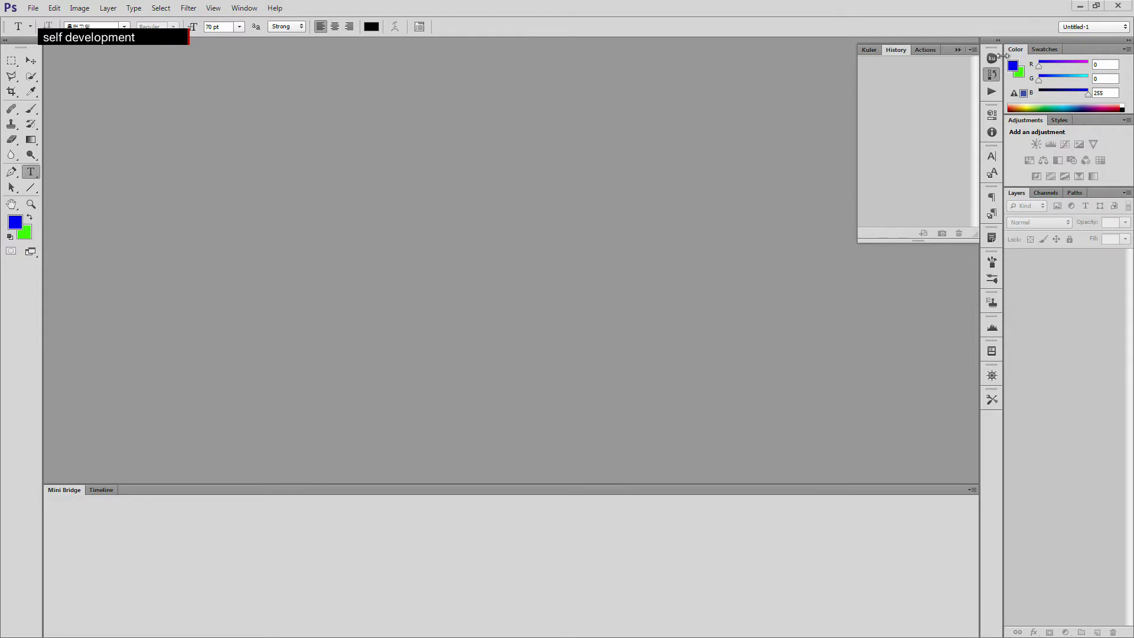
Create a new 500 by 500 pixel RGB document at 72 pixels/inch with a white background
{"action": "left_click", "coordinate": [992, 74]}
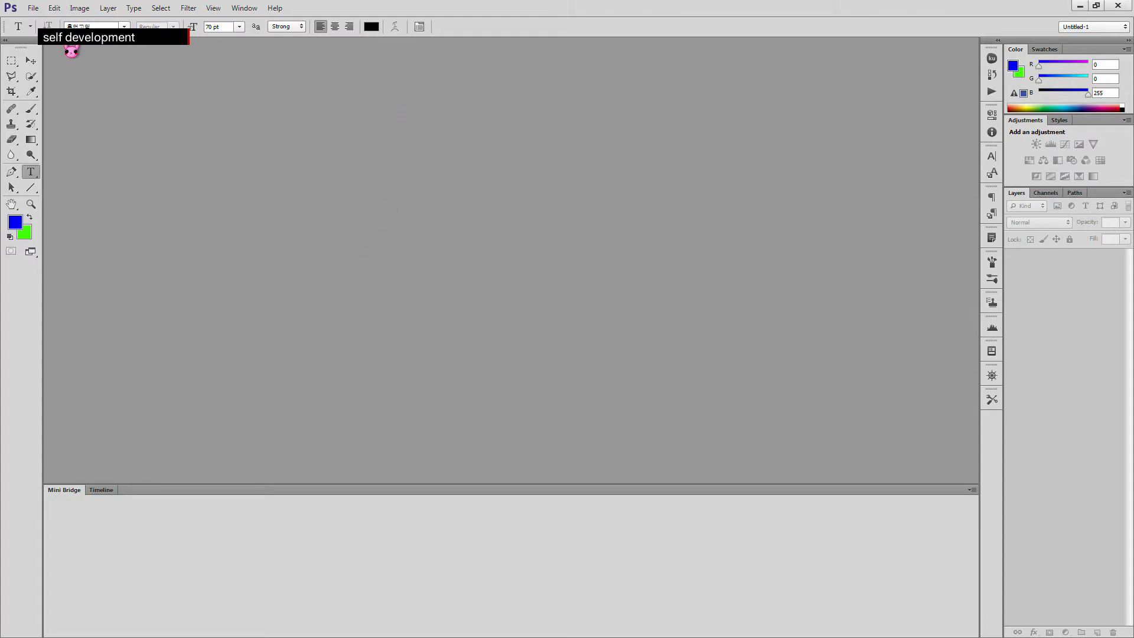
{"action": "key", "text": "ctrl+n"}
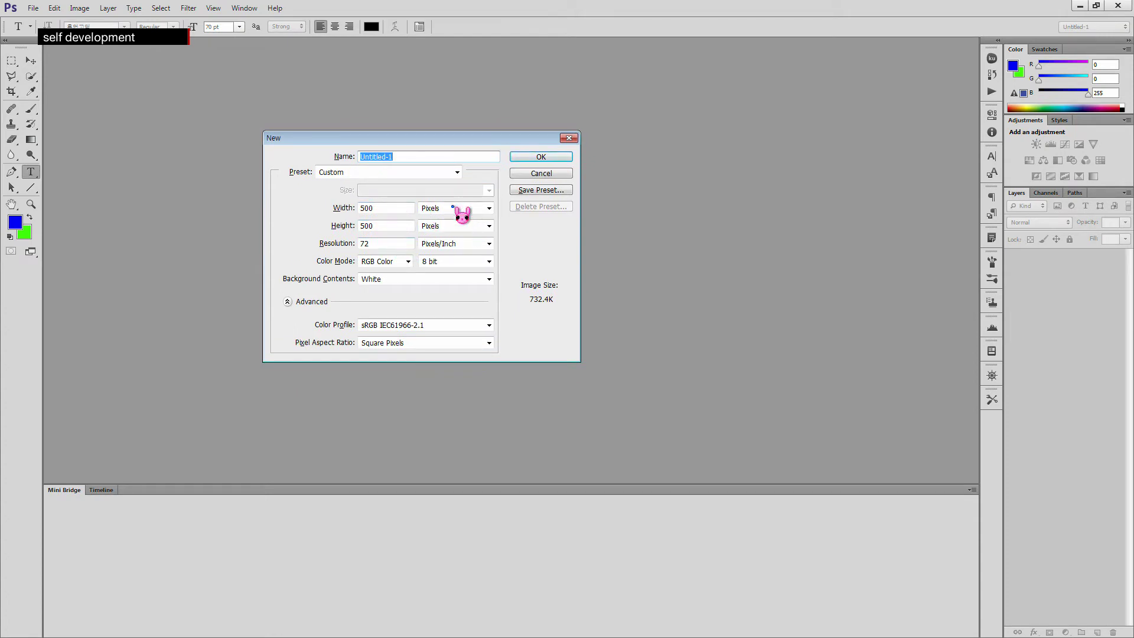
{"action": "left_click", "coordinate": [531, 157]}
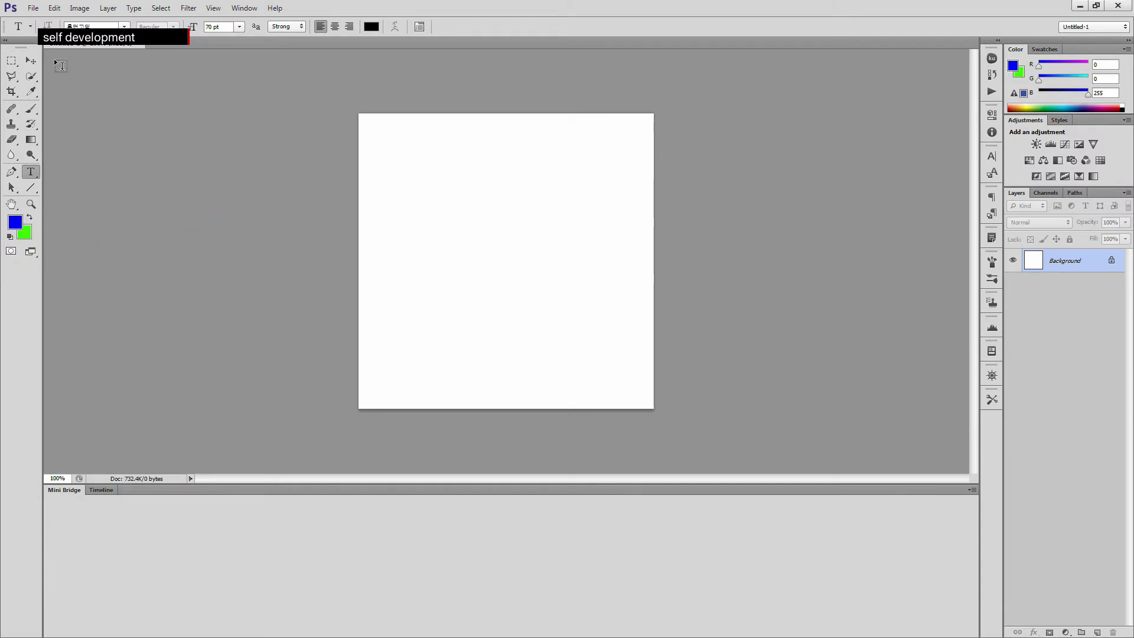
{"action": "left_click", "coordinate": [36, 125]}
{"action": "left_click", "coordinate": [32, 108]}
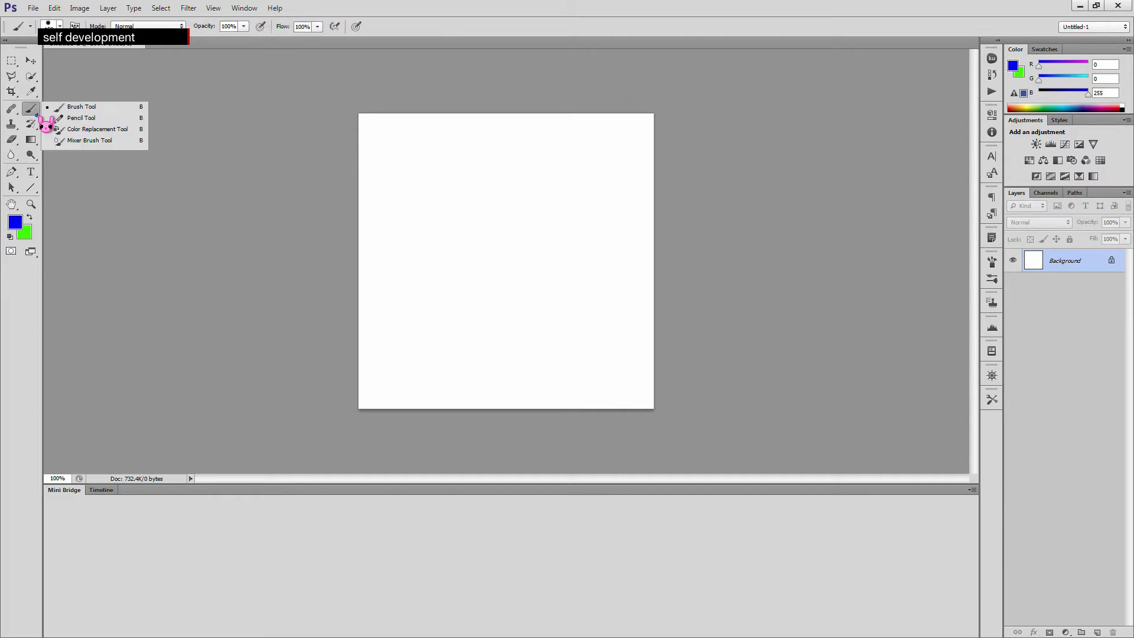
{"action": "left_click", "coordinate": [31, 76]}
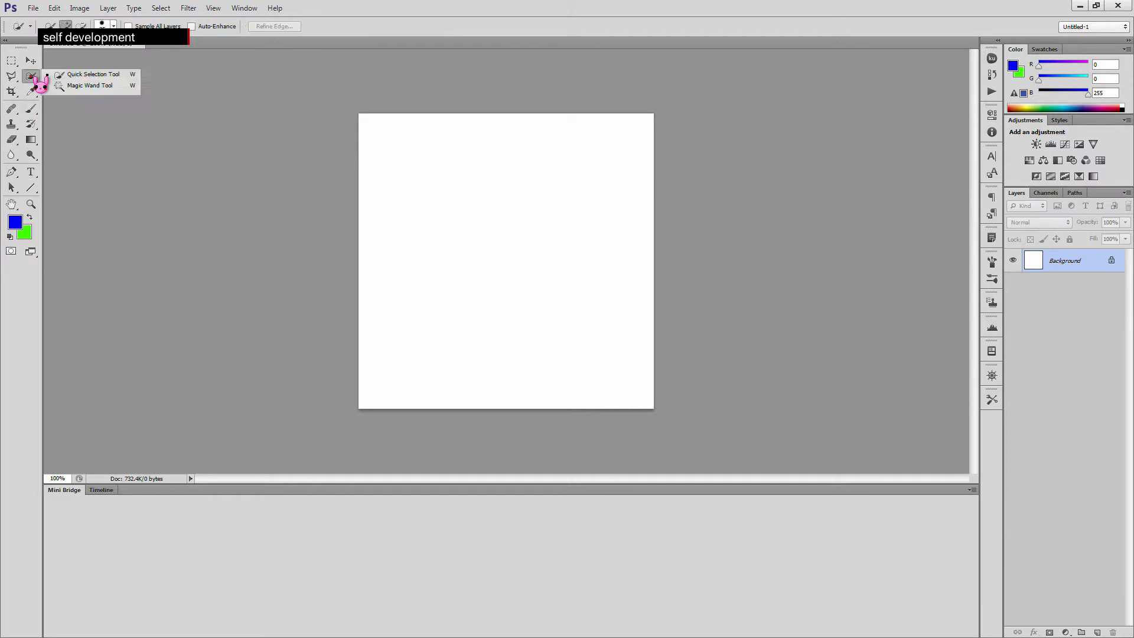
{"action": "left_click", "coordinate": [21, 110]}
{"action": "left_click", "coordinate": [18, 125]}
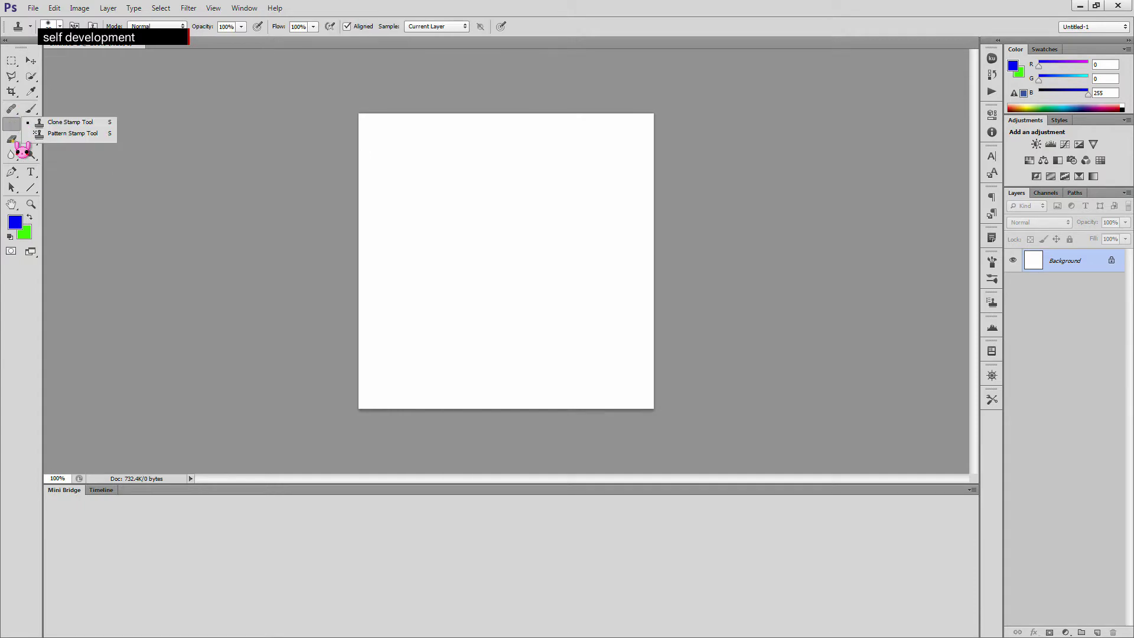
{"action": "left_click", "coordinate": [18, 144]}
Draw a closed five-pointed star path on the canvas with the Pen tool in Path mode and discard it
{"action": "left_click", "coordinate": [12, 171]}
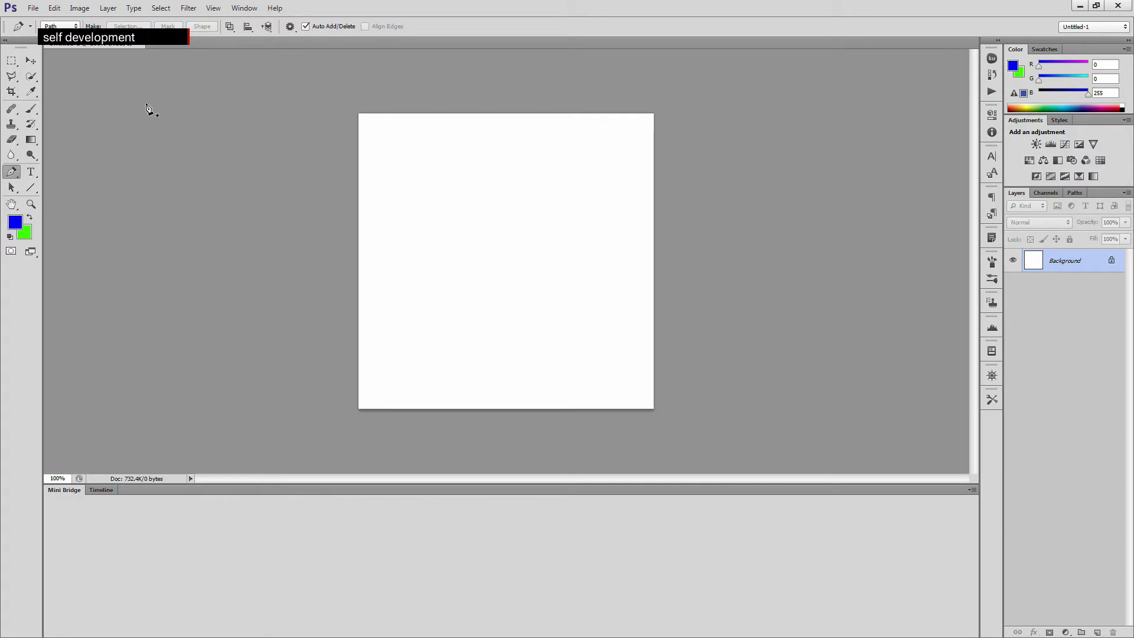
{"action": "left_click", "coordinate": [64, 26]}
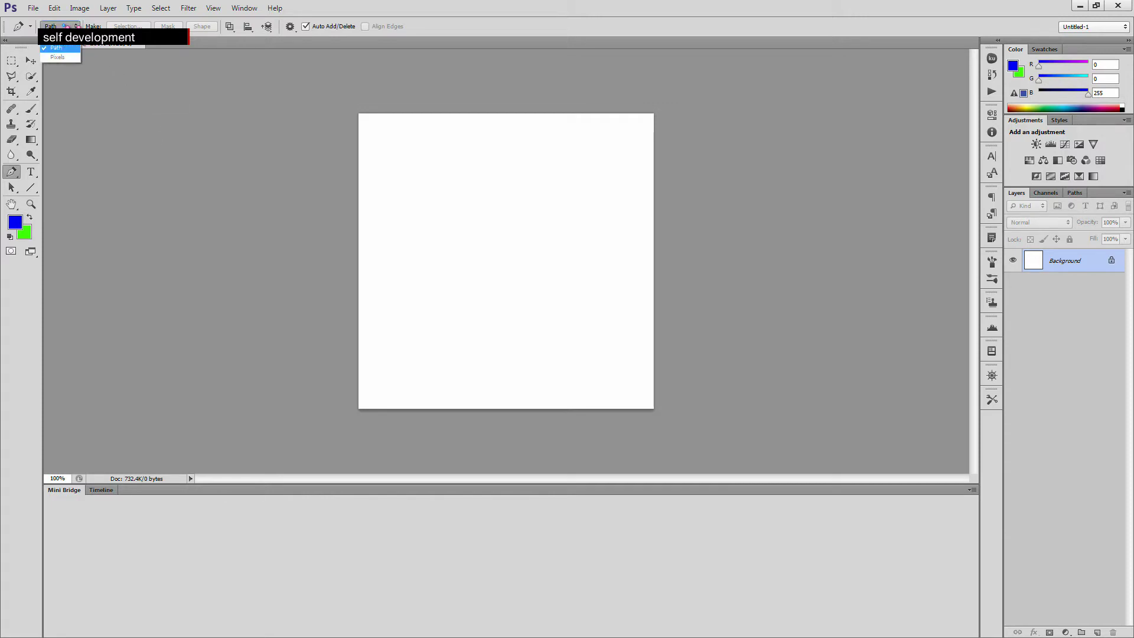
{"action": "left_click", "coordinate": [67, 50]}
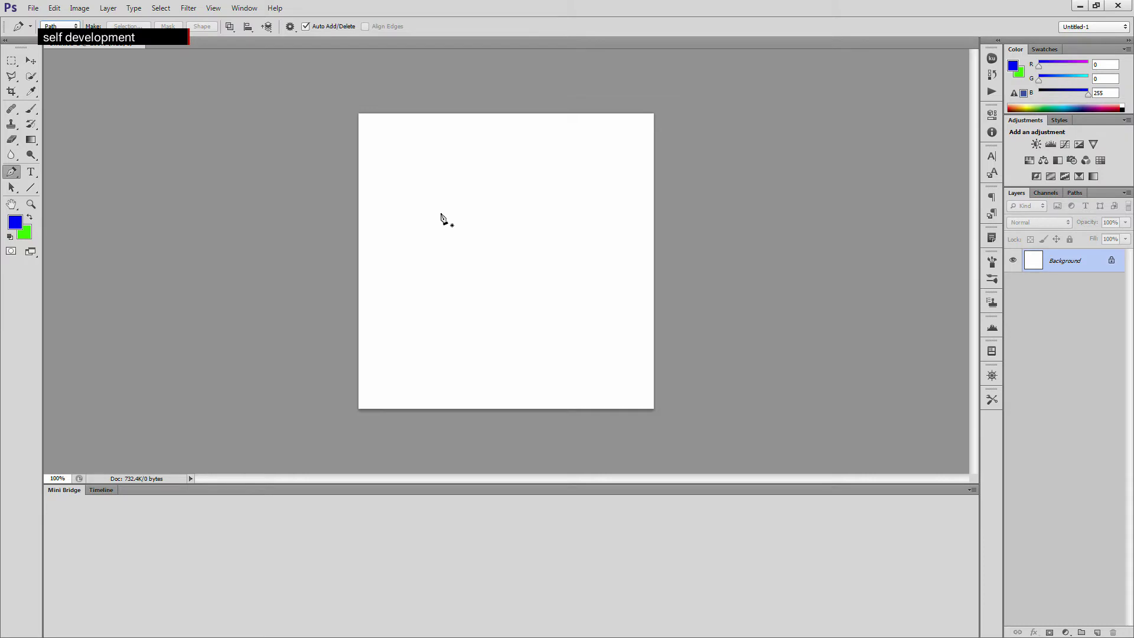
{"action": "left_click", "coordinate": [482, 202]}
{"action": "left_click", "coordinate": [440, 265]}
{"action": "left_click_drag", "start_coordinate": [440, 265], "coordinate": [446, 294]}
{"action": "key", "text": "ctrl+z"}
{"action": "left_click", "coordinate": [432, 267]}
{"action": "left_click", "coordinate": [493, 264]}
{"action": "left_click", "coordinate": [439, 207]}
{"action": "left_click", "coordinate": [468, 295]}
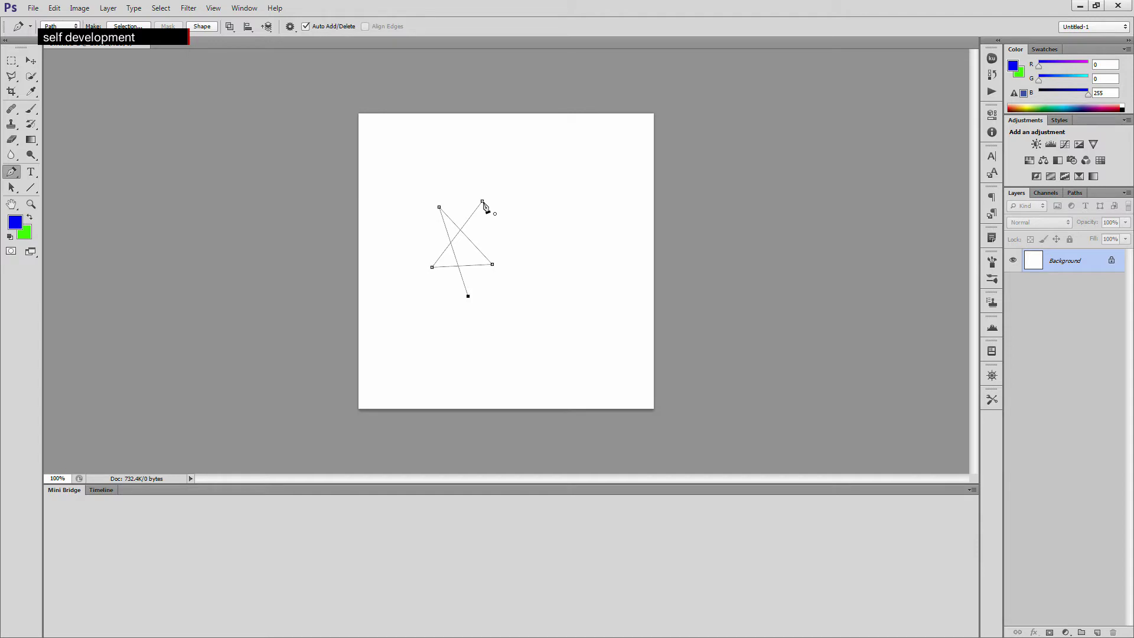
{"action": "left_click", "coordinate": [482, 202]}
{"action": "key", "text": "Escape"}
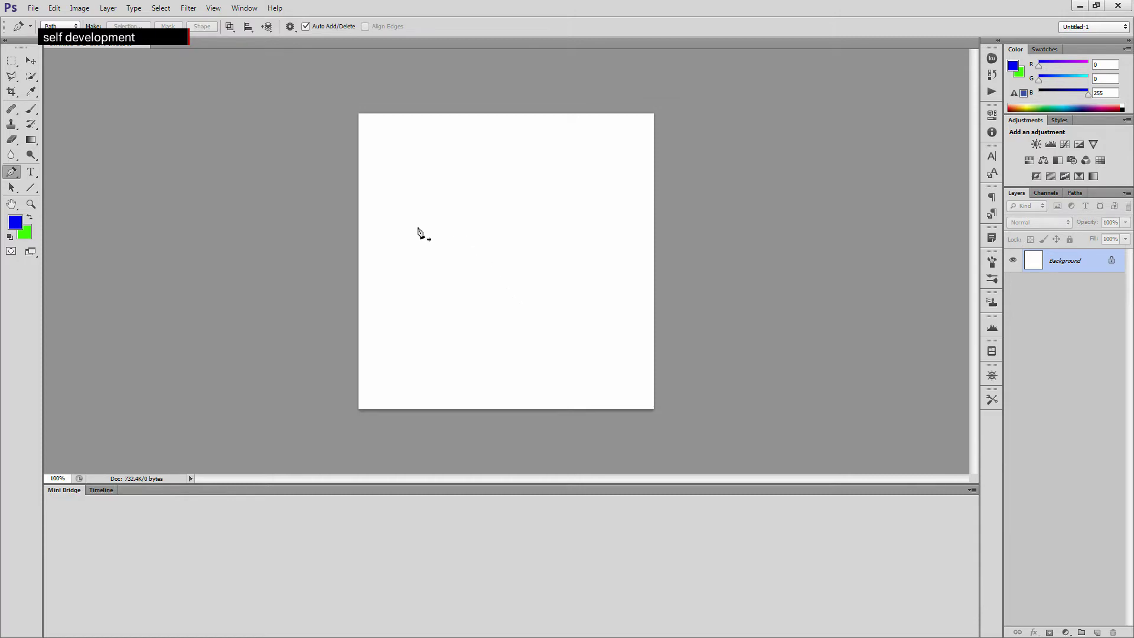
Draw a path of three connected arches across the canvas with the Pen tool, breaking the direction handle between arches
{"action": "left_click", "coordinate": [390, 223]}
{"action": "left_click", "coordinate": [437, 221]}
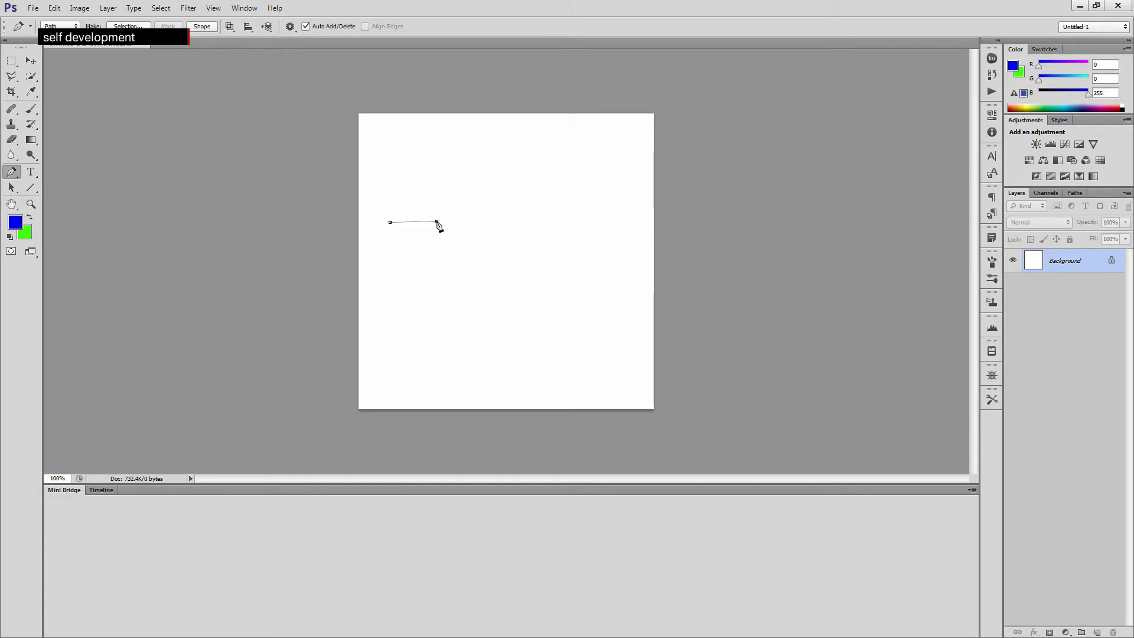
{"action": "left_click_drag", "start_coordinate": [438, 223], "coordinate": [465, 245]}
{"action": "left_click", "coordinate": [437, 225], "text": "alt"}
{"action": "left_click_drag", "start_coordinate": [479, 222], "coordinate": [504, 248]}
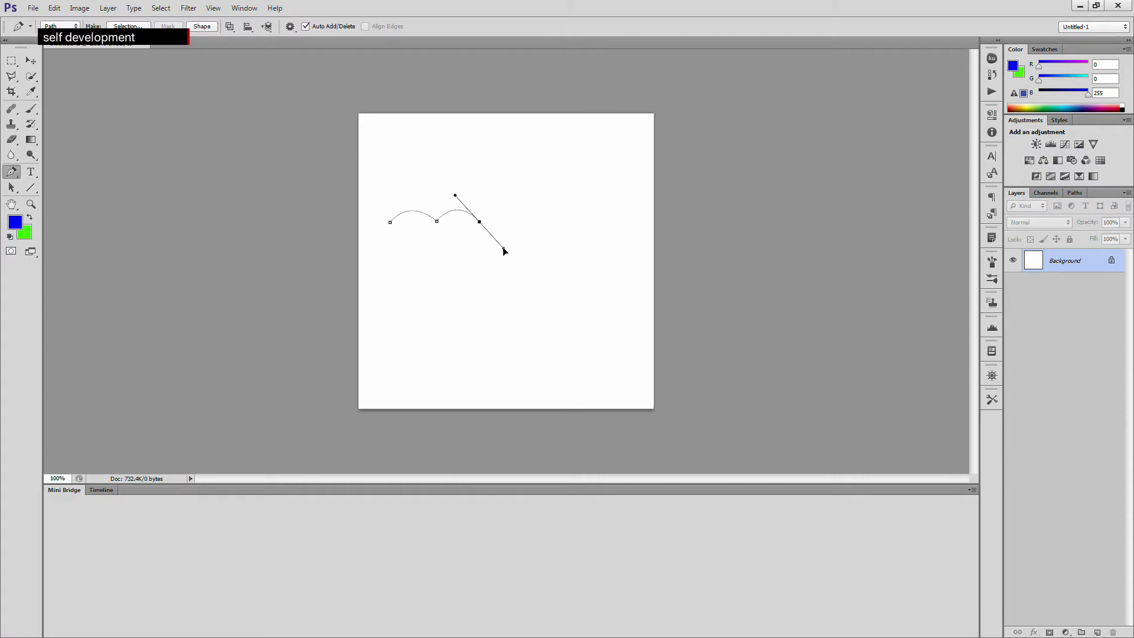
{"action": "left_click", "coordinate": [479, 222]}
{"action": "left_click_drag", "start_coordinate": [525, 226], "coordinate": [544, 258]}
Show the grid over the canvas and delete the three-arch path
{"action": "left_click", "coordinate": [213, 8]}
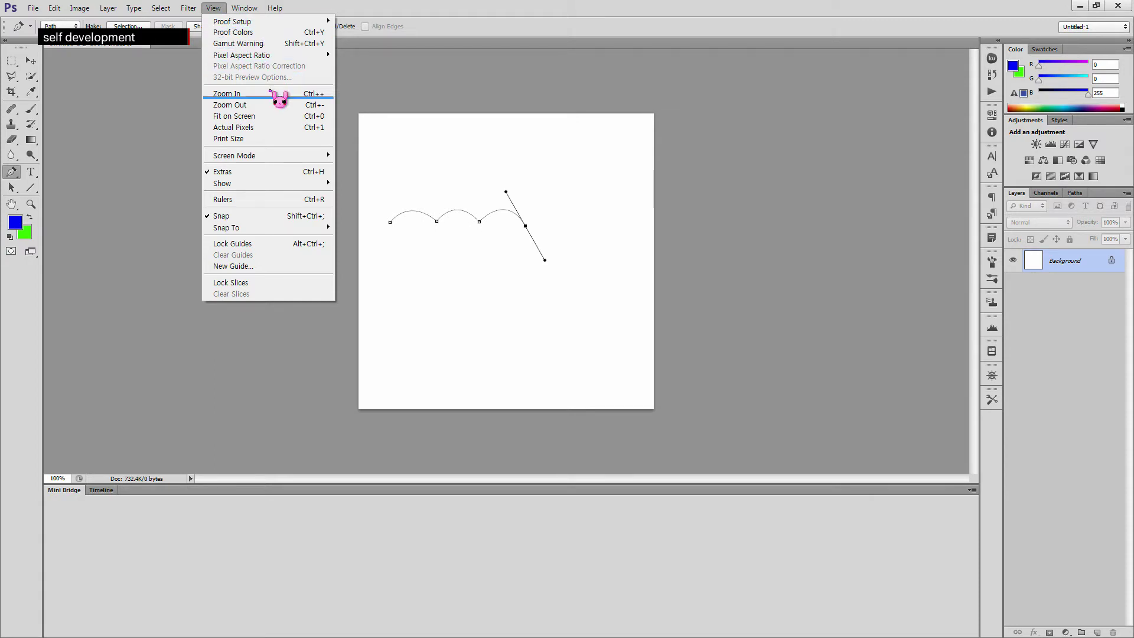
{"action": "mouse_move", "coordinate": [295, 186]}
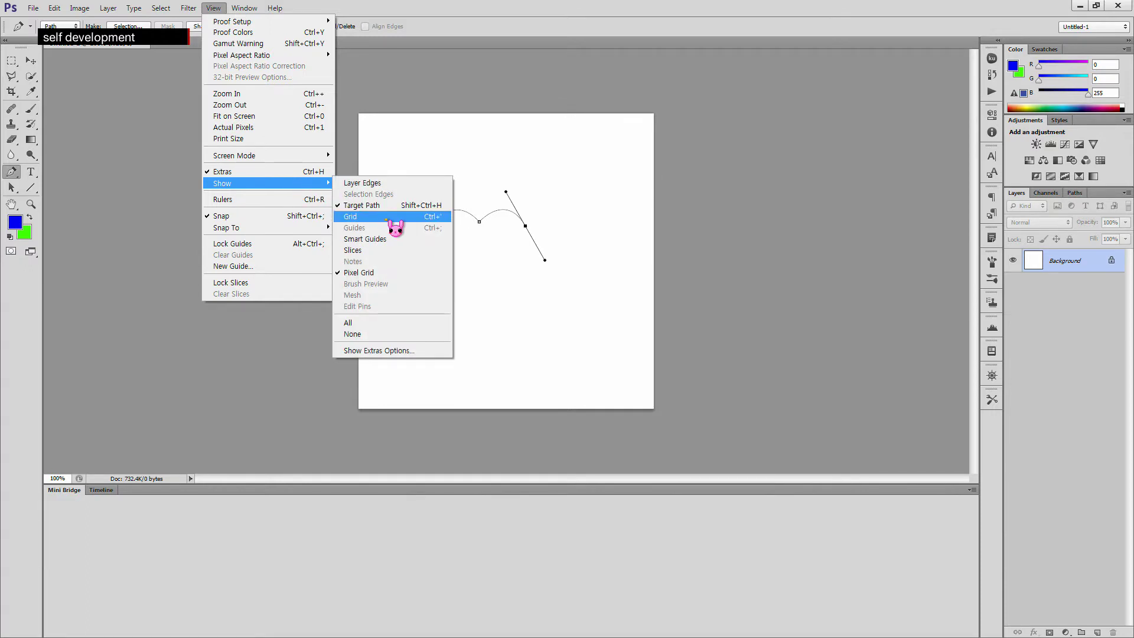
{"action": "left_click", "coordinate": [350, 216]}
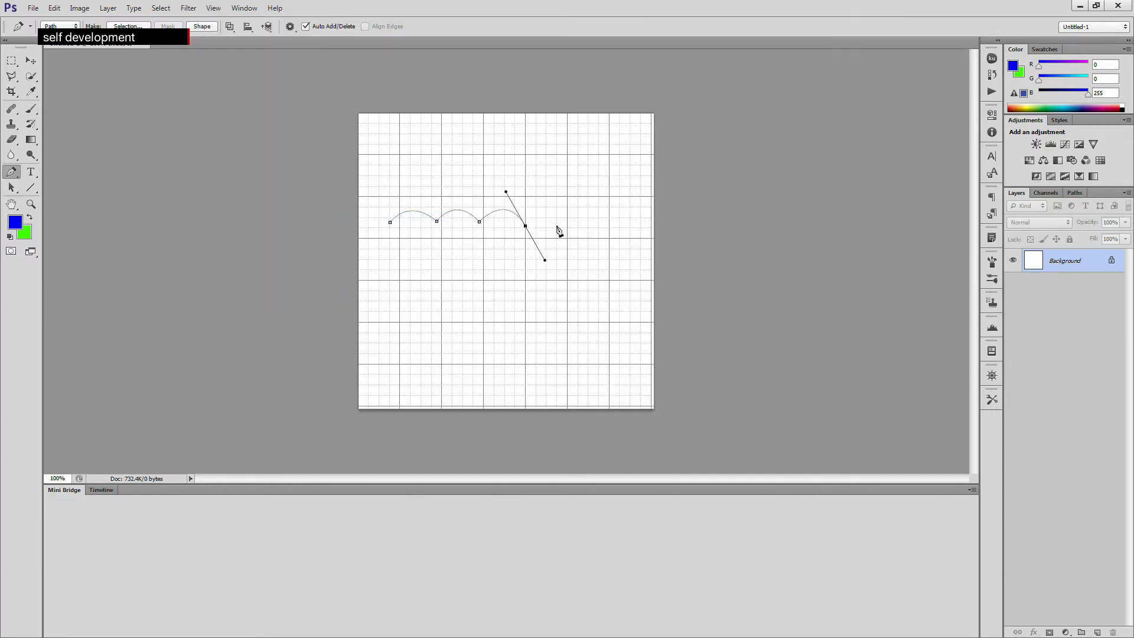
{"action": "key", "text": "BackSpace"}
{"action": "key", "text": "BackSpace"}
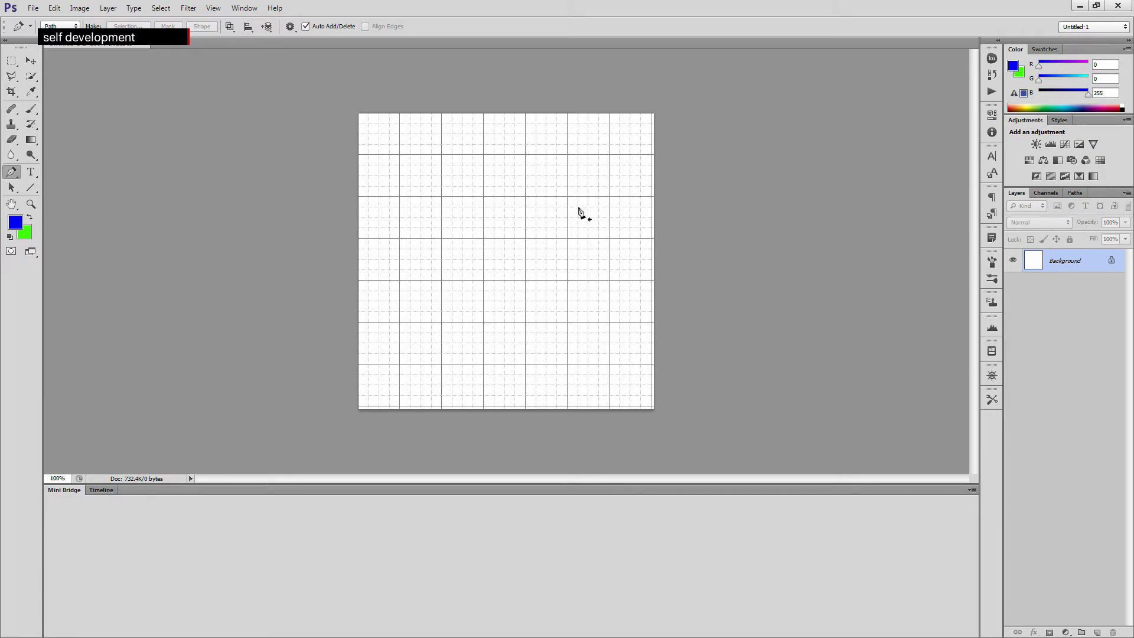
Draw three connected arches along a horizontal grid line, each one major grid square wide, removing the outgoing handle between arches
{"action": "left_click", "coordinate": [401, 198]}
{"action": "left_click", "coordinate": [443, 197]}
{"action": "mouse_move", "coordinate": [453, 206]}
{"action": "left_mouse_down"}
{"action": "mouse_move", "coordinate": [474, 218]}
{"action": "mouse_move", "coordinate": [453, 239]}
{"action": "mouse_move", "coordinate": [476, 229]}
{"action": "mouse_move", "coordinate": [454, 220]}
{"action": "mouse_move", "coordinate": [466, 223]}
{"action": "left_mouse_up"}
{"action": "left_click", "coordinate": [443, 199], "text": "alt"}
{"action": "left_click", "coordinate": [483, 198]}
{"action": "left_click_drag", "start_coordinate": [499, 222], "coordinate": [505, 219]}
{"action": "left_click", "coordinate": [485, 199], "text": "alt"}
{"action": "left_click", "coordinate": [525, 198]}
{"action": "left_click_drag", "start_coordinate": [526, 198], "coordinate": [543, 219]}
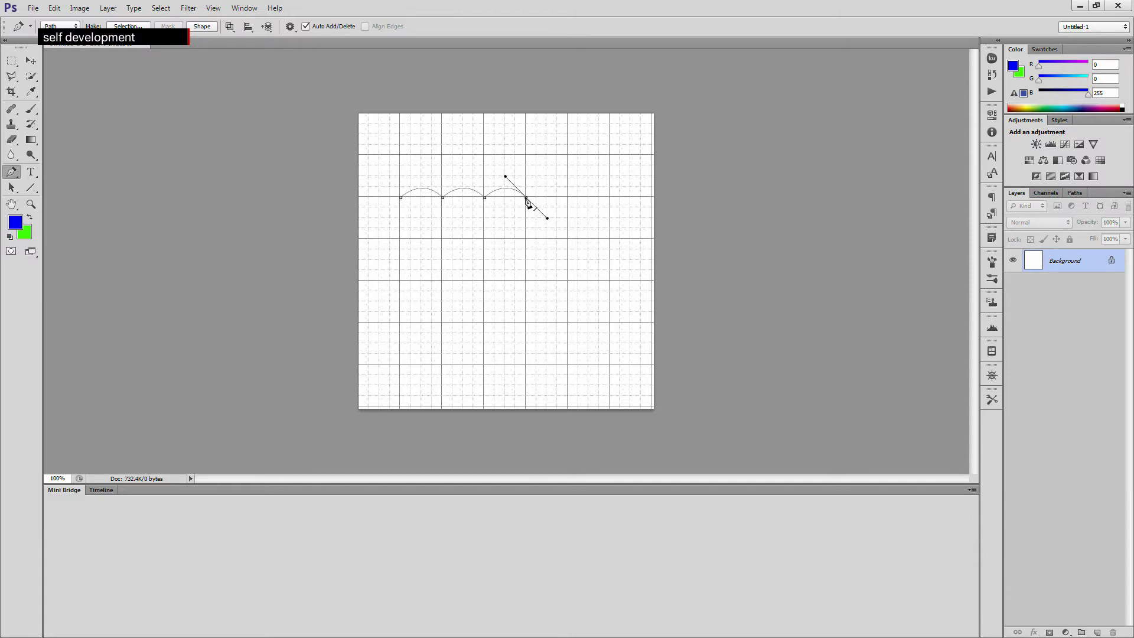
Extend the scalloped path with two more points along the same grid line and delete the whole path
{"action": "left_click", "coordinate": [568, 197]}
{"action": "left_click", "coordinate": [610, 197]}
{"action": "left_click_drag", "start_coordinate": [622, 222], "coordinate": [630, 223]}
{"action": "key", "text": "Delete"}
{"action": "key", "text": "Delete"}
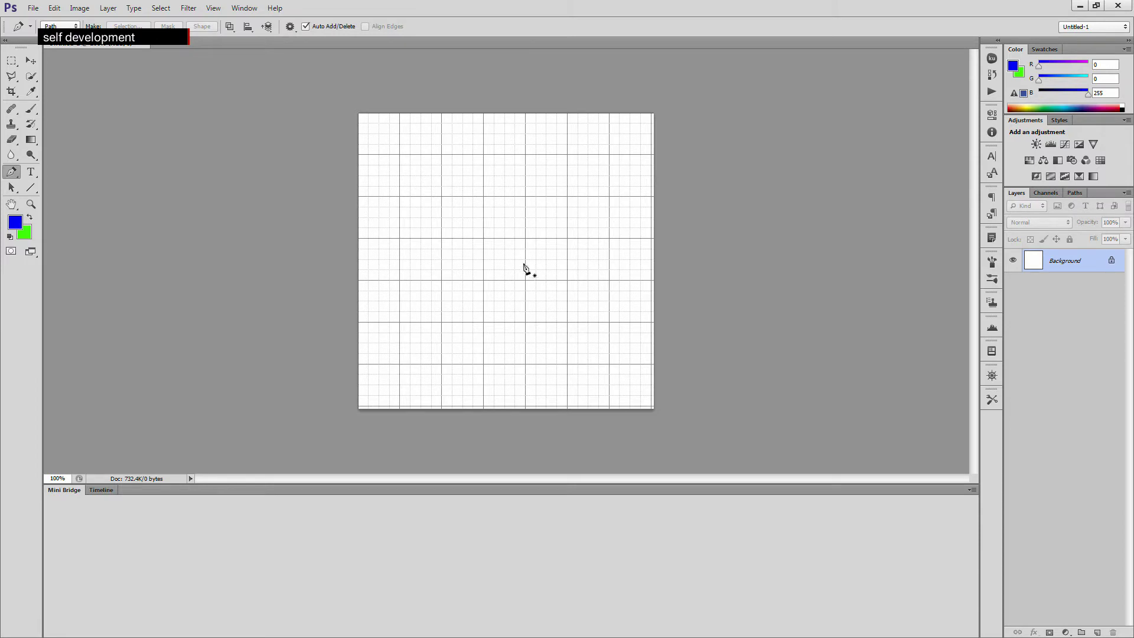
Hide the grid on the canvas
{"action": "left_click", "coordinate": [244, 8]}
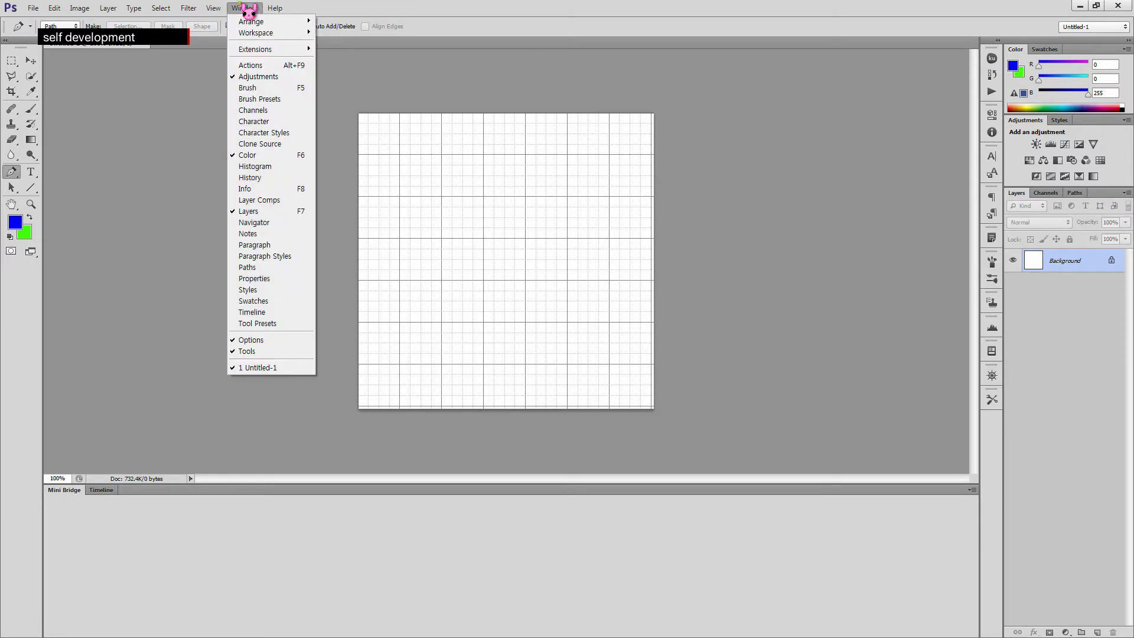
{"action": "mouse_move", "coordinate": [213, 8]}
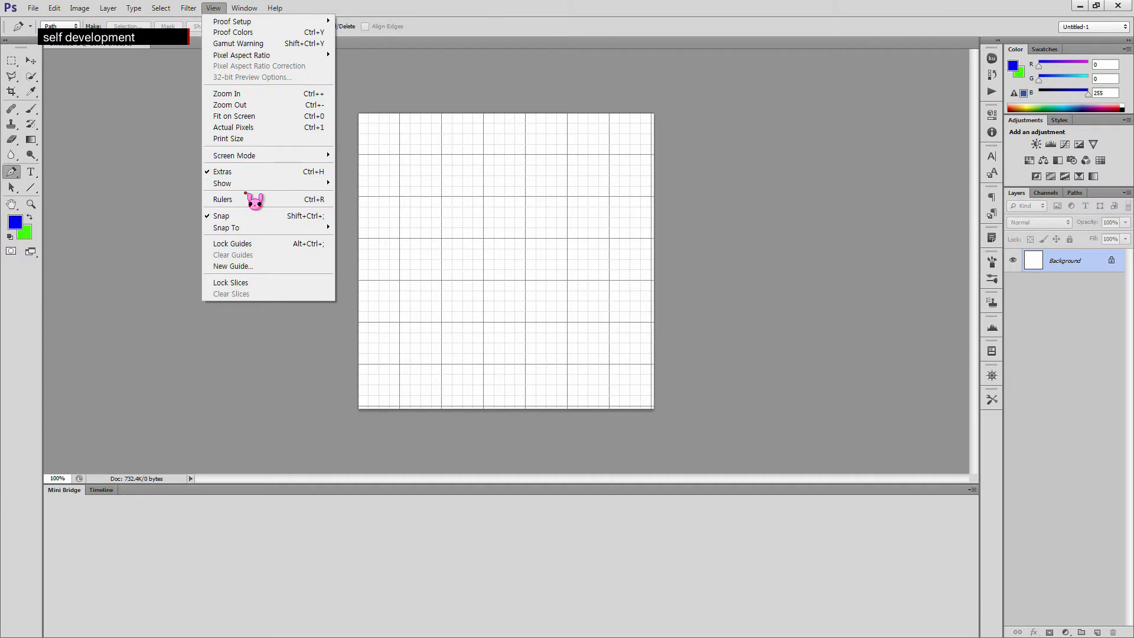
{"action": "mouse_move", "coordinate": [252, 183]}
{"action": "left_click", "coordinate": [380, 217]}
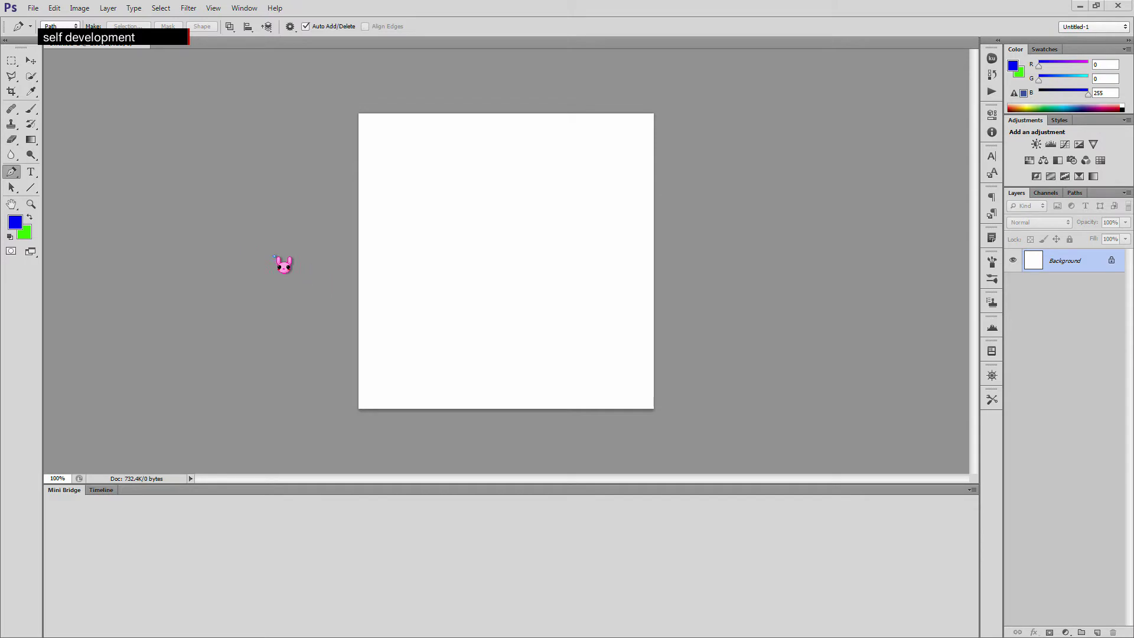
Start a paragraph text box in the canvas's upper half with the Type tool and cancel it
{"action": "left_click", "coordinate": [32, 172]}
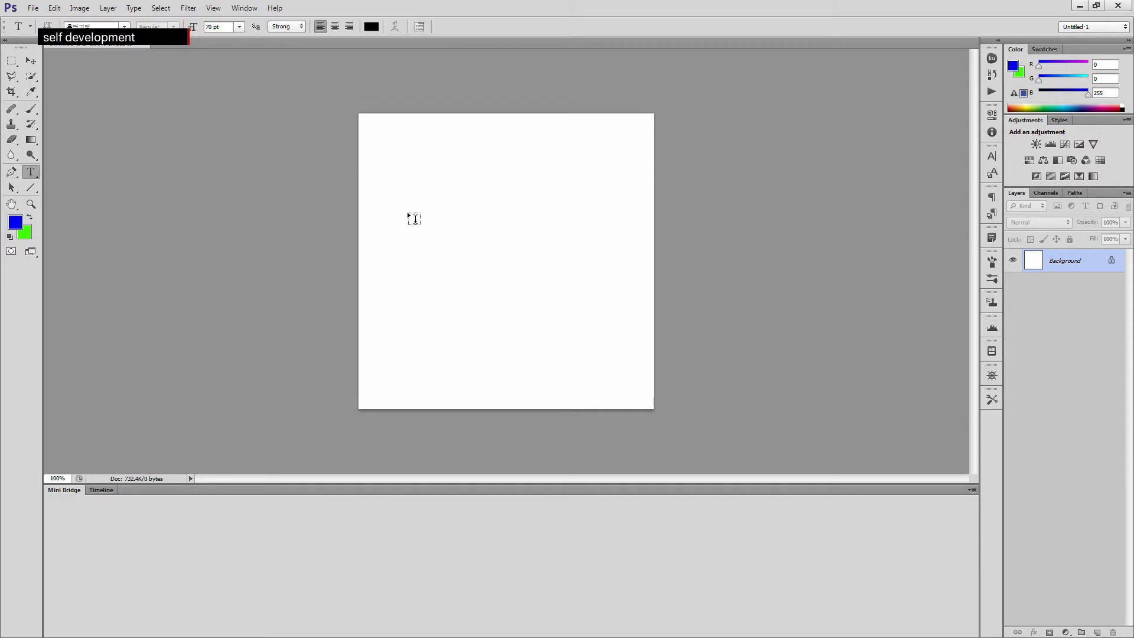
{"action": "left_click_drag", "start_coordinate": [405, 179], "coordinate": [589, 256]}
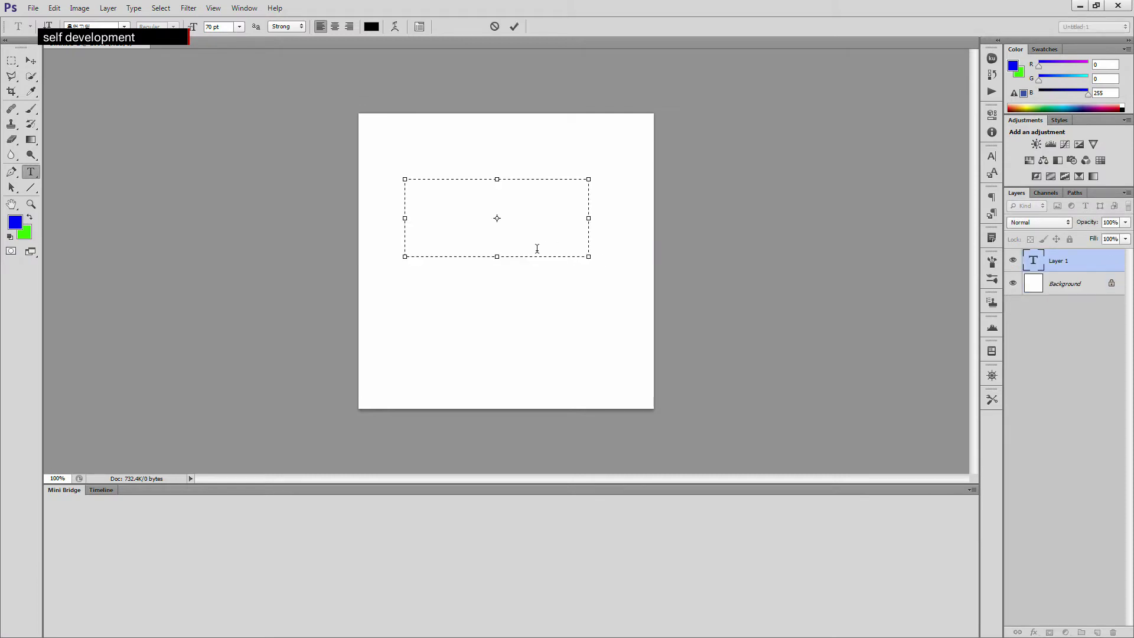
{"action": "key", "text": "Escape"}
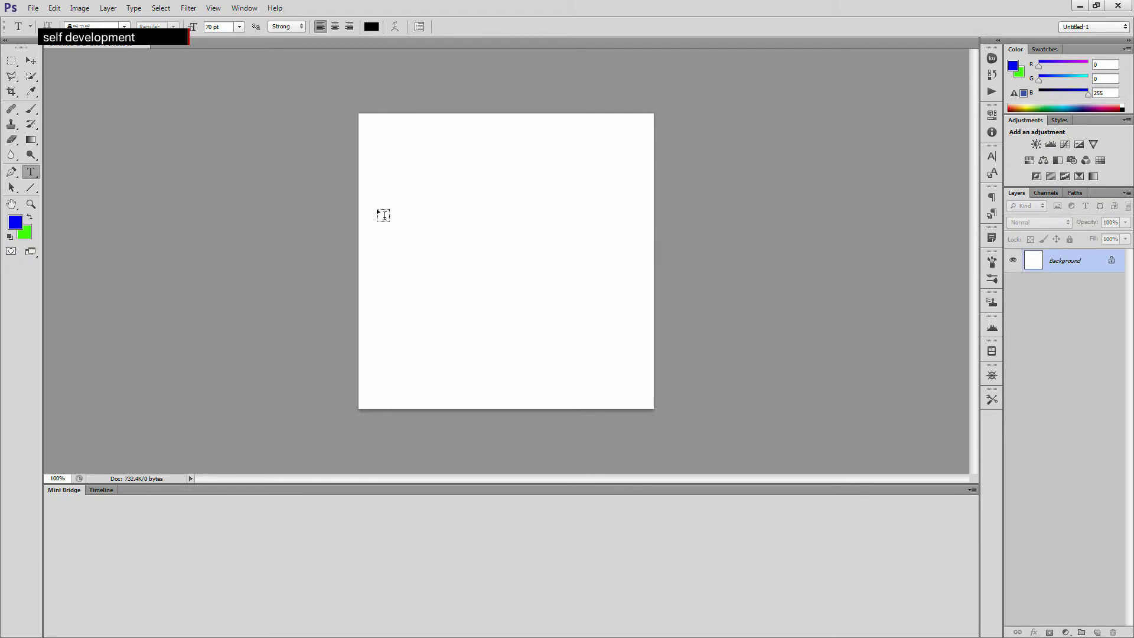
Add the point text "ABCDEF" in the upper-left area of the canvas
{"action": "left_click", "coordinate": [400, 213]}
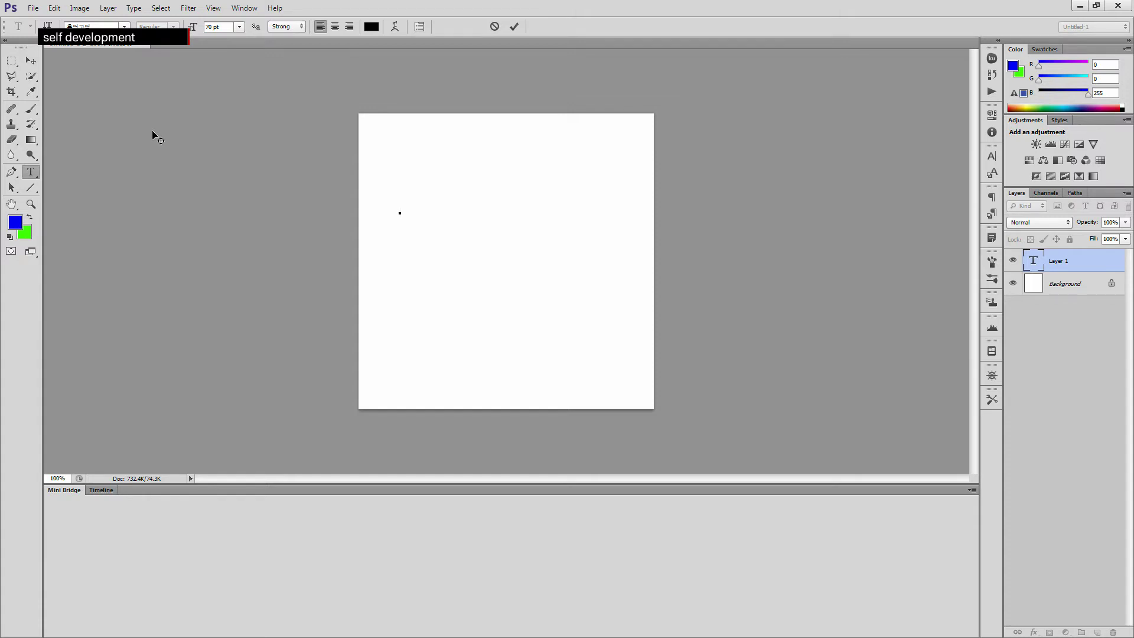
{"action": "type", "text": "ABC "}
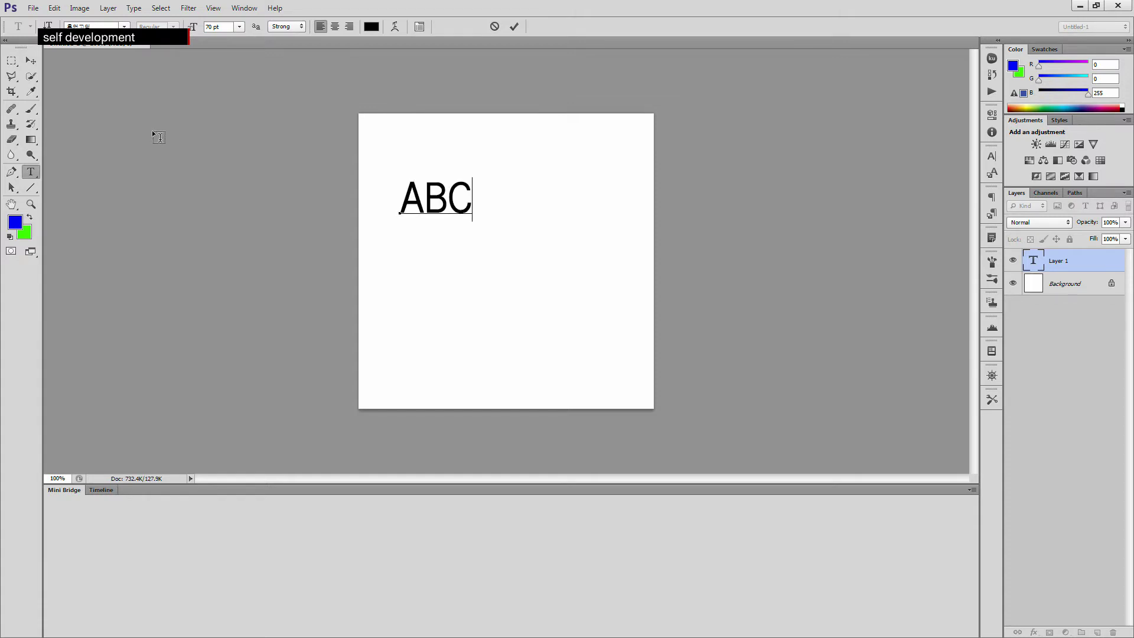
{"action": "type", "text": "DEF"}
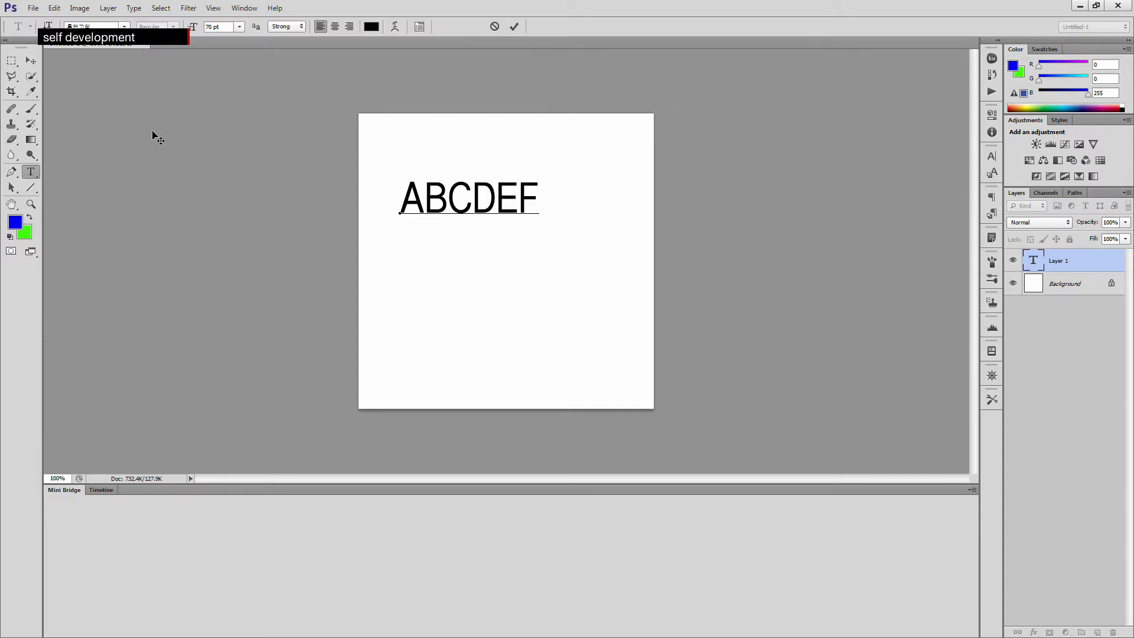
Select all of the ABCDEF text and set its font to Gautami
{"action": "left_click", "coordinate": [513, 193]}
{"action": "left_click", "coordinate": [493, 203]}
{"action": "key", "text": "ctrl+a"}
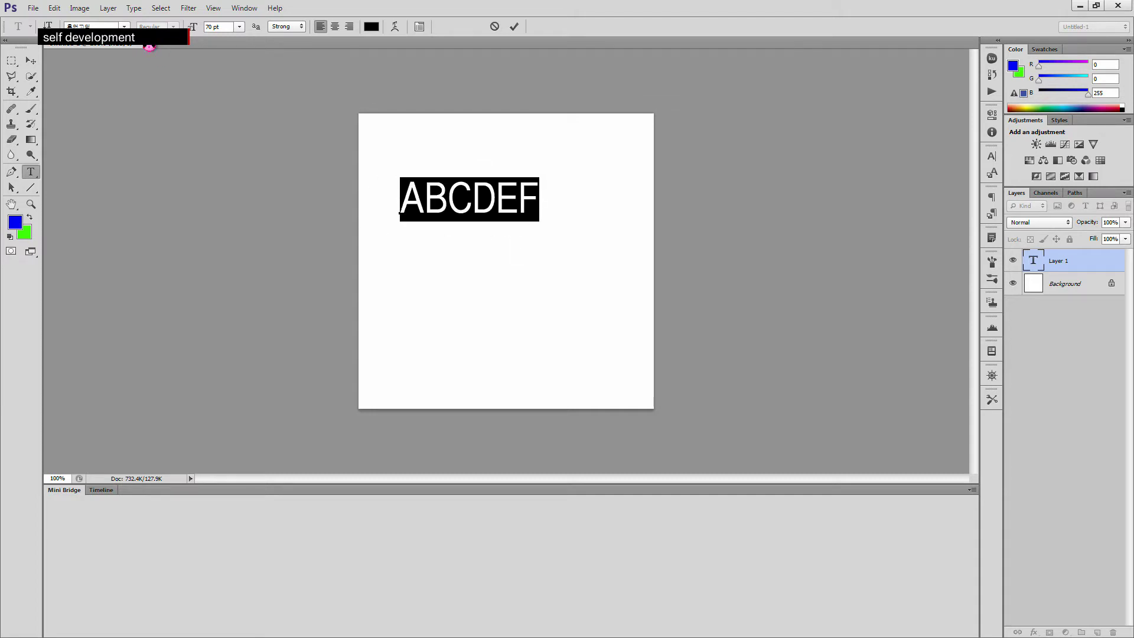
{"action": "left_click", "coordinate": [124, 27]}
{"action": "scroll", "coordinate": [172, 278], "scroll_direction": "down", "scroll_amount": 3}
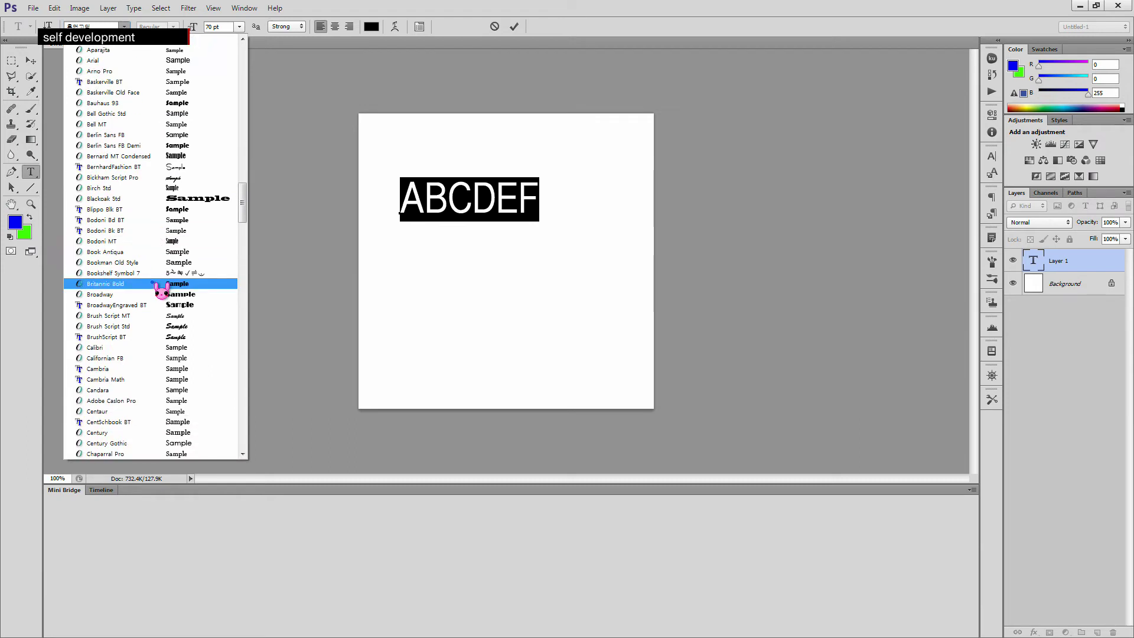
{"action": "scroll", "coordinate": [177, 277], "scroll_direction": "down", "scroll_amount": 15}
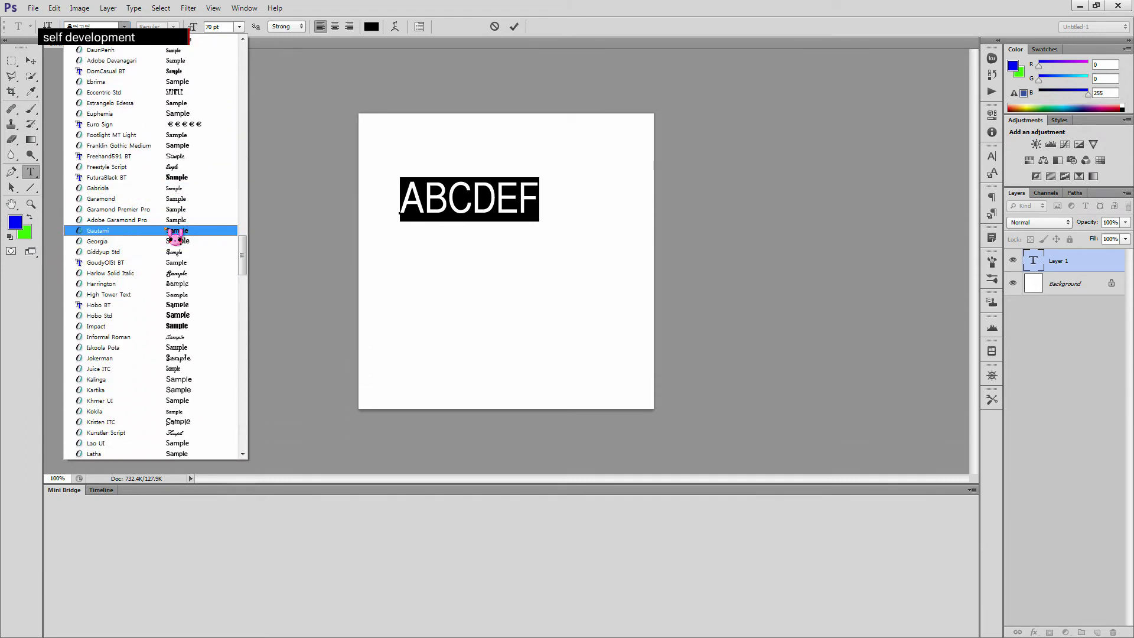
{"action": "left_click", "coordinate": [167, 231]}
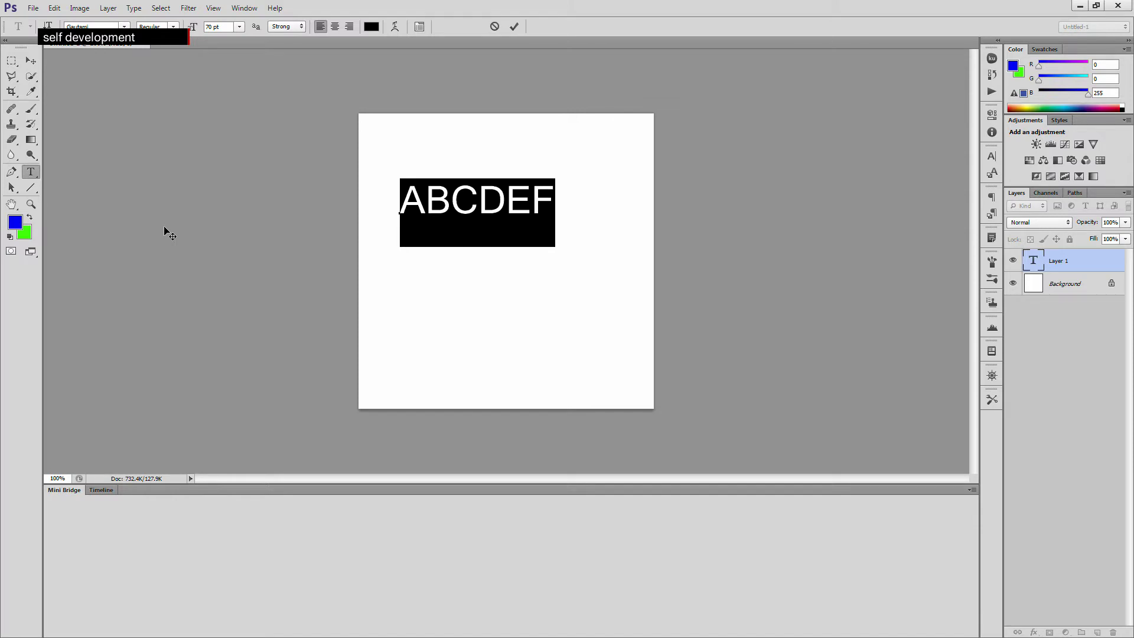
Step through the fonts that follow to set the selected text to Impact, and set its size to 24 pt
{"action": "left_click", "coordinate": [94, 27]}
{"action": "key", "text": "Down"}
{"action": "key", "text": "Down"}
{"action": "key", "text": "Down"}
{"action": "key", "text": "Down"}
{"action": "key", "text": "Up"}
{"action": "key", "text": "Down"}
{"action": "key", "text": "Down"}
{"action": "key", "text": "Down"}
{"action": "key", "text": "Down"}
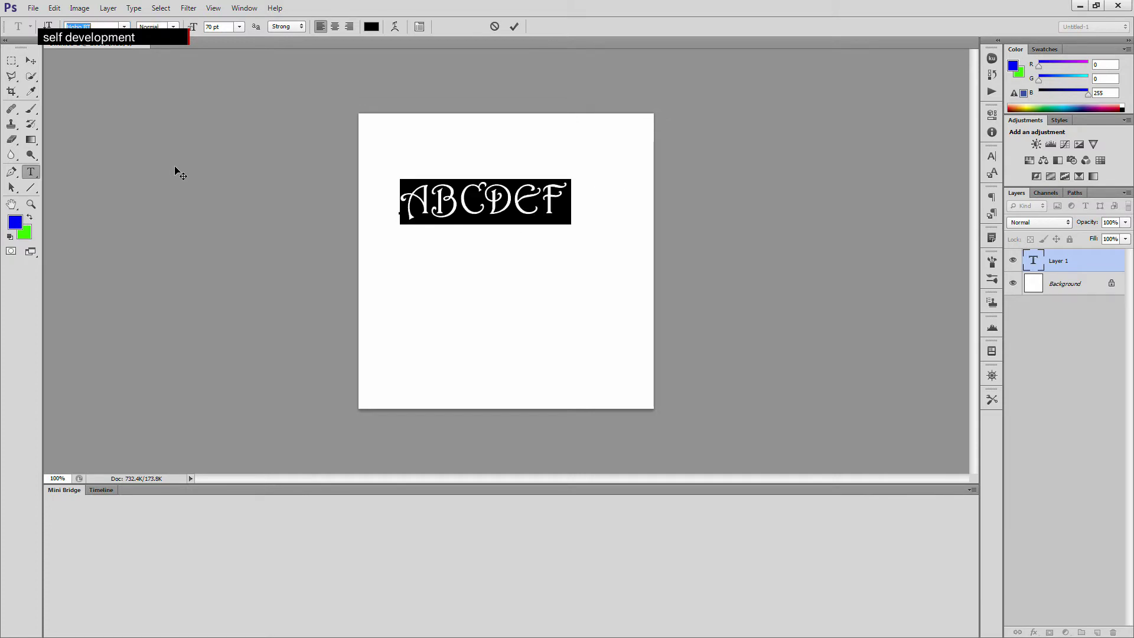
{"action": "key", "text": "Down"}
{"action": "key", "text": "Down"}
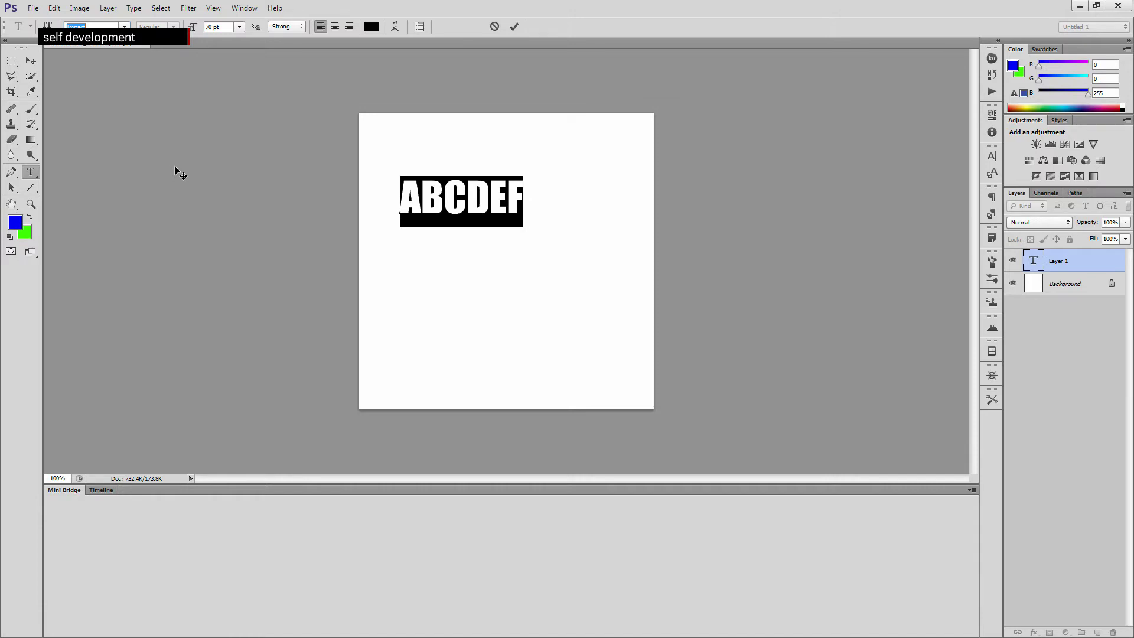
{"action": "left_click_drag", "start_coordinate": [225, 27], "coordinate": [181, 31]}
{"action": "type", "text": "24"}
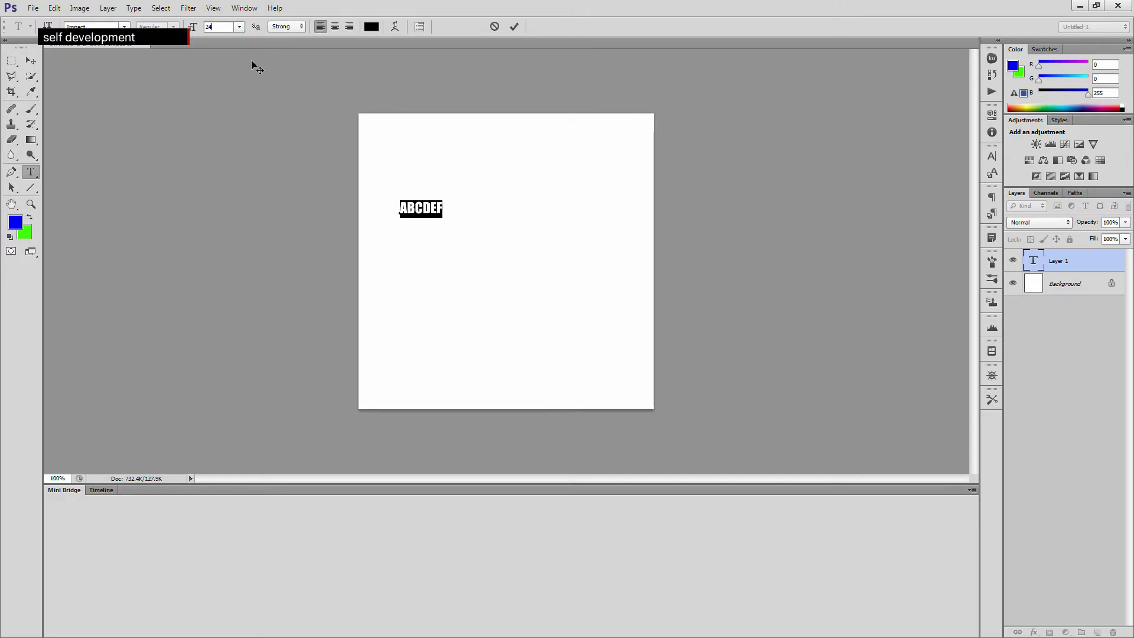
Set the anti-aliasing of the ABCDEF text to Sharp and reselect the whole word
{"action": "left_click", "coordinate": [292, 30]}
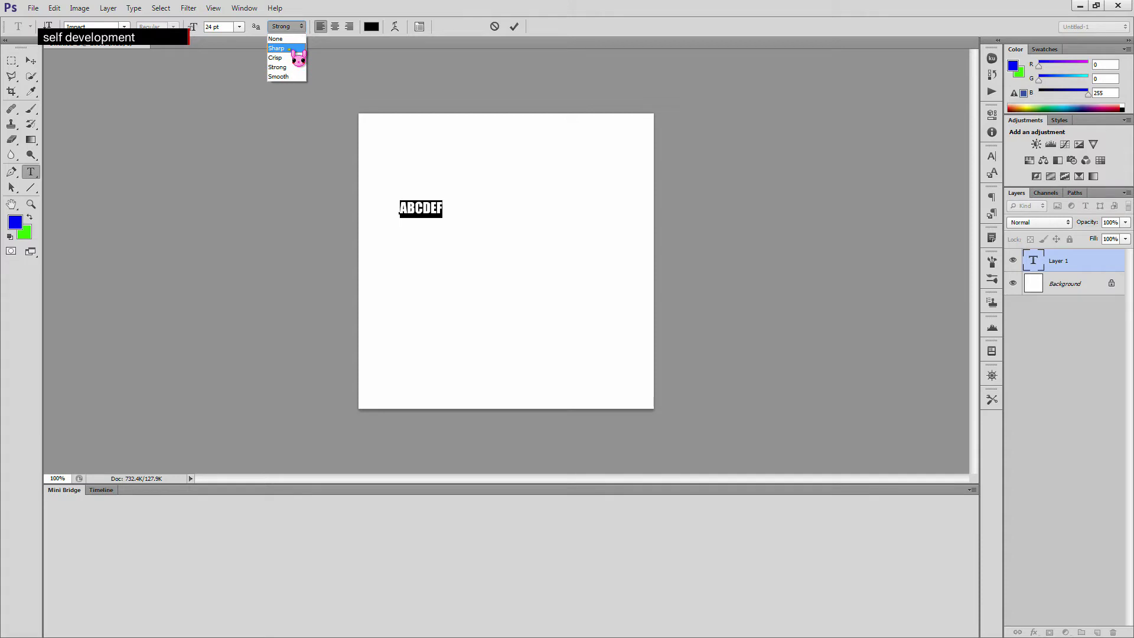
{"action": "left_click", "coordinate": [291, 49]}
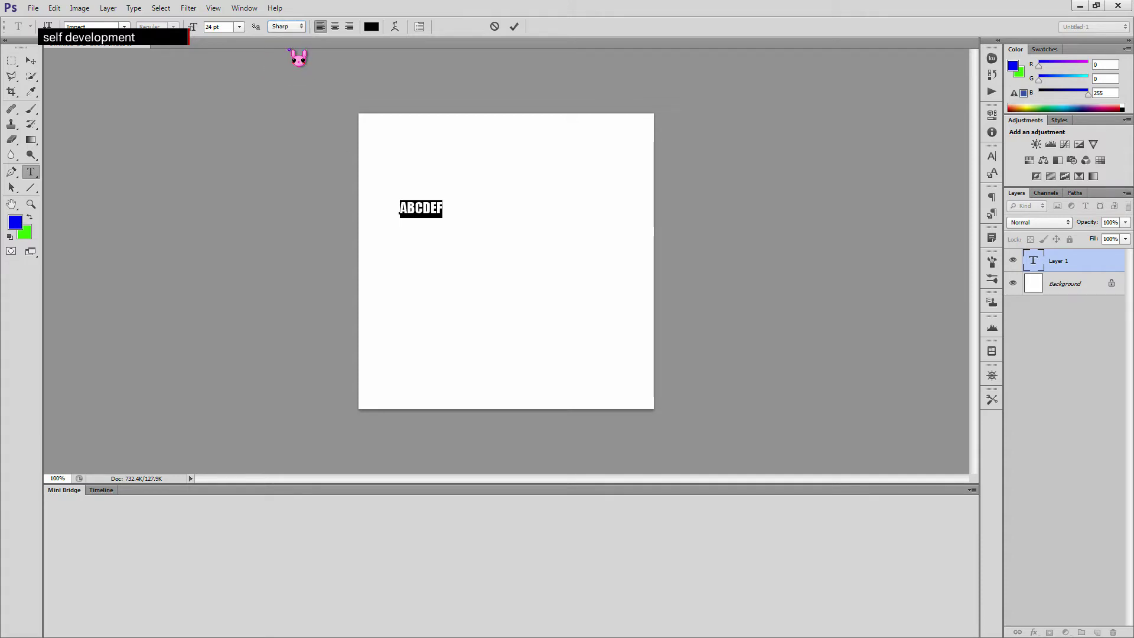
{"action": "left_click", "coordinate": [420, 209]}
{"action": "left_click_drag", "start_coordinate": [445, 209], "coordinate": [388, 200]}
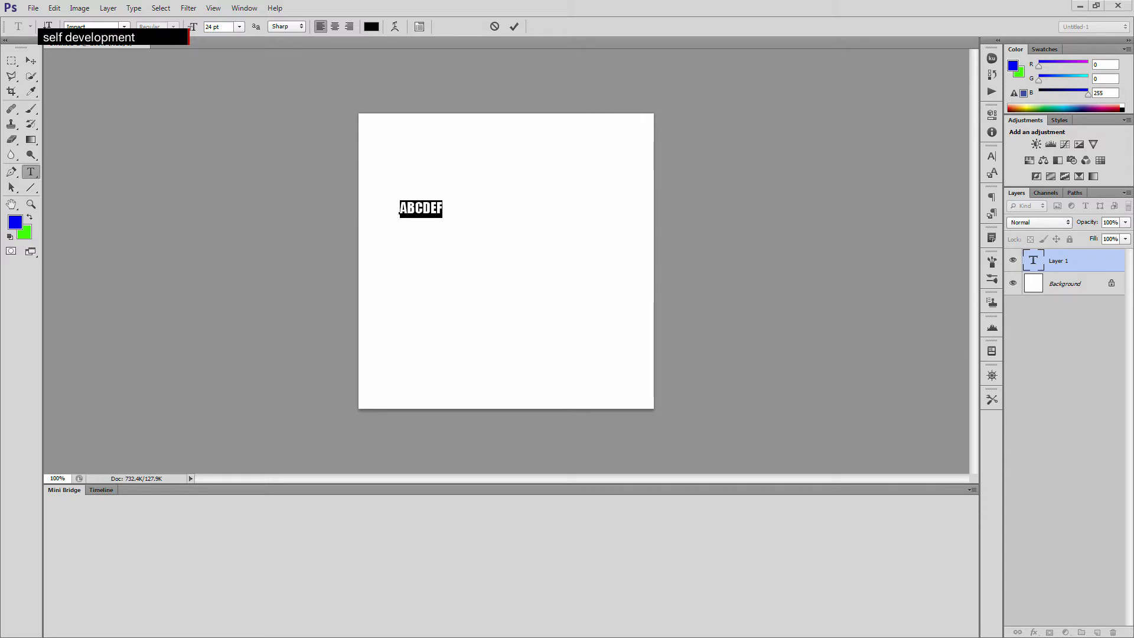
{"action": "left_click", "coordinate": [445, 218]}
{"action": "left_click_drag", "start_coordinate": [445, 218], "coordinate": [390, 217]}
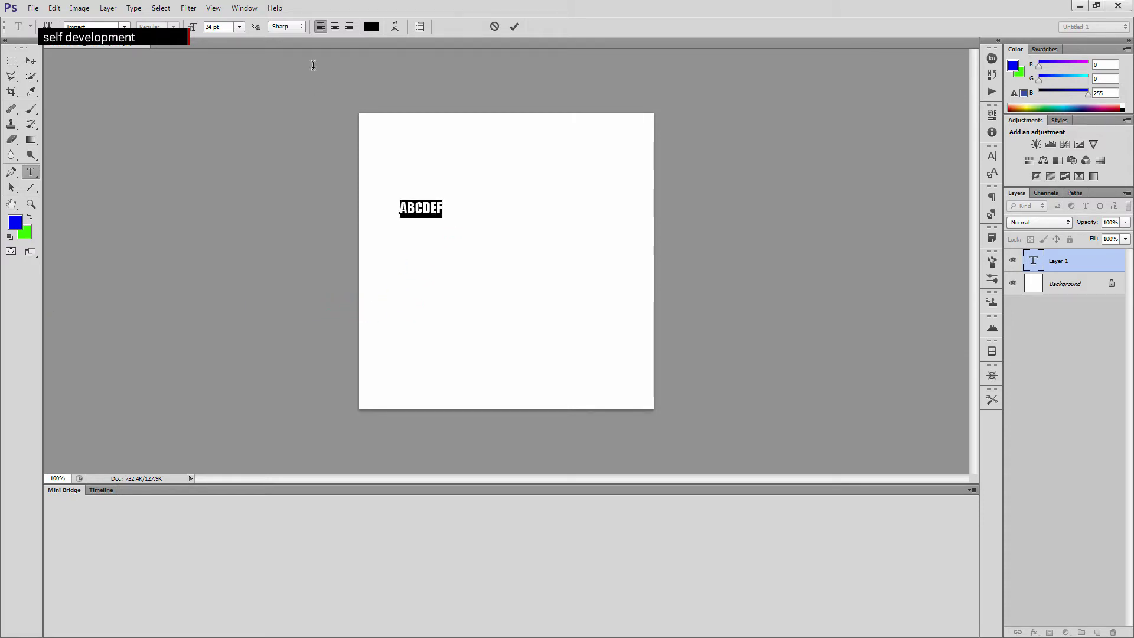
Set the anti-aliasing of the ABCDEF text to Smooth and place the cursor at the end of the word
{"action": "left_click", "coordinate": [292, 26]}
{"action": "left_click", "coordinate": [295, 77]}
{"action": "left_click", "coordinate": [437, 209]}
{"action": "left_click_drag", "start_coordinate": [447, 213], "coordinate": [399, 213]}
{"action": "left_click", "coordinate": [450, 203]}
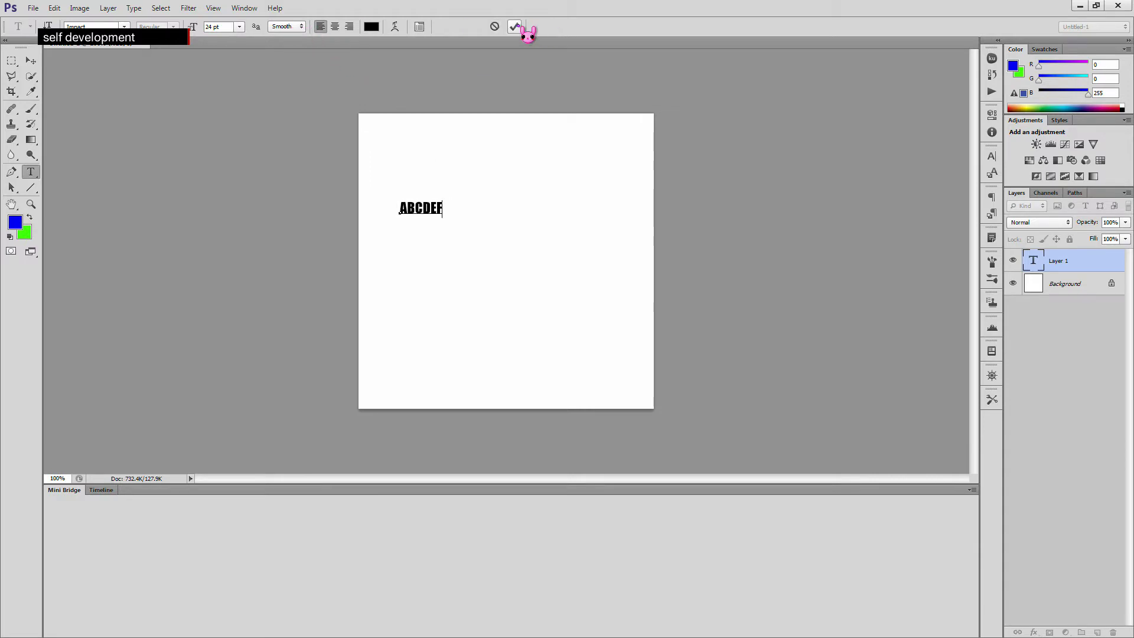
Select the whole ABCDEF word and set its text color to the green 32ac66
{"action": "double_click", "coordinate": [438, 206]}
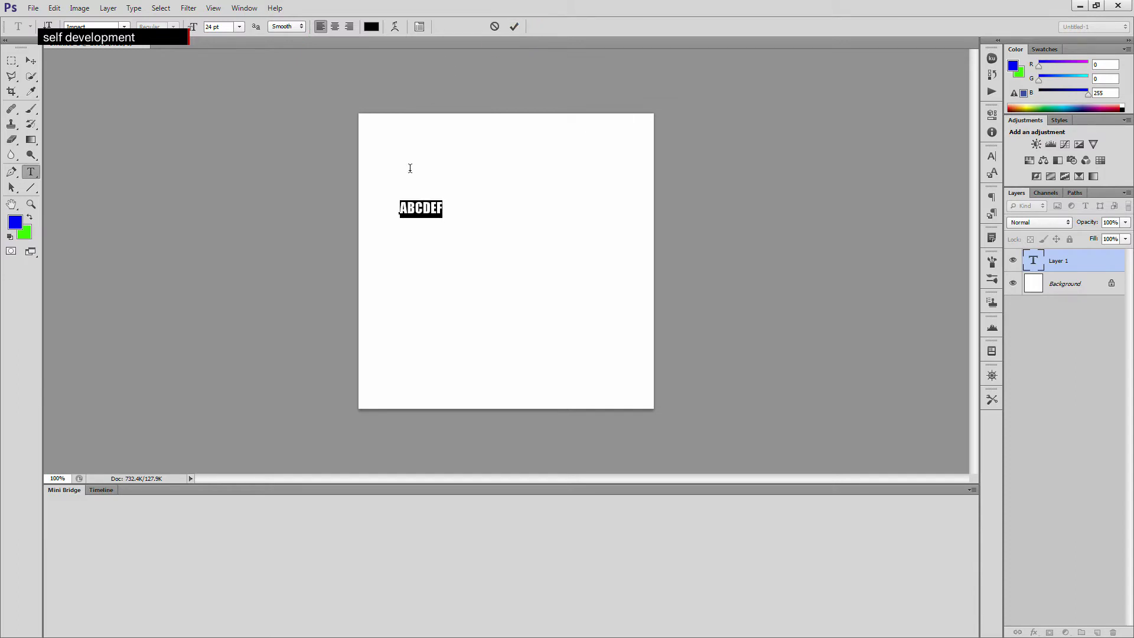
{"action": "left_click", "coordinate": [372, 28]}
{"action": "left_click", "coordinate": [240, 168]}
{"action": "left_click", "coordinate": [270, 196]}
{"action": "left_click_drag", "start_coordinate": [278, 207], "coordinate": [272, 209]}
{"action": "left_click_drag", "start_coordinate": [231, 166], "coordinate": [228, 160]}
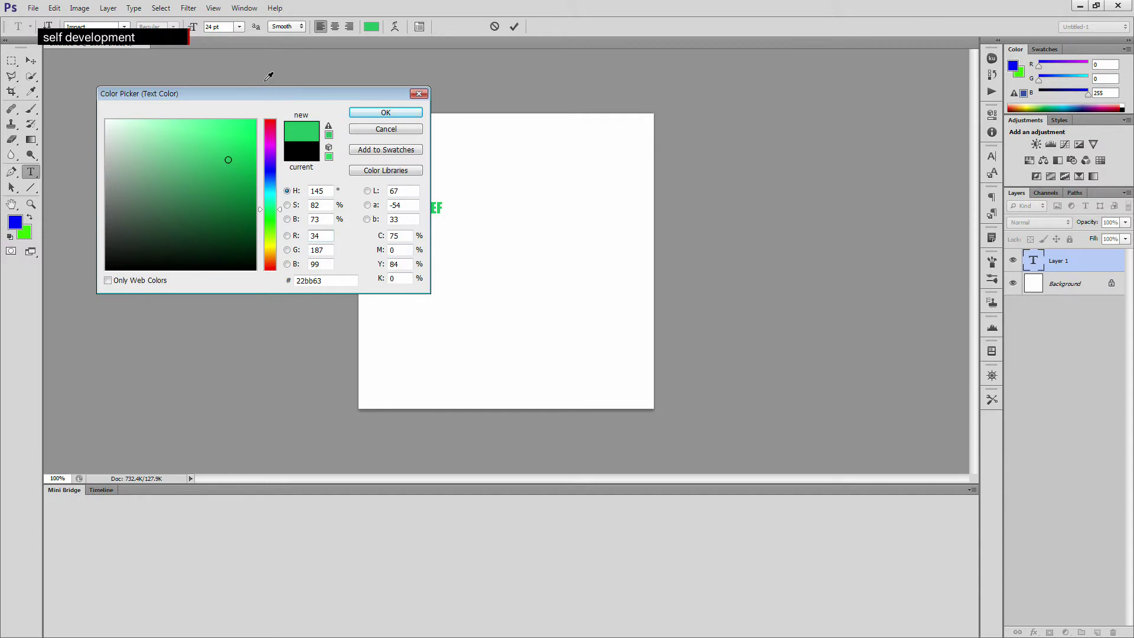
{"action": "left_click_drag", "start_coordinate": [275, 99], "coordinate": [637, 144]}
{"action": "left_click", "coordinate": [541, 249]}
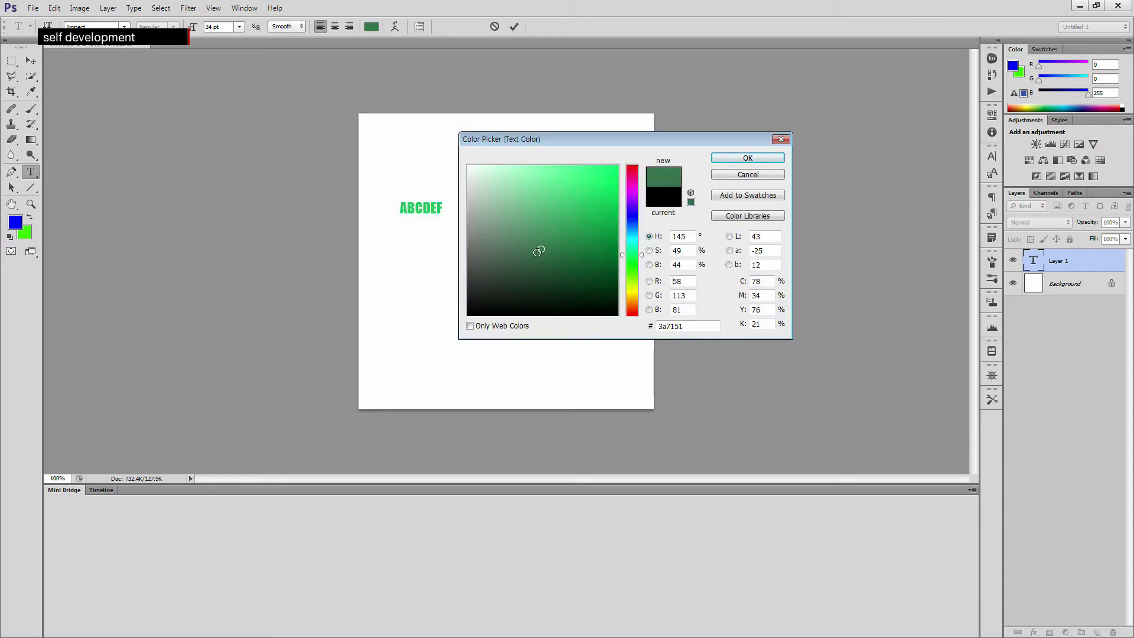
{"action": "left_click_drag", "start_coordinate": [529, 268], "coordinate": [572, 215]}
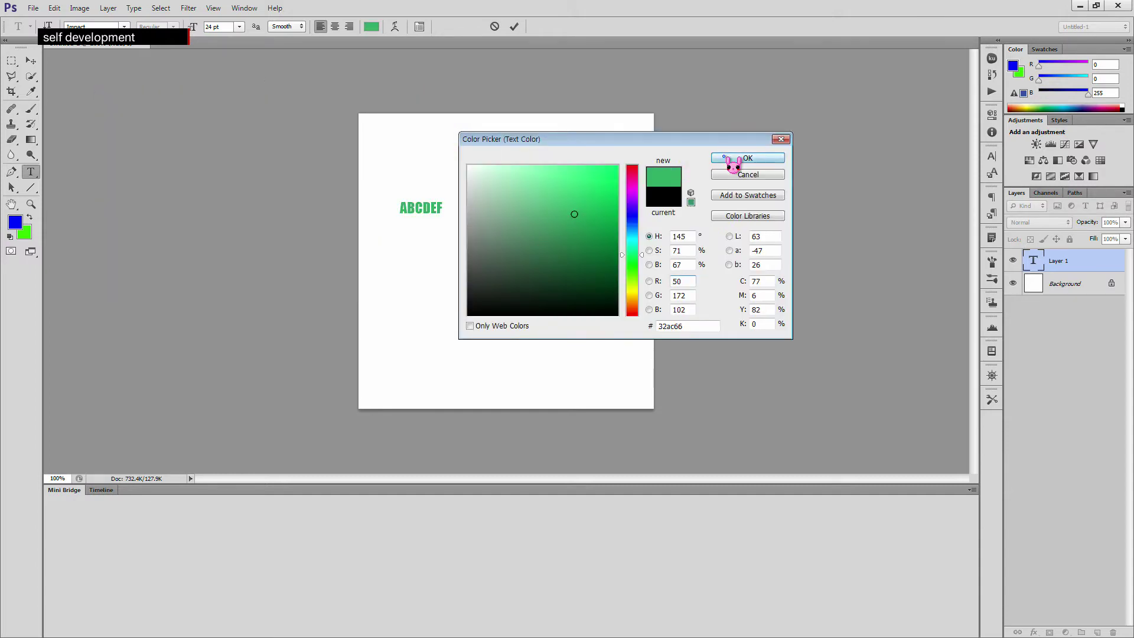
{"action": "left_click", "coordinate": [725, 157]}
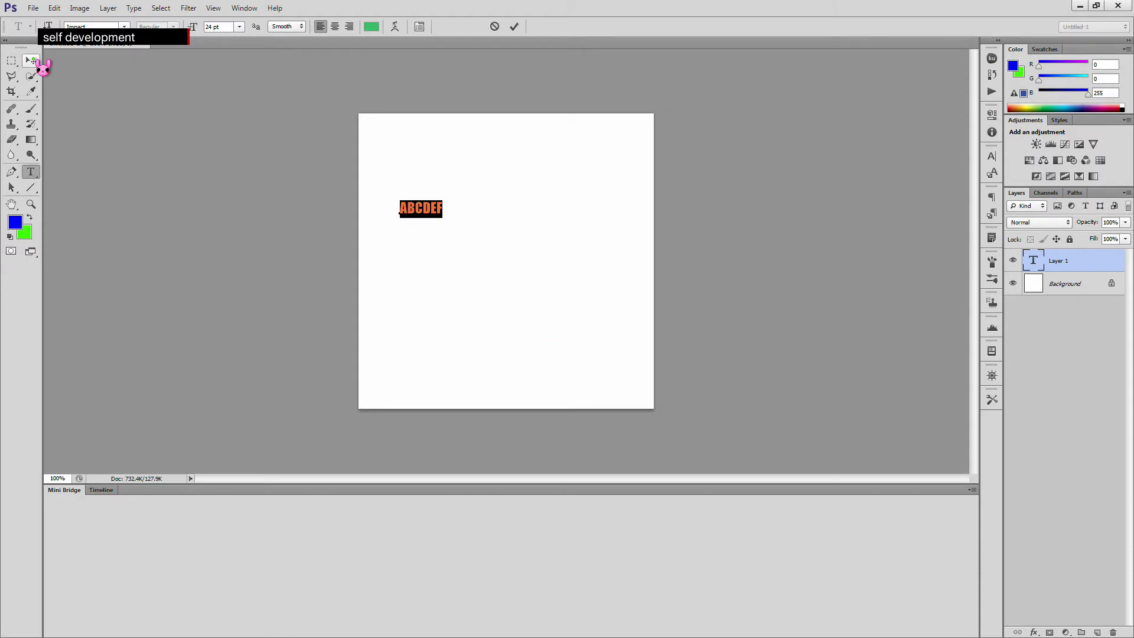
Move the ABCDEF text to the canvas's upper center and duplicate it three times, staggering the four lines in a loose column
{"action": "type", "text": "v"}
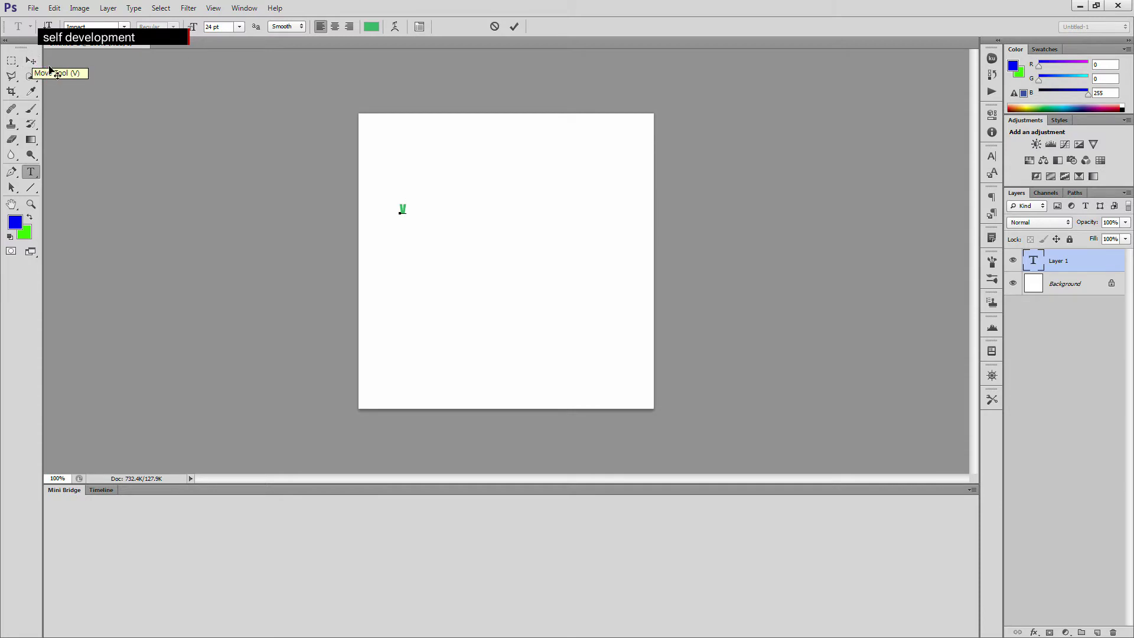
{"action": "key", "text": "ctrl+z"}
{"action": "left_click", "coordinate": [31, 61]}
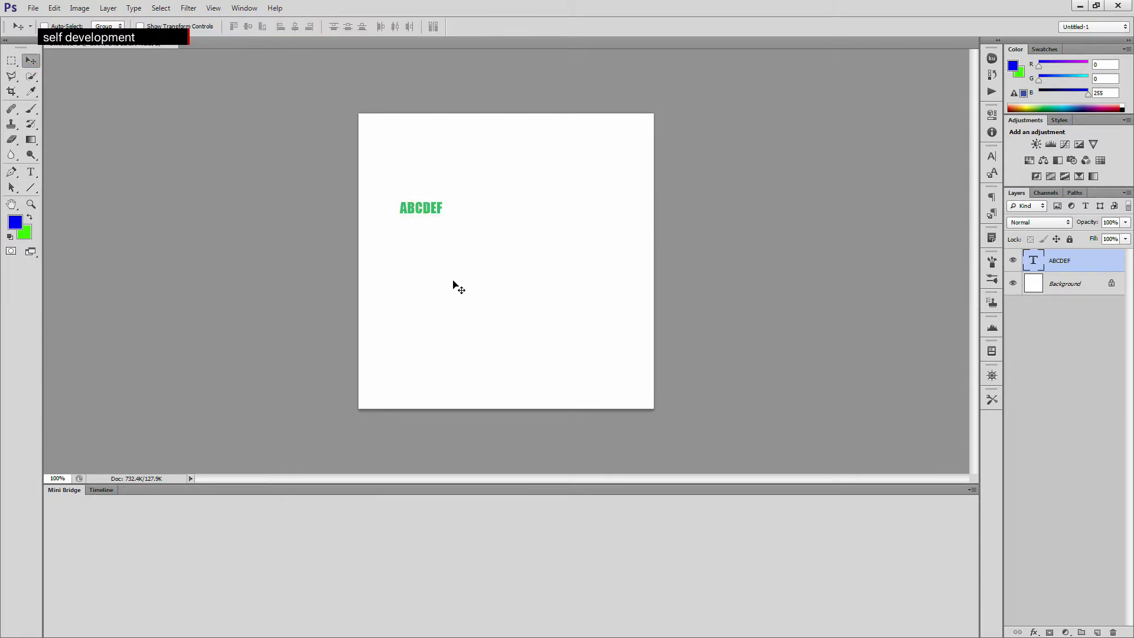
{"action": "mouse_move", "coordinate": [482, 229]}
{"action": "left_mouse_down"}
{"action": "mouse_move", "coordinate": [485, 254]}
{"action": "mouse_move", "coordinate": [515, 232]}
{"action": "mouse_move", "coordinate": [496, 235]}
{"action": "left_mouse_up"}
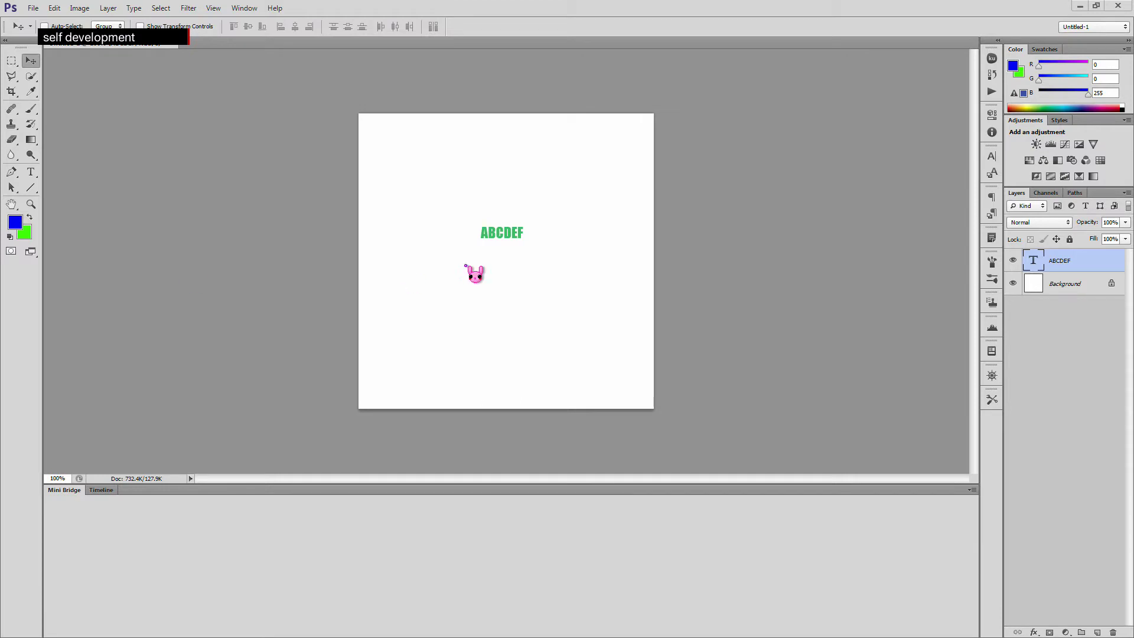
{"action": "left_click_drag", "start_coordinate": [510, 238], "coordinate": [502, 183]}
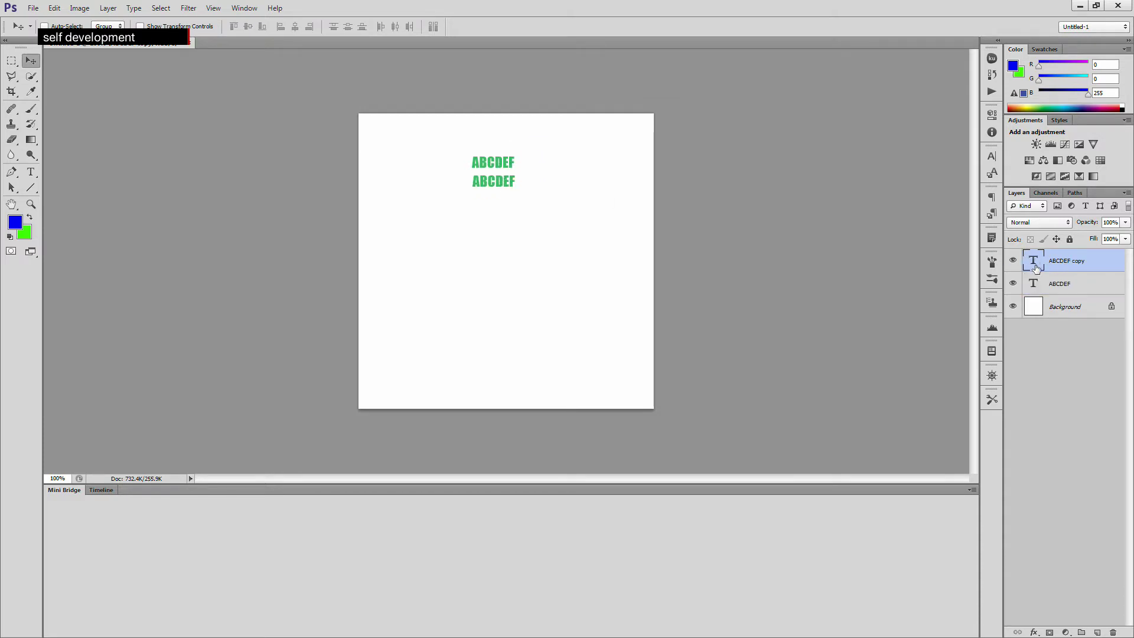
{"action": "left_click_drag", "start_coordinate": [498, 184], "coordinate": [496, 160]}
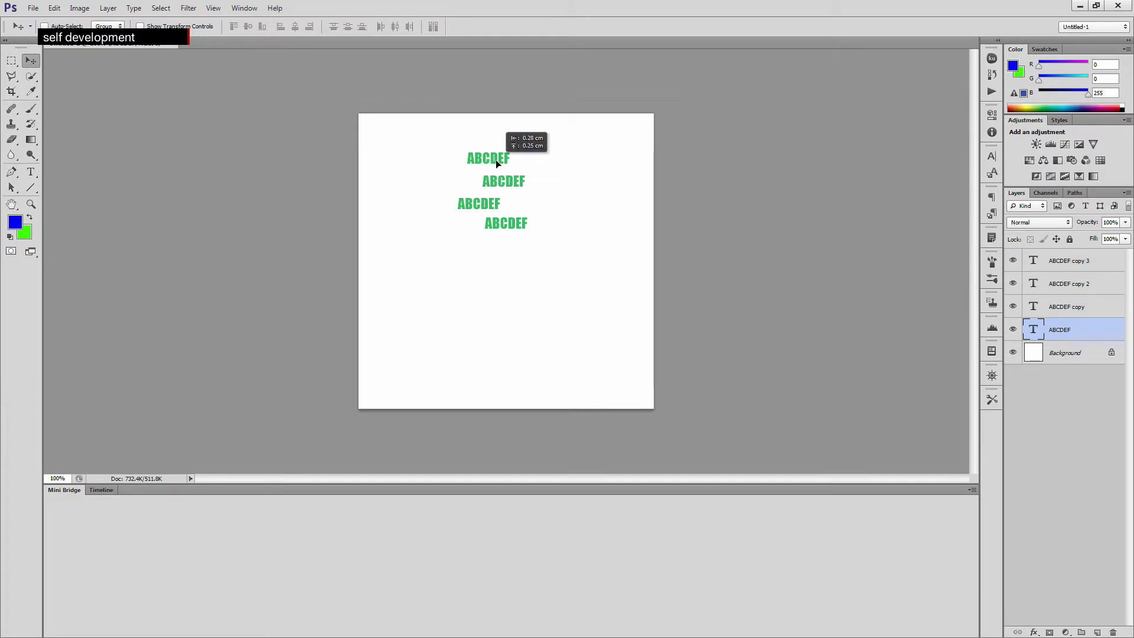
{"action": "left_click_drag", "start_coordinate": [497, 165], "coordinate": [501, 160]}
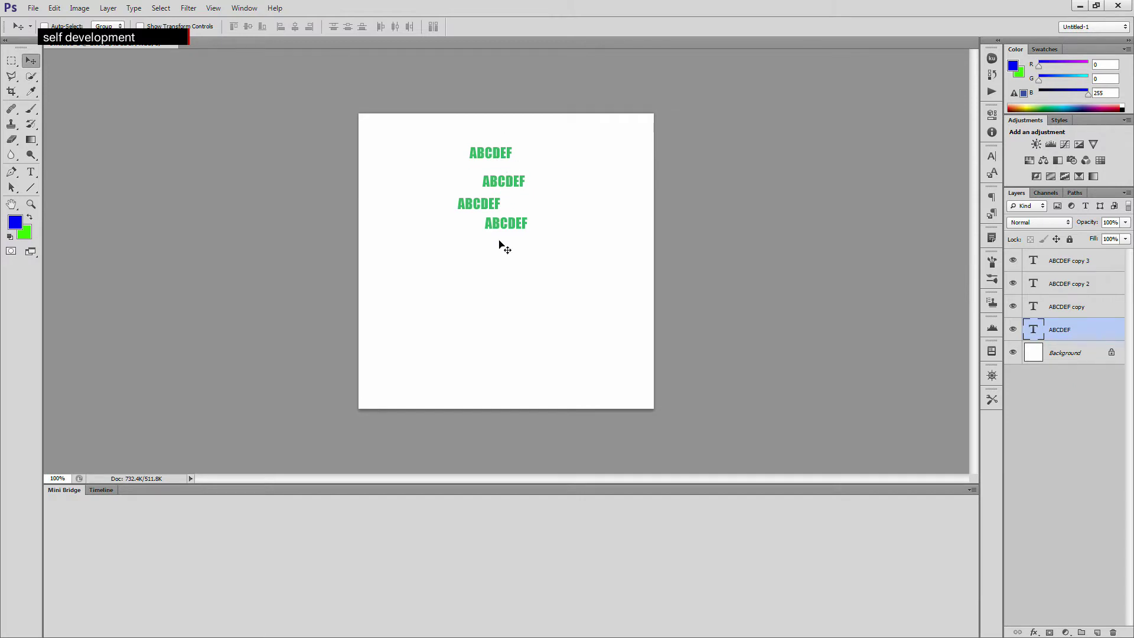
Select all four ABCDEF text layers, align their horizontal centers and distribute their vertical centers evenly
{"action": "left_click", "coordinate": [1066, 261]}
{"action": "left_click", "coordinate": [1082, 284], "text": "shift"}
{"action": "left_click", "coordinate": [1084, 307], "text": "shift"}
{"action": "left_click", "coordinate": [1089, 329], "text": "shift"}
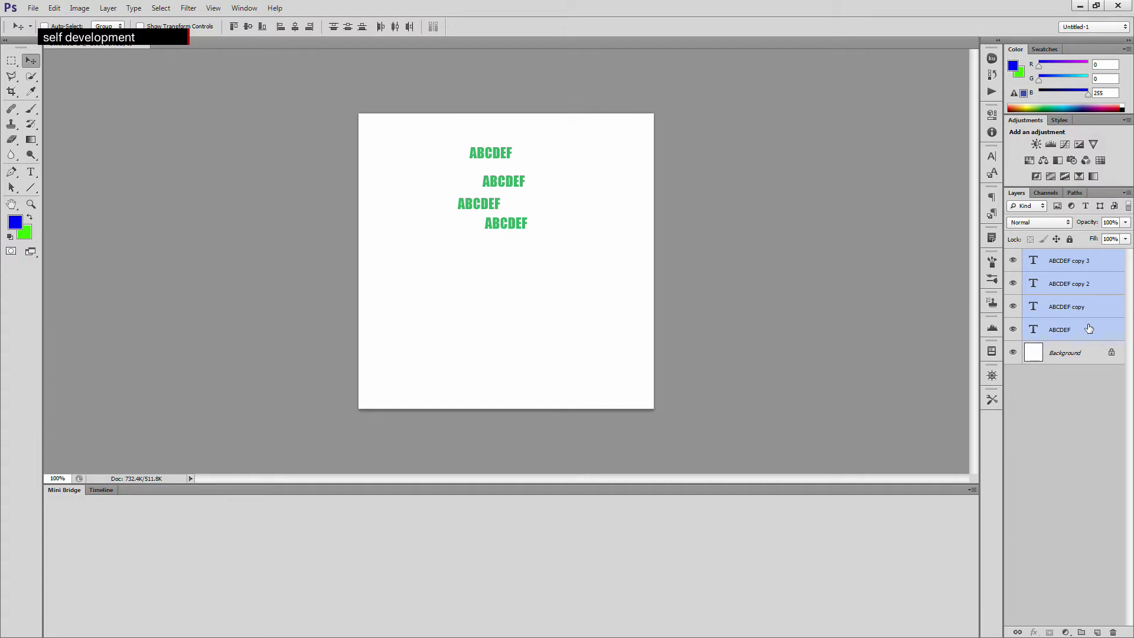
{"action": "left_click", "coordinate": [300, 31]}
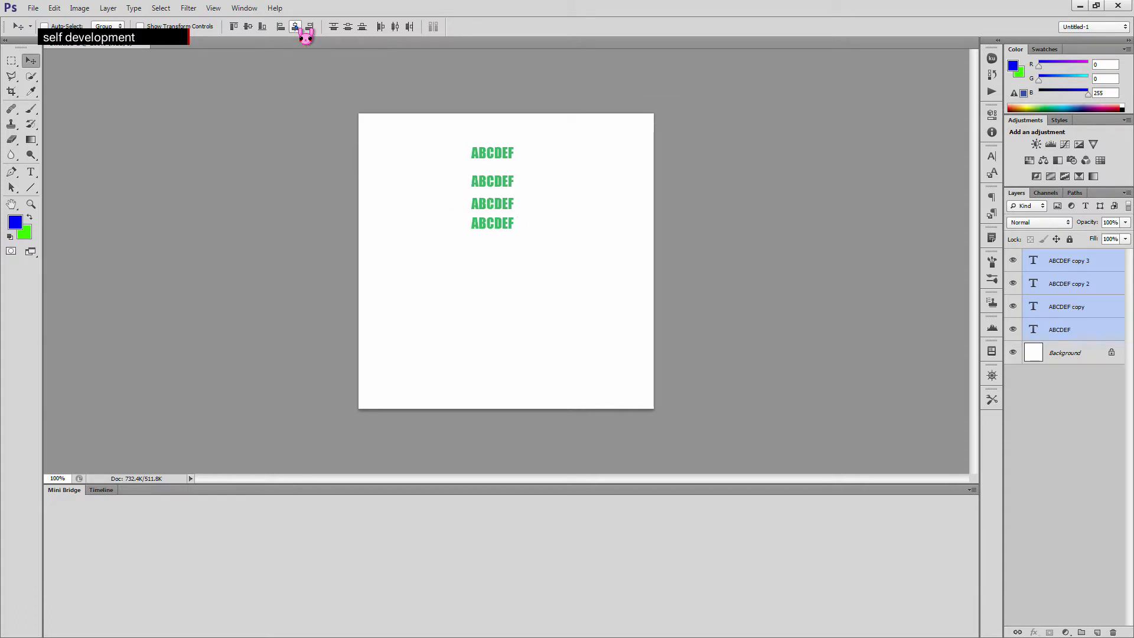
{"action": "left_click", "coordinate": [348, 27]}
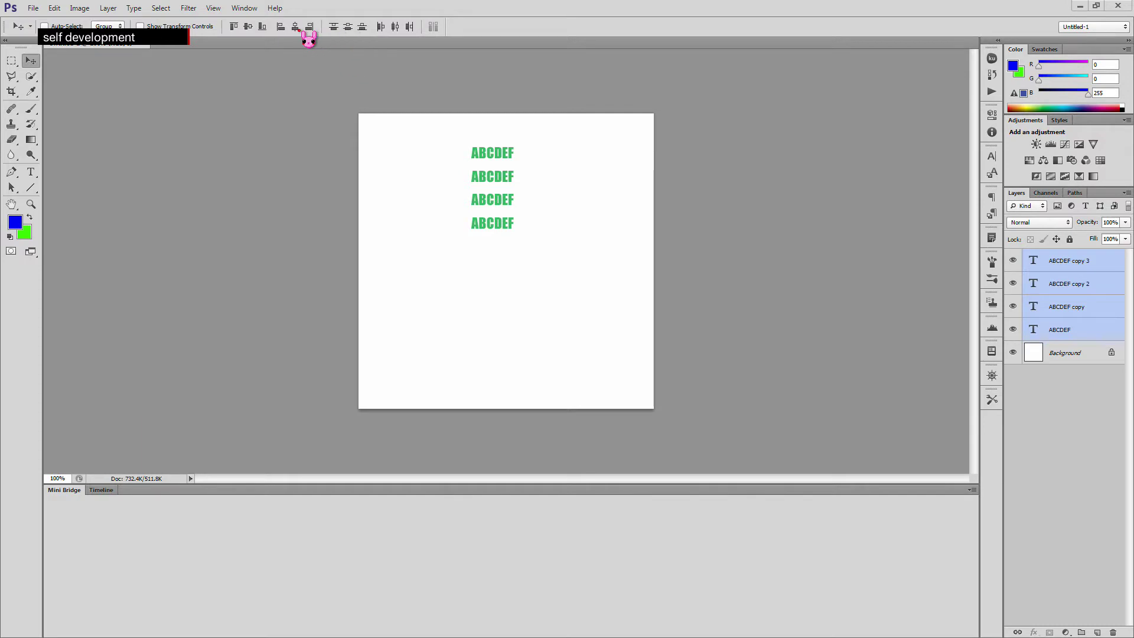
Spread the text lines further apart vertically and distribute the vertical centers of all four text layers evenly
{"action": "mouse_move", "coordinate": [491, 154]}
{"action": "left_mouse_down"}
{"action": "mouse_move", "coordinate": [495, 134]}
{"action": "mouse_move", "coordinate": [494, 171]}
{"action": "mouse_move", "coordinate": [490, 143]}
{"action": "left_mouse_up"}
{"action": "left_click", "coordinate": [1111, 264]}
{"action": "left_click_drag", "start_coordinate": [506, 242], "coordinate": [504, 304]}
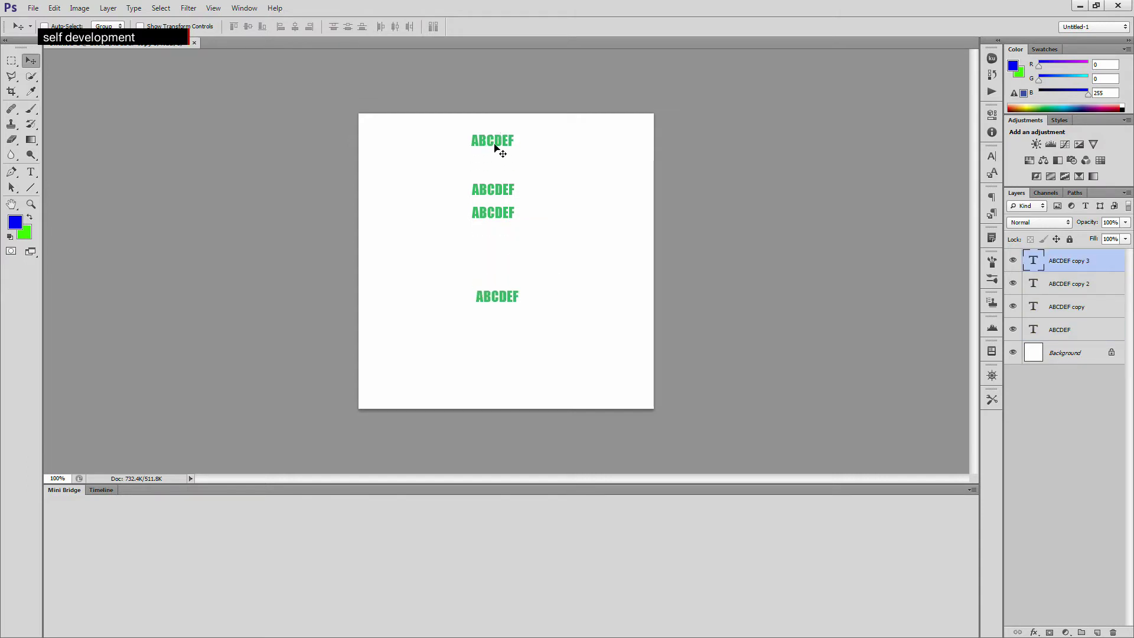
{"action": "left_click", "coordinate": [1072, 336], "text": "shift"}
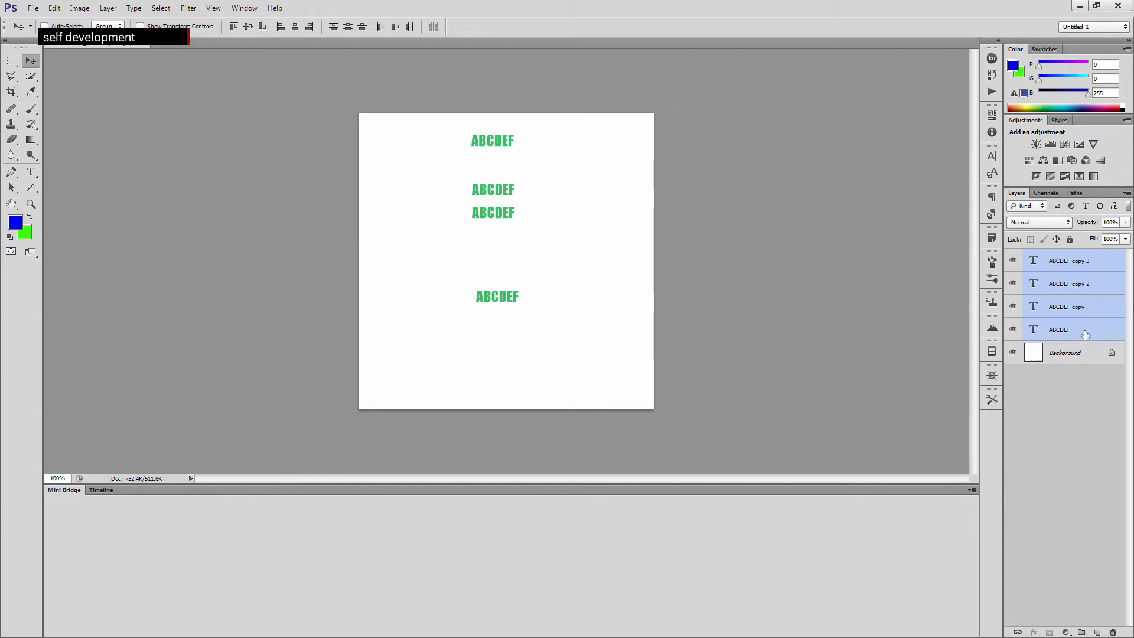
{"action": "left_click", "coordinate": [348, 27]}
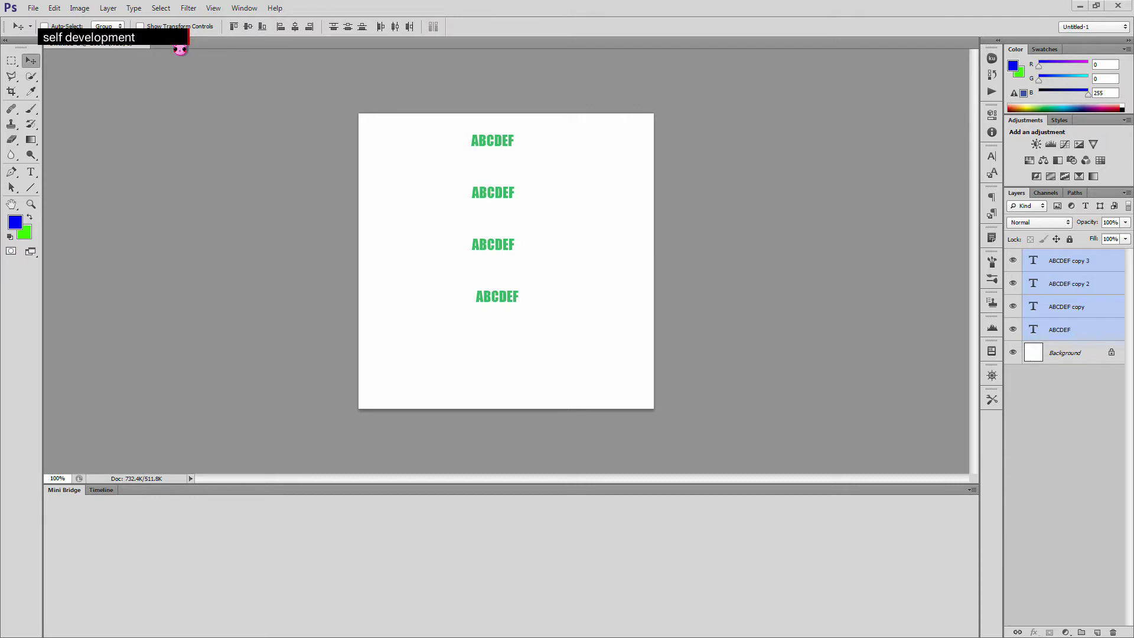
Close the document without saving and create a new blank document 600 pixels wide and 600 pixels high
{"action": "left_click", "coordinate": [143, 43]}
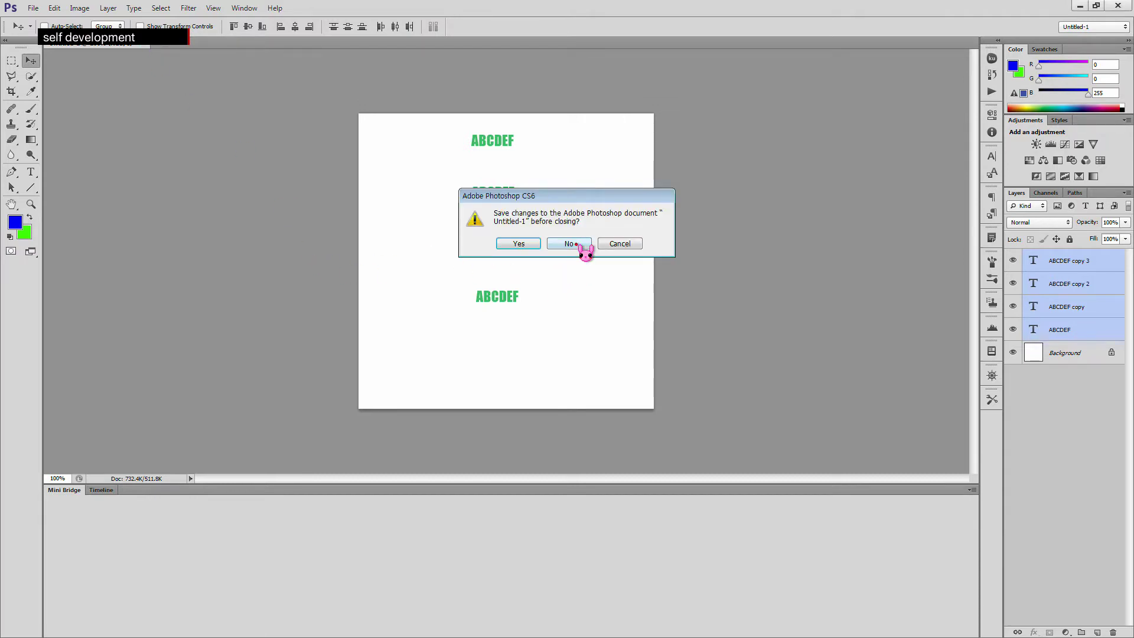
{"action": "left_click", "coordinate": [577, 244]}
{"action": "left_click", "coordinate": [33, 8]}
{"action": "left_click", "coordinate": [53, 22]}
{"action": "left_click_drag", "start_coordinate": [450, 137], "coordinate": [499, 139]}
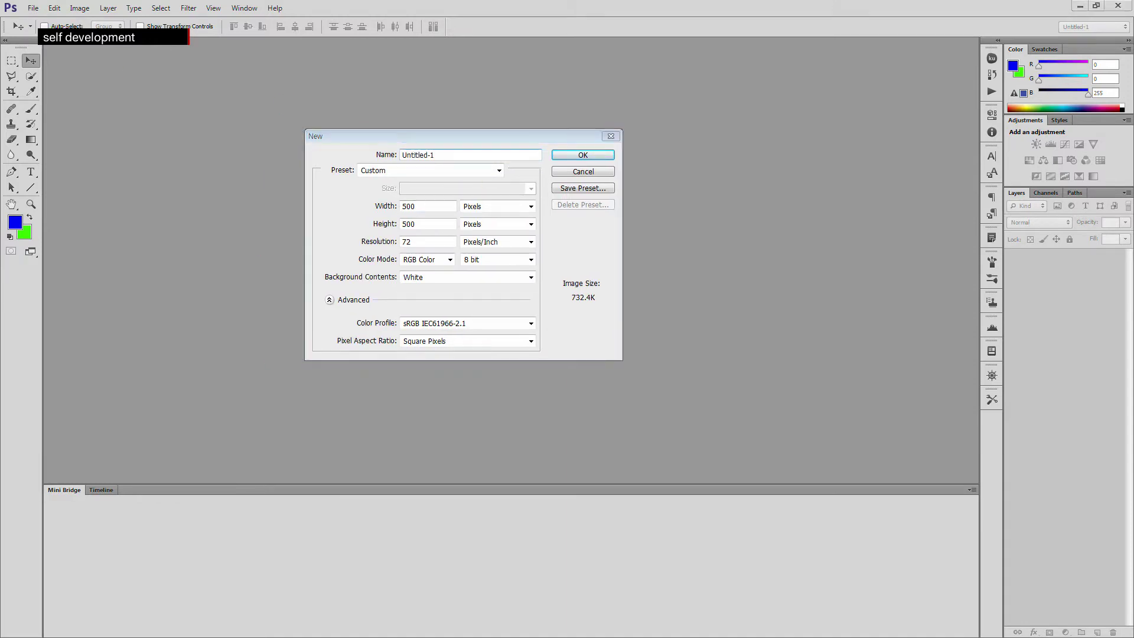
{"action": "left_click", "coordinate": [353, 207]}
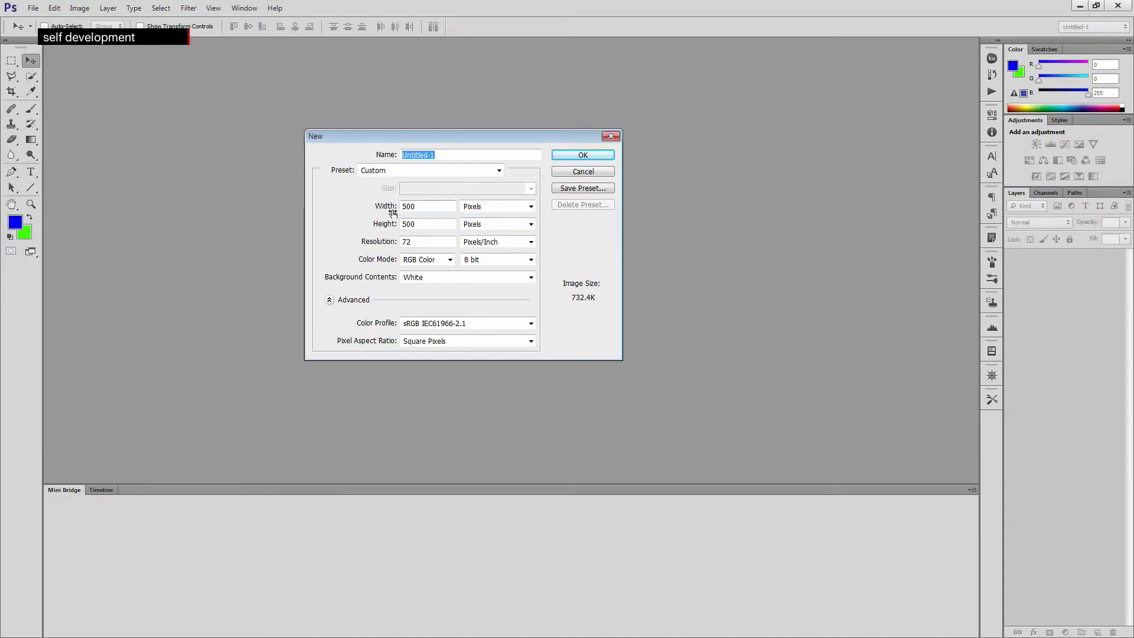
{"action": "left_click", "coordinate": [426, 209]}
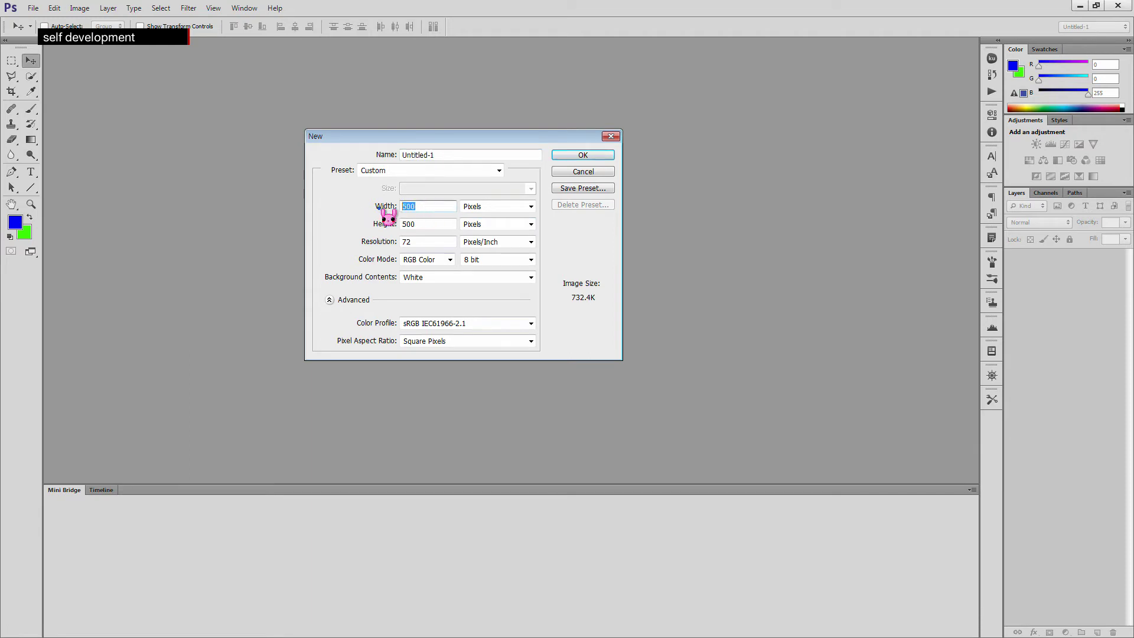
{"action": "type", "text": "600"}
{"action": "key", "text": "Tab"}
{"action": "type", "text": "600"}
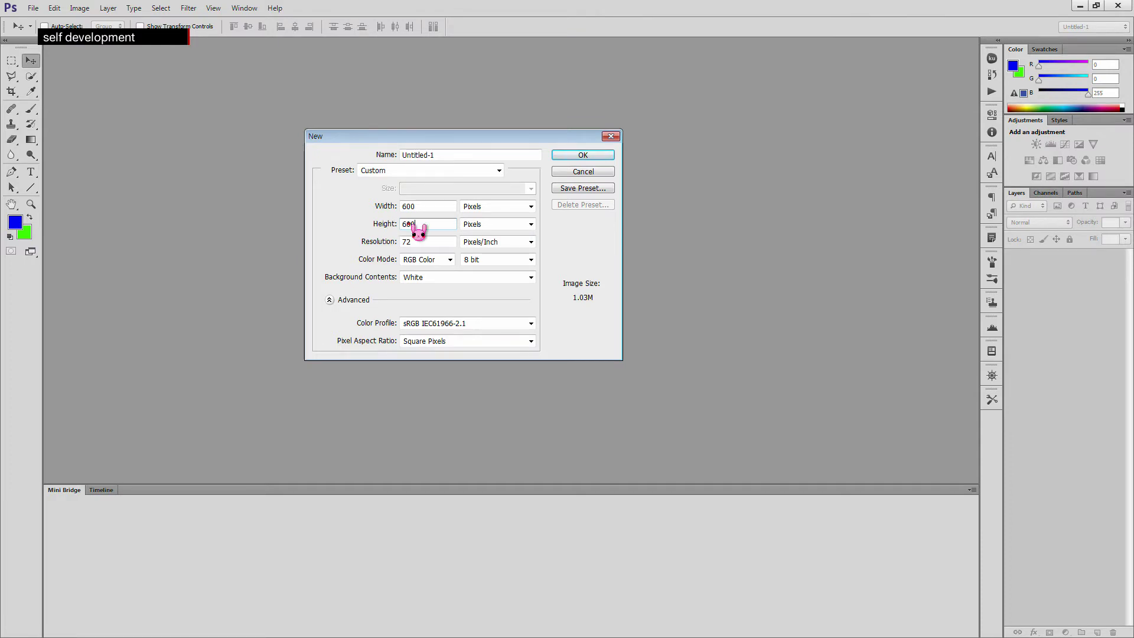
{"action": "left_click", "coordinate": [590, 156]}
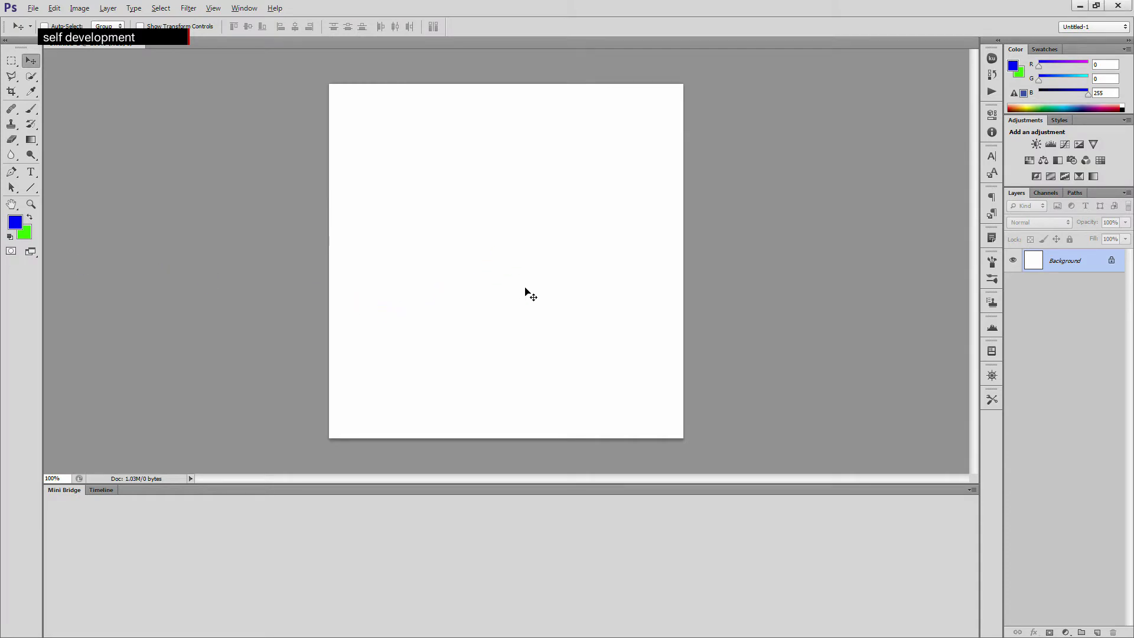
Fill the Background layer with the blue foreground color and check that color in the Color Picker without changing it
{"action": "key", "text": "alt+BackSpace"}
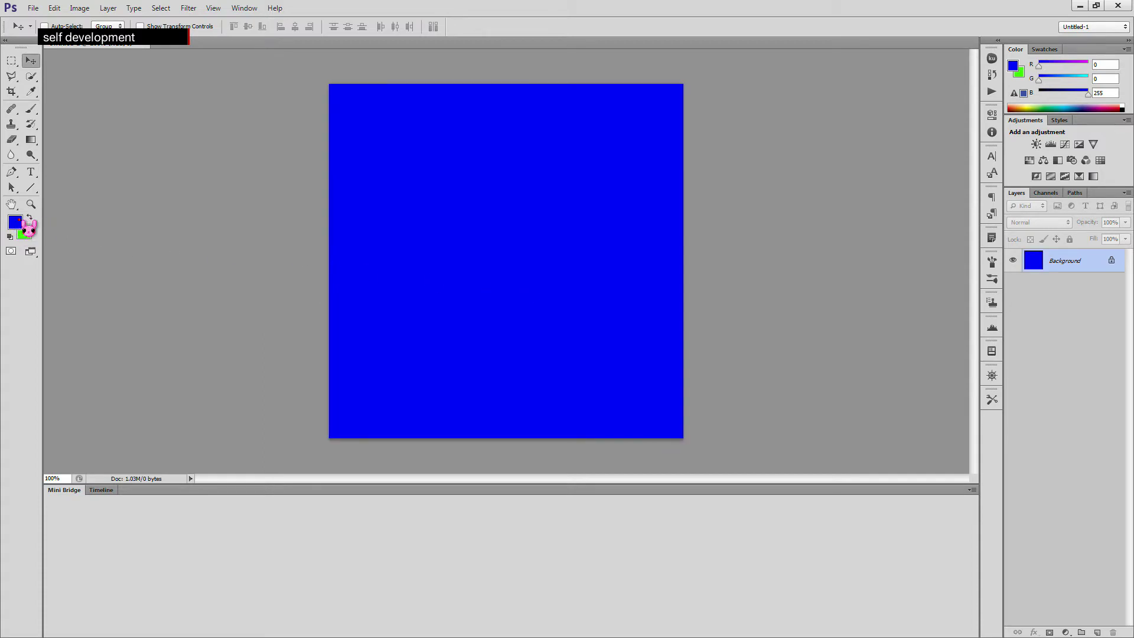
{"action": "left_click", "coordinate": [15, 223]}
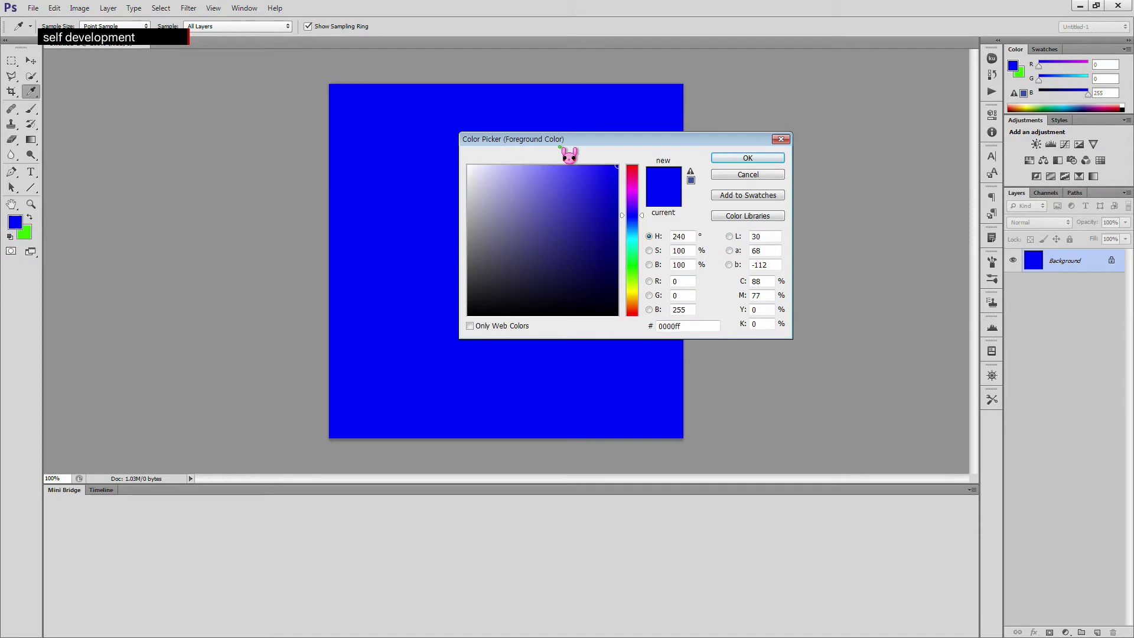
{"action": "left_click", "coordinate": [781, 140]}
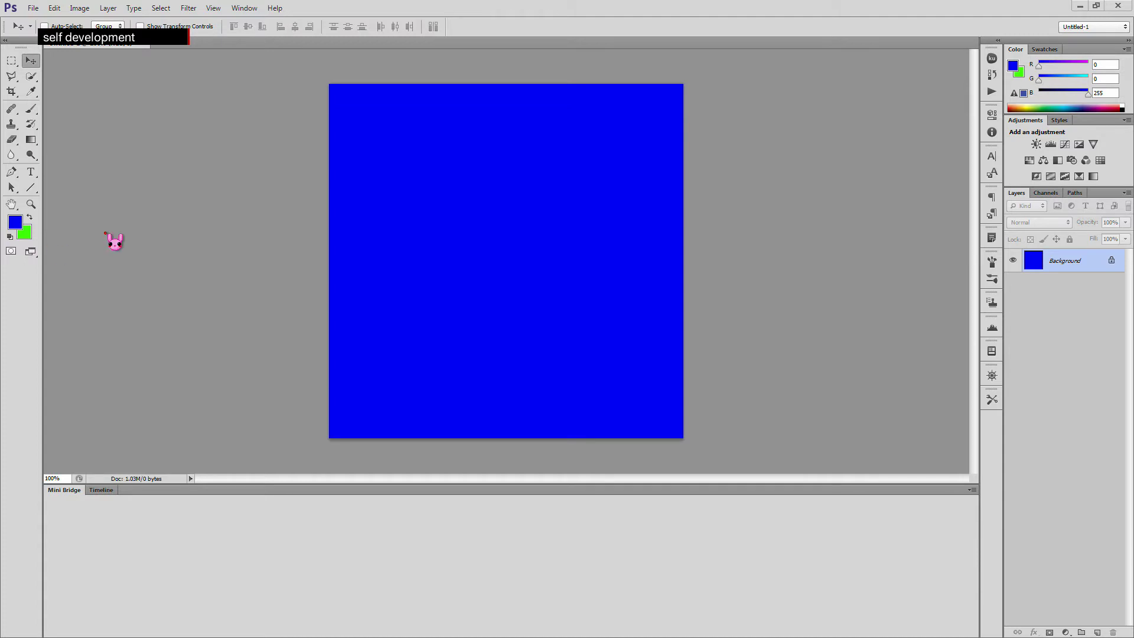
Try a large rectangular marquee selection inset from the blue canvas's edges, and clear the selection
{"action": "left_click", "coordinate": [12, 61]}
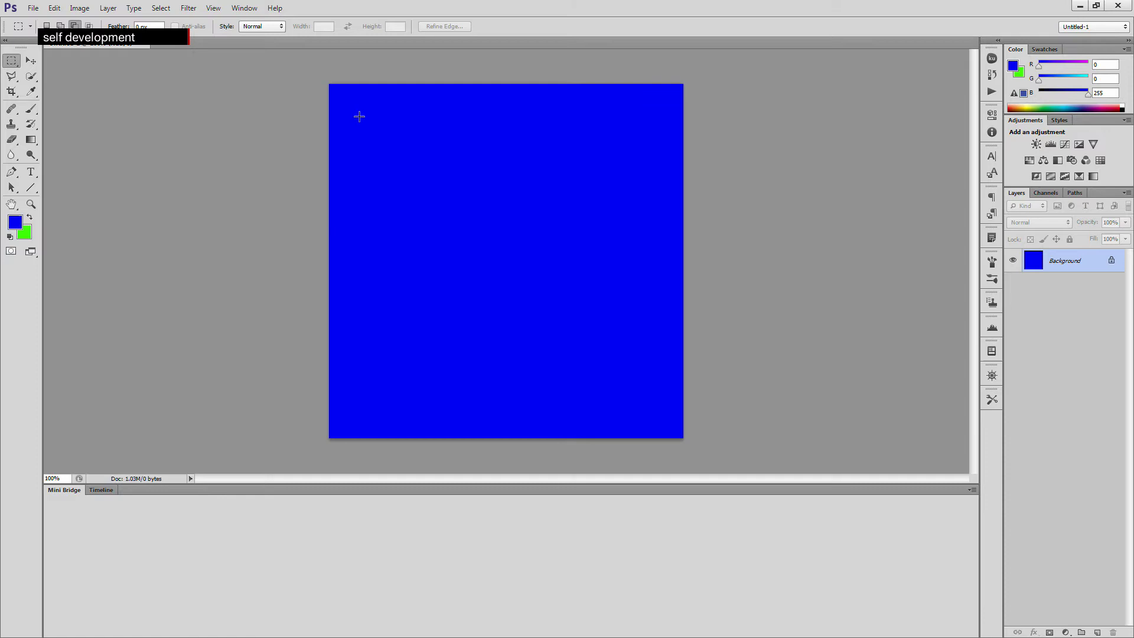
{"action": "left_click_drag", "start_coordinate": [359, 117], "coordinate": [644, 386]}
{"action": "key", "text": "Delete"}
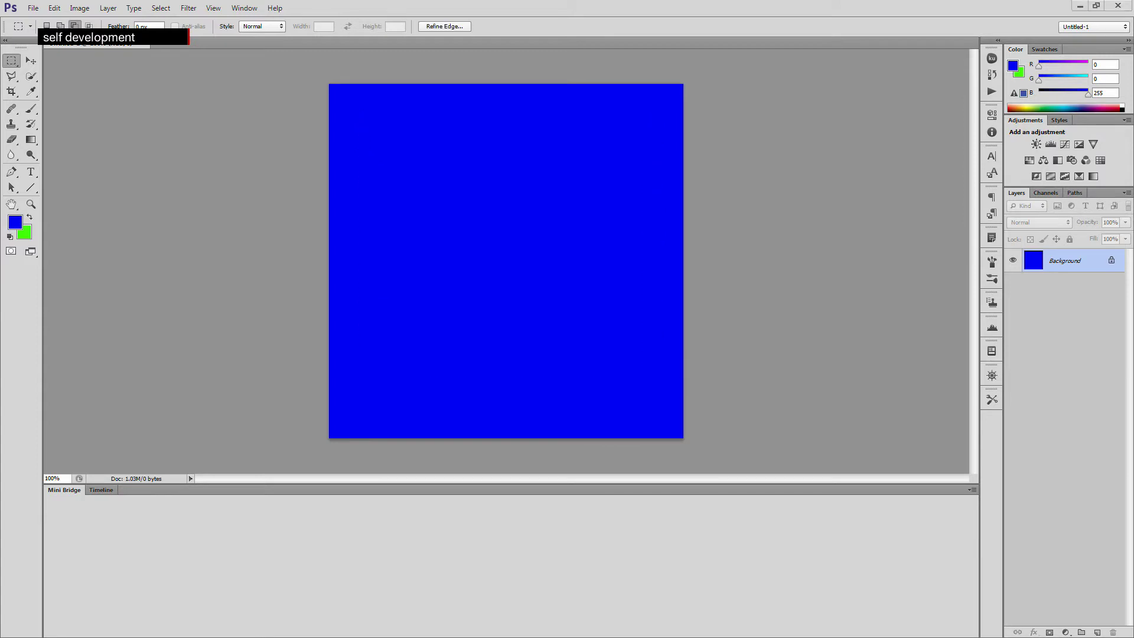
{"action": "left_click", "coordinate": [671, 284]}
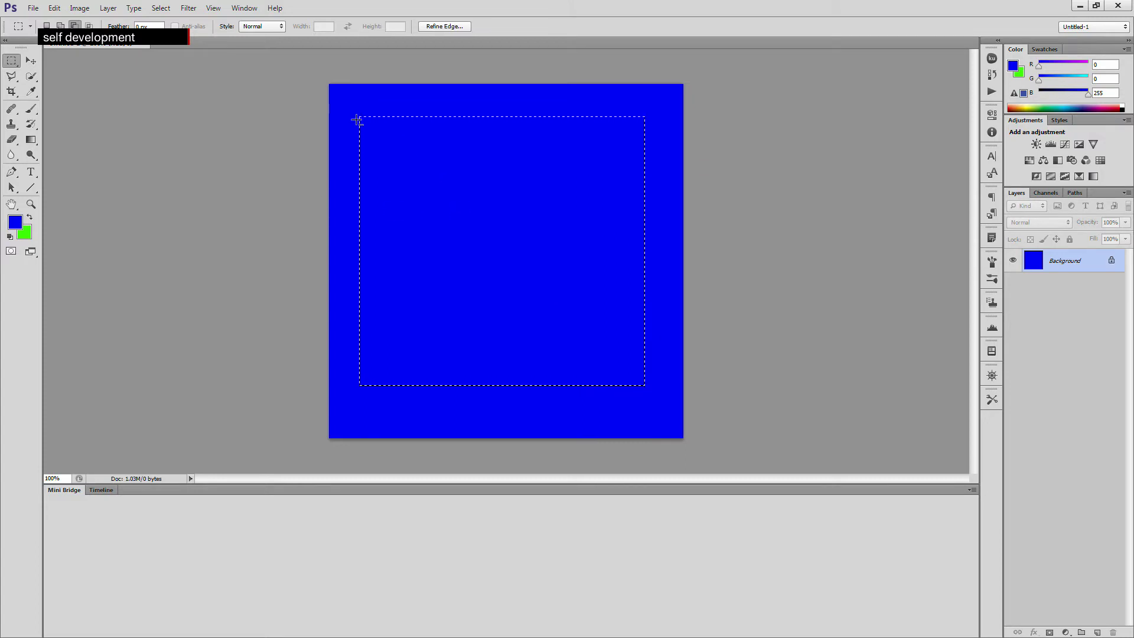
{"action": "left_click_drag", "start_coordinate": [352, 114], "coordinate": [506, 274]}
{"action": "key", "text": "ctrl+z"}
{"action": "key", "text": "ctrl+d"}
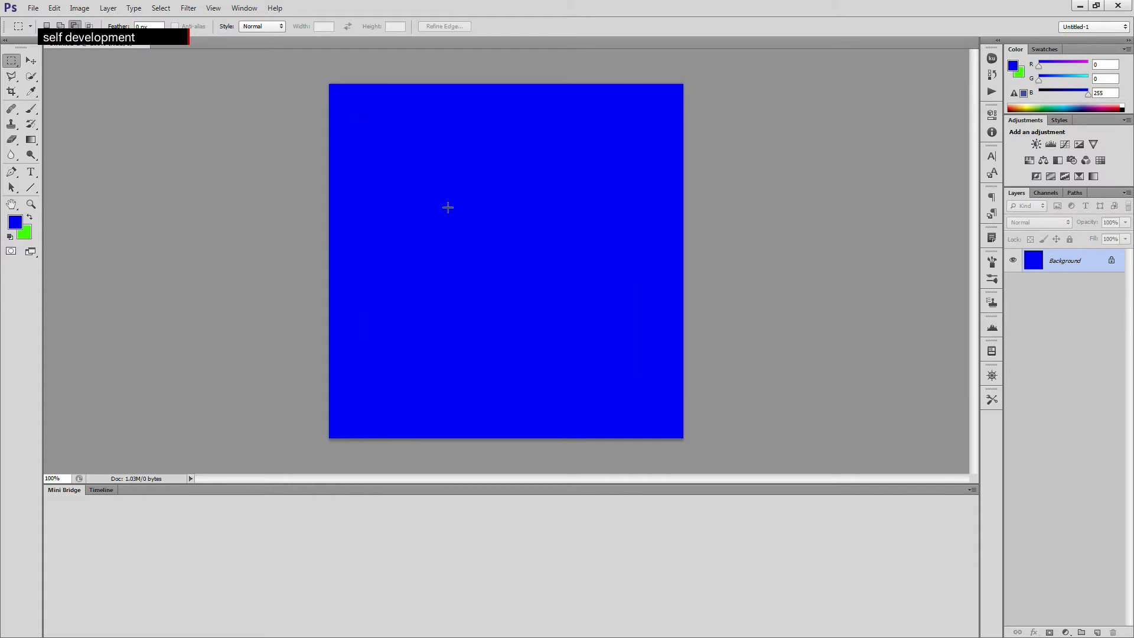
{"action": "left_click_drag", "start_coordinate": [376, 128], "coordinate": [554, 316]}
{"action": "key", "text": "ctrl+d"}
{"action": "left_click_drag", "start_coordinate": [471, 201], "coordinate": [561, 294]}
{"action": "key", "text": "ctrl+d"}
Select a large rectangle inset from the blue canvas's edges and add a new layer named 테두리
{"action": "left_click_drag", "start_coordinate": [358, 121], "coordinate": [653, 397]}
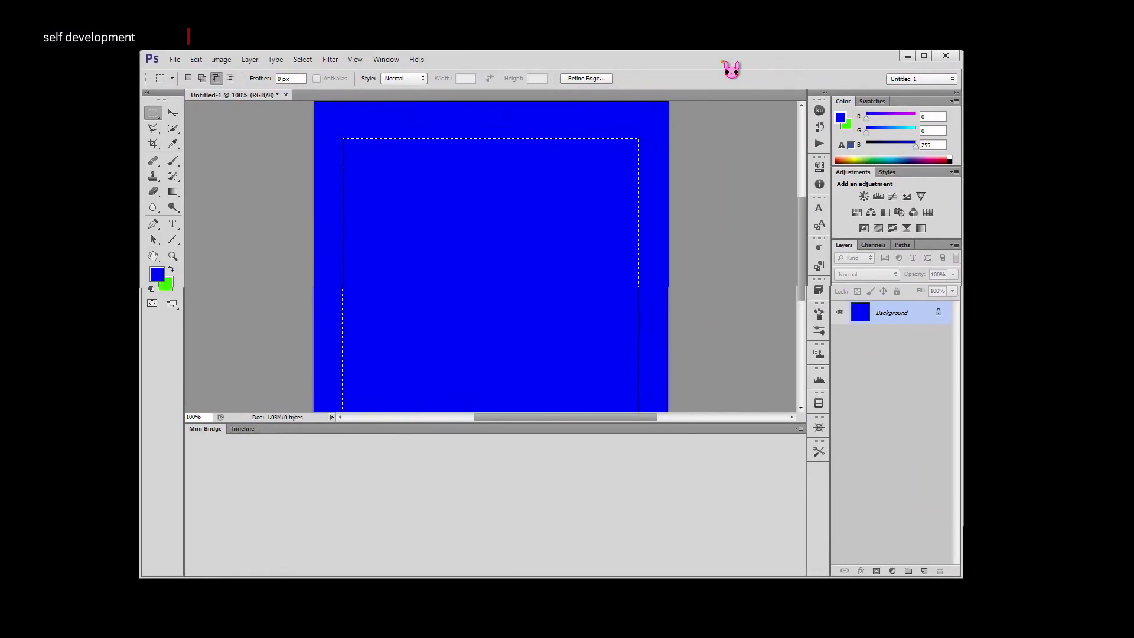
{"action": "left_click", "coordinate": [924, 572]}
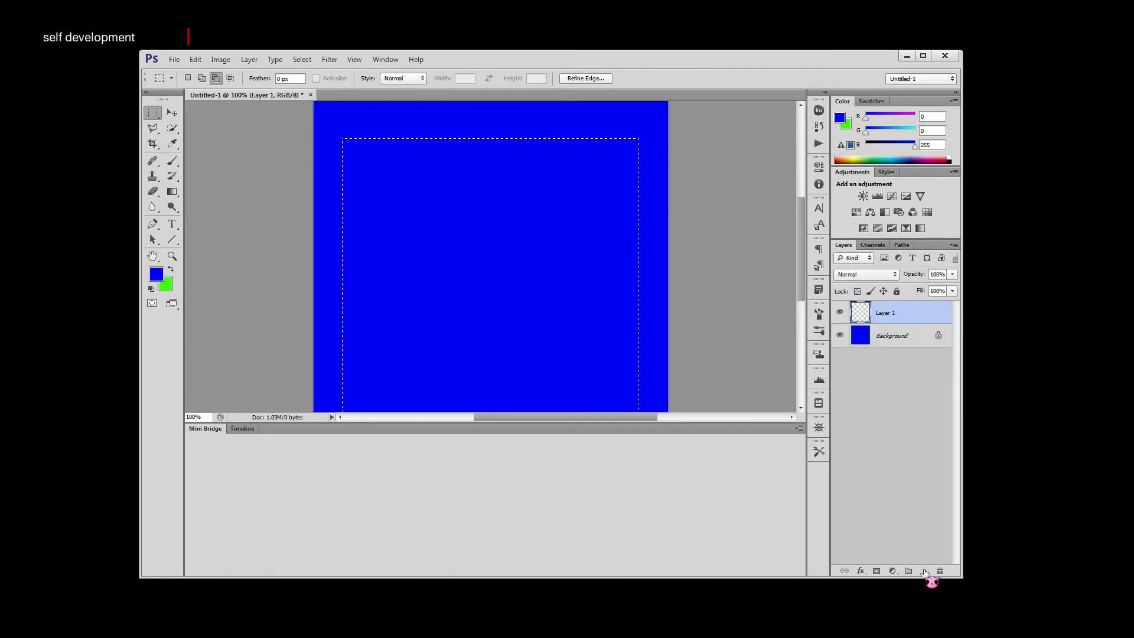
{"action": "key", "text": "ctrl+d"}
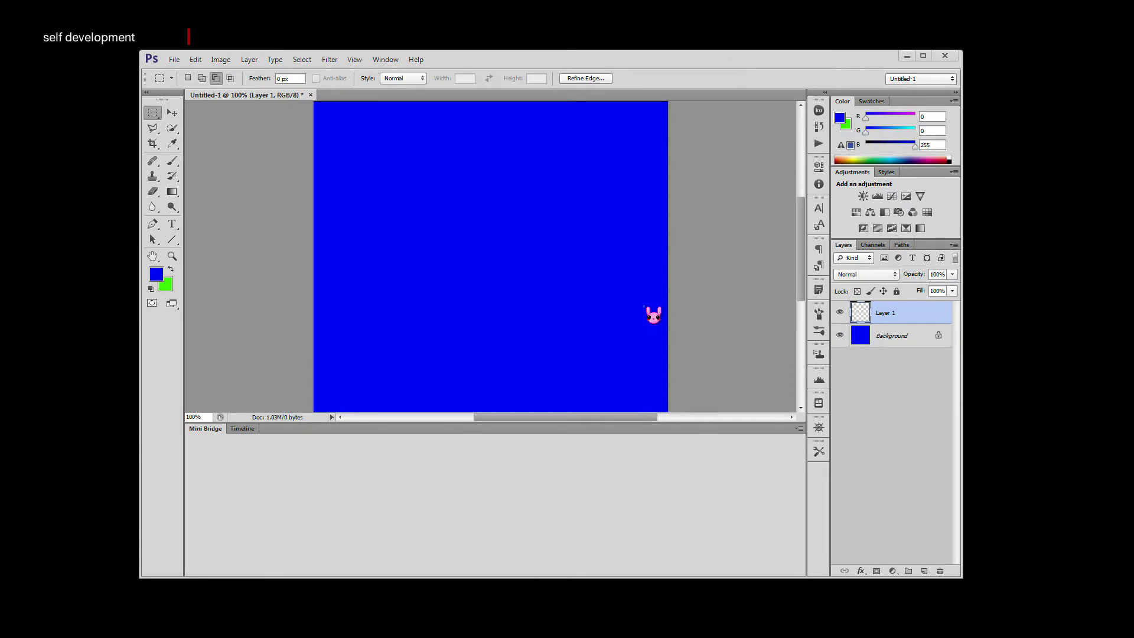
{"action": "left_click", "coordinate": [886, 317]}
{"action": "double_click", "coordinate": [885, 315]}
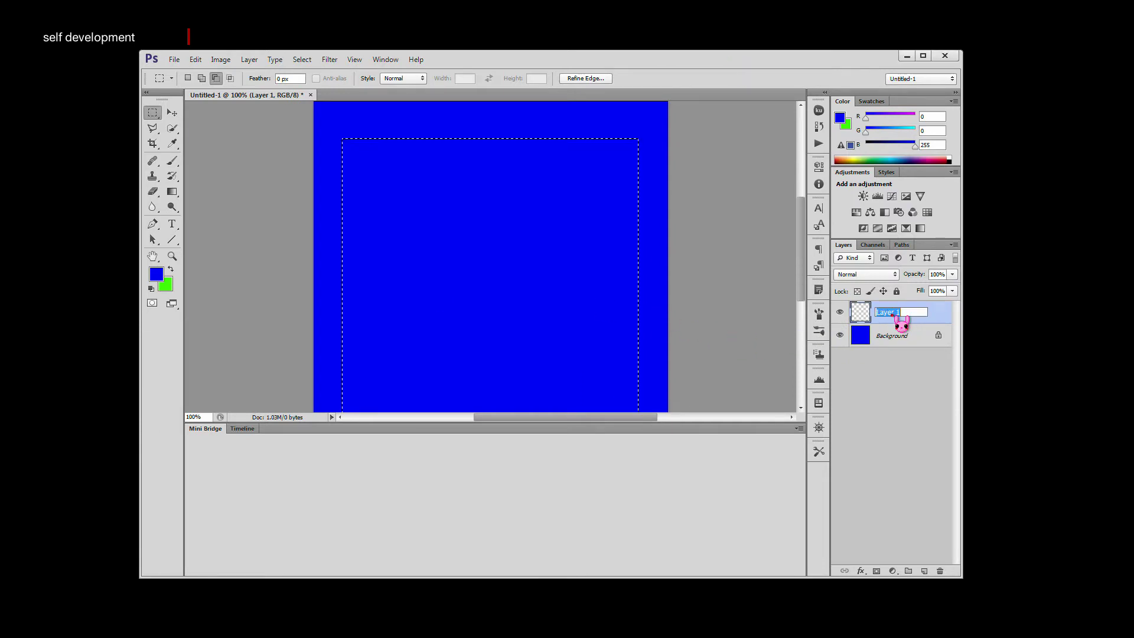
{"action": "type", "text": "El두리"}
{"action": "key", "text": "Return"}
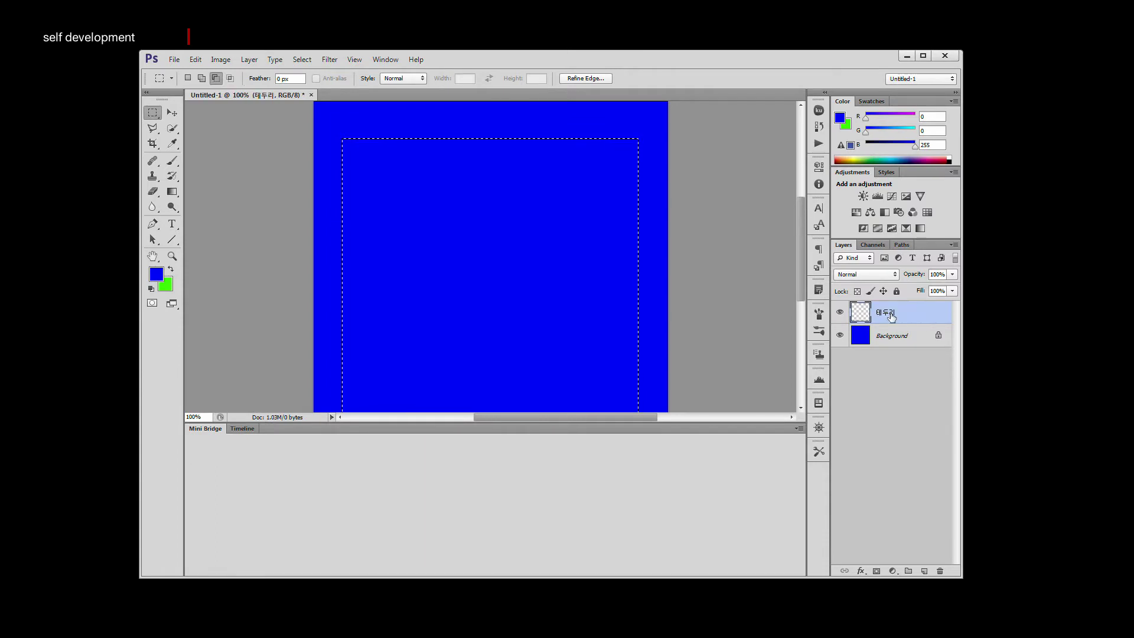
{"action": "double_click", "coordinate": [801, 67]}
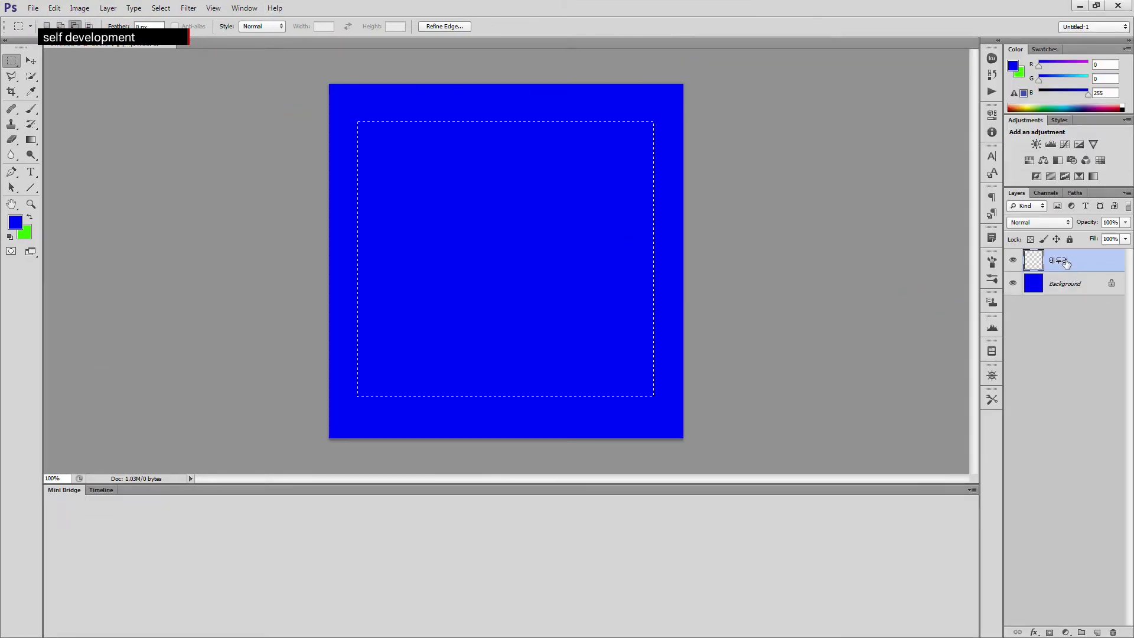
Apply a 15 px white stroke inside the rectangular selection on the 테두리 layer, and undo the stroke
{"action": "left_click", "coordinate": [57, 9]}
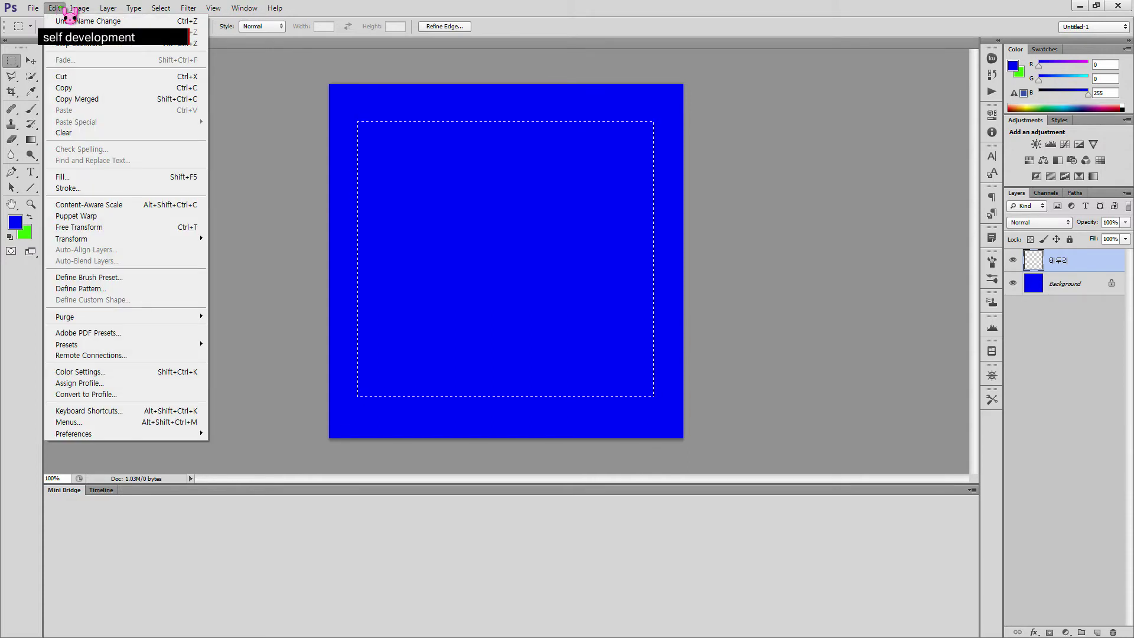
{"action": "left_click", "coordinate": [104, 189]}
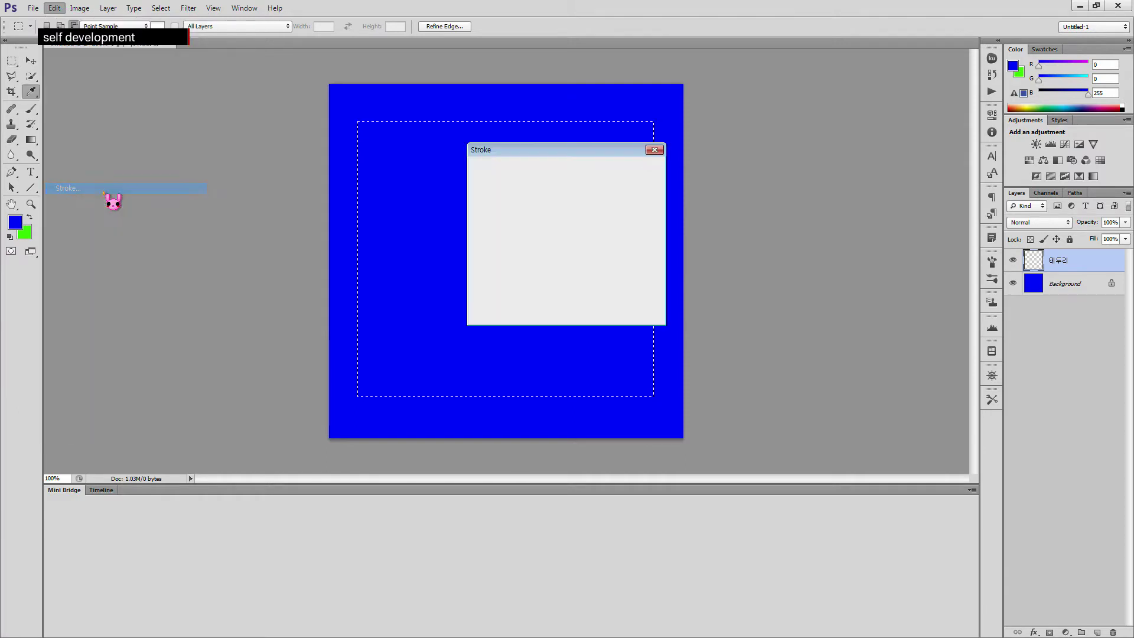
{"action": "mouse_move", "coordinate": [595, 176]}
{"action": "left_mouse_down"}
{"action": "mouse_move", "coordinate": [780, 204]}
{"action": "mouse_move", "coordinate": [788, 196]}
{"action": "left_mouse_up"}
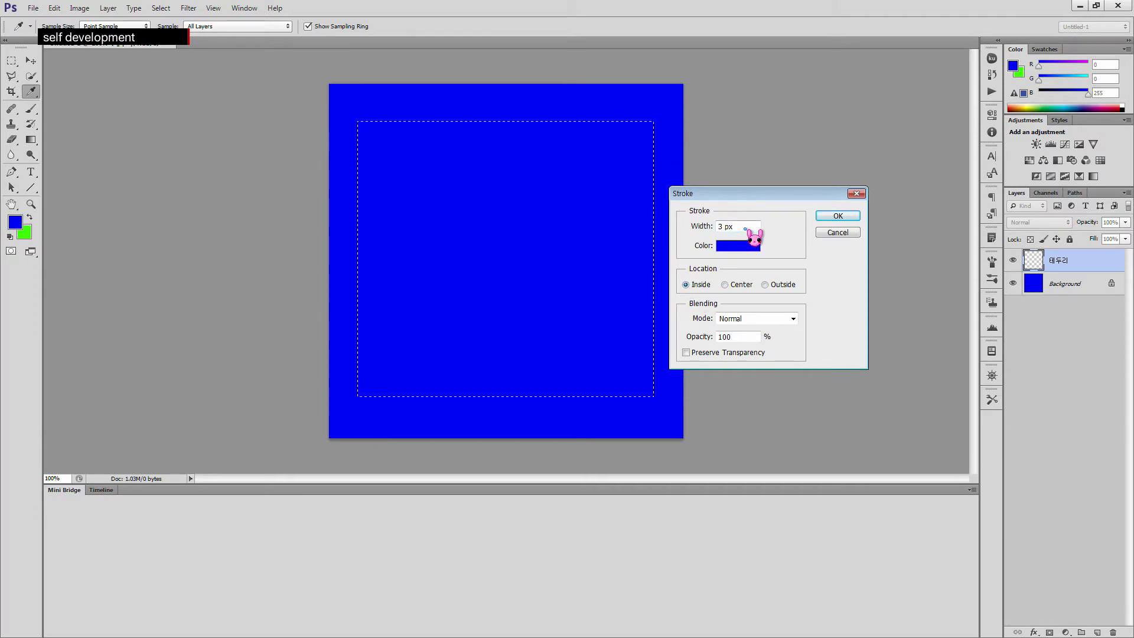
{"action": "left_click_drag", "start_coordinate": [739, 227], "coordinate": [715, 227]}
{"action": "type", "text": "15"}
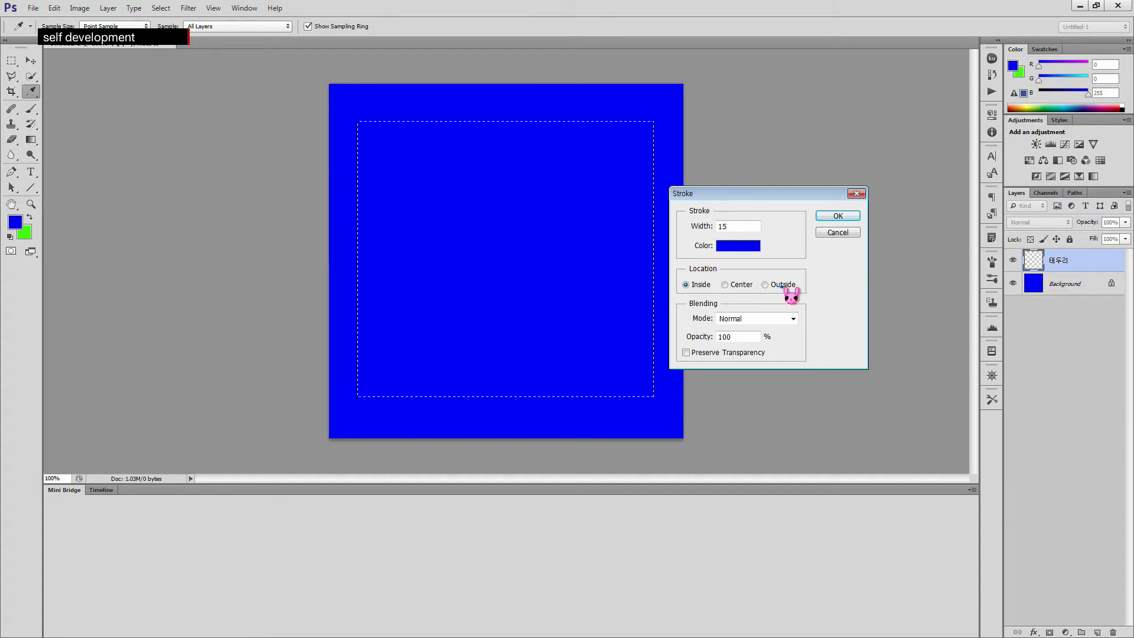
{"action": "left_click", "coordinate": [748, 253]}
{"action": "left_click_drag", "start_coordinate": [476, 175], "coordinate": [362, 127]}
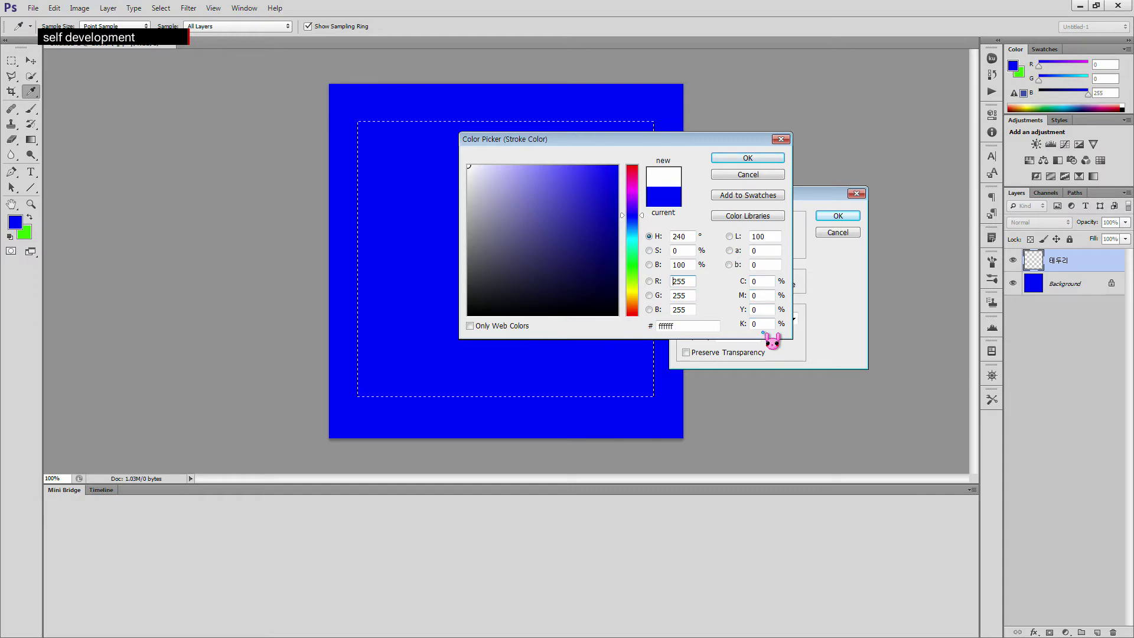
{"action": "left_click", "coordinate": [749, 160]}
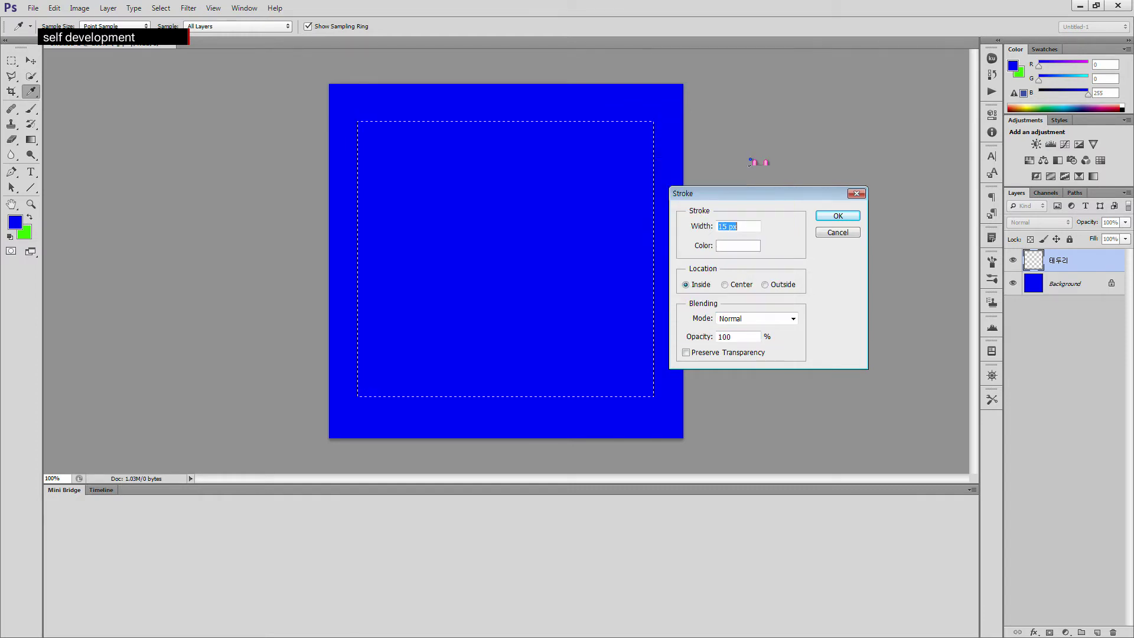
{"action": "left_click", "coordinate": [838, 215]}
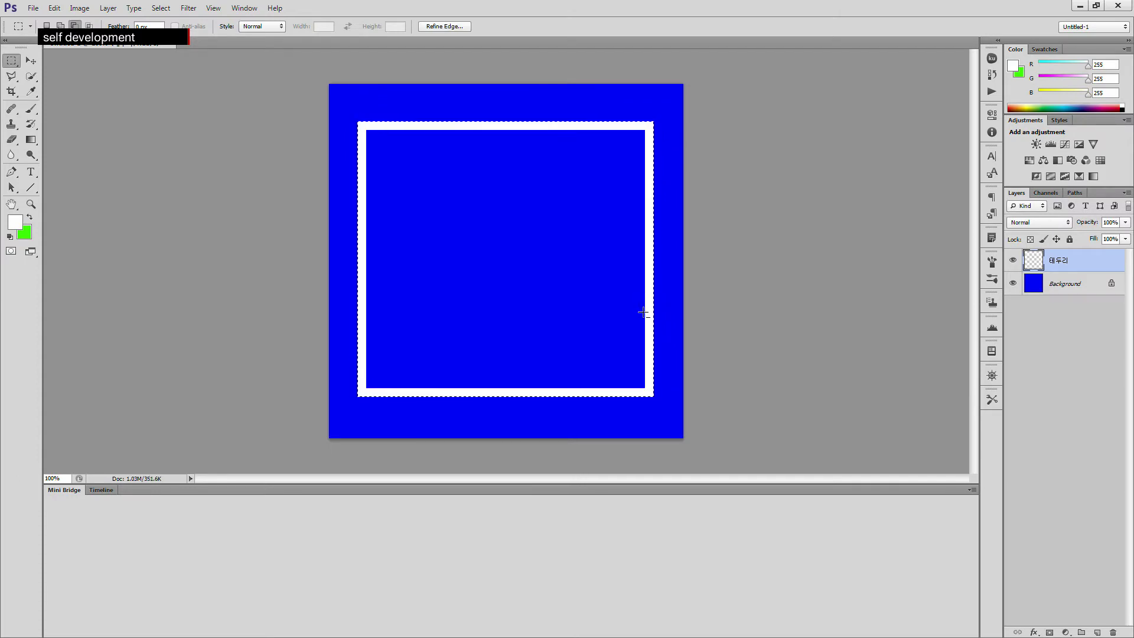
{"action": "key", "text": "ctrl+z"}
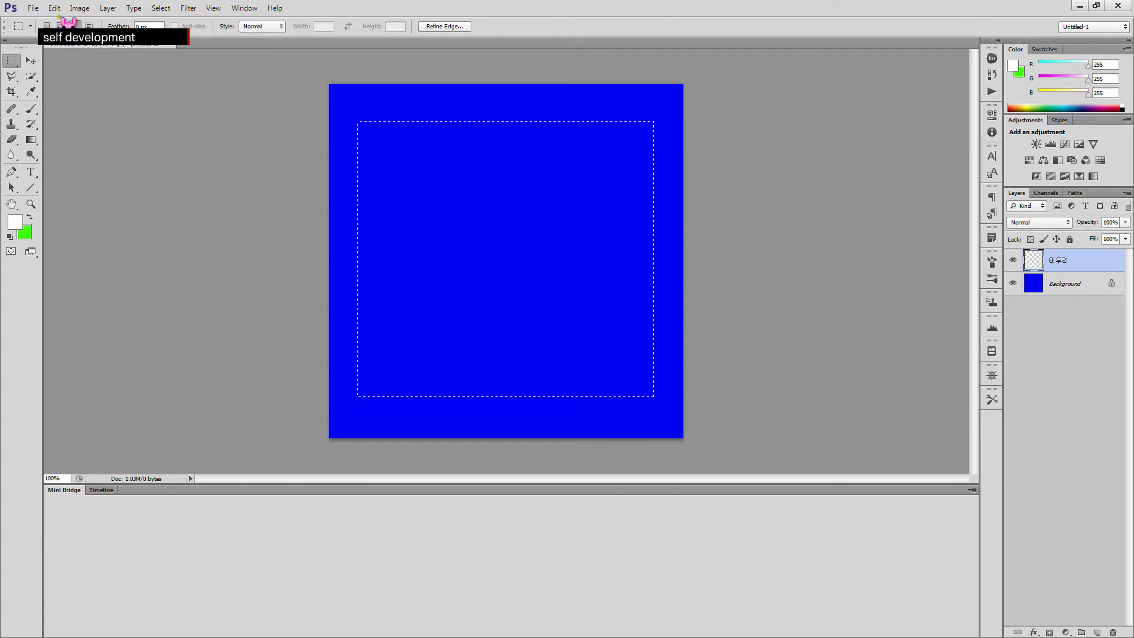
Try a 15 px white stroke centered on the rectangular selection's edge, and undo it
{"action": "left_click", "coordinate": [33, 8]}
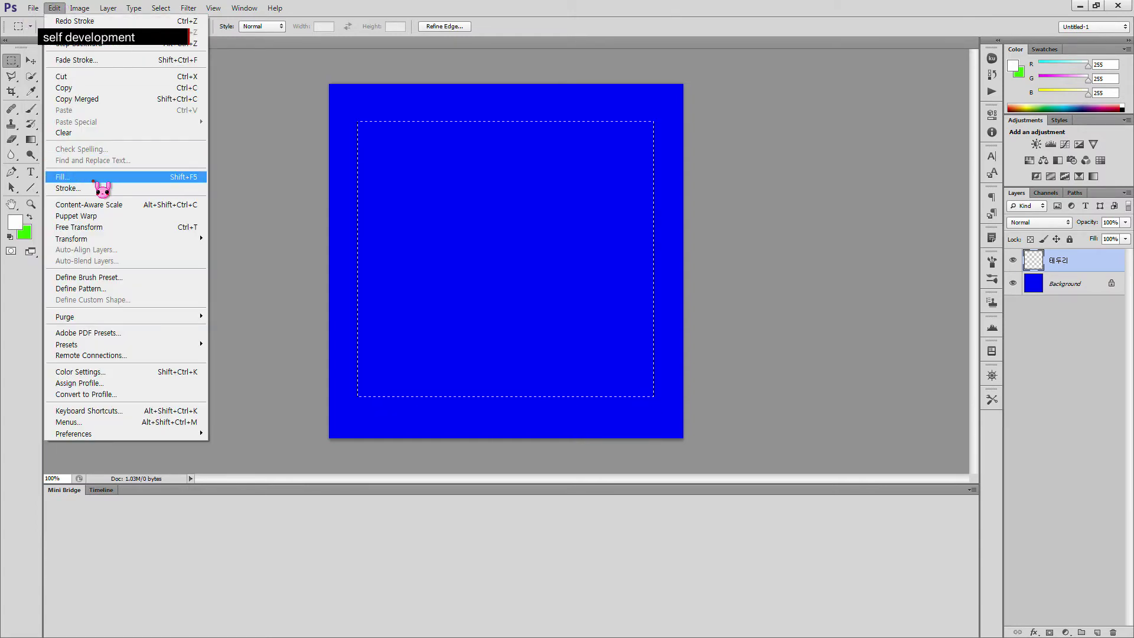
{"action": "left_click", "coordinate": [101, 188]}
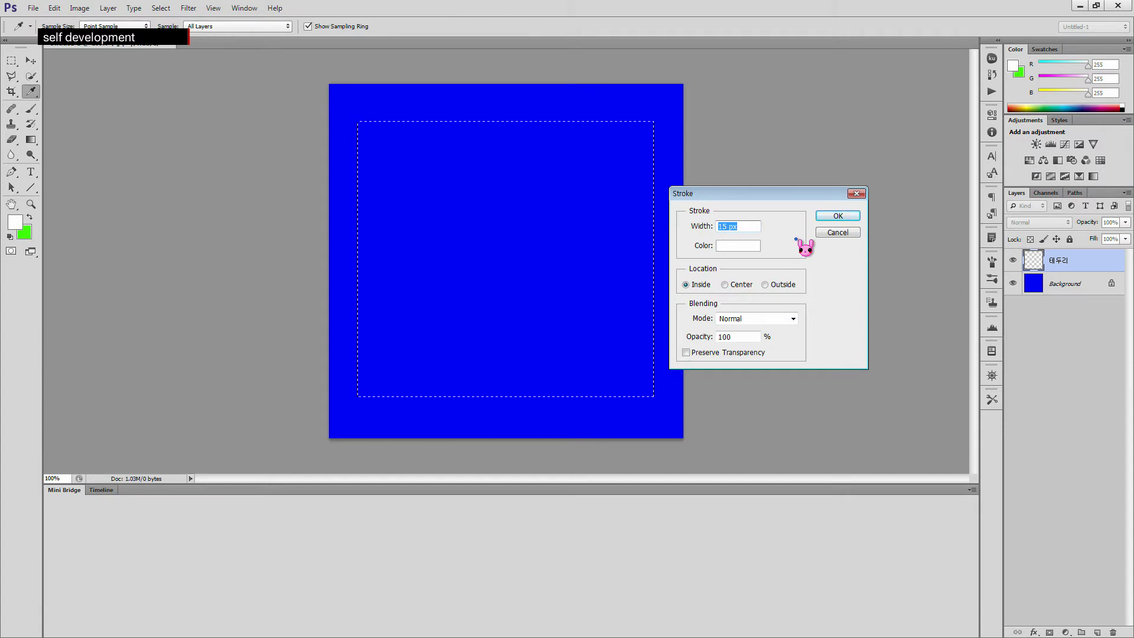
{"action": "left_click", "coordinate": [849, 217]}
{"action": "key", "text": "m"}
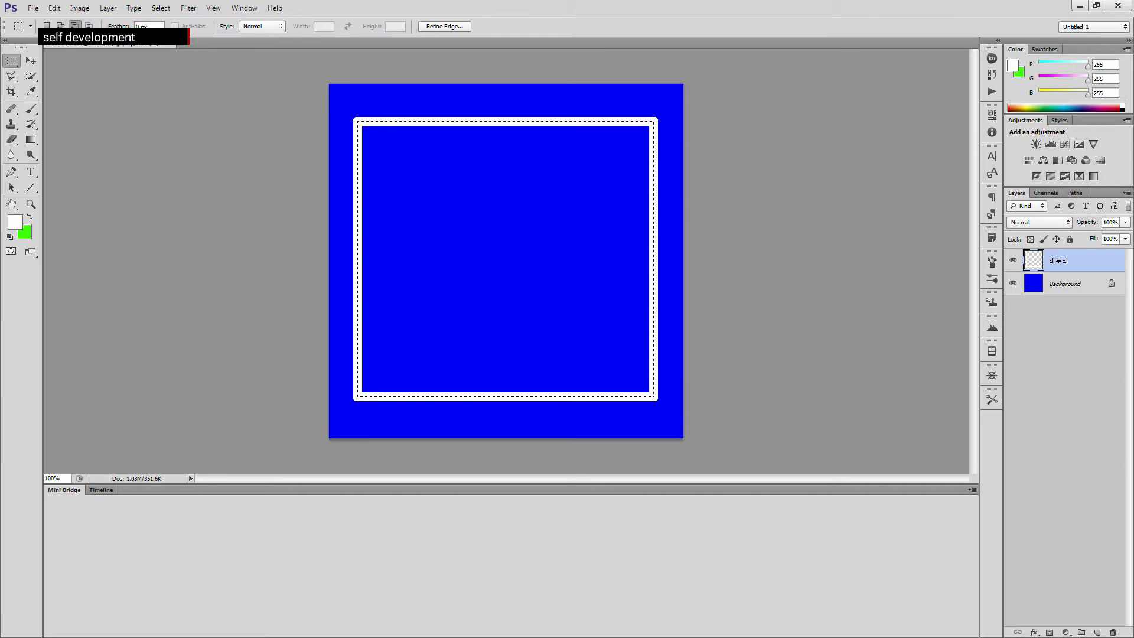
{"action": "key", "text": "ctrl+d"}
{"action": "key", "text": "ctrl+z"}
{"action": "key", "text": "ctrl+alt+z"}
Apply a 15 px white stroke outside the rectangular selection on the 테두리 layer and clear the selection
{"action": "left_click", "coordinate": [54, 7]}
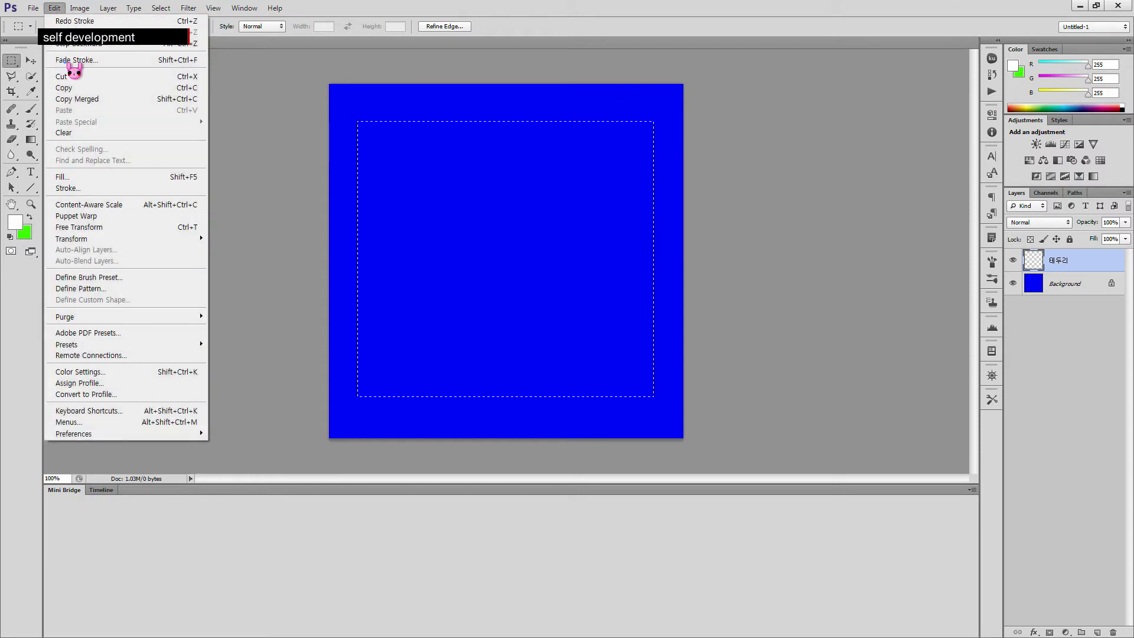
{"action": "left_click", "coordinate": [66, 188]}
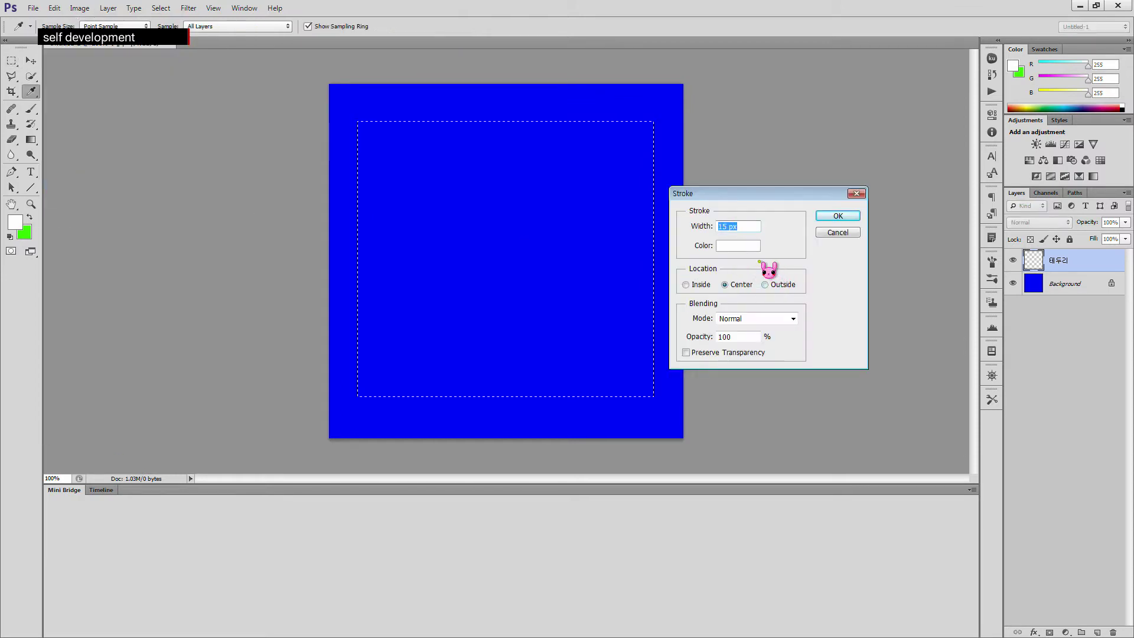
{"action": "left_click", "coordinate": [776, 290]}
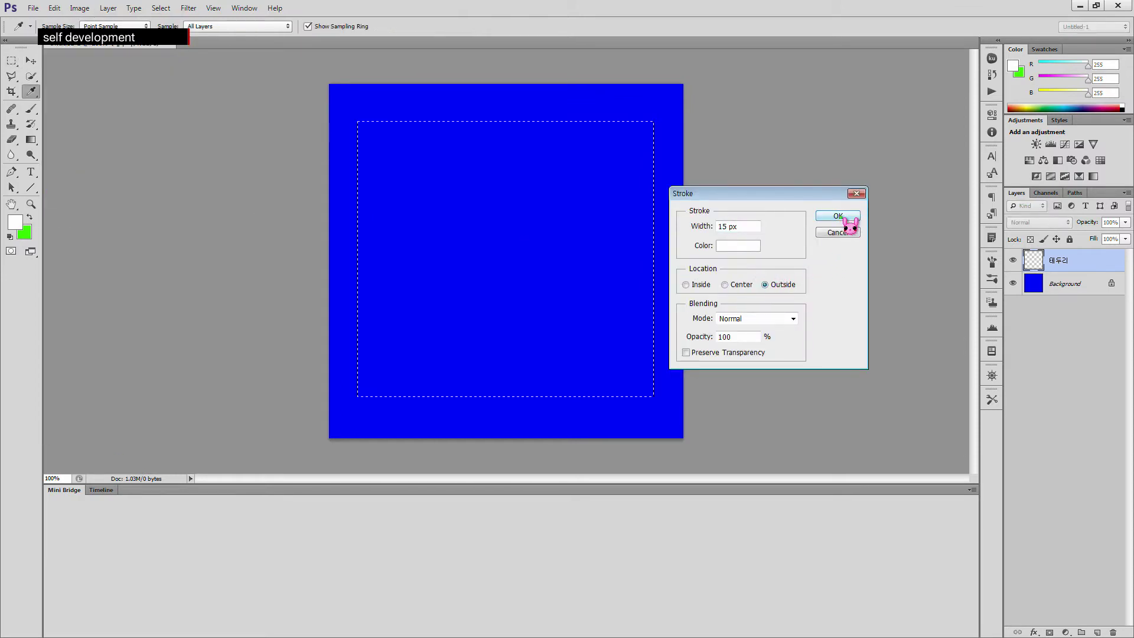
{"action": "left_click", "coordinate": [838, 216]}
{"action": "key", "text": "m"}
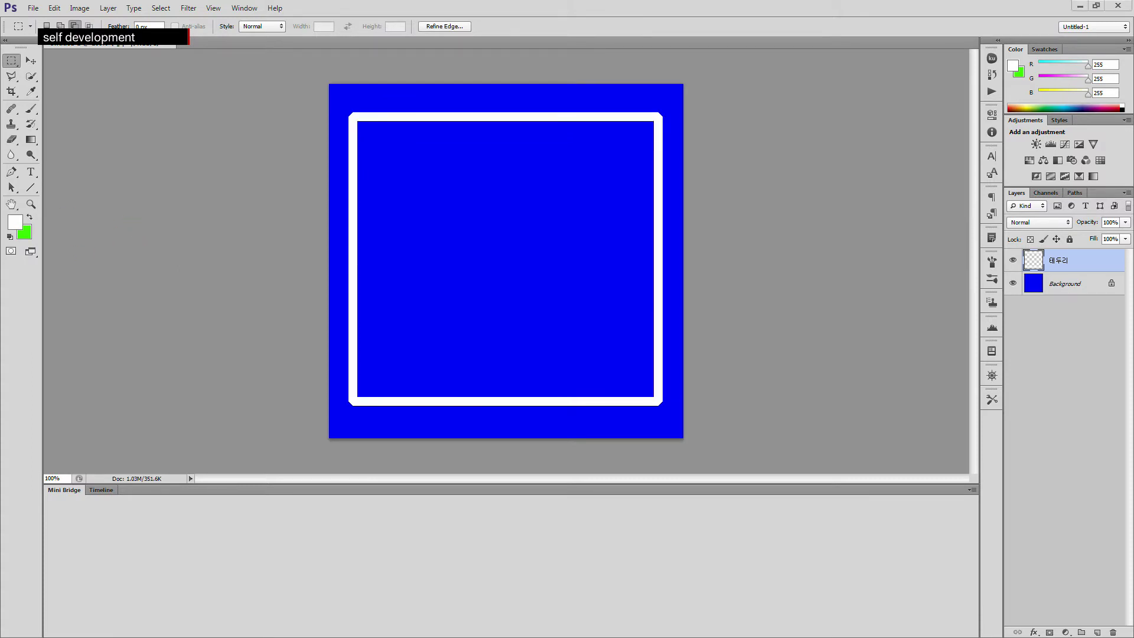
{"action": "left_click", "coordinate": [35, 174]}
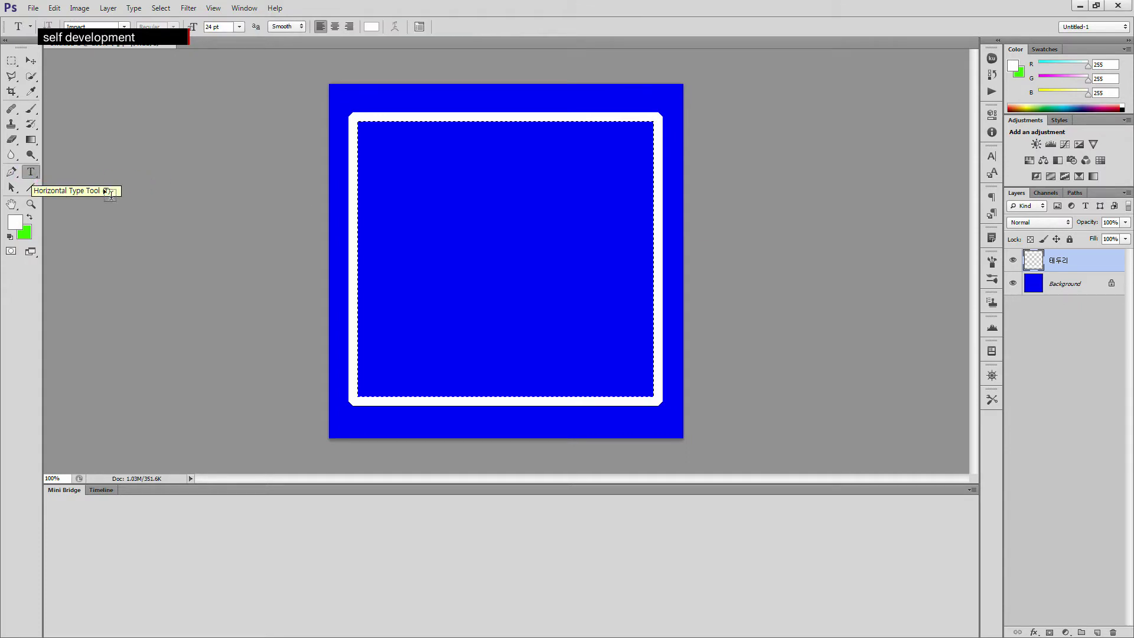
{"action": "key", "text": "ctrl+d"}
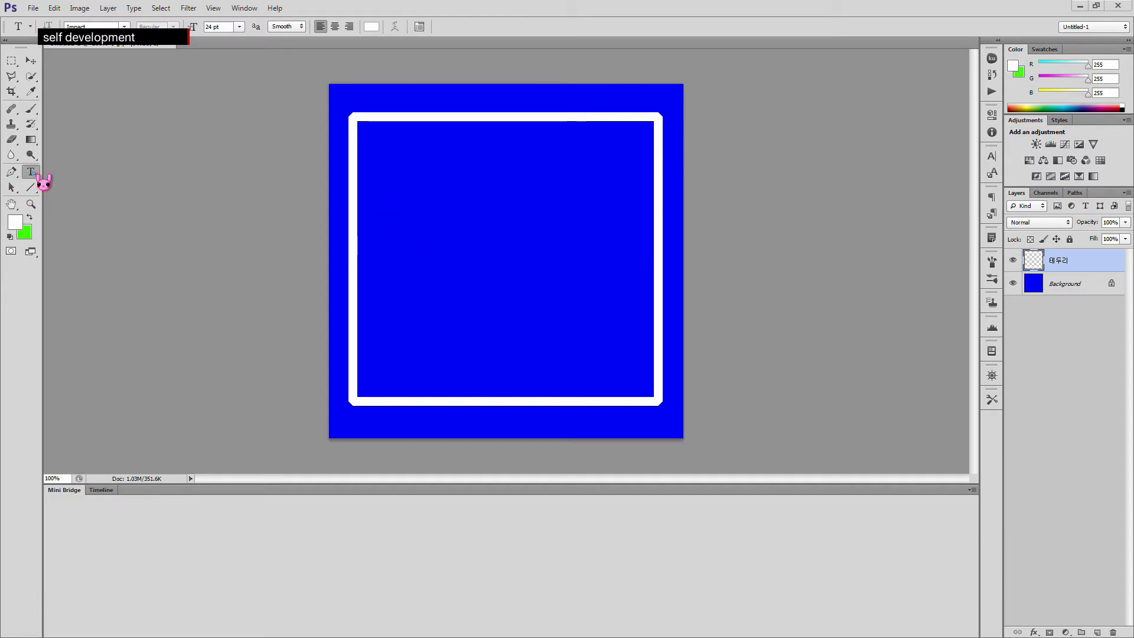
{"action": "key", "text": "ctrl+shift+d"}
{"action": "key", "text": "ctrl+d"}
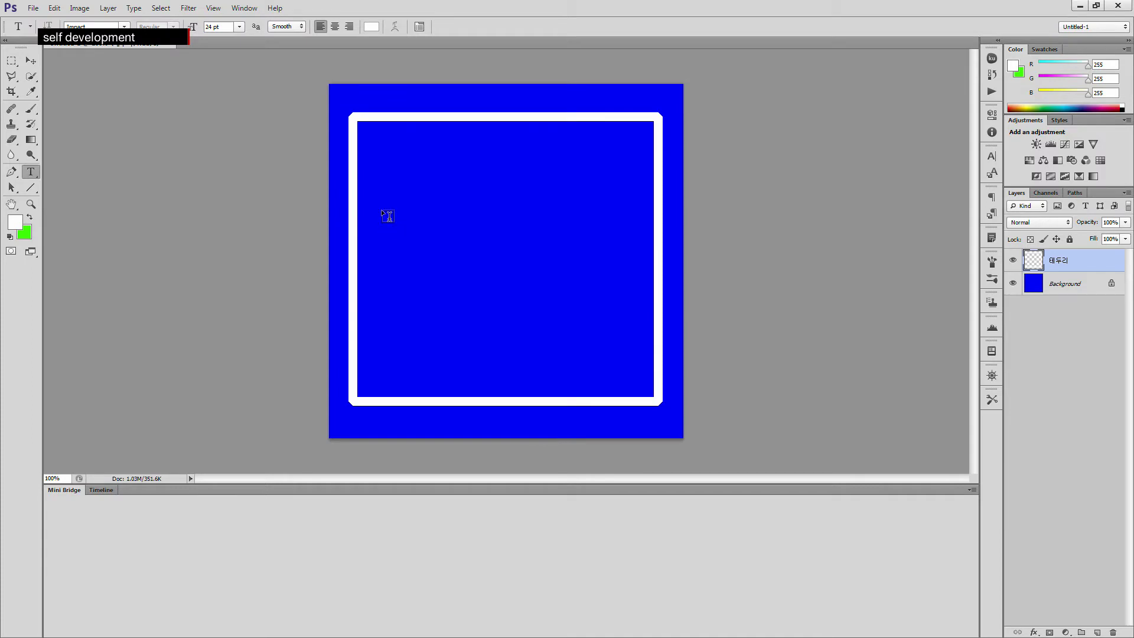
Add a three-line white text reading "cs6", "포토샵" and "공부합시다." inside the white frame
{"action": "left_click", "coordinate": [382, 209]}
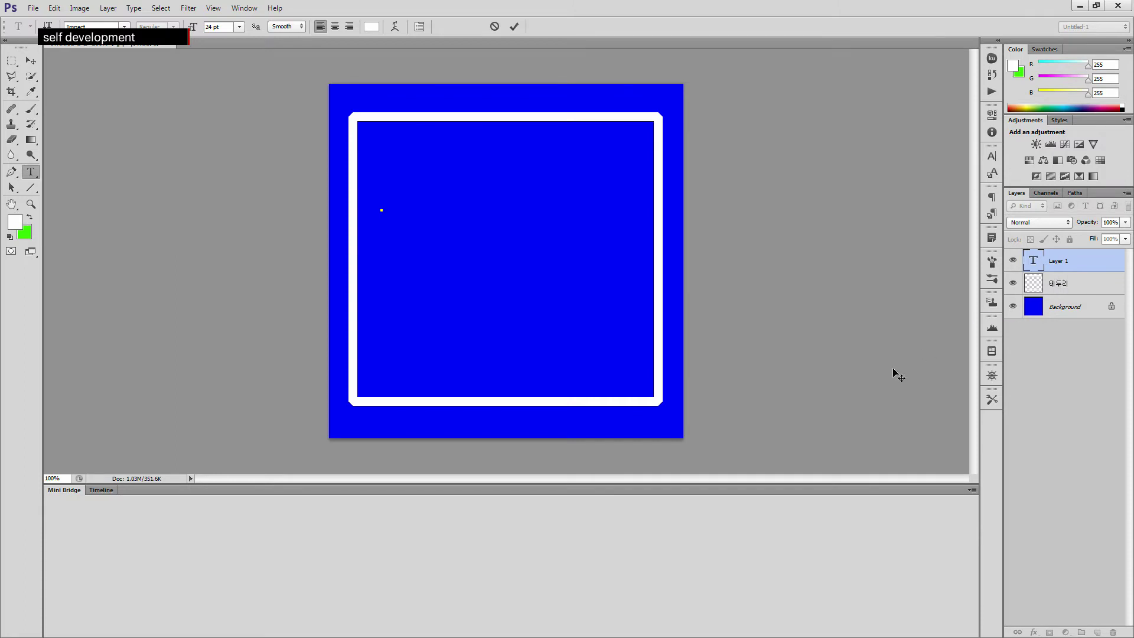
{"action": "type", "text": "rhdqn"}
{"action": "key", "text": "BackSpace"}
{"action": "key", "text": "BackSpace"}
{"action": "key", "text": "BackSpace"}
{"action": "type", "text": "고CS"}
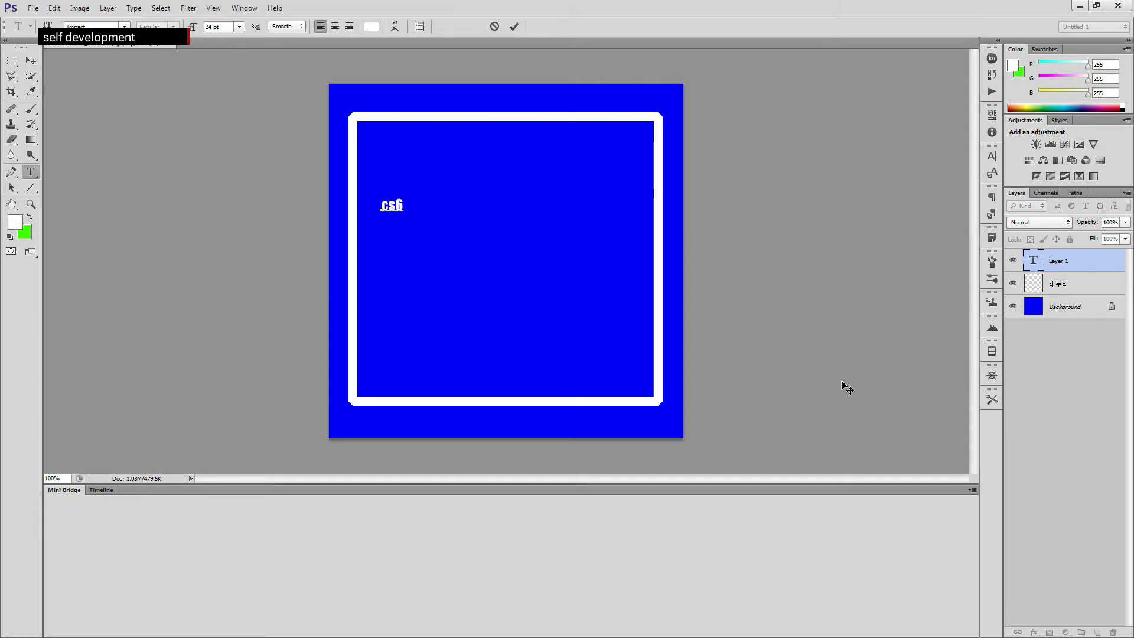
{"action": "key", "text": "BackSpace"}
{"action": "type", "text": "포토 "}
{"action": "type", "text": "샵 "}
{"action": "type", "text": "공부"}
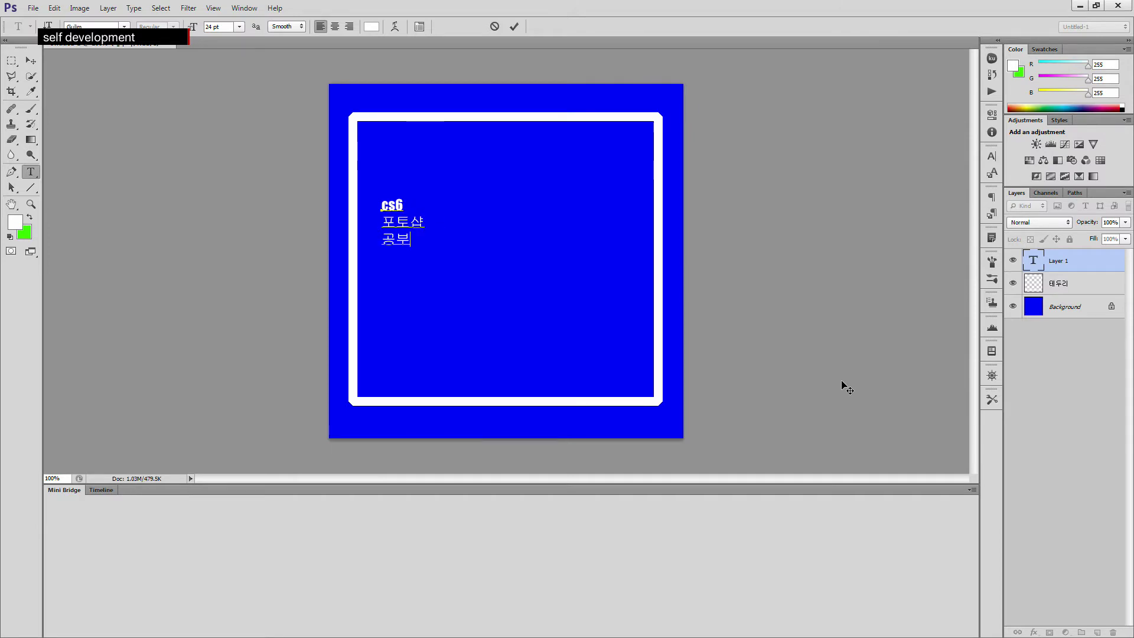
{"action": "type", "text": "합시다."}
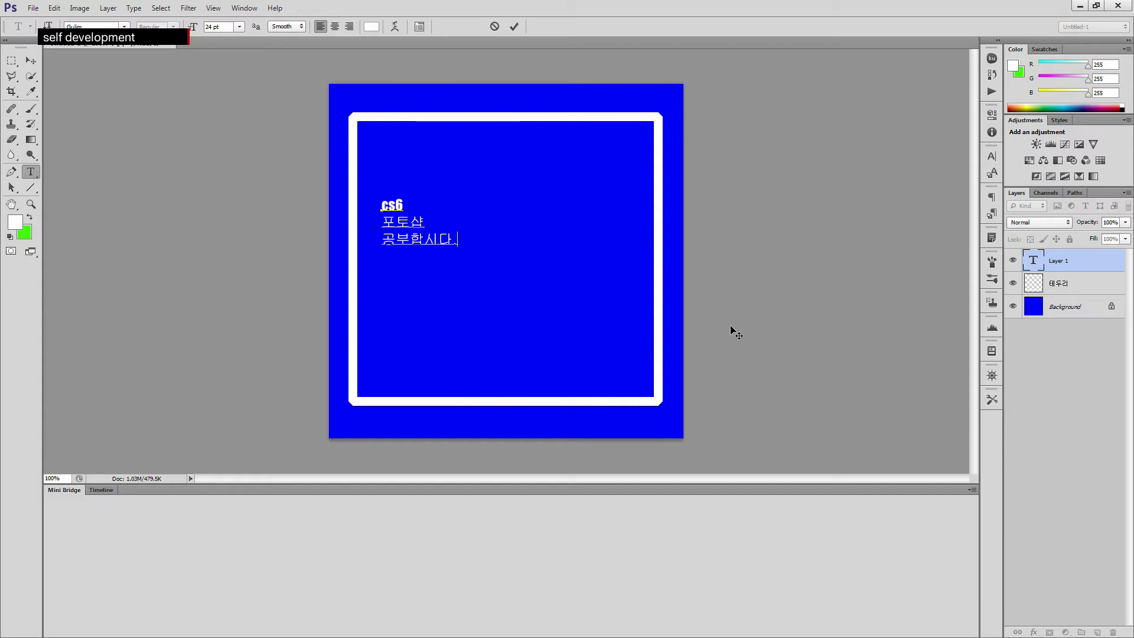
Set all three lines of text to the Adobe Gothic Std font at a size of 75 pt
{"action": "key", "text": "ctrl+a"}
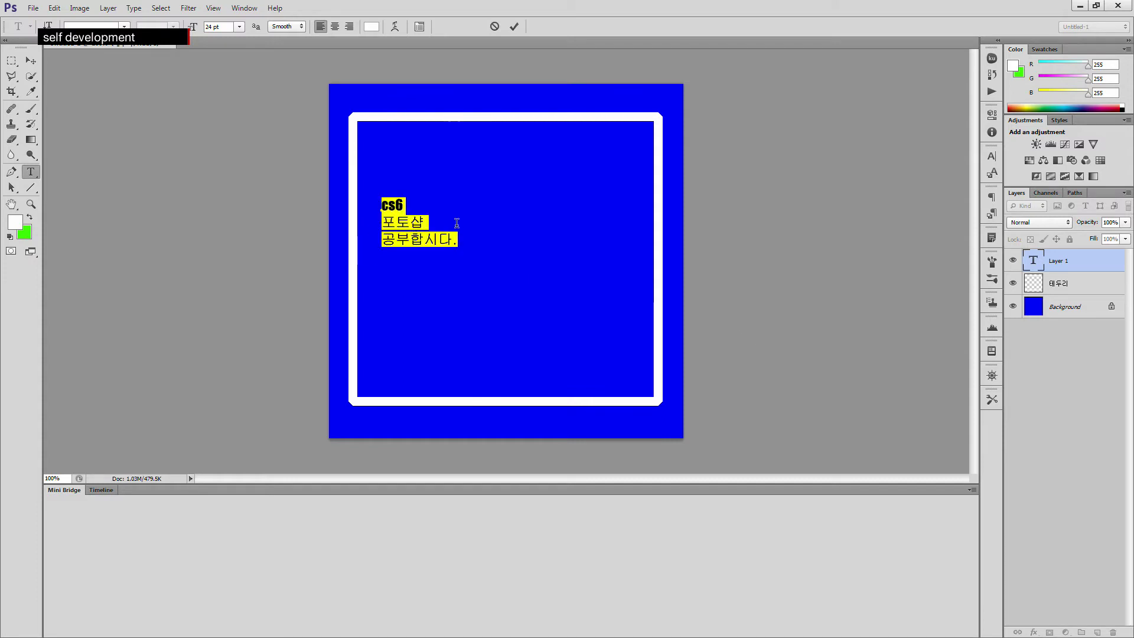
{"action": "left_click", "coordinate": [421, 237]}
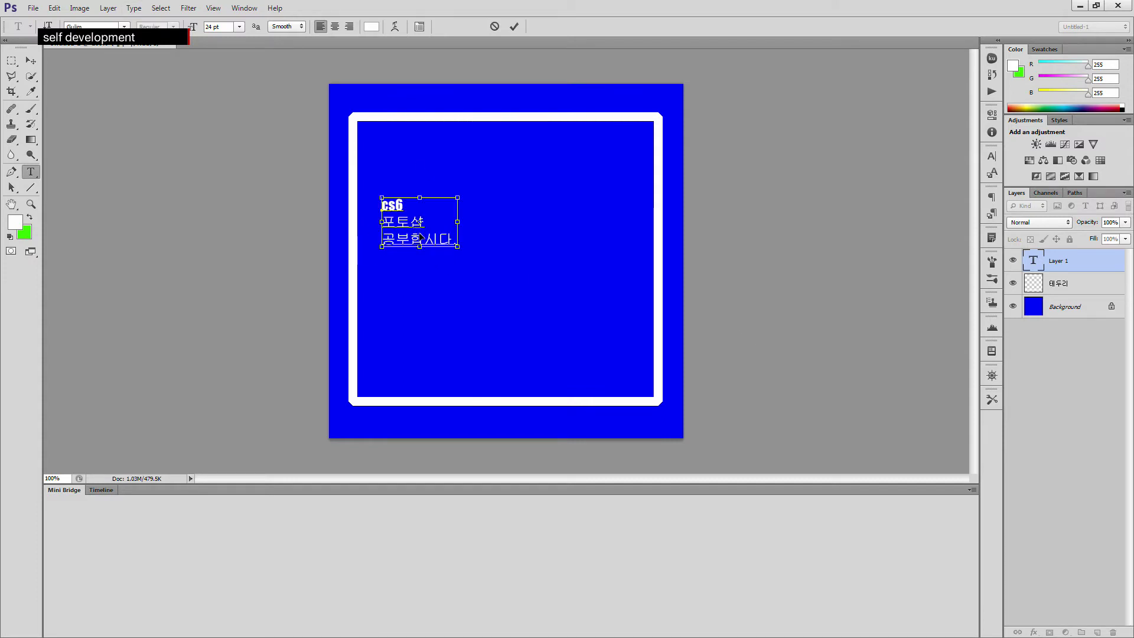
{"action": "key", "text": "ctrl+a"}
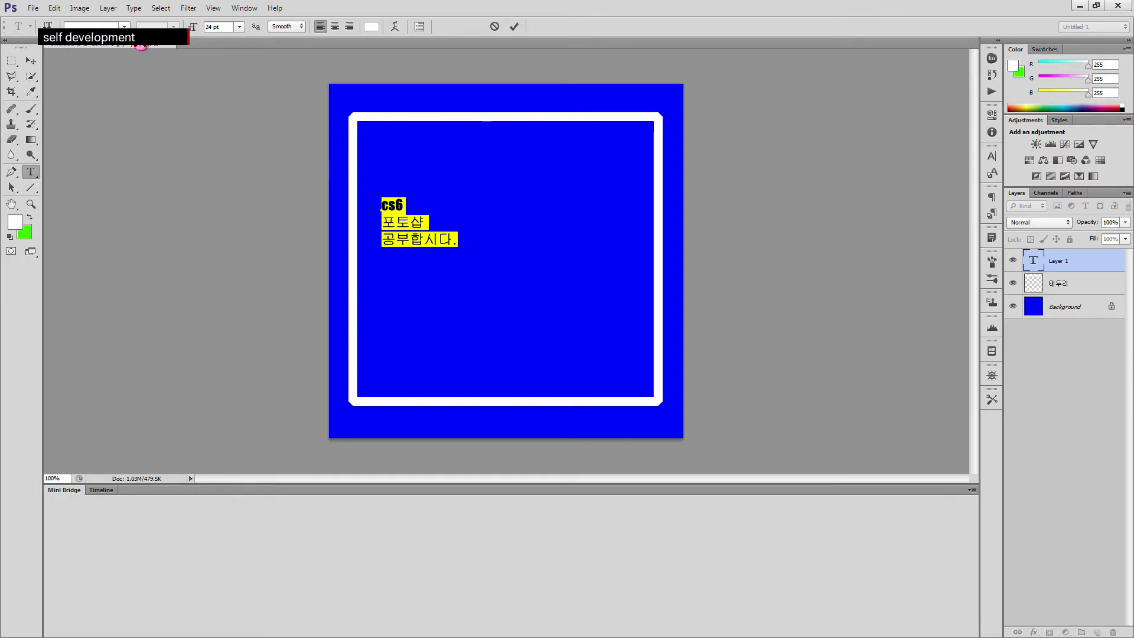
{"action": "left_click", "coordinate": [124, 25]}
{"action": "scroll", "coordinate": [171, 251], "scroll_direction": "up", "scroll_amount": 5}
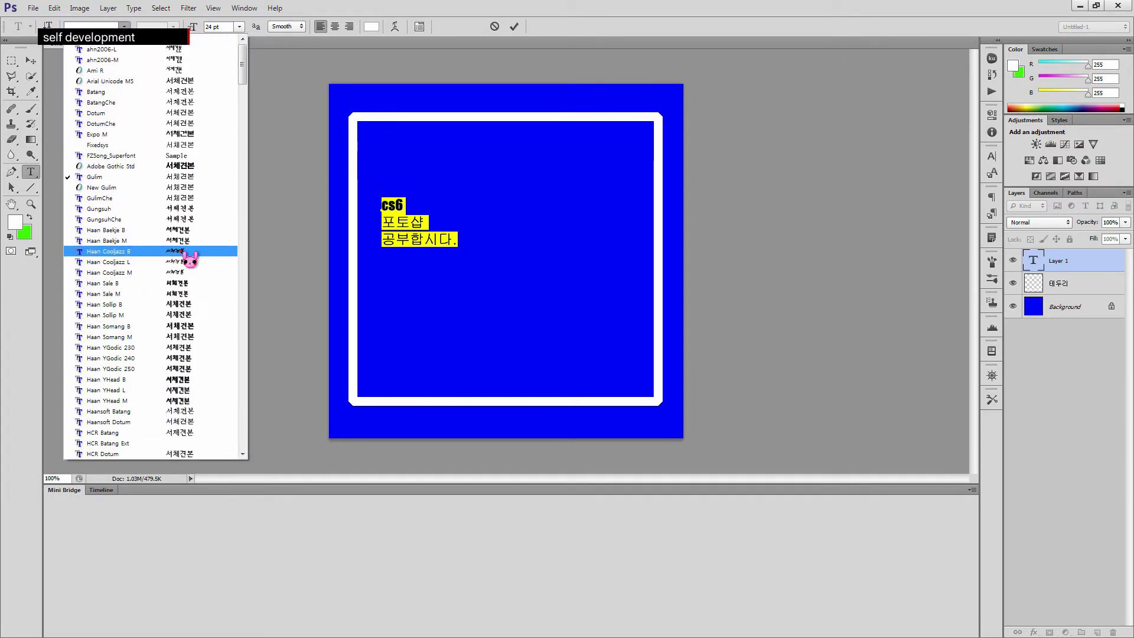
{"action": "left_click", "coordinate": [206, 167]}
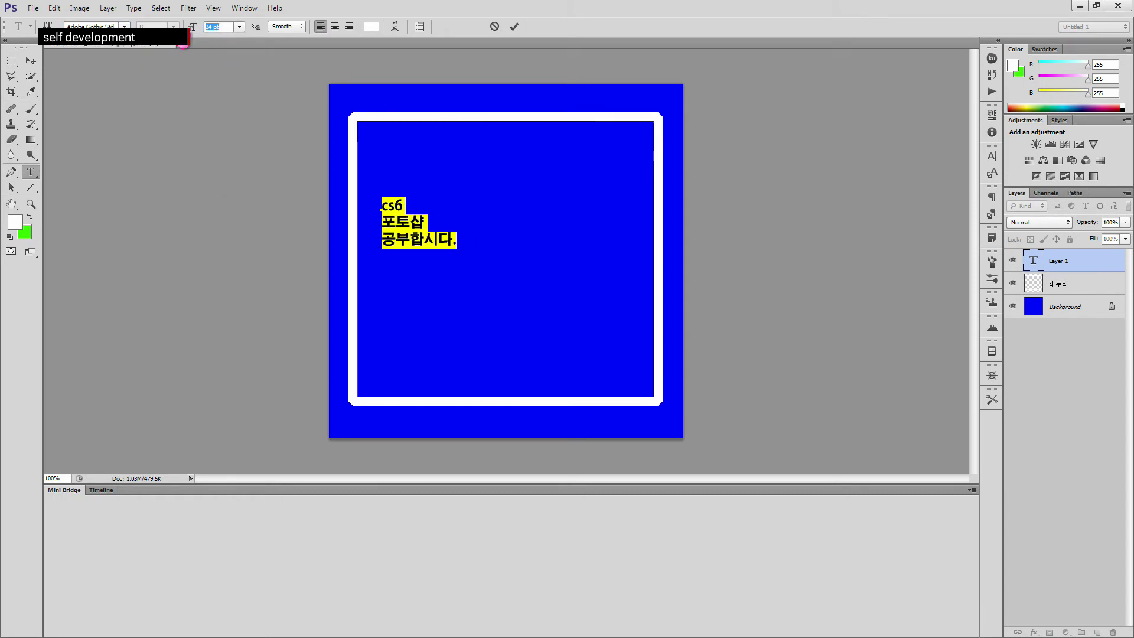
{"action": "type", "text": "2"}
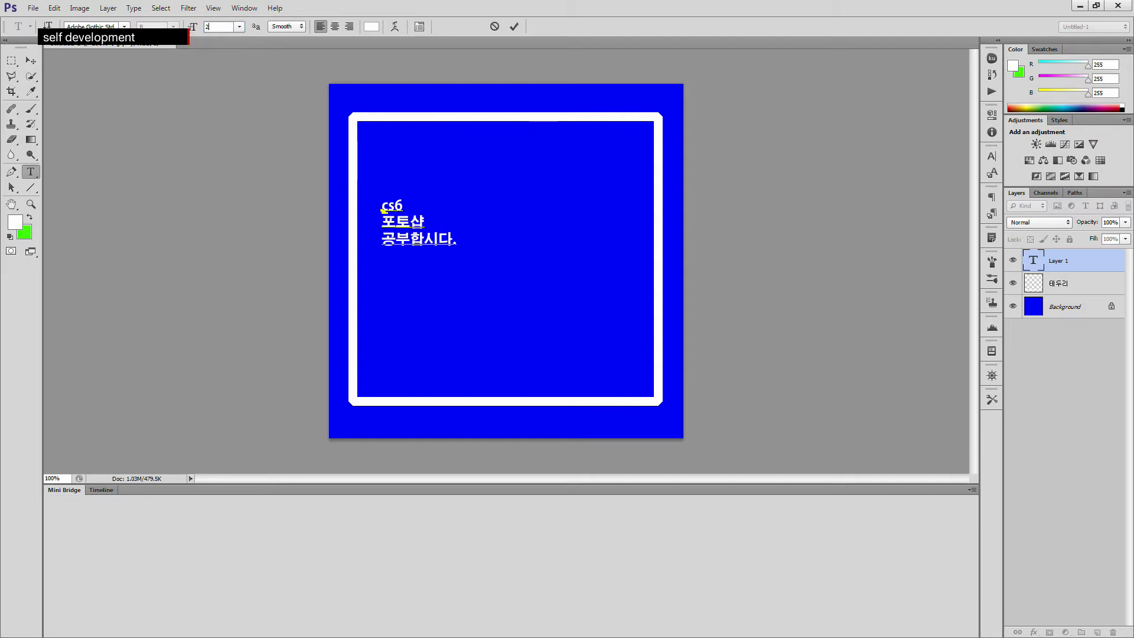
{"action": "type", "text": "0075"}
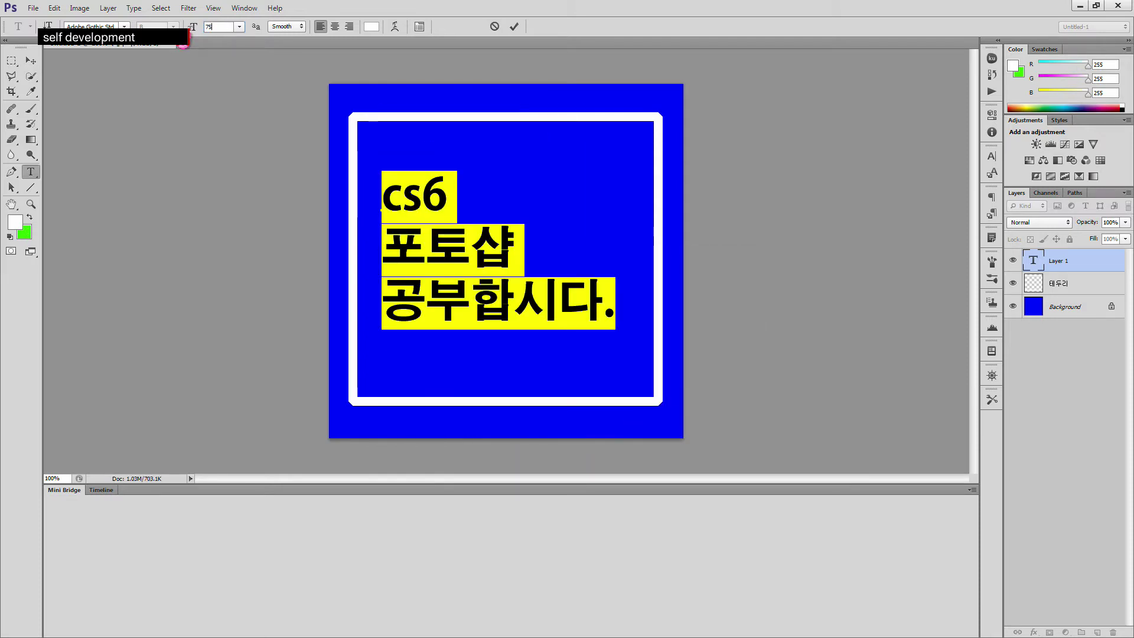
Set the size of all three text lines to 50 pt
{"action": "key", "text": "BackSpace"}
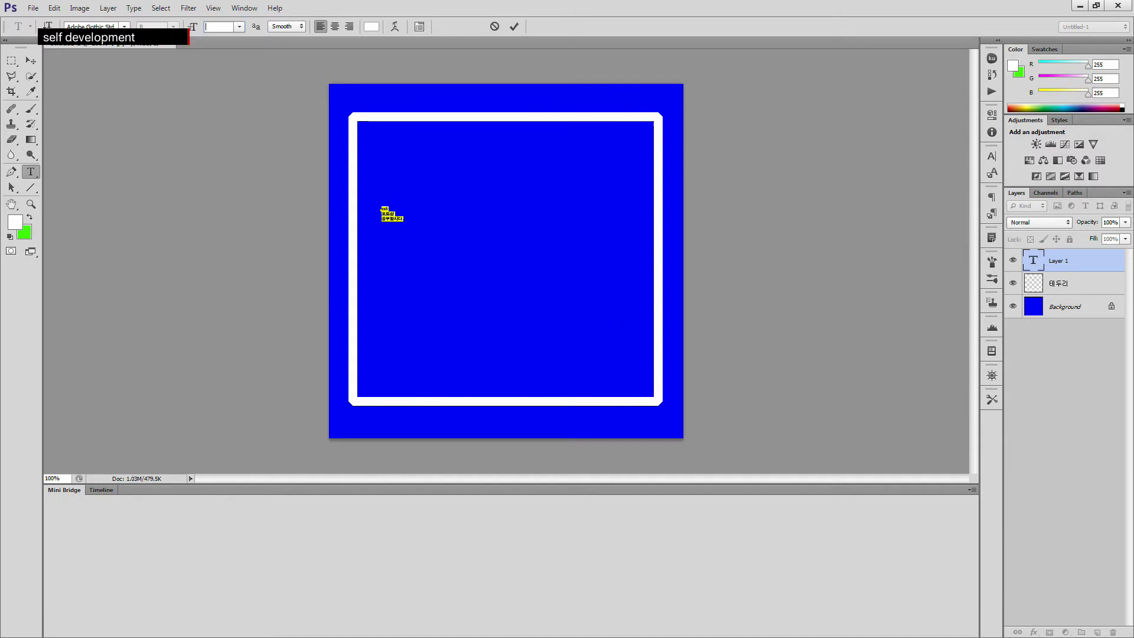
{"action": "type", "text": "50"}
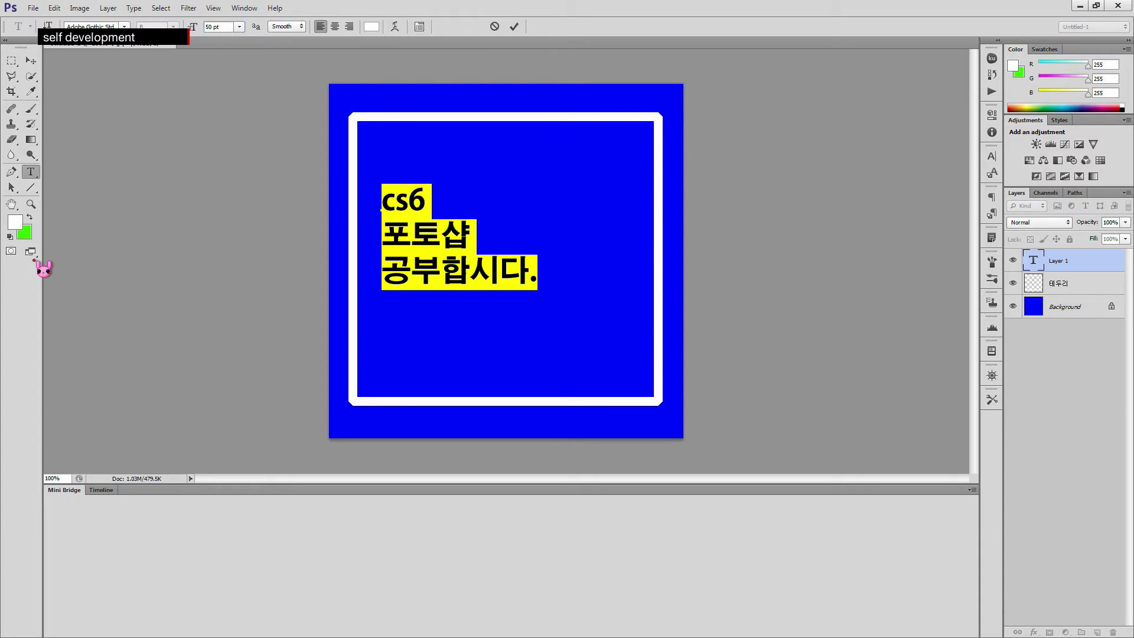
Try Sharp anti-aliasing on the three-line text, and return it to Smooth
{"action": "left_click", "coordinate": [300, 26]}
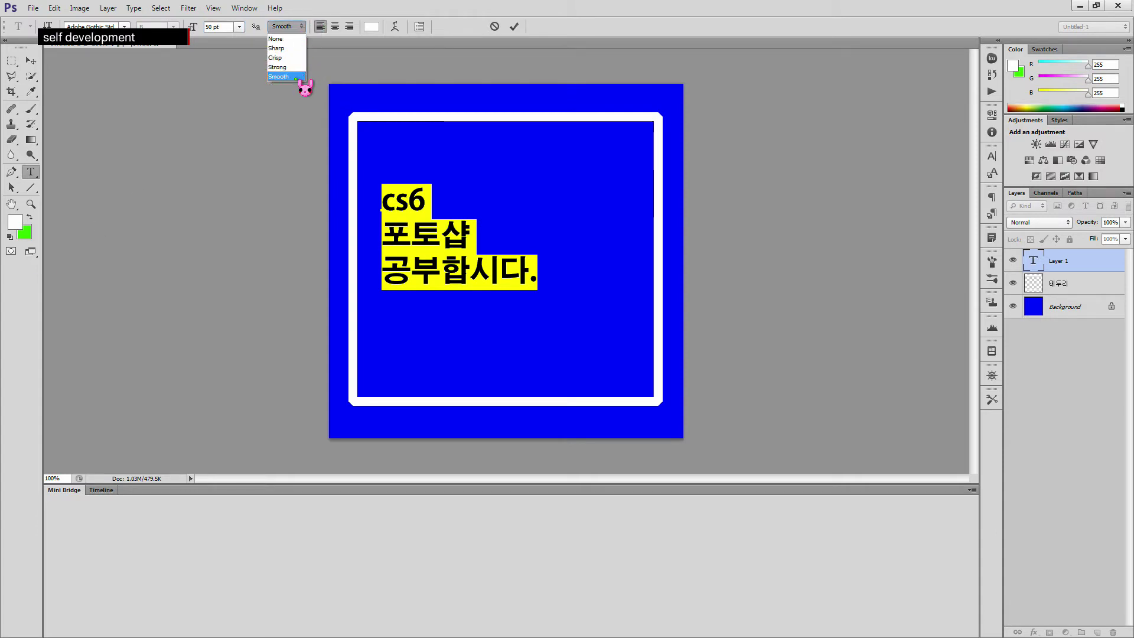
{"action": "left_click", "coordinate": [285, 49]}
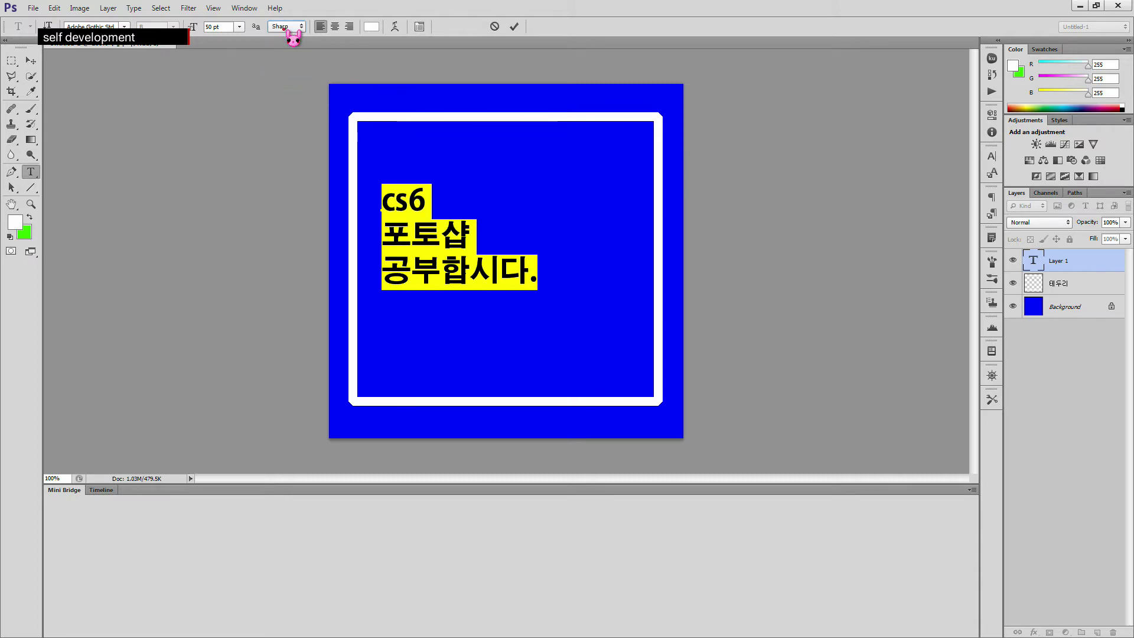
{"action": "left_click", "coordinate": [294, 29]}
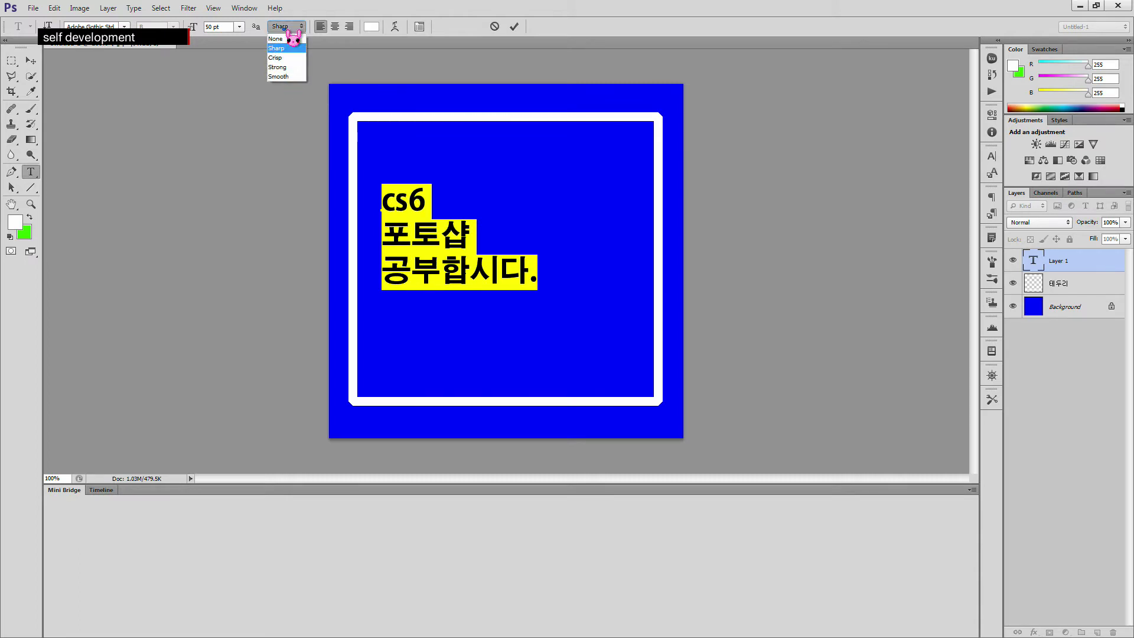
{"action": "left_click", "coordinate": [288, 76]}
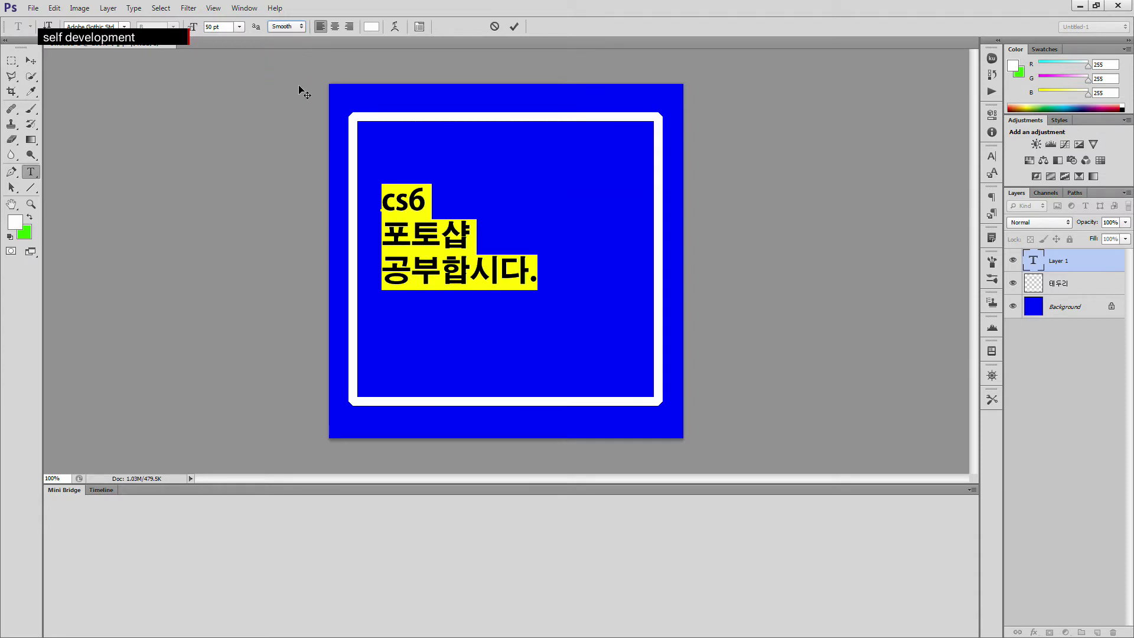
Color only the word "포토샵" red (ff0000) and move the whole text block to the lower-left corner inside the white frame
{"action": "left_click", "coordinate": [533, 244]}
{"action": "left_click_drag", "start_coordinate": [472, 242], "coordinate": [377, 243]}
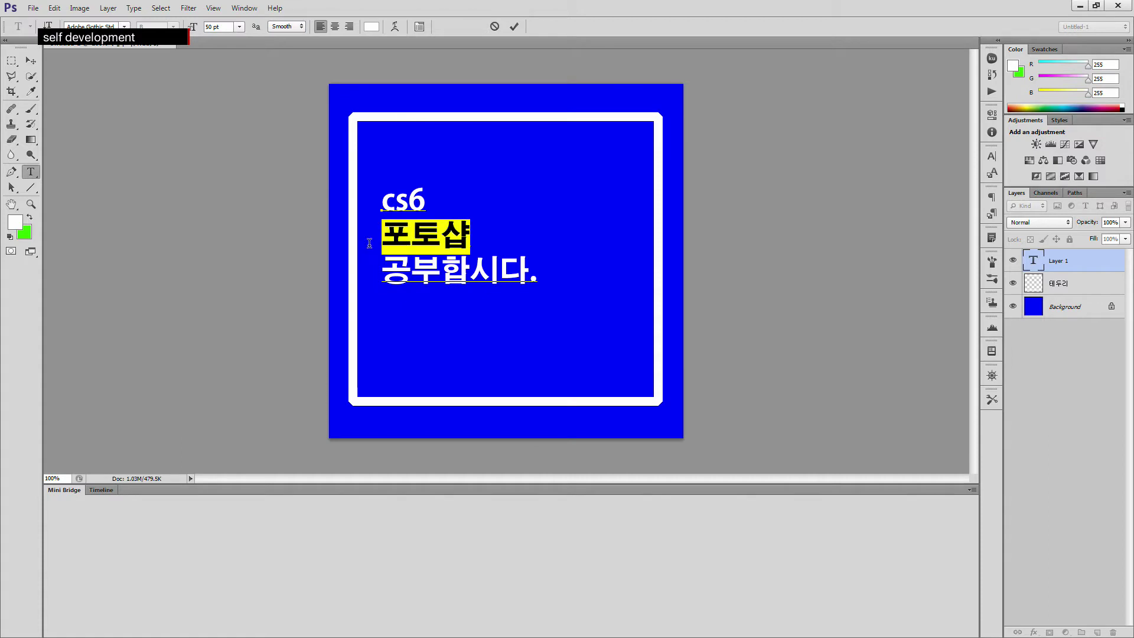
{"action": "left_click", "coordinate": [370, 27]}
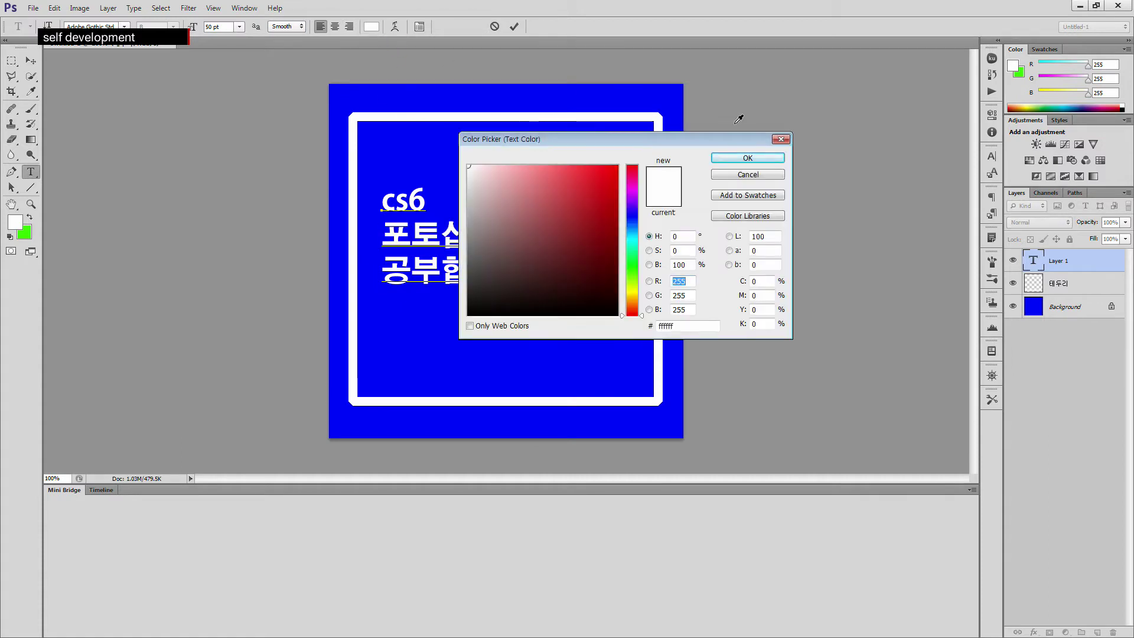
{"action": "left_click", "coordinate": [780, 140]}
{"action": "left_click", "coordinate": [479, 236]}
{"action": "left_click_drag", "start_coordinate": [479, 236], "coordinate": [391, 239]}
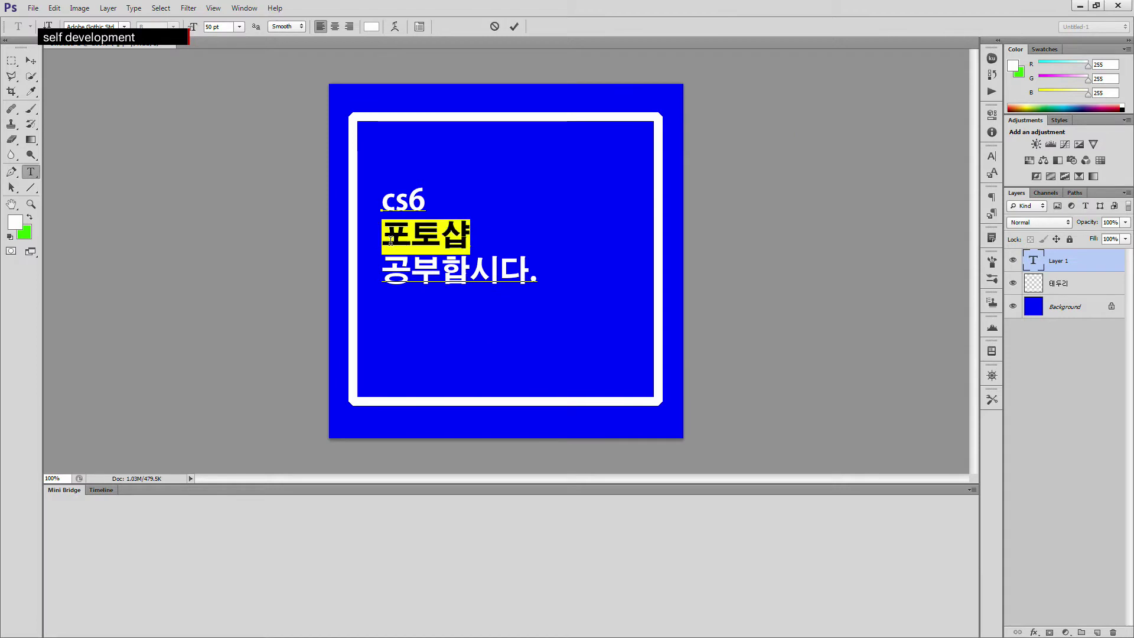
{"action": "left_click", "coordinate": [371, 27]}
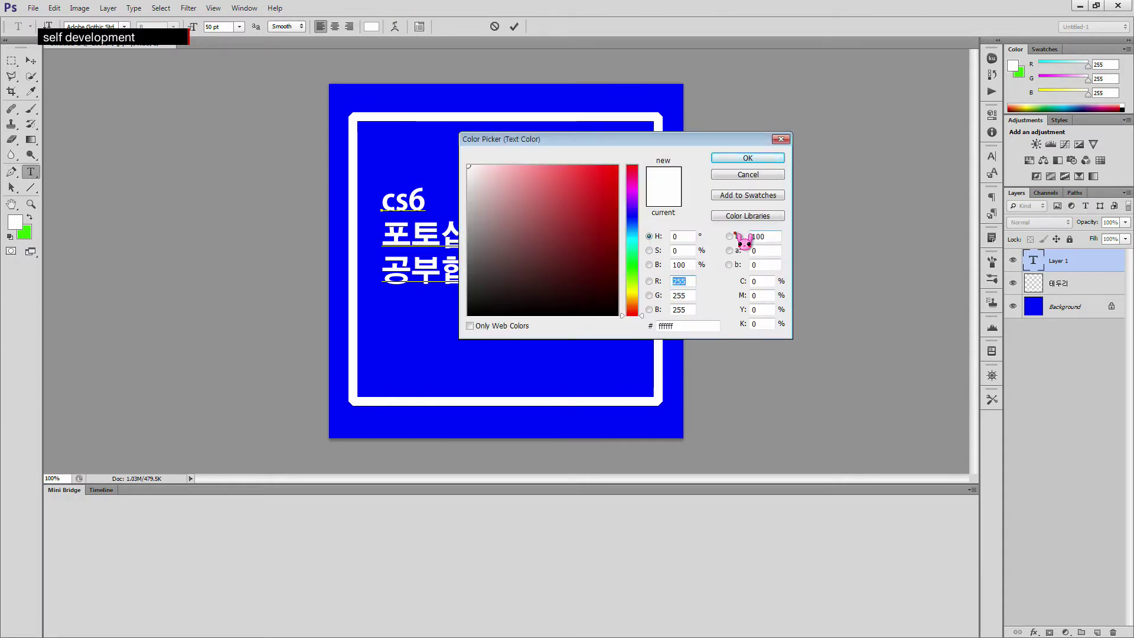
{"action": "left_click_drag", "start_coordinate": [584, 208], "coordinate": [622, 152]}
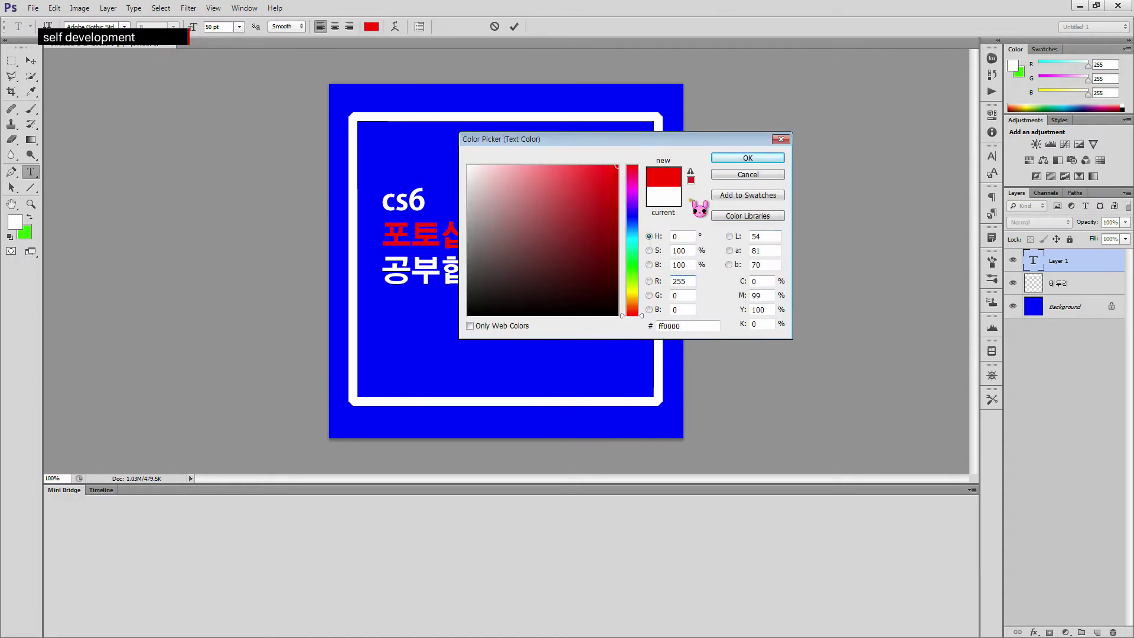
{"action": "left_click", "coordinate": [748, 158]}
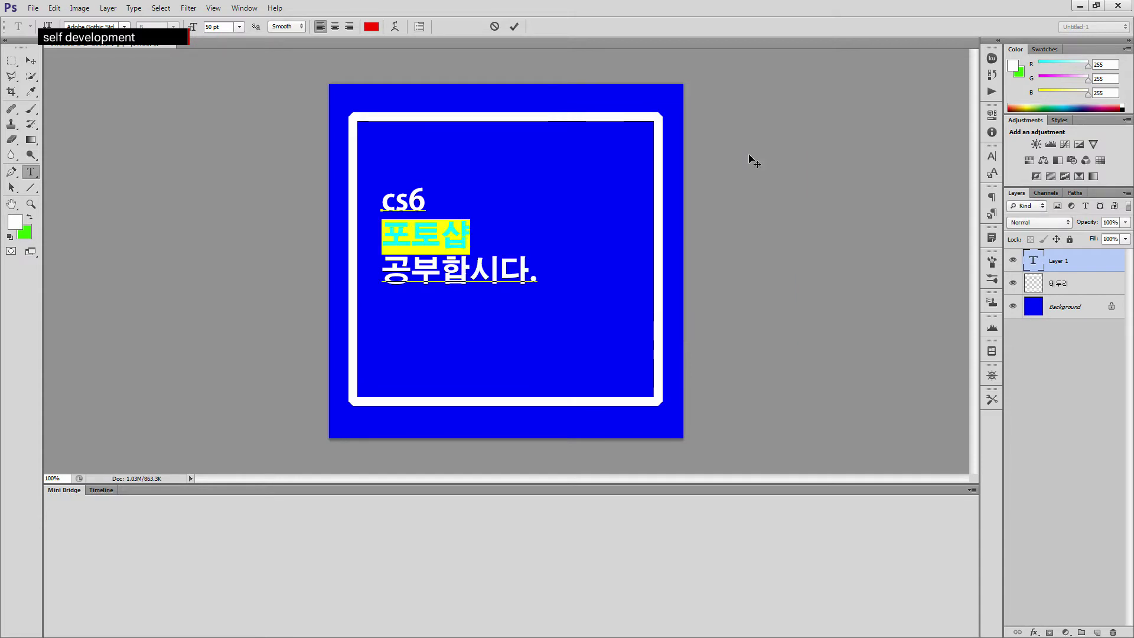
{"action": "left_click", "coordinate": [31, 61]}
{"action": "left_click_drag", "start_coordinate": [444, 302], "coordinate": [425, 373]}
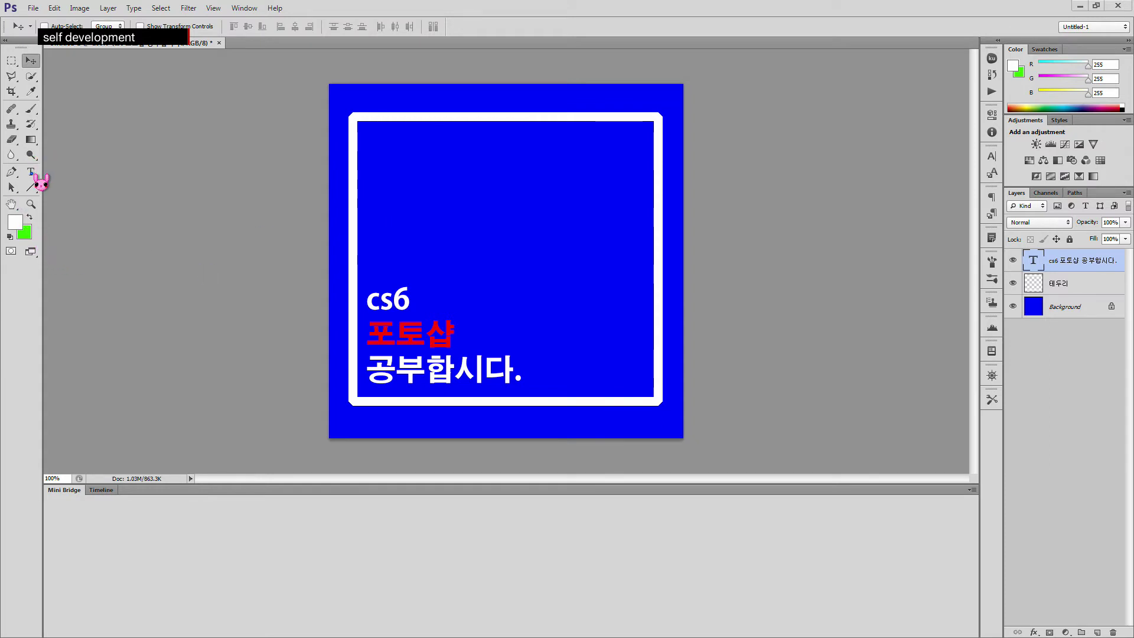
Add a separate two-line white text near the frame's upper-right corner, reading "열심히~" and an indented "열심히!!"
{"action": "left_click", "coordinate": [31, 171]}
{"action": "left_click", "coordinate": [503, 183]}
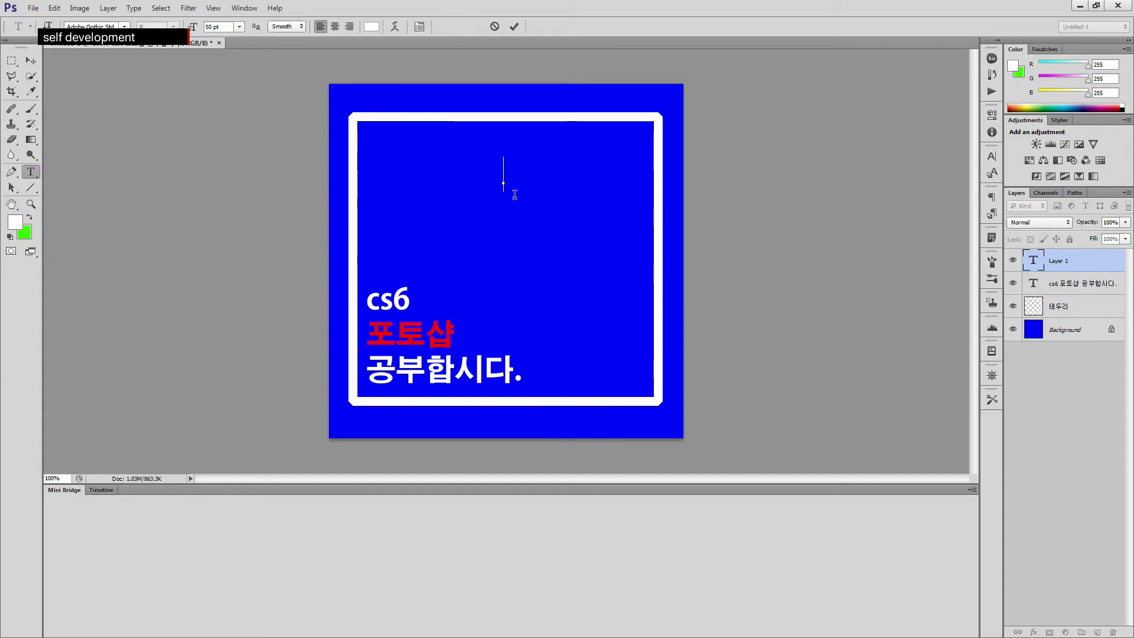
{"action": "type", "text": "열심히"}
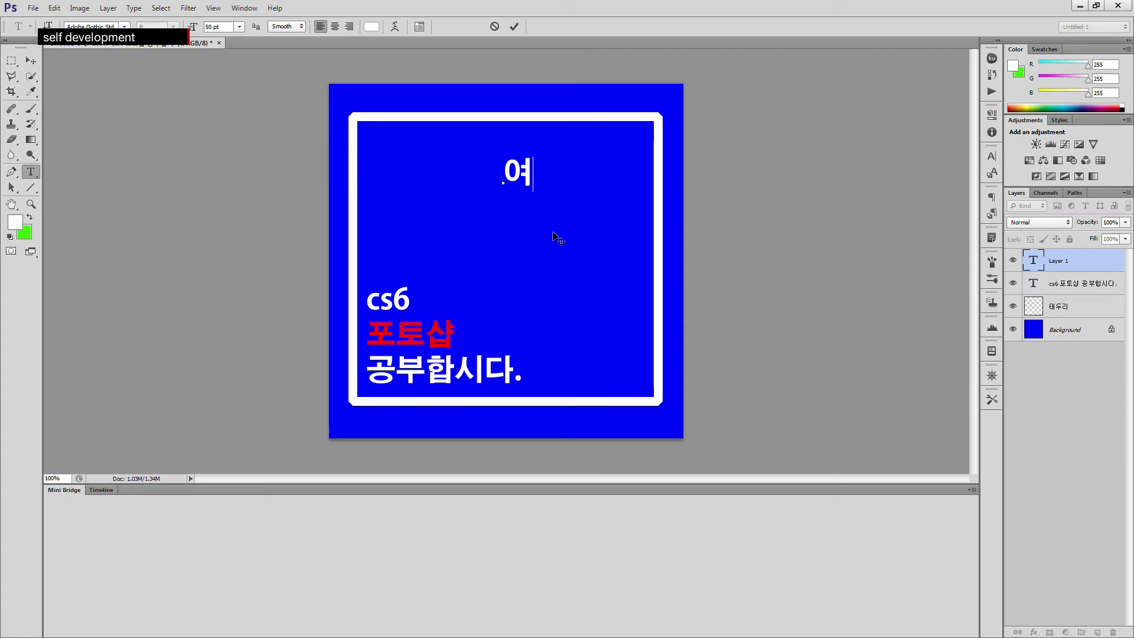
{"action": "type", "text": "~"}
{"action": "key", "text": "Return"}
{"action": "type", "text": "열"}
{"action": "key", "text": "BackSpace"}
{"action": "key", "text": "BackSpace"}
{"action": "key", "text": "BackSpace"}
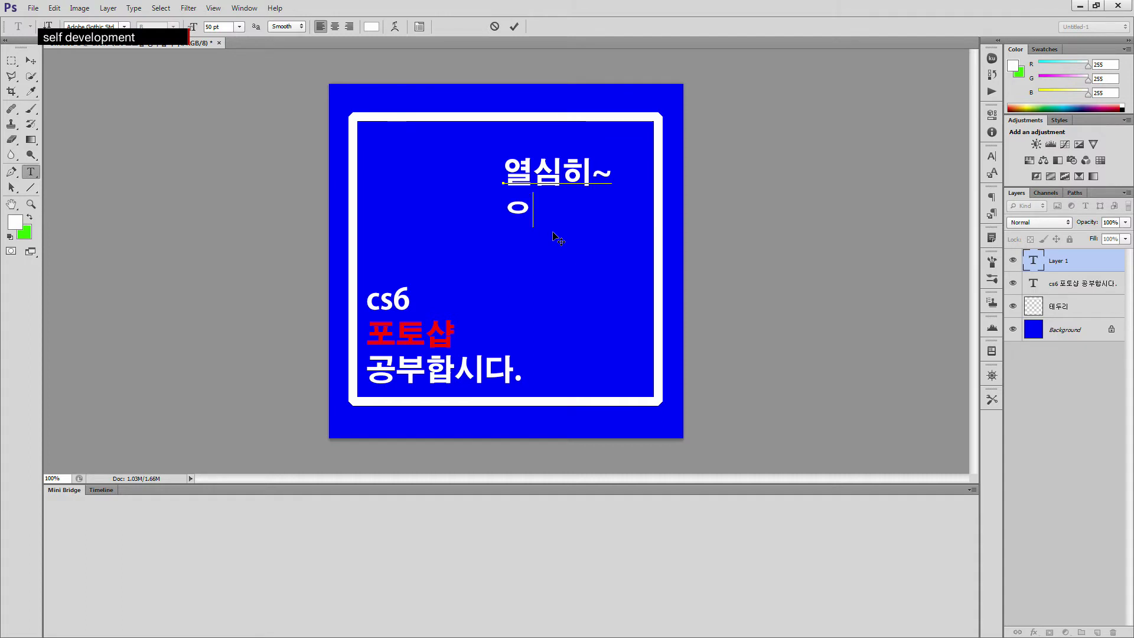
{"action": "type", "text": "열심히"}
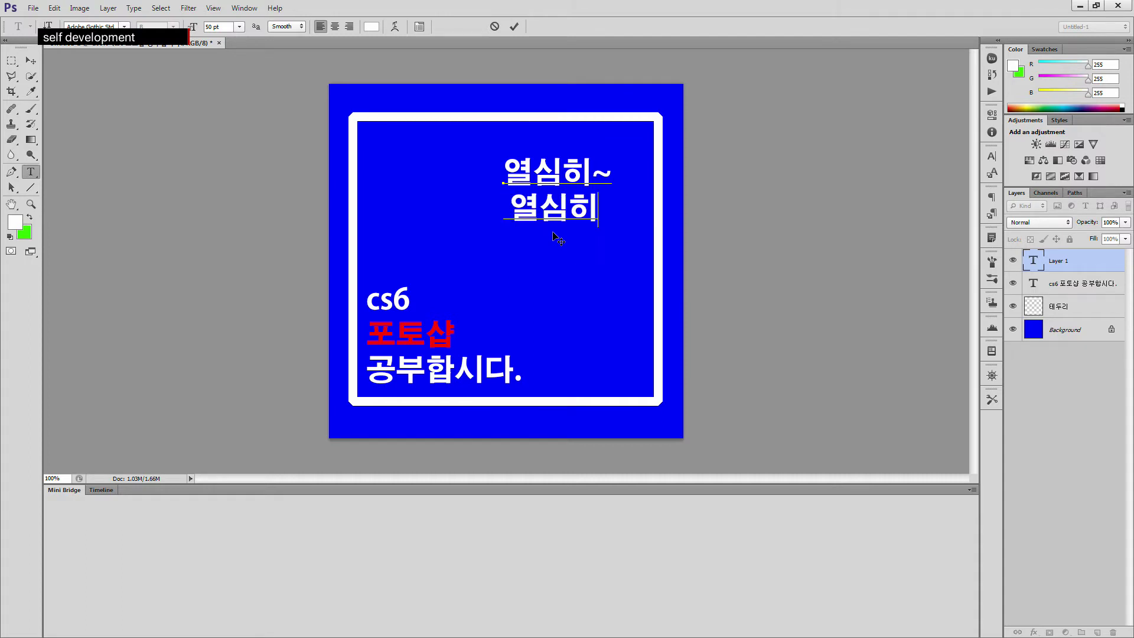
{"action": "type", "text": " !"}
{"action": "key", "text": "BackSpace"}
{"action": "type", "text": "~ 열심히"}
{"action": "type", "text": "!!"}
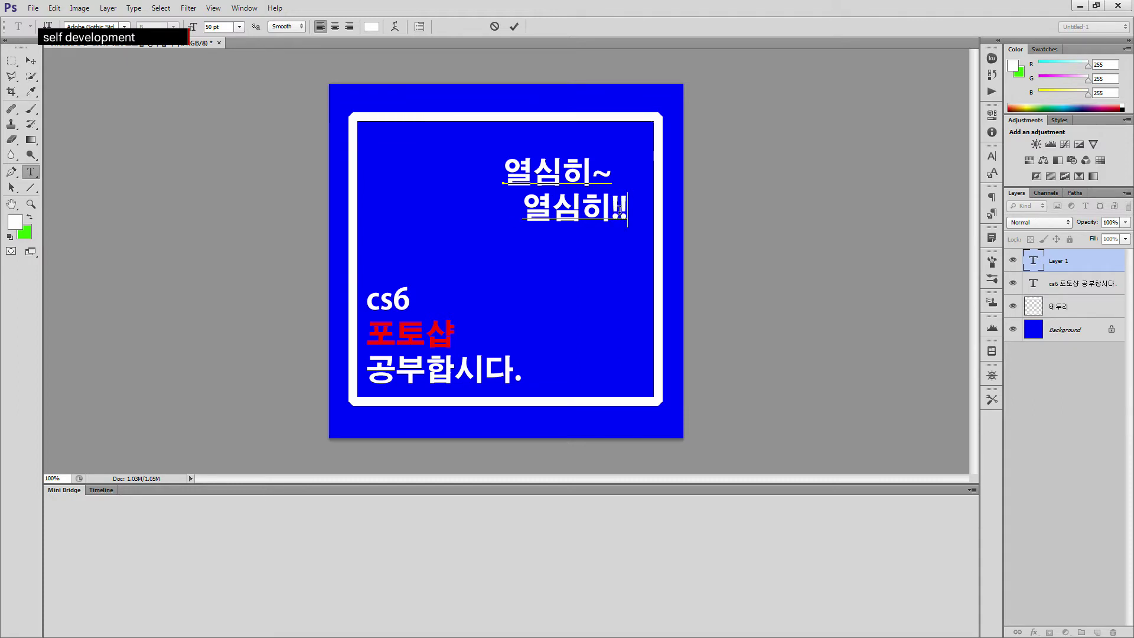
Set both "열심히" lines to the Haan Baekje M font and move them down and left, above the cs6 text block
{"action": "left_click_drag", "start_coordinate": [619, 208], "coordinate": [489, 157]}
{"action": "left_click", "coordinate": [580, 194]}
{"action": "key", "text": "ctrl+a"}
{"action": "left_click", "coordinate": [124, 26]}
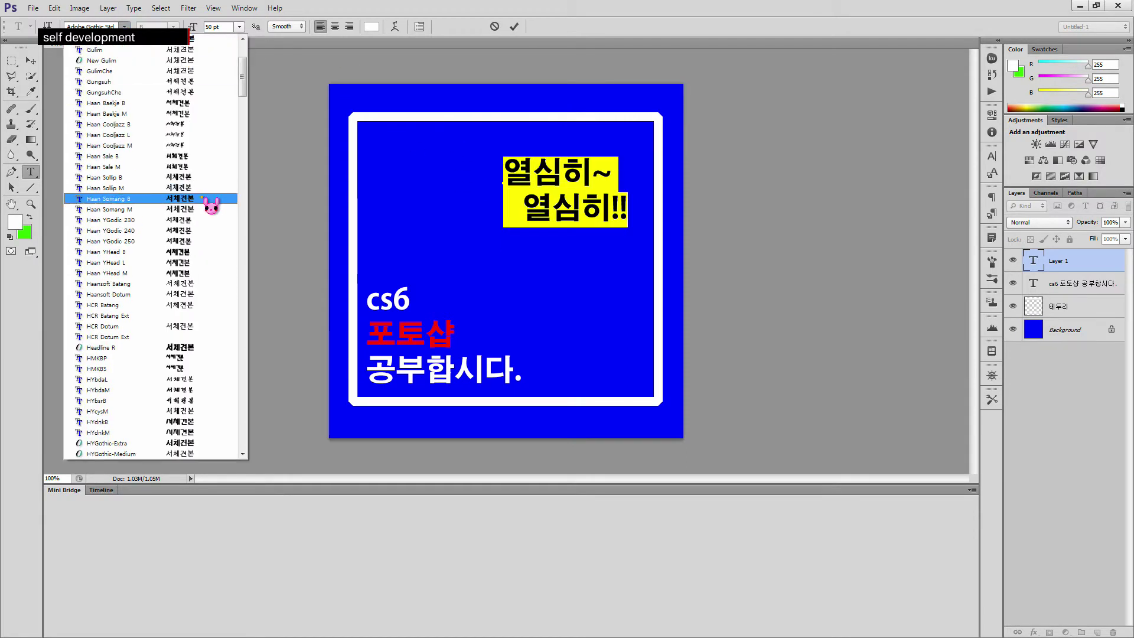
{"action": "left_click", "coordinate": [186, 136]}
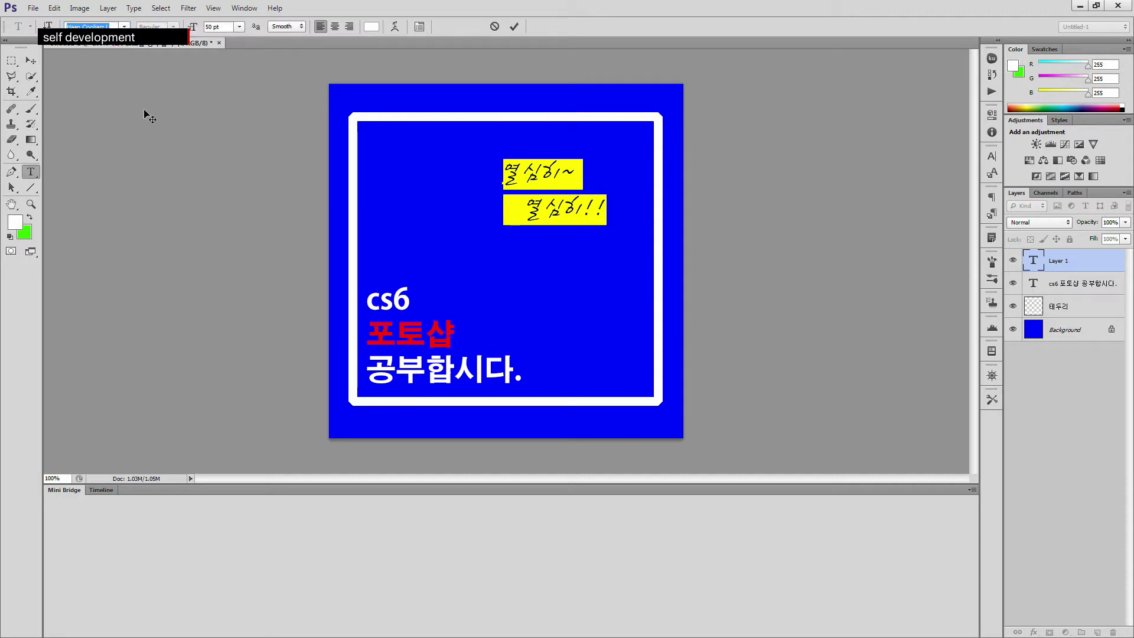
{"action": "key", "text": "Down"}
{"action": "key", "text": "Down"}
{"action": "key", "text": "Down"}
{"action": "key", "text": "Down"}
{"action": "key", "text": "Down"}
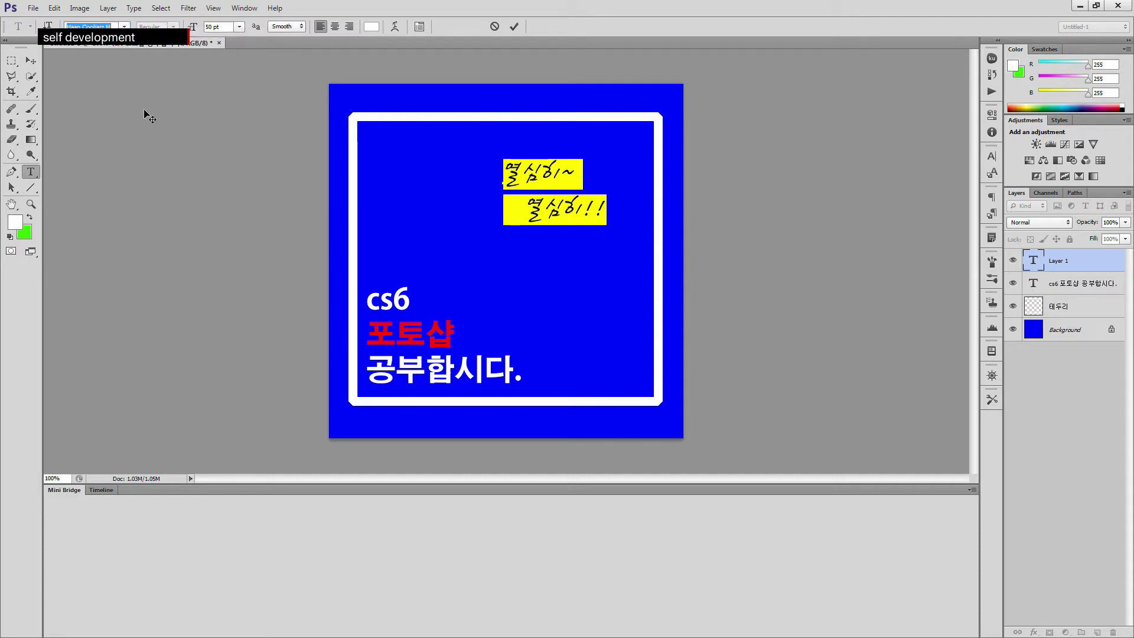
{"action": "key", "text": "Up"}
{"action": "key", "text": "Up"}
{"action": "key", "text": "Up"}
{"action": "key", "text": "Up"}
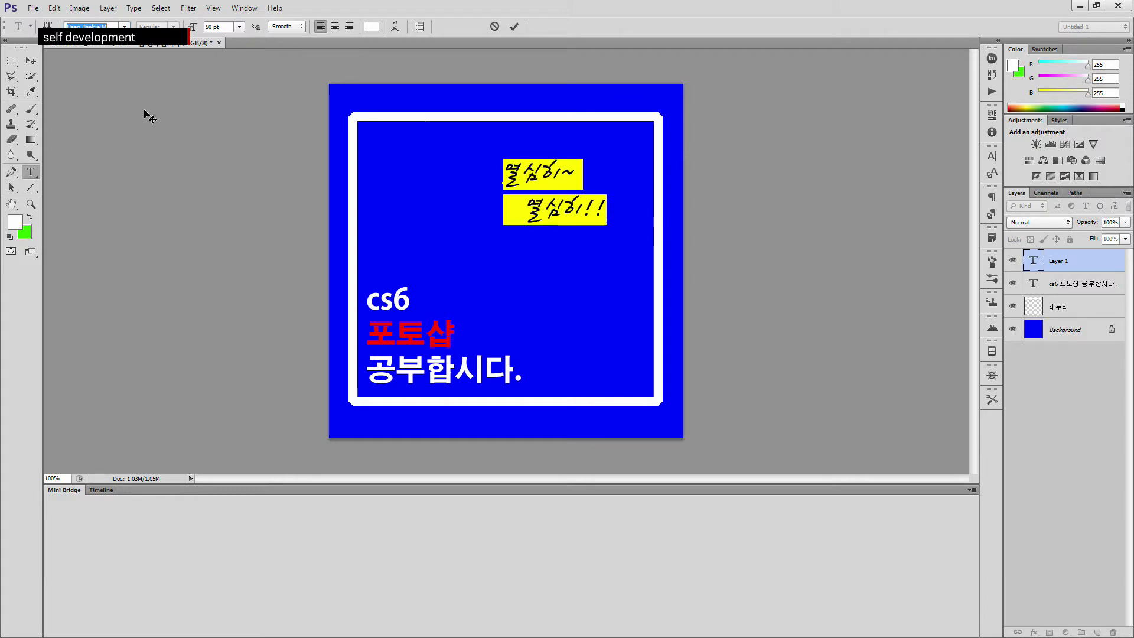
{"action": "key", "text": "Up"}
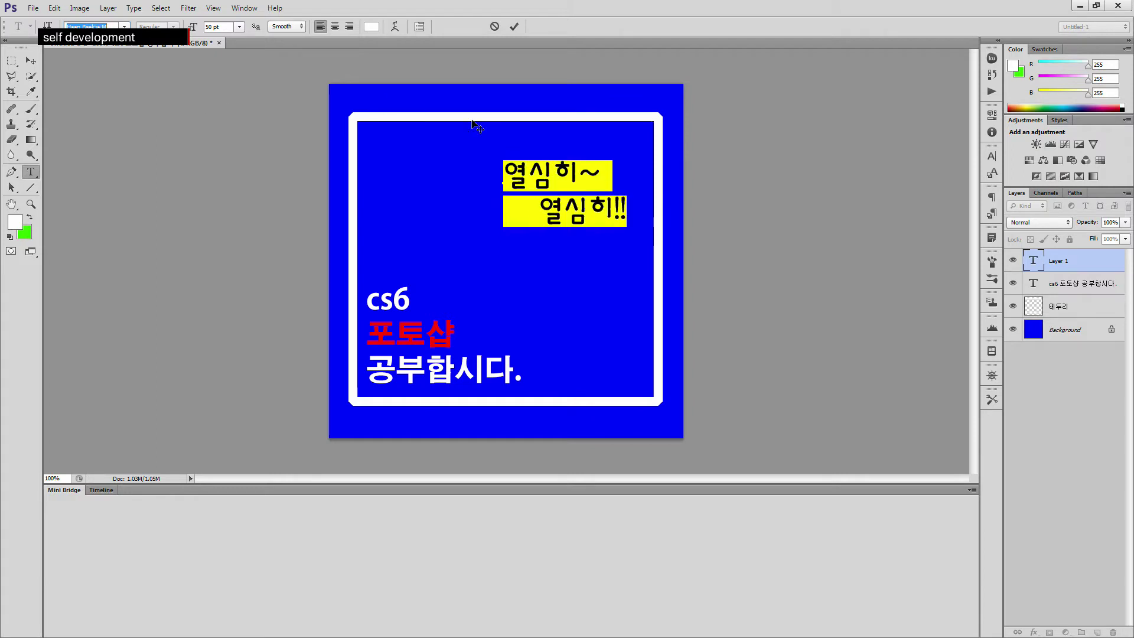
{"action": "left_click", "coordinate": [574, 178]}
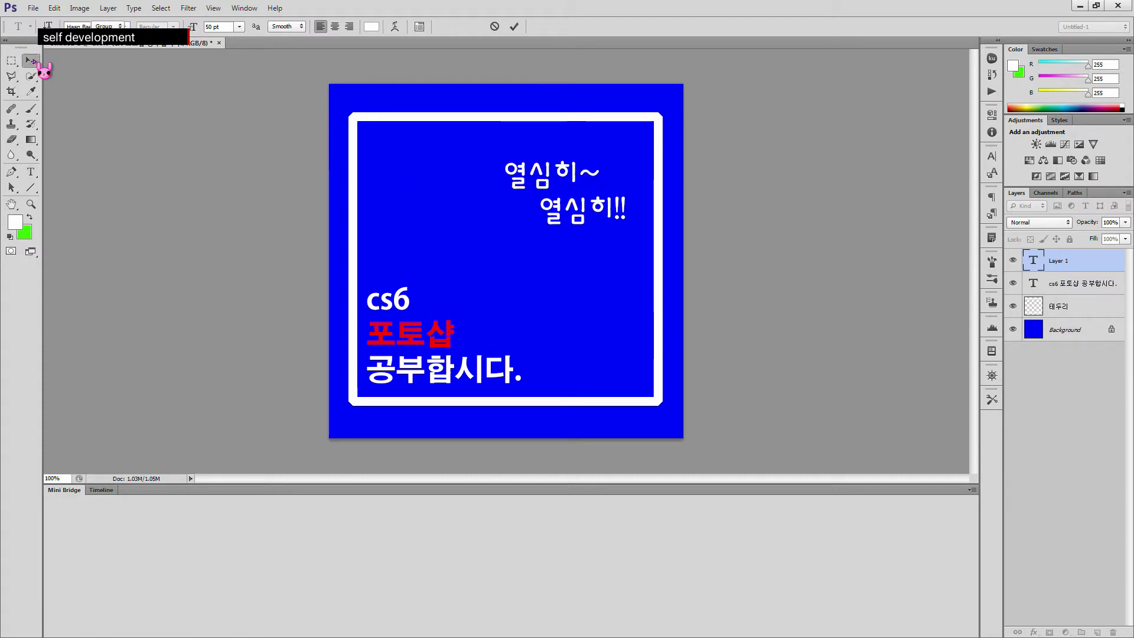
{"action": "left_click", "coordinate": [31, 61]}
{"action": "left_click_drag", "start_coordinate": [588, 205], "coordinate": [492, 245]}
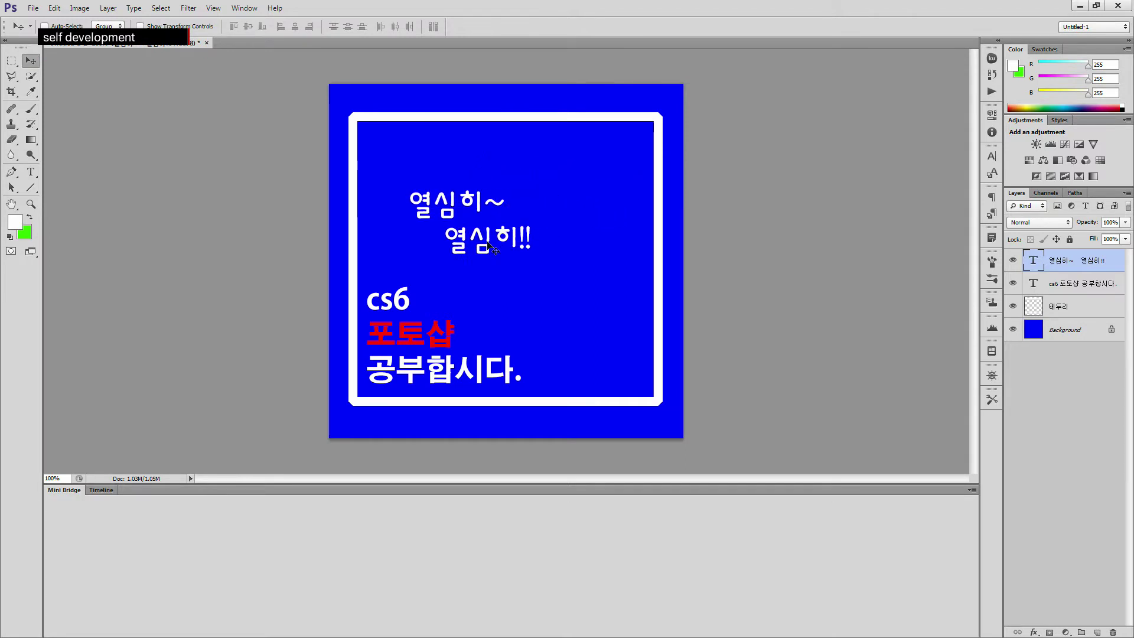
Try a size of 20 pt on both "열심히" lines, settle on 30 pt, and shift the text slightly to the right
{"action": "left_click", "coordinate": [31, 172]}
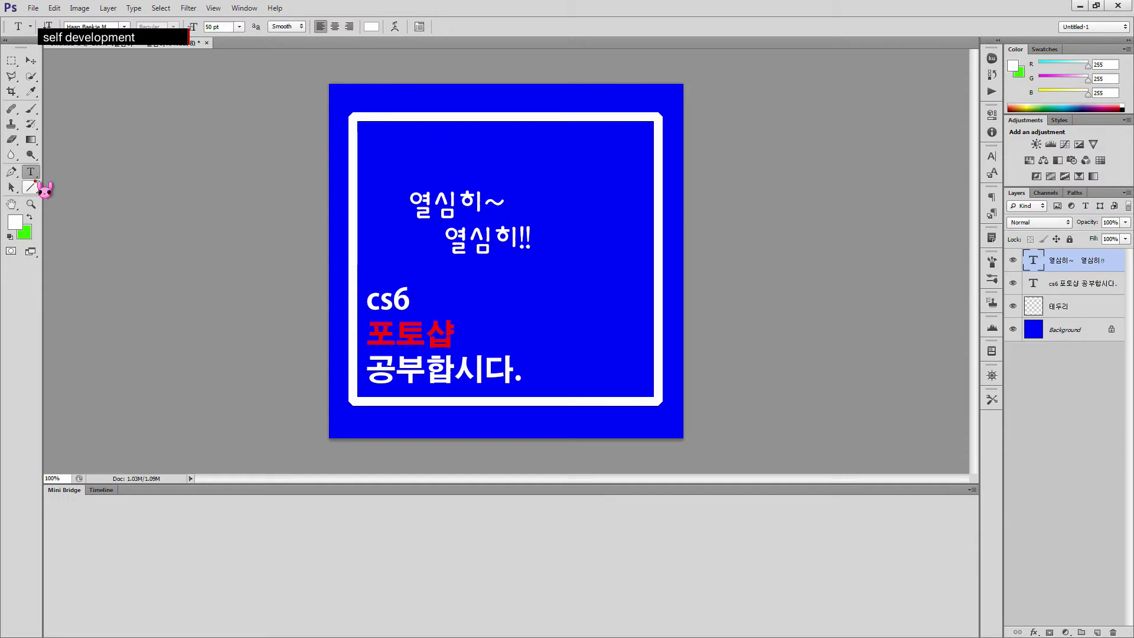
{"action": "left_click", "coordinate": [483, 235]}
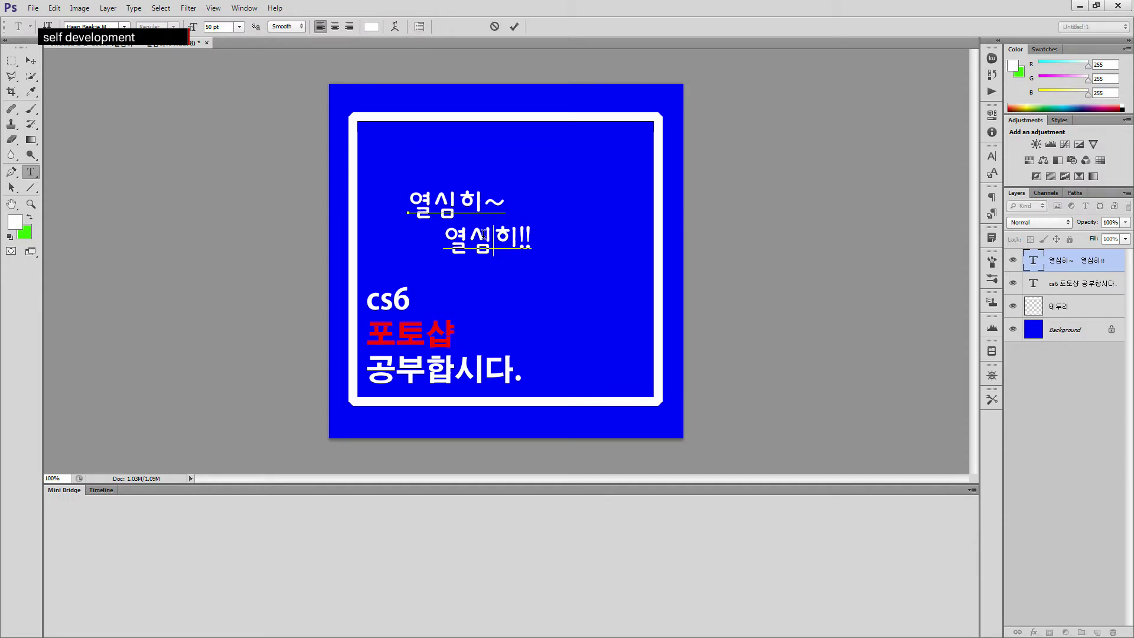
{"action": "key", "text": "ctrl+a"}
{"action": "left_click", "coordinate": [215, 26]}
{"action": "type", "text": "20"}
{"action": "key", "text": "Return"}
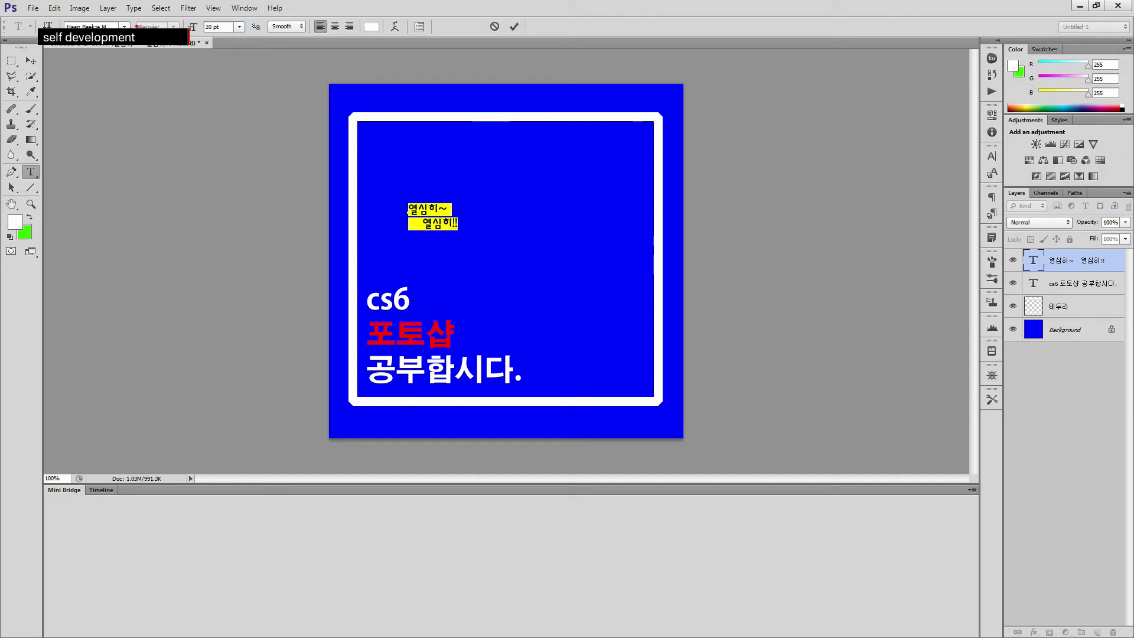
{"action": "left_click_drag", "start_coordinate": [224, 24], "coordinate": [90, 23]}
{"action": "type", "text": "30"}
{"action": "key", "text": "Return"}
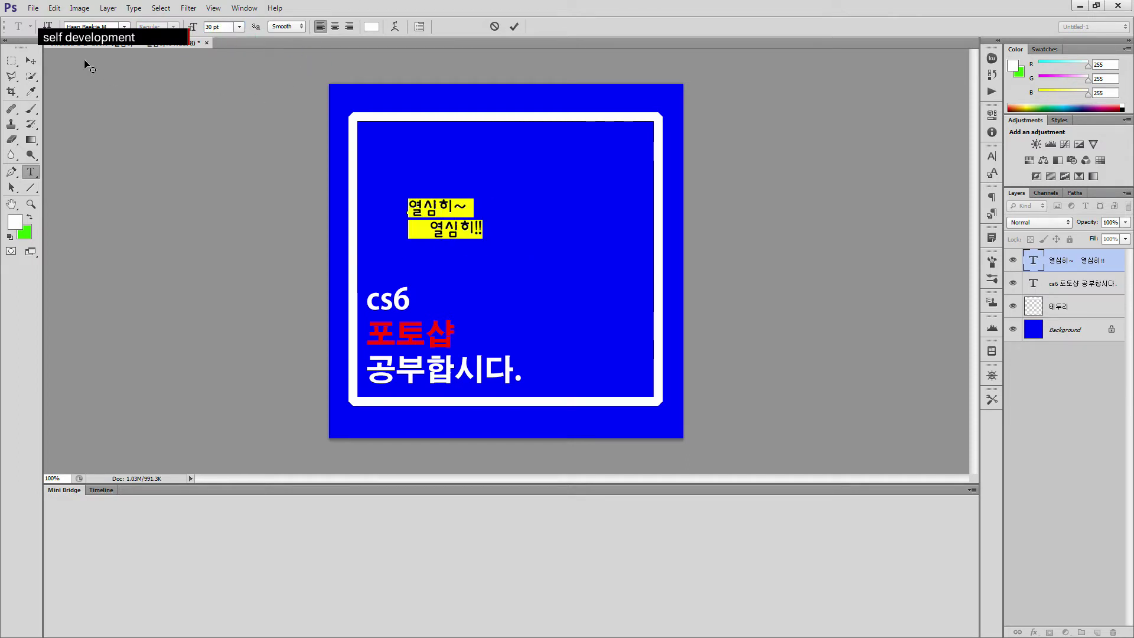
{"action": "left_click", "coordinate": [31, 60]}
{"action": "left_click_drag", "start_coordinate": [439, 234], "coordinate": [448, 234]}
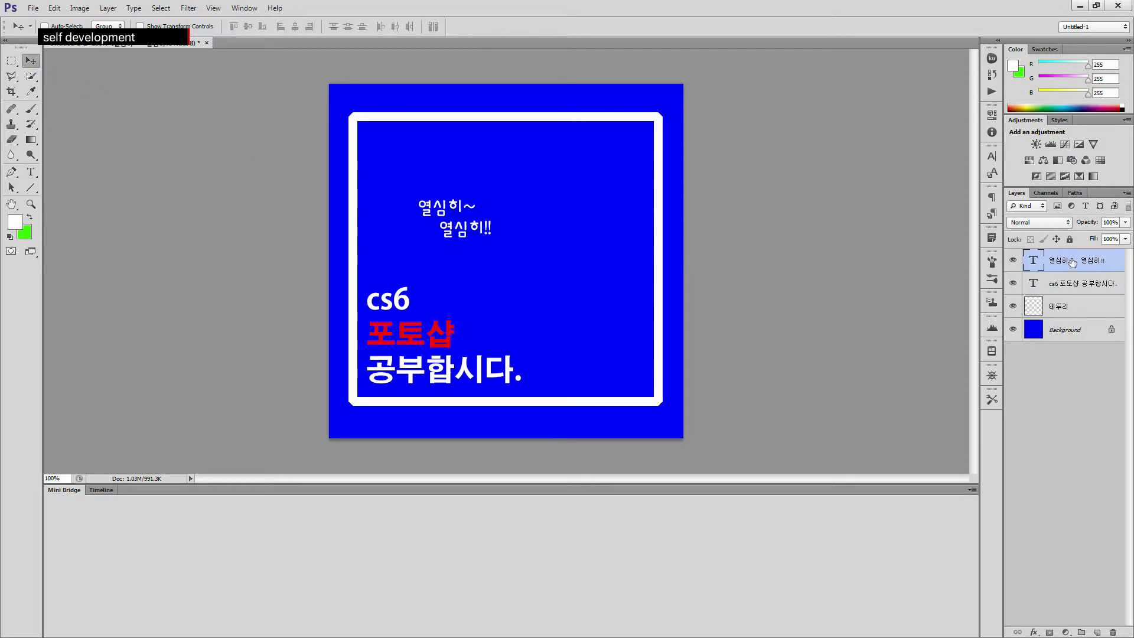
Try enlarging the "열심히" text layer with Free Transform, undo that, and rotate the text about 17° clockwise
{"action": "left_click", "coordinate": [1069, 283]}
{"action": "left_click", "coordinate": [1069, 264]}
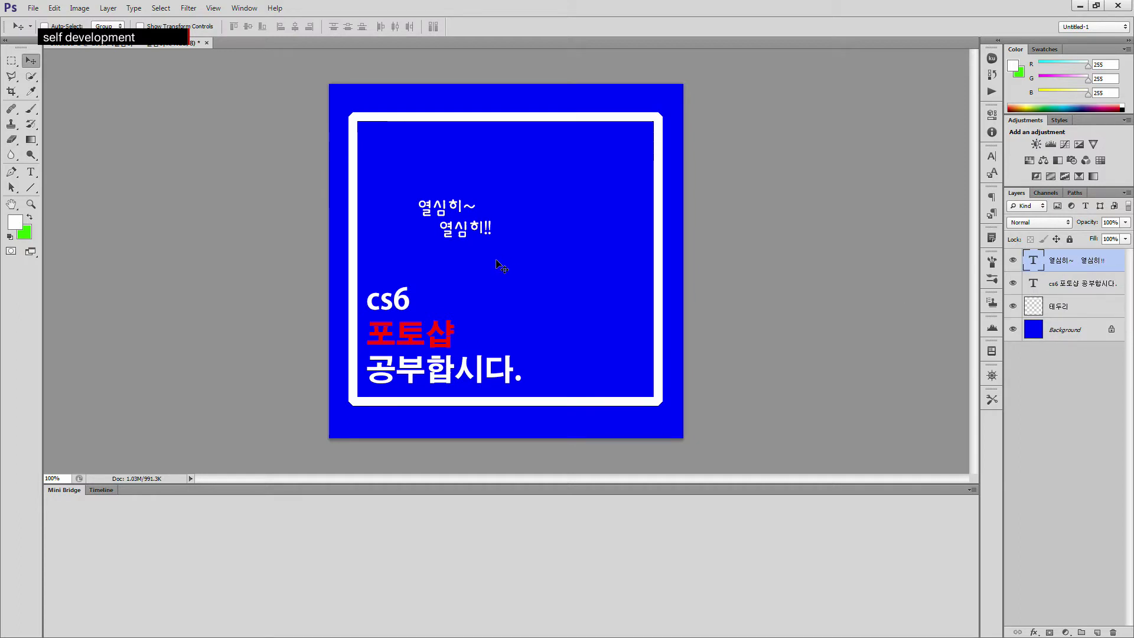
{"action": "key", "text": "ctrl+t"}
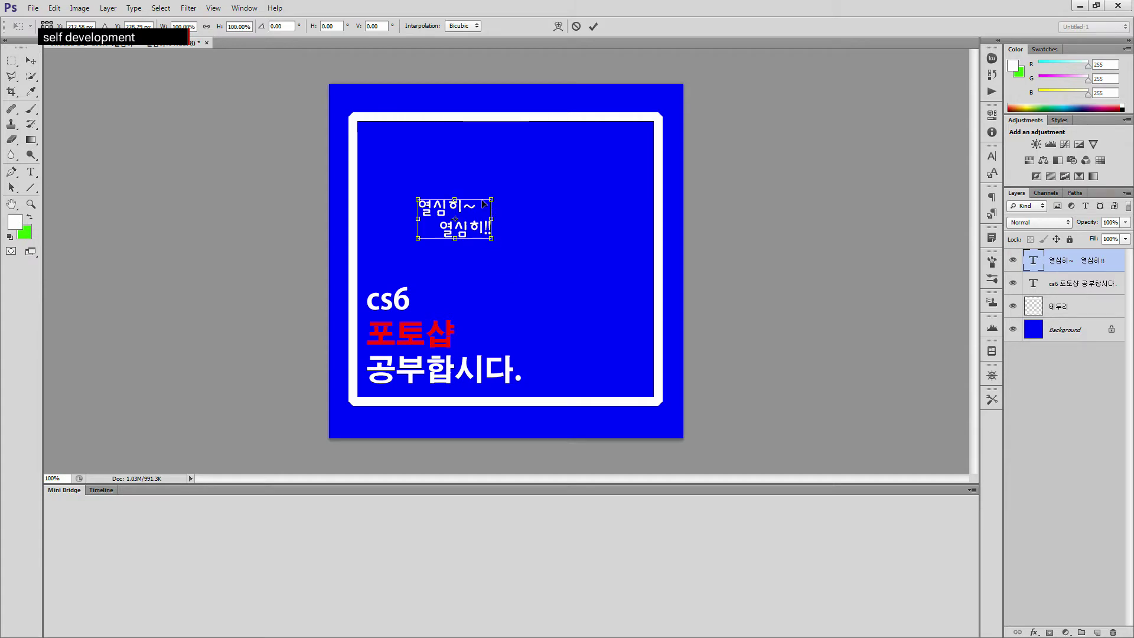
{"action": "left_click_drag", "start_coordinate": [493, 243], "coordinate": [523, 266]}
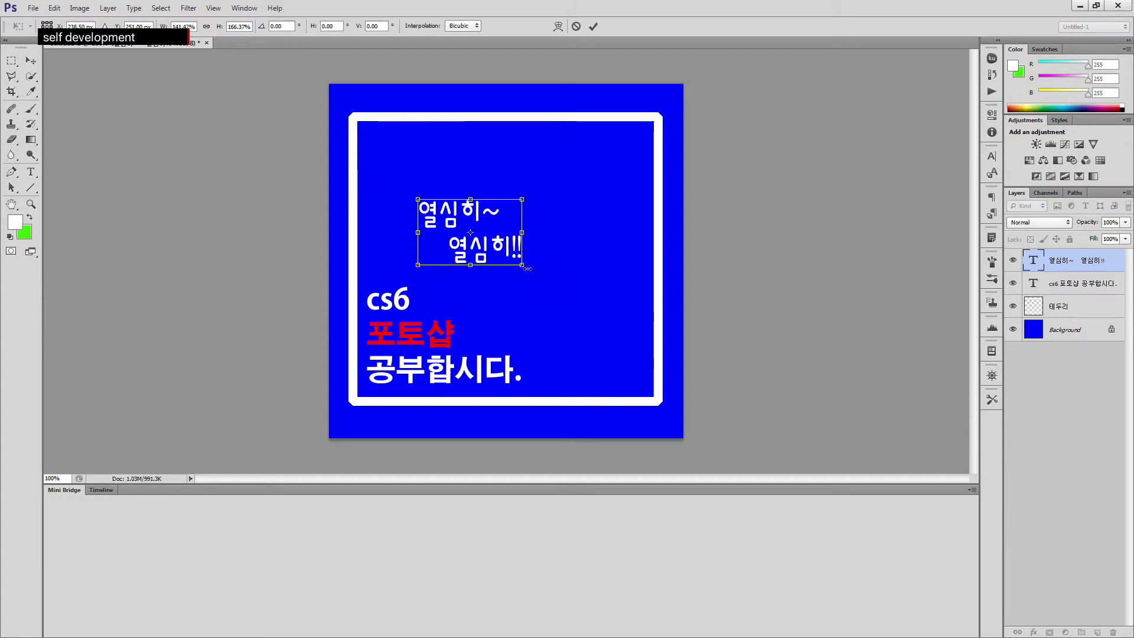
{"action": "key", "text": "ctrl+z"}
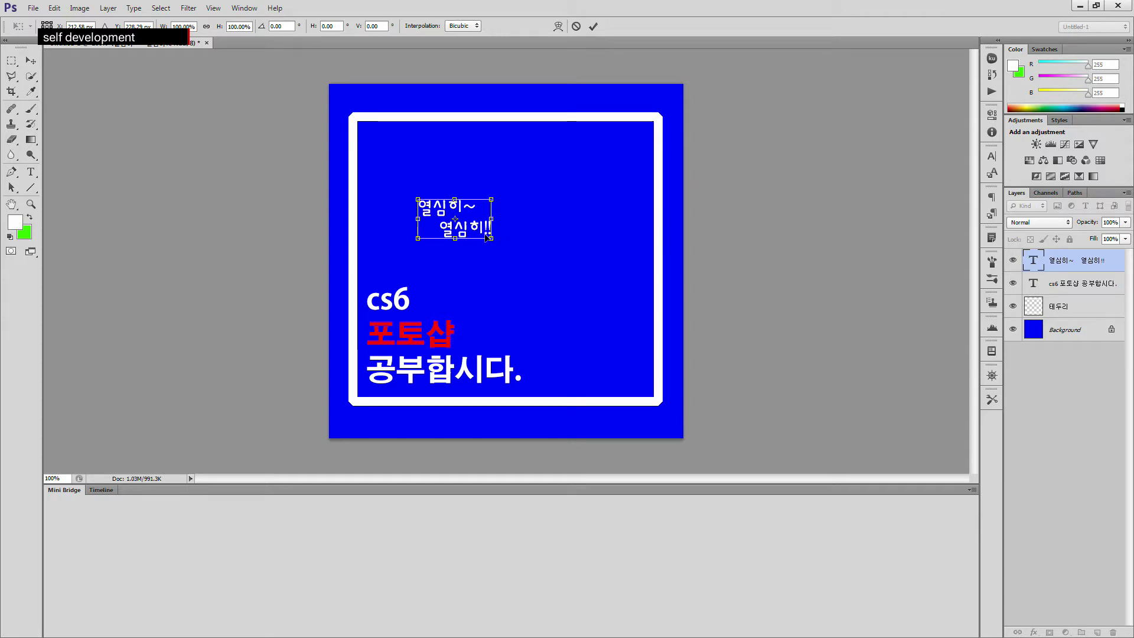
{"action": "left_click_drag", "start_coordinate": [502, 250], "coordinate": [494, 268]}
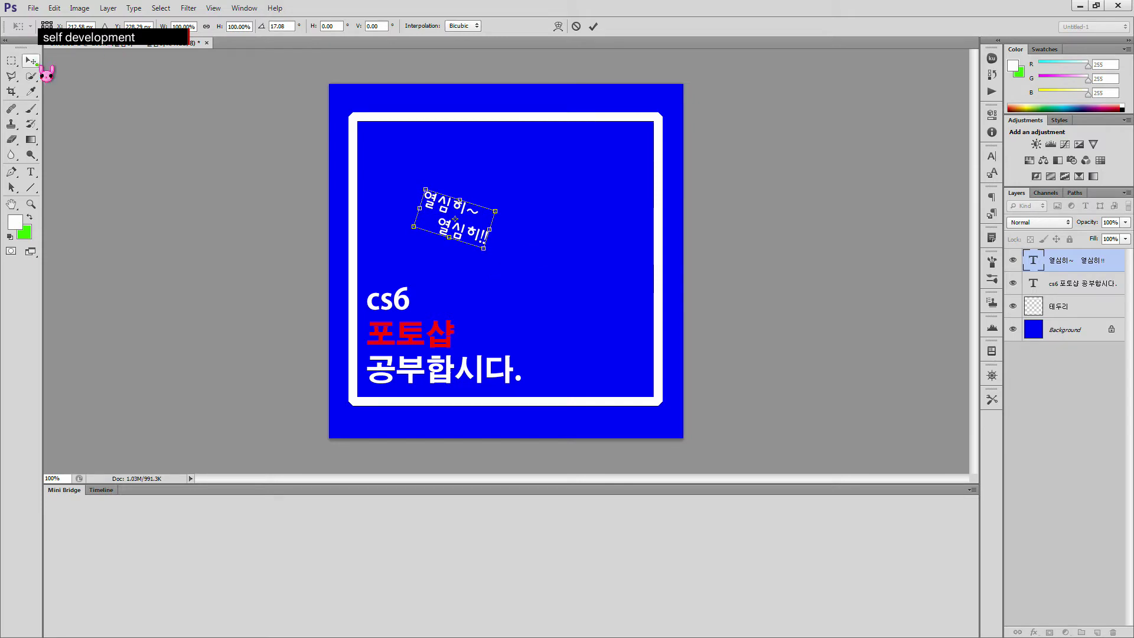
{"action": "left_click", "coordinate": [31, 61]}
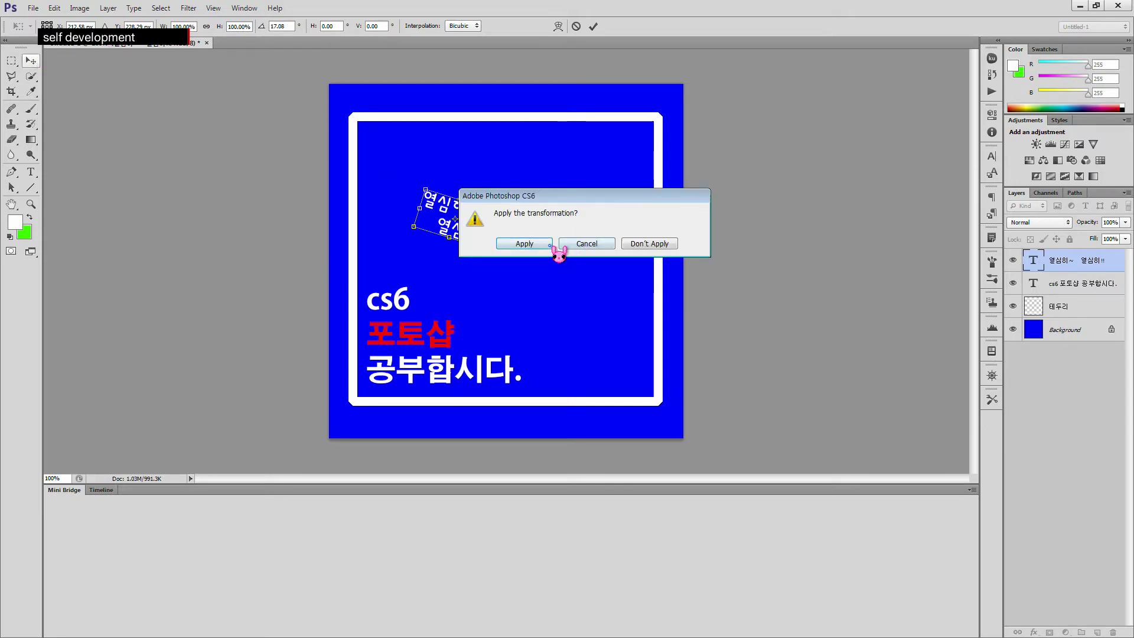
{"action": "left_click", "coordinate": [585, 244]}
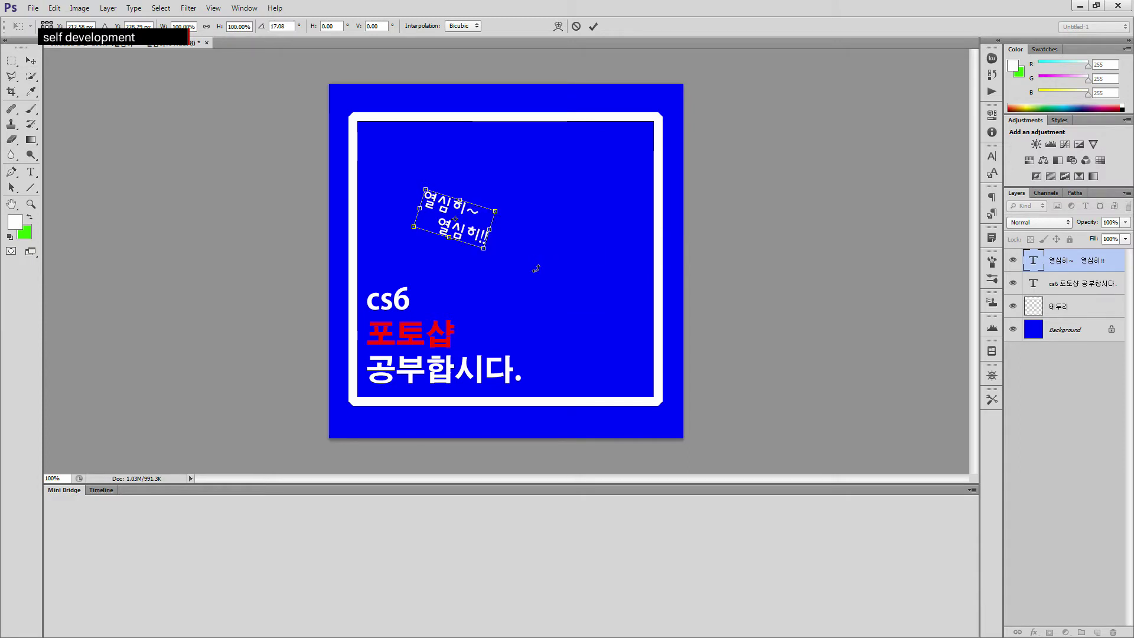
{"action": "key", "text": "Return"}
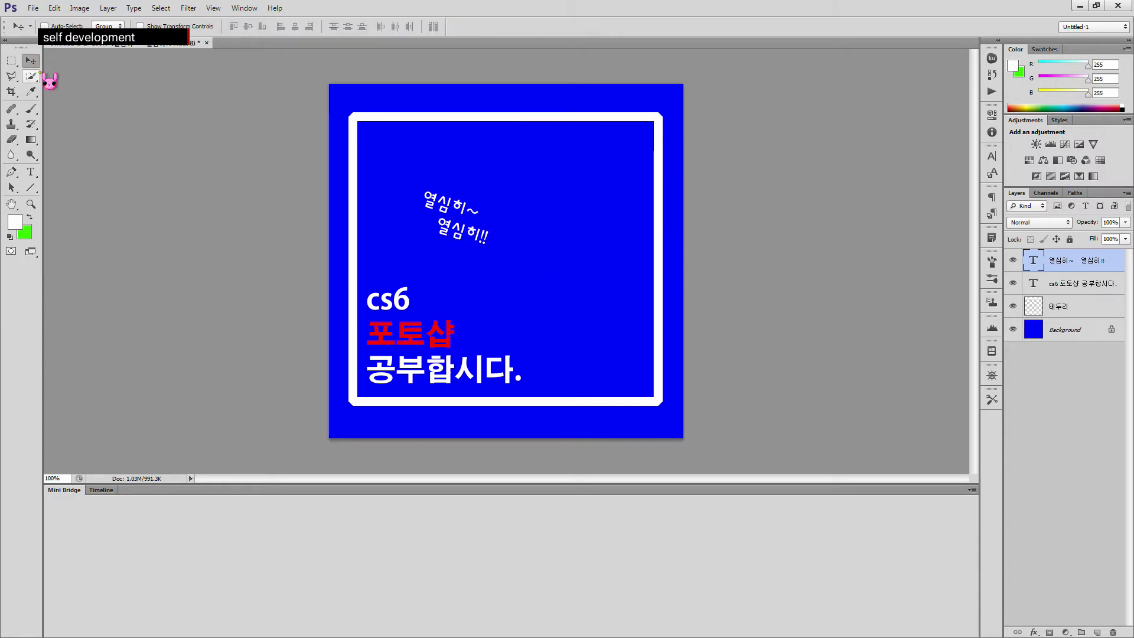
Move the tilted "열심히" text down to just above and right of "cs6", nudging it slightly left and down
{"action": "left_click_drag", "start_coordinate": [457, 235], "coordinate": [453, 280]}
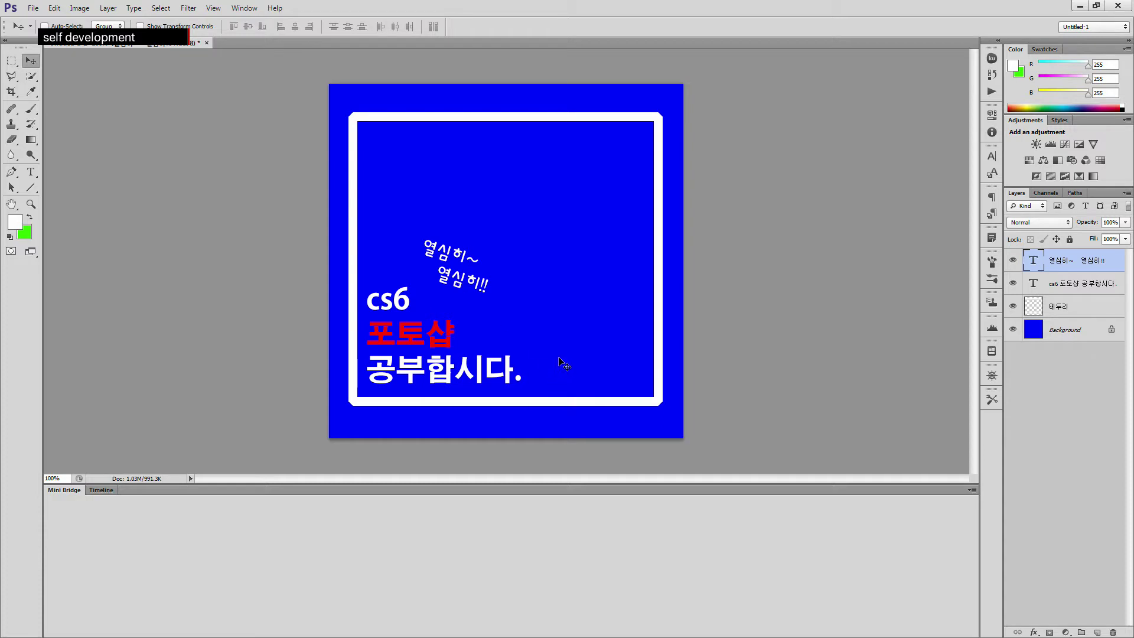
{"action": "key", "text": "Left"}
{"action": "key", "text": "Left"}
{"action": "key", "text": "Down"}
{"action": "key", "text": "Down"}
{"action": "key", "text": "Down"}
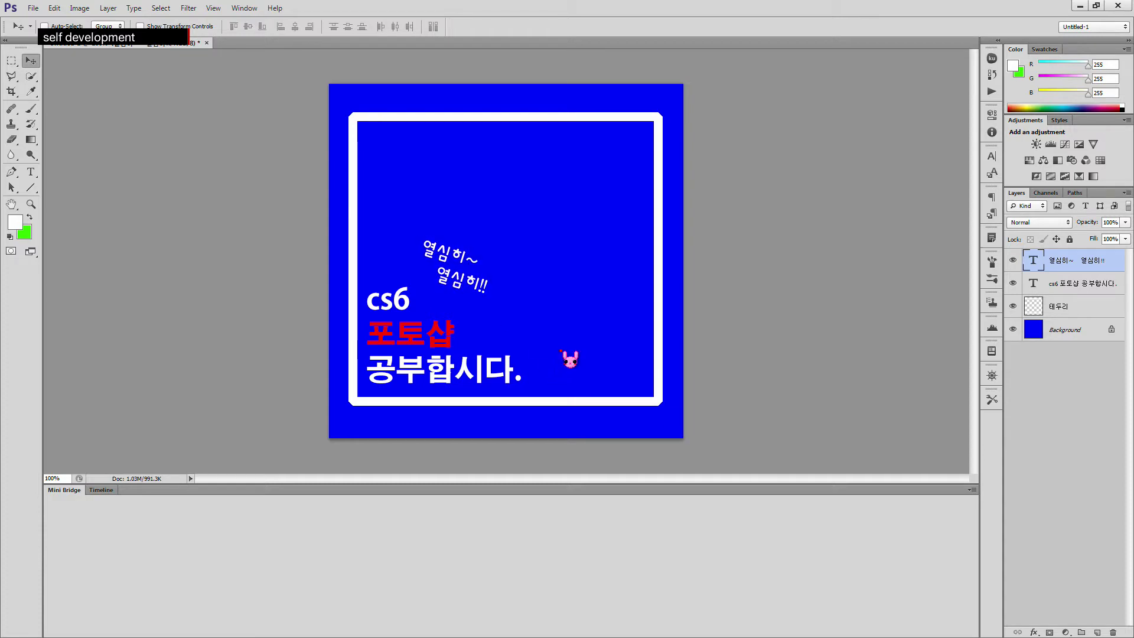
{"action": "key", "text": "Down"}
{"action": "key", "text": "Down"}
{"action": "key", "text": "Down"}
{"action": "key", "text": "Left"}
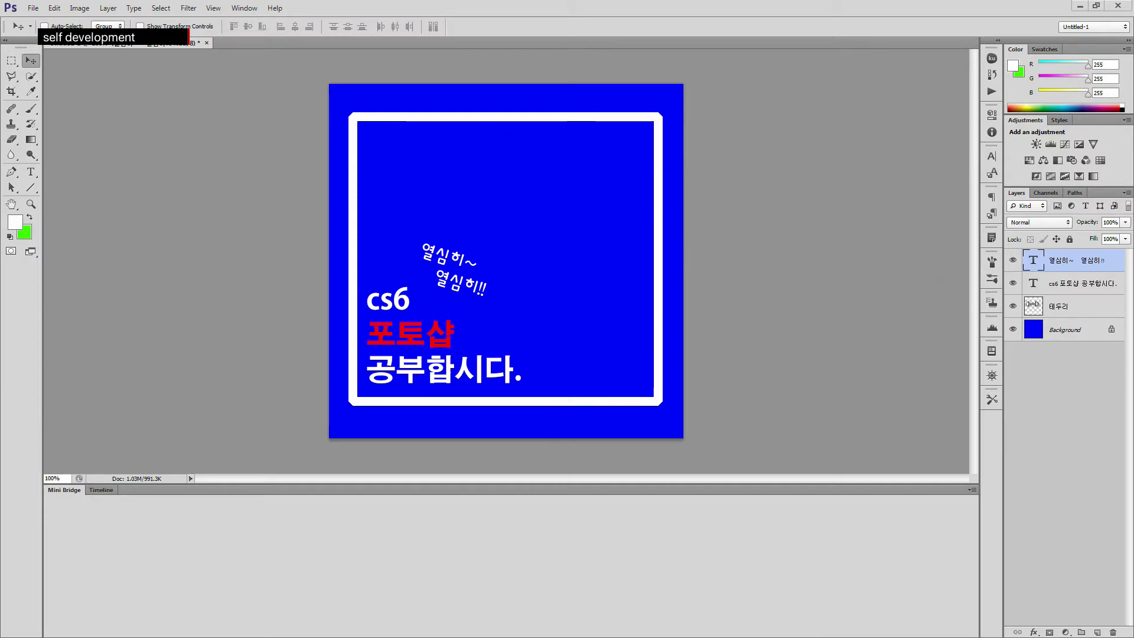
Add a new empty layer above the text layers and name it "안경"
{"action": "left_click", "coordinate": [1096, 633]}
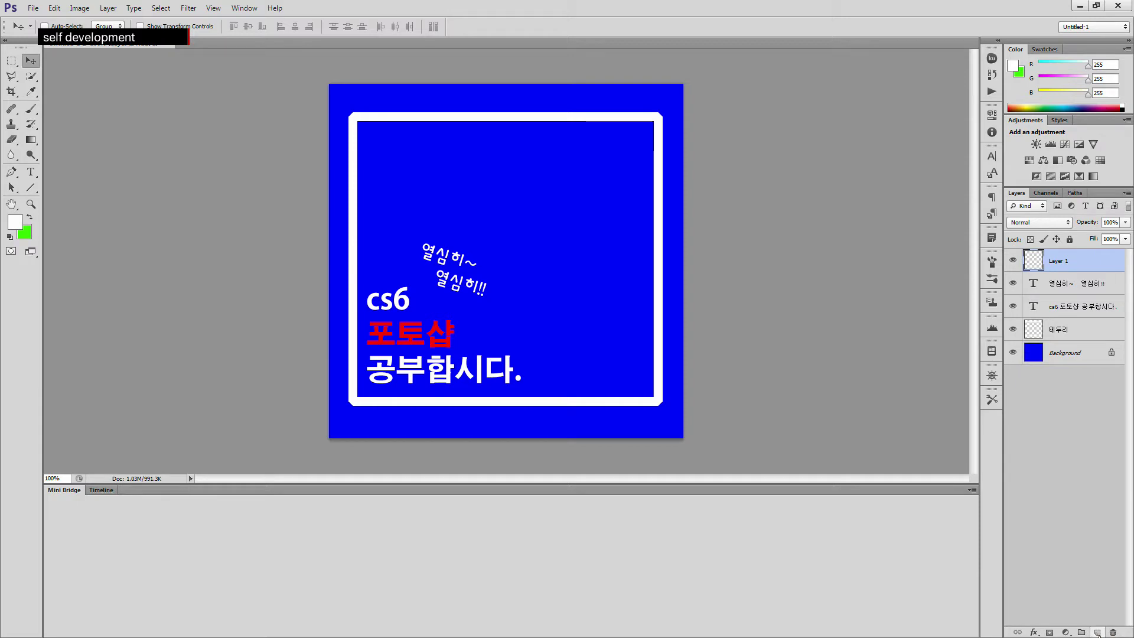
{"action": "double_click", "coordinate": [1063, 260]}
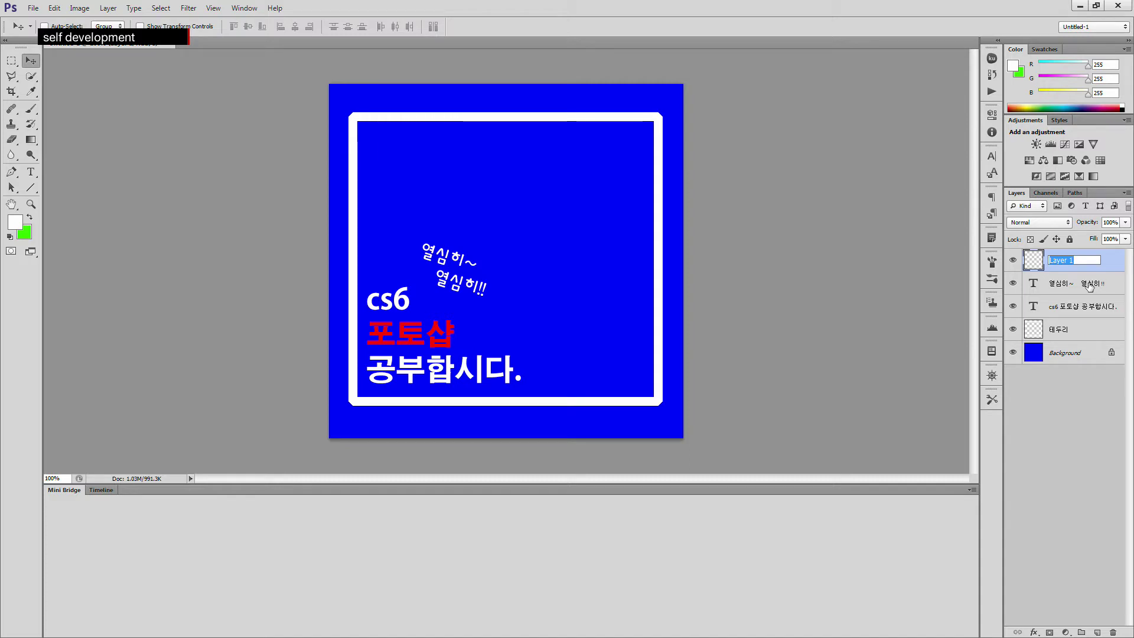
{"action": "key", "text": "Return"}
{"action": "double_click", "coordinate": [1078, 263]}
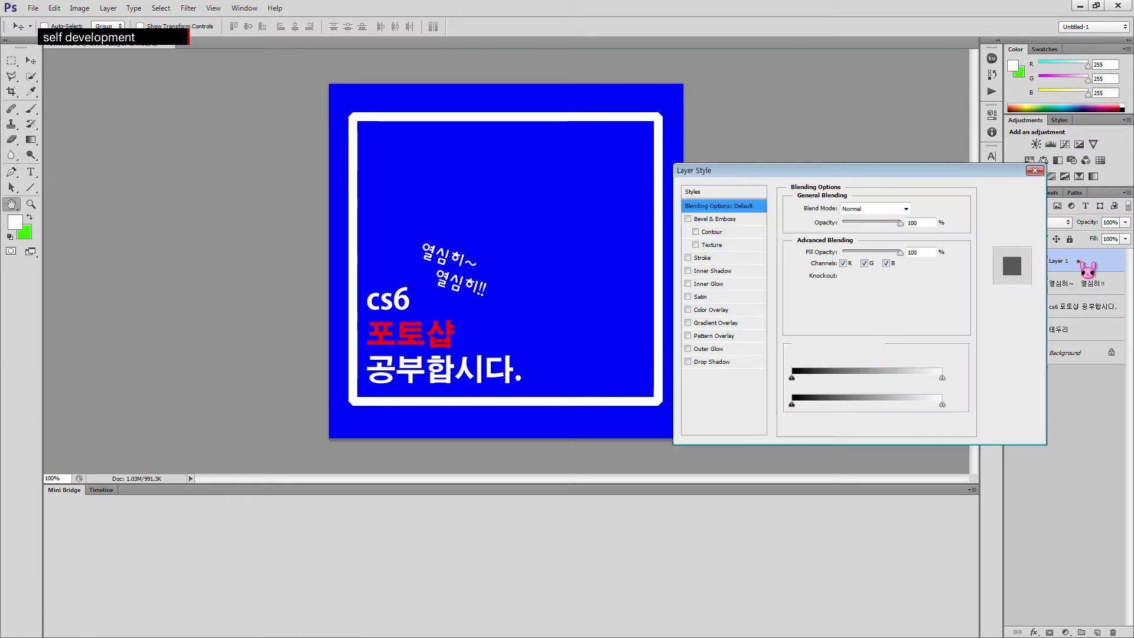
{"action": "left_click", "coordinate": [1035, 171]}
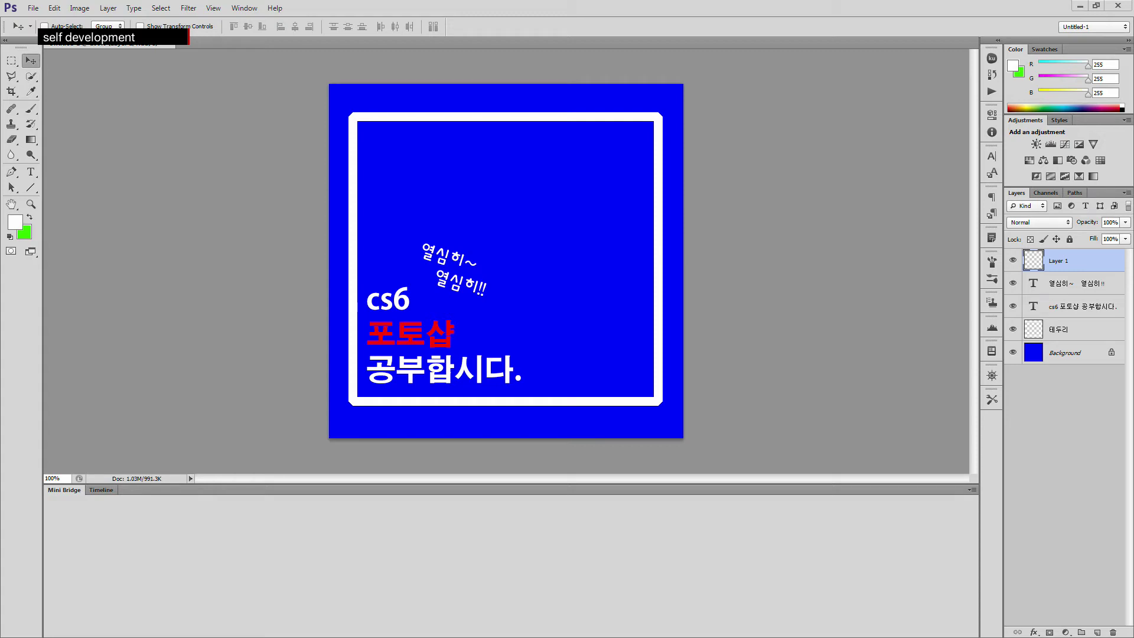
{"action": "double_click", "coordinate": [1070, 267]}
{"action": "type", "text": "안경"}
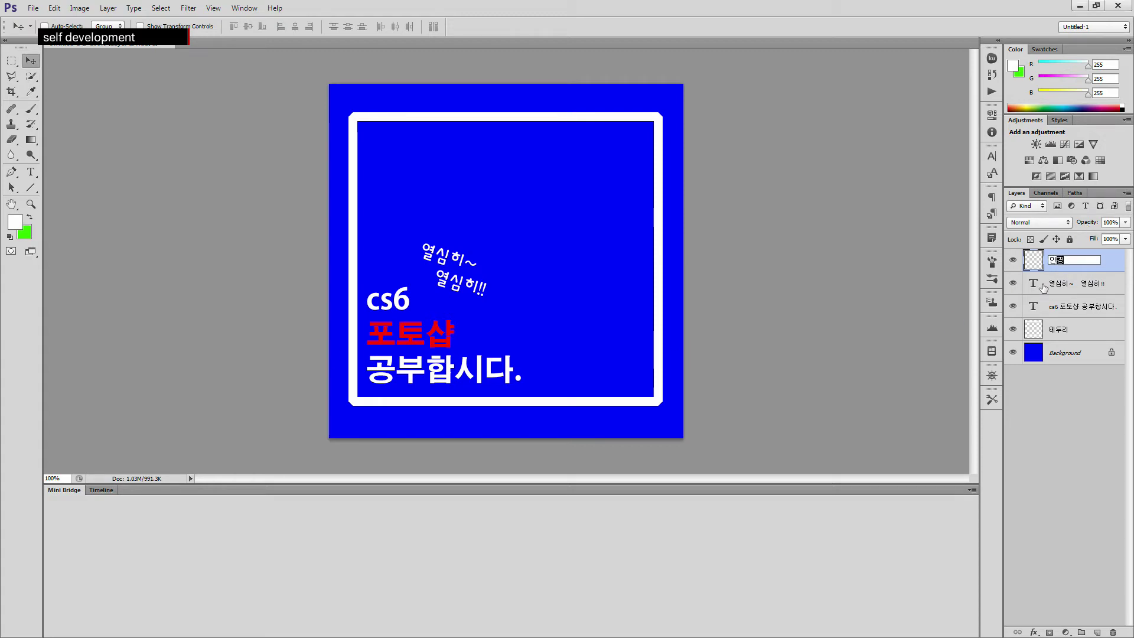
{"action": "key", "text": "Return"}
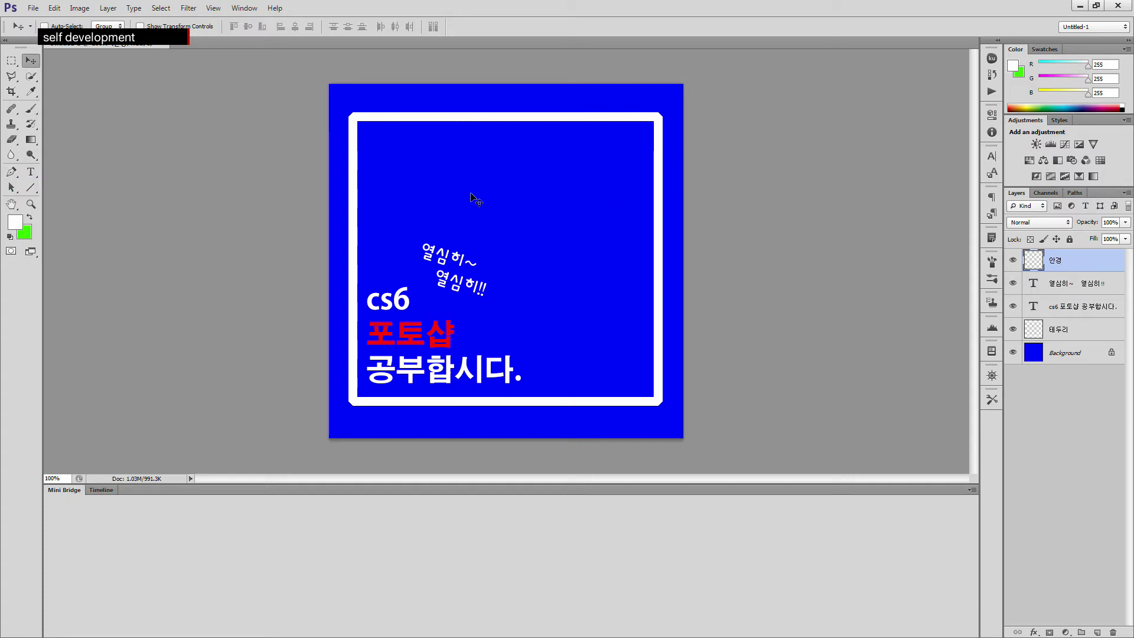
Draw a closed circular path for the left eyeglass lens above the "열심히" text with the Pen tool
{"action": "left_click", "coordinate": [11, 172]}
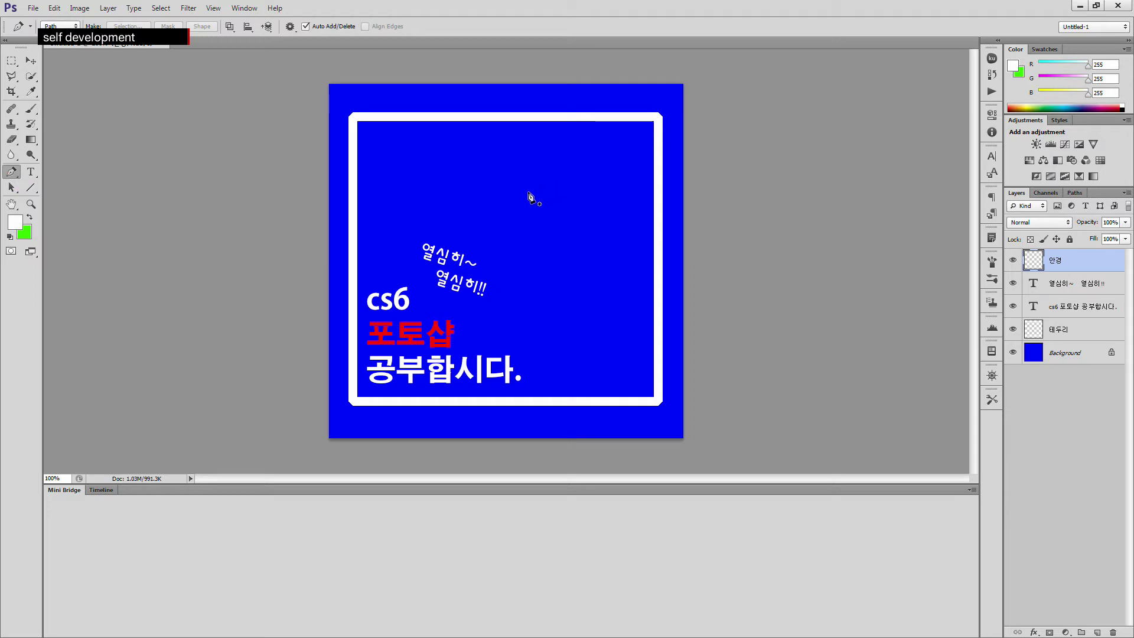
{"action": "left_click", "coordinate": [506, 198]}
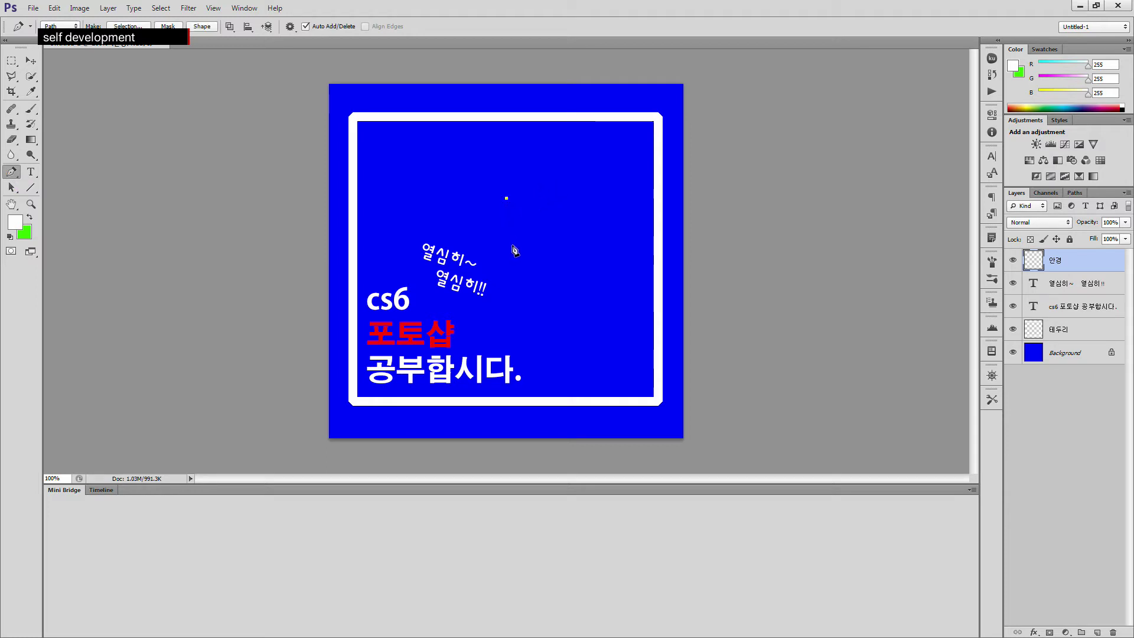
{"action": "left_click_drag", "start_coordinate": [513, 245], "coordinate": [614, 251]}
{"action": "left_click_drag", "start_coordinate": [541, 256], "coordinate": [585, 266]}
{"action": "key", "text": "ctrl+z"}
{"action": "left_click", "coordinate": [494, 231]}
{"action": "left_click_drag", "start_coordinate": [514, 251], "coordinate": [512, 254]}
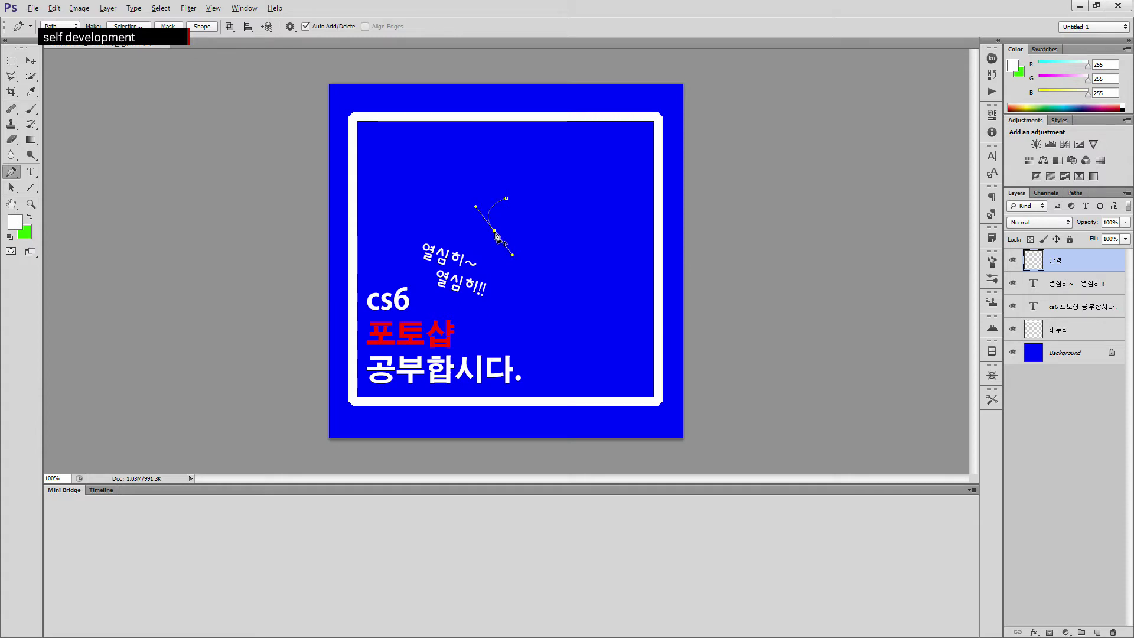
{"action": "left_click_drag", "start_coordinate": [526, 230], "coordinate": [540, 213]}
{"action": "left_click", "coordinate": [526, 230], "text": "alt"}
{"action": "left_click_drag", "start_coordinate": [508, 200], "coordinate": [476, 198]}
Draw a second, slightly smaller and higher closed circular path for the right eyeglass lens with the Pen tool
{"action": "left_click", "coordinate": [571, 191]}
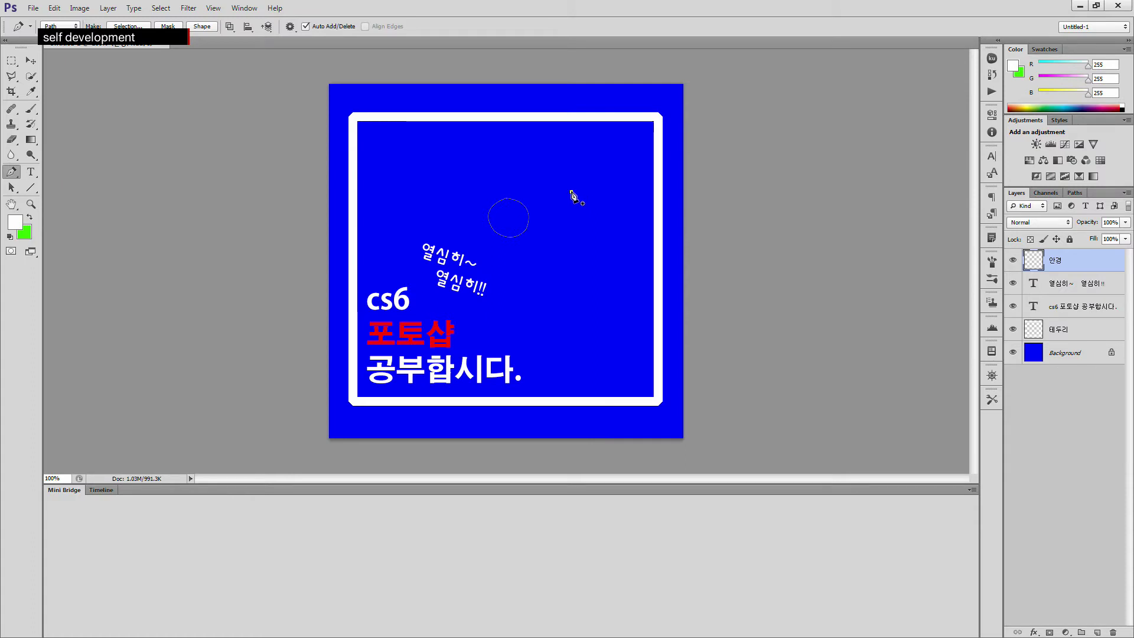
{"action": "left_click", "coordinate": [559, 220]}
{"action": "left_click_drag", "start_coordinate": [559, 220], "coordinate": [577, 239]}
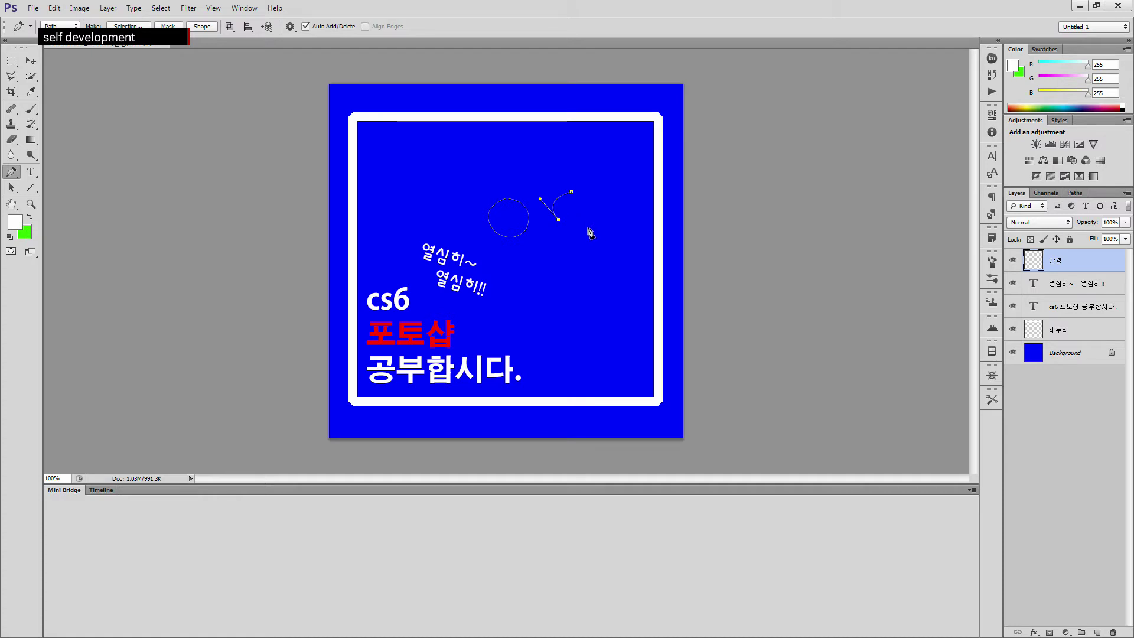
{"action": "left_click_drag", "start_coordinate": [584, 224], "coordinate": [603, 218]}
{"action": "left_click", "coordinate": [584, 224], "text": "alt"}
{"action": "left_click_drag", "start_coordinate": [571, 192], "coordinate": [541, 187]}
Draw a closed, thin arched path as the bridge connecting the two lenses
{"action": "left_click", "coordinate": [526, 209]}
{"action": "left_click_drag", "start_coordinate": [553, 207], "coordinate": [565, 217]}
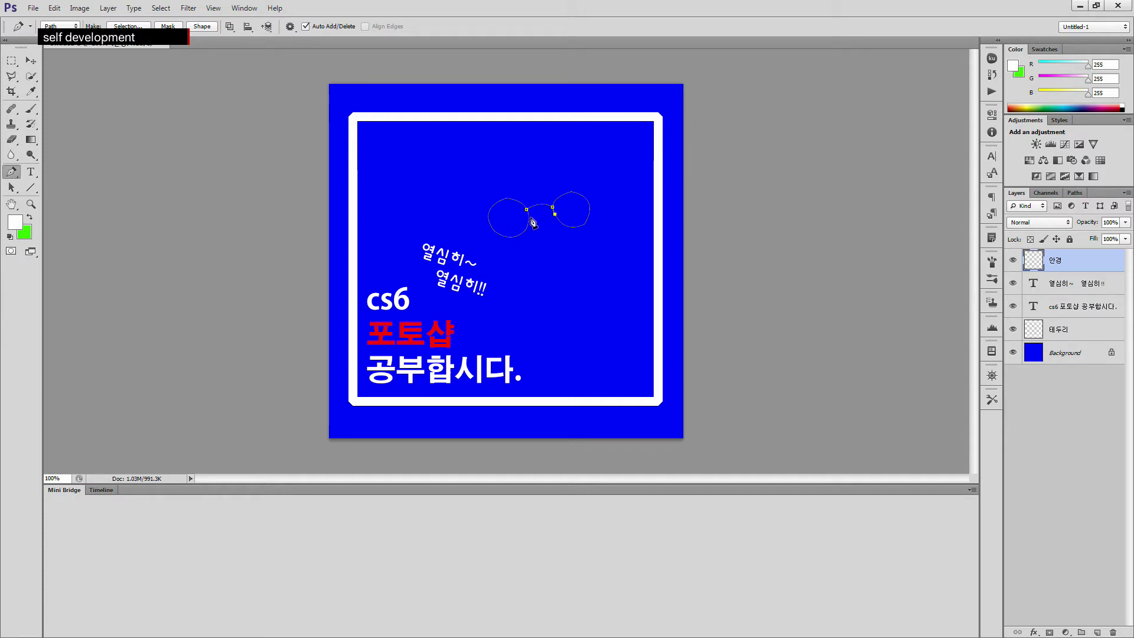
{"action": "left_click_drag", "start_coordinate": [530, 216], "coordinate": [521, 228]}
{"action": "key", "text": "alt"}
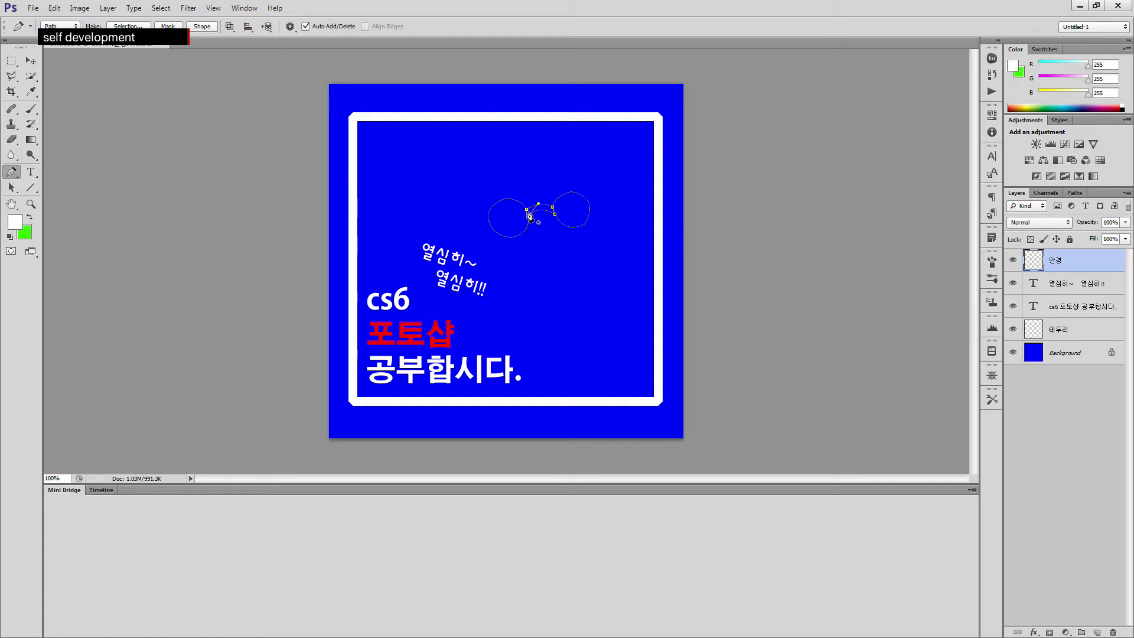
{"action": "left_click", "coordinate": [527, 210]}
Draw a closed, narrow temple arm path rising from the right lens and curving at its top
{"action": "left_click", "coordinate": [585, 199]}
{"action": "left_click_drag", "start_coordinate": [592, 144], "coordinate": [604, 152]}
{"action": "left_click_drag", "start_coordinate": [605, 153], "coordinate": [605, 152]}
{"action": "left_click", "coordinate": [593, 145], "text": "alt"}
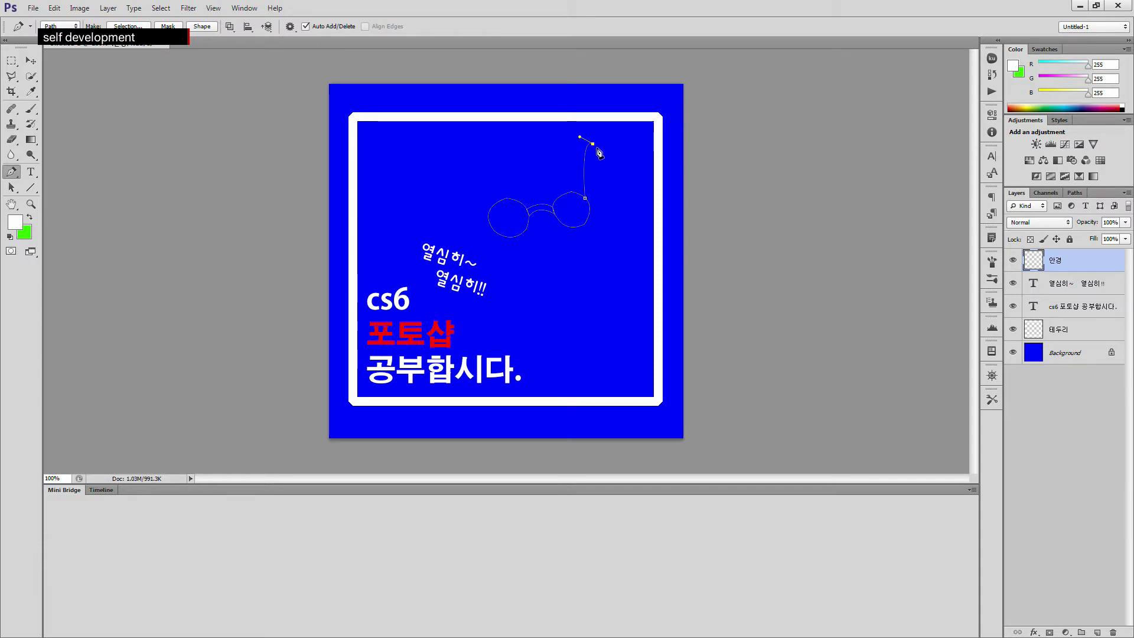
{"action": "left_click", "coordinate": [596, 148]}
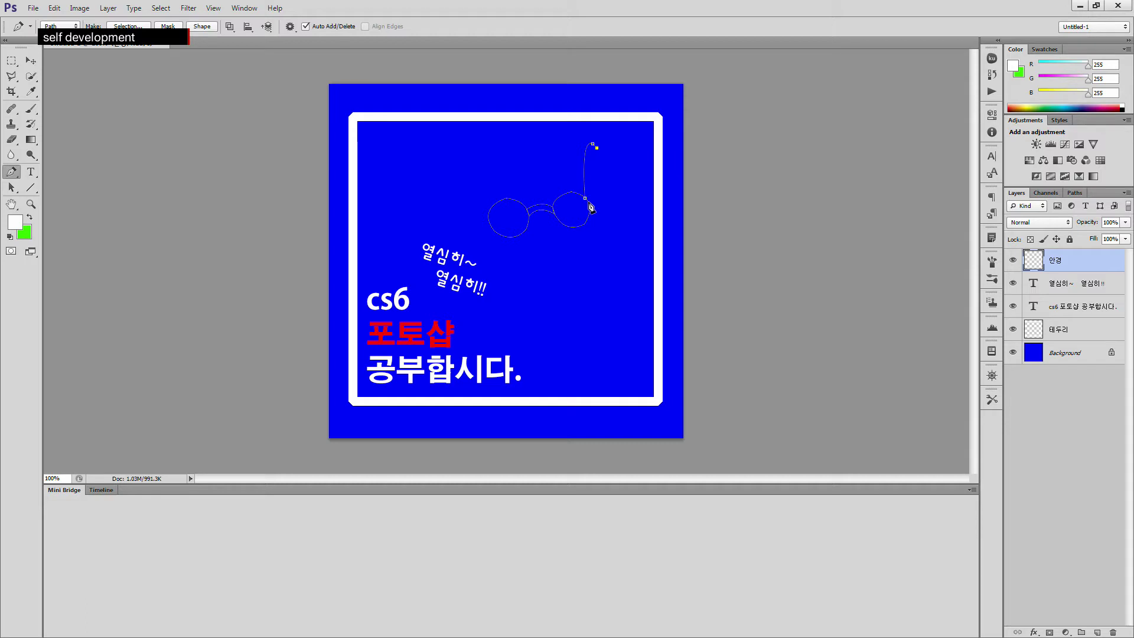
{"action": "left_click_drag", "start_coordinate": [589, 203], "coordinate": [589, 263]}
{"action": "left_click", "coordinate": [587, 202]}
{"action": "left_click", "coordinate": [586, 199]}
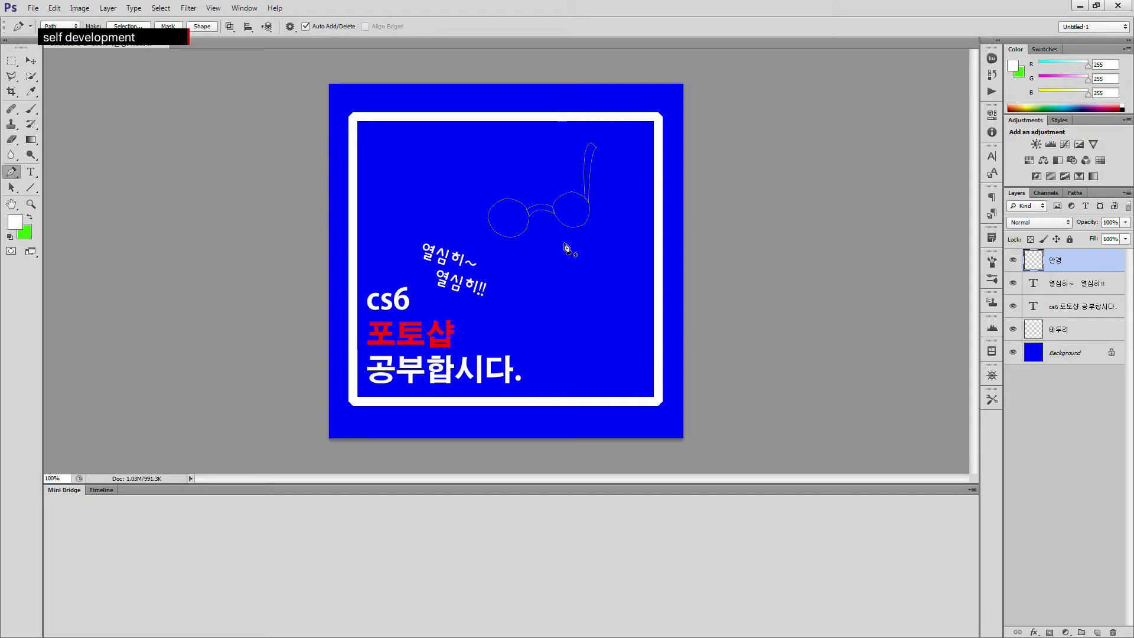
Draw a matching closed temple arm path rising from the outer edge of the left lens
{"action": "left_click", "coordinate": [487, 215]}
{"action": "left_click_drag", "start_coordinate": [500, 155], "coordinate": [507, 160]}
{"action": "left_click_drag", "start_coordinate": [494, 208], "coordinate": [494, 235]}
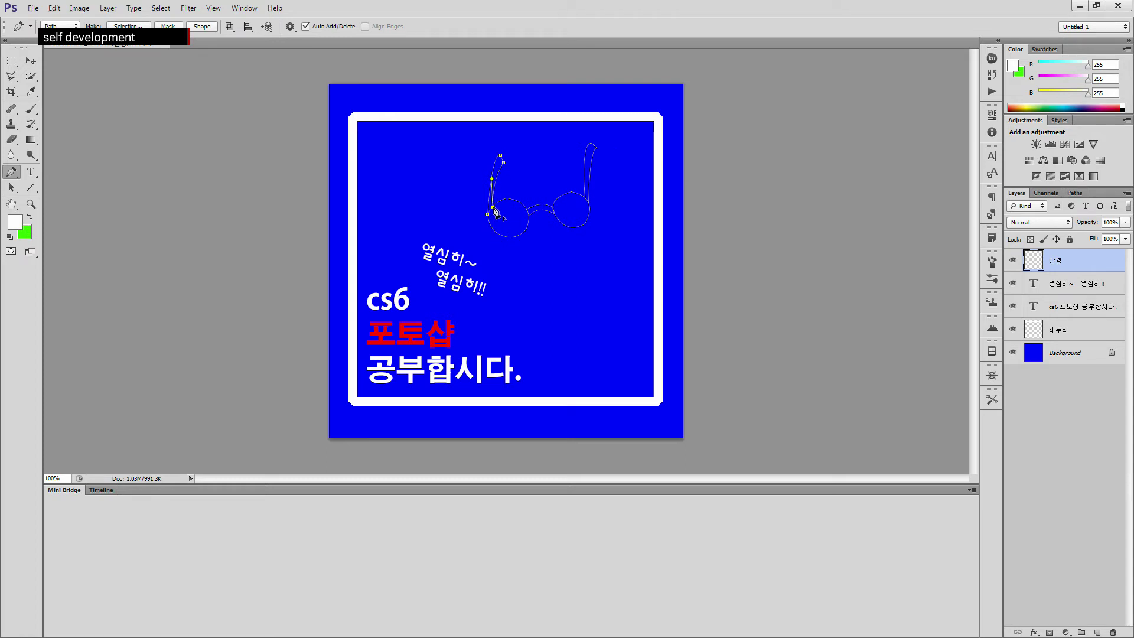
{"action": "left_click", "coordinate": [487, 214]}
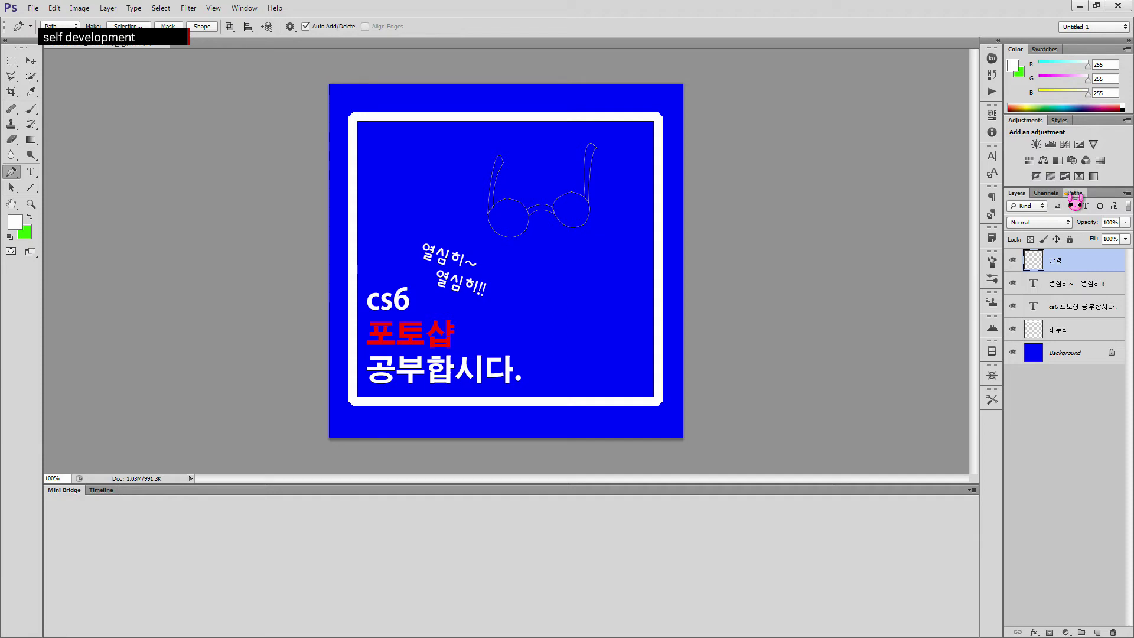
Display the saved paths and load the glasses-shaped Work Path as a selection
{"action": "left_click", "coordinate": [1074, 195]}
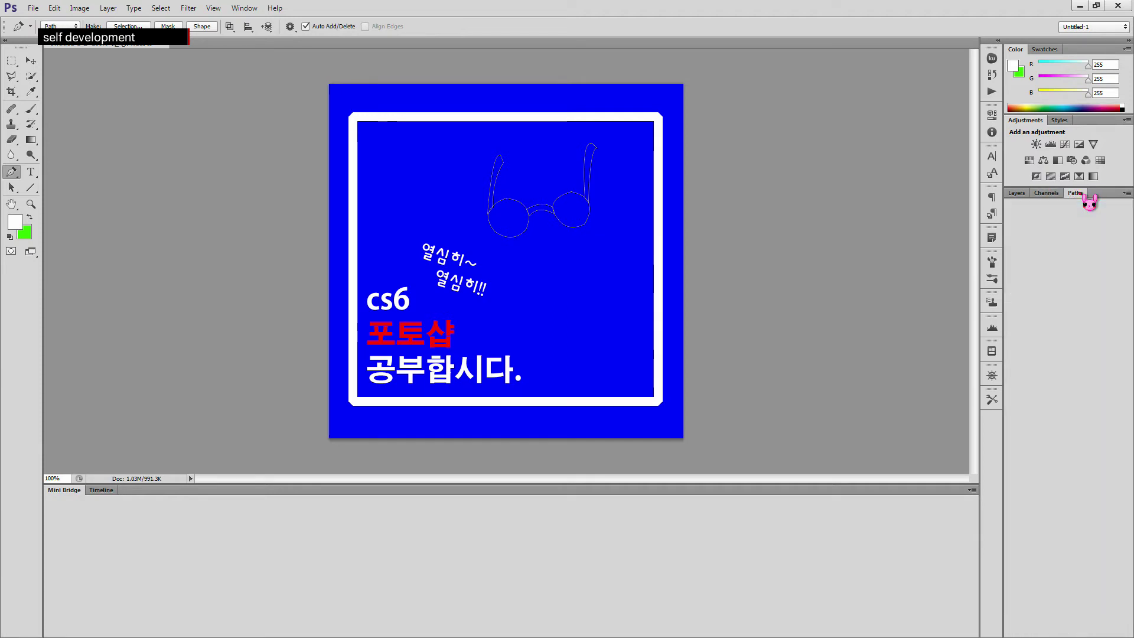
{"action": "left_click", "coordinate": [243, 9]}
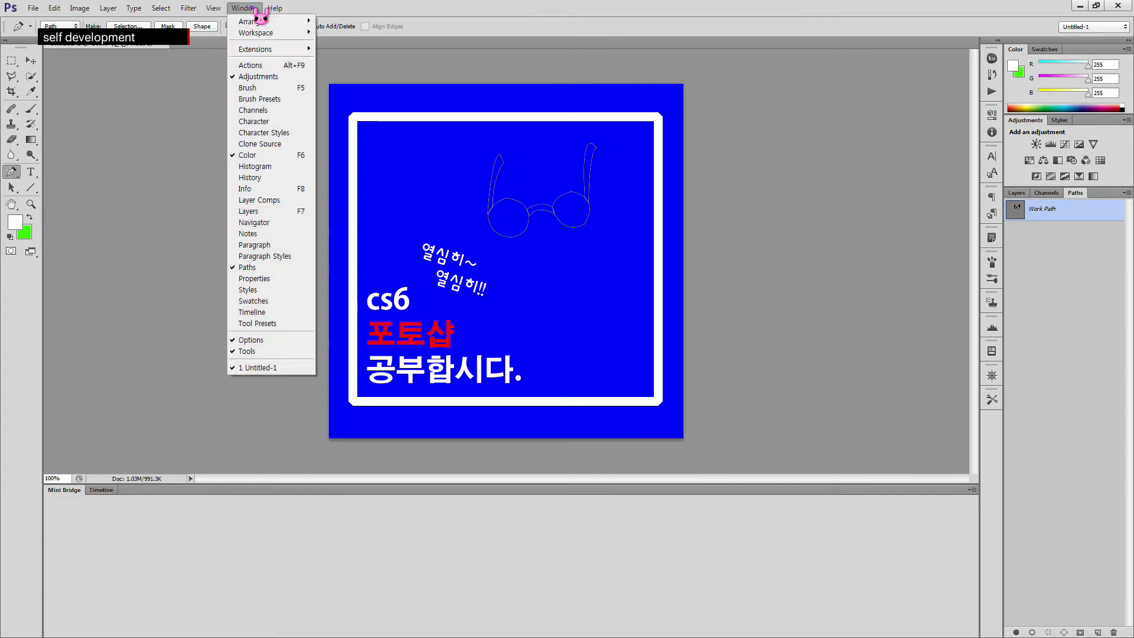
{"action": "left_click", "coordinate": [280, 269]}
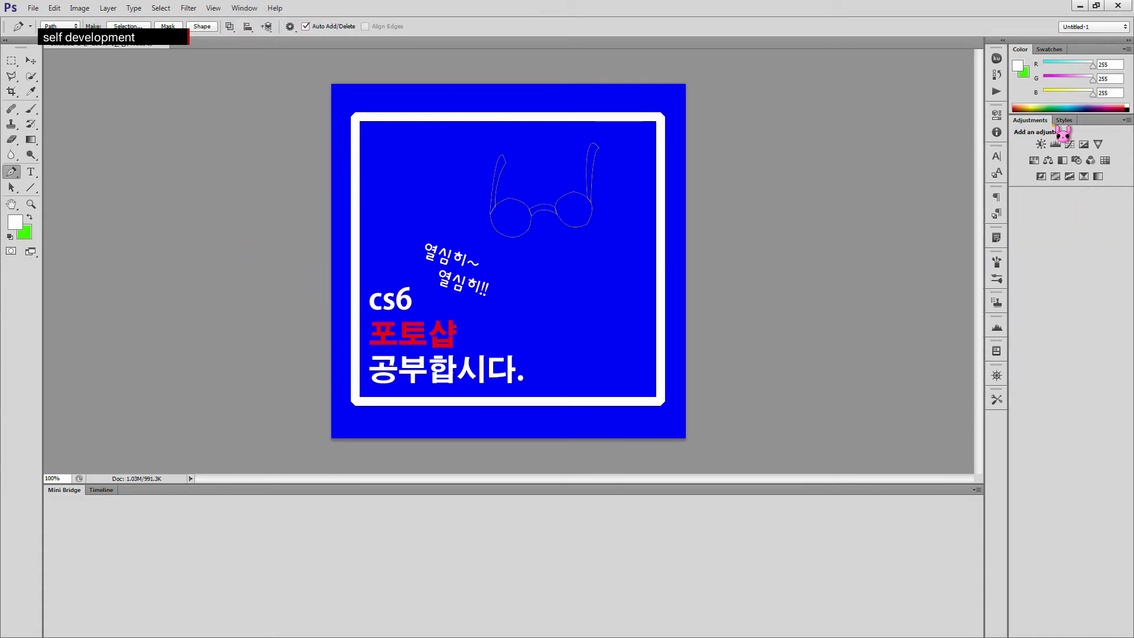
{"action": "left_click", "coordinate": [243, 8]}
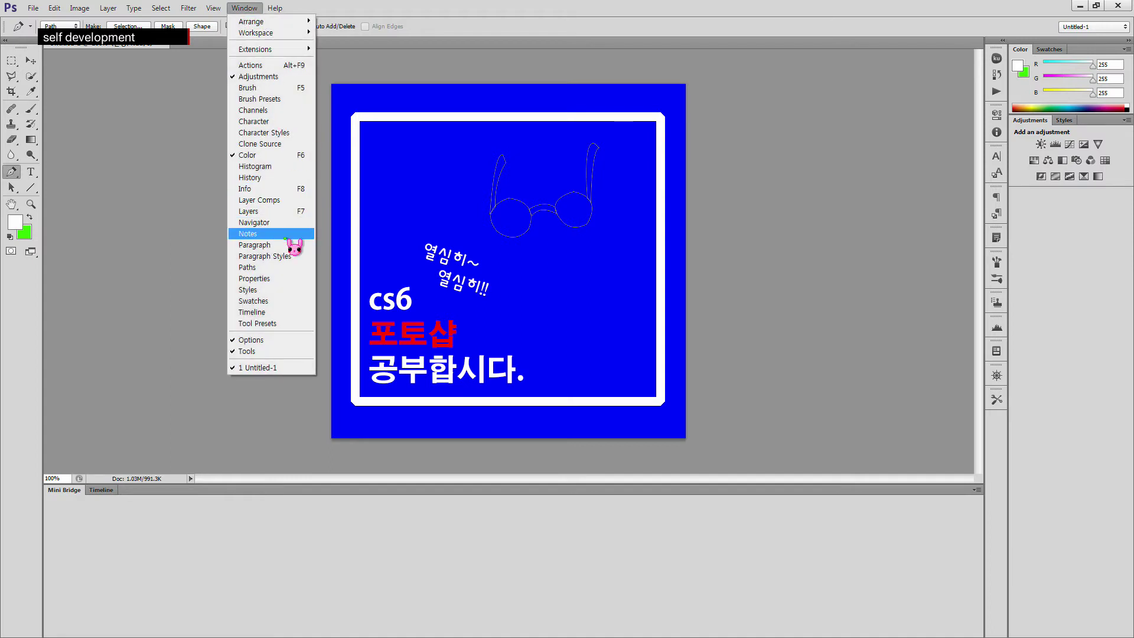
{"action": "left_click", "coordinate": [277, 267]}
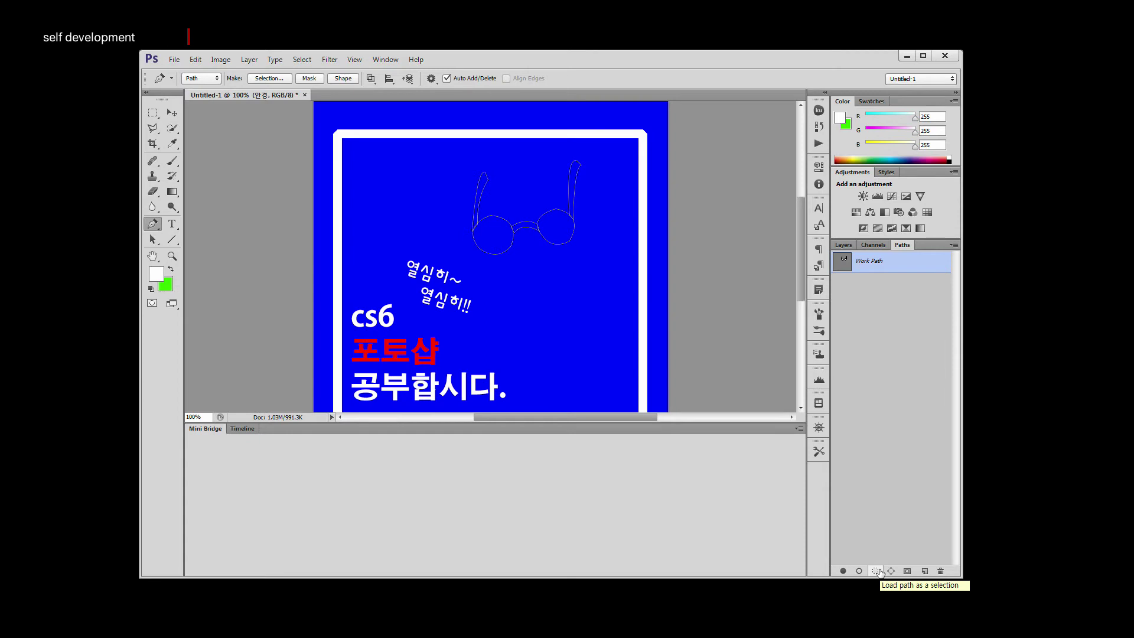
{"action": "left_click", "coordinate": [877, 571]}
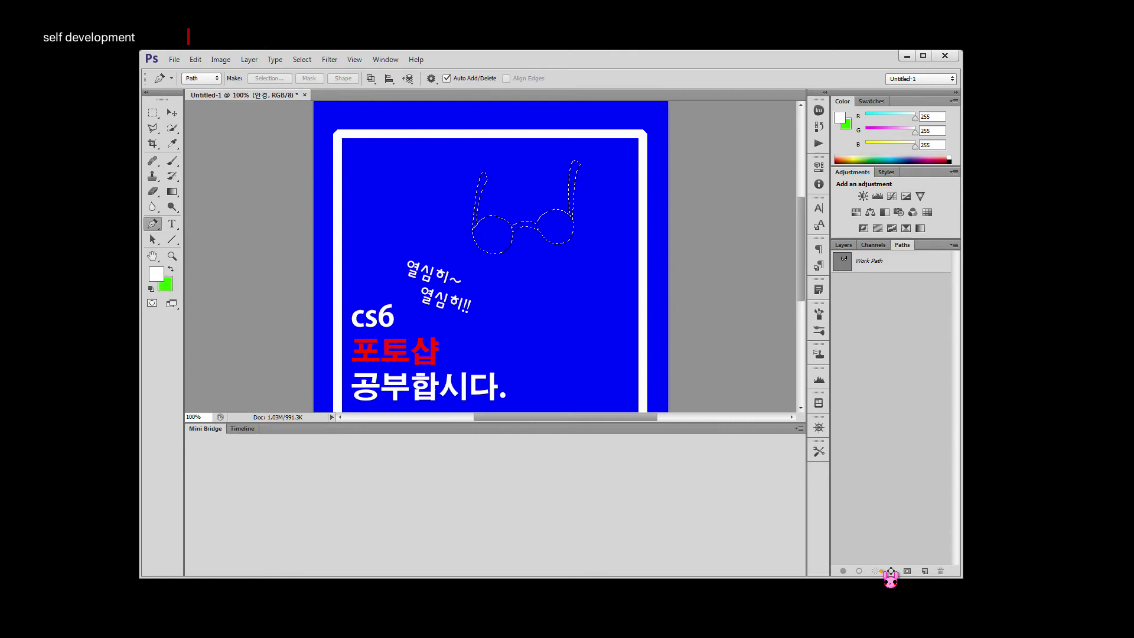
Undo the last selection change and try to save the glasses-shaped Work Path under a name
{"action": "key", "text": "ctrl+z"}
{"action": "left_click", "coordinate": [844, 245]}
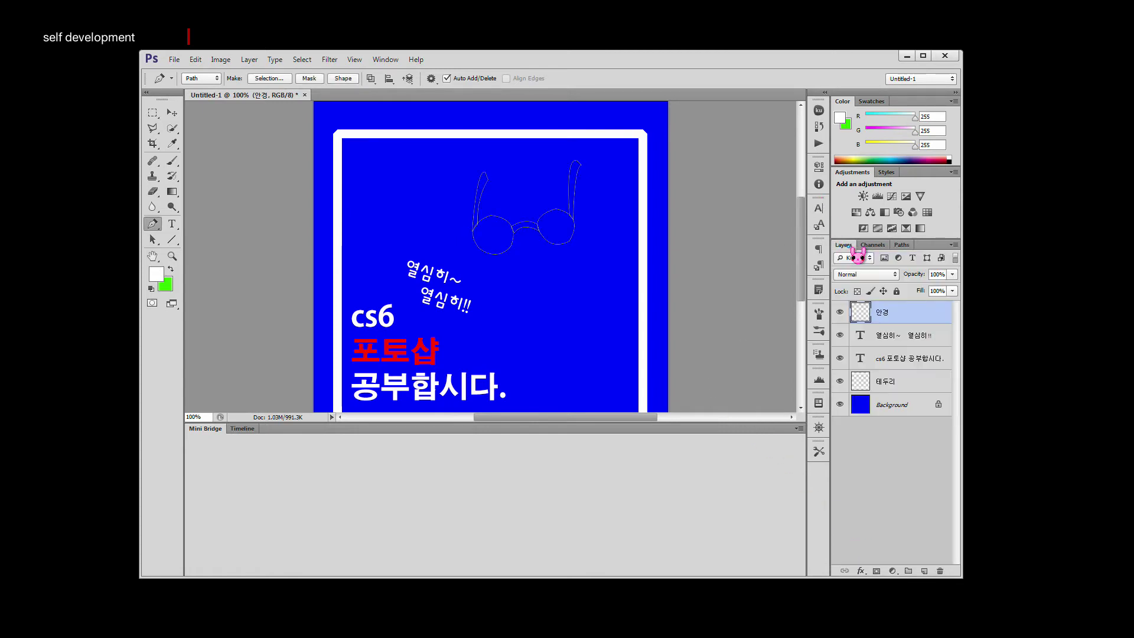
{"action": "left_click", "coordinate": [861, 313], "text": "ctrl"}
{"action": "left_click", "coordinate": [540, 243]}
{"action": "left_click", "coordinate": [903, 245]}
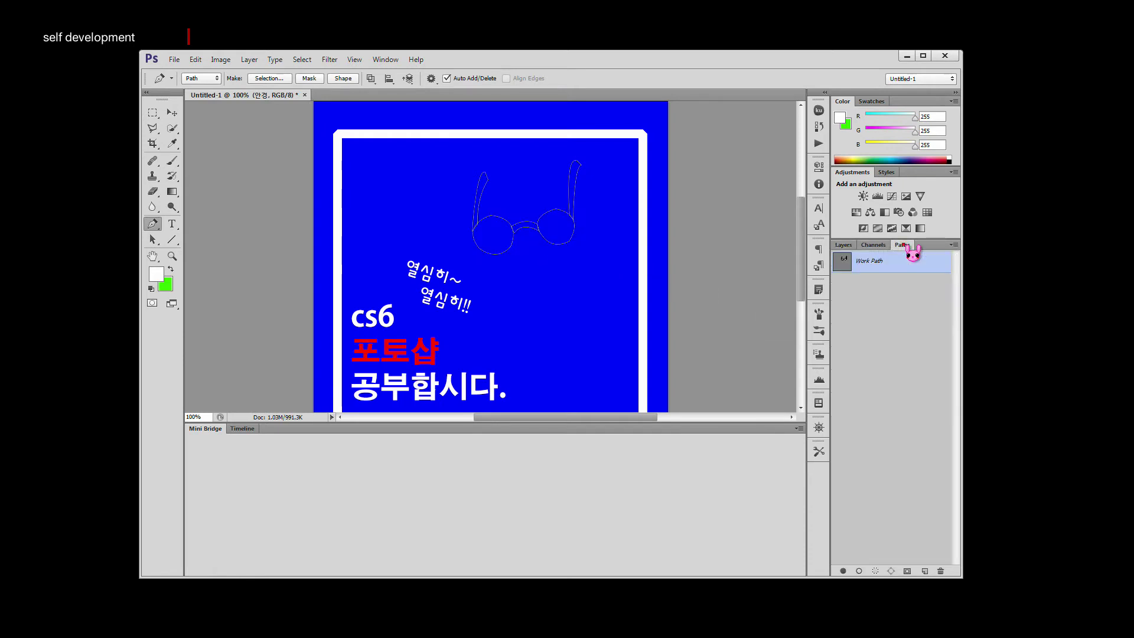
{"action": "double_click", "coordinate": [841, 263]}
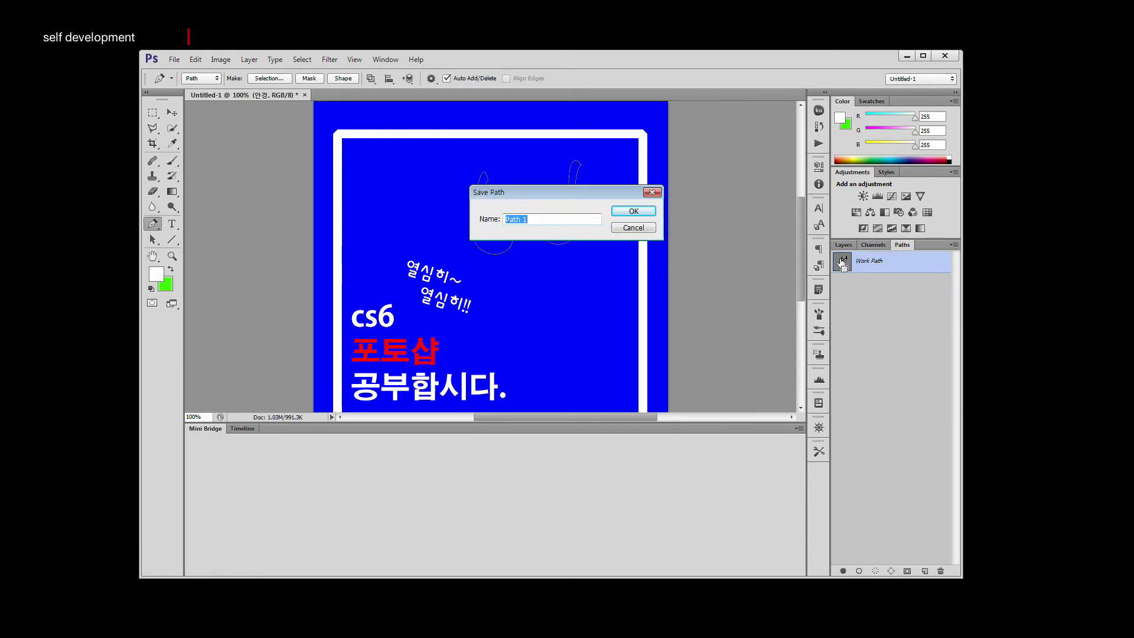
{"action": "left_click", "coordinate": [643, 227]}
Load the glasses-shaped Work Path as a selection, display the layers and deselect it
{"action": "left_click", "coordinate": [840, 264], "text": "ctrl"}
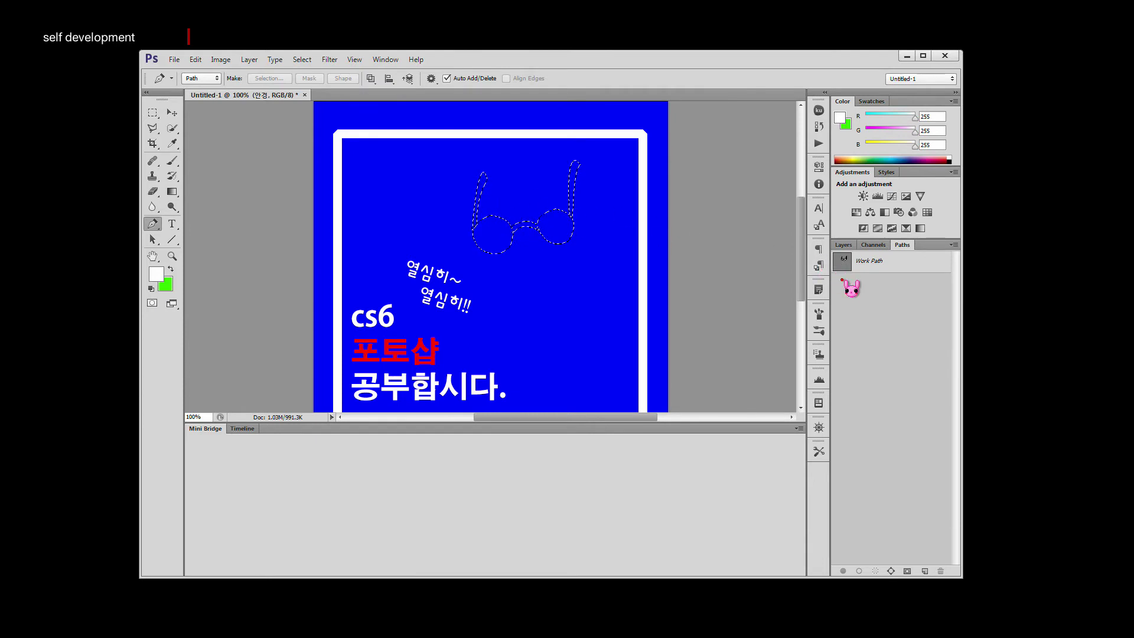
{"action": "key", "text": "ctrl+z"}
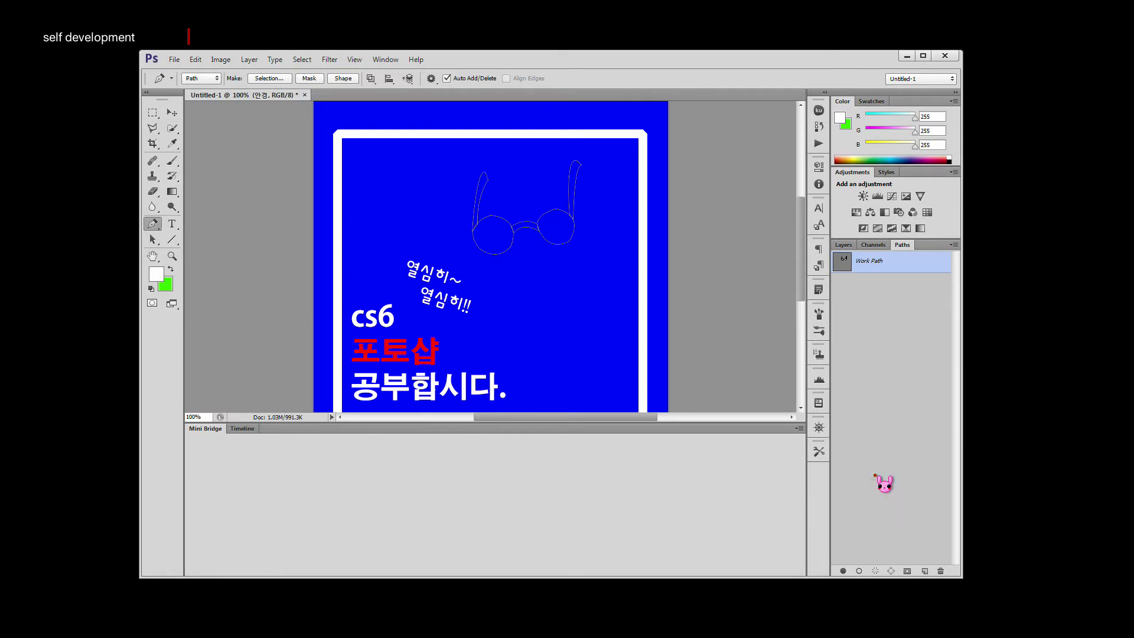
{"action": "left_click", "coordinate": [843, 265], "text": "ctrl"}
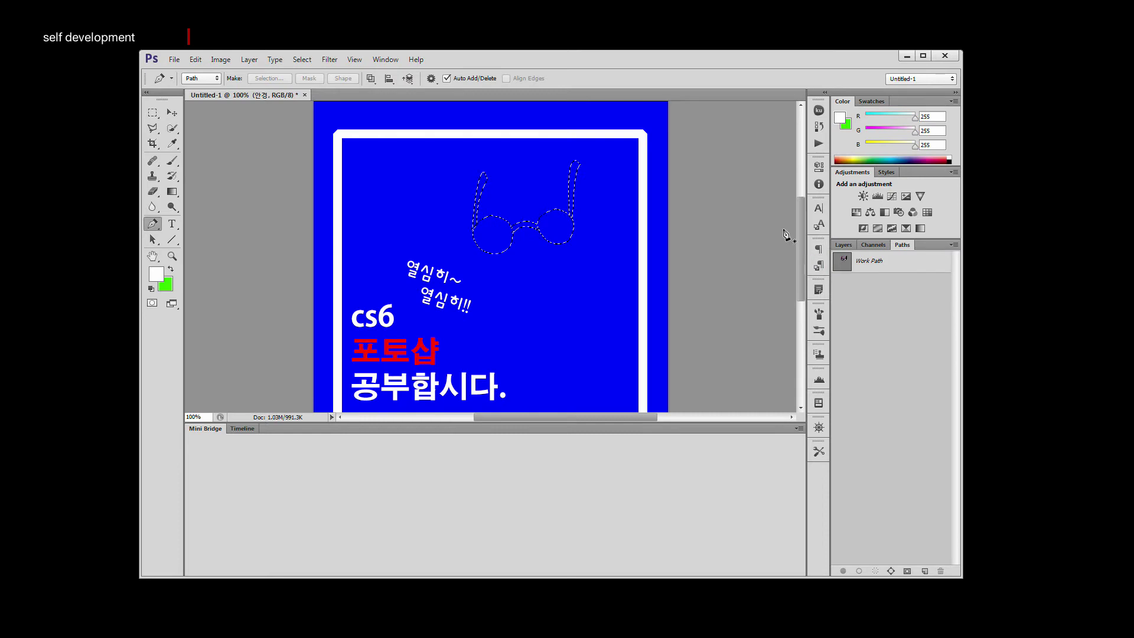
{"action": "left_click", "coordinate": [171, 113]}
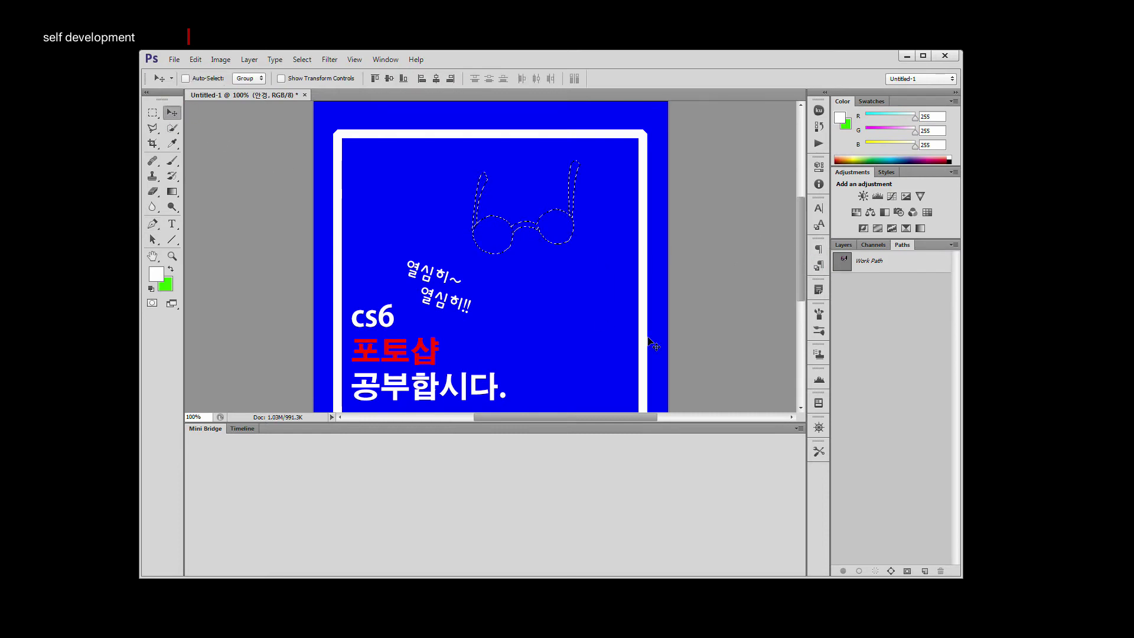
{"action": "left_click", "coordinate": [855, 244]}
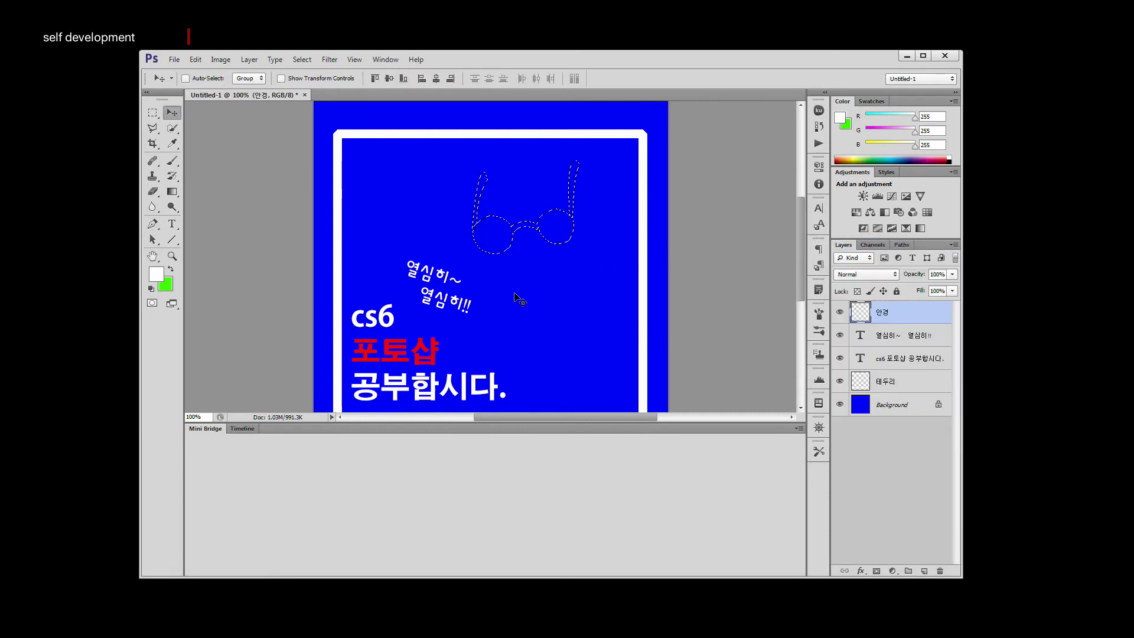
{"action": "key", "text": "ctrl+d"}
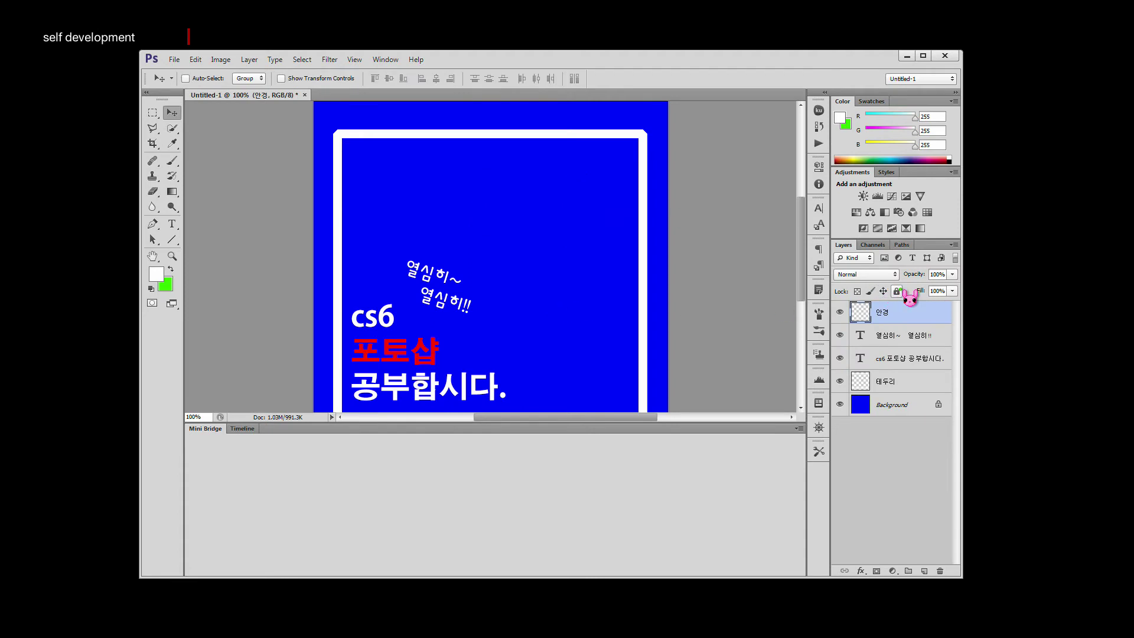
Reload the selection from the Work Path's thumbnail, return to the layer list and clear the selection
{"action": "left_click", "coordinate": [904, 245]}
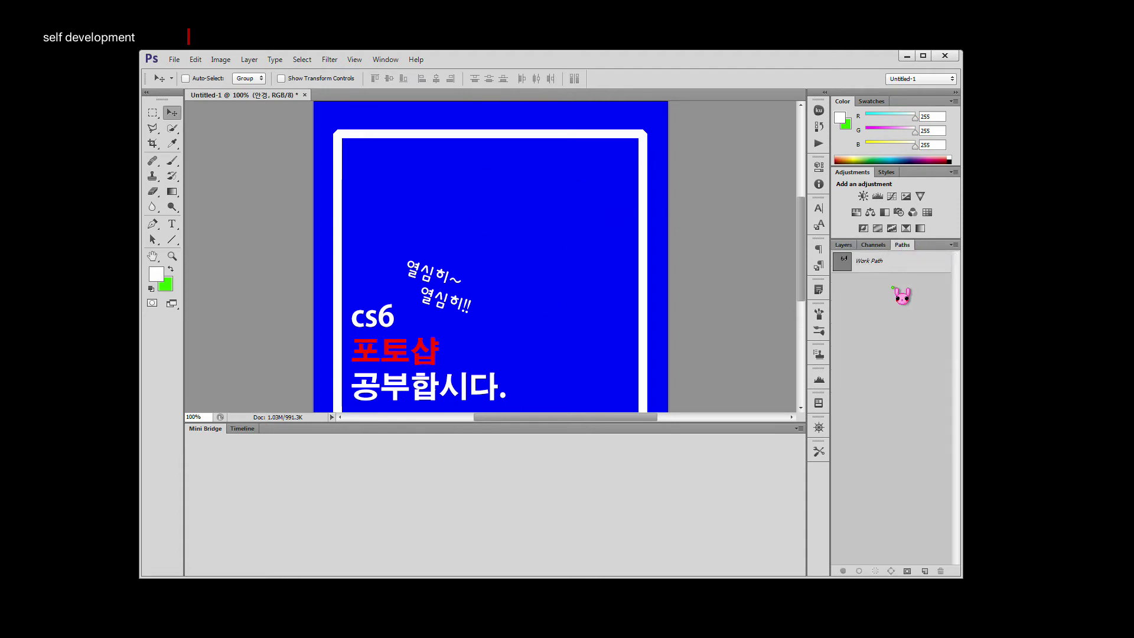
{"action": "left_click", "coordinate": [851, 257], "text": "ctrl"}
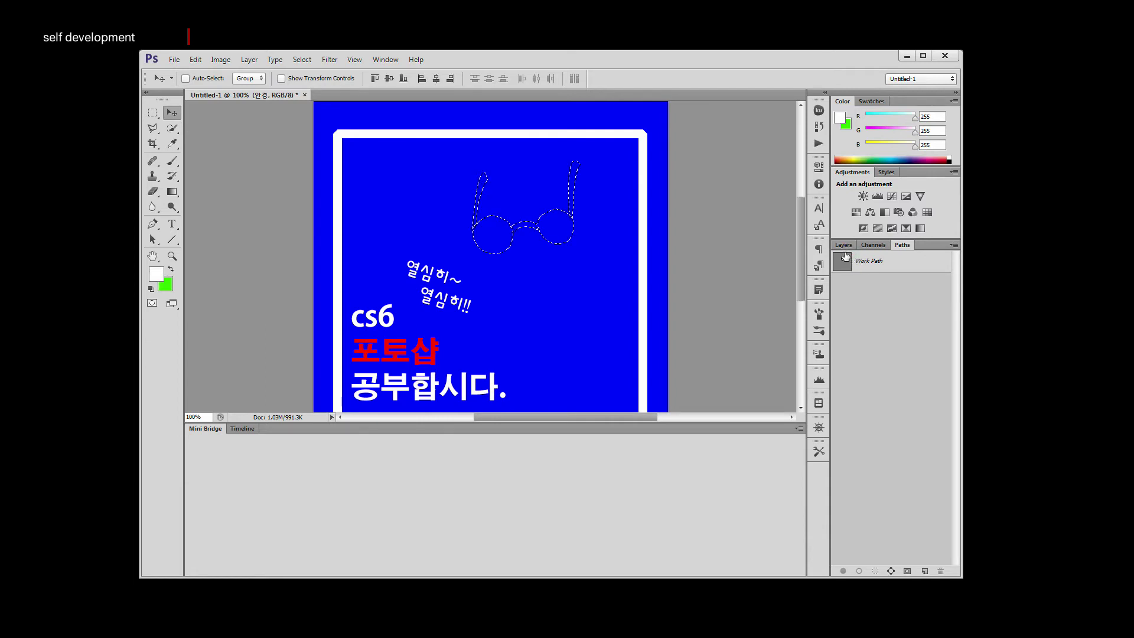
{"action": "left_click", "coordinate": [843, 244]}
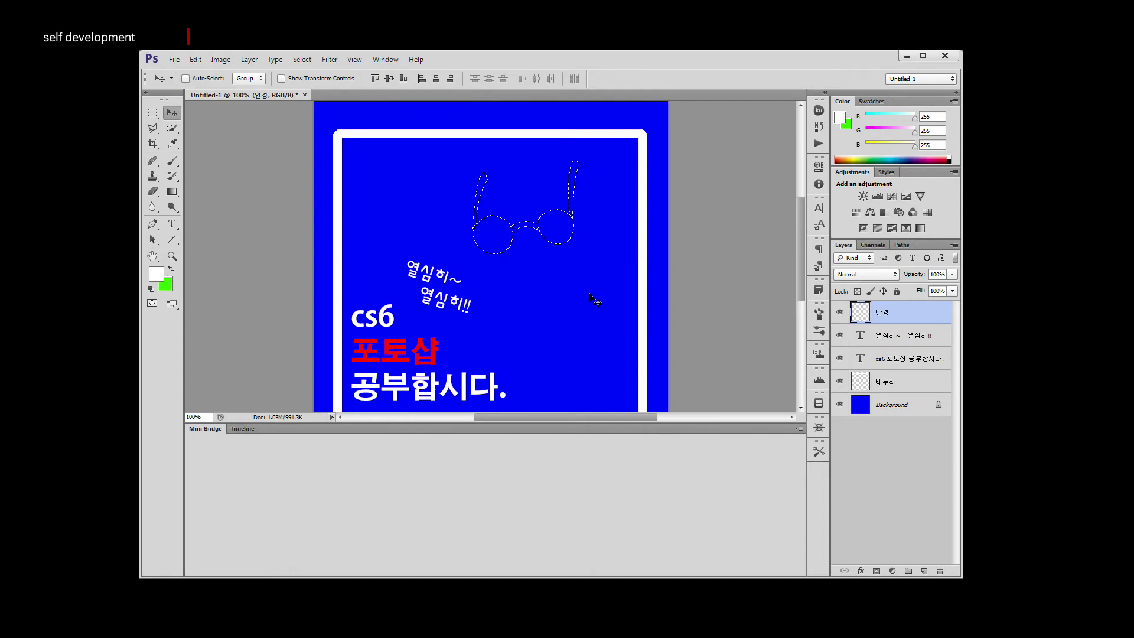
{"action": "key", "text": "ctrl+d"}
Activate the Work Path of the glasses and convert it into a selection with the Load path as a selection command
{"action": "left_click", "coordinate": [902, 245]}
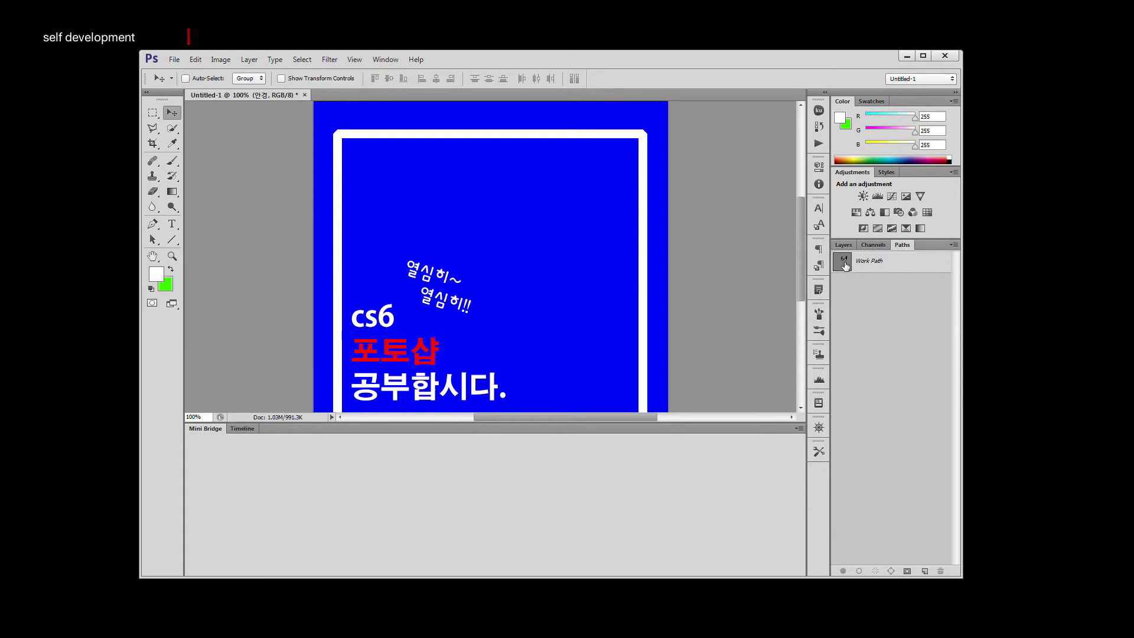
{"action": "left_click_drag", "start_coordinate": [845, 266], "coordinate": [868, 257]}
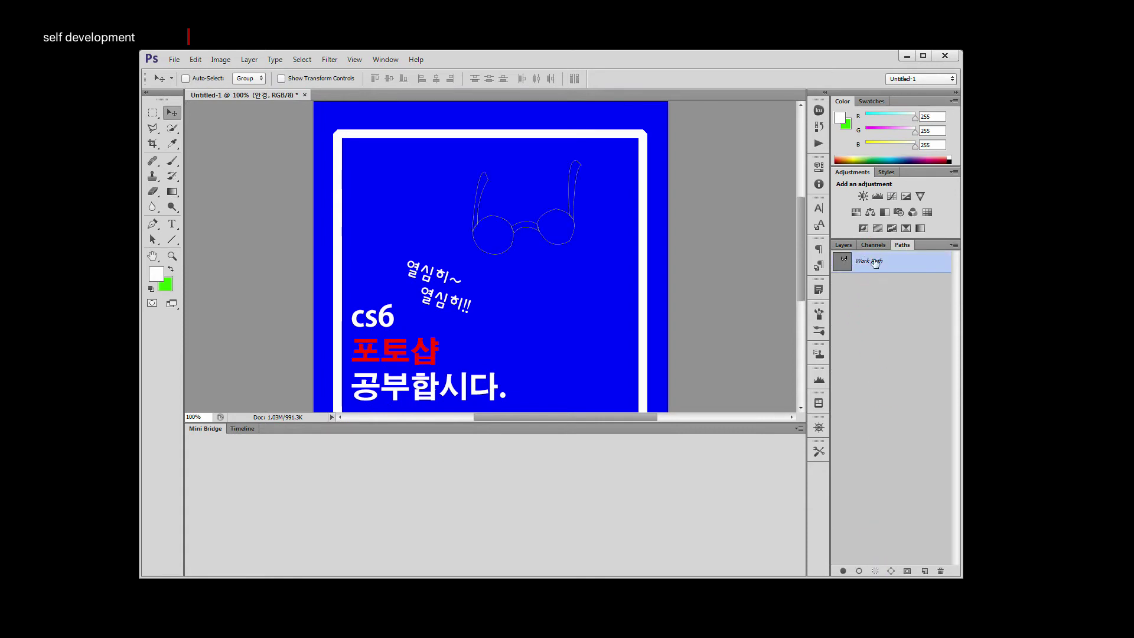
{"action": "left_click", "coordinate": [874, 244]}
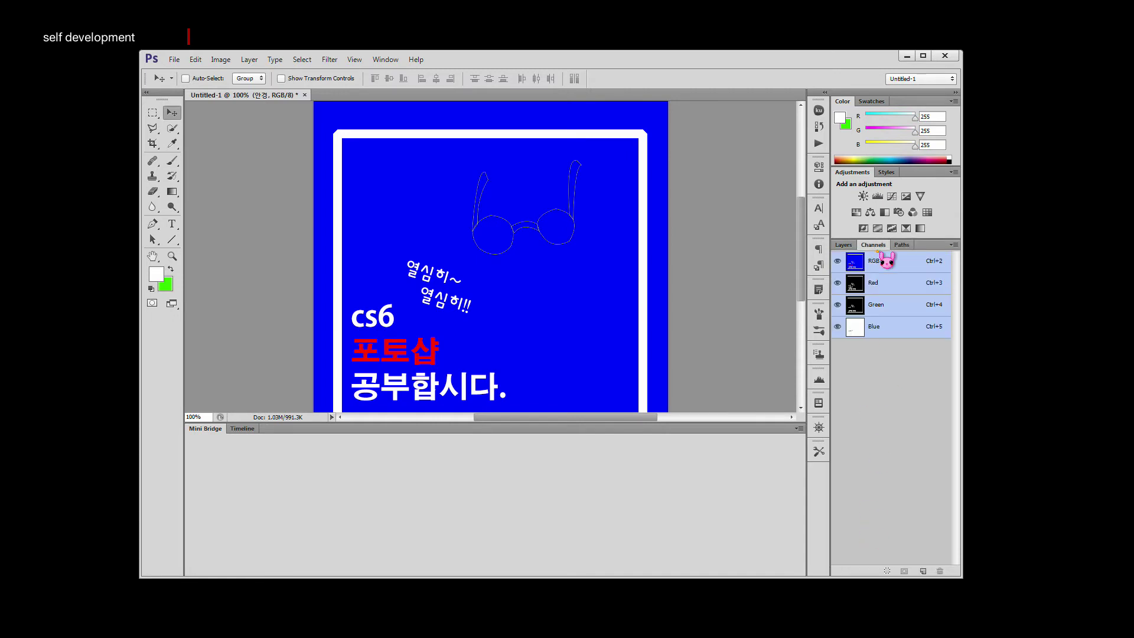
{"action": "left_click", "coordinate": [902, 244]}
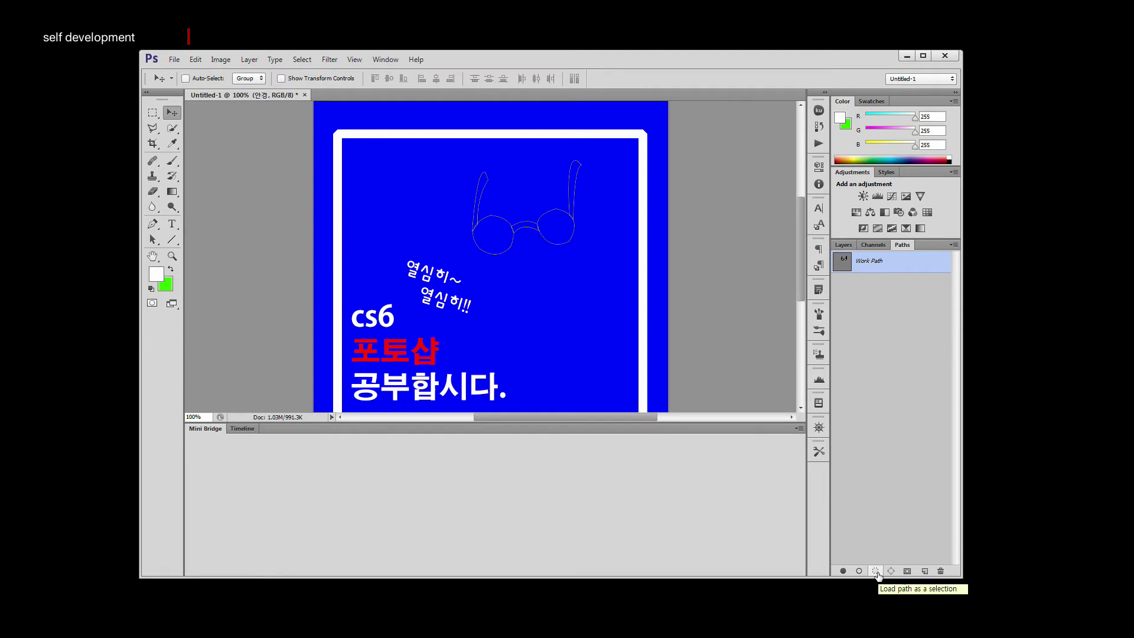
{"action": "left_click", "coordinate": [876, 571]}
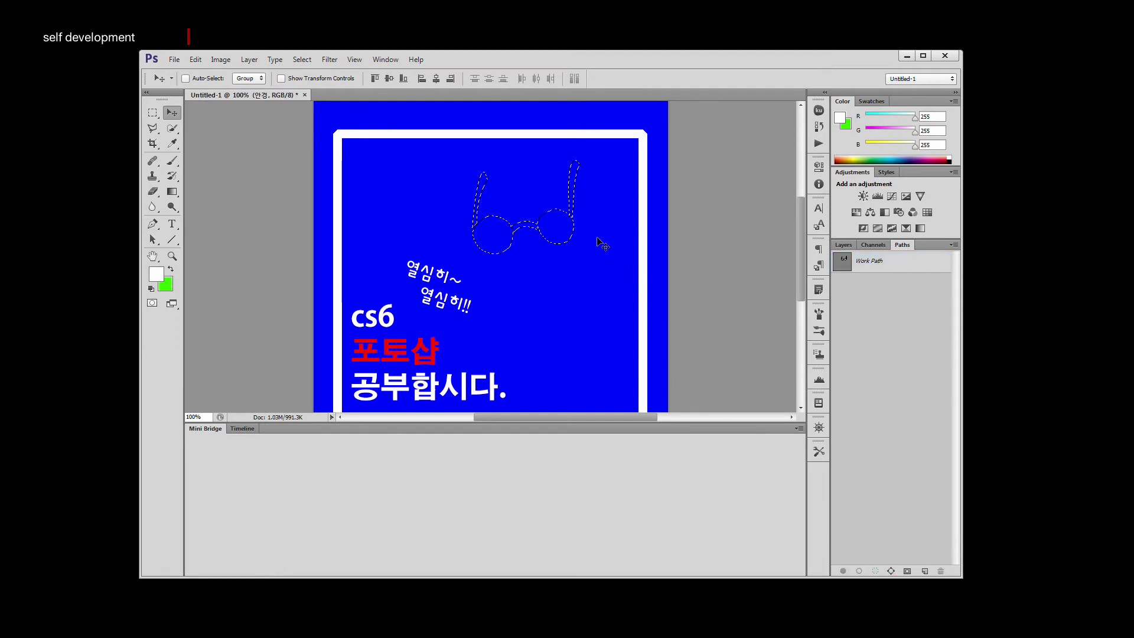
Fill the glasses selection with the white Foreground Color in Normal mode at 100% opacity, and deselect it
{"action": "double_click", "coordinate": [688, 64]}
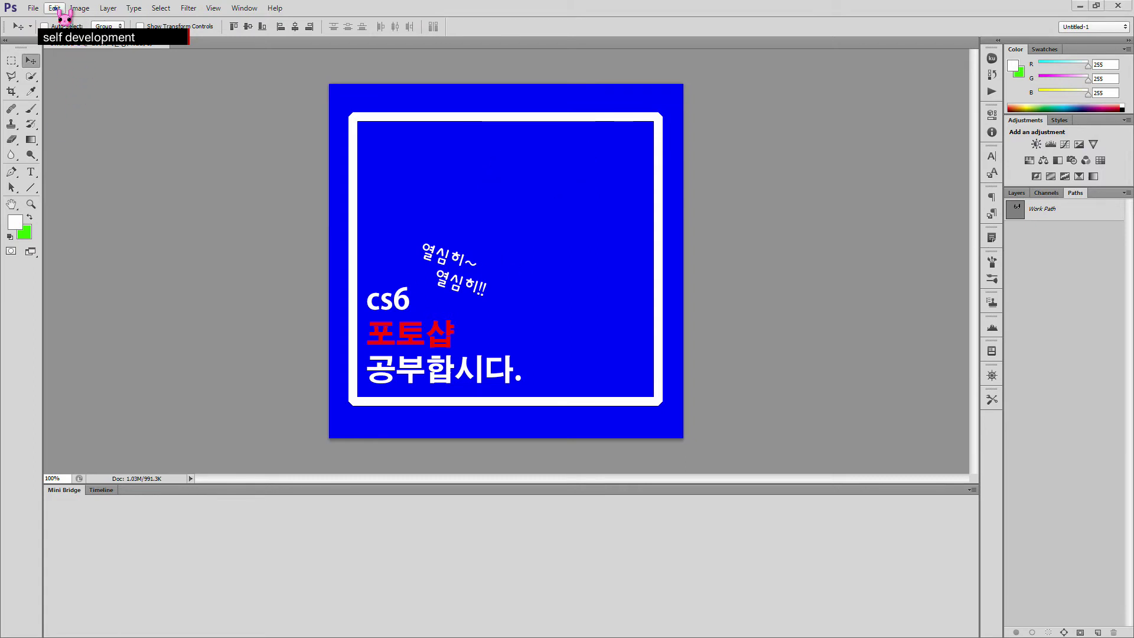
{"action": "left_click", "coordinate": [57, 8]}
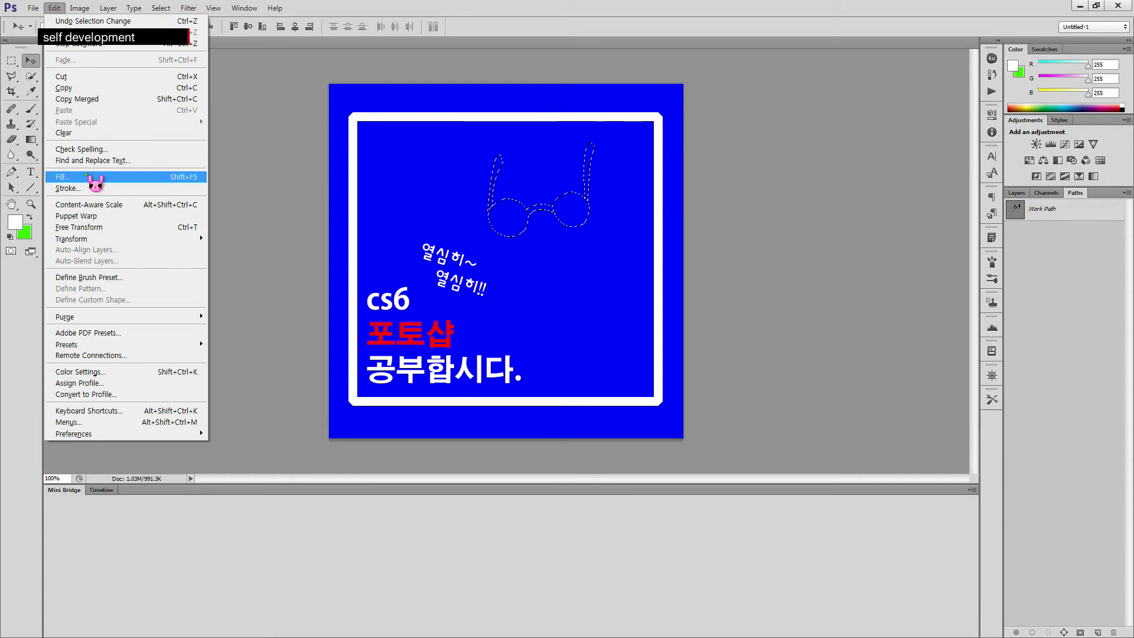
{"action": "left_click", "coordinate": [87, 177]}
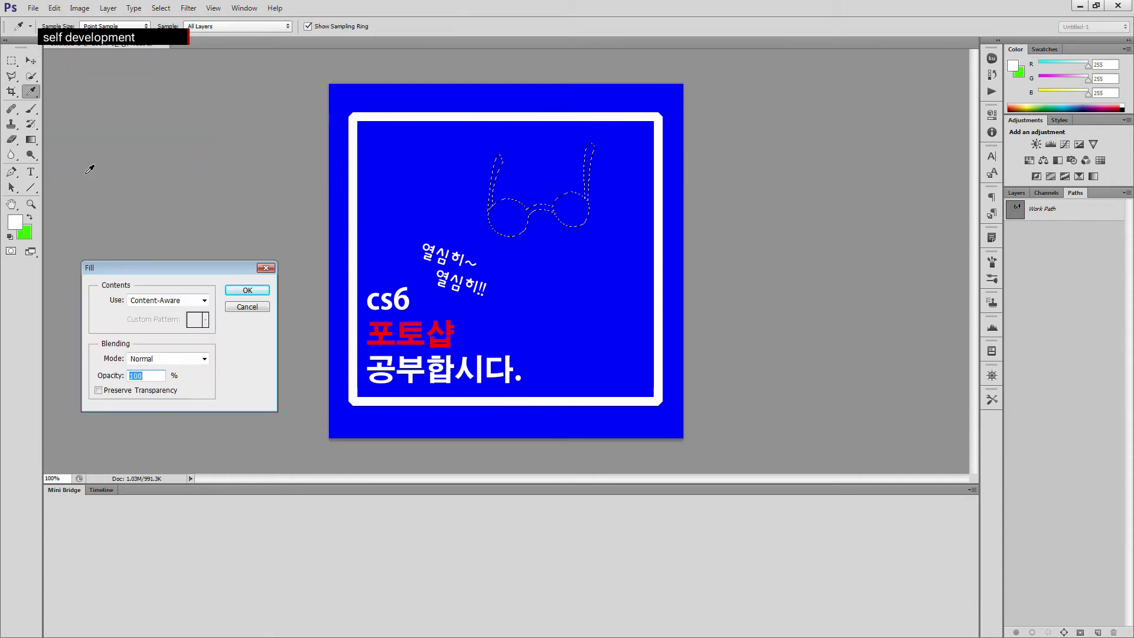
{"action": "left_click", "coordinate": [205, 300]}
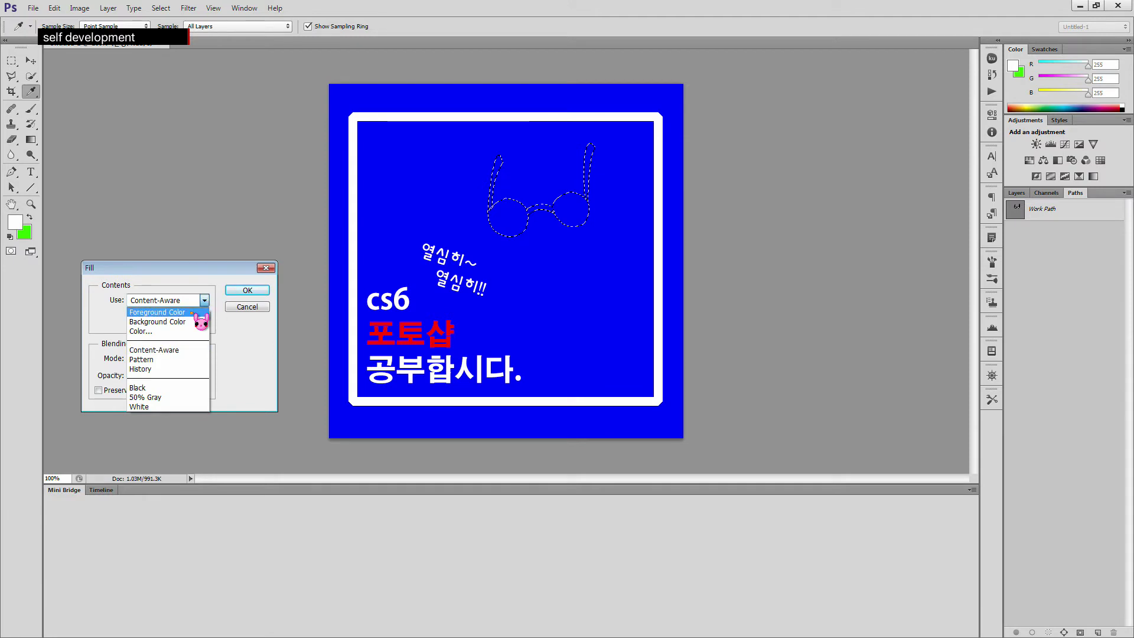
{"action": "left_click", "coordinate": [192, 312]}
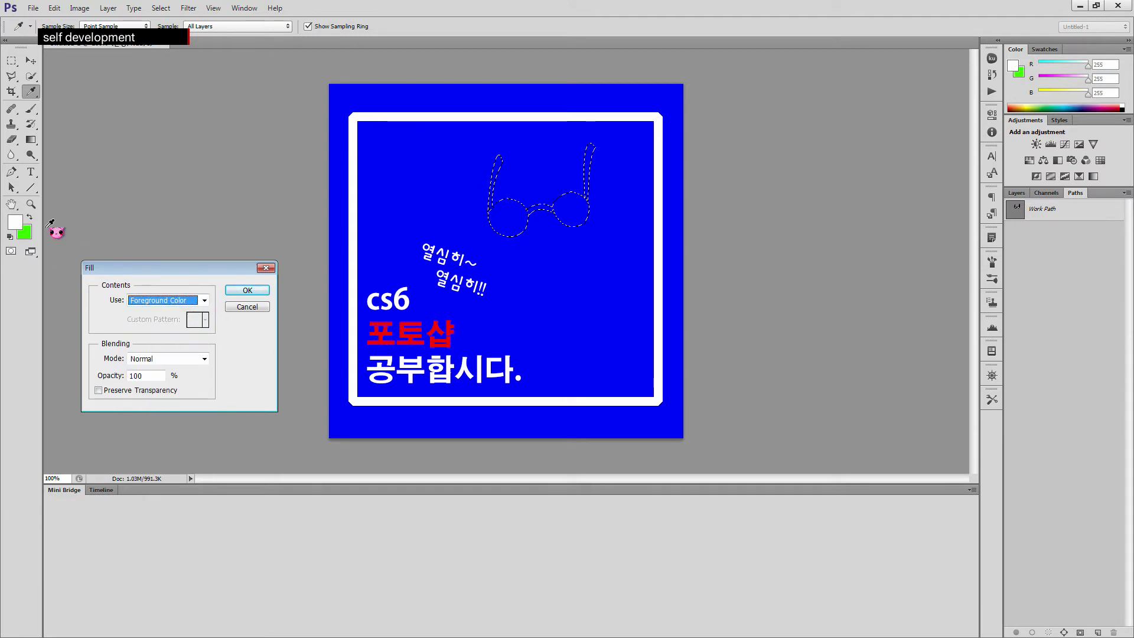
{"action": "left_click", "coordinate": [243, 291]}
{"action": "key", "text": "v"}
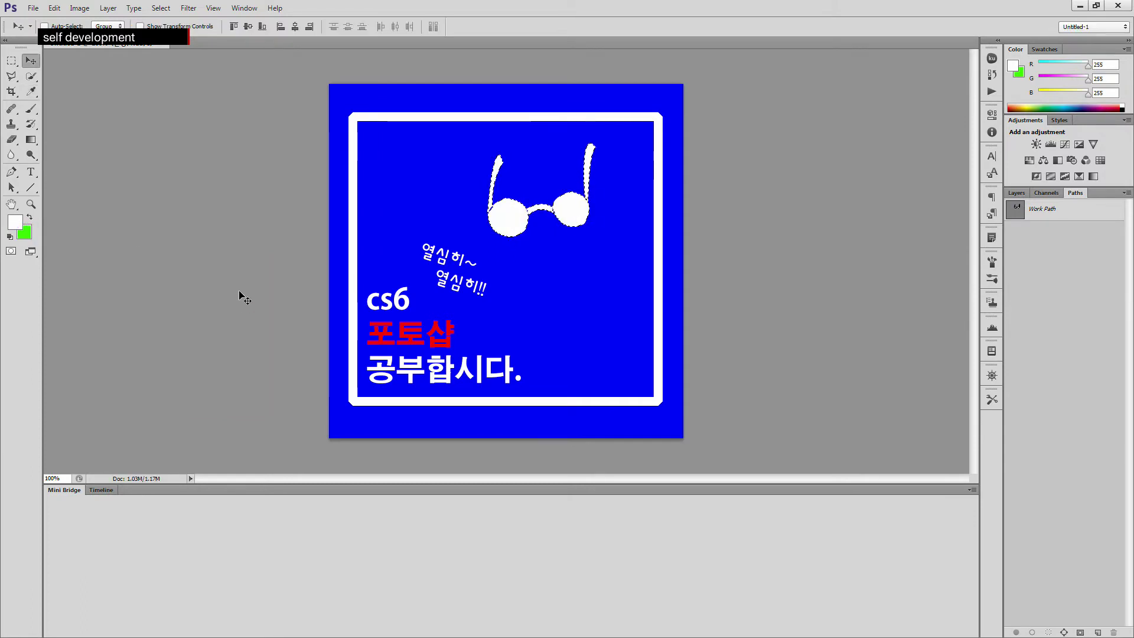
{"action": "key", "text": "ctrl+d"}
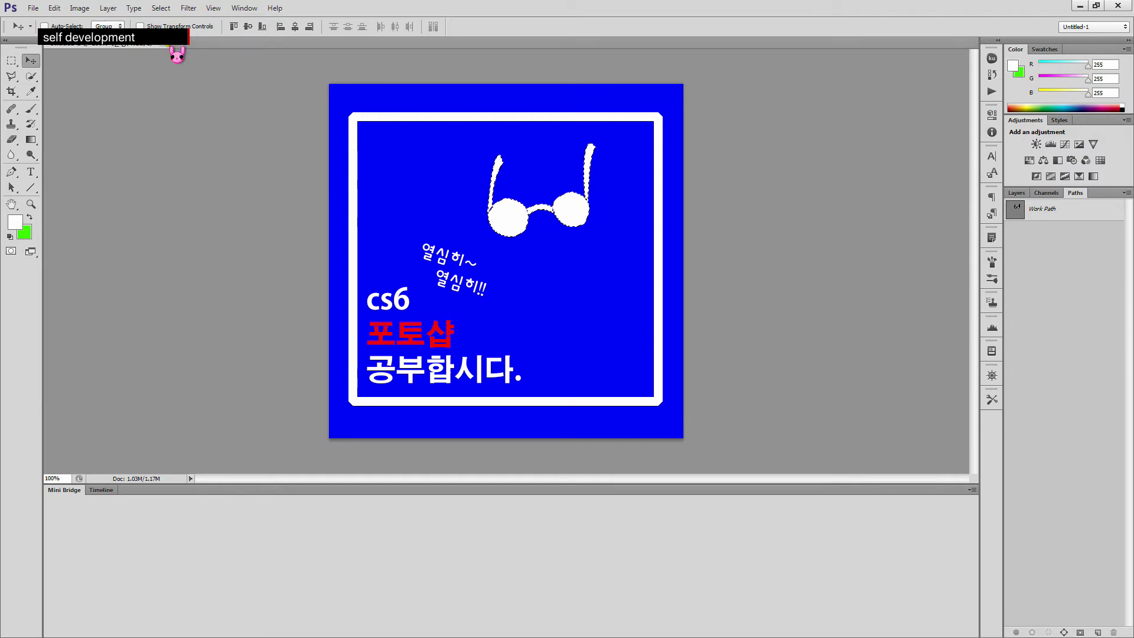
{"action": "key", "text": "ctrl+d"}
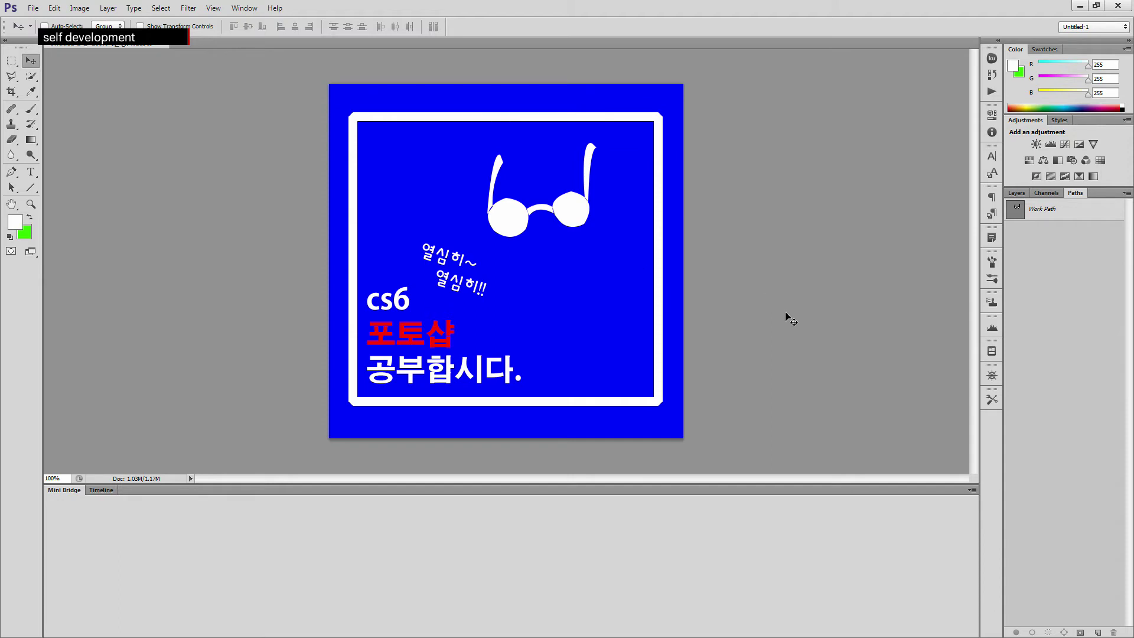
Close the Untitled-1 document without saving its changes
{"action": "left_click", "coordinate": [167, 44]}
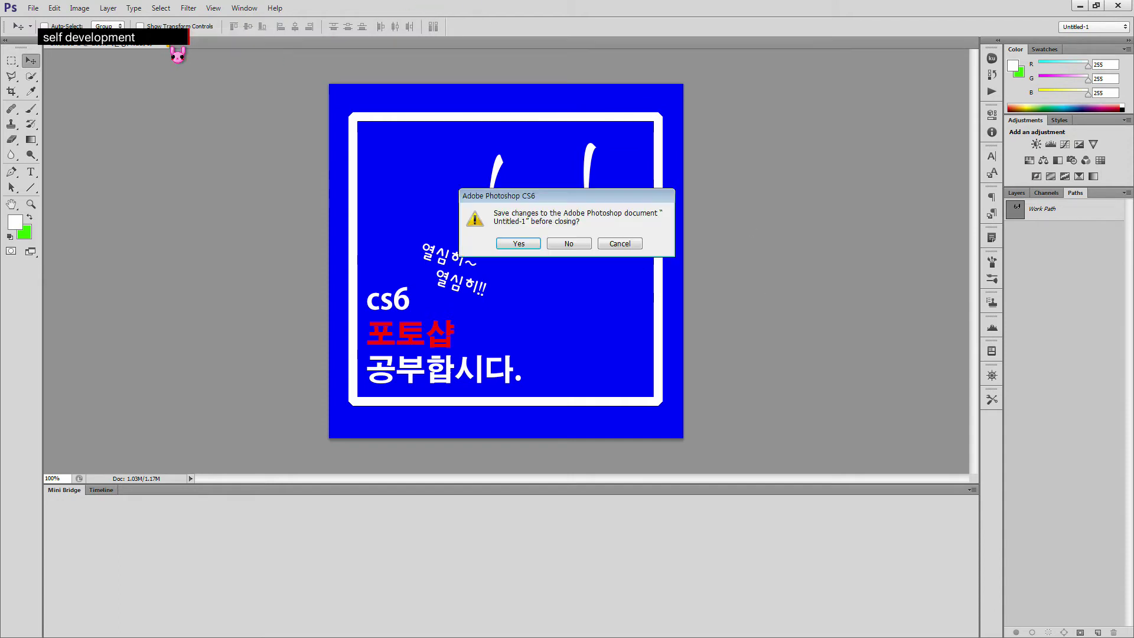
{"action": "left_click", "coordinate": [588, 243]}
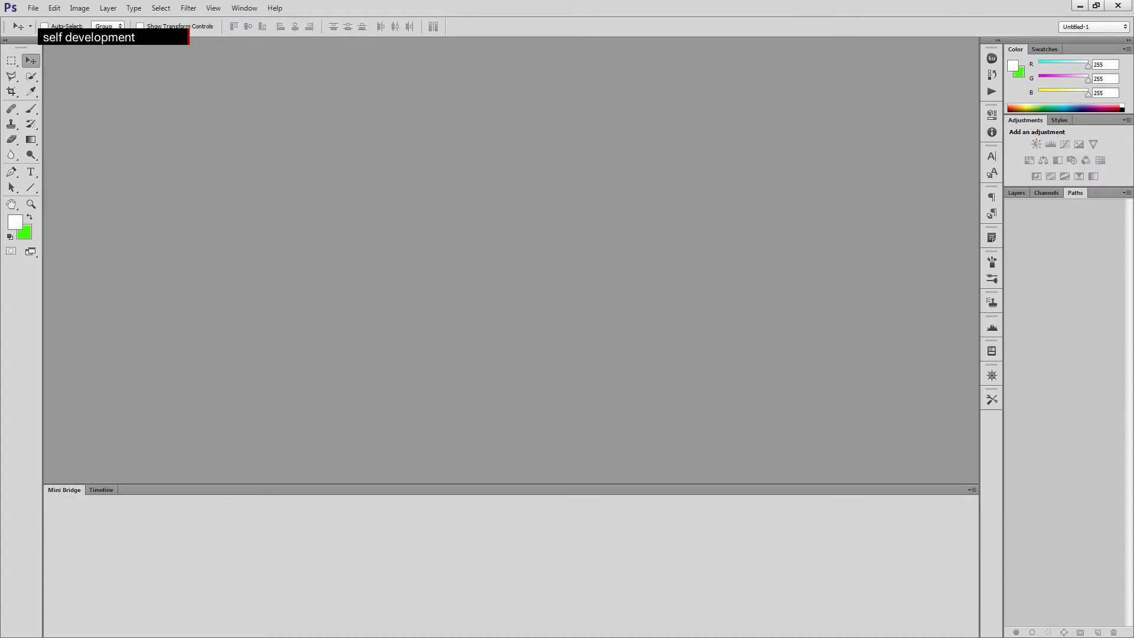
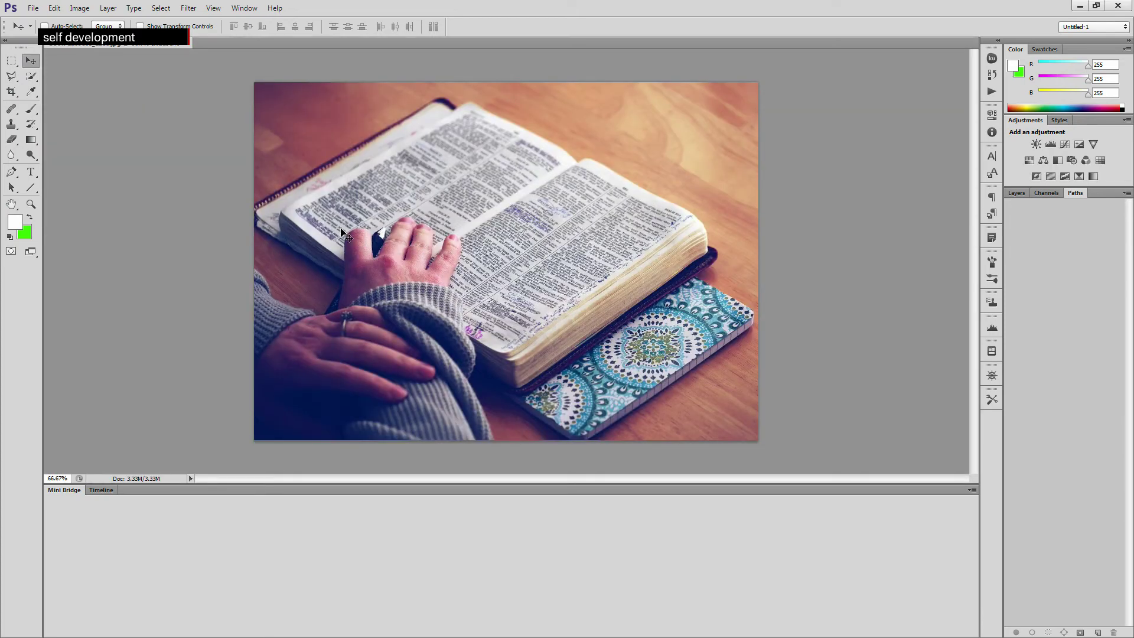
Bring up the dialog for opening a file and dismiss it without choosing an image
{"action": "key", "text": "ctrl+o"}
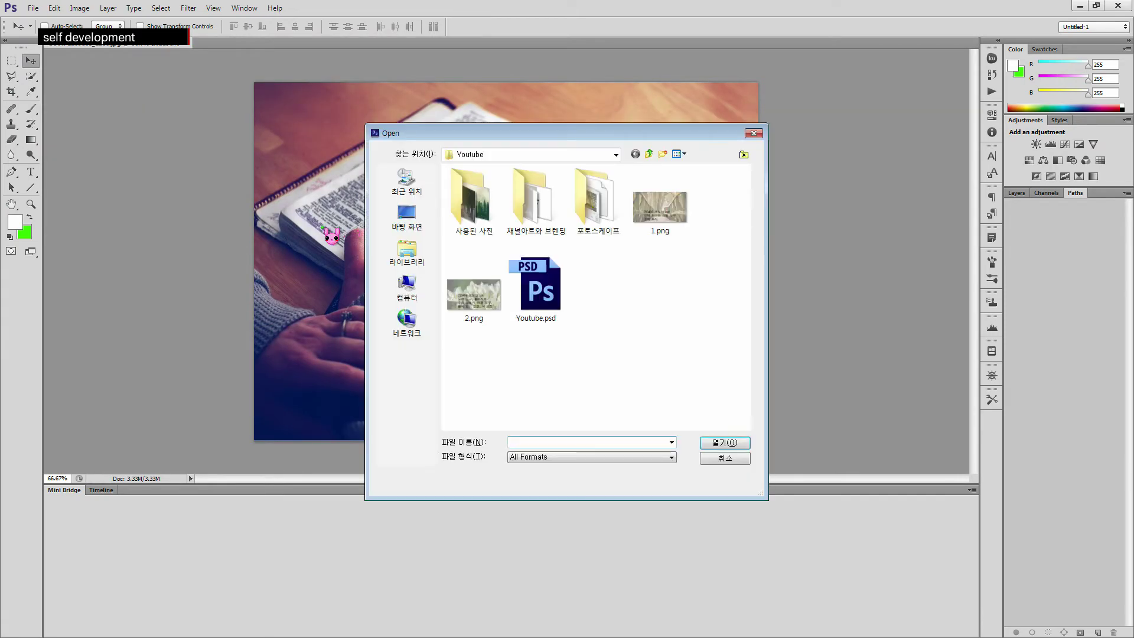
{"action": "left_click", "coordinate": [753, 133]}
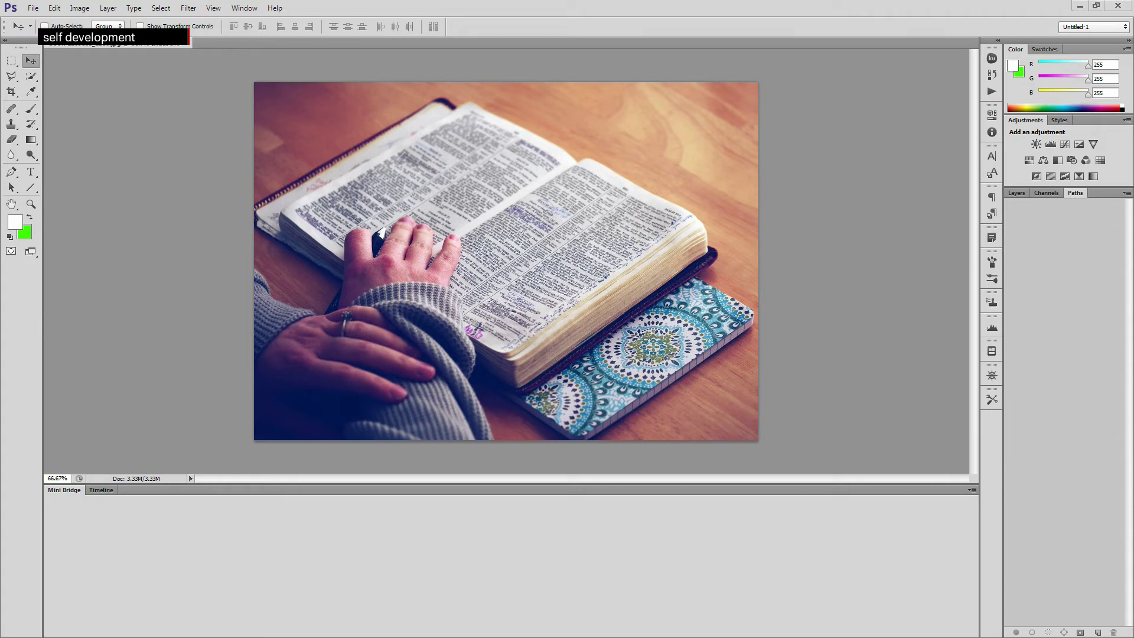
Add a new empty layer above the book photo's Background and set the foreground color to black (000000)
{"action": "left_click", "coordinate": [1021, 196]}
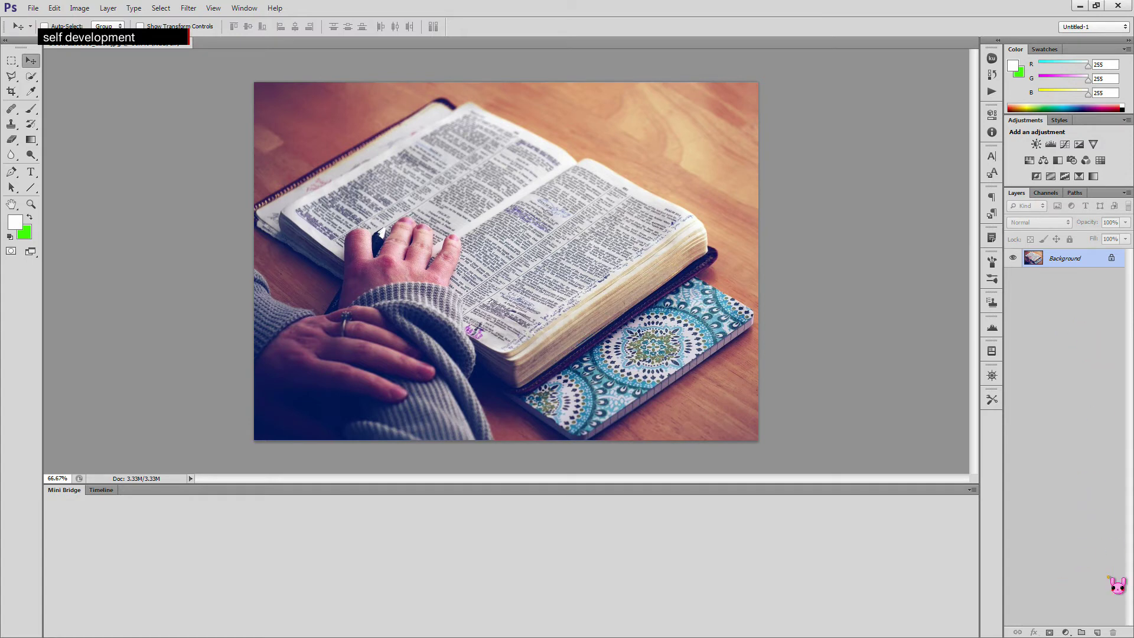
{"action": "left_click", "coordinate": [1097, 632]}
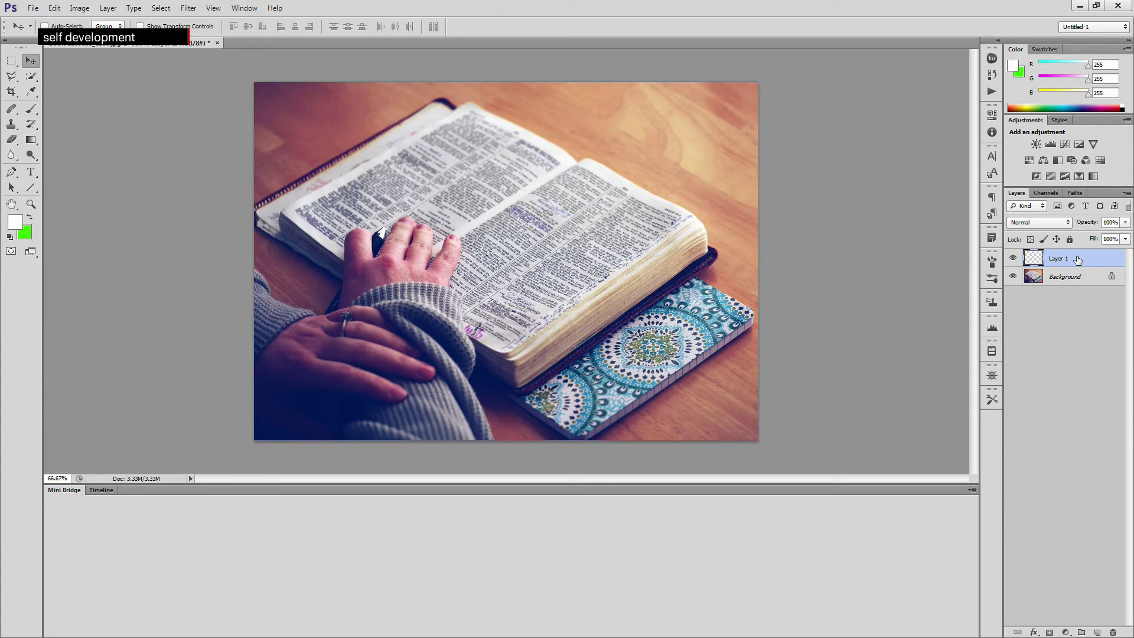
{"action": "left_click", "coordinate": [15, 223]}
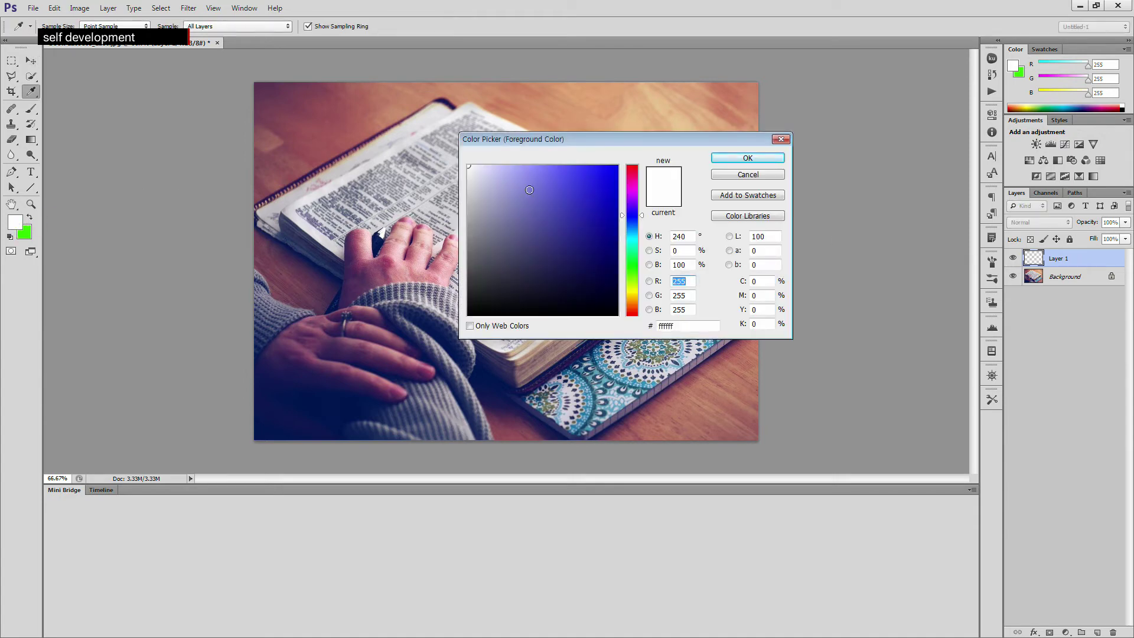
{"action": "type", "text": "0"}
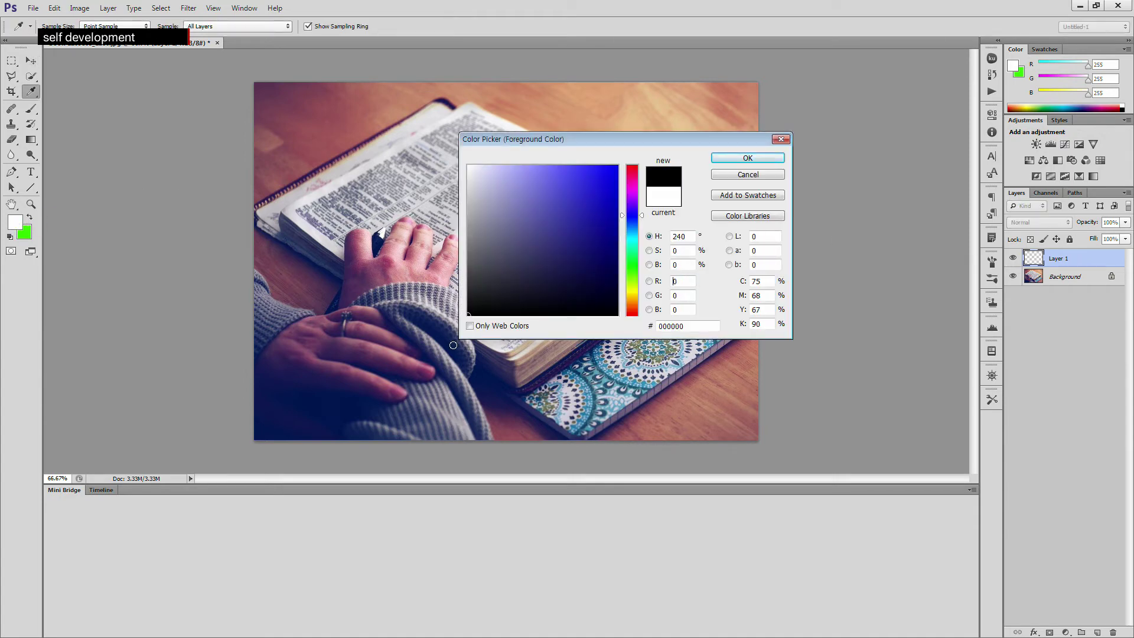
{"action": "left_click", "coordinate": [749, 158]}
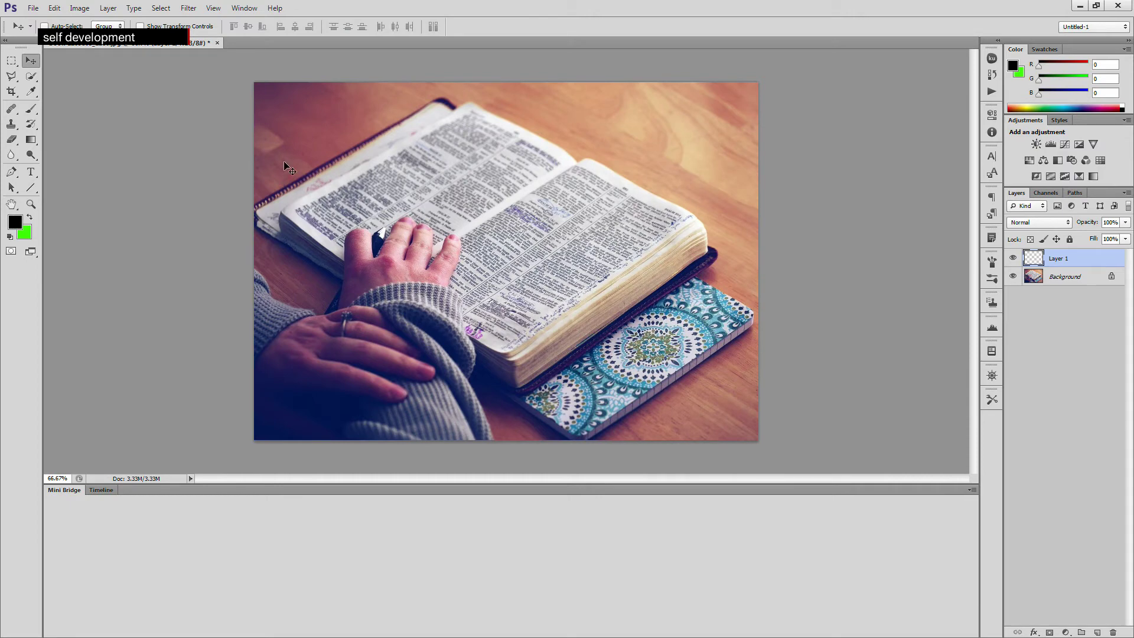
Fill the new empty layer with the black Foreground Color in Normal mode at 100% opacity, checking it with one undo and redo
{"action": "left_click", "coordinate": [55, 8]}
{"action": "left_click", "coordinate": [88, 177]}
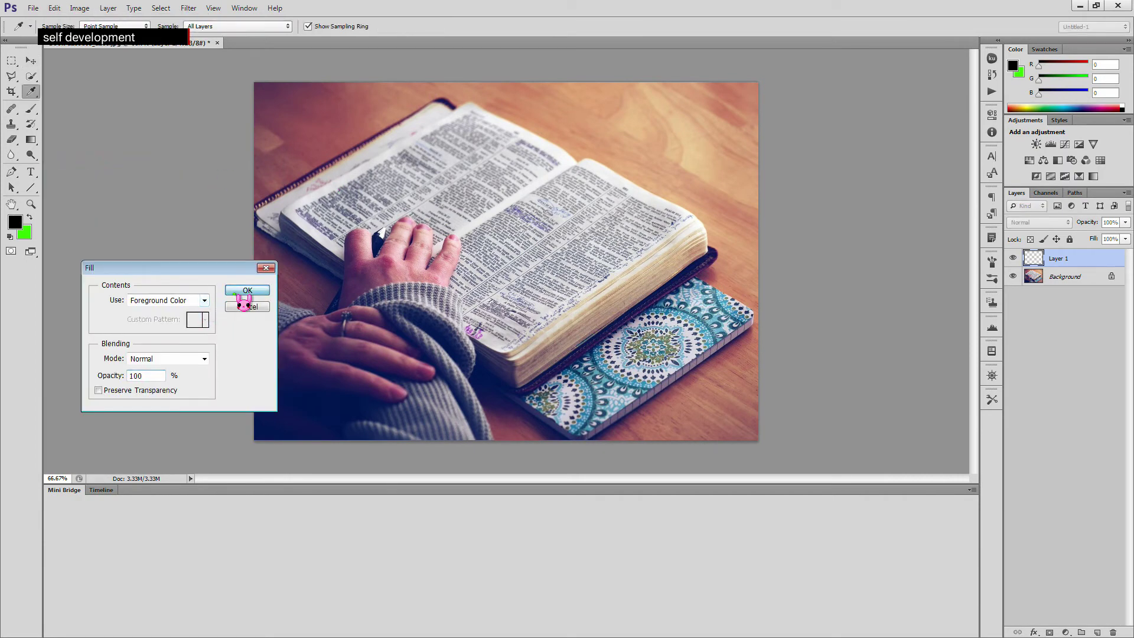
{"action": "left_click", "coordinate": [248, 290]}
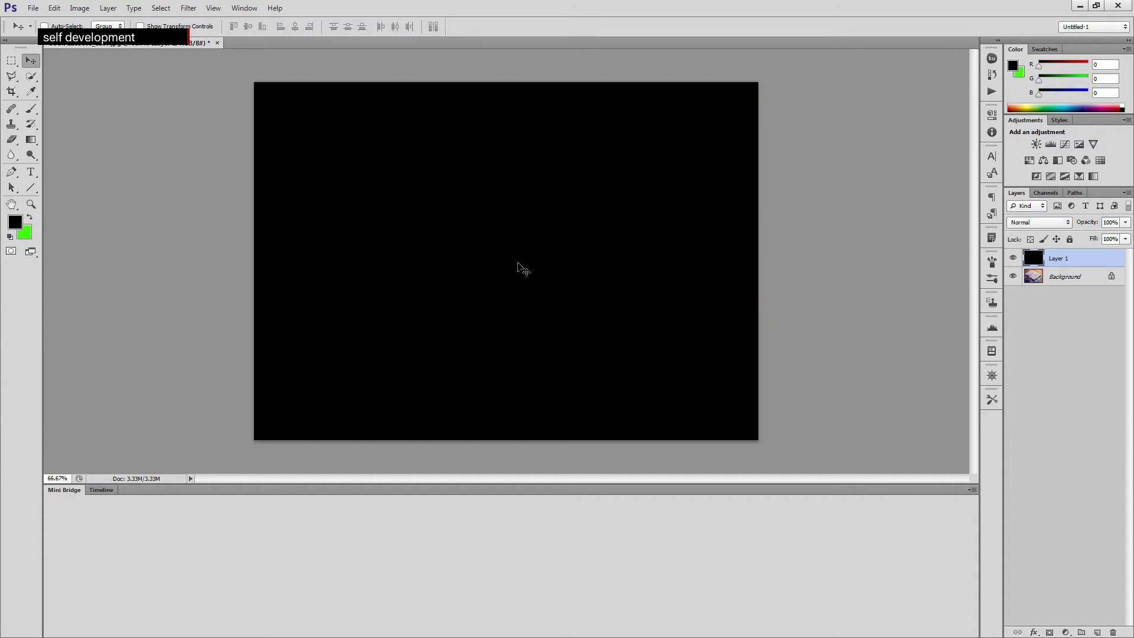
{"action": "key", "text": "ctrl+z"}
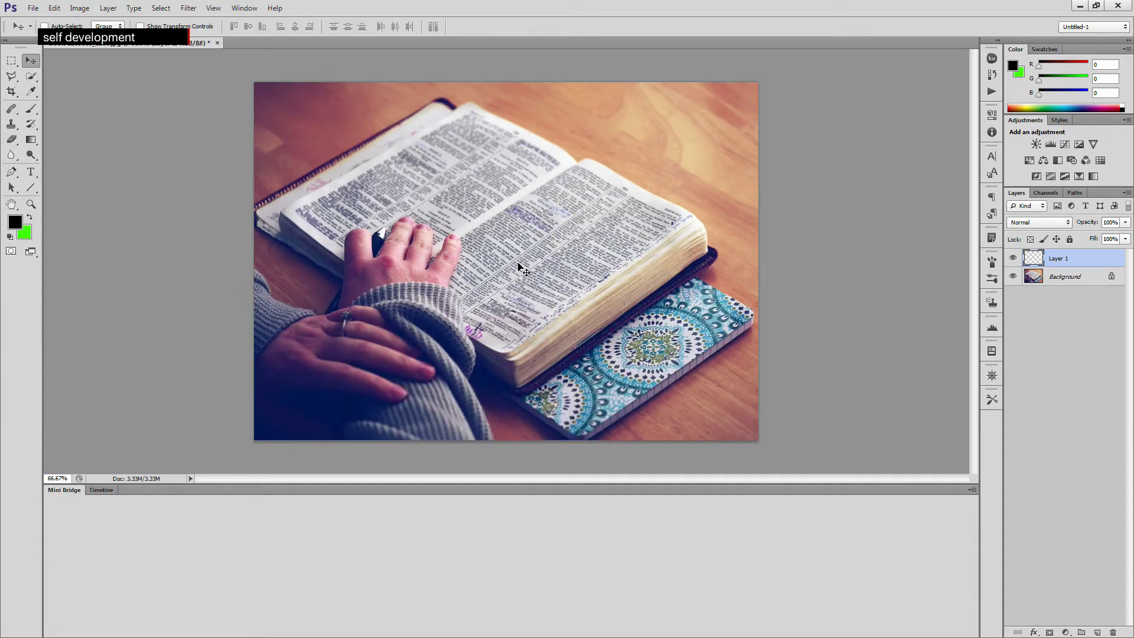
{"action": "key", "text": "ctrl+z"}
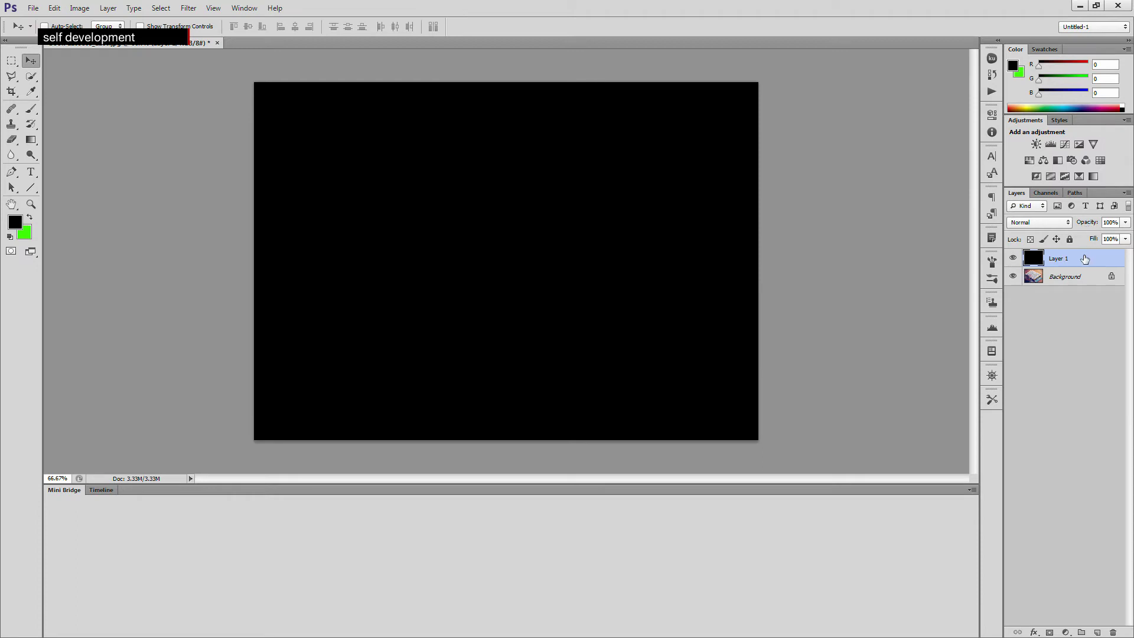
Set the black layer's opacity to 50% so the book photo is darkened
{"action": "left_click", "coordinate": [1111, 223]}
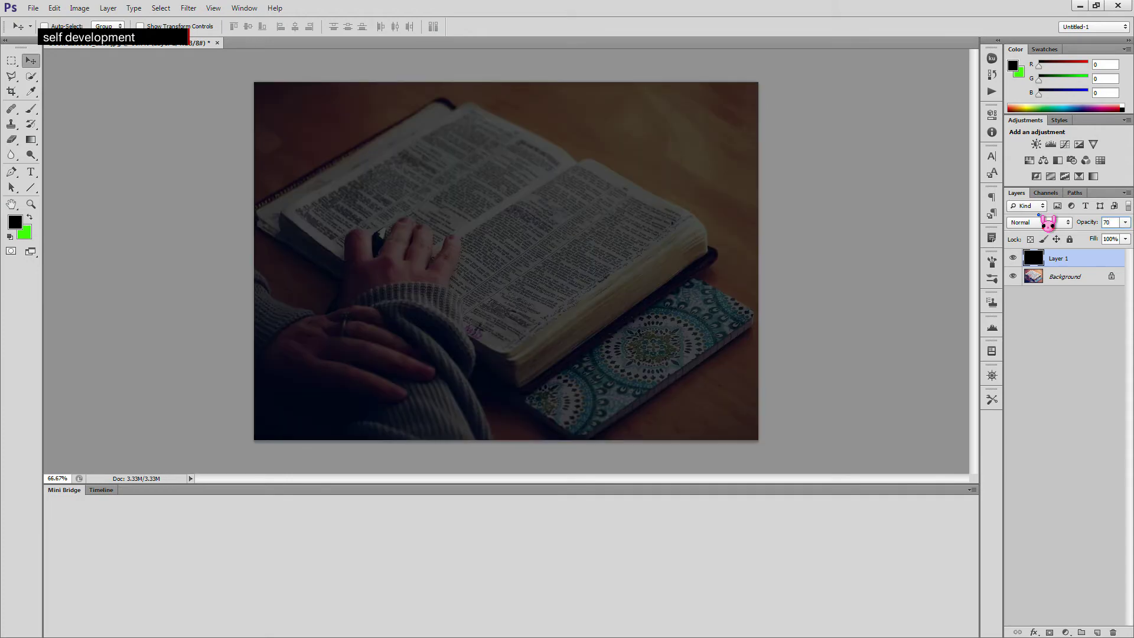
{"action": "type", "text": "50"}
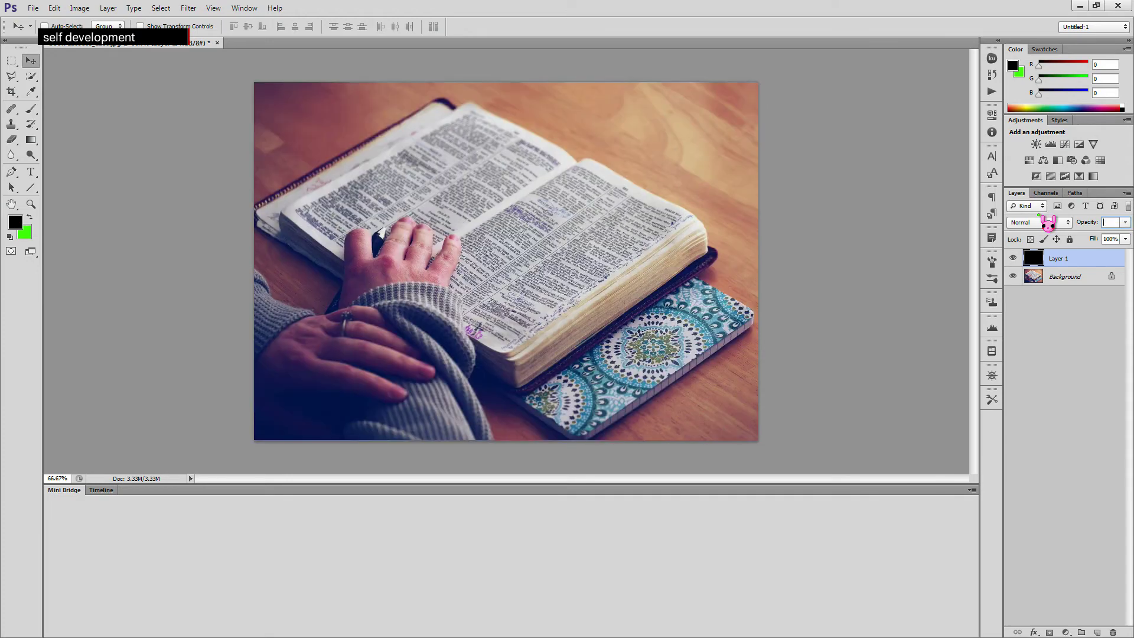
{"action": "key", "text": "Return"}
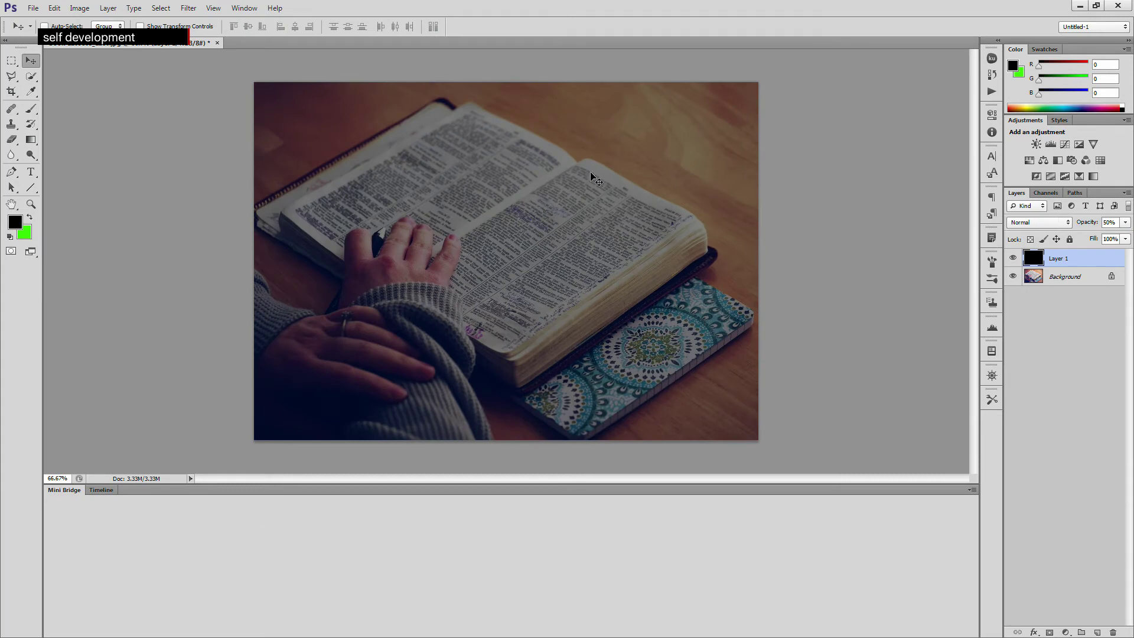
Open the History, revert to the original book-1209805_1280.jpg snapshot, and return to the Master Opacity Change state
{"action": "left_click", "coordinate": [993, 75]}
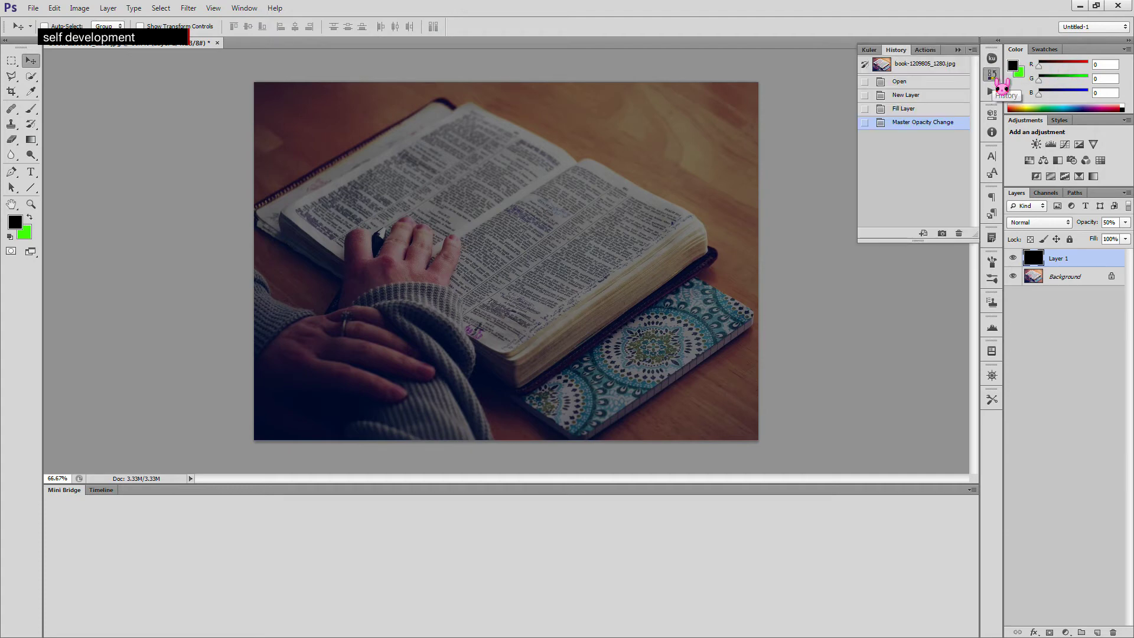
{"action": "left_click", "coordinate": [244, 8]}
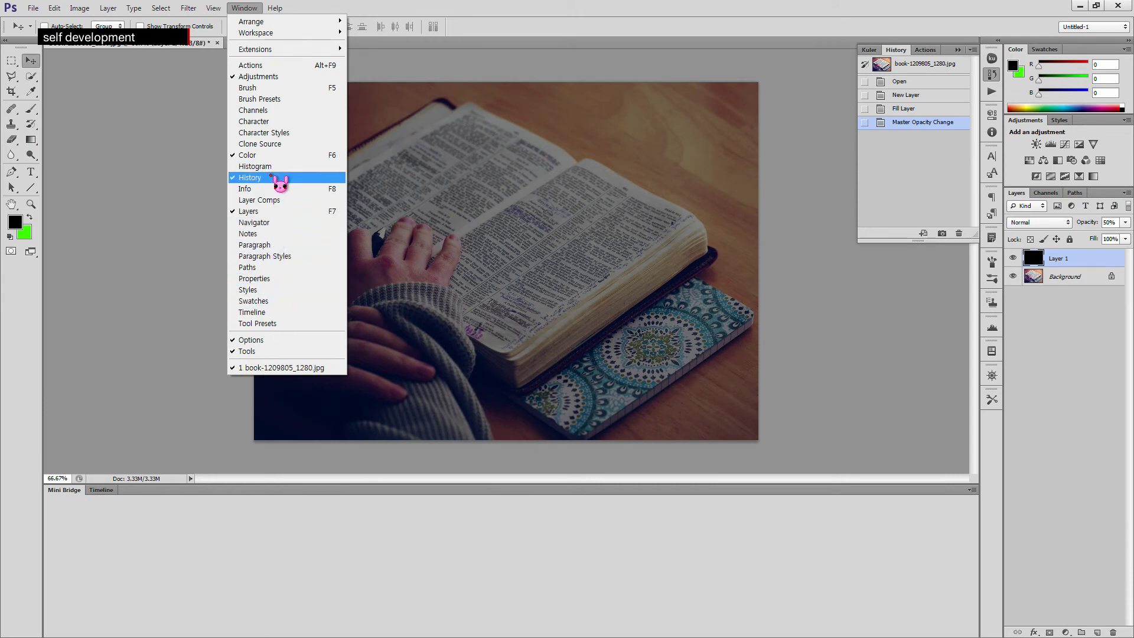
{"action": "left_click", "coordinate": [830, 213]}
{"action": "left_click", "coordinate": [948, 65]}
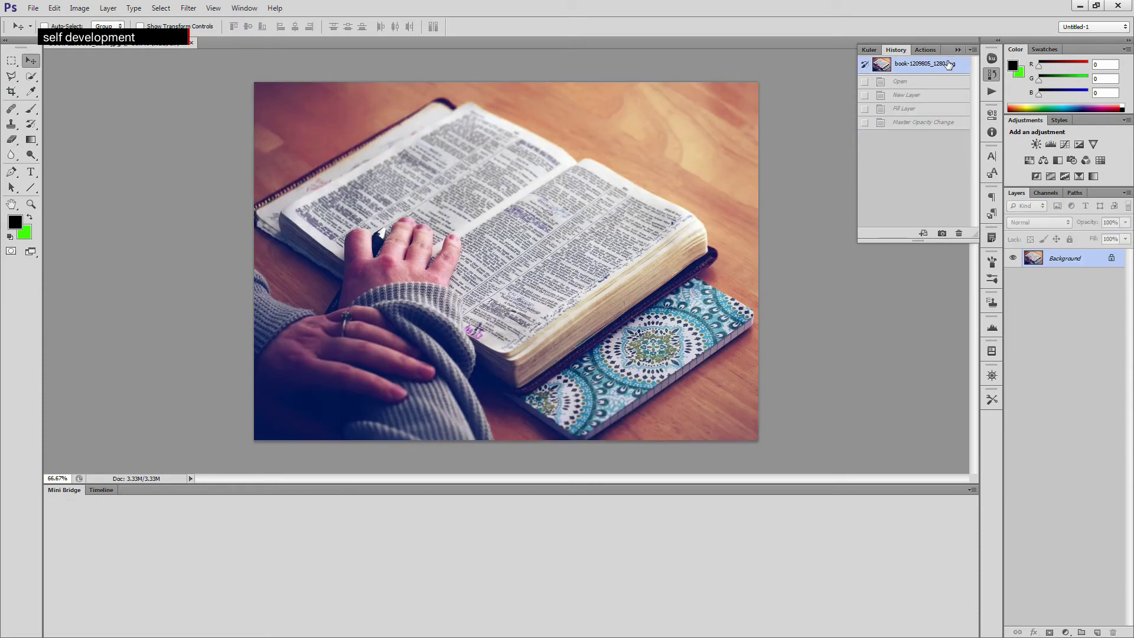
{"action": "left_click", "coordinate": [931, 126]}
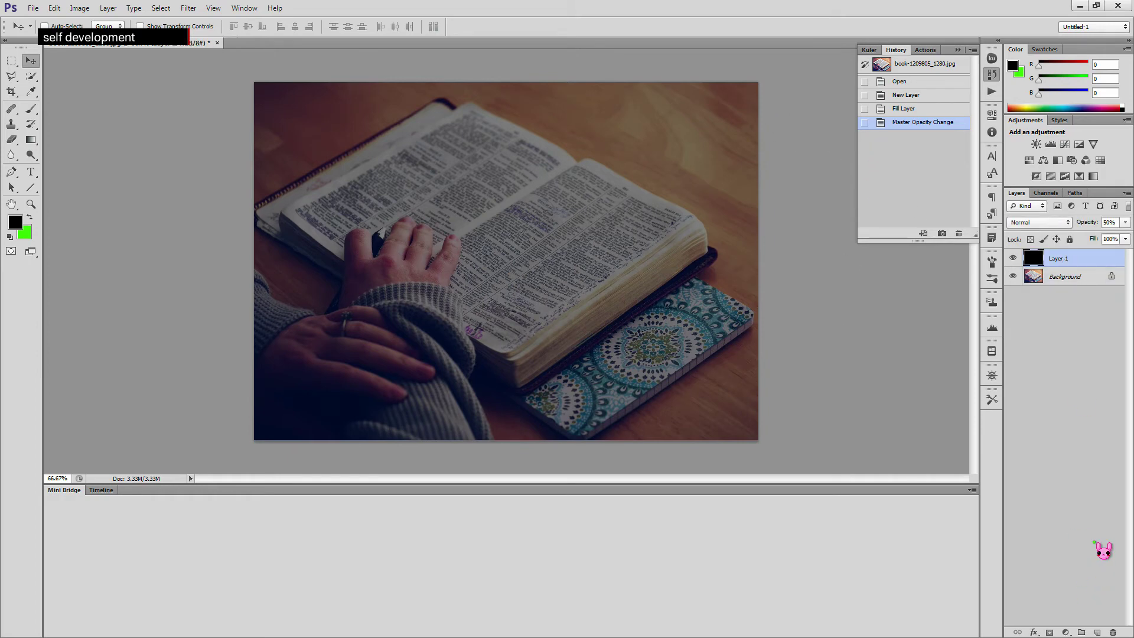
Add a new layer on top and make a rectangular selection just inside the photo's edges
{"action": "left_click", "coordinate": [1097, 633]}
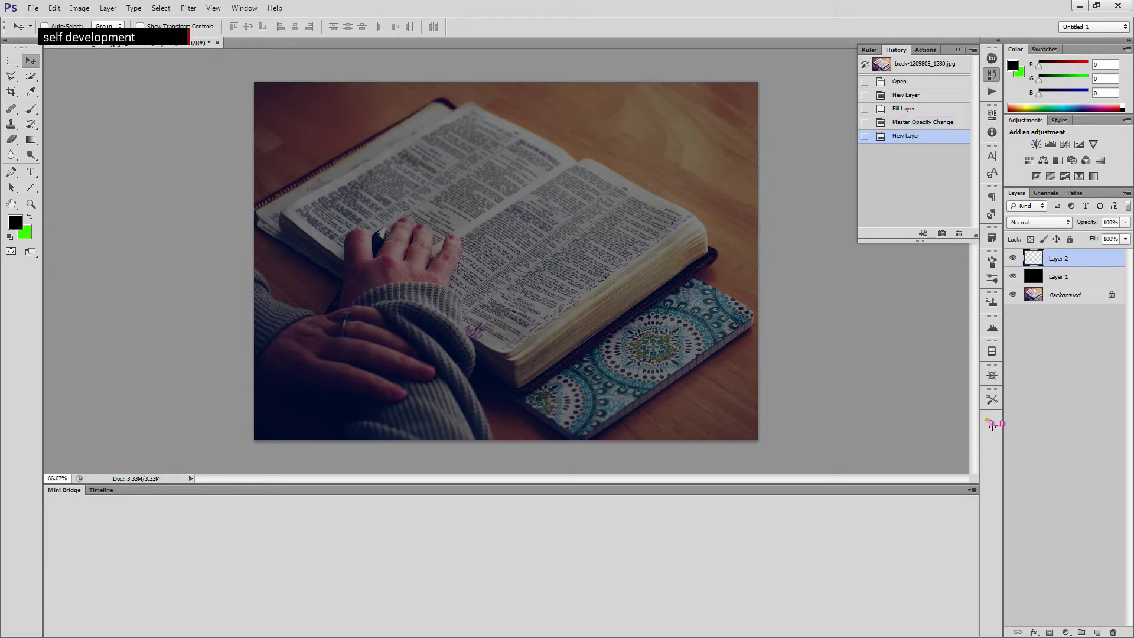
{"action": "left_click", "coordinate": [11, 61]}
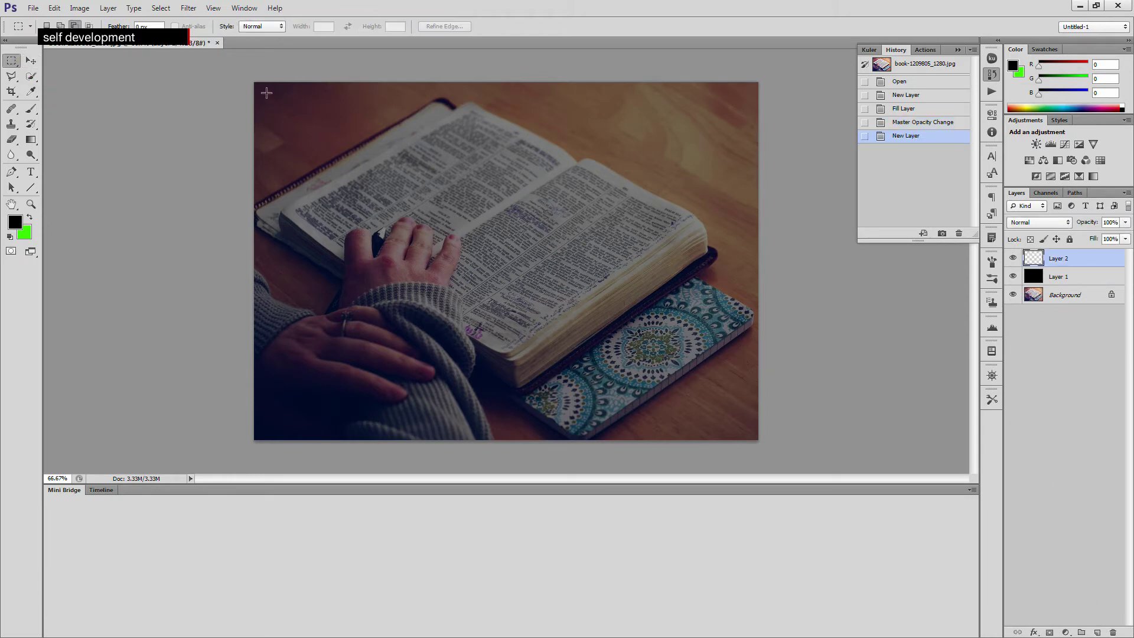
{"action": "left_click_drag", "start_coordinate": [262, 90], "coordinate": [750, 432]}
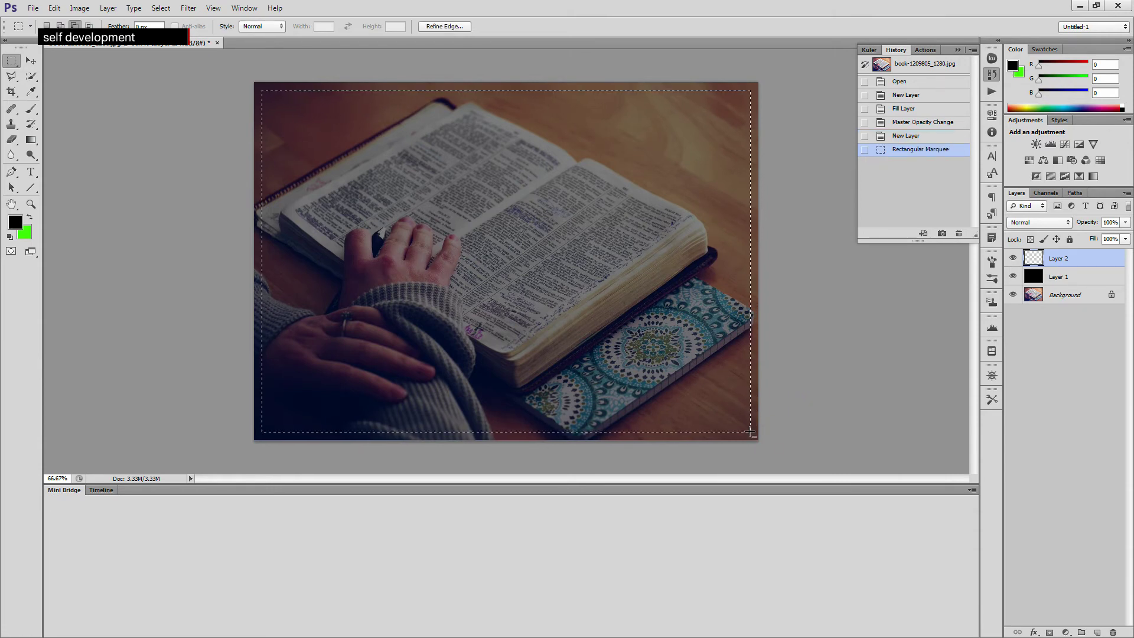
Set up a Stroke for the rectangular selection with a width of 20 px and the location Outside
{"action": "left_click", "coordinate": [57, 13]}
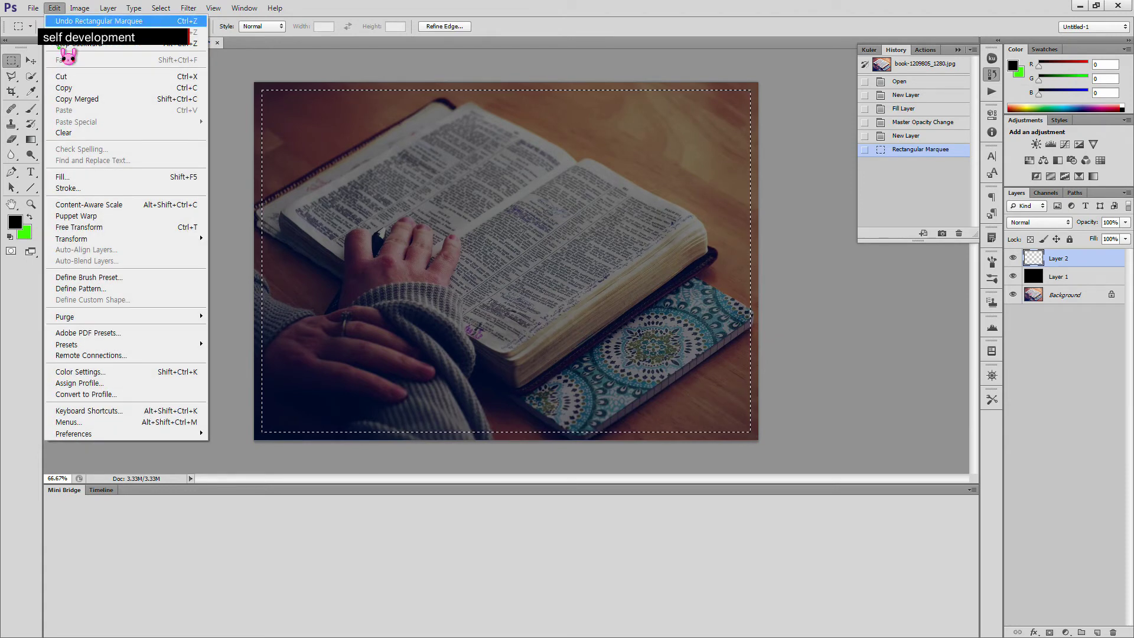
{"action": "left_click", "coordinate": [68, 189]}
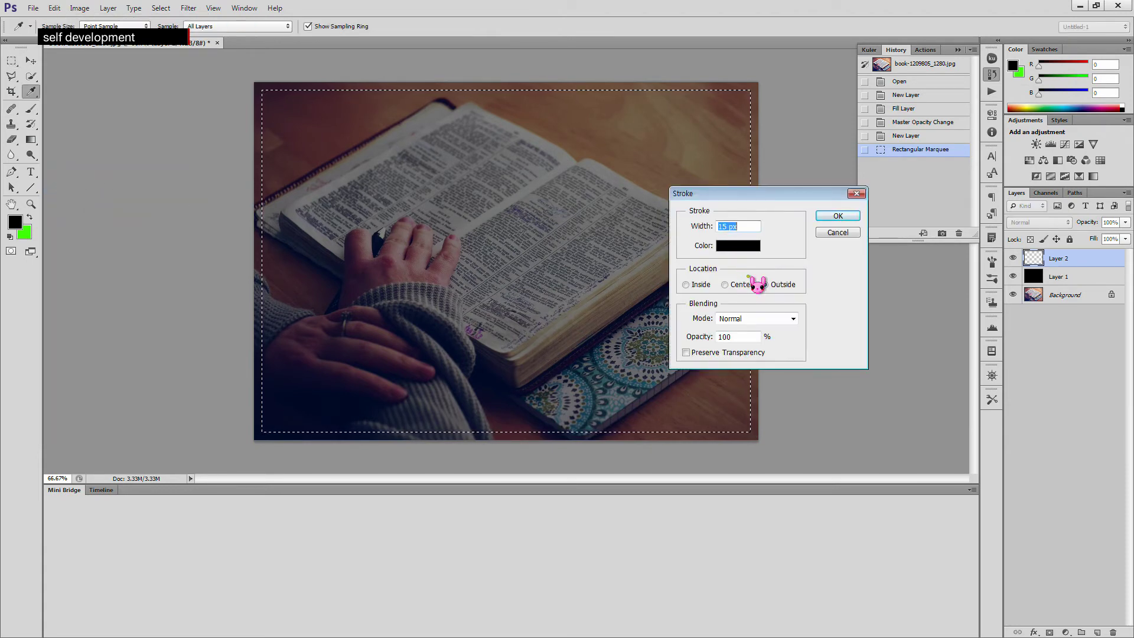
{"action": "left_click", "coordinate": [779, 286]}
{"action": "left_click", "coordinate": [701, 228]}
{"action": "type", "text": "20"}
Choose the golden brown b37a2f as the stroke color and apply the stroke in Normal mode at 100% opacity
{"action": "left_click", "coordinate": [737, 253]}
{"action": "left_click", "coordinate": [593, 204]}
{"action": "left_click_drag", "start_coordinate": [592, 204], "coordinate": [617, 166]}
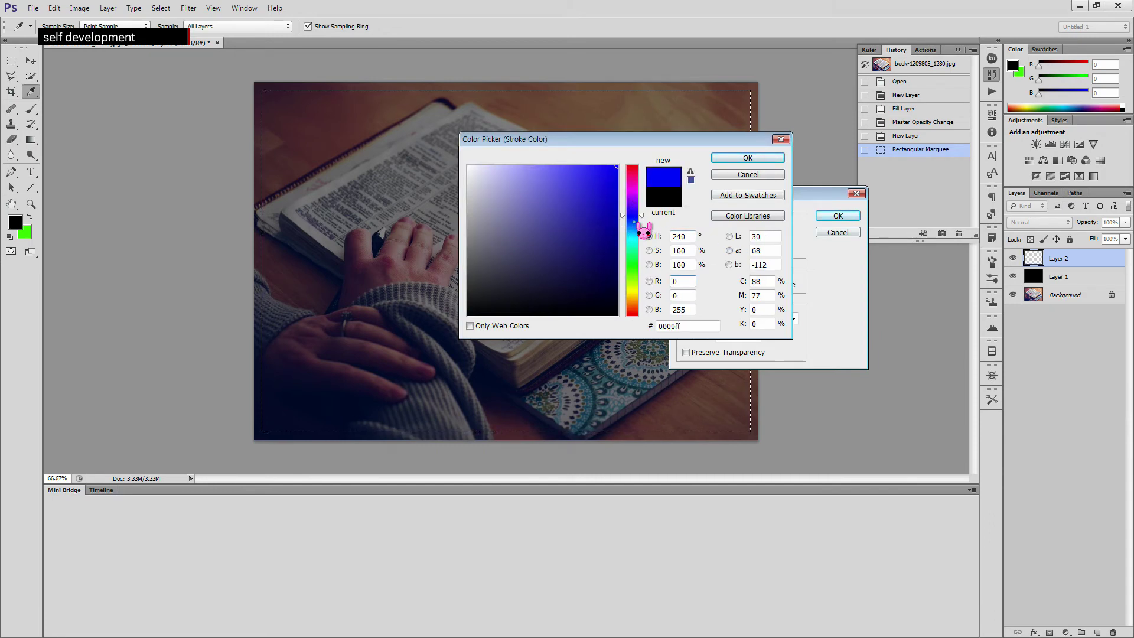
{"action": "left_click_drag", "start_coordinate": [642, 227], "coordinate": [640, 290]}
{"action": "left_click_drag", "start_coordinate": [615, 202], "coordinate": [604, 255]}
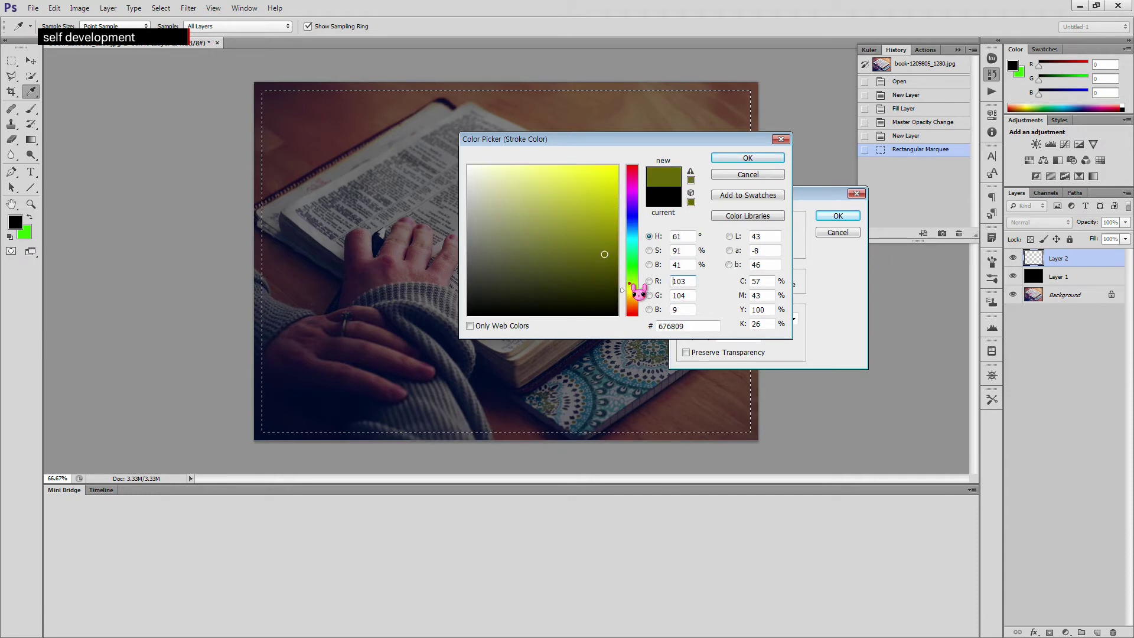
{"action": "left_click_drag", "start_coordinate": [631, 290], "coordinate": [634, 295]}
{"action": "left_click", "coordinate": [603, 221]}
{"action": "left_click_drag", "start_coordinate": [603, 221], "coordinate": [603, 238]}
{"action": "left_click_drag", "start_coordinate": [638, 296], "coordinate": [641, 303]}
{"action": "left_click_drag", "start_coordinate": [604, 238], "coordinate": [597, 244]}
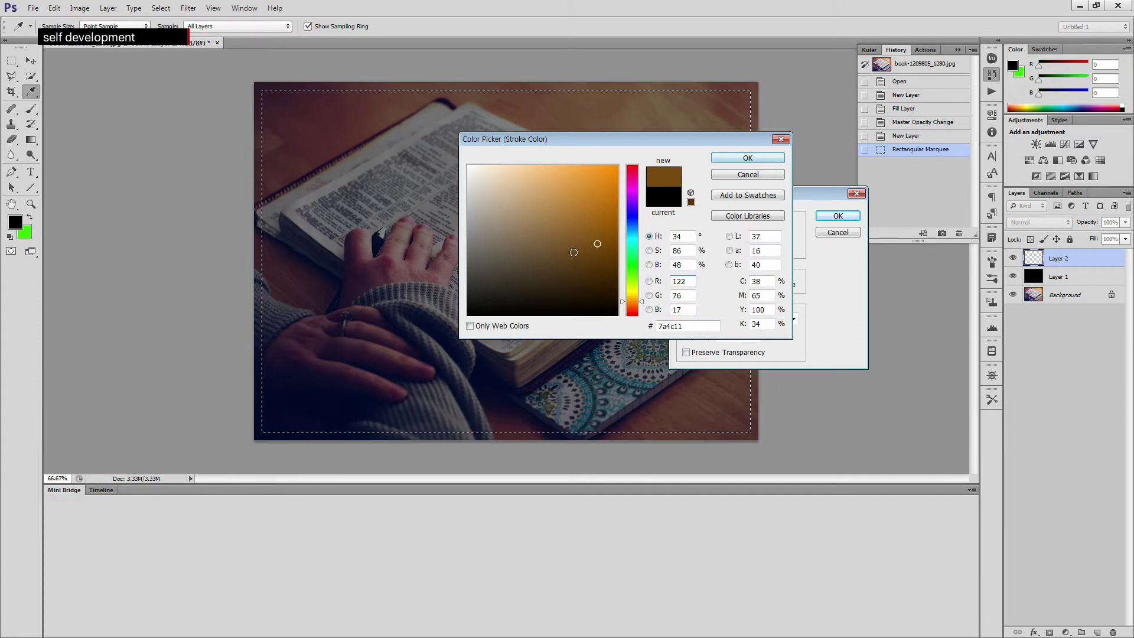
{"action": "mouse_move", "coordinate": [597, 244]}
{"action": "left_mouse_down"}
{"action": "mouse_move", "coordinate": [552, 238]}
{"action": "mouse_move", "coordinate": [578, 209]}
{"action": "left_mouse_up"}
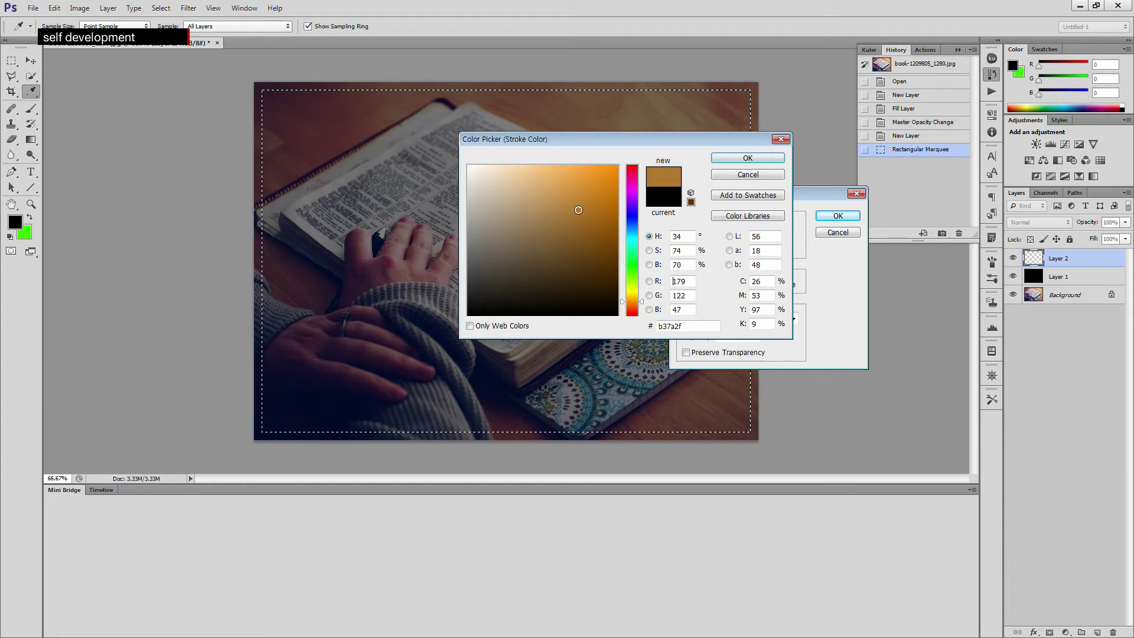
{"action": "left_click", "coordinate": [745, 160]}
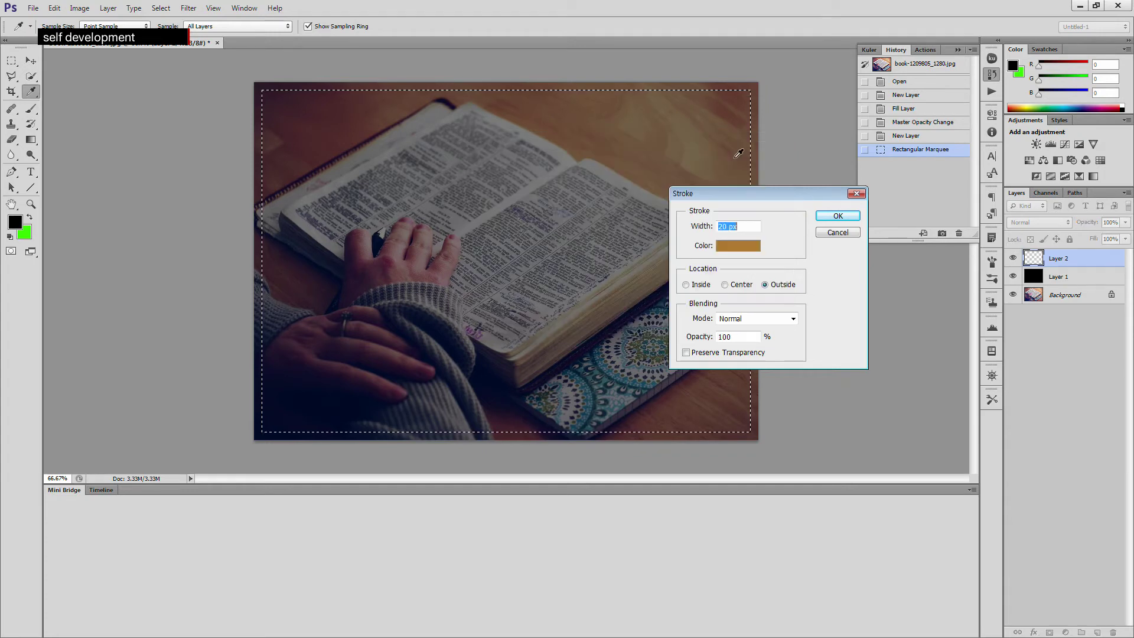
{"action": "left_click", "coordinate": [839, 216]}
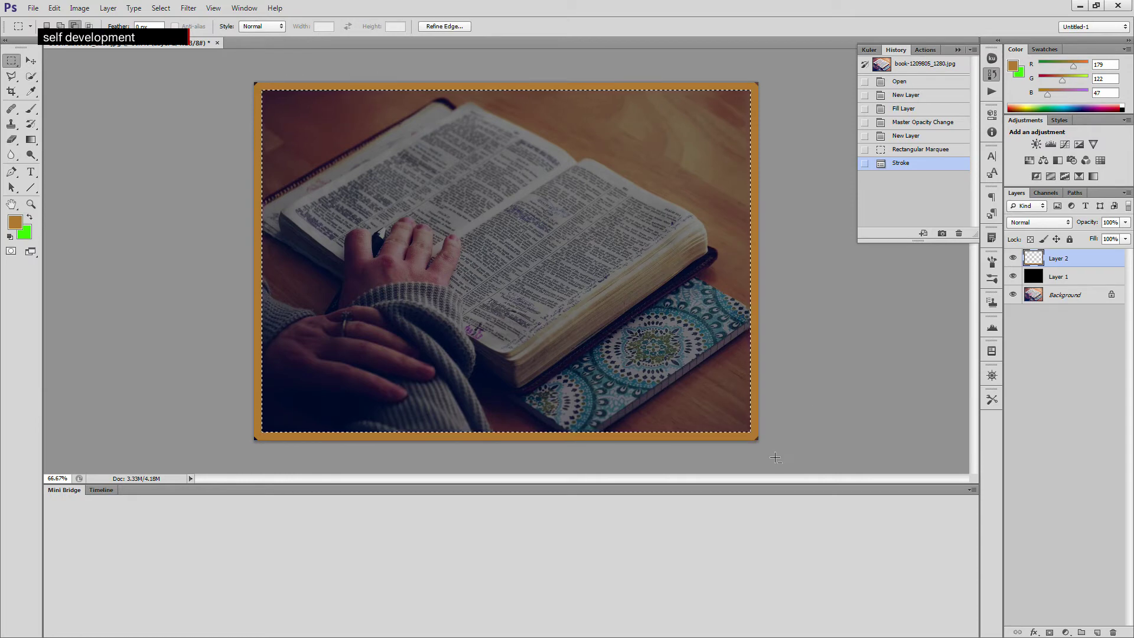
Apply a second, wider outside stroke in the same brown to fill the frame's corners, and deselect the area
{"action": "left_click", "coordinate": [59, 8]}
{"action": "mouse_move", "coordinate": [56, 9]}
{"action": "left_click", "coordinate": [89, 188]}
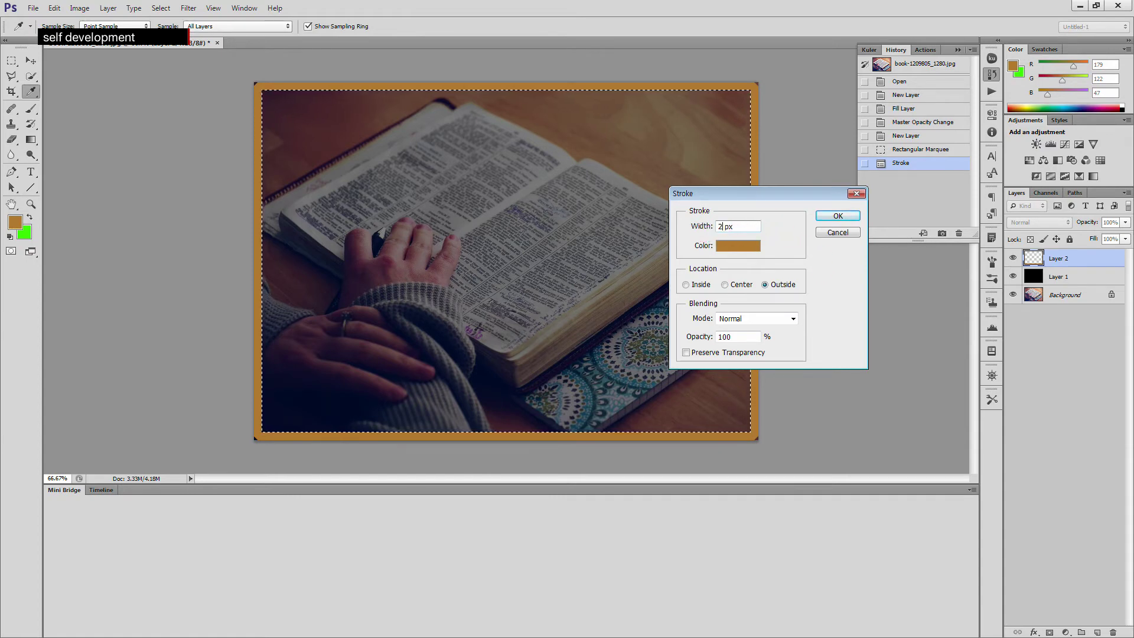
{"action": "key", "text": "Return"}
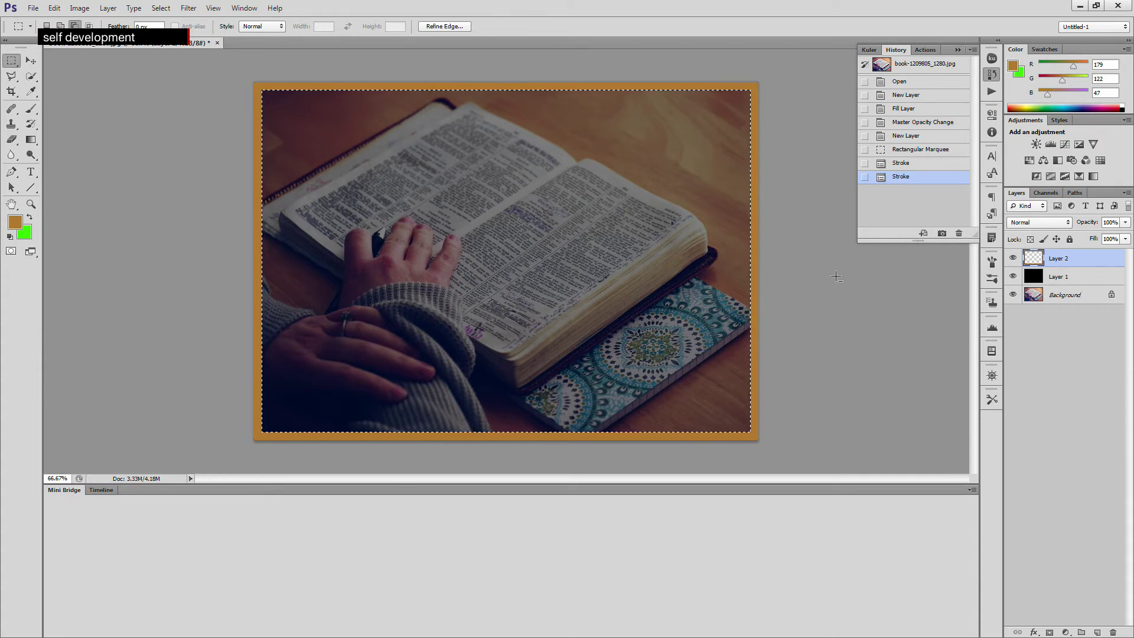
{"action": "key", "text": "ctrl+d"}
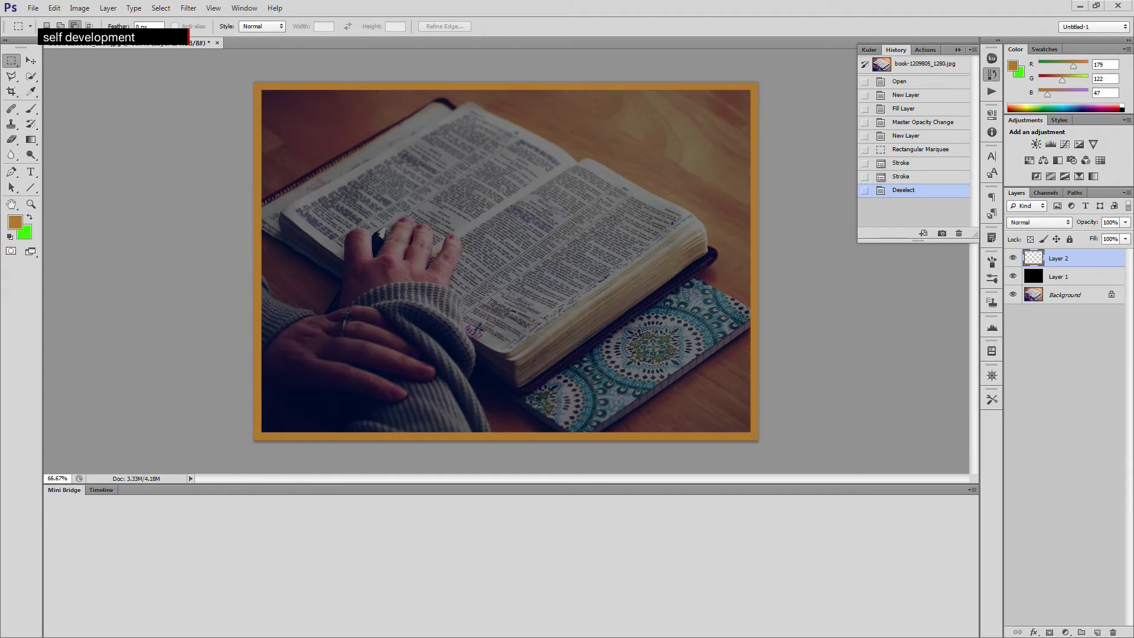
With the Type tool active, add a new layer on top and rename the brown frame's layer to 테두리
{"action": "left_click", "coordinate": [31, 172]}
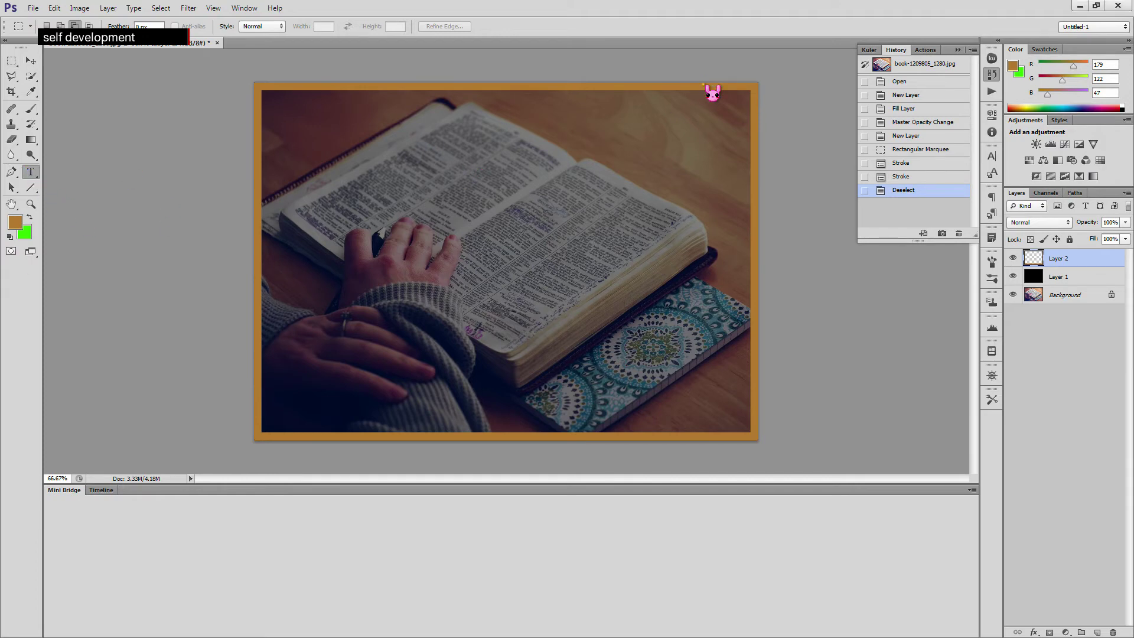
{"action": "left_click", "coordinate": [1098, 632]}
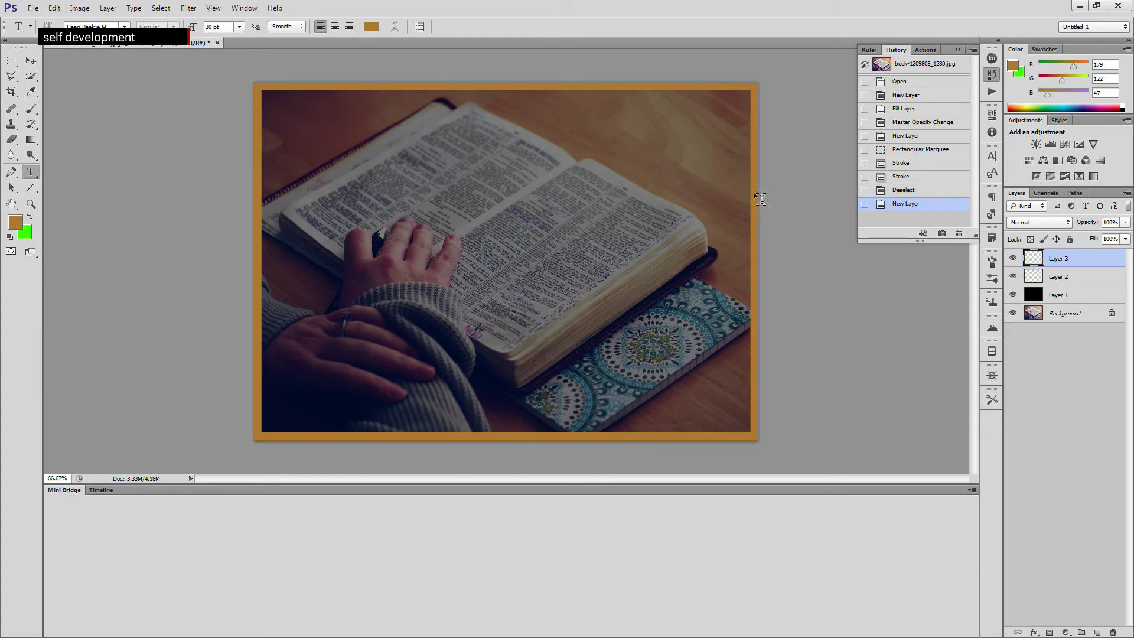
{"action": "double_click", "coordinate": [1062, 277]}
{"action": "type", "text": "E"}
{"action": "type", "text": "테두리"}
{"action": "key", "text": "Return"}
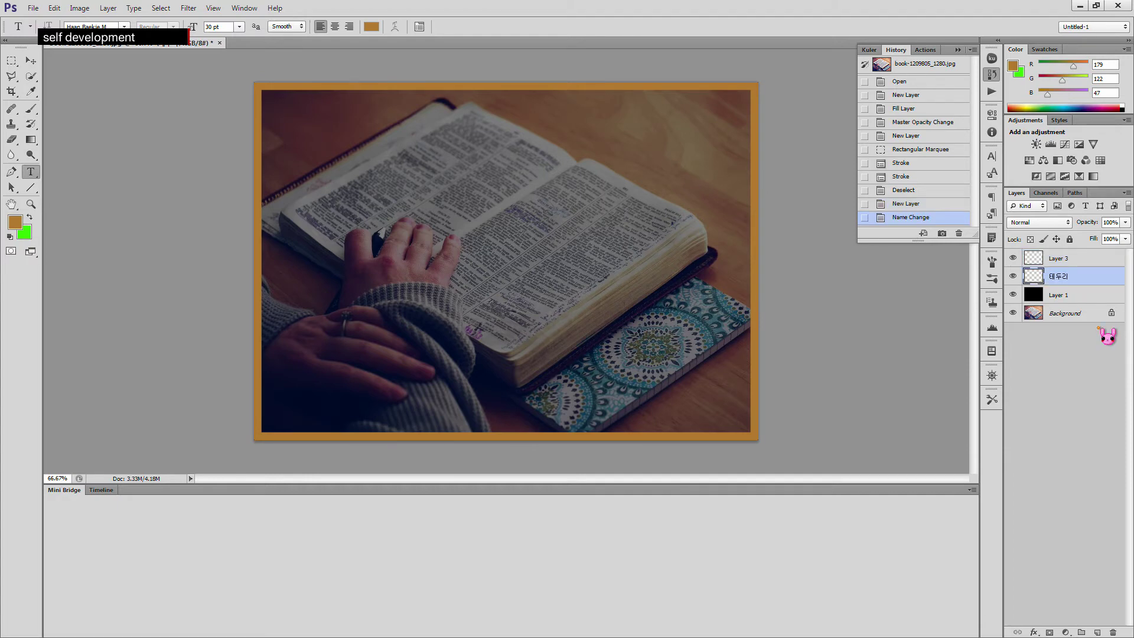
Rename the half-transparent black layer to 투명한 검은색, closing the Layer Style dialog without changes
{"action": "left_click", "coordinate": [1059, 297]}
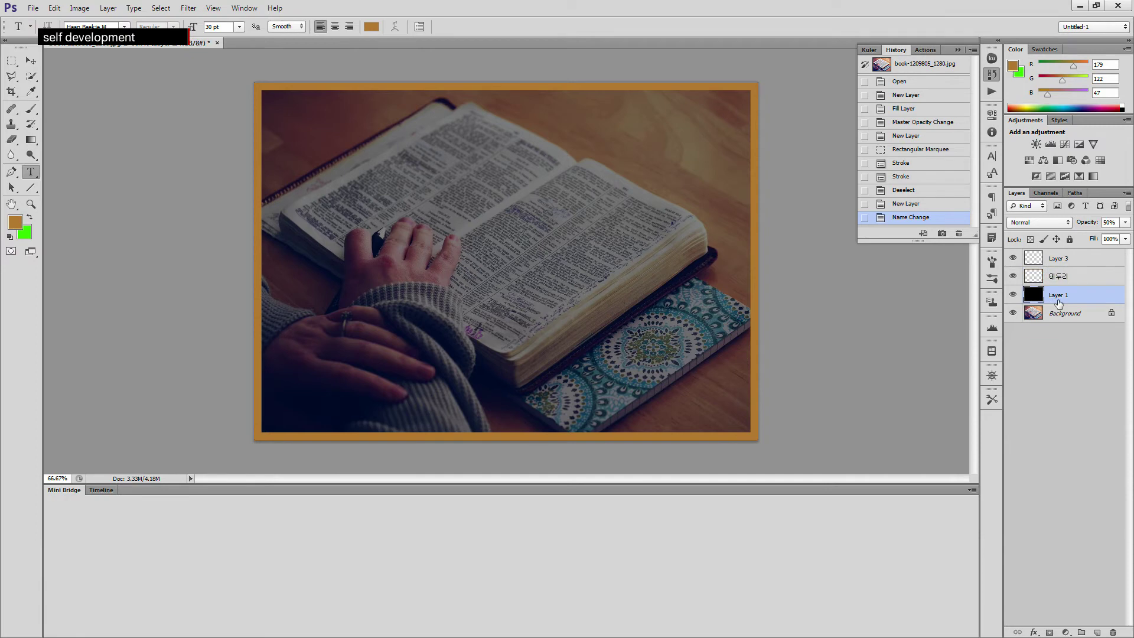
{"action": "double_click", "coordinate": [1059, 301]}
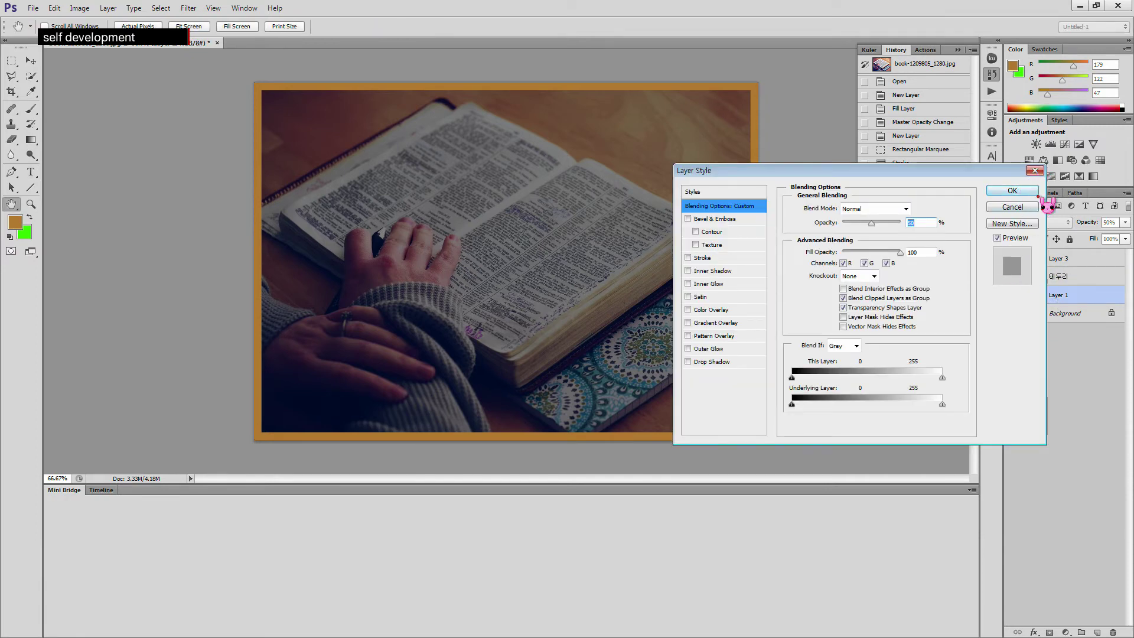
{"action": "left_click", "coordinate": [1035, 170]}
{"action": "double_click", "coordinate": [1059, 298]}
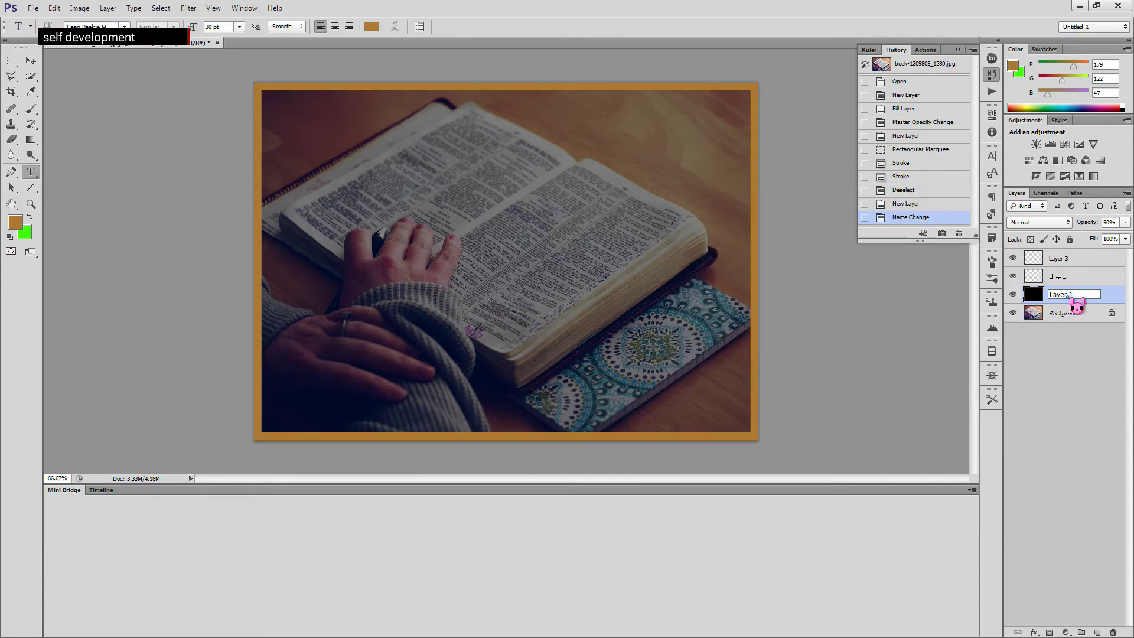
{"action": "type", "text": "투명한 검은색"}
{"action": "key", "text": "Return"}
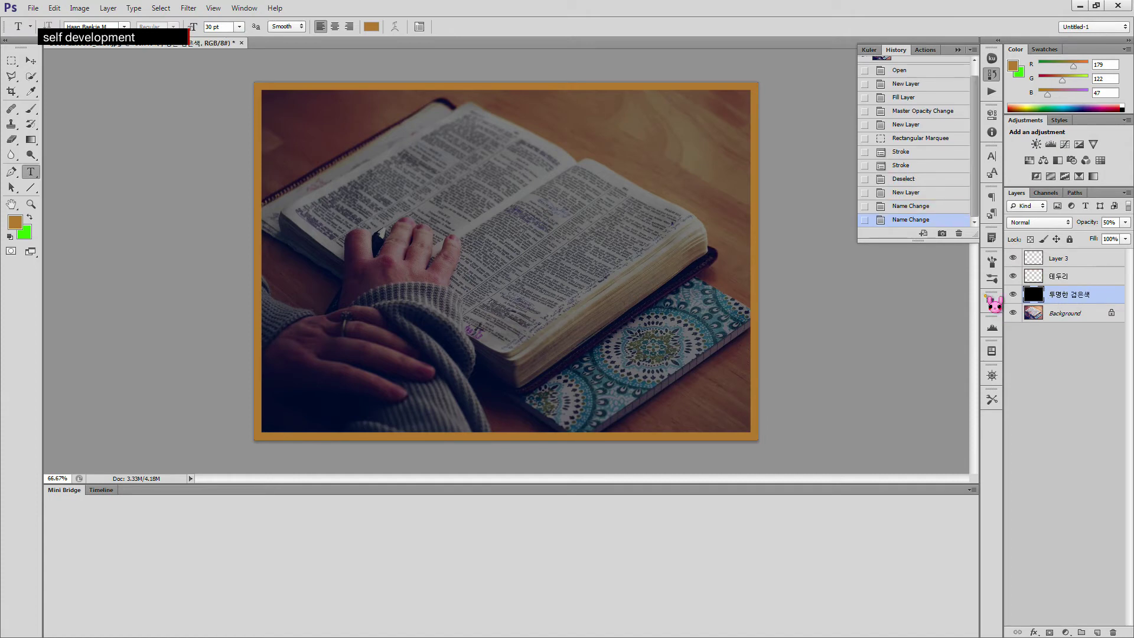
Leave the empty top layer's name unchanged and delete that layer
{"action": "double_click", "coordinate": [1055, 258]}
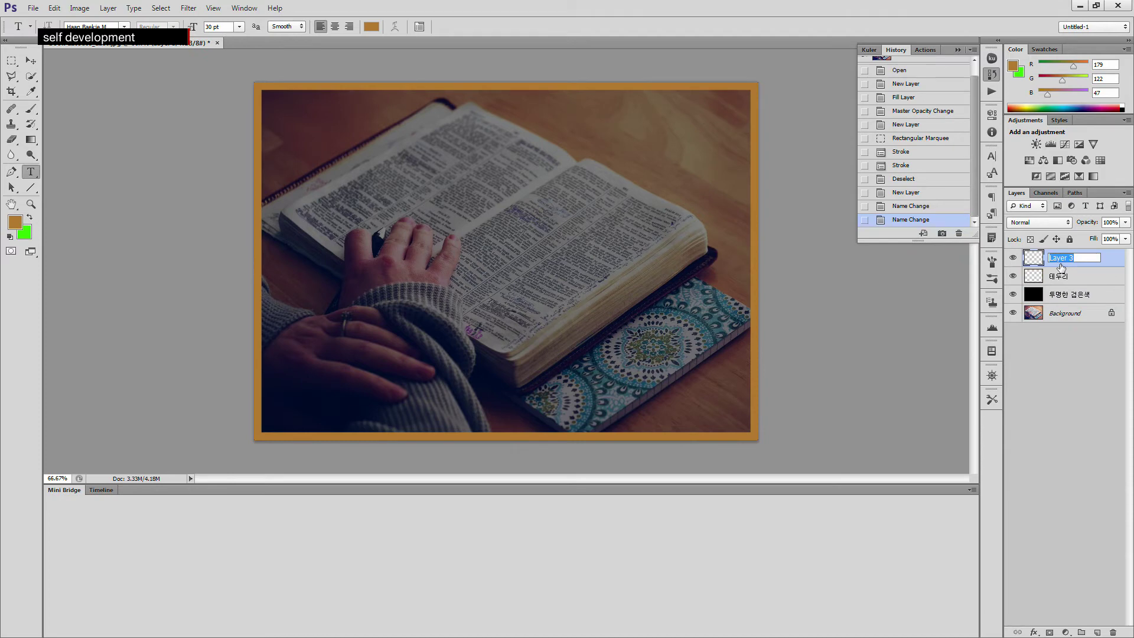
{"action": "key", "text": "BackSpace"}
{"action": "key", "text": "Return"}
{"action": "left_click", "coordinate": [1063, 276]}
{"action": "left_click", "coordinate": [1067, 259]}
{"action": "key", "text": "Delete"}
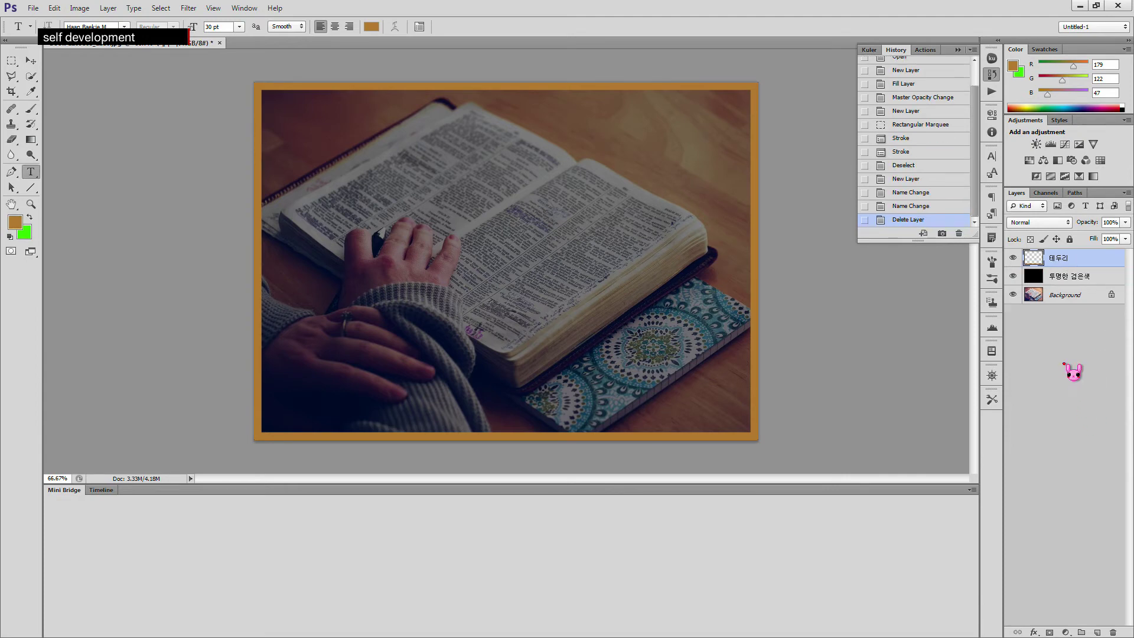
Add a two-line text reading cs6 and 공부하자 near the photo's upper-right corner
{"action": "left_click", "coordinate": [601, 107]}
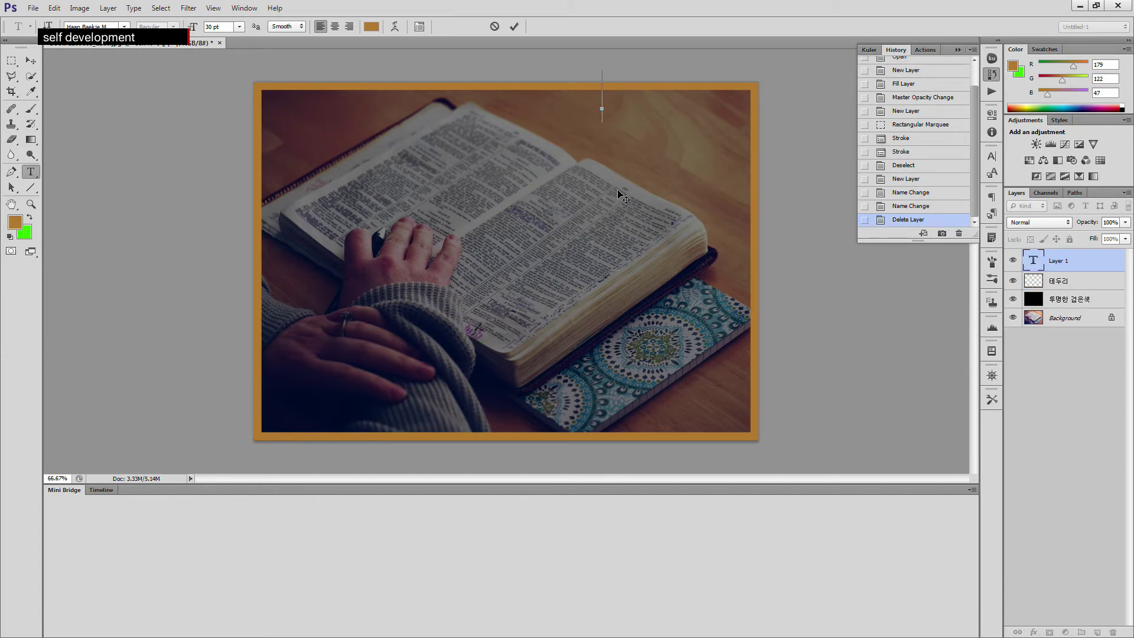
{"action": "type", "text": "CSO"}
{"action": "key", "text": "Return"}
{"action": "type", "text": "rhdqn"}
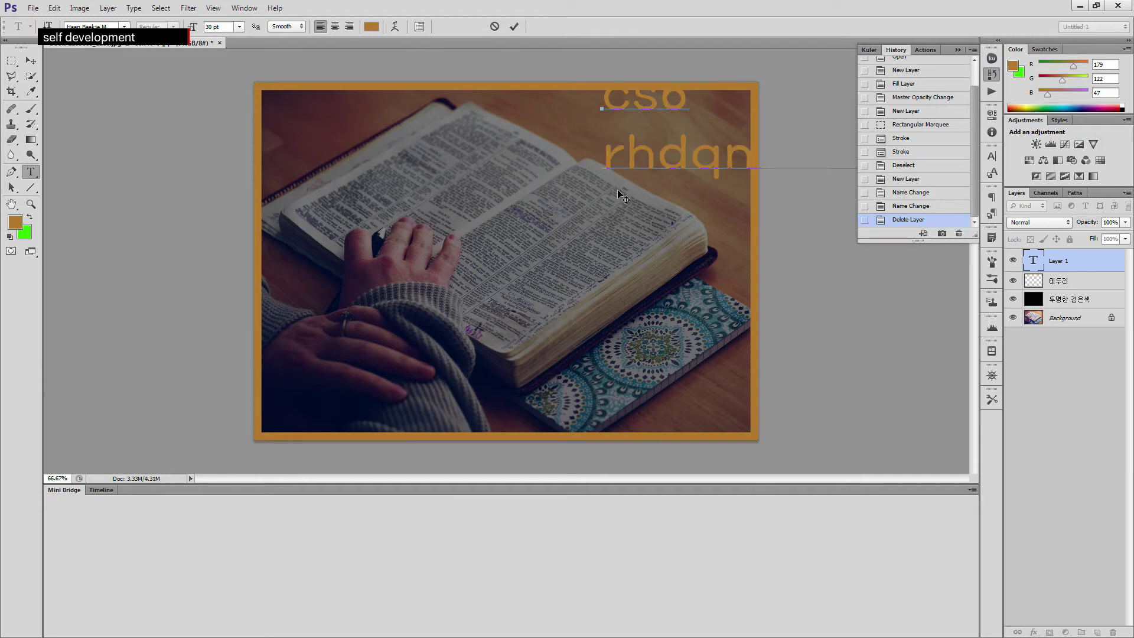
{"action": "key", "text": "BackSpace"}
{"action": "key", "text": "BackSpace"}
{"action": "key", "text": "BackSpace"}
{"action": "key", "text": "BackSpace"}
{"action": "key", "text": "BackSpace"}
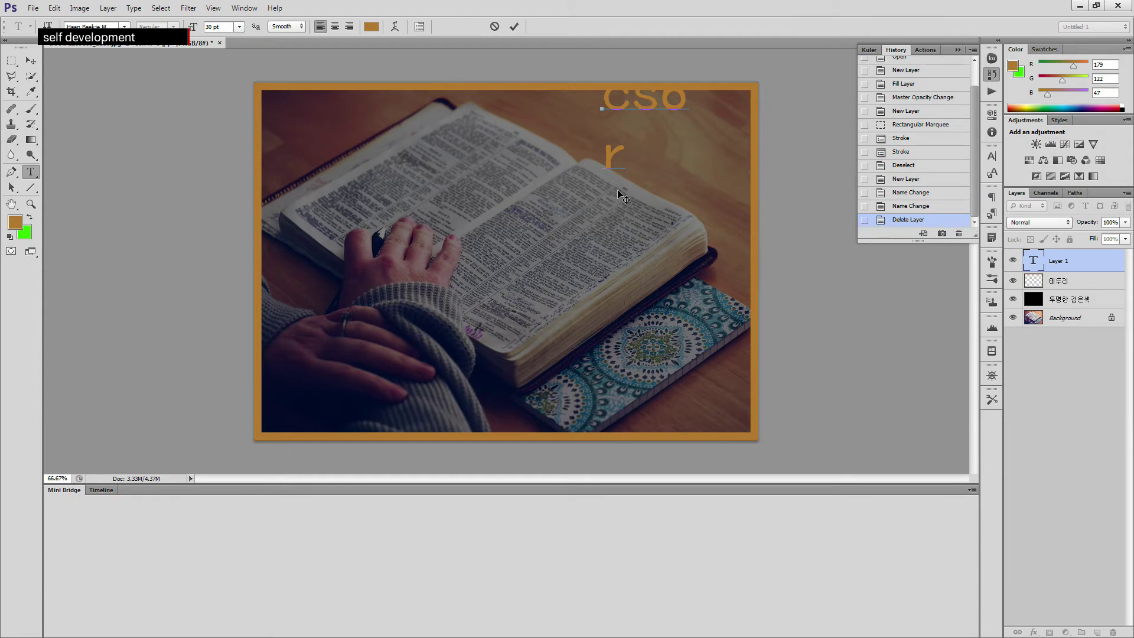
{"action": "type", "text": "공부하자"}
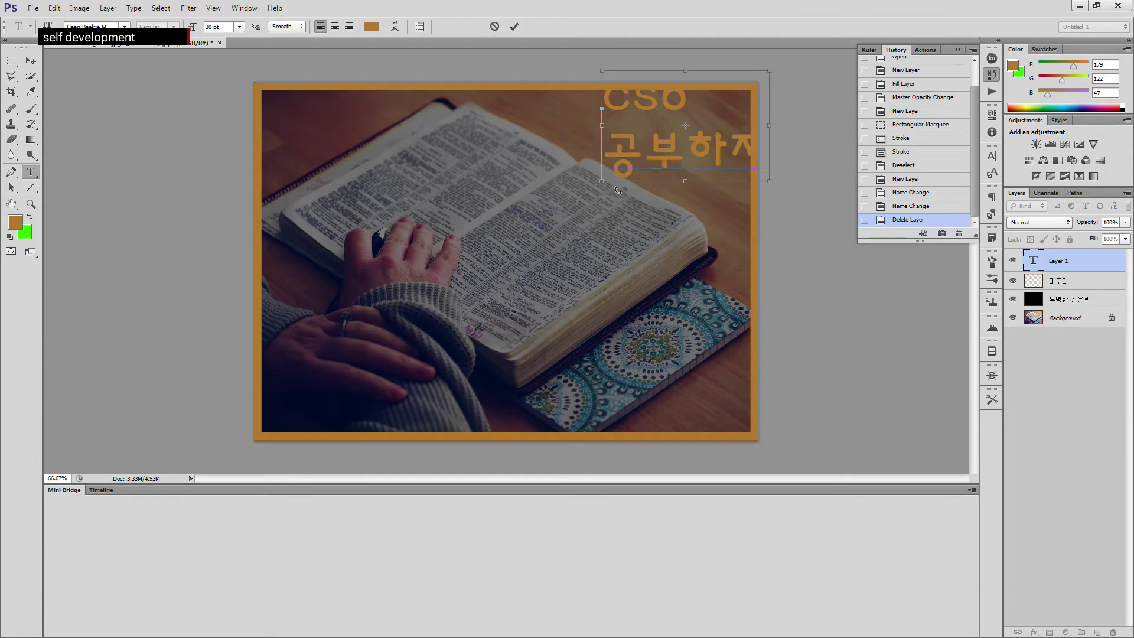
Set the size of both text lines to 15 pt
{"action": "key", "text": "ctrl+a"}
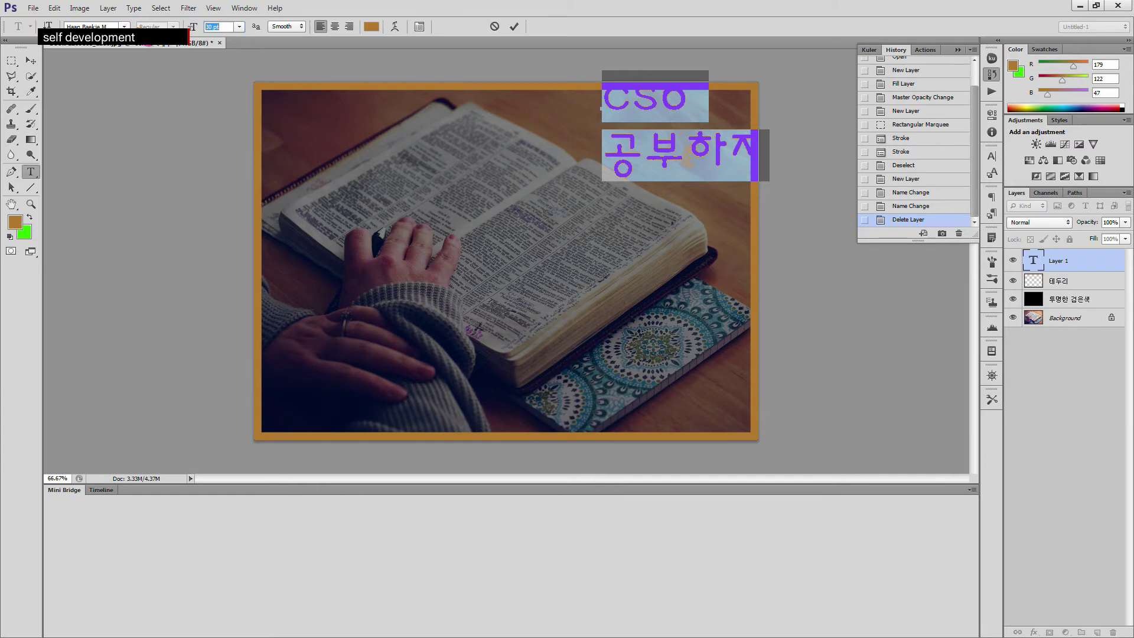
{"action": "type", "text": "15"}
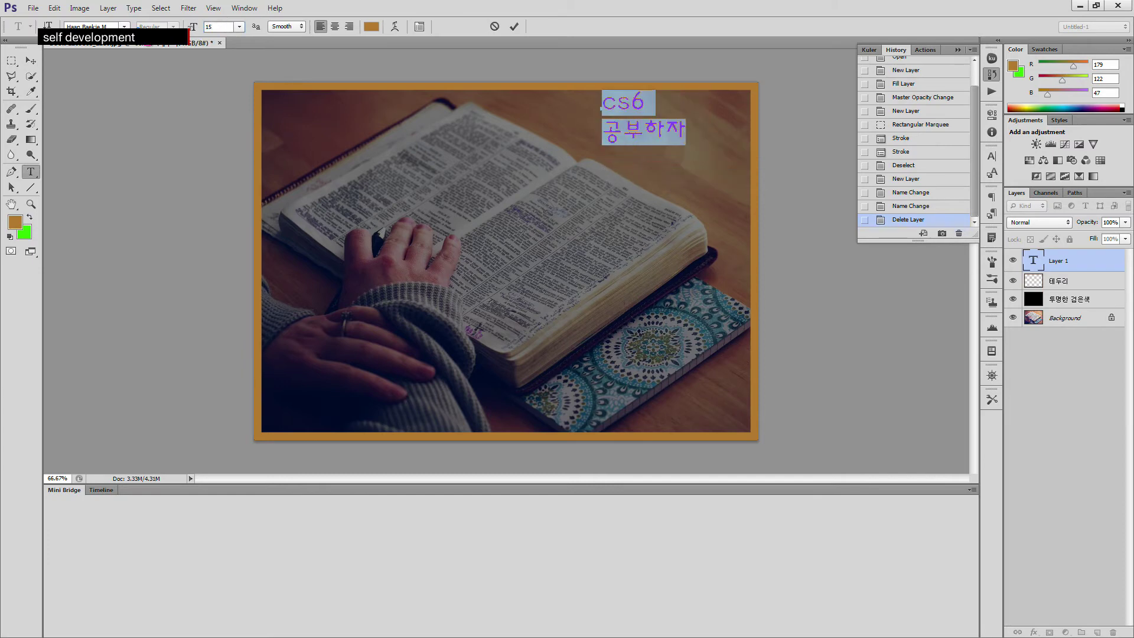
{"action": "left_click", "coordinate": [648, 130]}
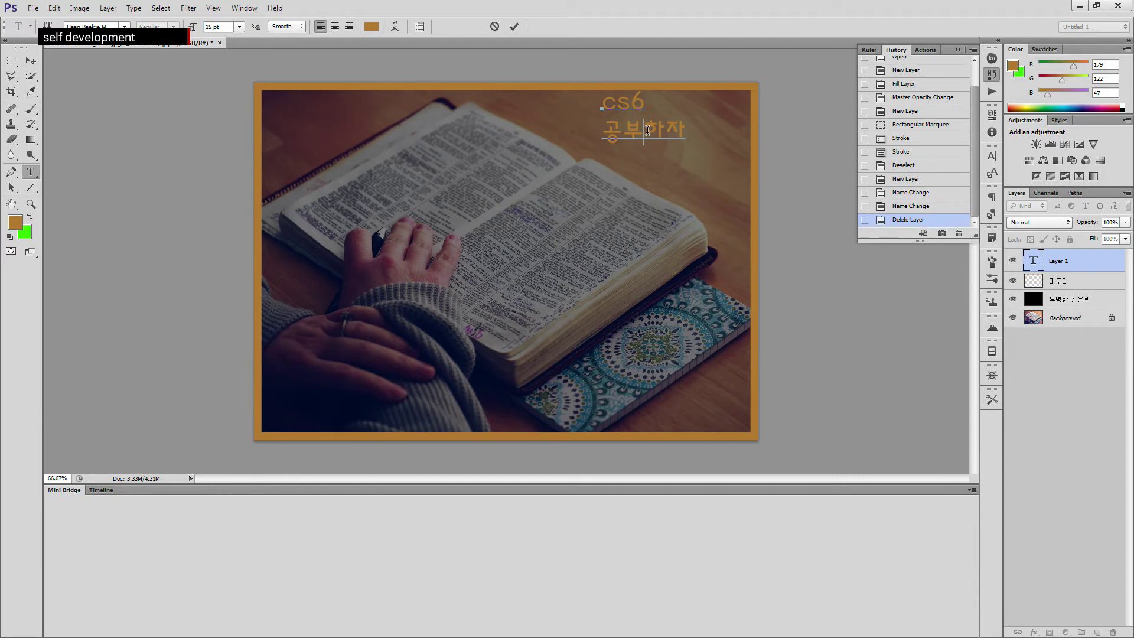
Try several fonts on both text lines, ending with YJ NANCHO Medium
{"action": "left_click", "coordinate": [681, 132]}
{"action": "key", "text": "ctrl+a"}
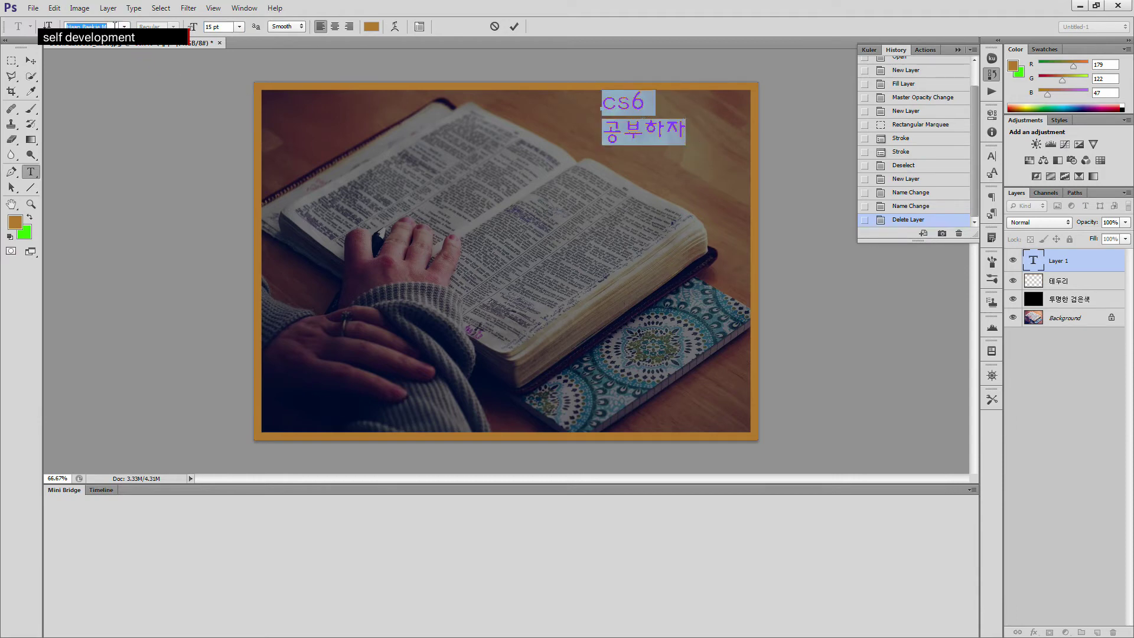
{"action": "type", "text": "d"}
{"action": "left_click", "coordinate": [124, 28]}
{"action": "left_click", "coordinate": [141, 168]}
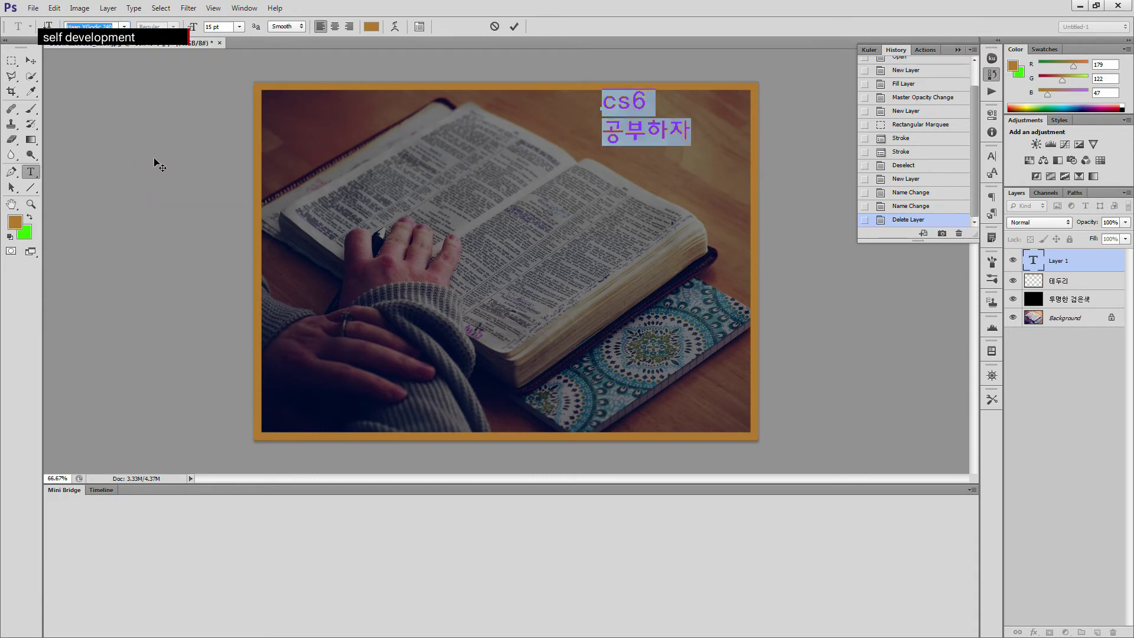
{"action": "key", "text": "Down"}
{"action": "left_click", "coordinate": [124, 27]}
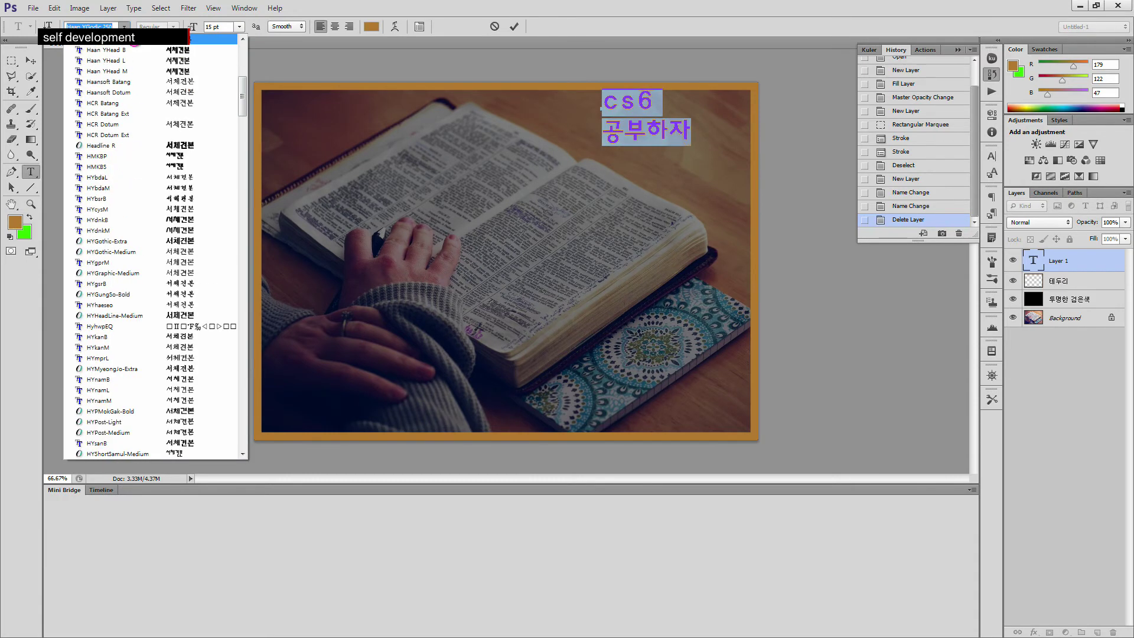
{"action": "scroll", "coordinate": [171, 251], "scroll_direction": "down", "scroll_amount": 3}
{"action": "scroll", "coordinate": [177, 251], "scroll_direction": "down", "scroll_amount": 2}
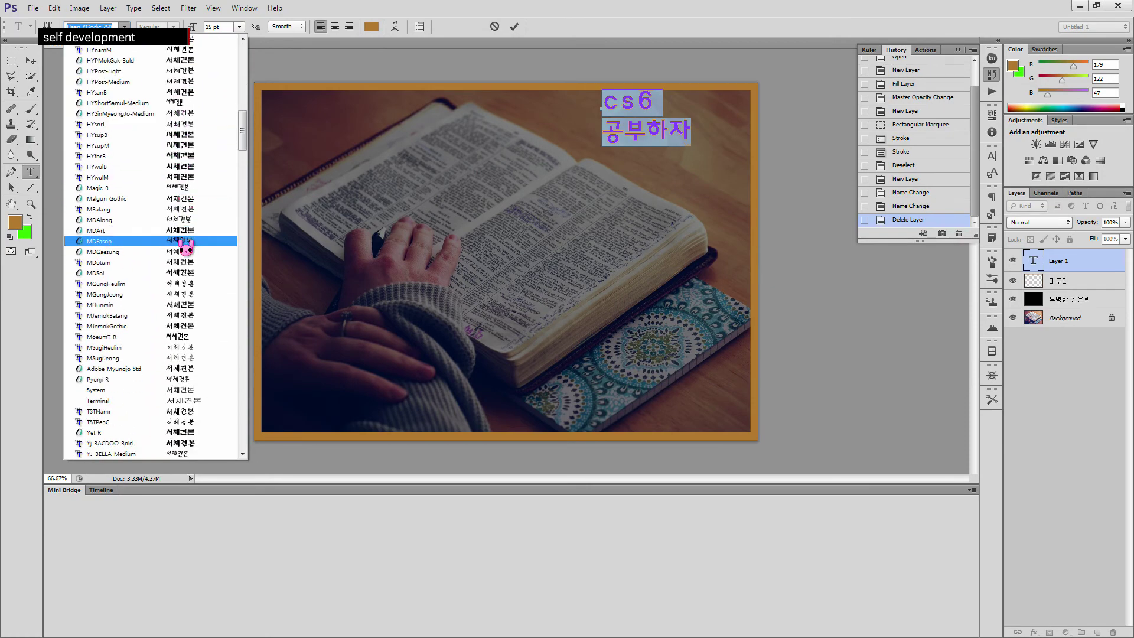
{"action": "left_click", "coordinate": [183, 220]}
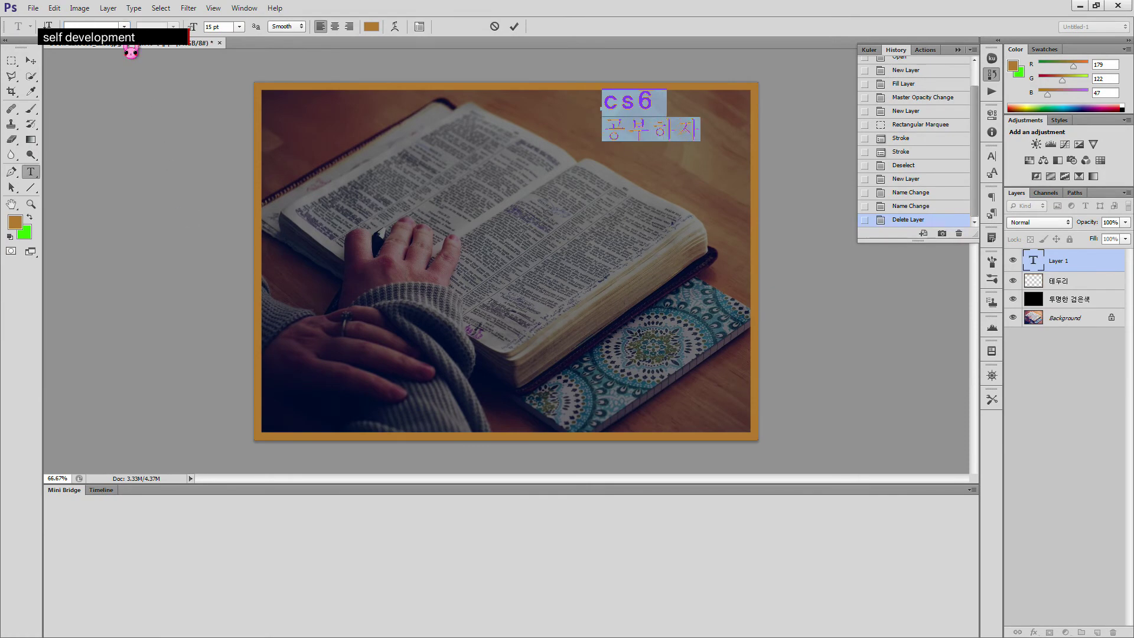
{"action": "left_click", "coordinate": [124, 27]}
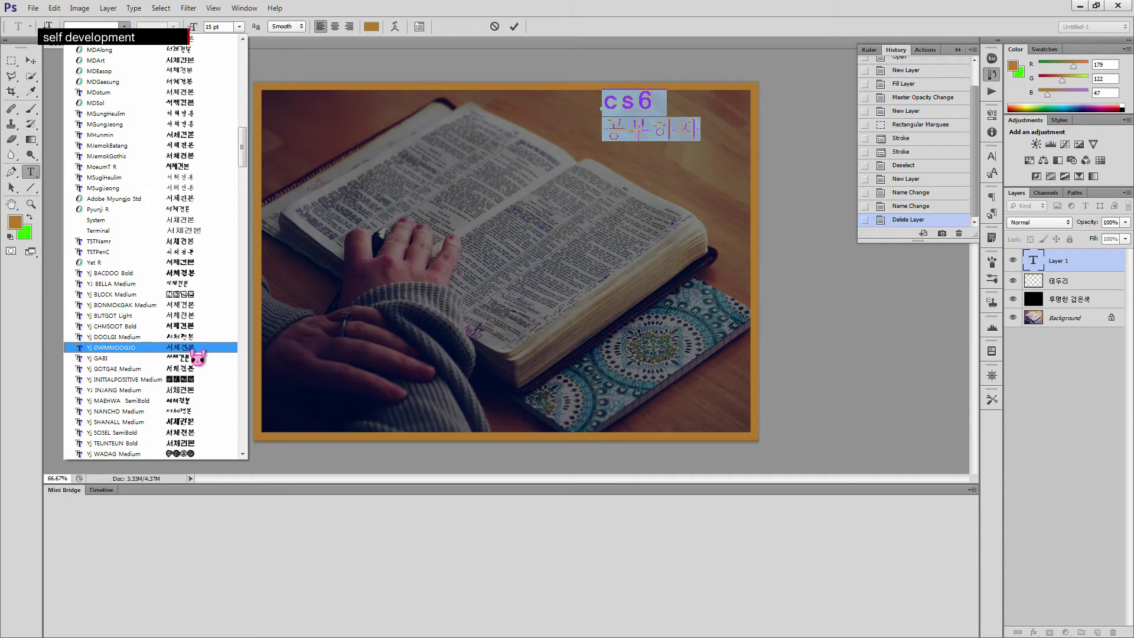
{"action": "left_click", "coordinate": [198, 412]}
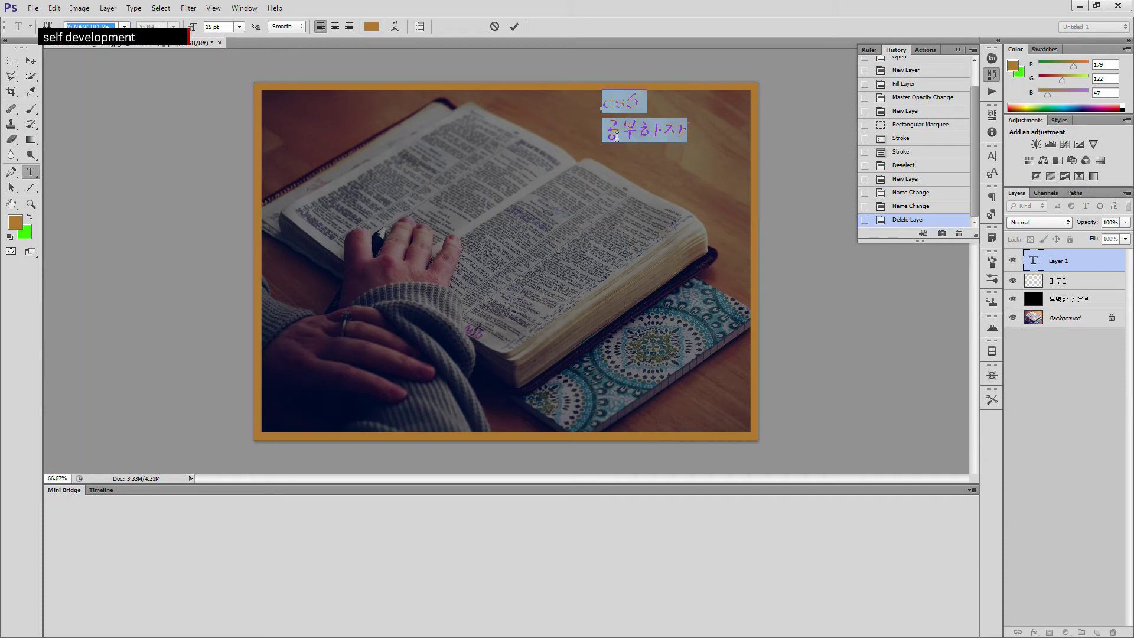
Recolor both text lines bright yellow, eaff00
{"action": "left_click", "coordinate": [639, 129]}
{"action": "key", "text": "ctrl+a"}
{"action": "left_click", "coordinate": [372, 27]}
{"action": "left_click_drag", "start_coordinate": [601, 218], "coordinate": [467, 316]}
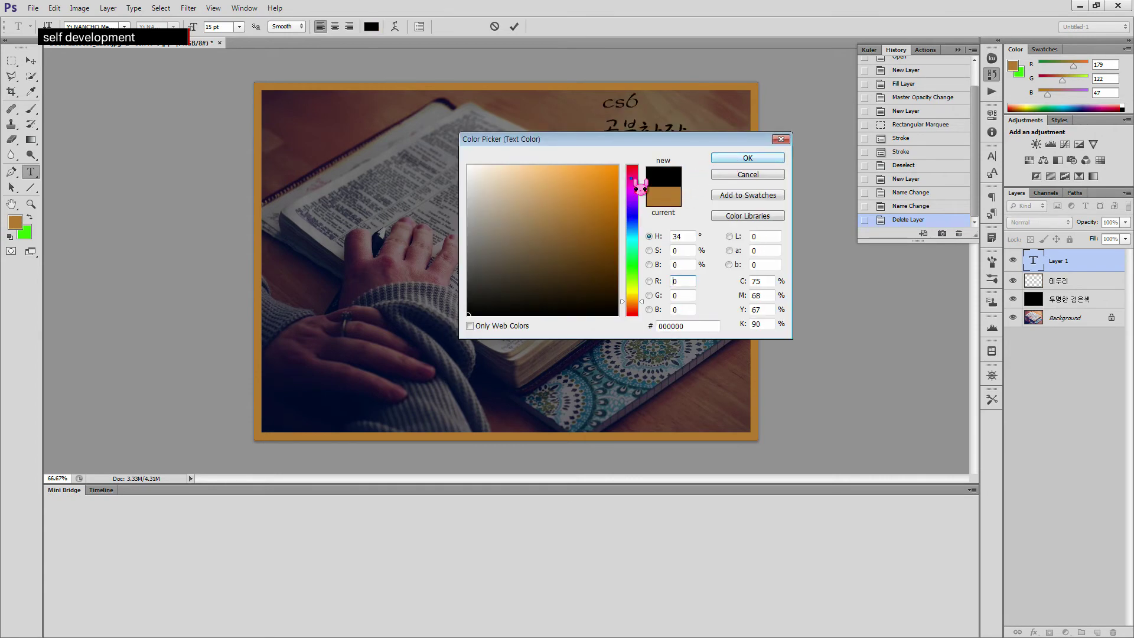
{"action": "left_click_drag", "start_coordinate": [645, 139], "coordinate": [250, 191]}
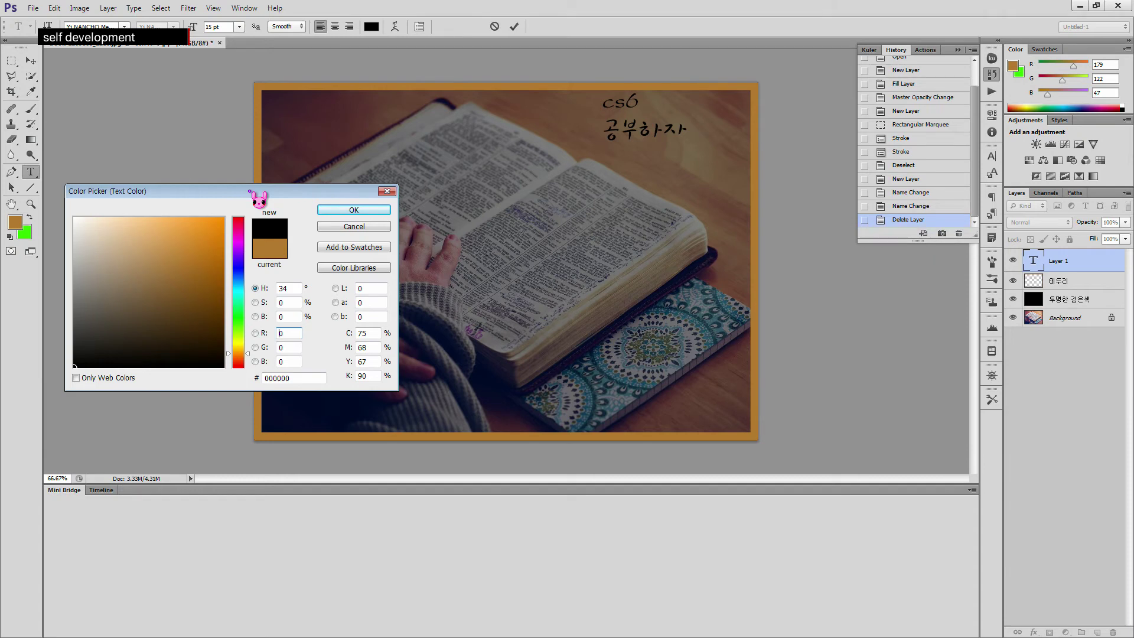
{"action": "left_click", "coordinate": [242, 340]}
{"action": "left_click_drag", "start_coordinate": [215, 290], "coordinate": [224, 218]}
{"action": "left_click", "coordinate": [243, 341]}
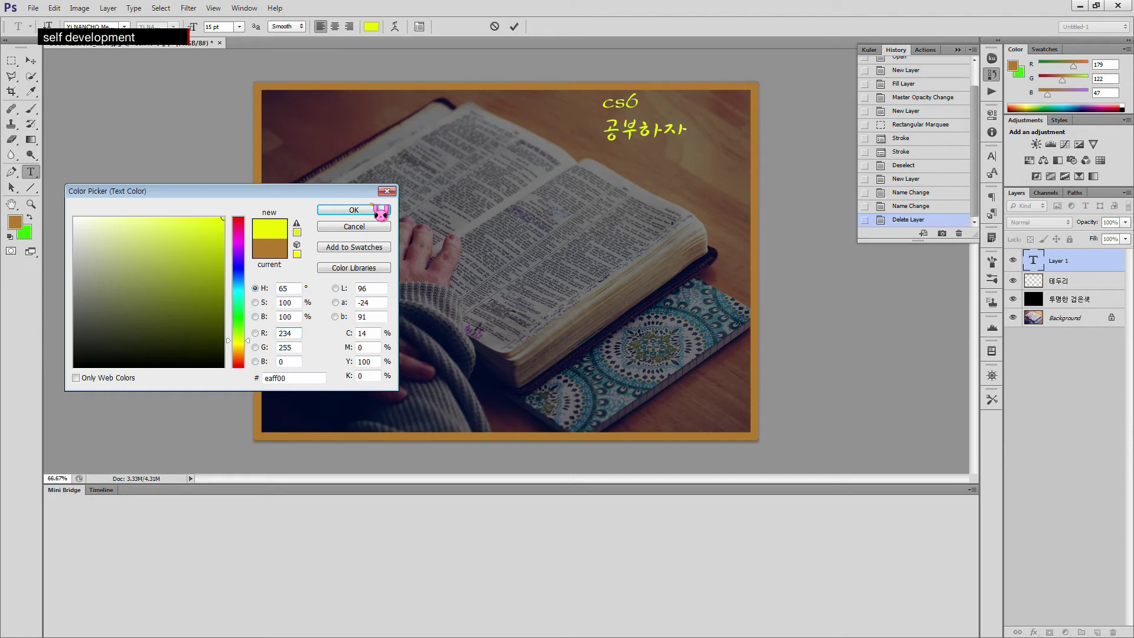
{"action": "left_click", "coordinate": [371, 210]}
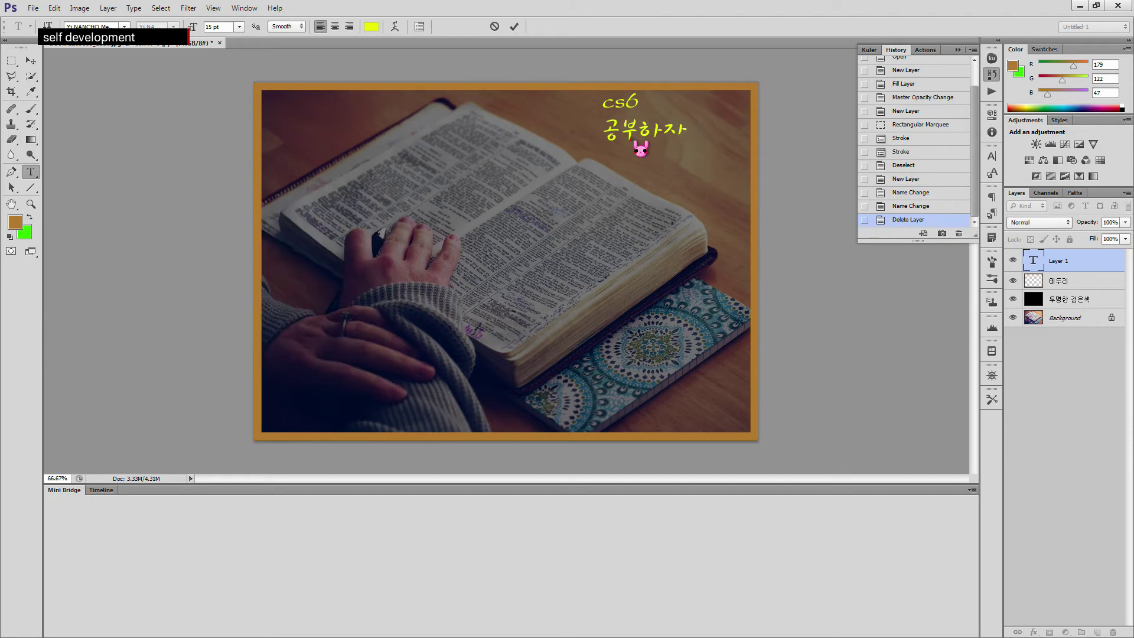
Move the yellow text slightly down and to the right, clear of the brown frame
{"action": "left_click", "coordinate": [32, 61]}
{"action": "left_click_drag", "start_coordinate": [635, 130], "coordinate": [654, 144]}
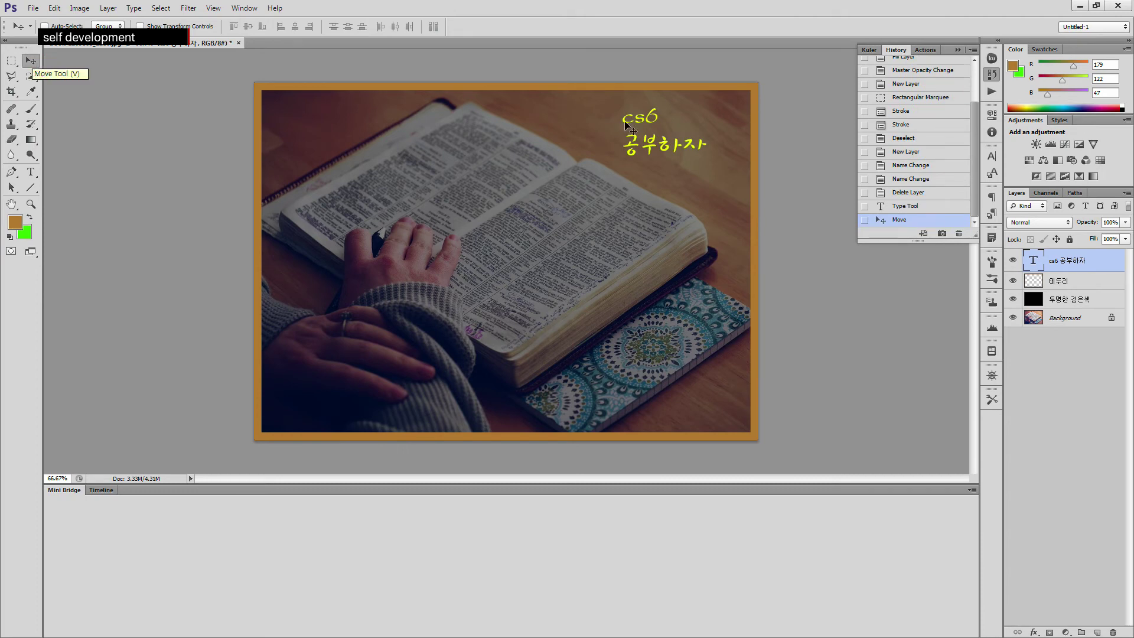
{"action": "left_click_drag", "start_coordinate": [662, 139], "coordinate": [649, 183]}
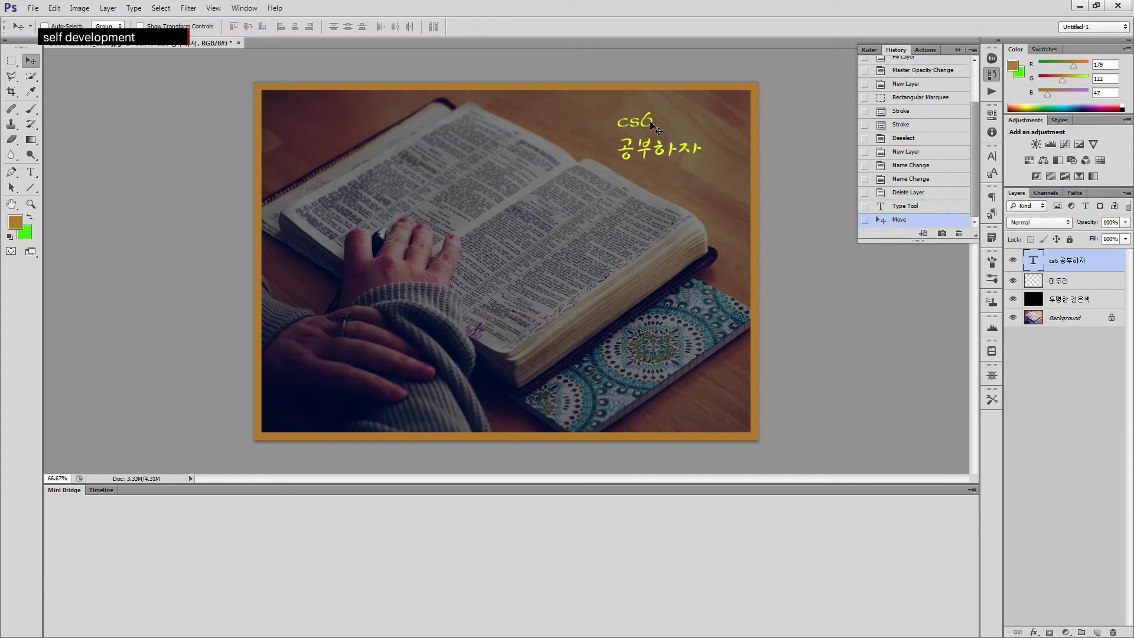
Recolor only the cs6 line bright green, 00ff36, and commit the text edit
{"action": "left_click", "coordinate": [31, 172]}
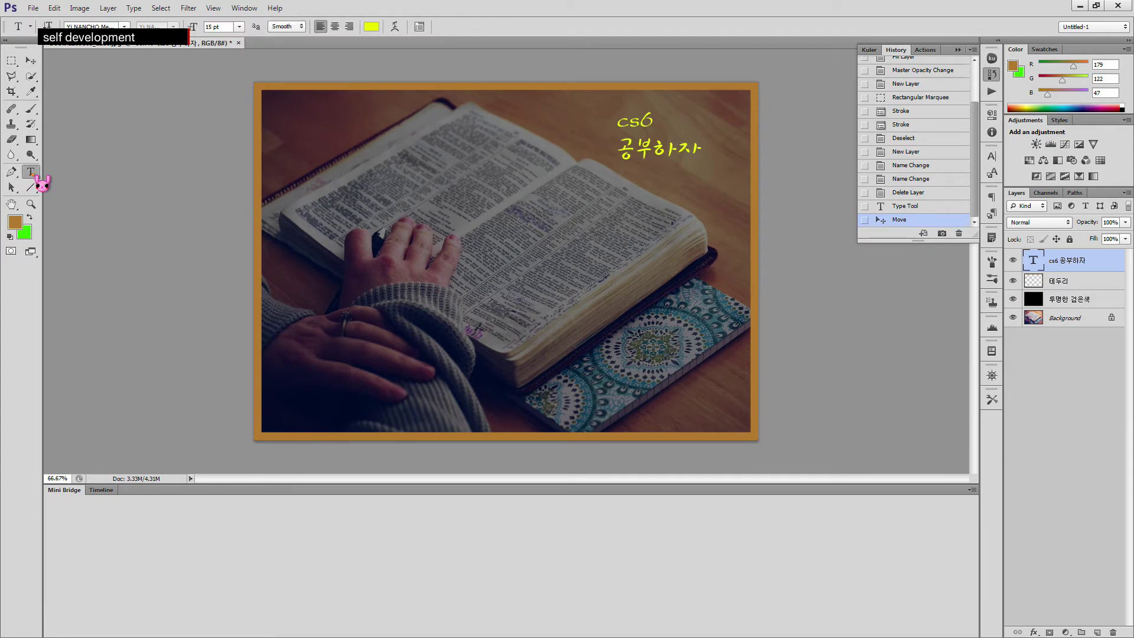
{"action": "left_click_drag", "start_coordinate": [651, 121], "coordinate": [614, 121]}
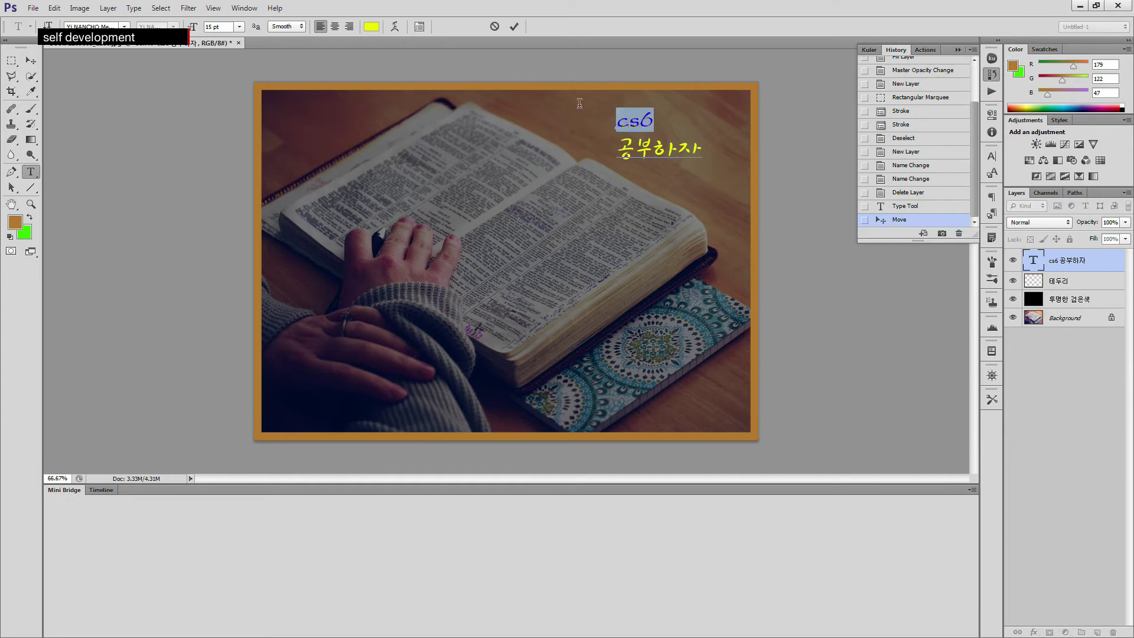
{"action": "left_click", "coordinate": [372, 27]}
{"action": "left_click", "coordinate": [240, 217]}
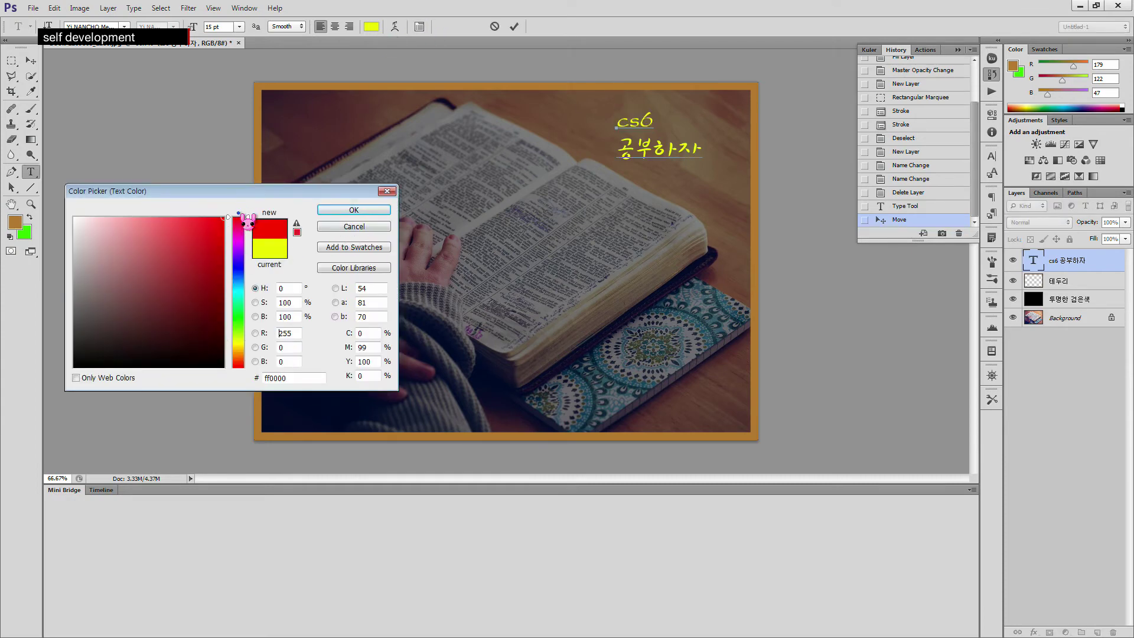
{"action": "left_click_drag", "start_coordinate": [193, 246], "coordinate": [149, 289]}
{"action": "mouse_move", "coordinate": [239, 289]}
{"action": "left_mouse_down"}
{"action": "mouse_move", "coordinate": [219, 211]}
{"action": "mouse_move", "coordinate": [249, 182]}
{"action": "left_mouse_up"}
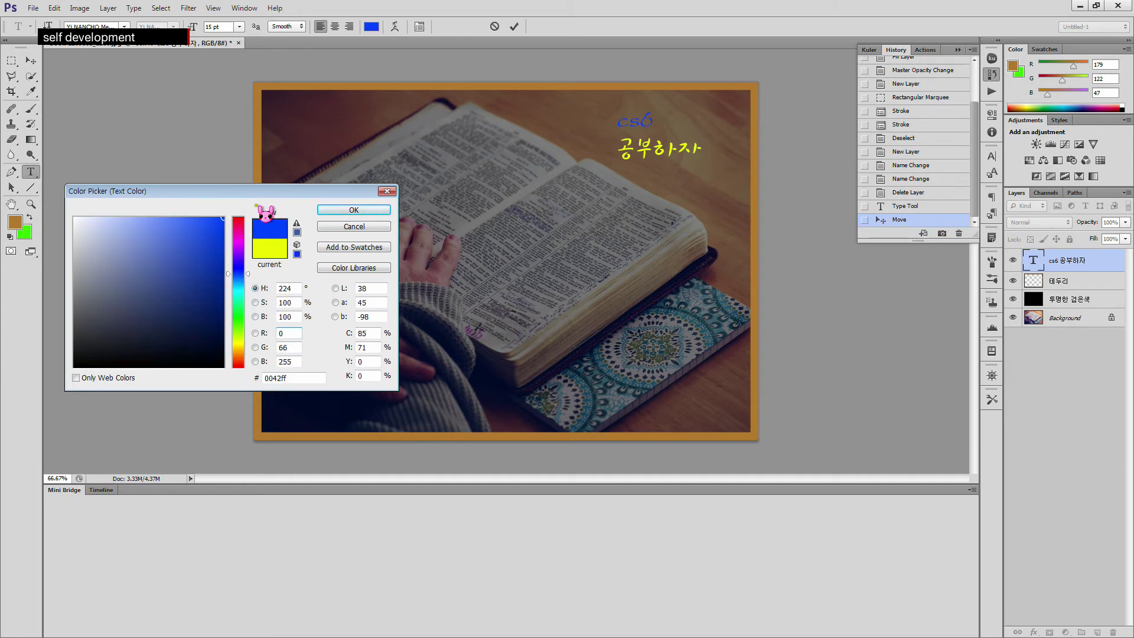
{"action": "left_click", "coordinate": [238, 312]}
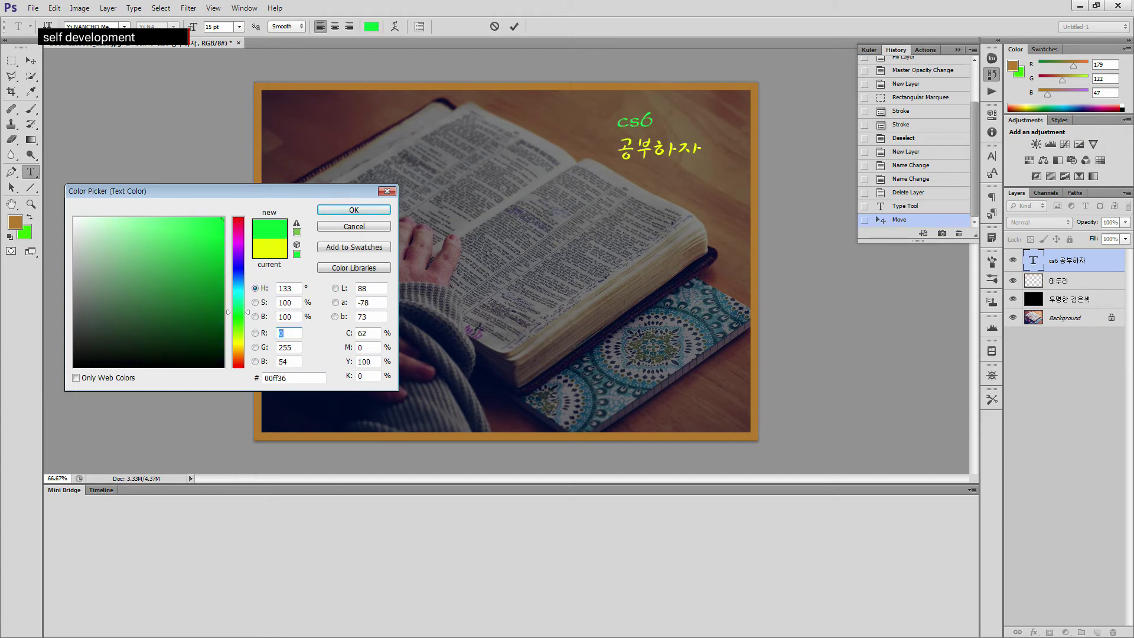
{"action": "left_click", "coordinate": [372, 210]}
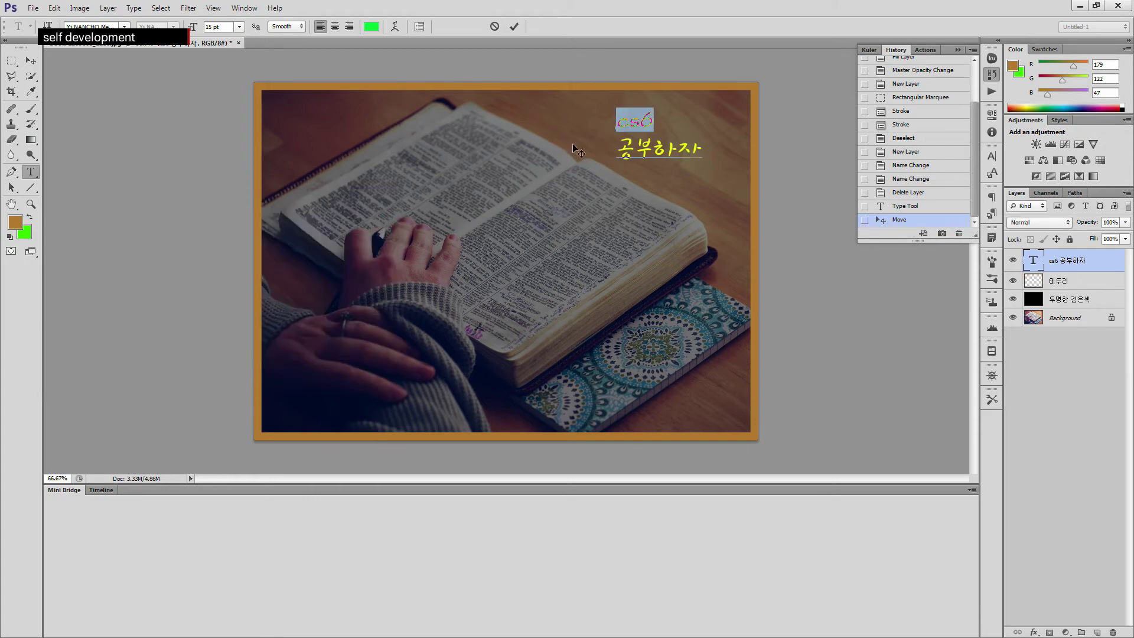
{"action": "left_click", "coordinate": [706, 151]}
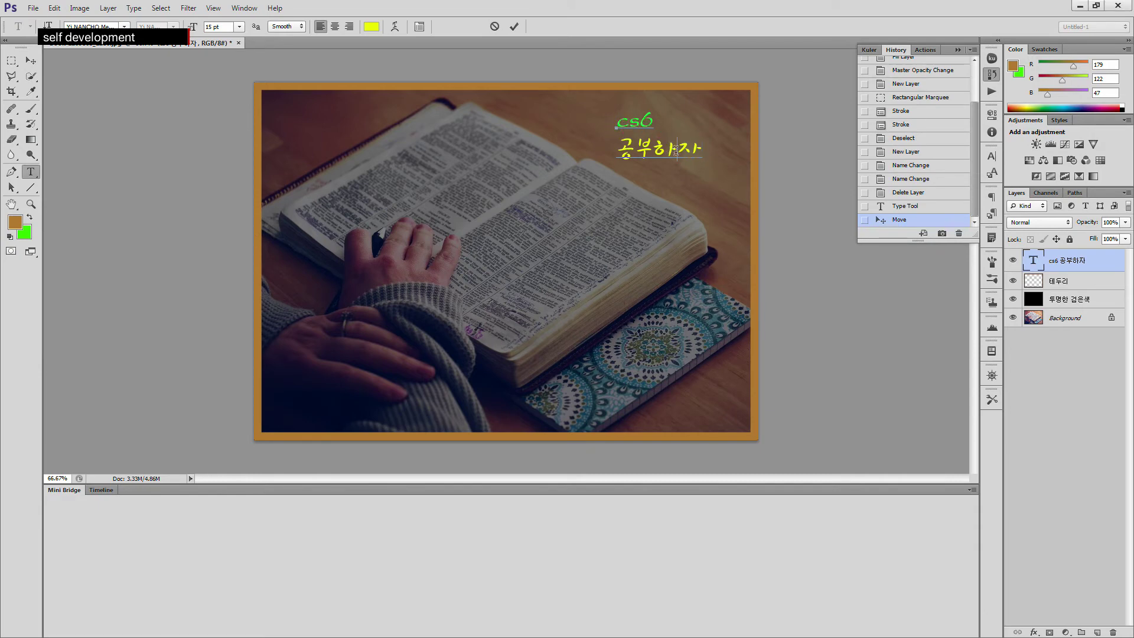
{"action": "left_click", "coordinate": [703, 171]}
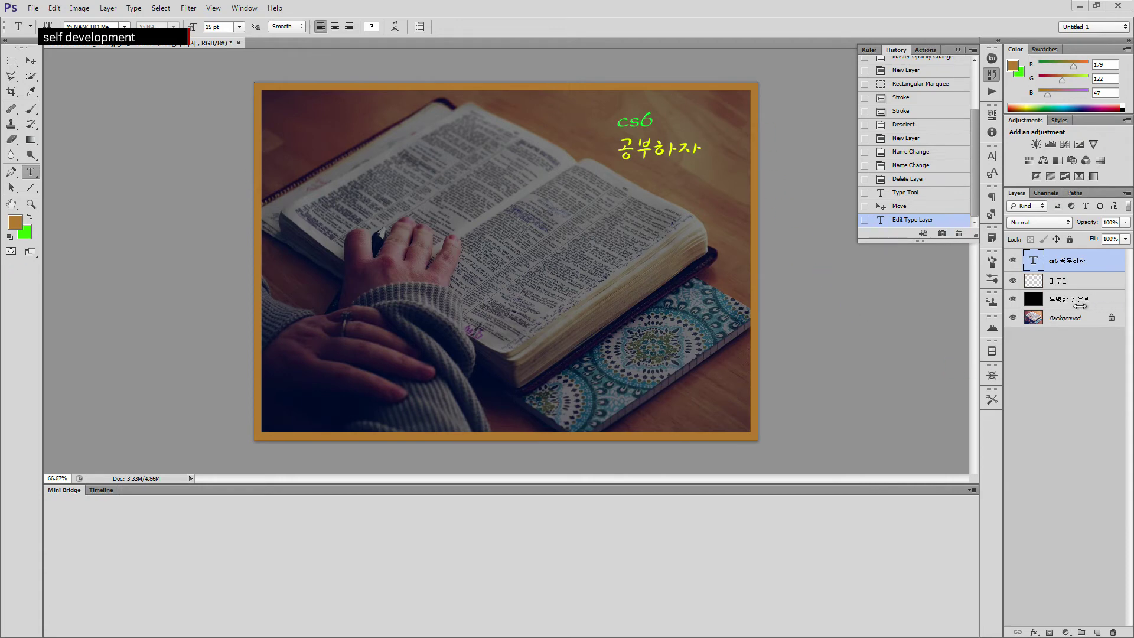
Close the book image and create a new document 800 pixels wide and 800 pixels high
{"action": "left_click", "coordinate": [239, 43]}
{"action": "left_click", "coordinate": [568, 249]}
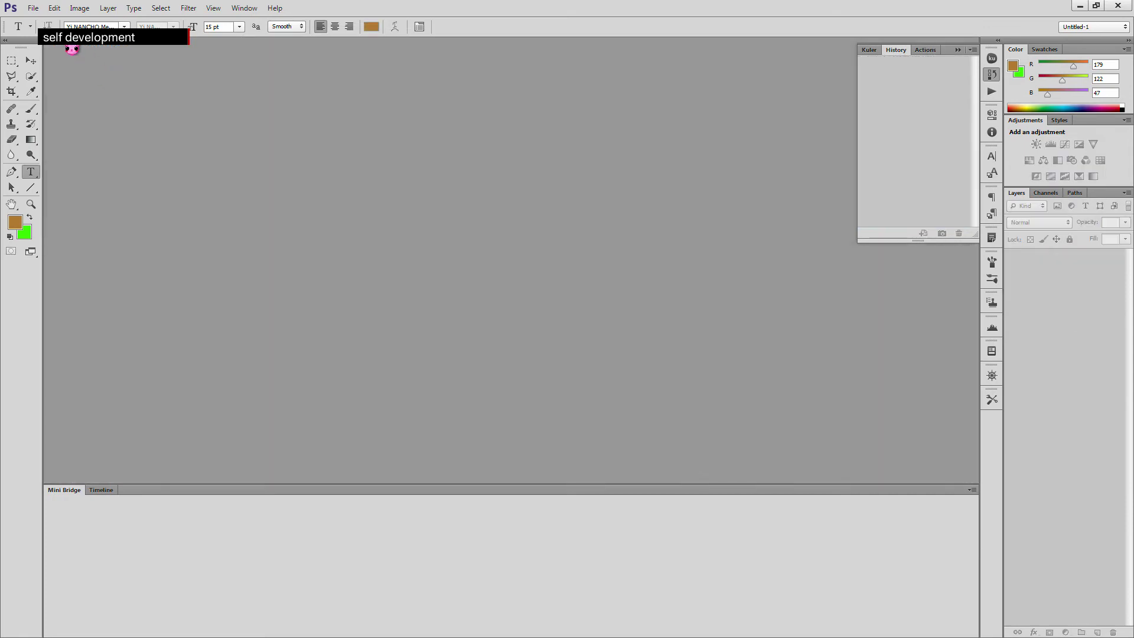
{"action": "left_click", "coordinate": [39, 8]}
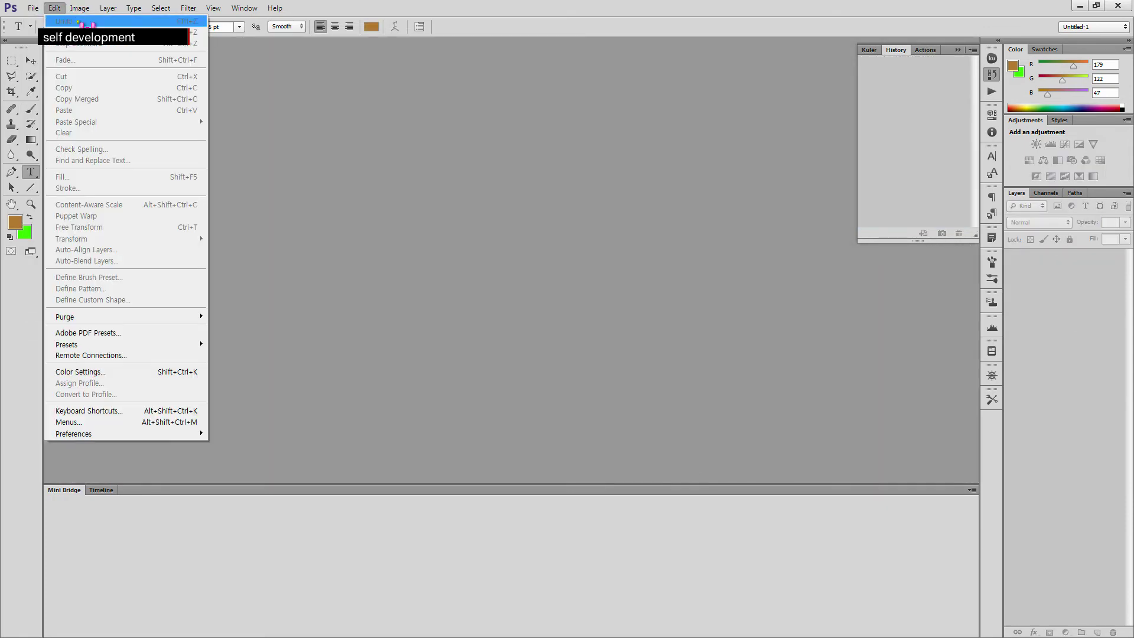
{"action": "left_click", "coordinate": [44, 21]}
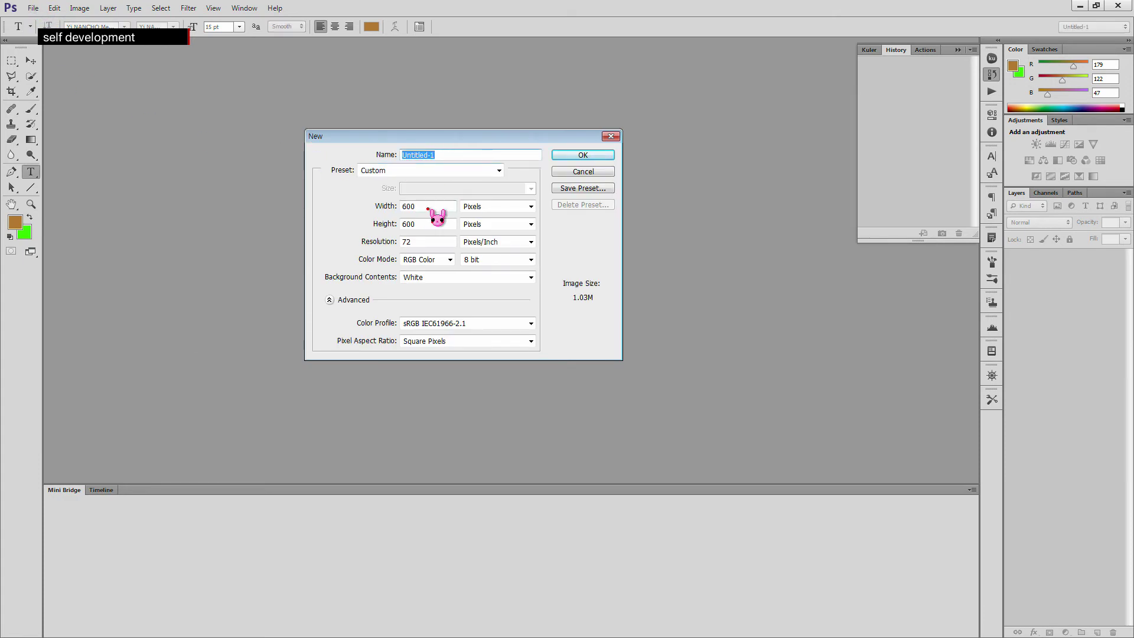
{"action": "double_click", "coordinate": [437, 206]}
{"action": "type", "text": "800"}
{"action": "key", "text": "Tab"}
{"action": "key", "text": "Tab"}
{"action": "type", "text": "800"}
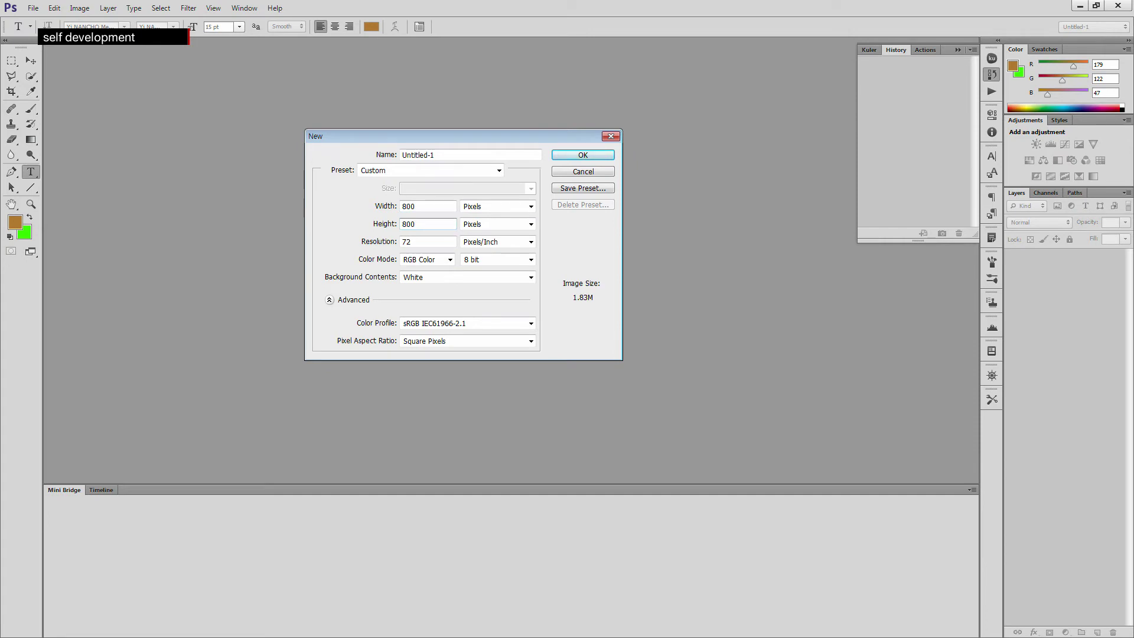
{"action": "left_click", "coordinate": [583, 155]}
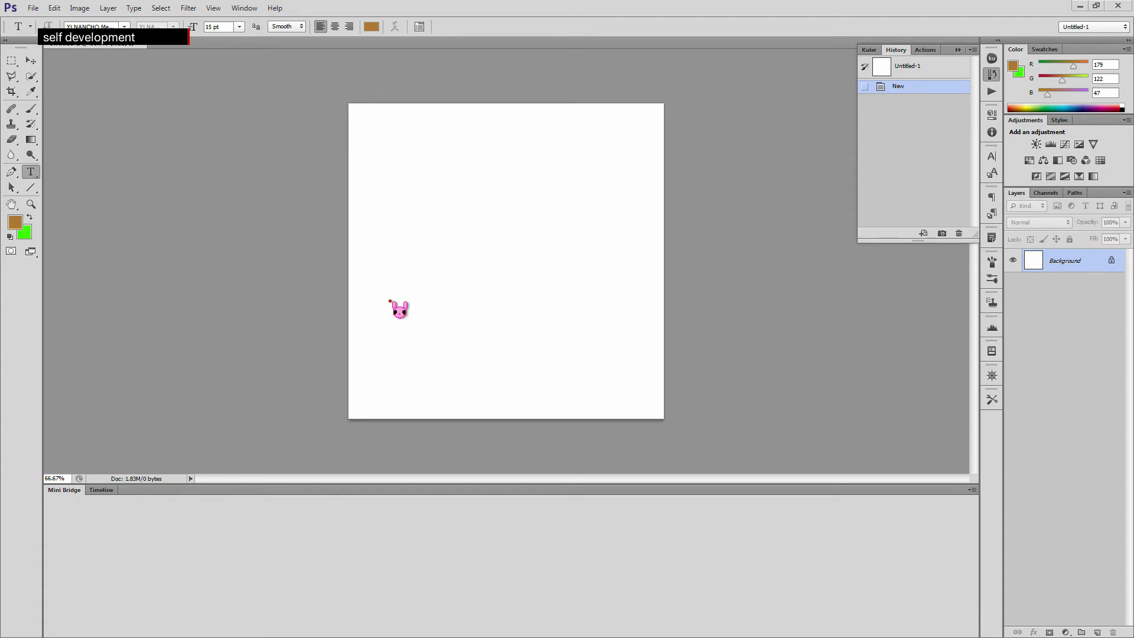
Fill the blank Background layer with the blue bubble custom pattern in Normal mode at 100% opacity
{"action": "left_click", "coordinate": [31, 60]}
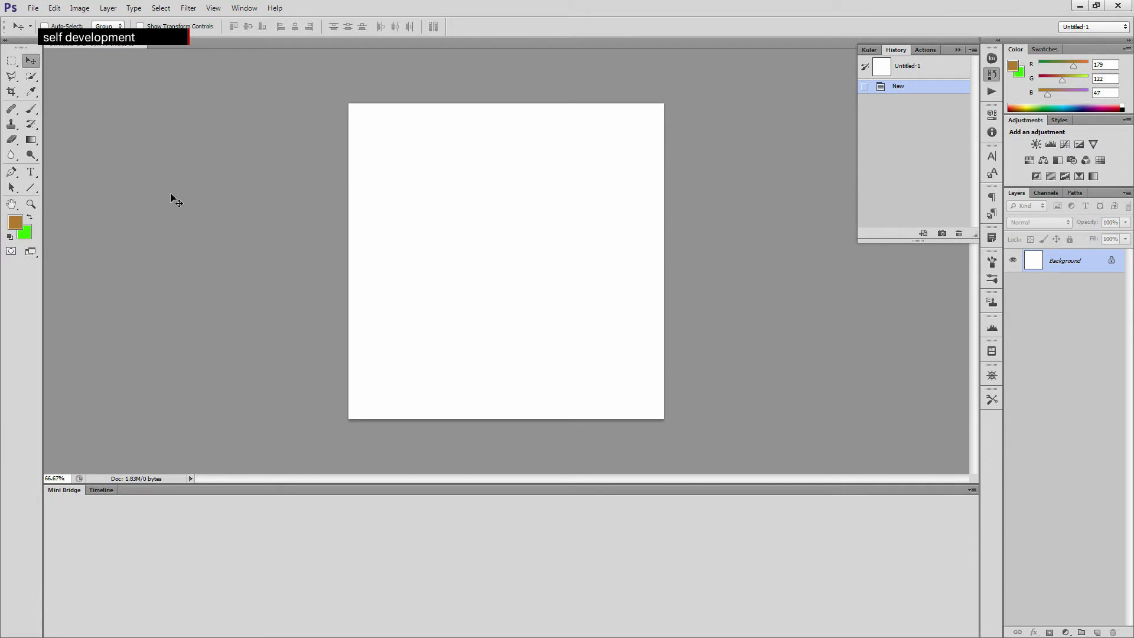
{"action": "left_click", "coordinate": [55, 7]}
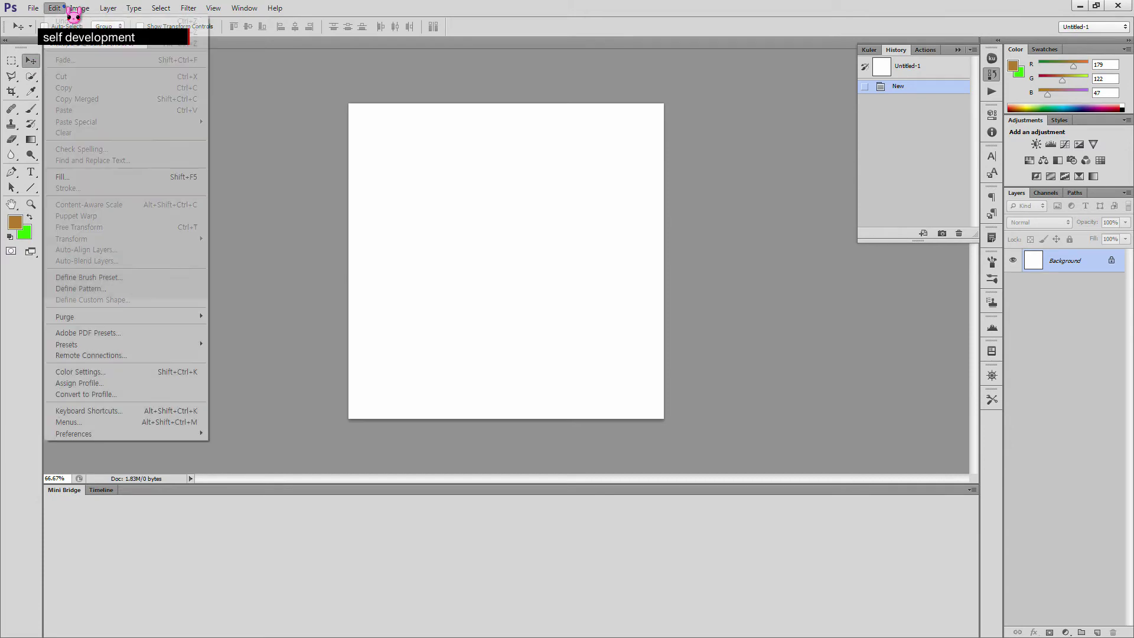
{"action": "left_click", "coordinate": [104, 179]}
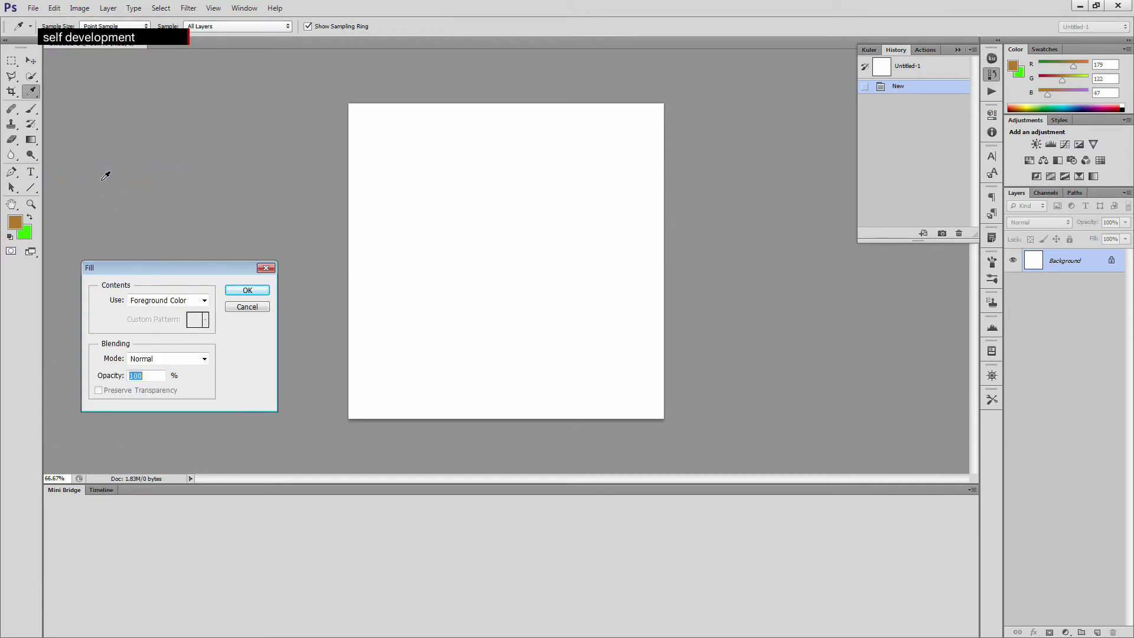
{"action": "left_click_drag", "start_coordinate": [197, 262], "coordinate": [247, 139]}
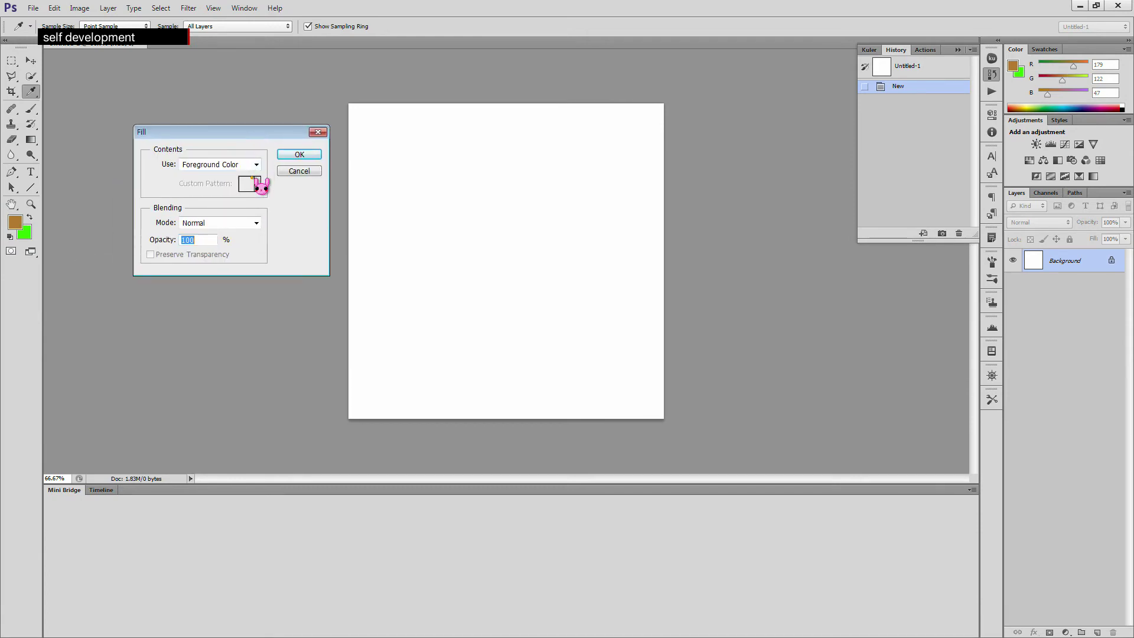
{"action": "left_click", "coordinate": [257, 164]}
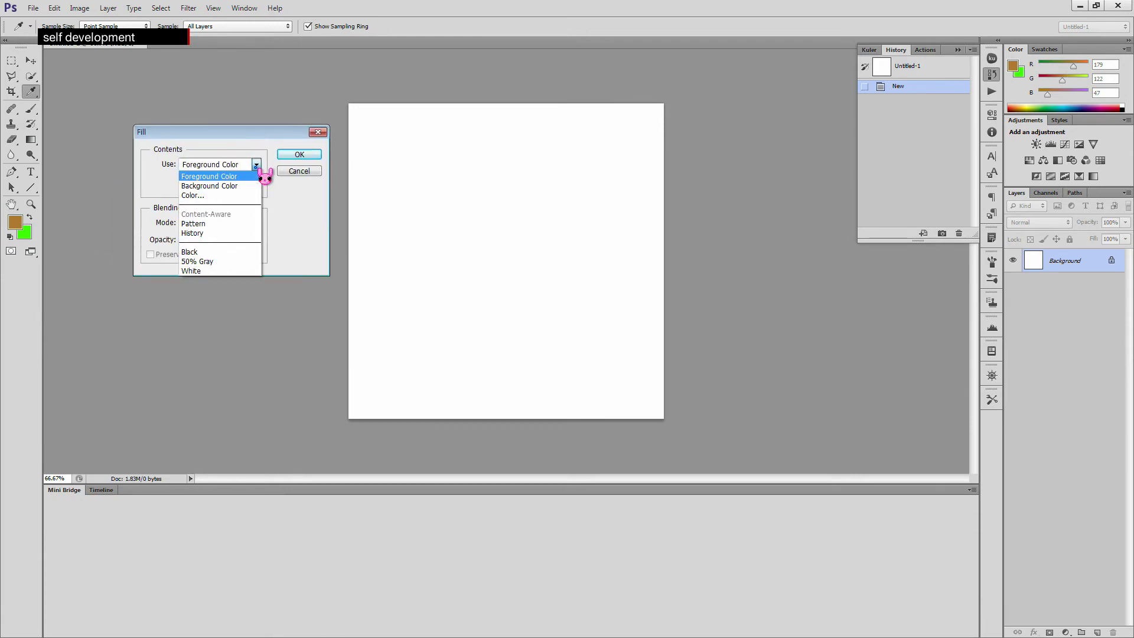
{"action": "left_click", "coordinate": [228, 224]}
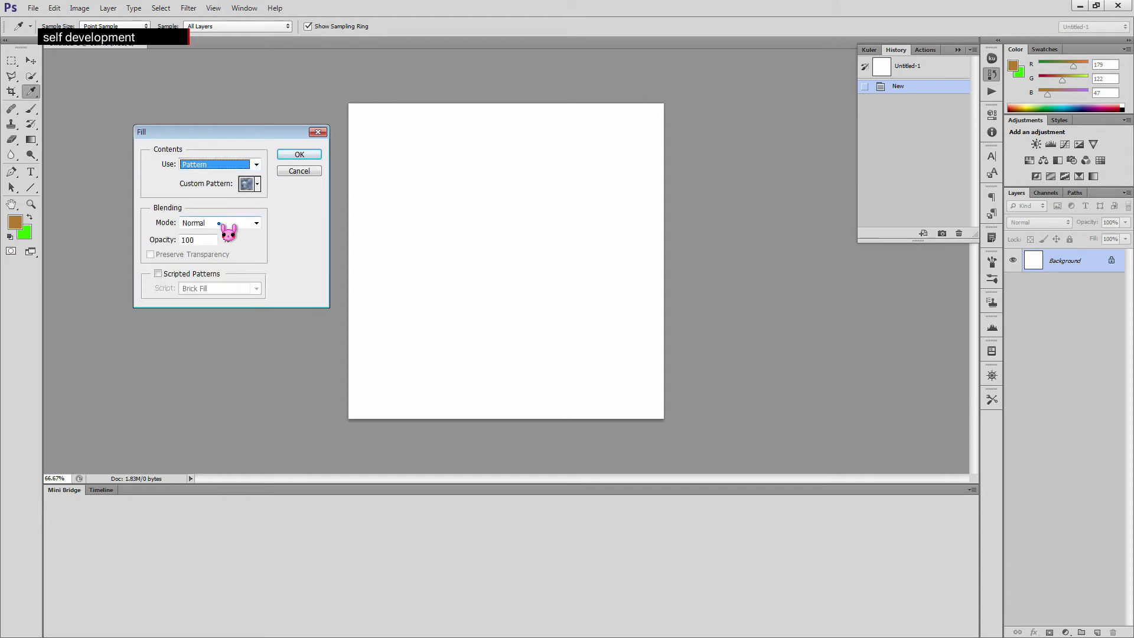
{"action": "left_click", "coordinate": [257, 185]}
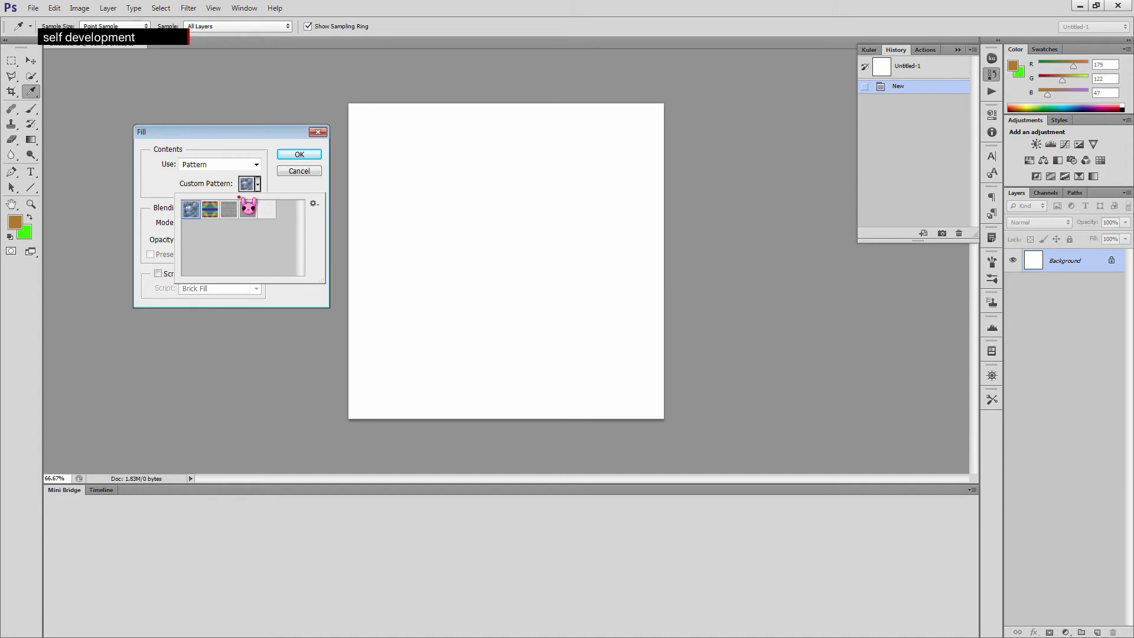
{"action": "left_click", "coordinate": [312, 155]}
{"action": "left_click", "coordinate": [308, 155]}
{"action": "key", "text": "v"}
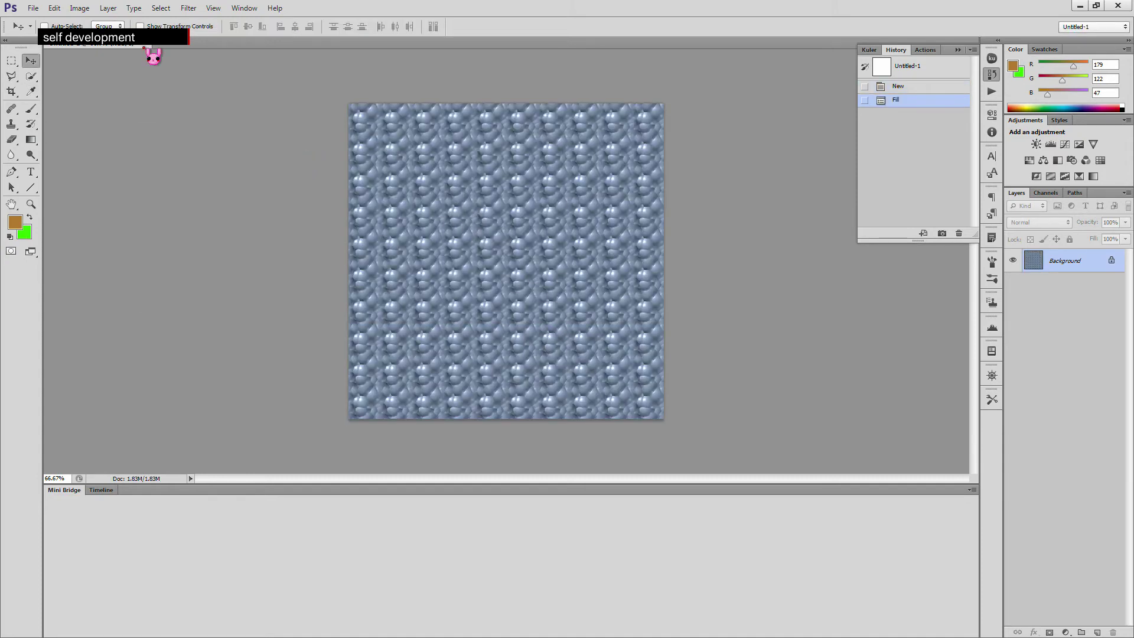
Start another pattern fill on the Background layer and bring up the custom pattern picker's options listing the additional pattern libraries
{"action": "left_click", "coordinate": [61, 8]}
{"action": "left_click", "coordinate": [53, 8]}
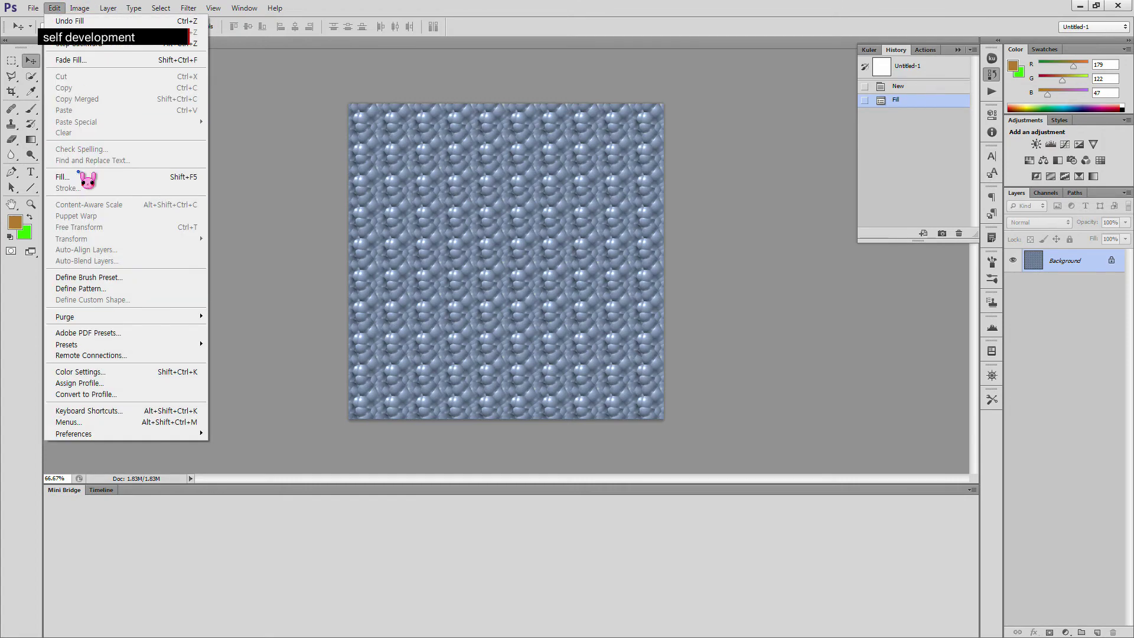
{"action": "left_click", "coordinate": [88, 177]}
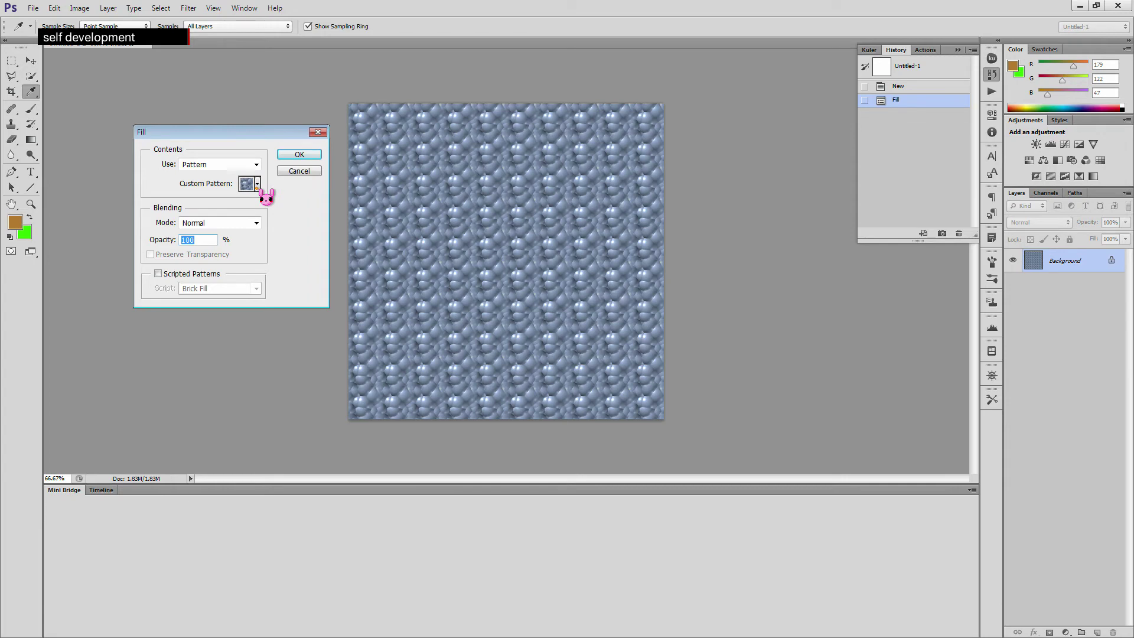
{"action": "left_click", "coordinate": [258, 186]}
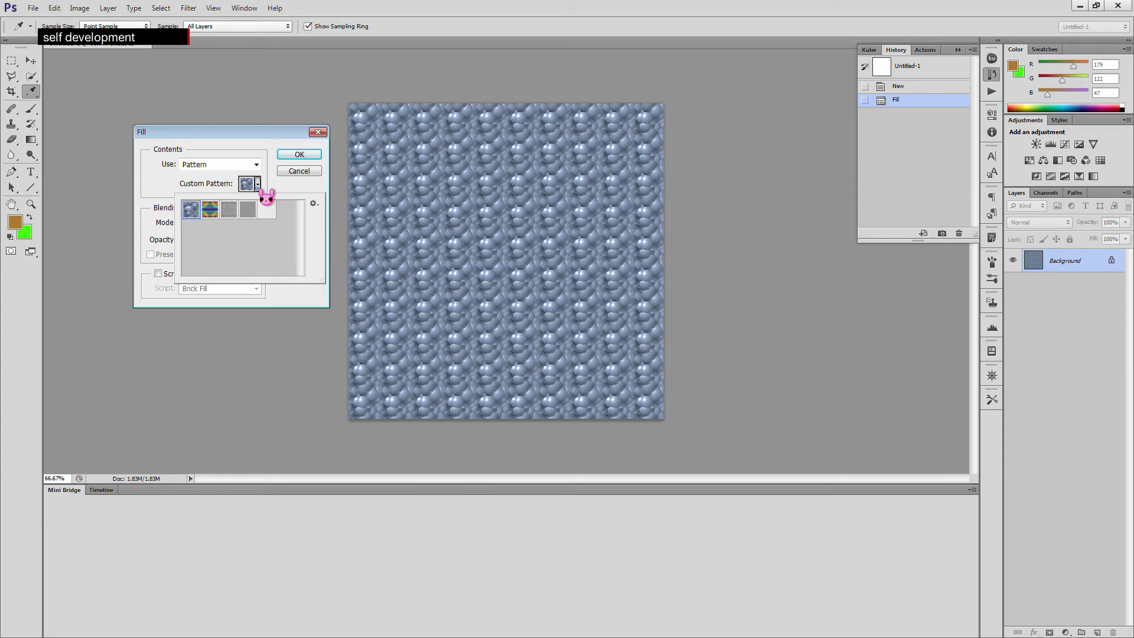
{"action": "left_click", "coordinate": [314, 205]}
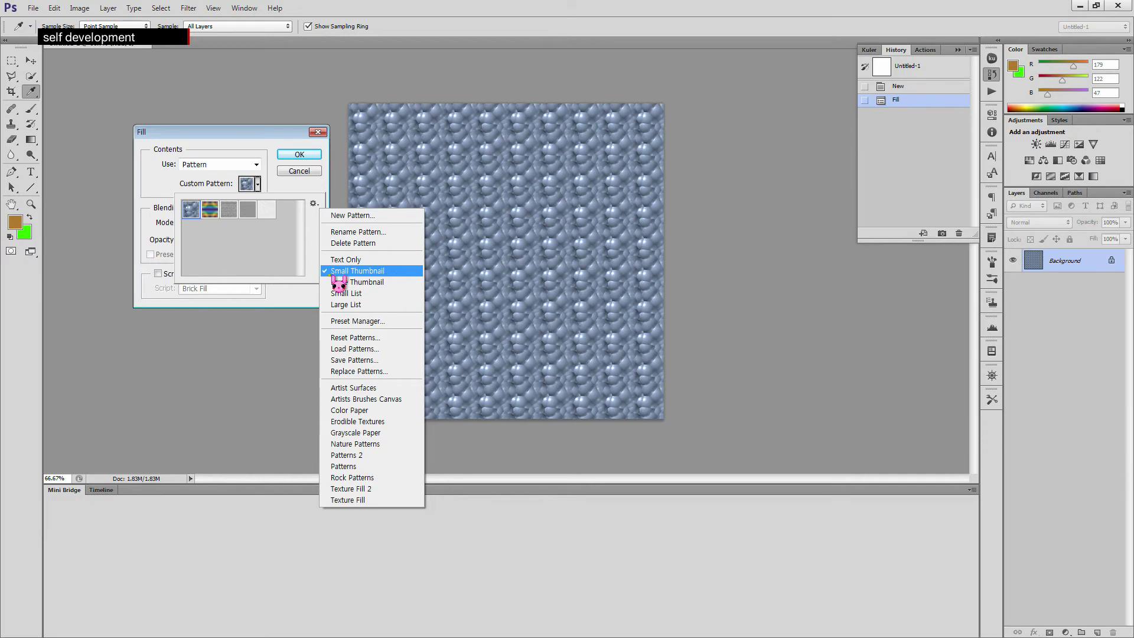
Append the Color Paper pattern set to the custom patterns available for the fill
{"action": "left_click", "coordinate": [390, 411]}
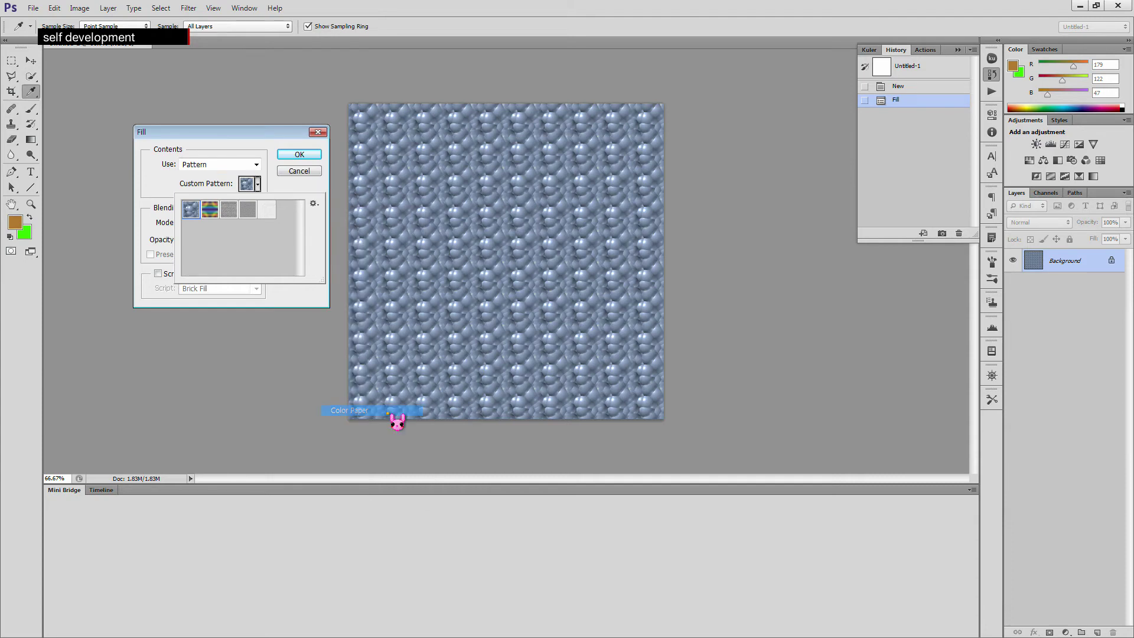
{"action": "left_click_drag", "start_coordinate": [519, 196], "coordinate": [258, 281]}
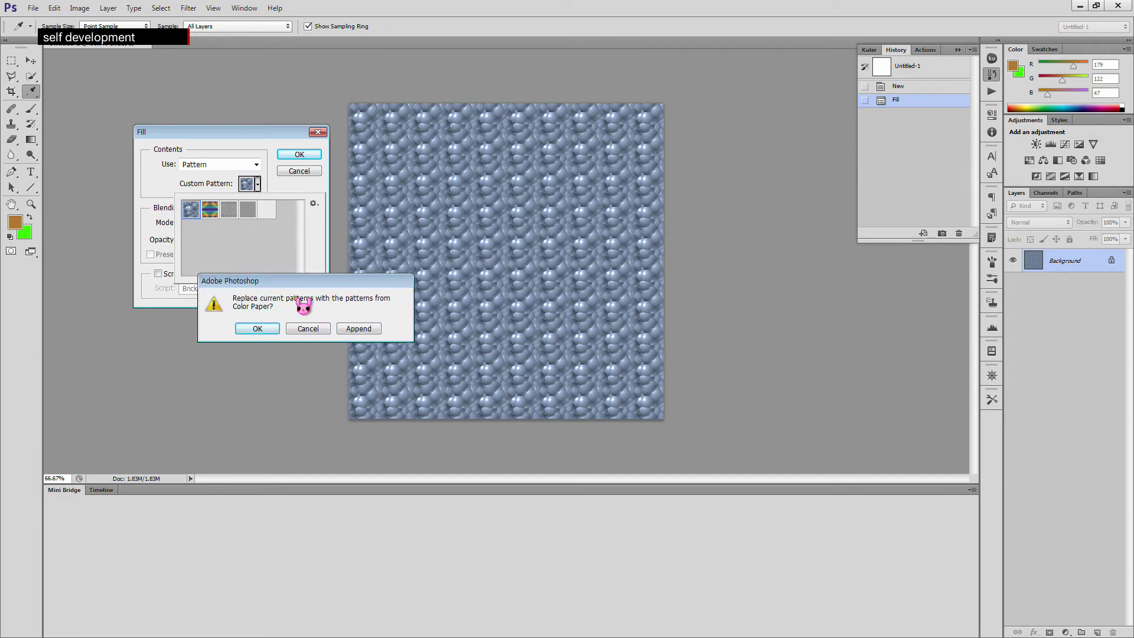
{"action": "left_click", "coordinate": [366, 330]}
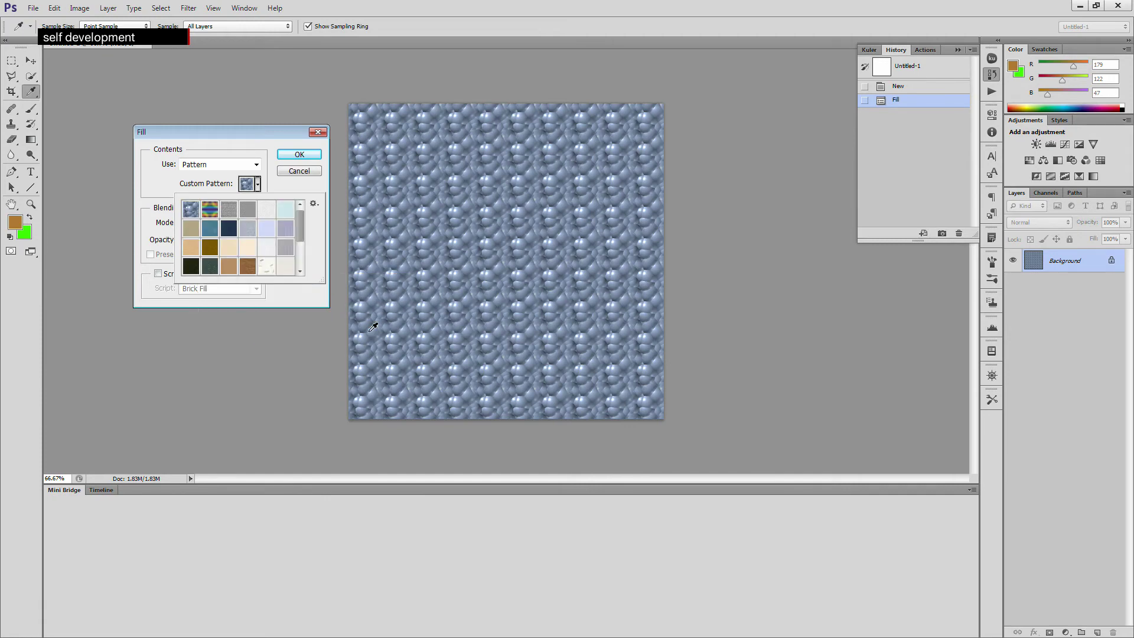
Fill the Background layer with the pink striped paper pattern from the appended Color Paper set
{"action": "scroll", "coordinate": [316, 236], "scroll_direction": "down", "scroll_amount": 3}
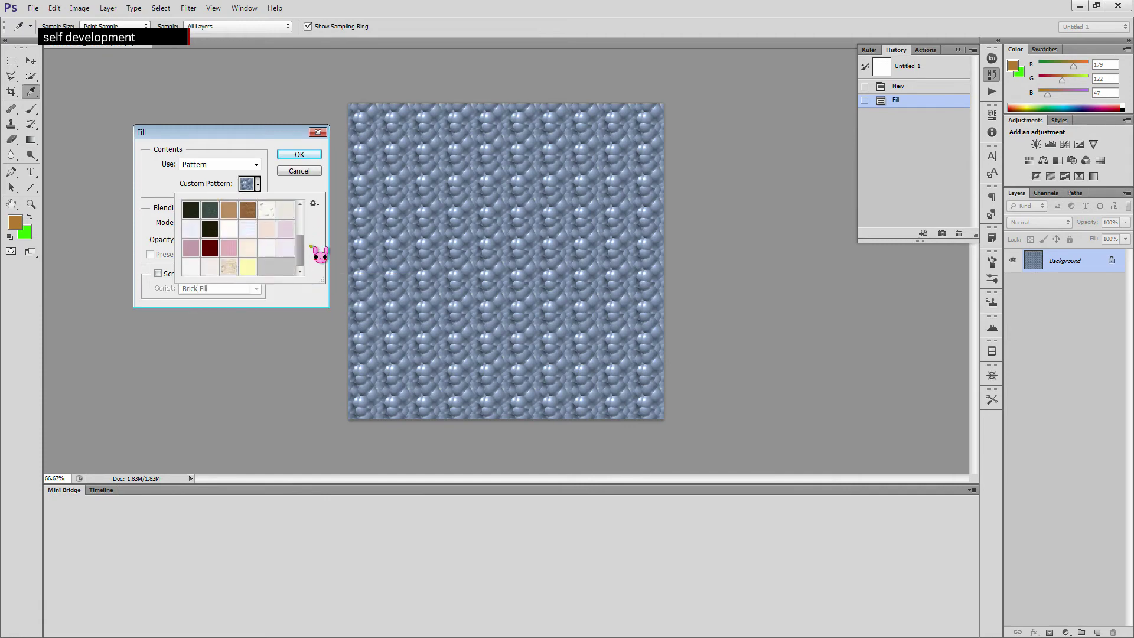
{"action": "left_click", "coordinate": [226, 251]}
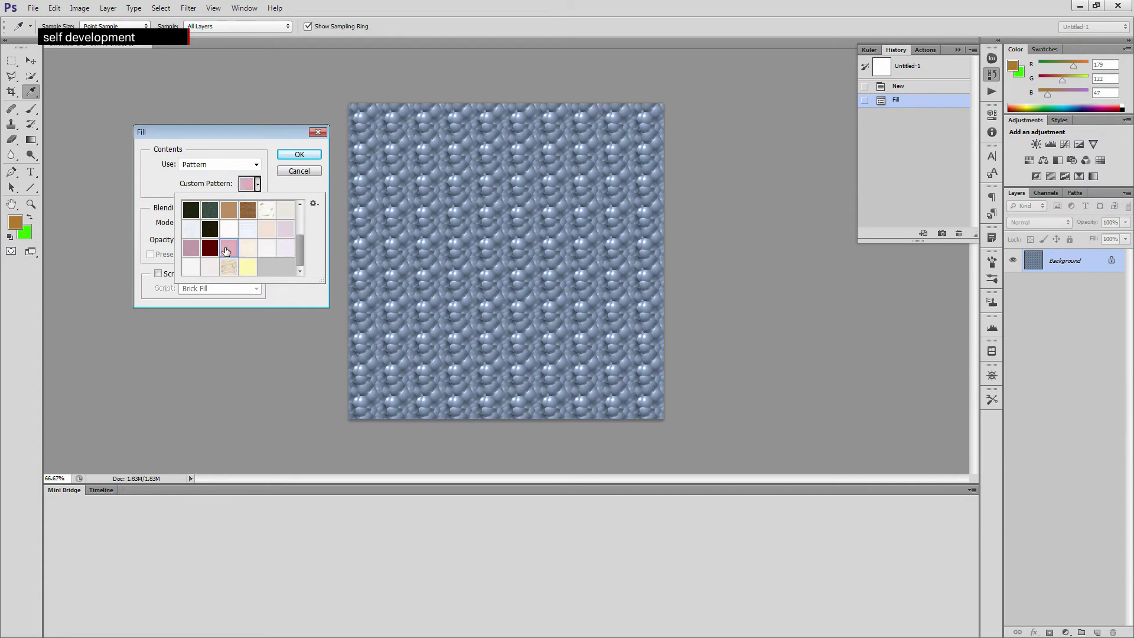
{"action": "left_click", "coordinate": [296, 154]}
{"action": "left_click", "coordinate": [295, 155]}
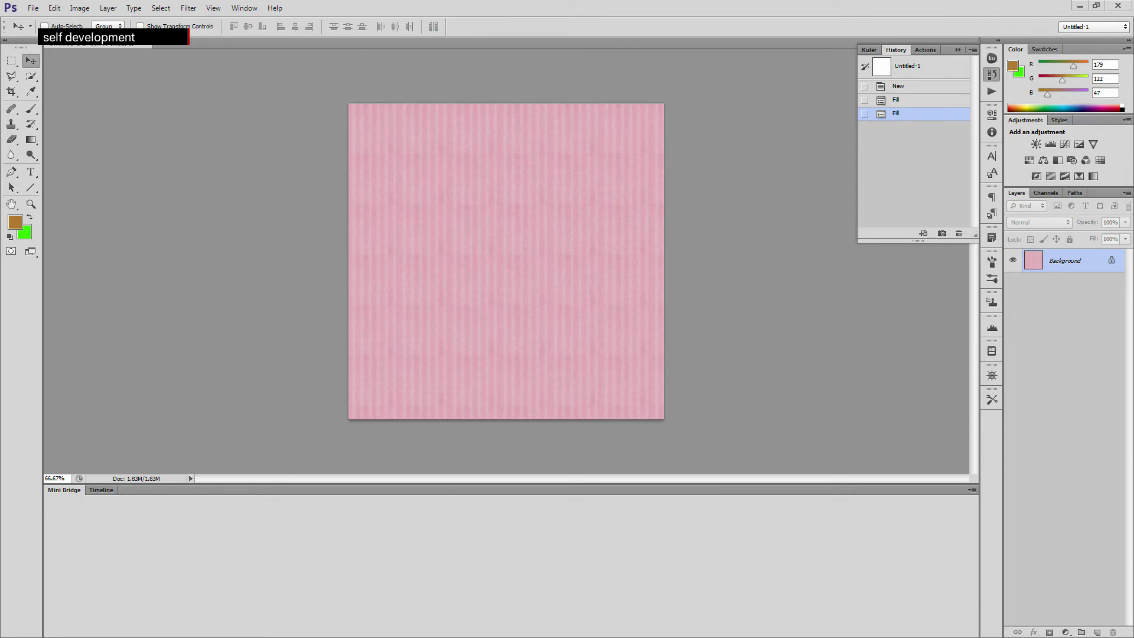
Add the text "cs6 포토샵 공부하자" in the upper part of the canvas, using the default black foreground colour
{"action": "left_click", "coordinate": [32, 172]}
{"action": "left_click", "coordinate": [412, 207]}
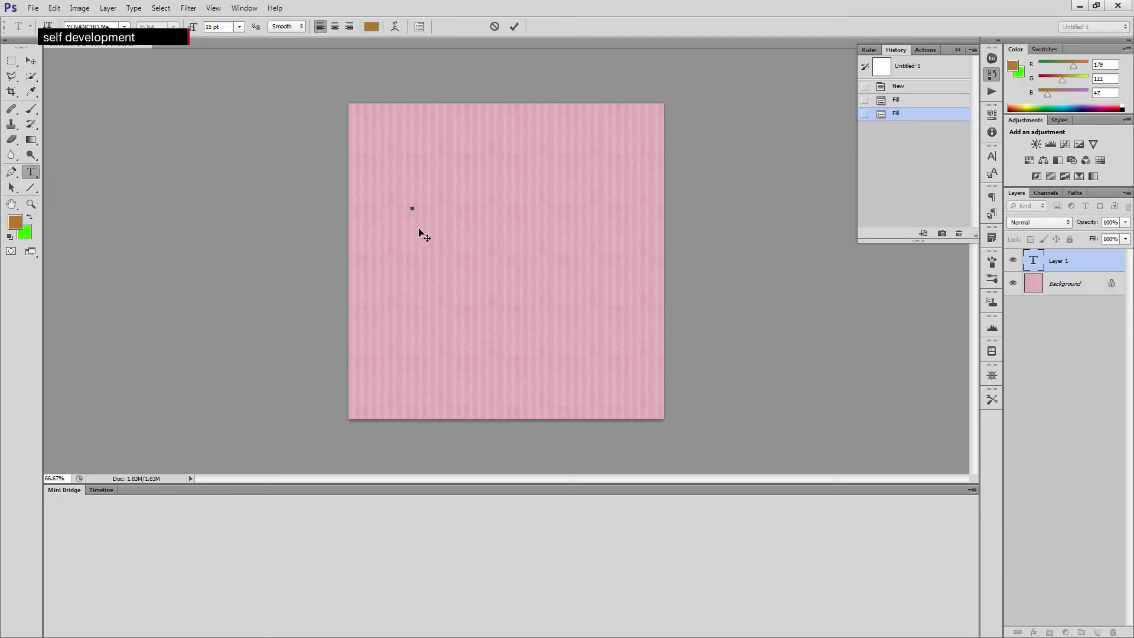
{"action": "left_click", "coordinate": [9, 236]}
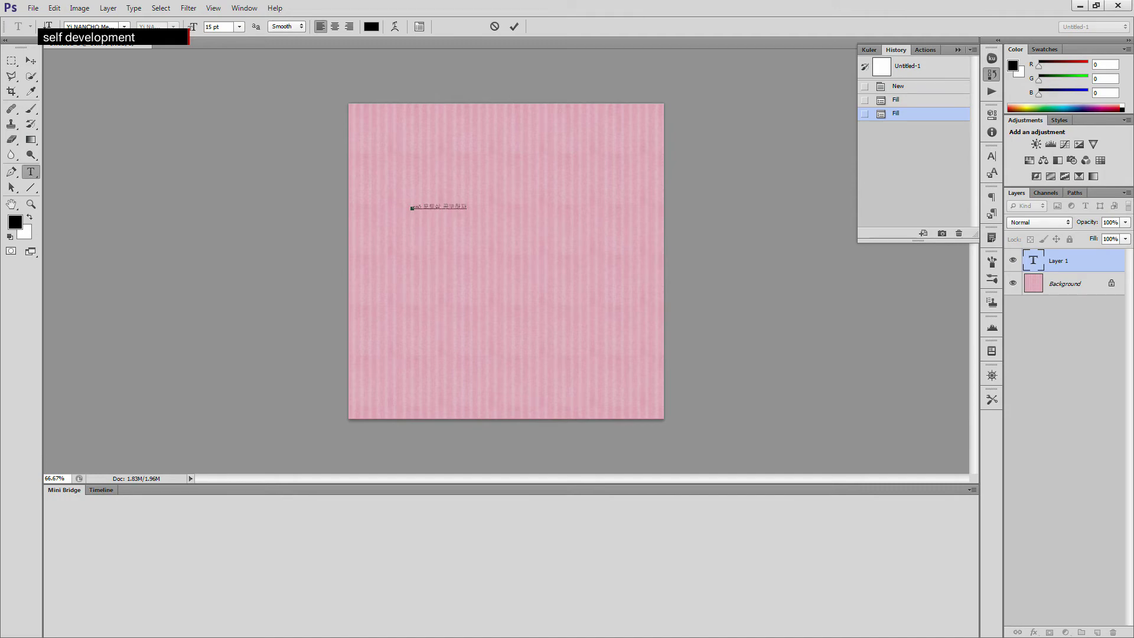
Change the whole text line to the YJ WADAG font and set its size to 200 pt
{"action": "key", "text": "ctrl+a"}
{"action": "left_click", "coordinate": [124, 26]}
{"action": "left_click", "coordinate": [129, 81]}
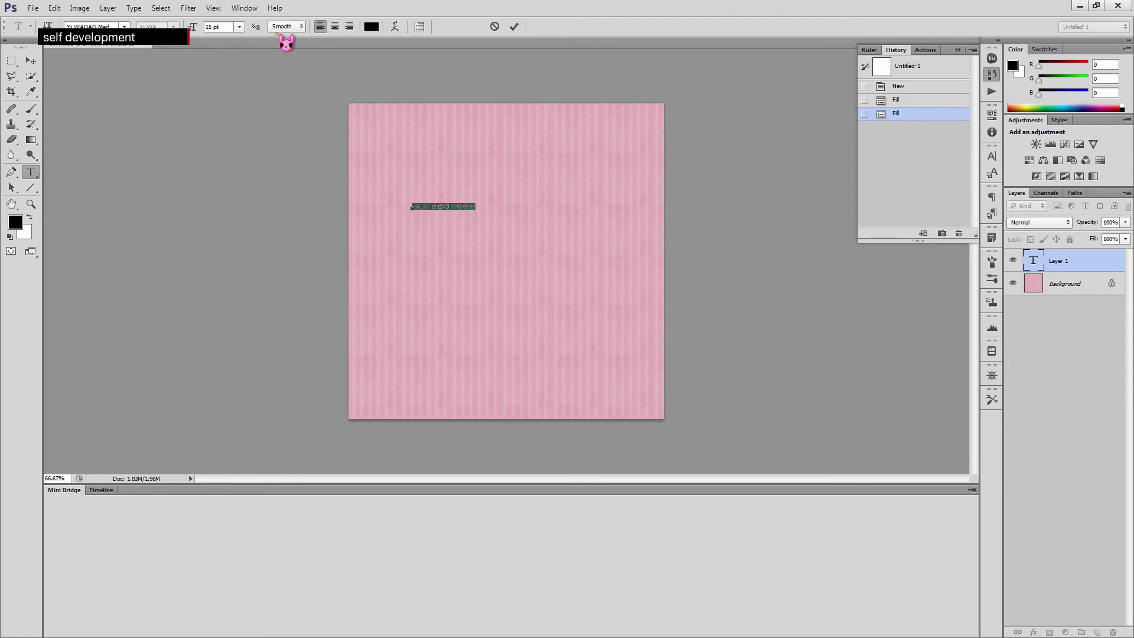
{"action": "left_click", "coordinate": [214, 27]}
{"action": "type", "text": "2000"}
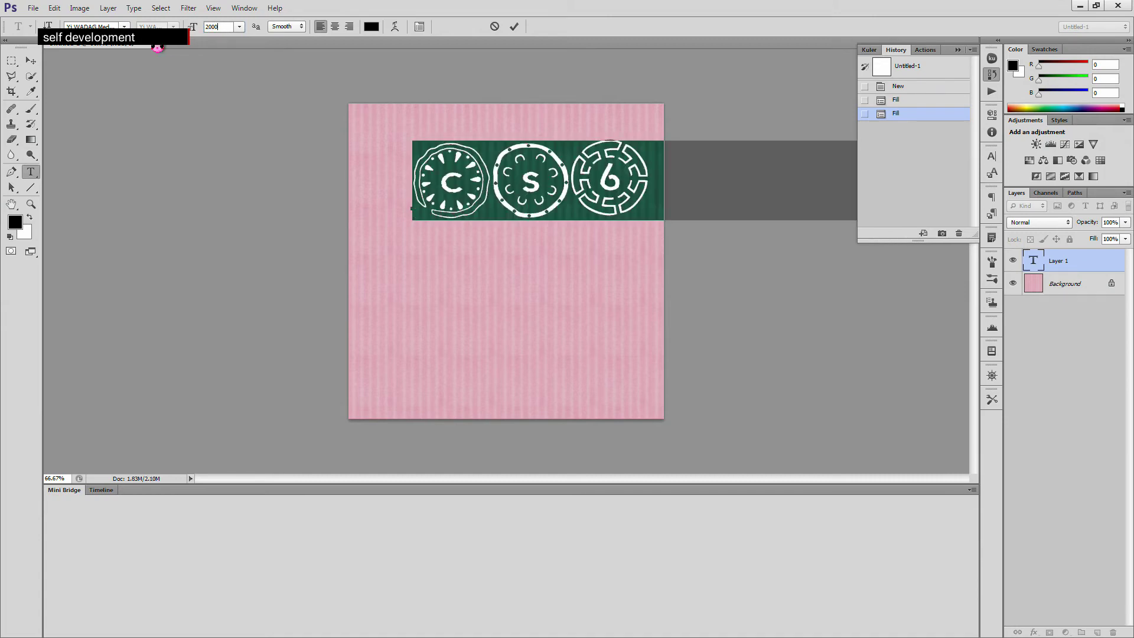
{"action": "key", "text": "Return"}
Switch the whole text line to a thin Korean font and set its size to 100 pt
{"action": "left_click", "coordinate": [124, 27]}
{"action": "left_click", "coordinate": [124, 82]}
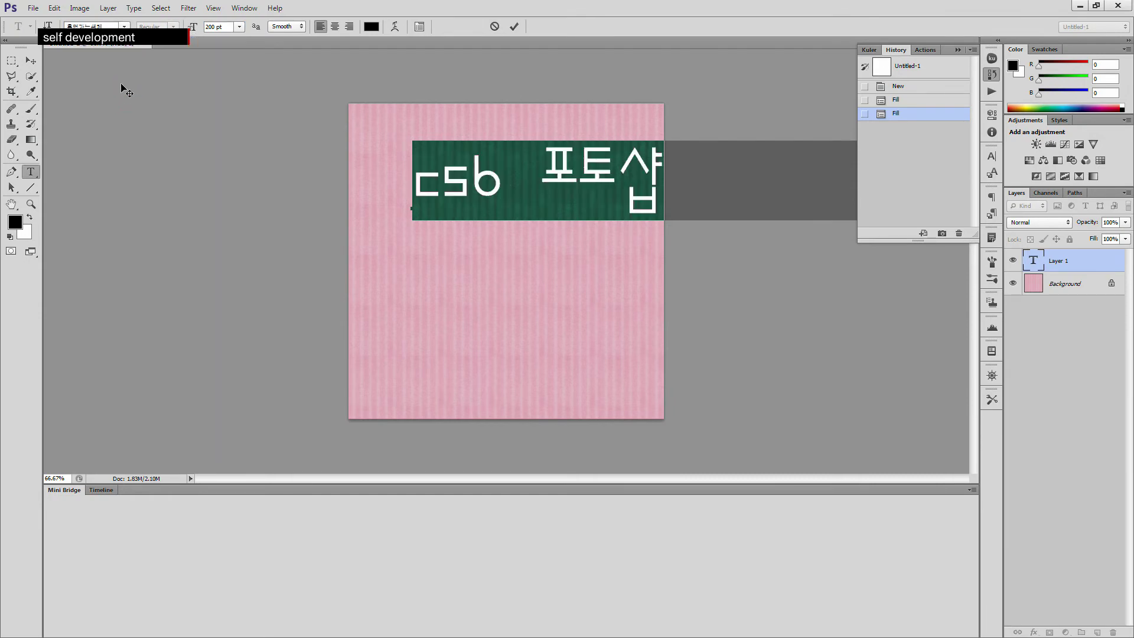
{"action": "left_click", "coordinate": [562, 181]}
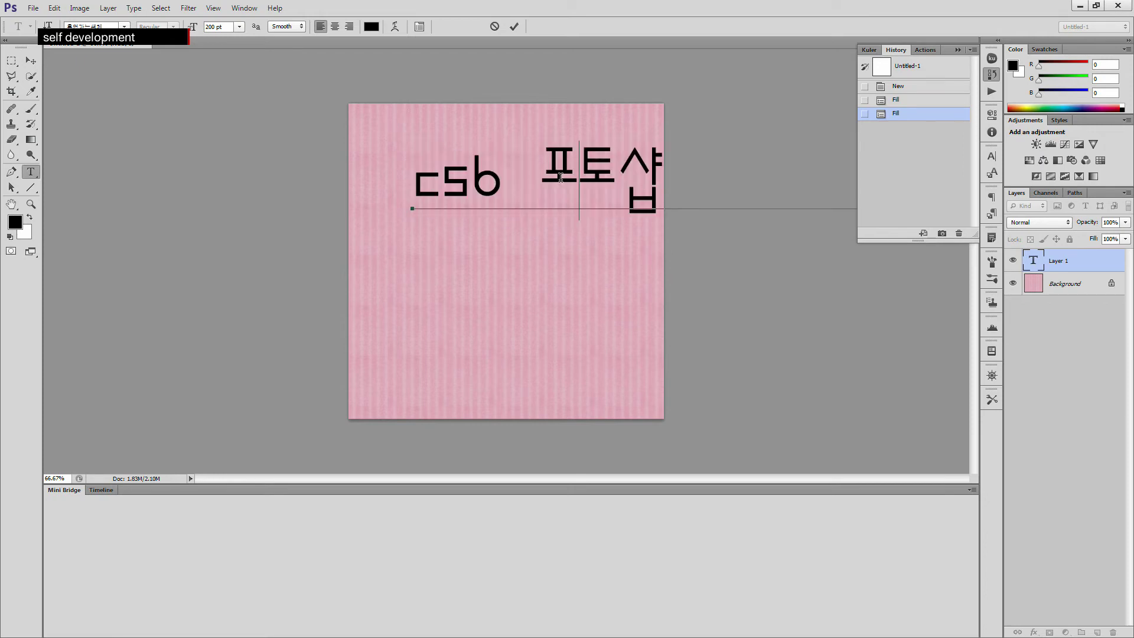
{"action": "left_click", "coordinate": [502, 180]}
{"action": "key", "text": "ctrl+a"}
{"action": "left_click", "coordinate": [224, 26]}
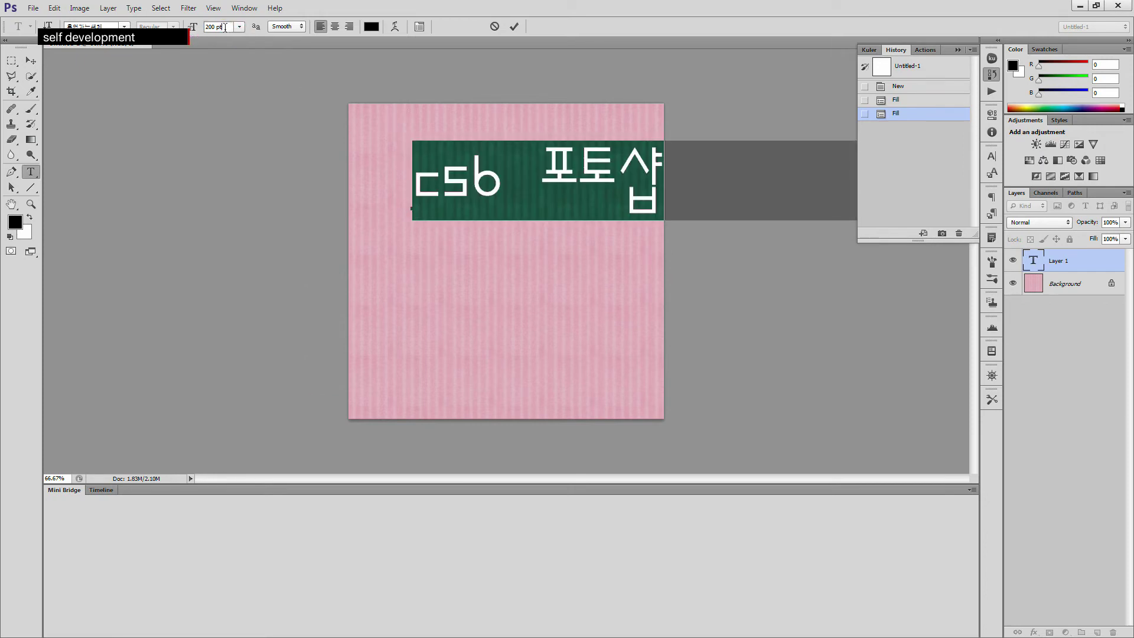
{"action": "type", "text": "100"}
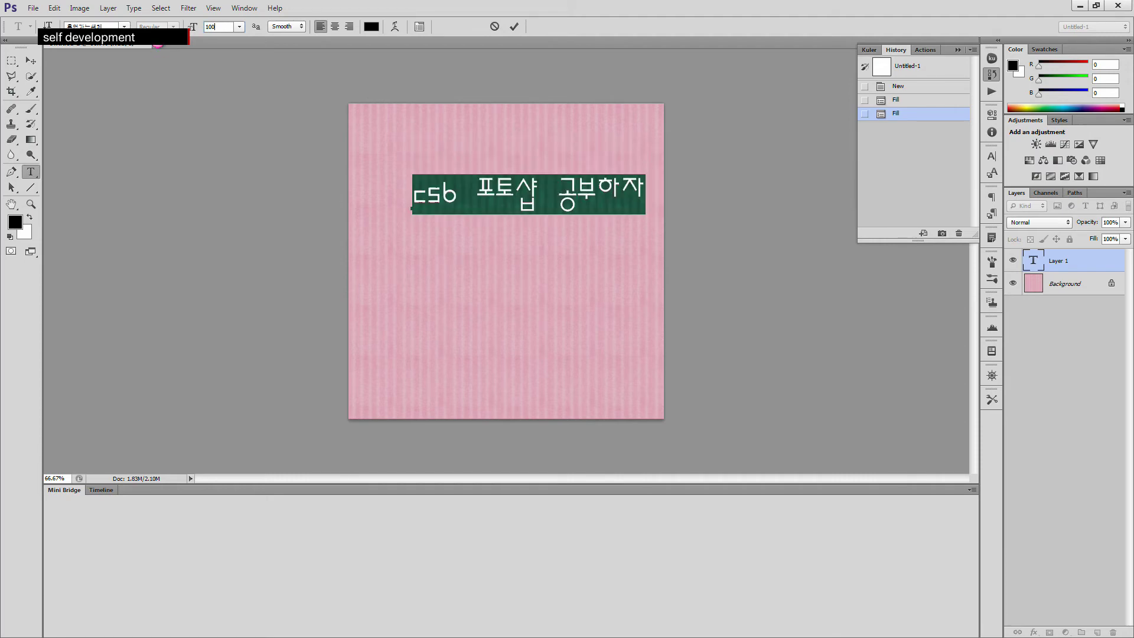
Try Blackoak Std and Cooper Black as the font for the whole text line
{"action": "left_click", "coordinate": [536, 177]}
{"action": "left_click_drag", "start_coordinate": [645, 189], "coordinate": [412, 192]}
{"action": "left_click", "coordinate": [125, 26]}
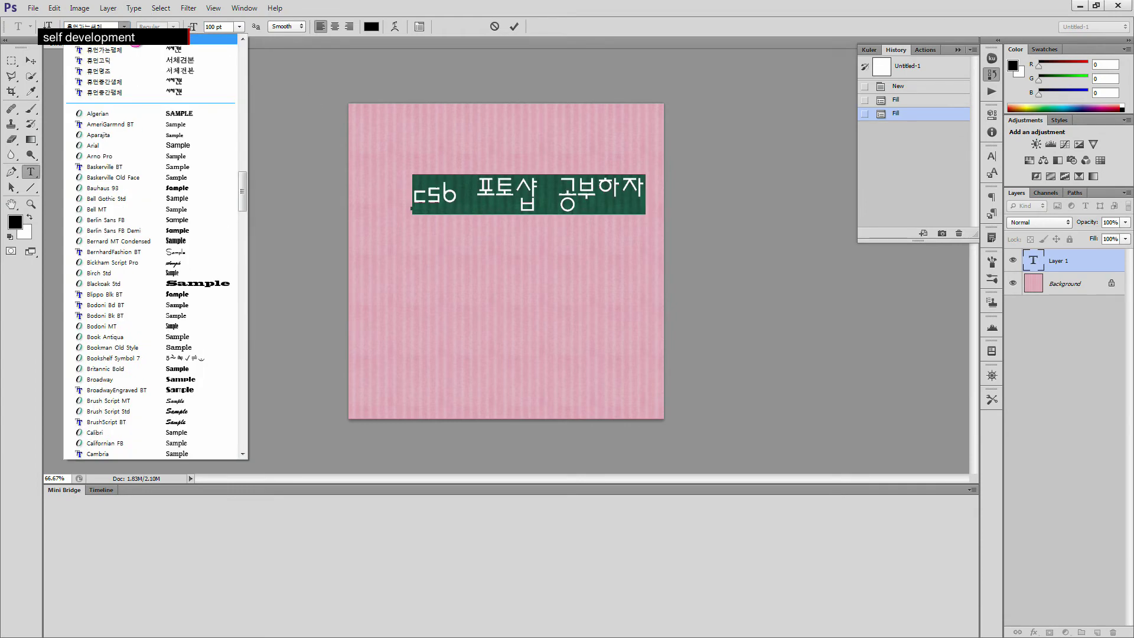
{"action": "left_click", "coordinate": [214, 284]}
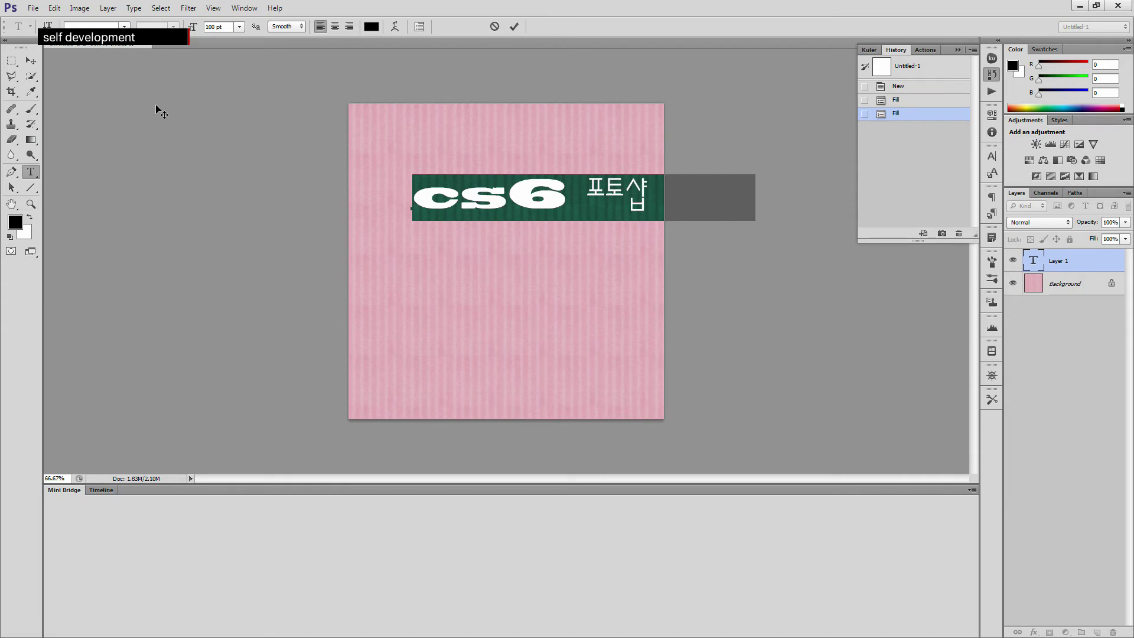
{"action": "left_click", "coordinate": [124, 27]}
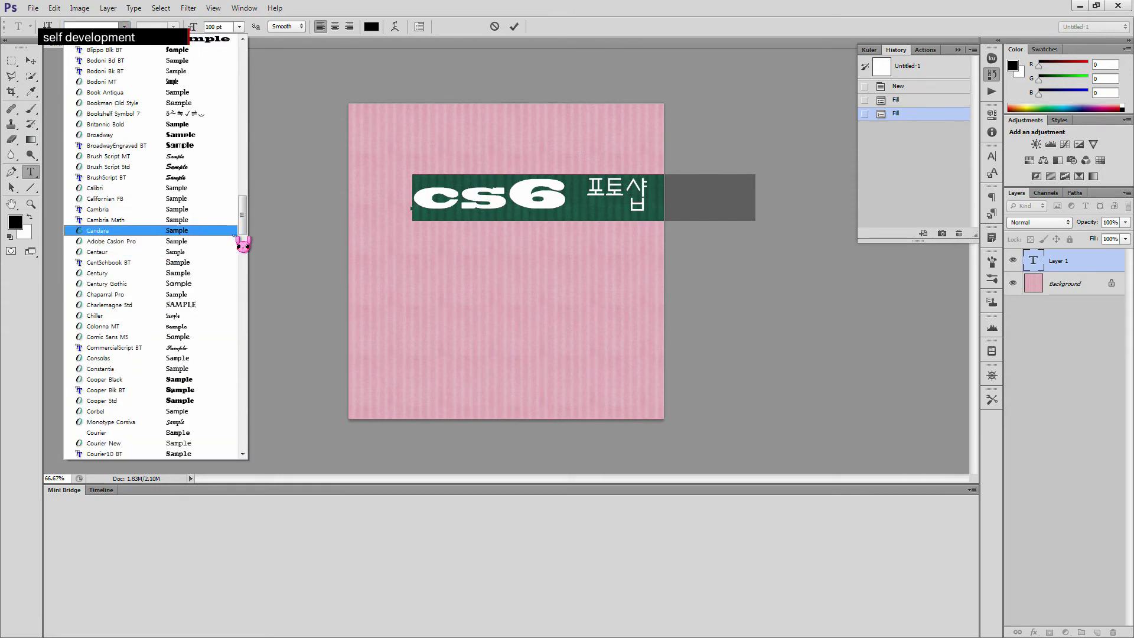
{"action": "left_click", "coordinate": [199, 380]}
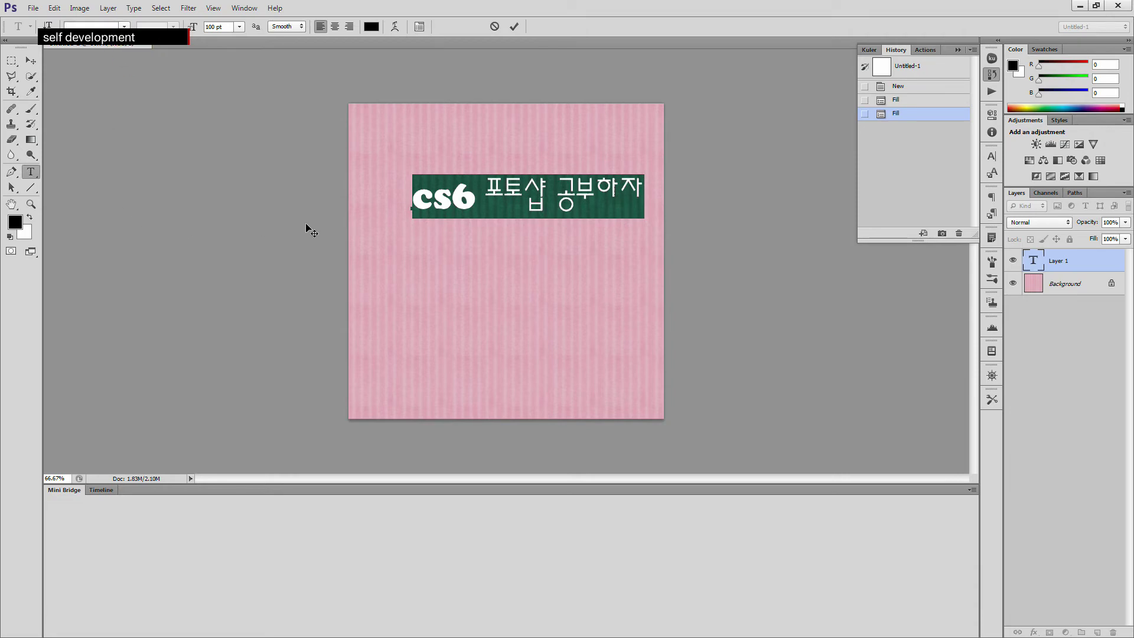
Move the text line down and slightly left, closer to the middle of the canvas
{"action": "left_click", "coordinate": [556, 204]}
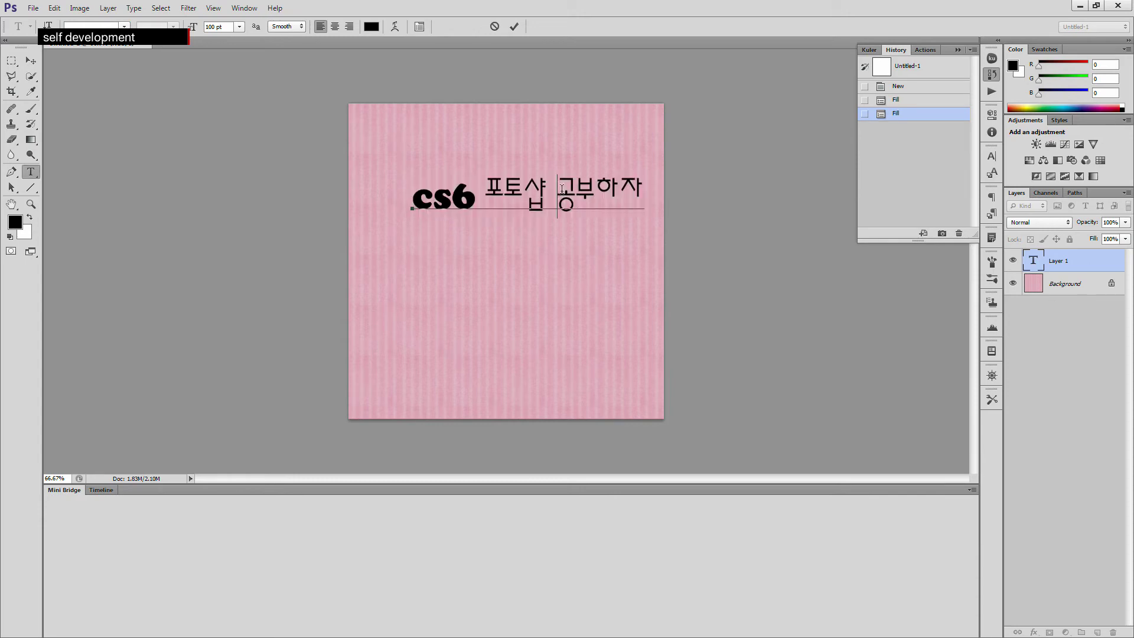
{"action": "left_click", "coordinate": [31, 61]}
{"action": "left_click_drag", "start_coordinate": [533, 198], "coordinate": [512, 244]}
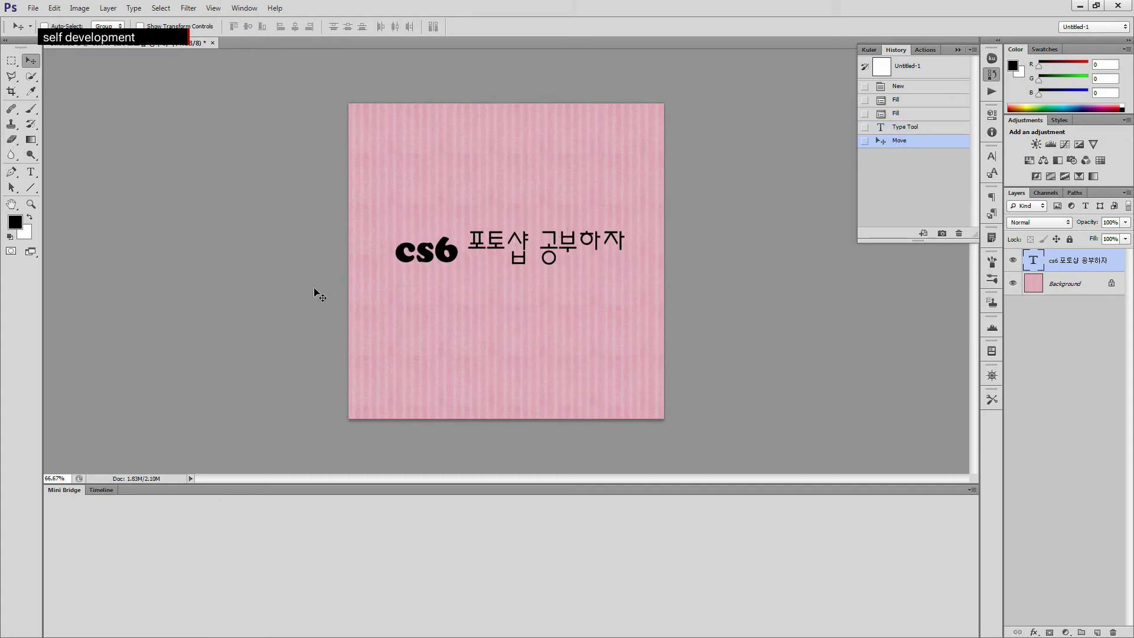
Select the whole text line again and apply the Cooper Blk BT font
{"action": "left_click", "coordinate": [31, 171]}
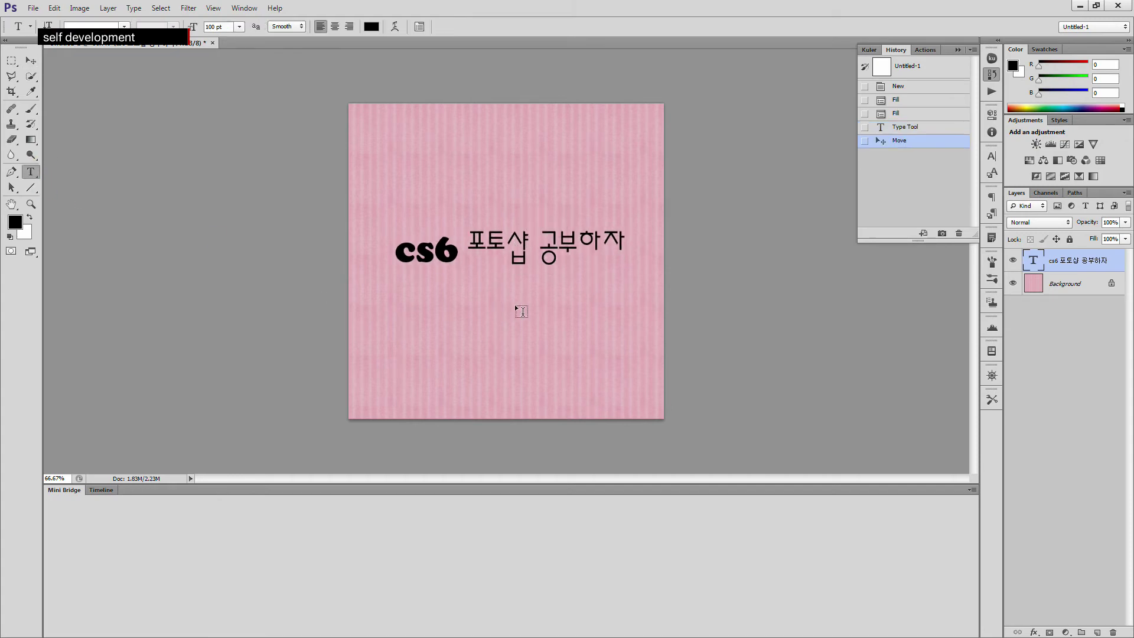
{"action": "left_click", "coordinate": [512, 240]}
{"action": "key", "text": "ctrl+a"}
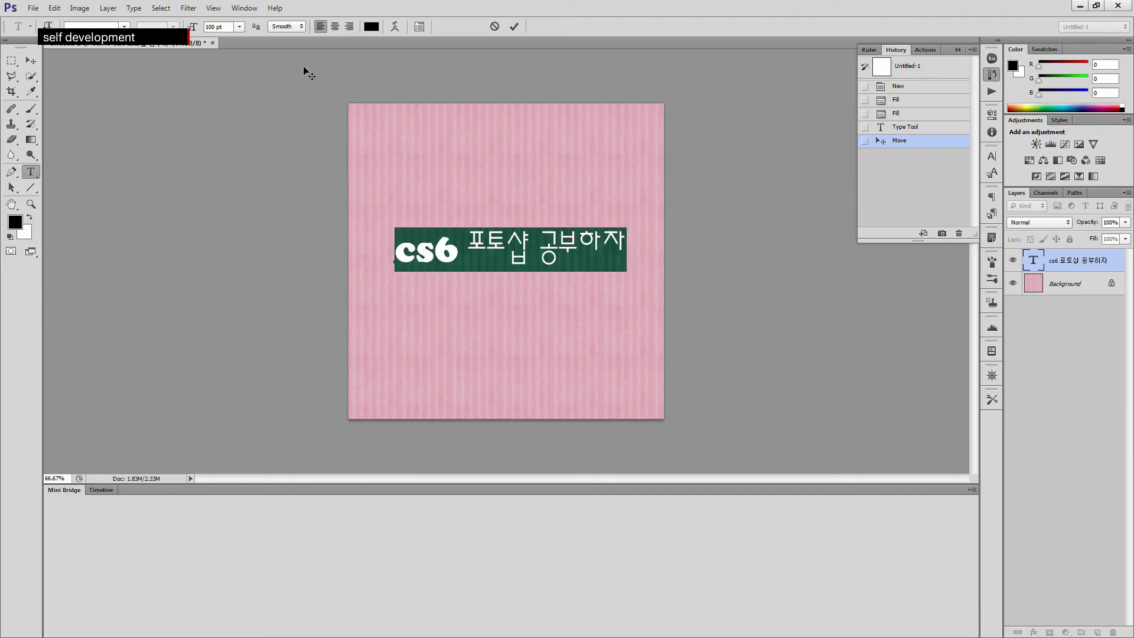
{"action": "left_click", "coordinate": [124, 26]}
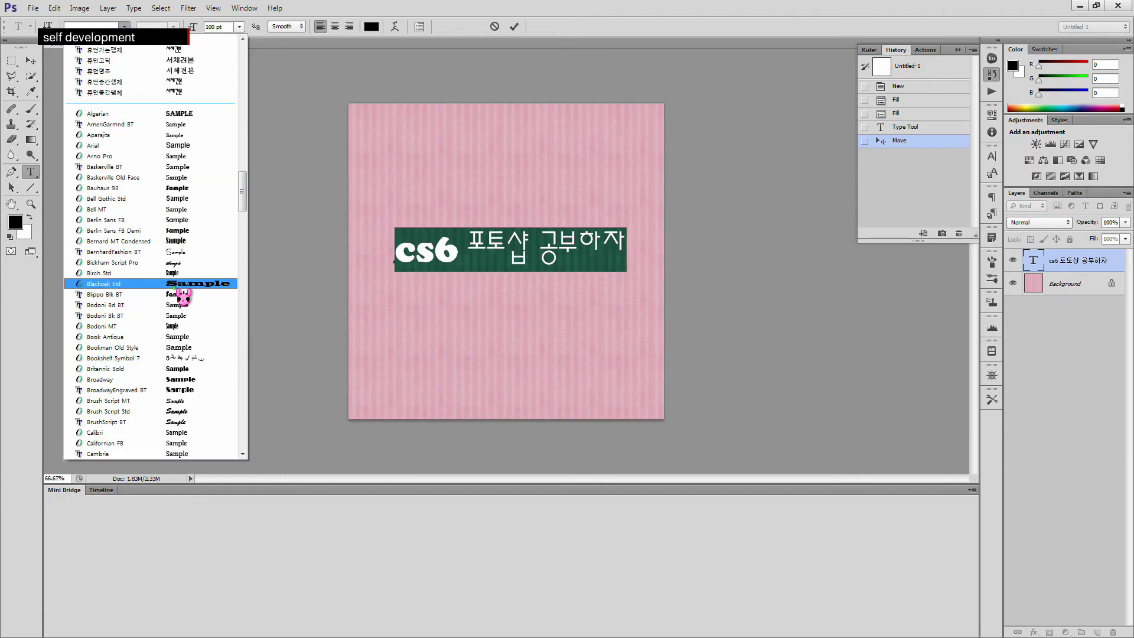
{"action": "scroll", "coordinate": [211, 360], "scroll_direction": "down", "scroll_amount": 1}
{"action": "scroll", "coordinate": [243, 378], "scroll_direction": "down", "scroll_amount": 7}
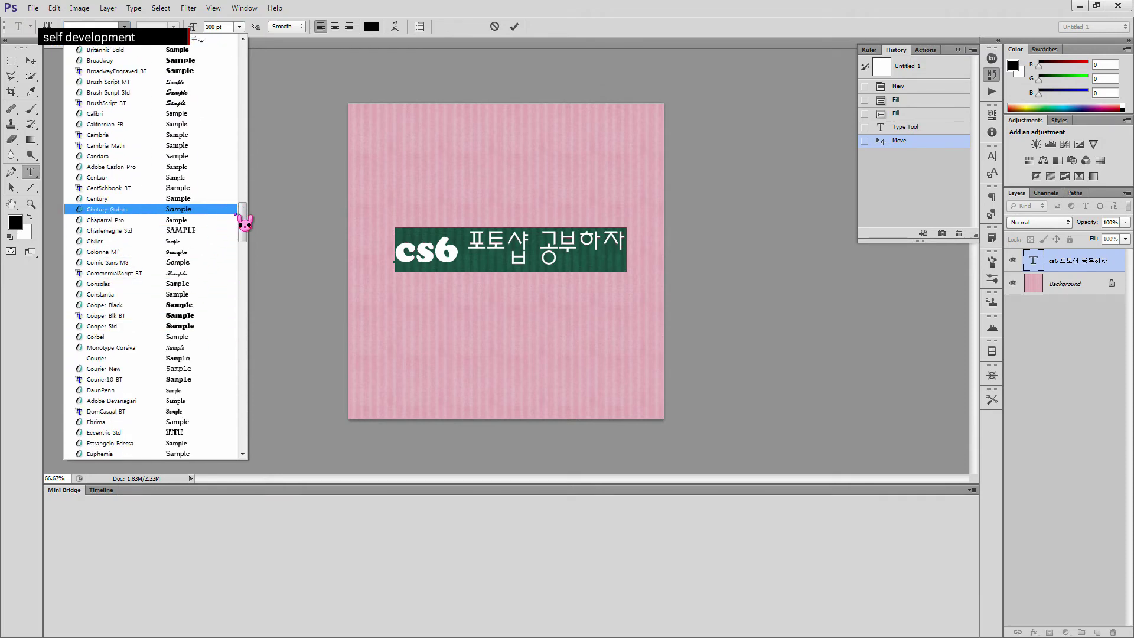
{"action": "left_click", "coordinate": [201, 323]}
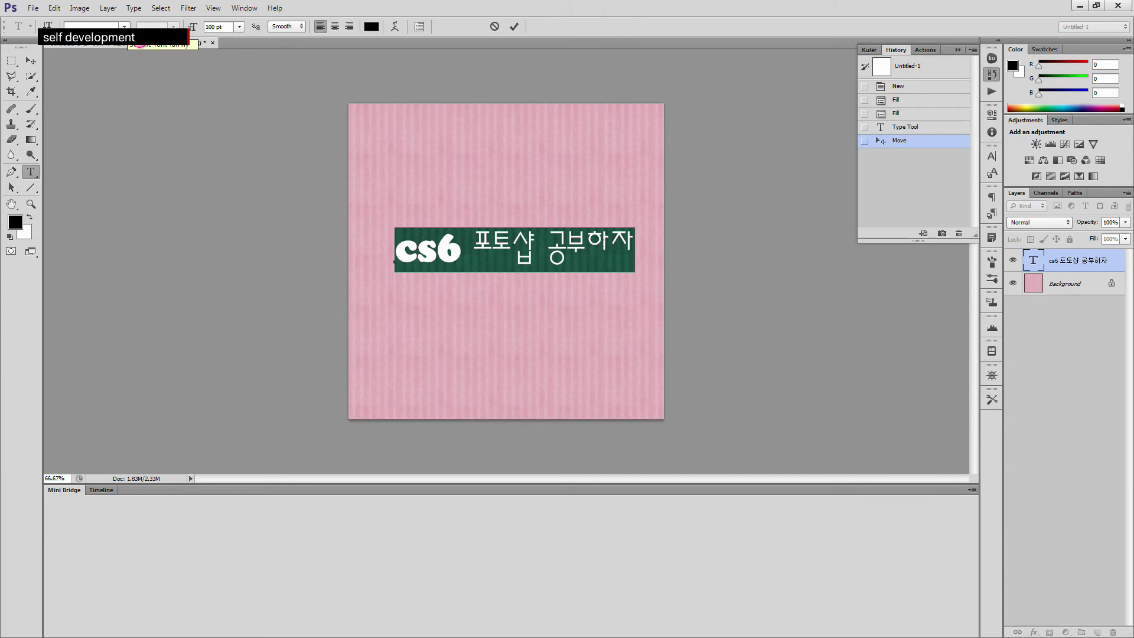
Reselect the whole text line and try another bold rounded Latin font on it
{"action": "left_click", "coordinate": [124, 26]}
{"action": "left_click", "coordinate": [315, 194]}
{"action": "left_click", "coordinate": [489, 254]}
{"action": "left_click_drag", "start_coordinate": [635, 238], "coordinate": [416, 248]}
{"action": "left_click", "coordinate": [548, 248]}
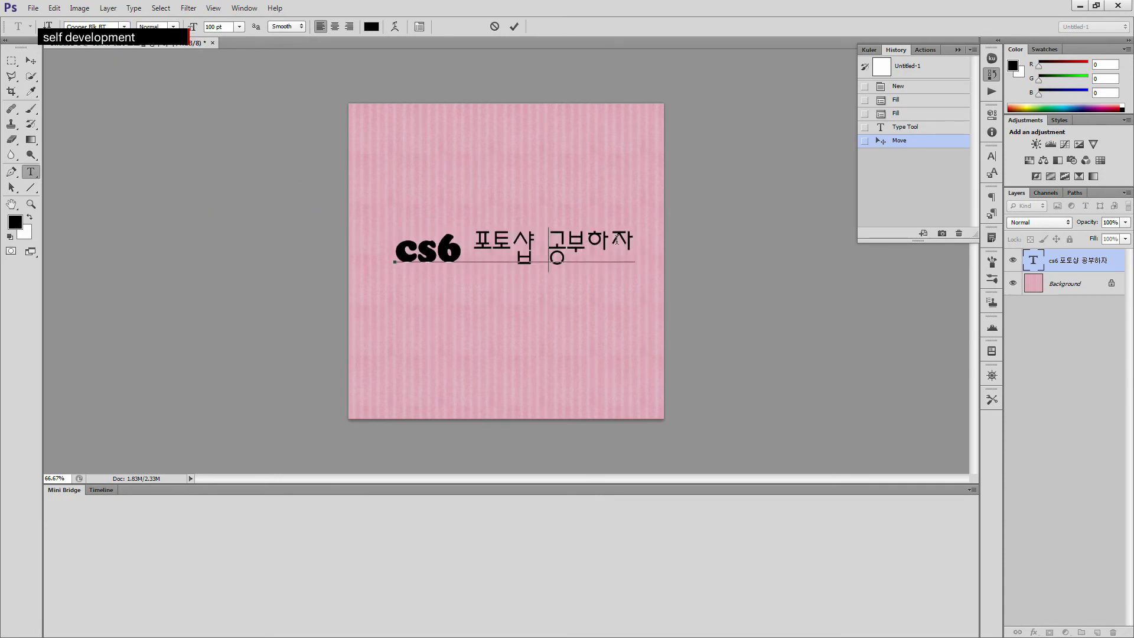
{"action": "left_click_drag", "start_coordinate": [635, 248], "coordinate": [395, 248]}
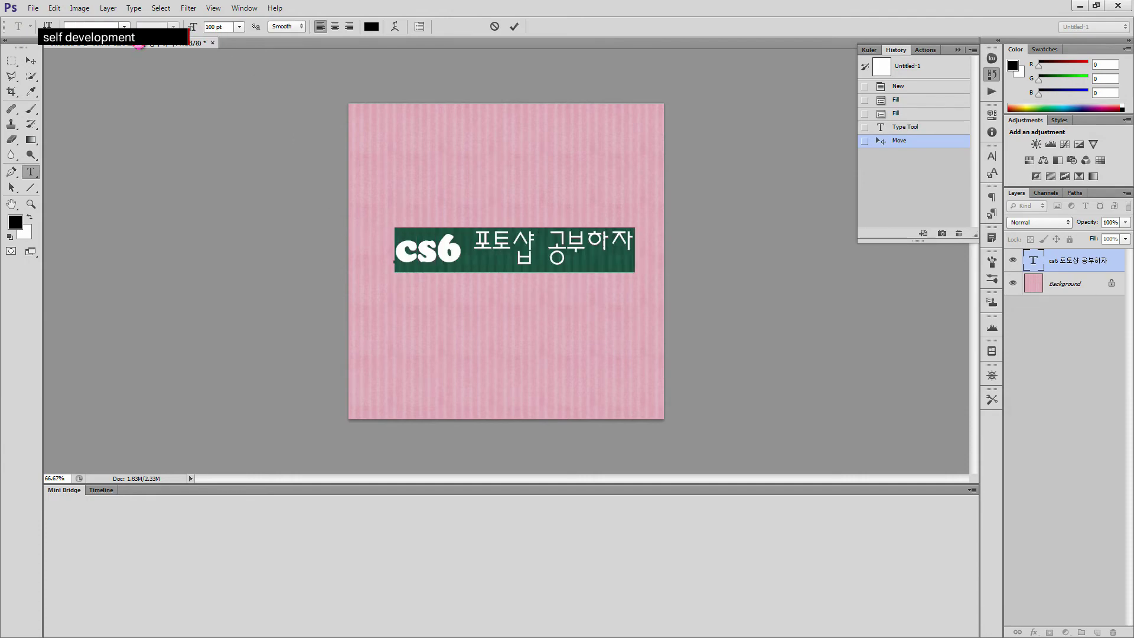
{"action": "left_click", "coordinate": [124, 26]}
{"action": "scroll", "coordinate": [192, 230], "scroll_direction": "up", "scroll_amount": 1}
{"action": "left_click", "coordinate": [194, 242]}
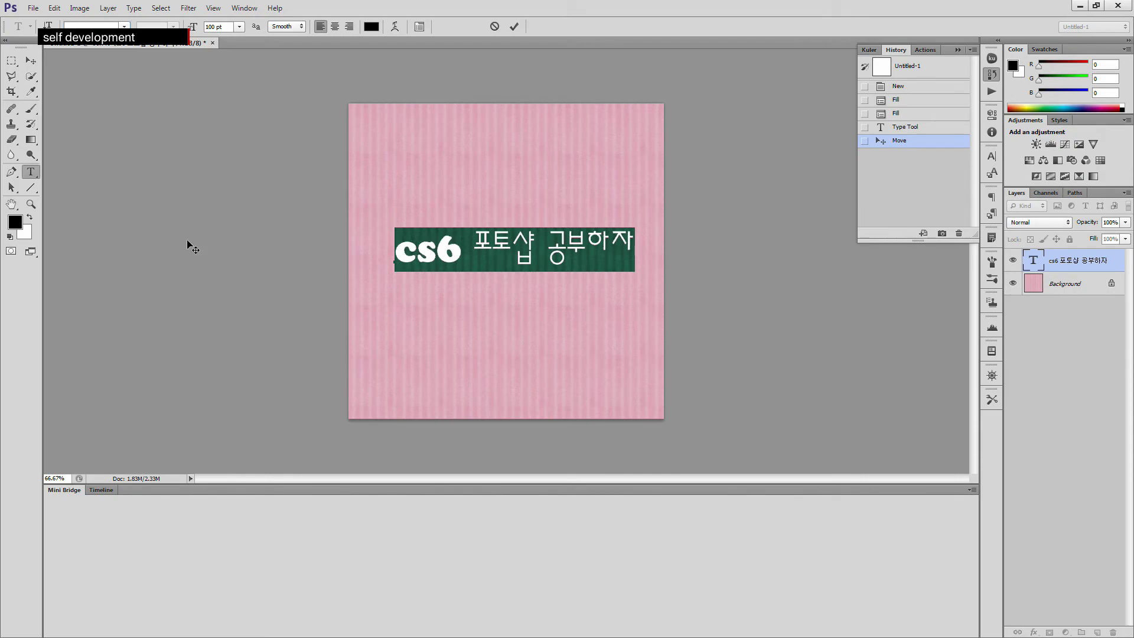
Apply a bold Korean font from the beginning of the font list to the text
{"action": "left_click", "coordinate": [124, 26]}
{"action": "scroll", "coordinate": [238, 212], "scroll_direction": "up", "scroll_amount": 1}
{"action": "left_click_drag", "start_coordinate": [241, 210], "coordinate": [248, 45]}
{"action": "left_click", "coordinate": [207, 46]}
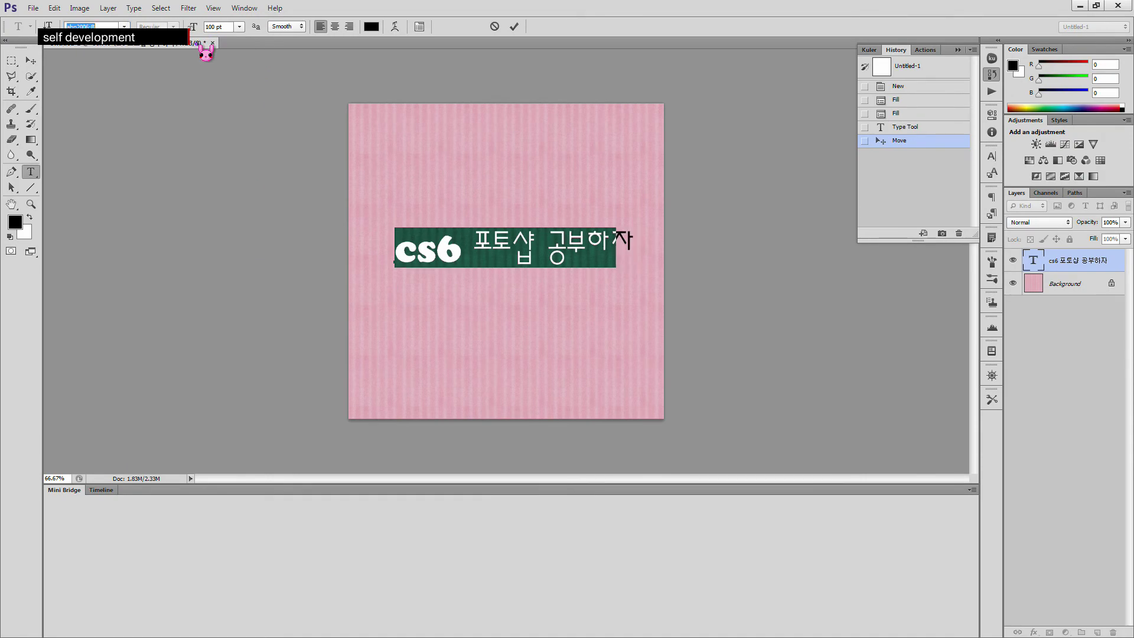
Reselect the text line and preview the neighbouring Korean fonts that follow the current one
{"action": "left_click", "coordinate": [508, 253]}
{"action": "left_click_drag", "start_coordinate": [617, 248], "coordinate": [391, 235]}
{"action": "left_click", "coordinate": [101, 26]}
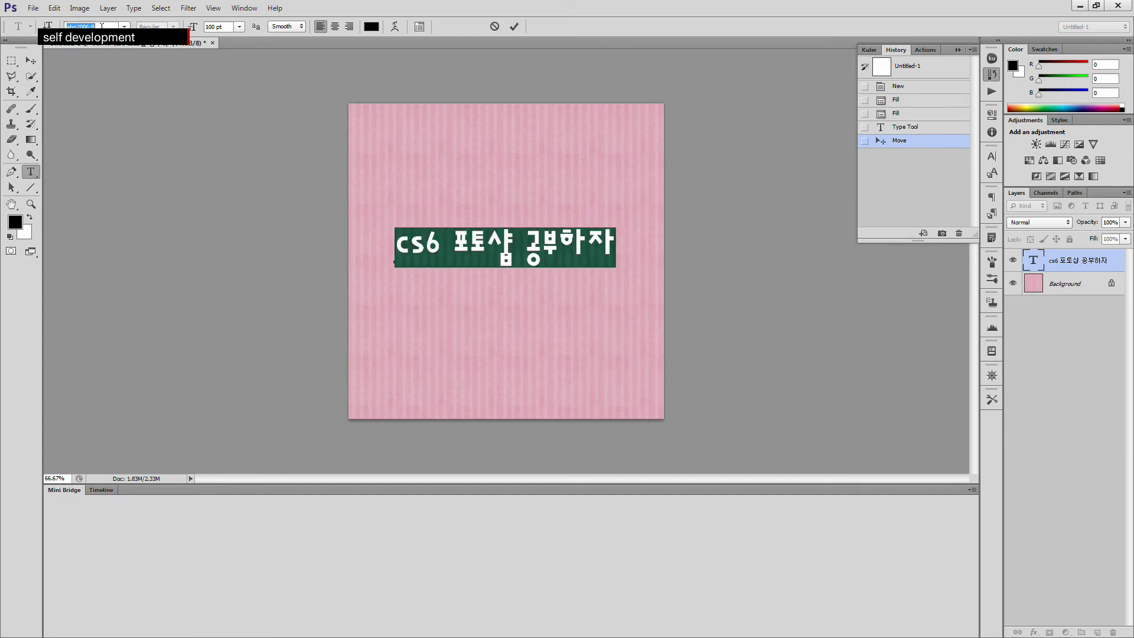
{"action": "key", "text": "Down"}
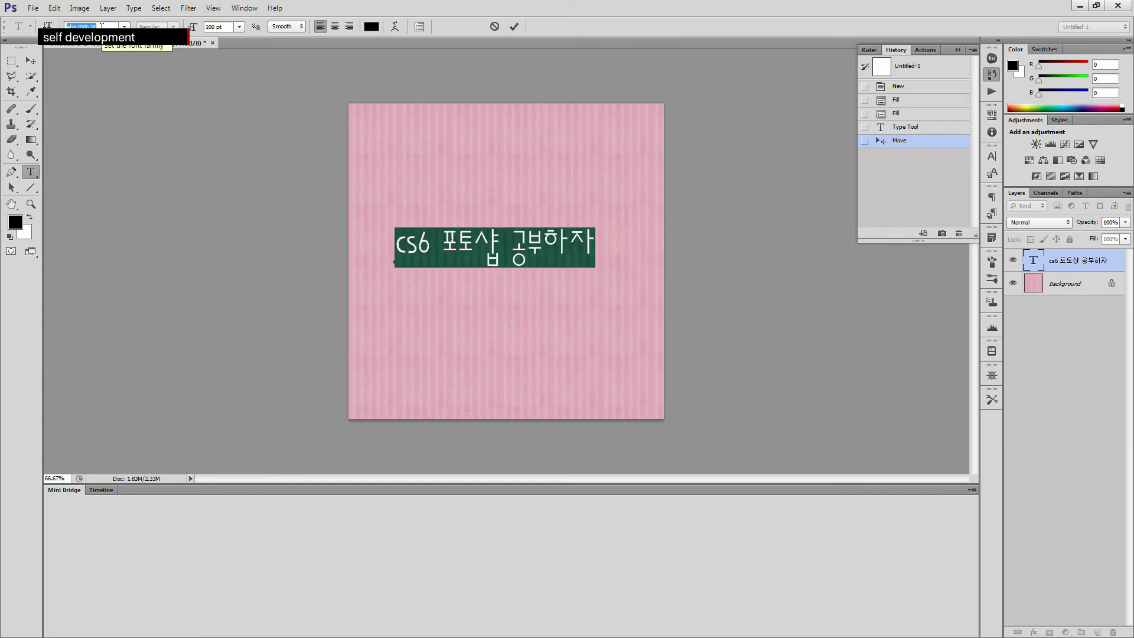
Try Adobe Gothic Std on the text line and replace it with the Haan YHead B font
{"action": "left_click", "coordinate": [124, 26]}
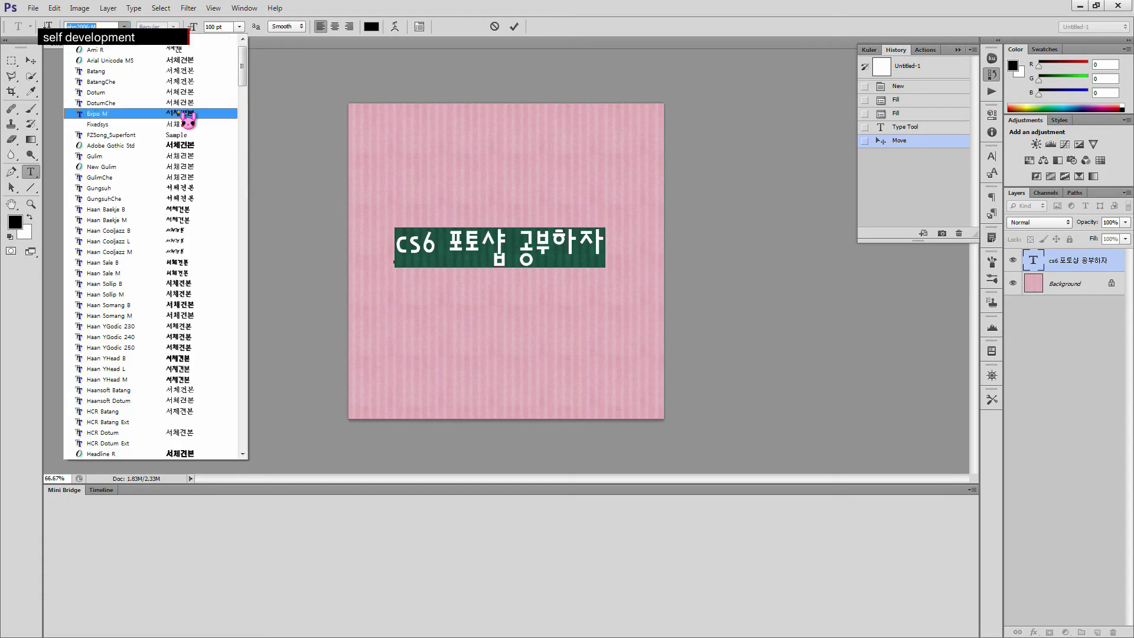
{"action": "left_click", "coordinate": [199, 146]}
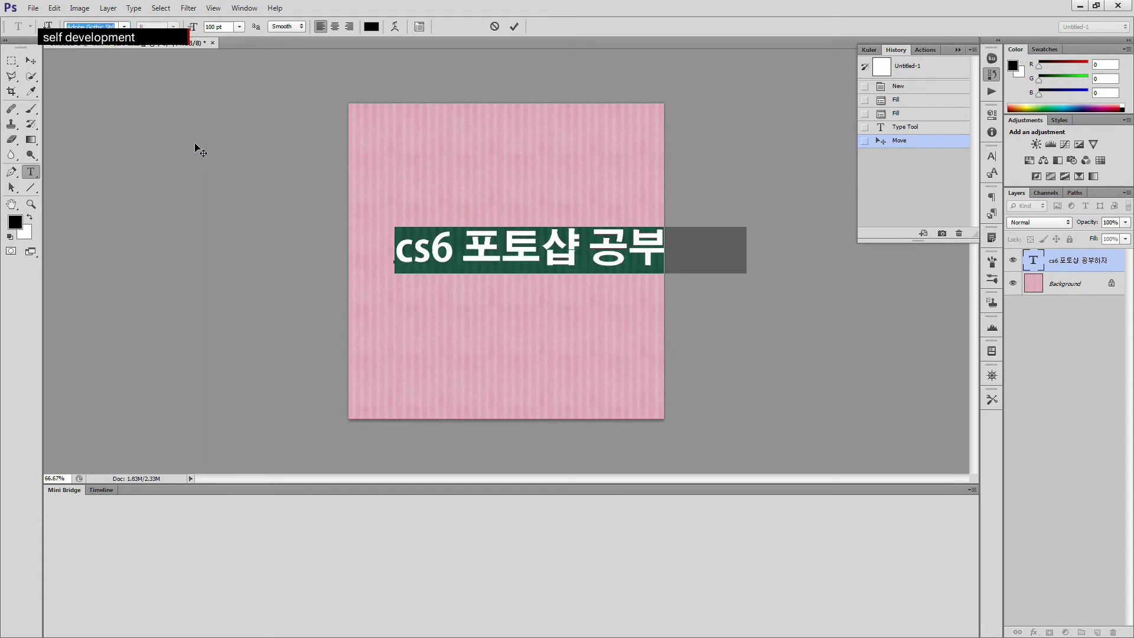
{"action": "left_click", "coordinate": [124, 26]}
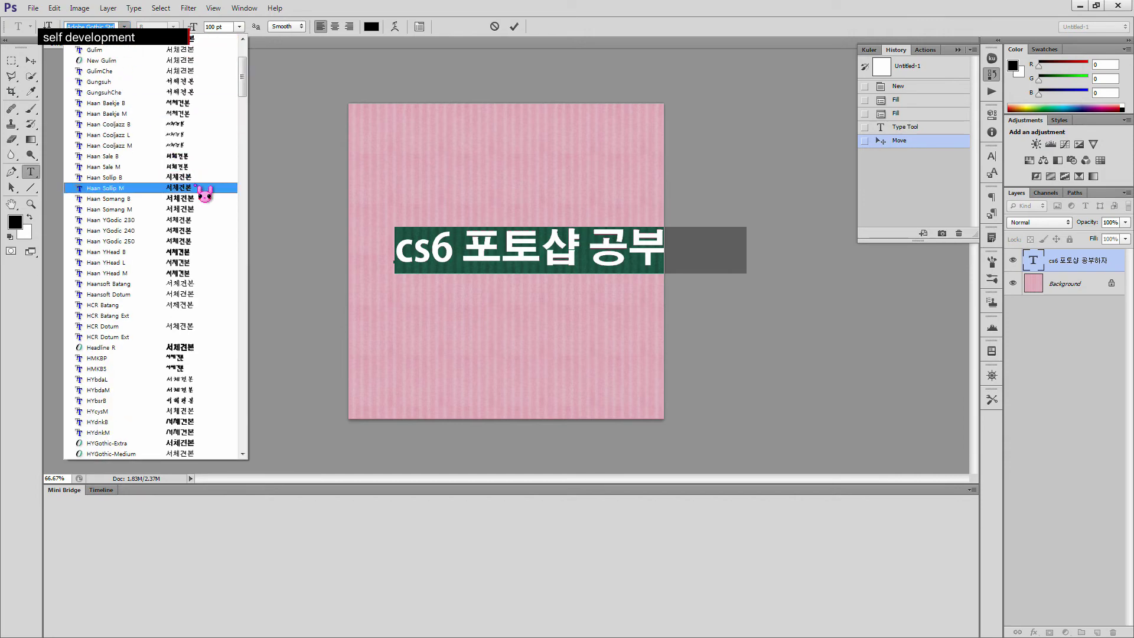
{"action": "left_click", "coordinate": [199, 252]}
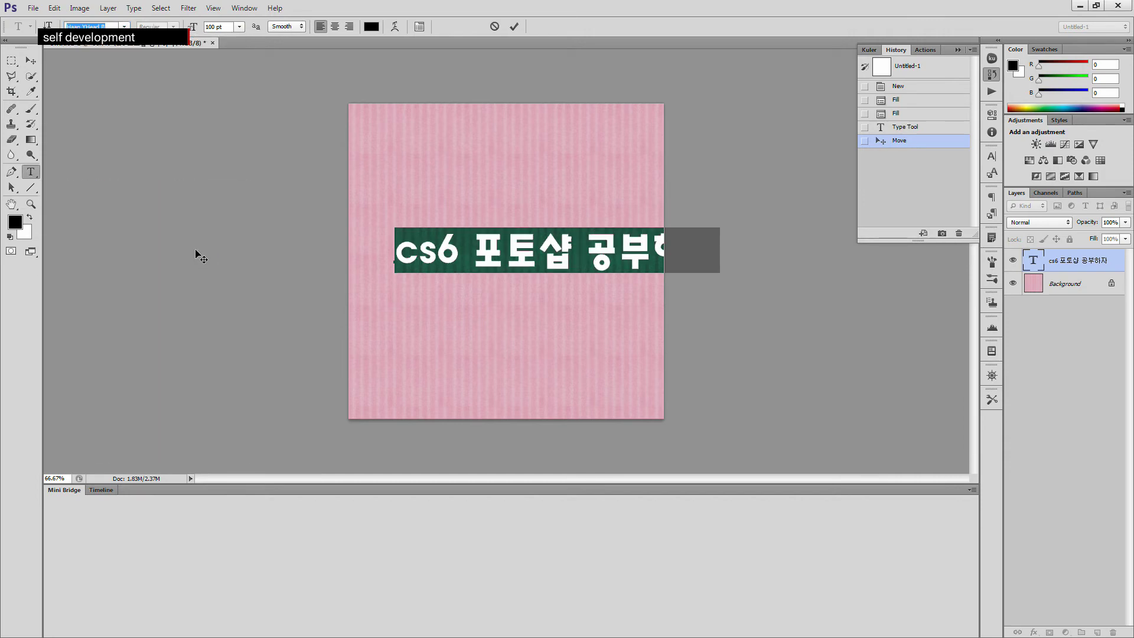
Set the whole text line to 80 pt and move it to the middle of the canvas's width
{"action": "left_click", "coordinate": [539, 251]}
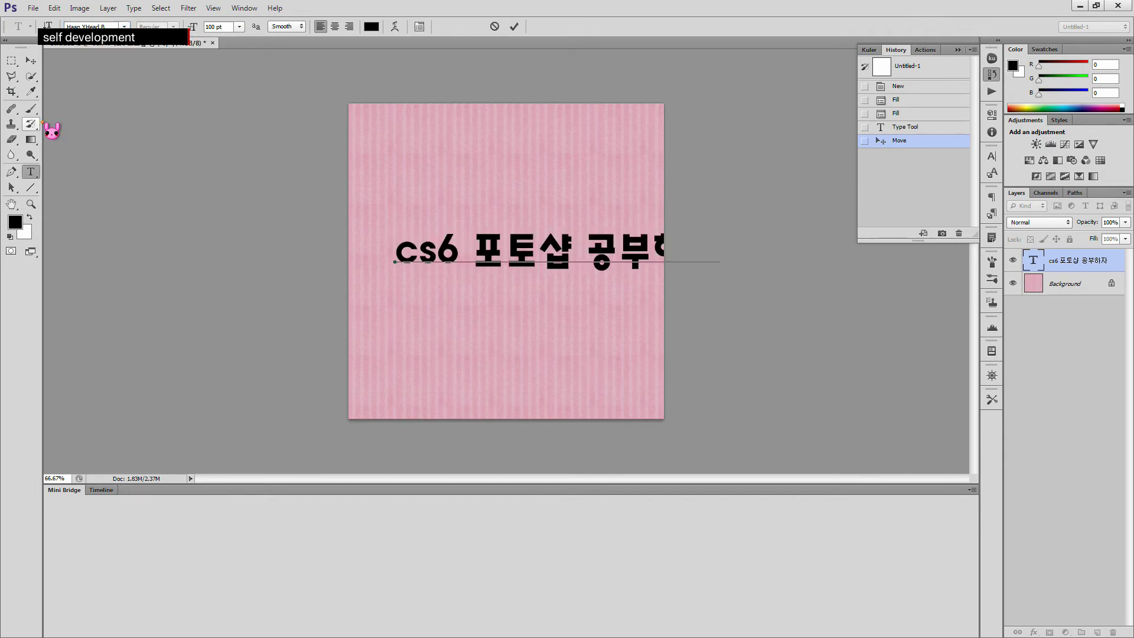
{"action": "left_click", "coordinate": [586, 254]}
{"action": "key", "text": "ctrl+a"}
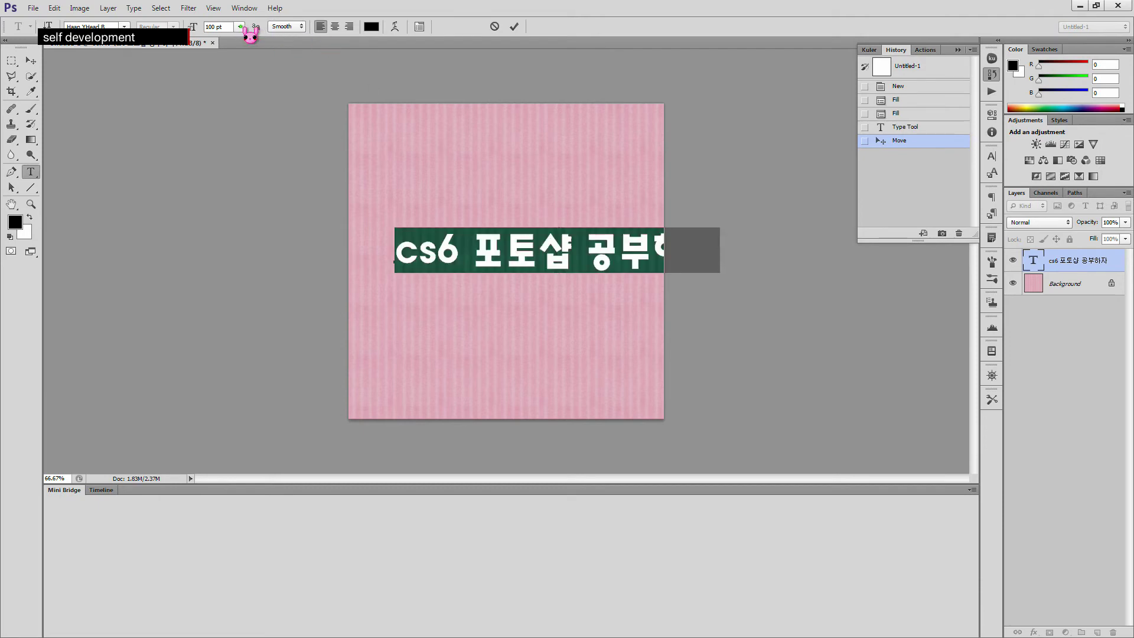
{"action": "double_click", "coordinate": [222, 28]}
{"action": "type", "text": "80"}
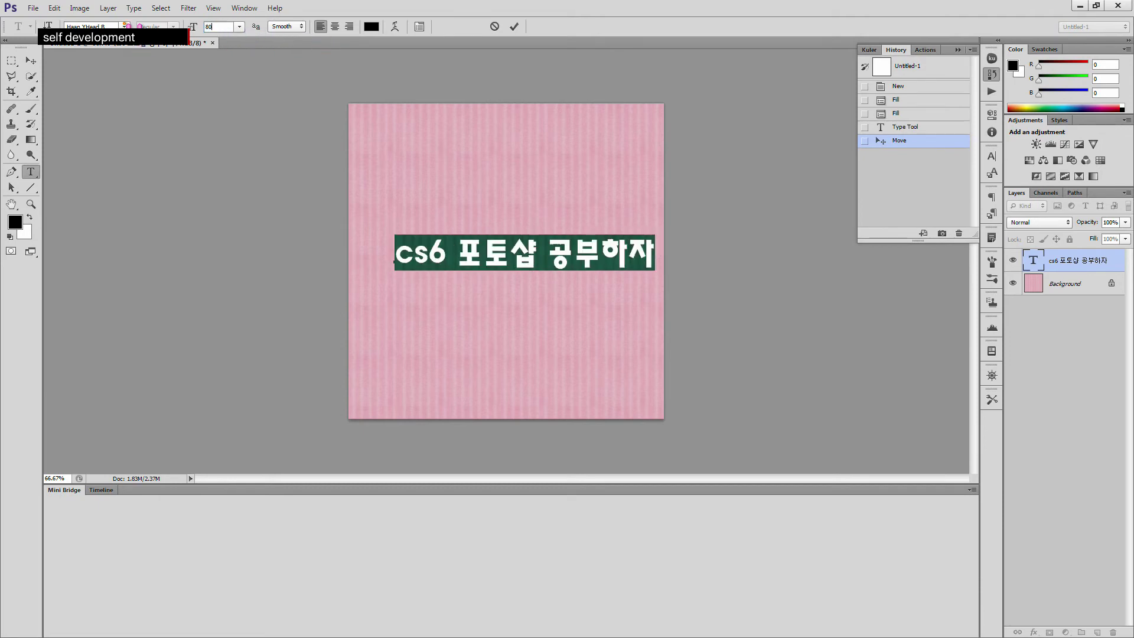
{"action": "left_click", "coordinate": [31, 60]}
{"action": "mouse_move", "coordinate": [527, 261]}
{"action": "left_mouse_down"}
{"action": "mouse_move", "coordinate": [502, 260]}
{"action": "mouse_move", "coordinate": [519, 260]}
{"action": "left_mouse_up"}
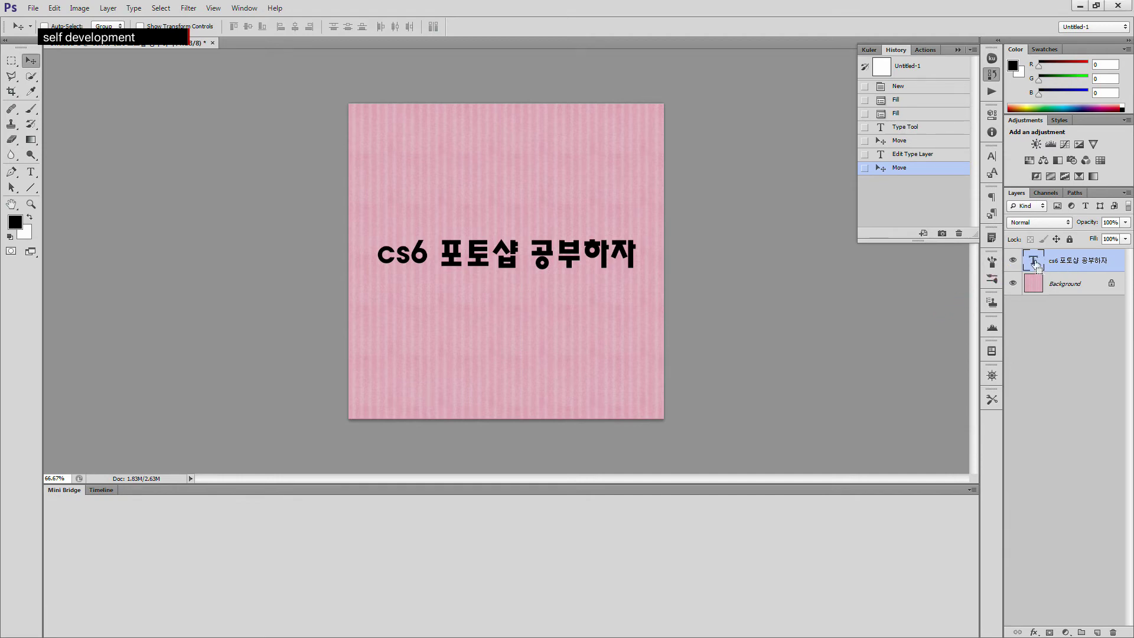
Load the text layer's outline as a selection and set the foreground colour to red (R 255, G 0, B 0)
{"action": "left_click", "coordinate": [1036, 264], "text": "ctrl"}
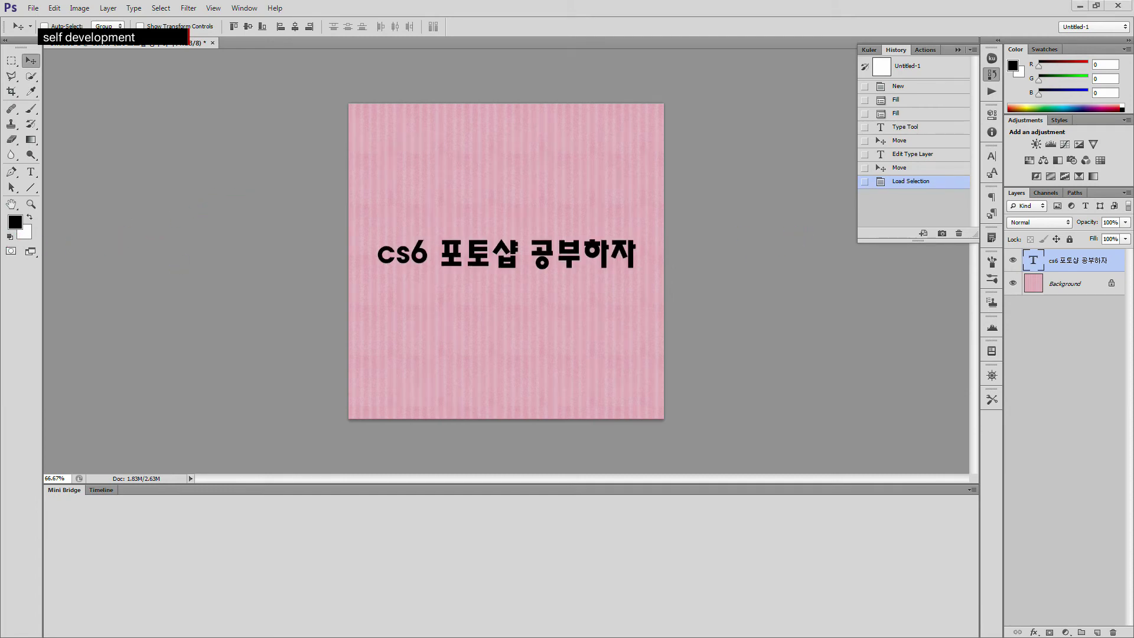
{"action": "left_click", "coordinate": [17, 225]}
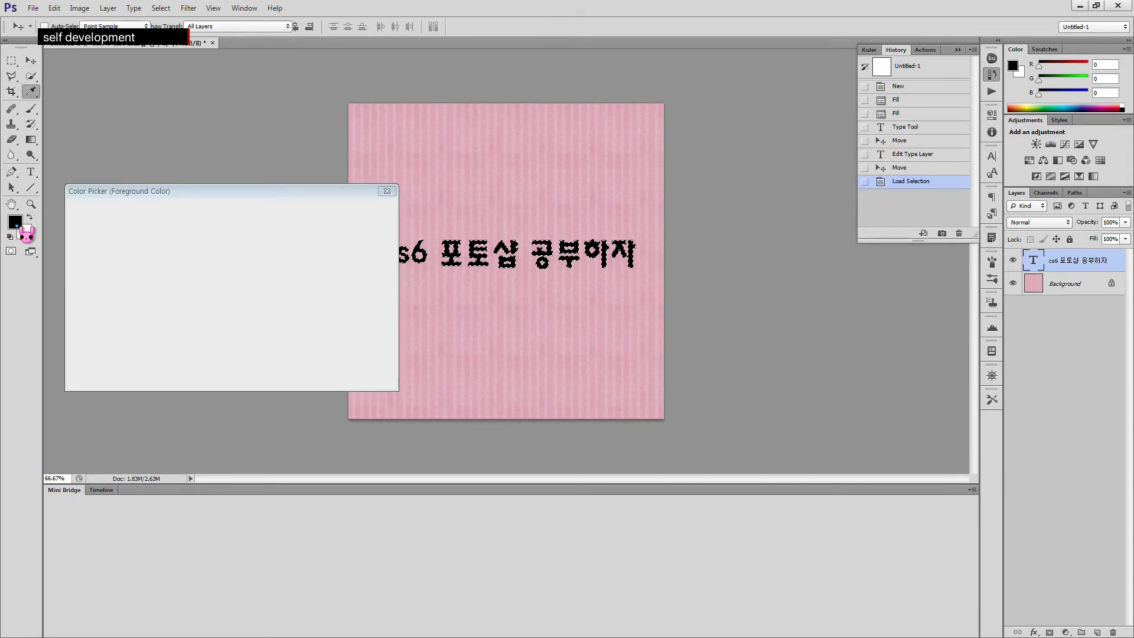
{"action": "type", "text": "255"}
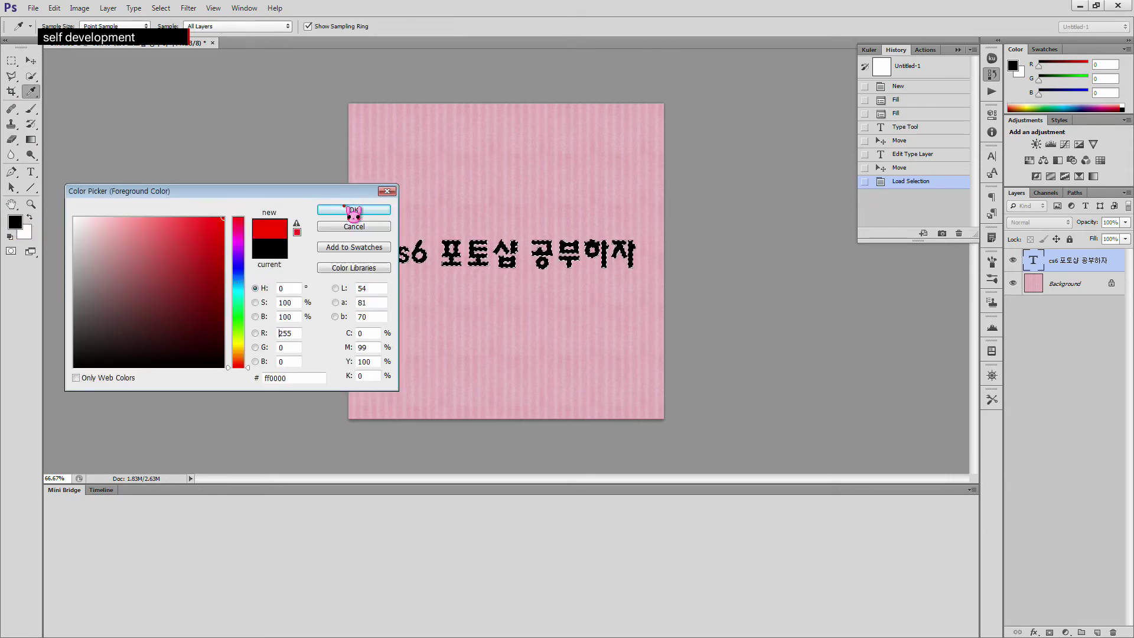
{"action": "left_click", "coordinate": [354, 210]}
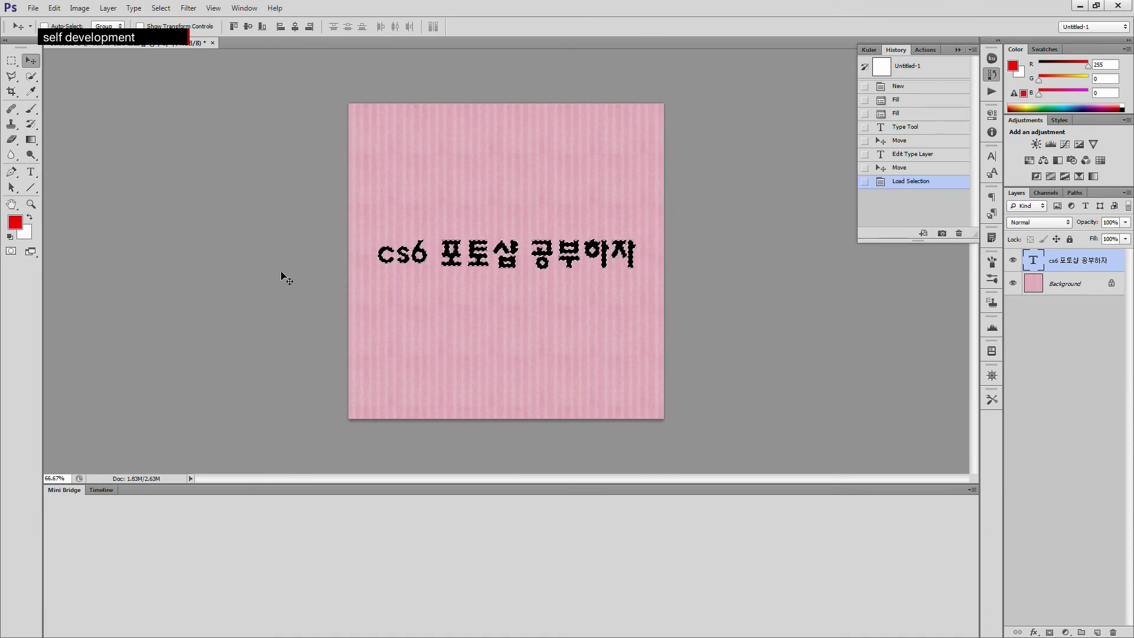
{"action": "key", "text": "ctrl+d"}
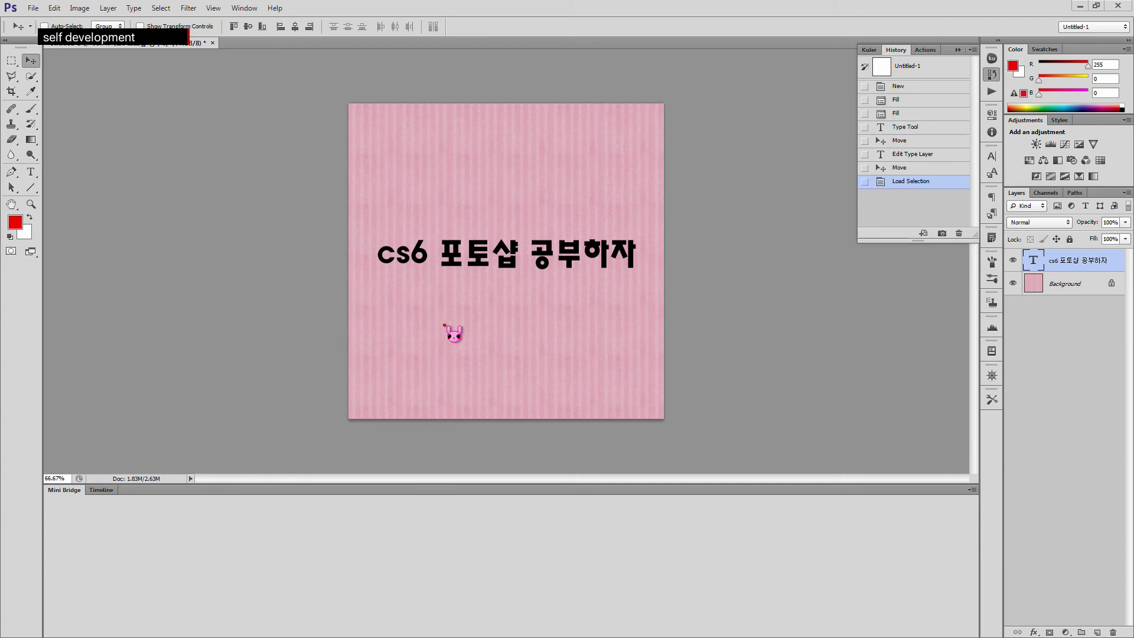
{"action": "left_click", "coordinate": [1034, 264], "text": "ctrl"}
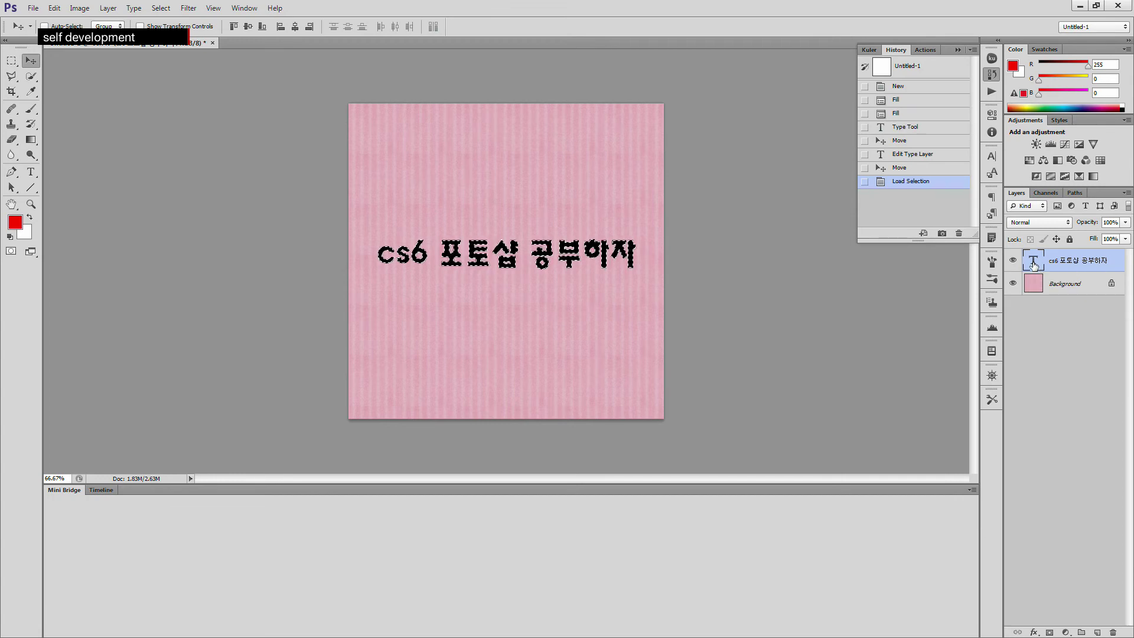
{"action": "left_click", "coordinate": [54, 9]}
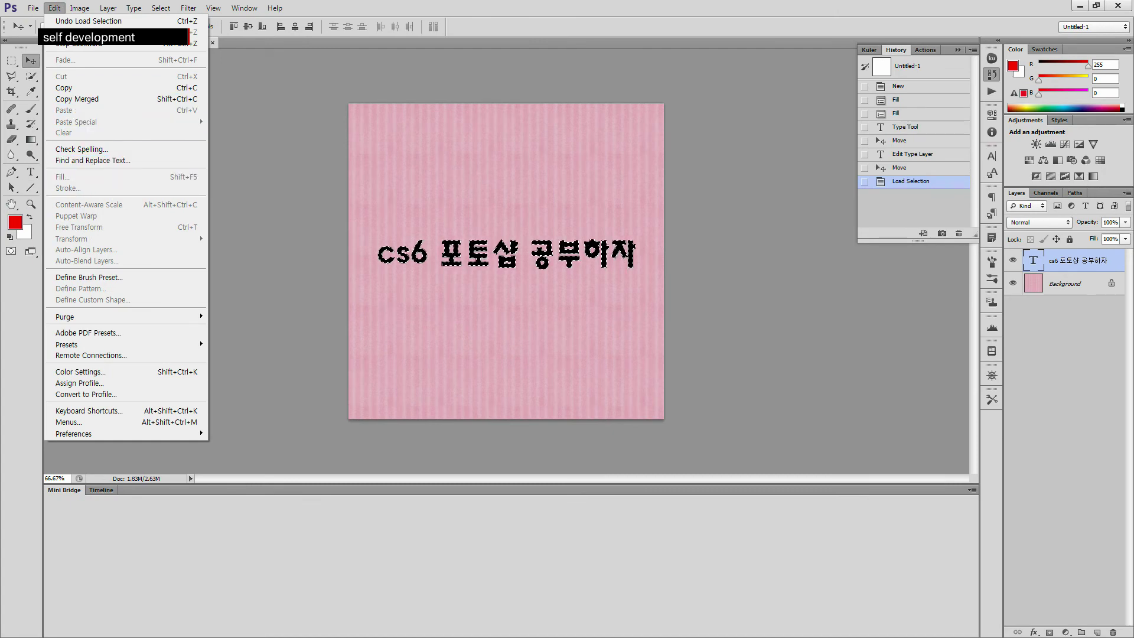
{"action": "key", "text": "Escape"}
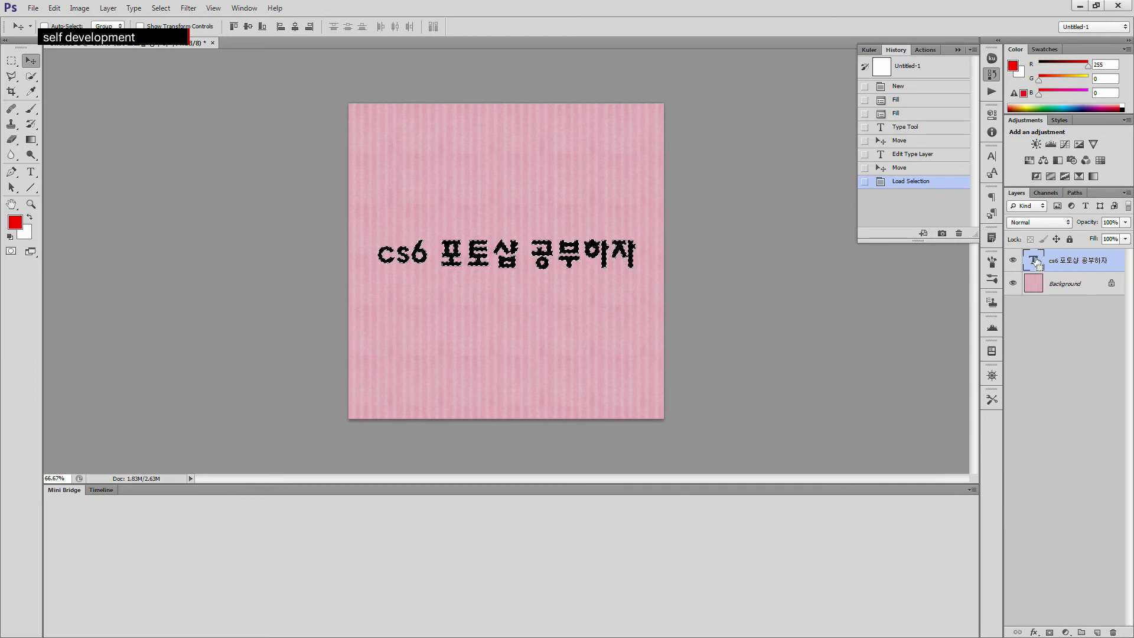
Load the lettering as a selection and add a new layer named 글자 색 above the text layer
{"action": "left_click", "coordinate": [1036, 261], "text": "ctrl"}
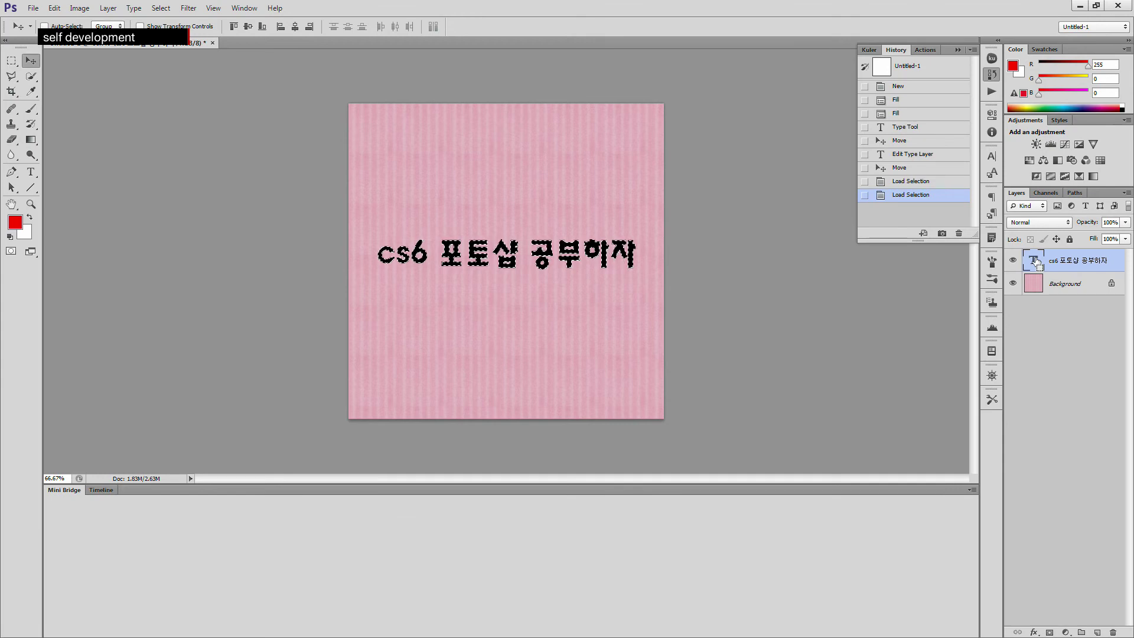
{"action": "left_click", "coordinate": [1097, 633]}
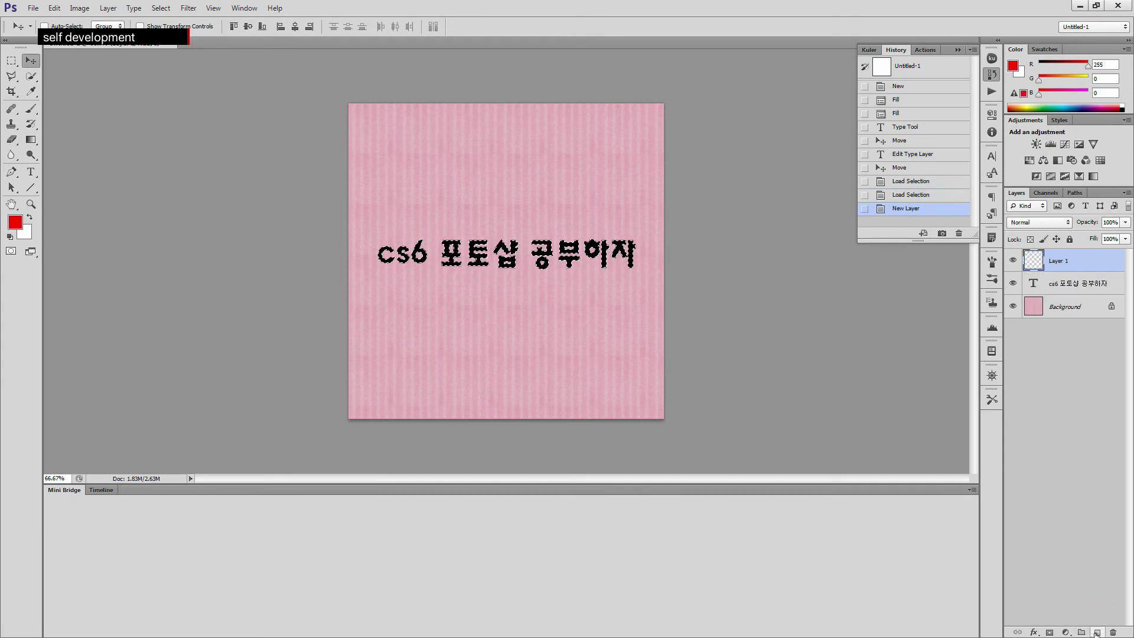
{"action": "double_click", "coordinate": [1054, 263]}
{"action": "type", "text": "글자색상"}
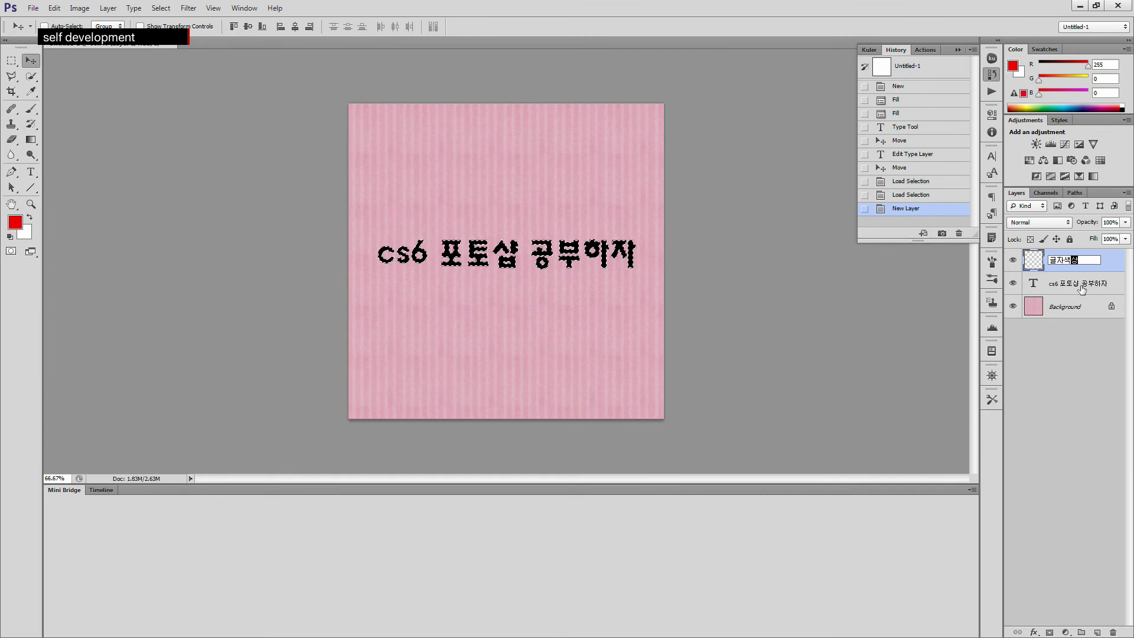
{"action": "key", "text": "Left"}
{"action": "key", "text": "Return"}
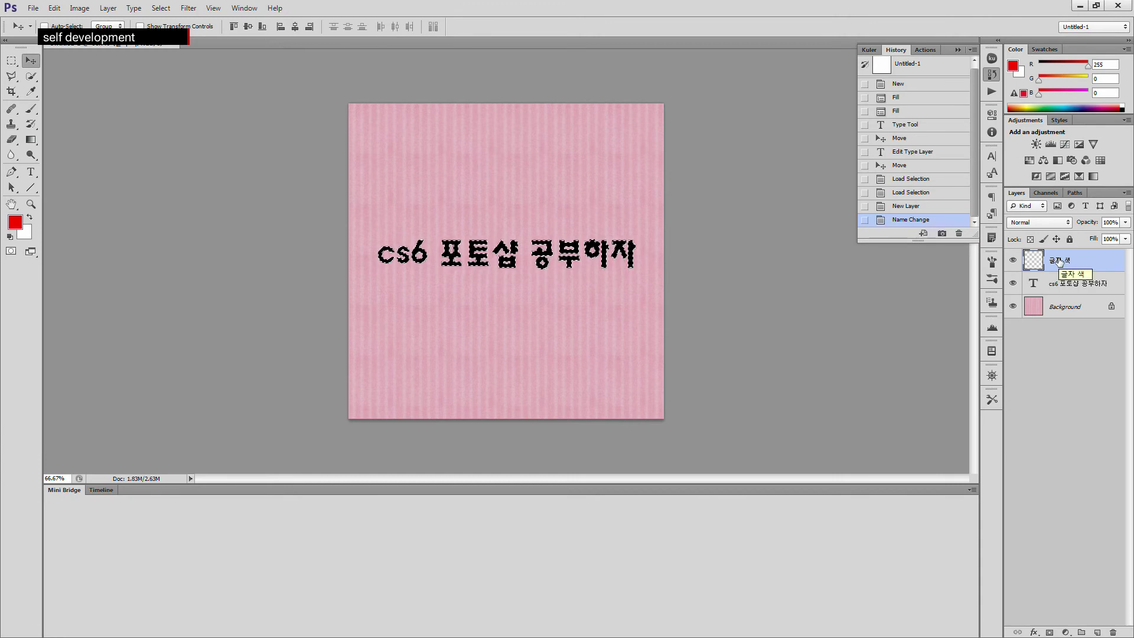
Fill the lettering selection on the 글자 색 layer with the red foreground colour
{"action": "key", "text": "alt+Delete"}
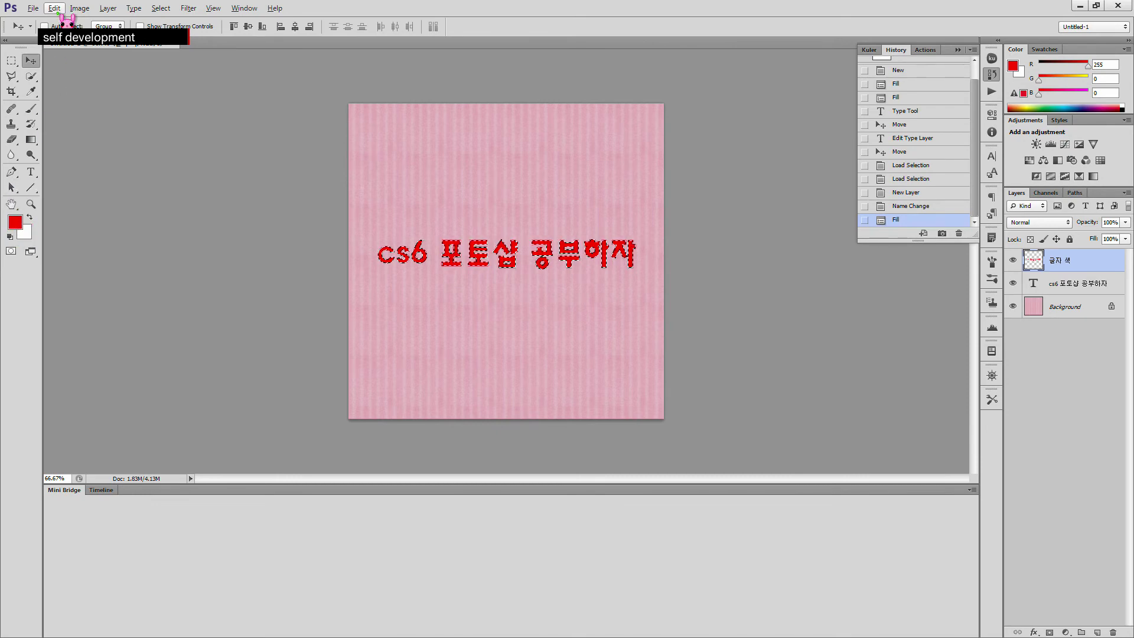
{"action": "key", "text": "ctrl+z"}
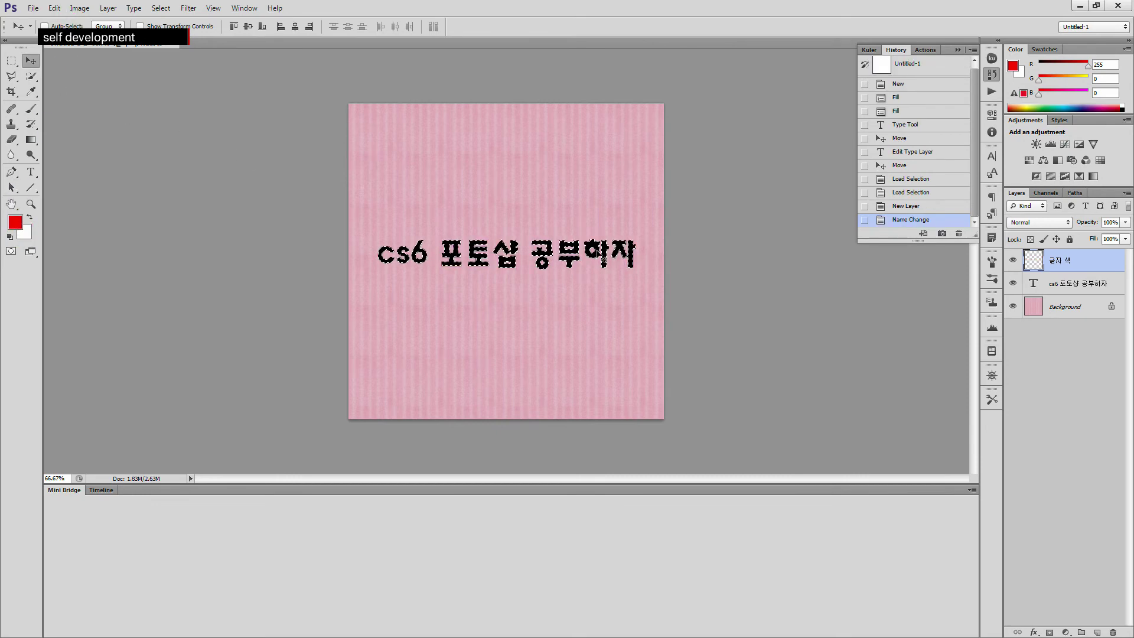
{"action": "left_click", "coordinate": [55, 8]}
{"action": "left_click", "coordinate": [121, 176]}
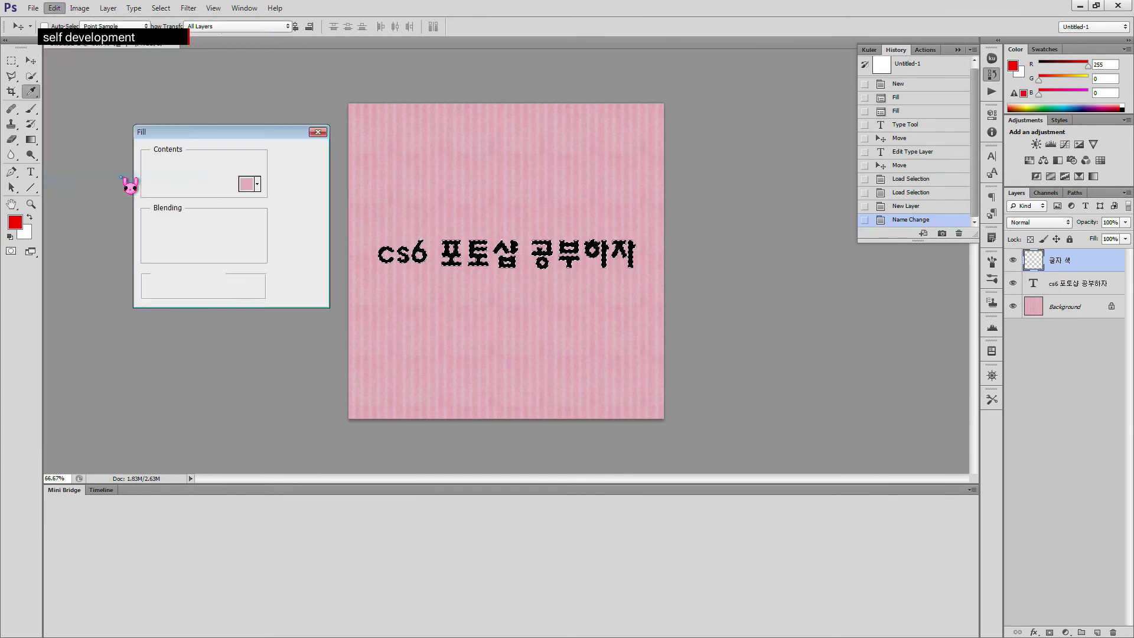
{"action": "left_click", "coordinate": [255, 164]}
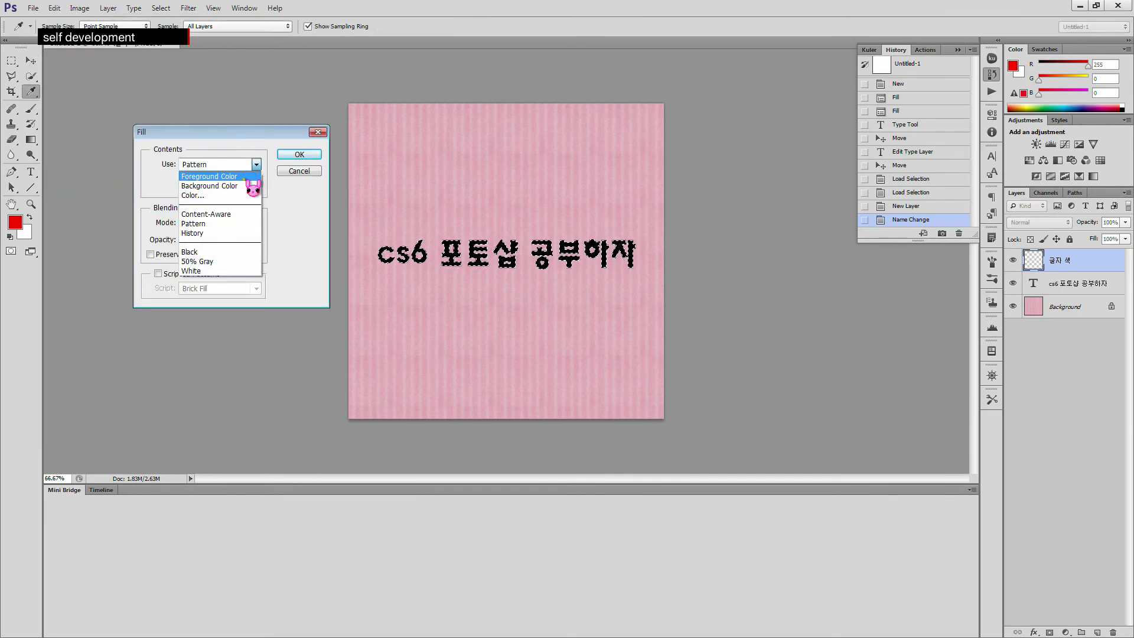
{"action": "left_click", "coordinate": [248, 178]}
{"action": "left_click", "coordinate": [297, 155]}
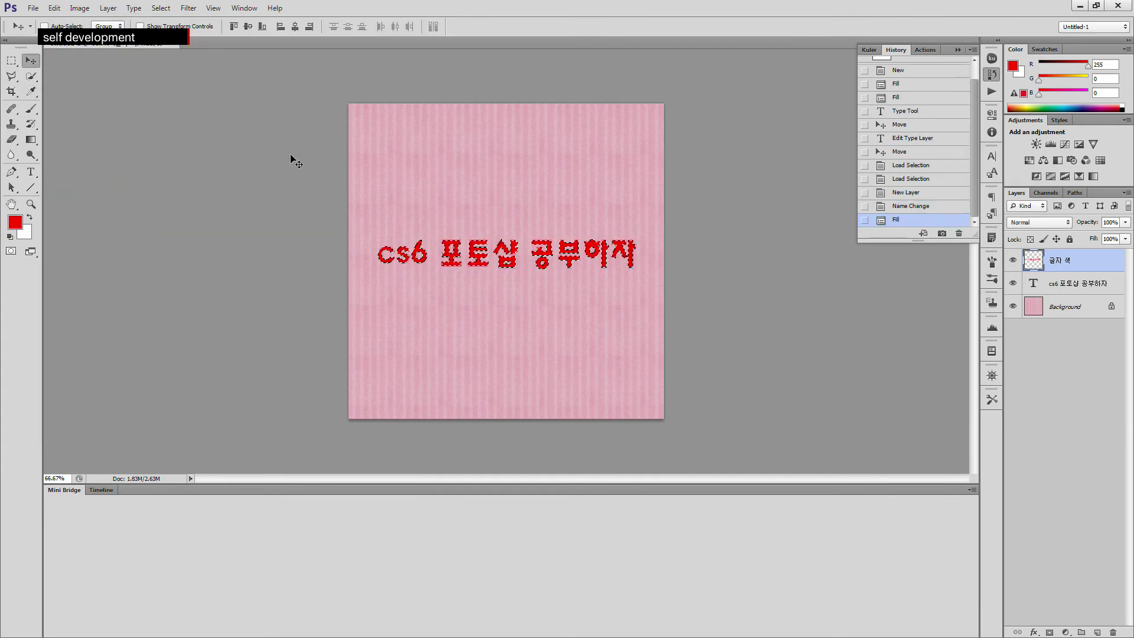
{"action": "key", "text": "ctrl+d"}
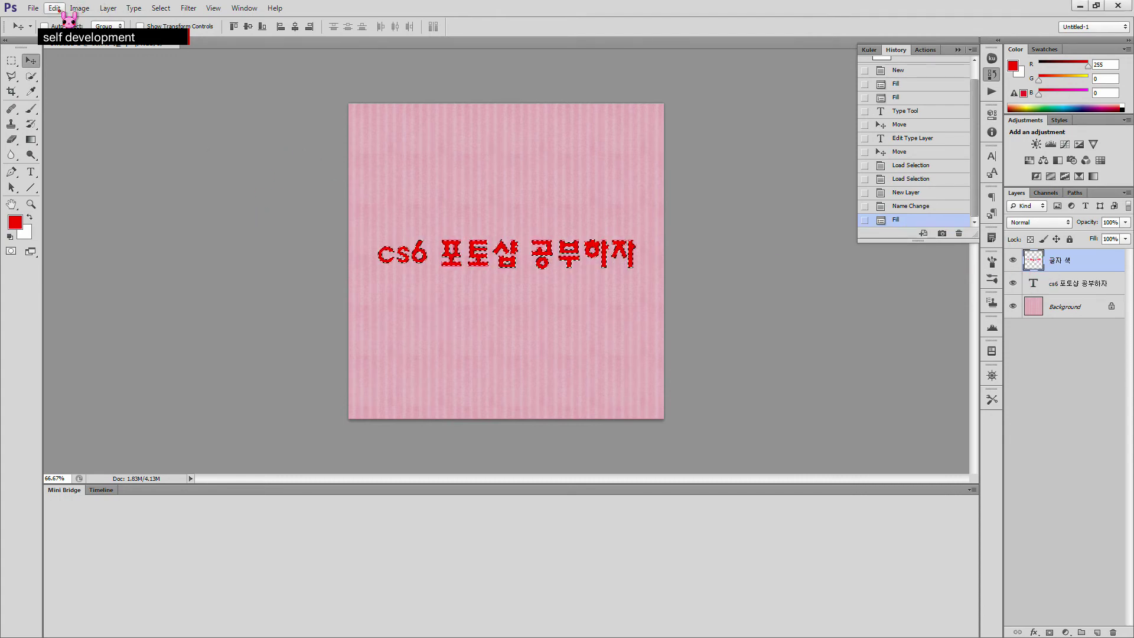
Clear the selection, reload it from the lettering on the 글자 색 layer, and make that layer active
{"action": "left_click", "coordinate": [1071, 283]}
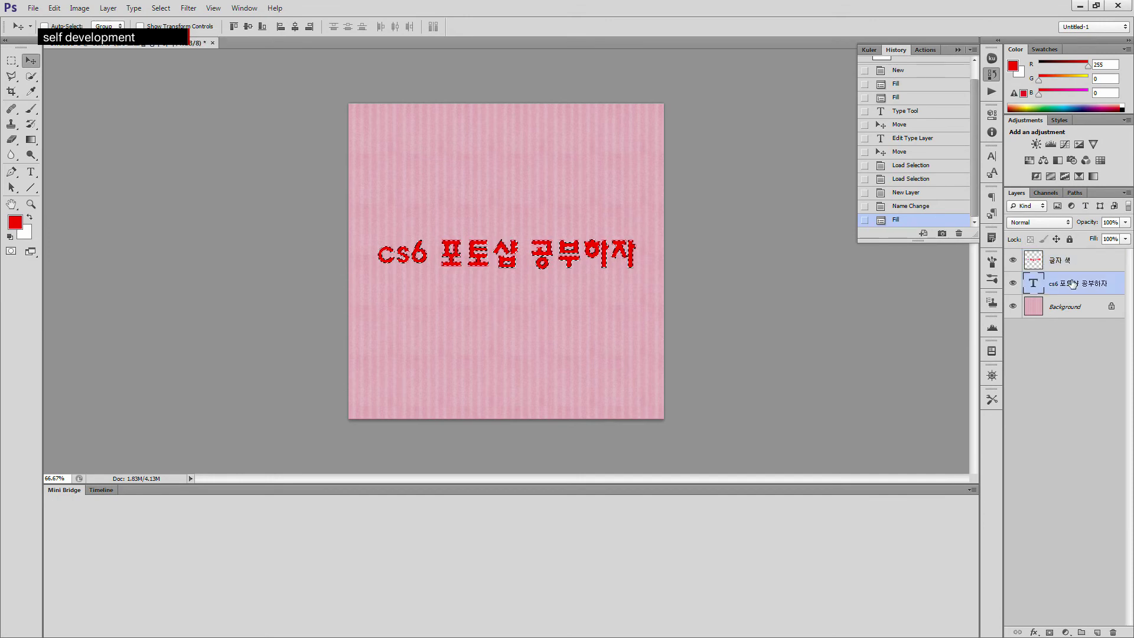
{"action": "key", "text": "ctrl+d"}
{"action": "left_click", "coordinate": [1035, 262], "text": "ctrl"}
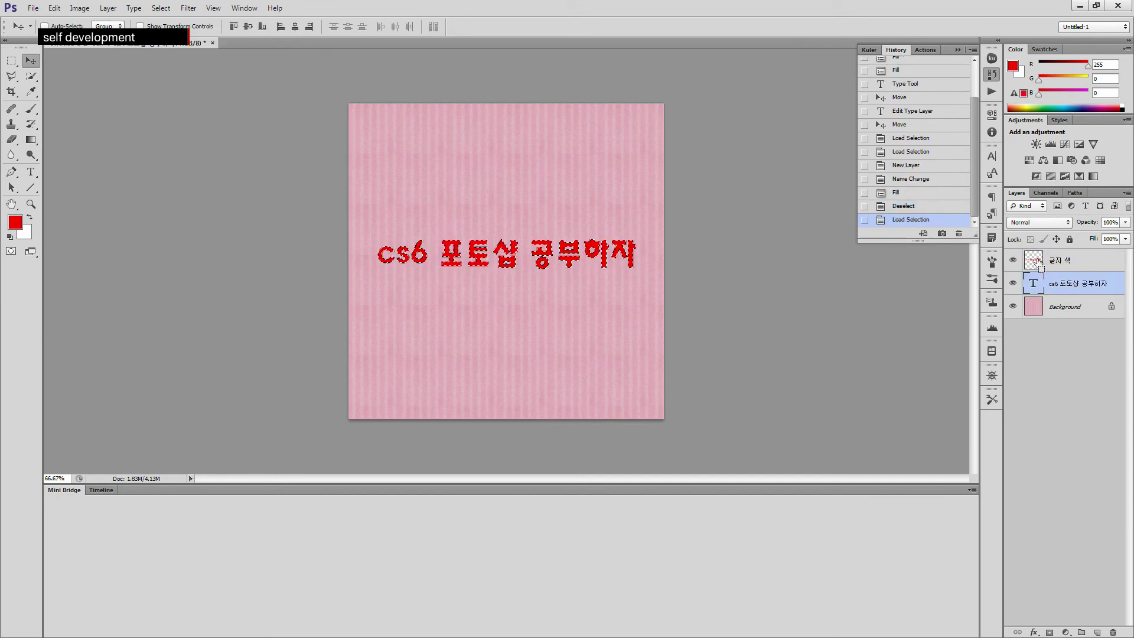
{"action": "left_click", "coordinate": [1034, 261], "text": "ctrl"}
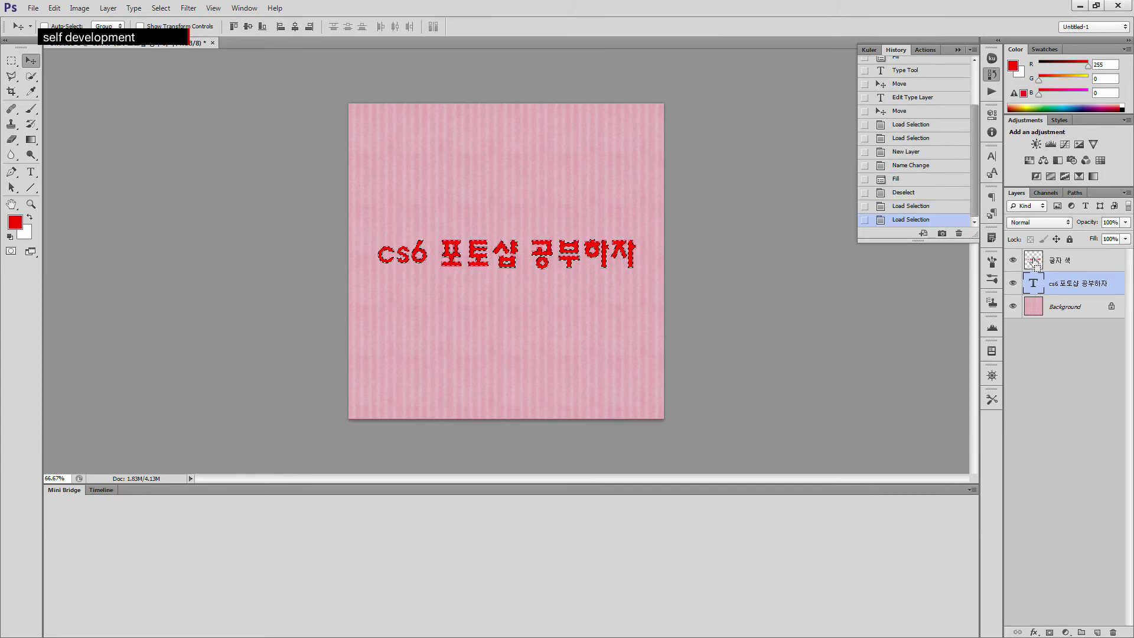
{"action": "left_click", "coordinate": [54, 8]}
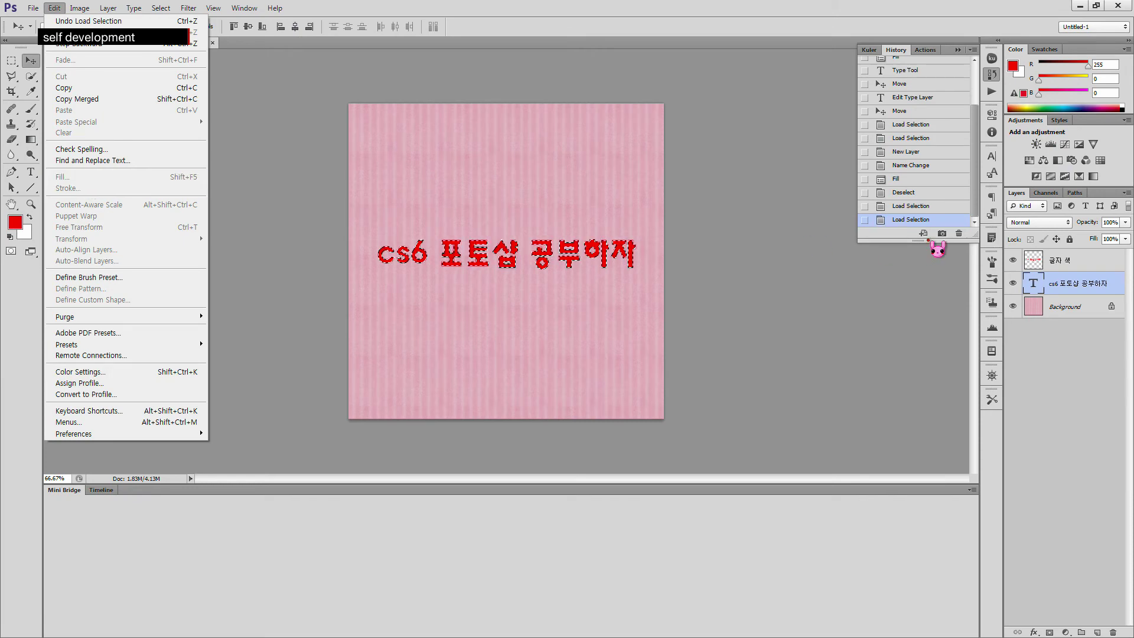
{"action": "left_click", "coordinate": [1024, 261]}
{"action": "left_click", "coordinate": [1033, 260]}
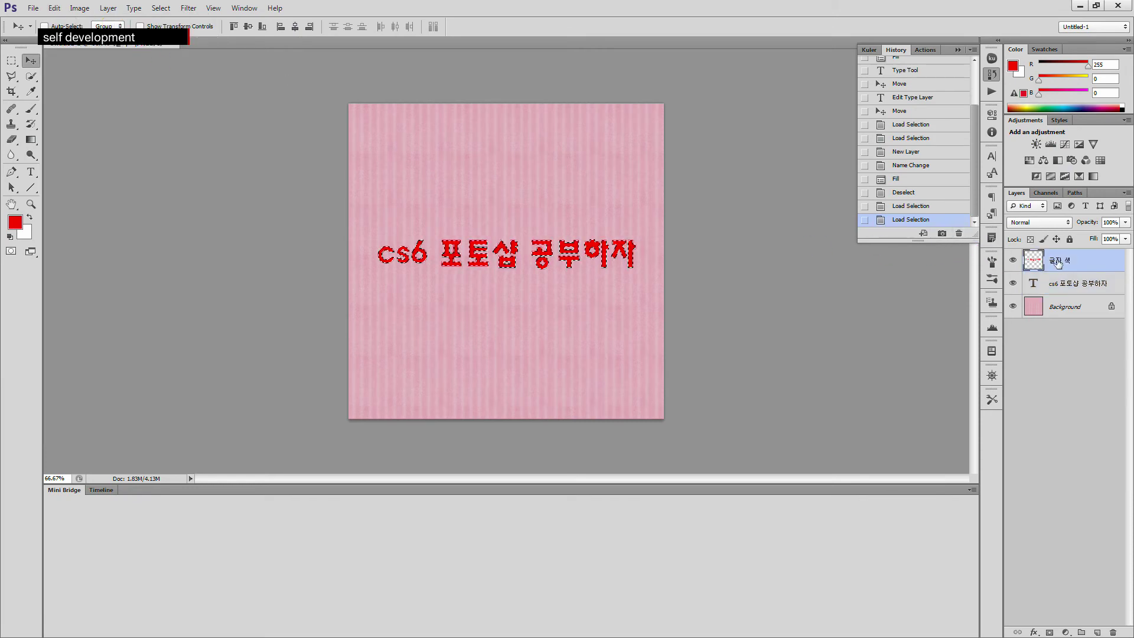
Fill the selected lettering on the 글자 색 layer with the white, lightly flecked paper pattern and deselect it
{"action": "left_click", "coordinate": [54, 8]}
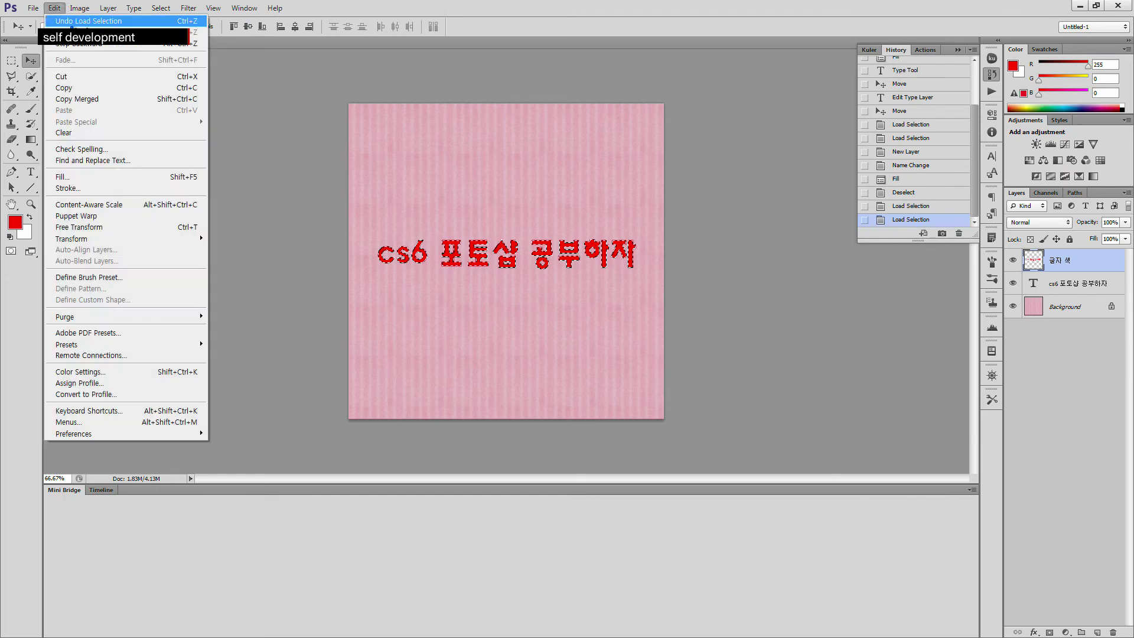
{"action": "left_click", "coordinate": [104, 179]}
{"action": "left_click", "coordinate": [256, 164]}
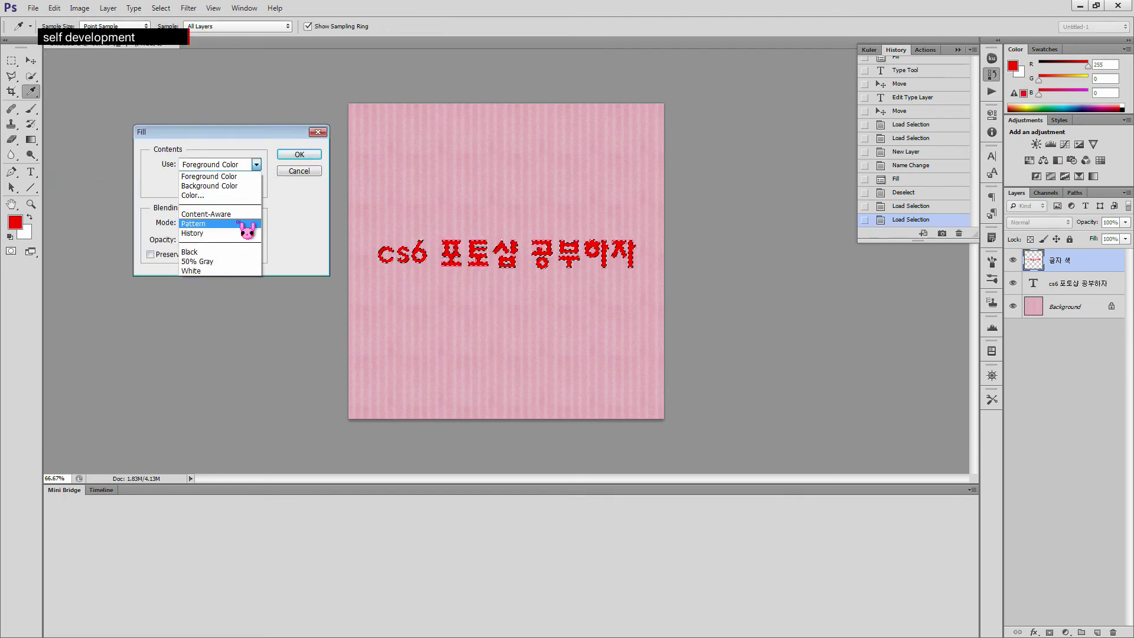
{"action": "left_click", "coordinate": [240, 223]}
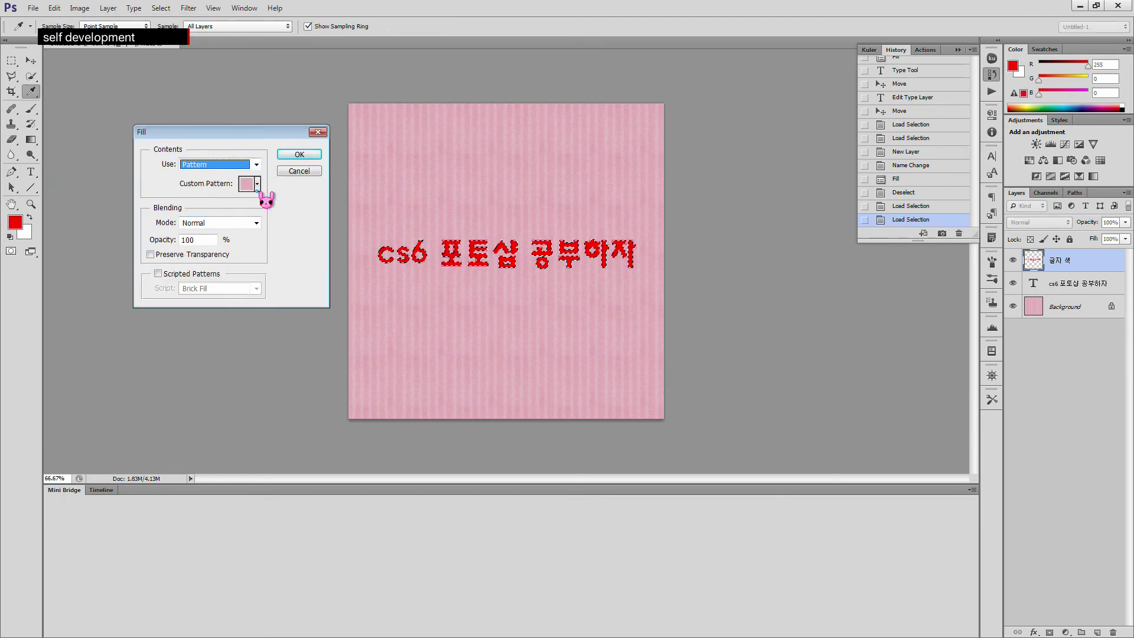
{"action": "left_click", "coordinate": [257, 184]}
{"action": "left_click", "coordinate": [229, 267]}
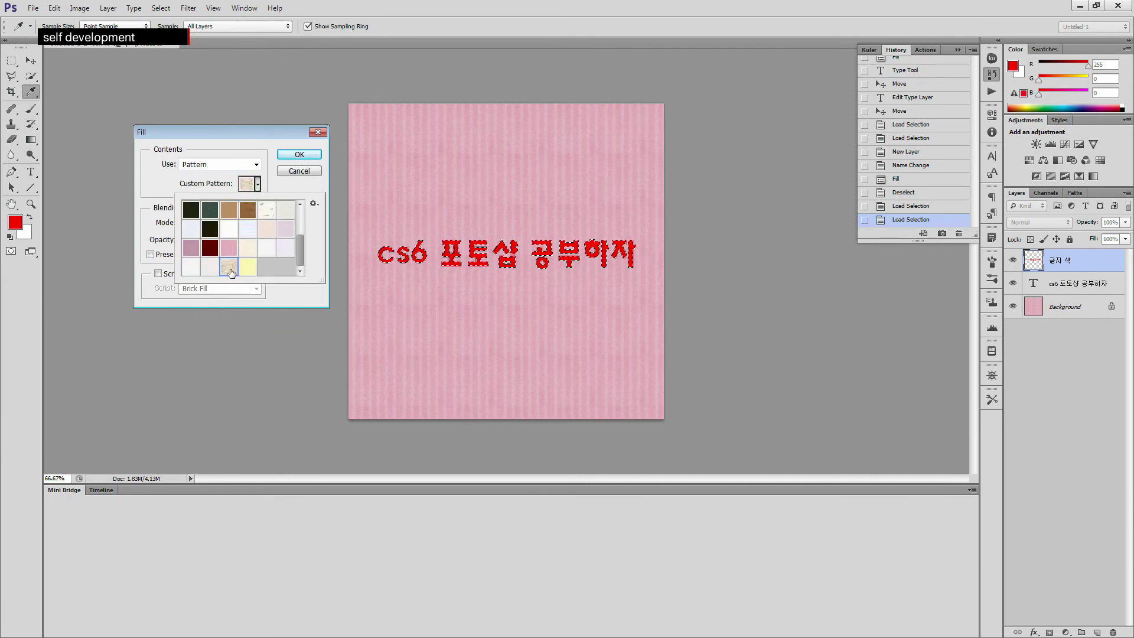
{"action": "left_click", "coordinate": [286, 214]}
{"action": "left_click", "coordinate": [260, 213]}
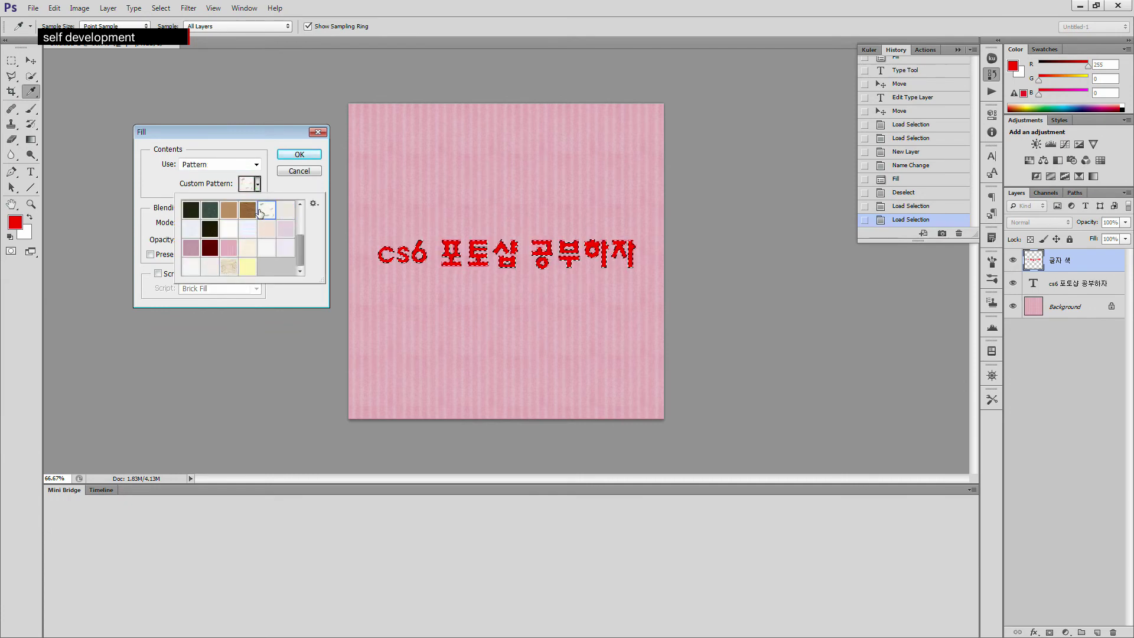
{"action": "left_click", "coordinate": [294, 155]}
{"action": "left_click", "coordinate": [294, 155]}
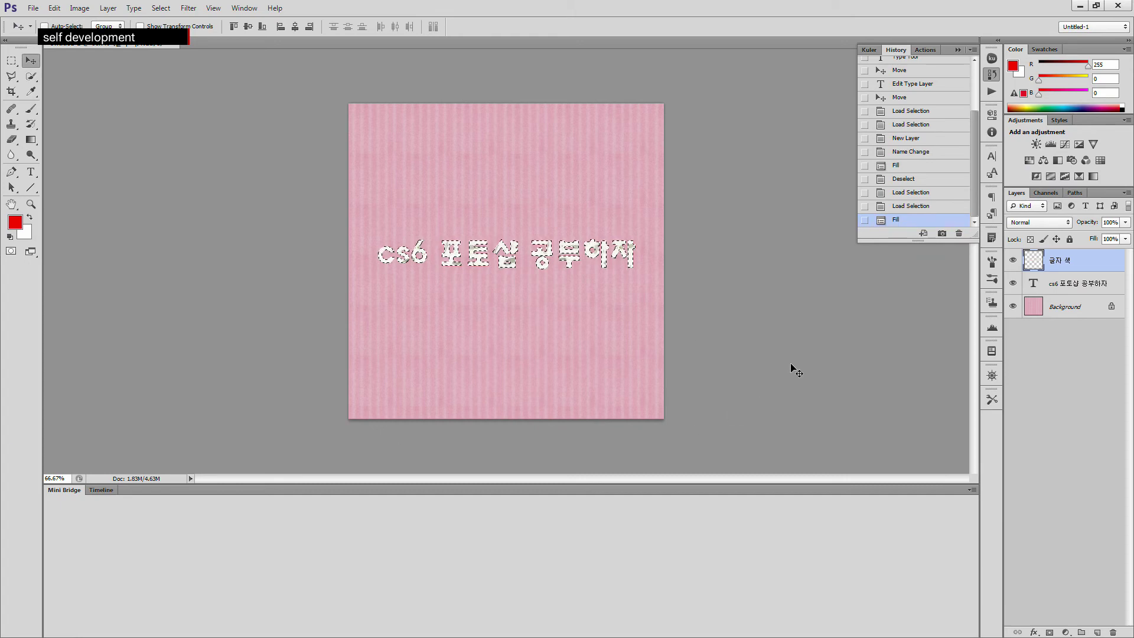
{"action": "key", "text": "ctrl+d"}
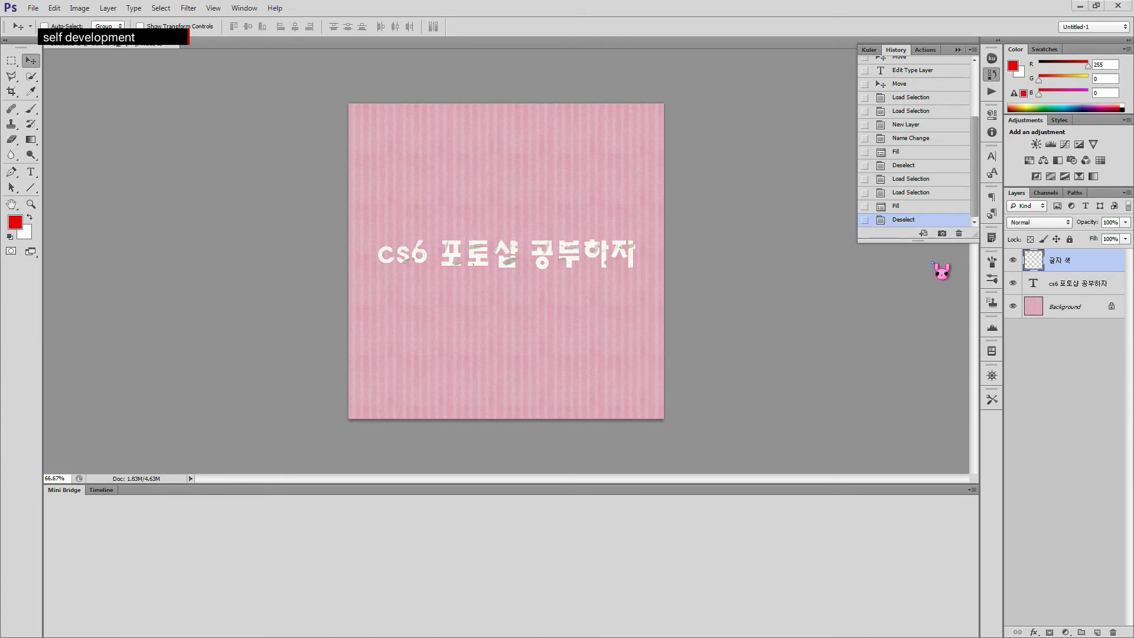
Load the lettering on the 글자 색 layer as a selection and add a new layer named 테두리 above it
{"action": "left_click", "coordinate": [1037, 266], "text": "ctrl"}
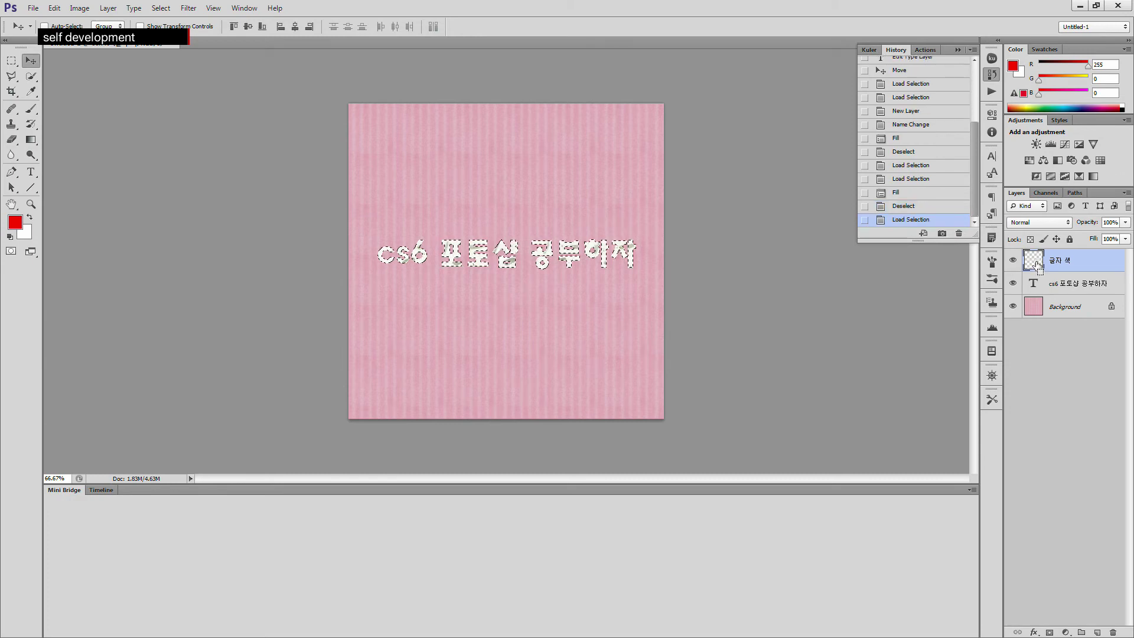
{"action": "left_click", "coordinate": [1098, 632]}
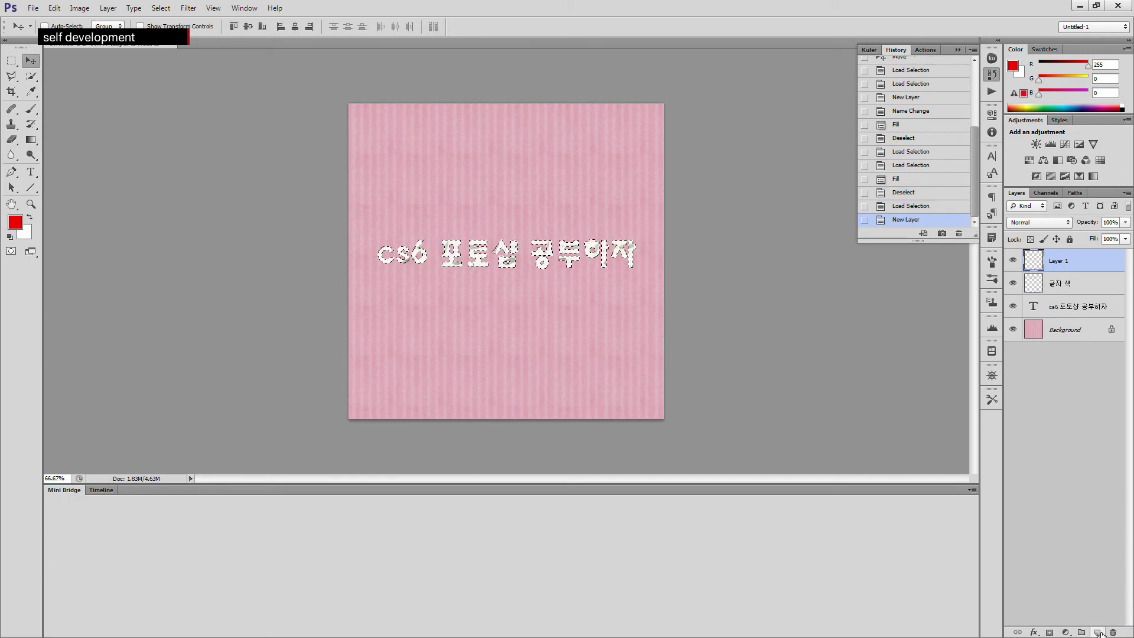
{"action": "double_click", "coordinate": [1057, 260]}
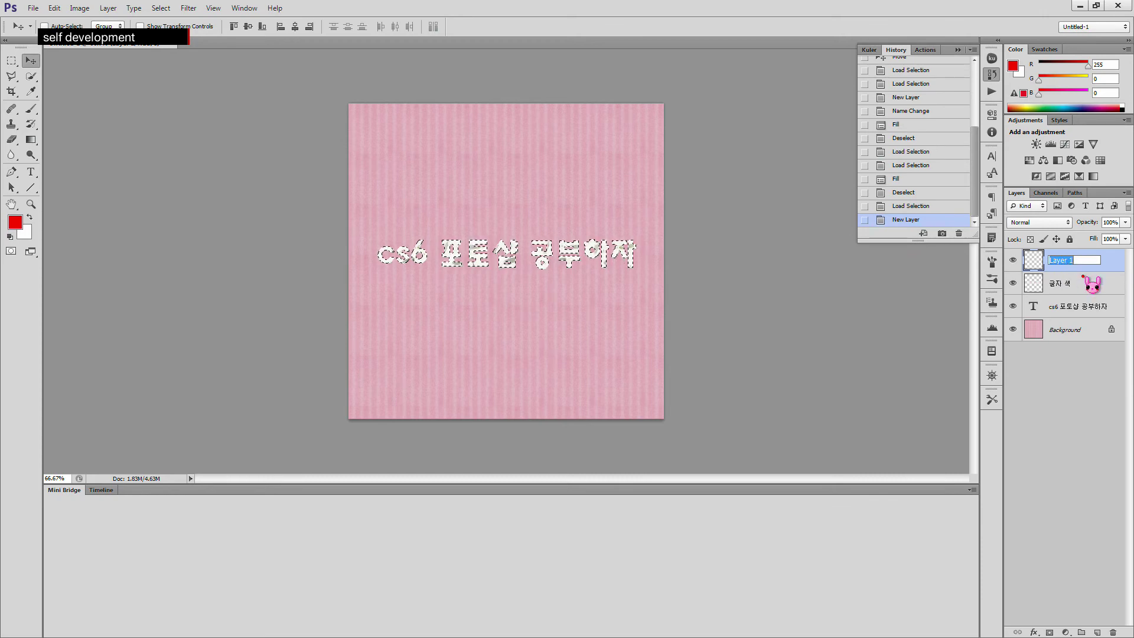
{"action": "key", "text": "BackSpace"}
{"action": "type", "text": "테두리"}
{"action": "key", "text": "Return"}
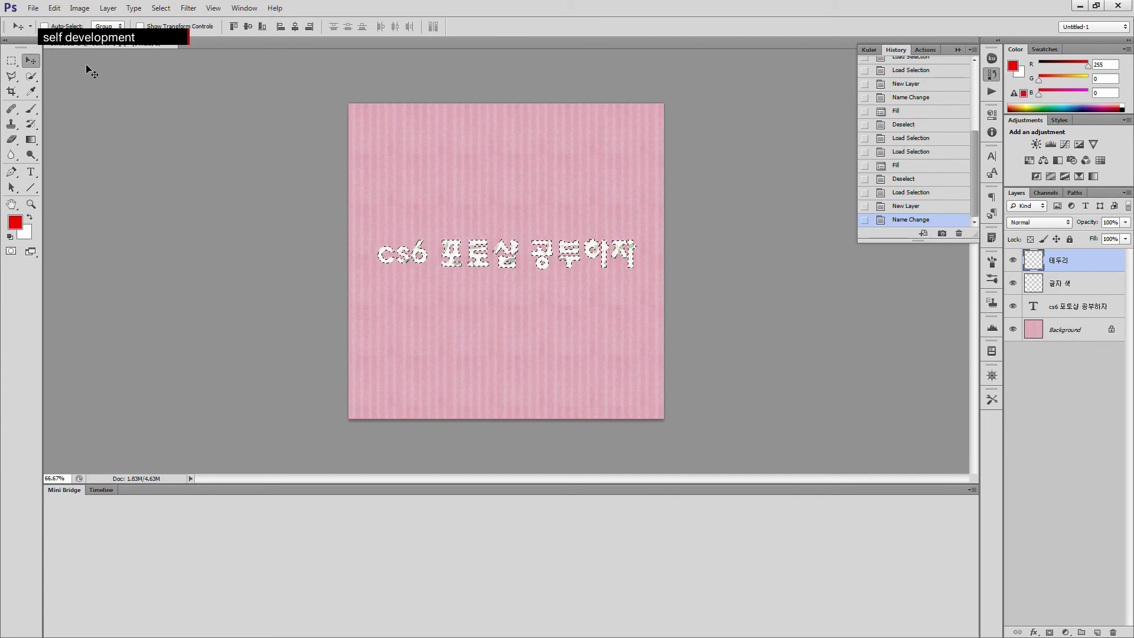
Stroke the lettering selection on the 테두리 layer with an 8 px black outline located outside
{"action": "left_click", "coordinate": [55, 8]}
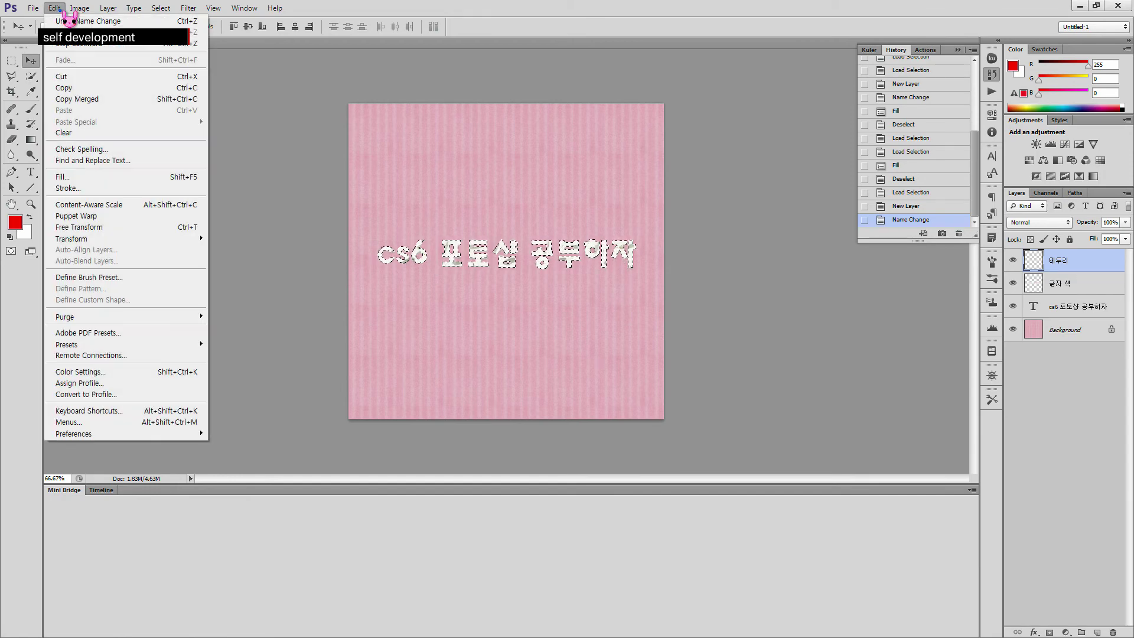
{"action": "left_click", "coordinate": [92, 189]}
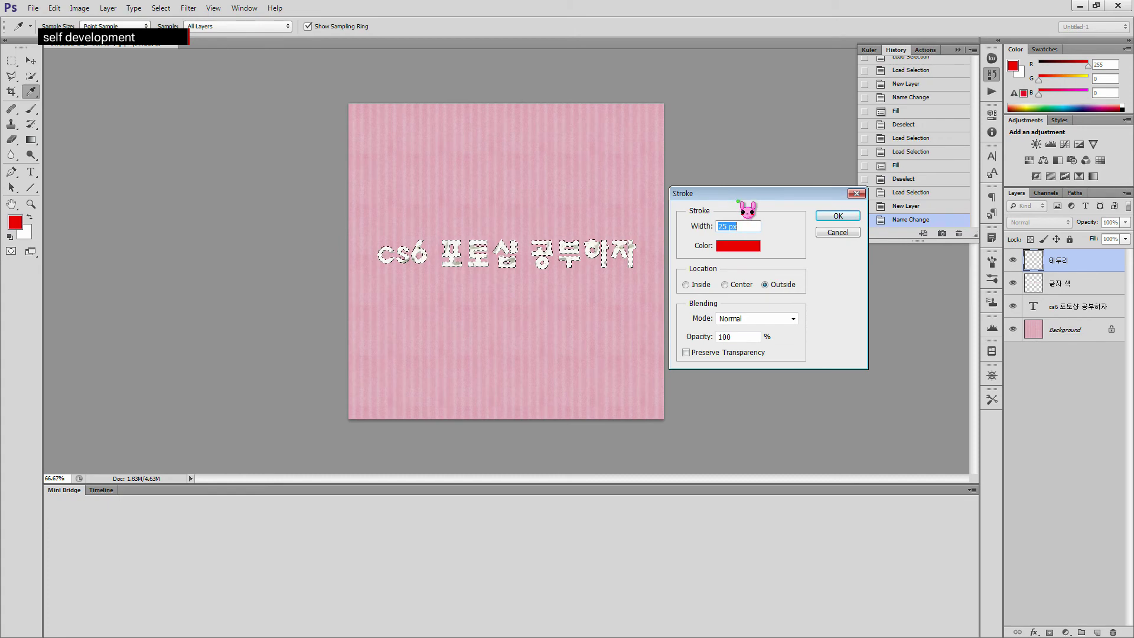
{"action": "left_click", "coordinate": [738, 246]}
{"action": "left_click_drag", "start_coordinate": [188, 250], "coordinate": [60, 414]}
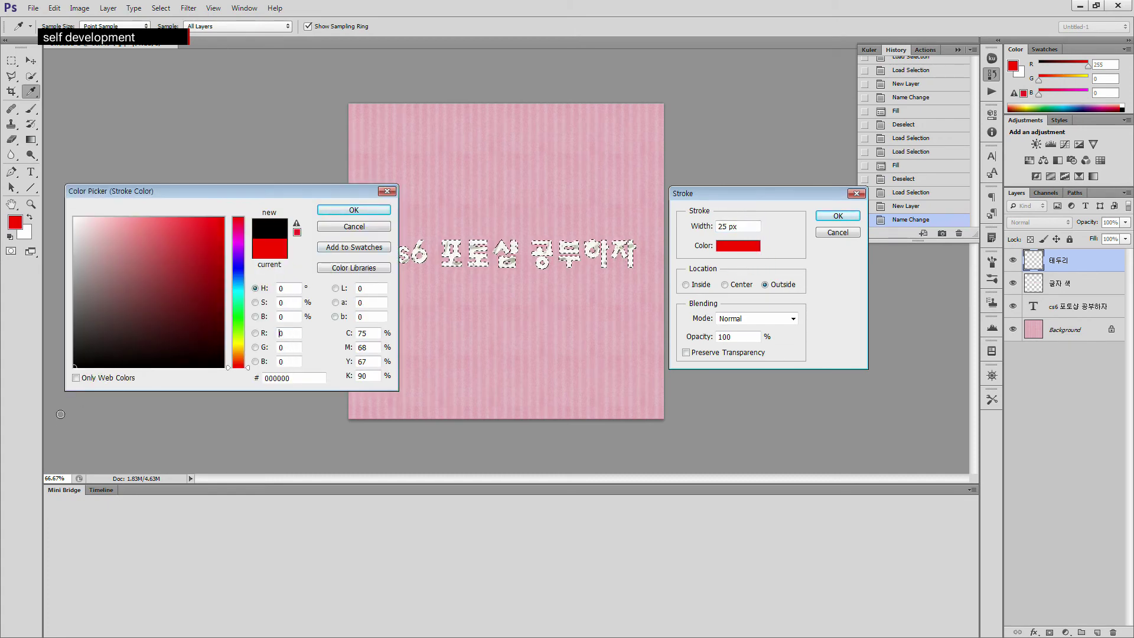
{"action": "left_click", "coordinate": [346, 210]}
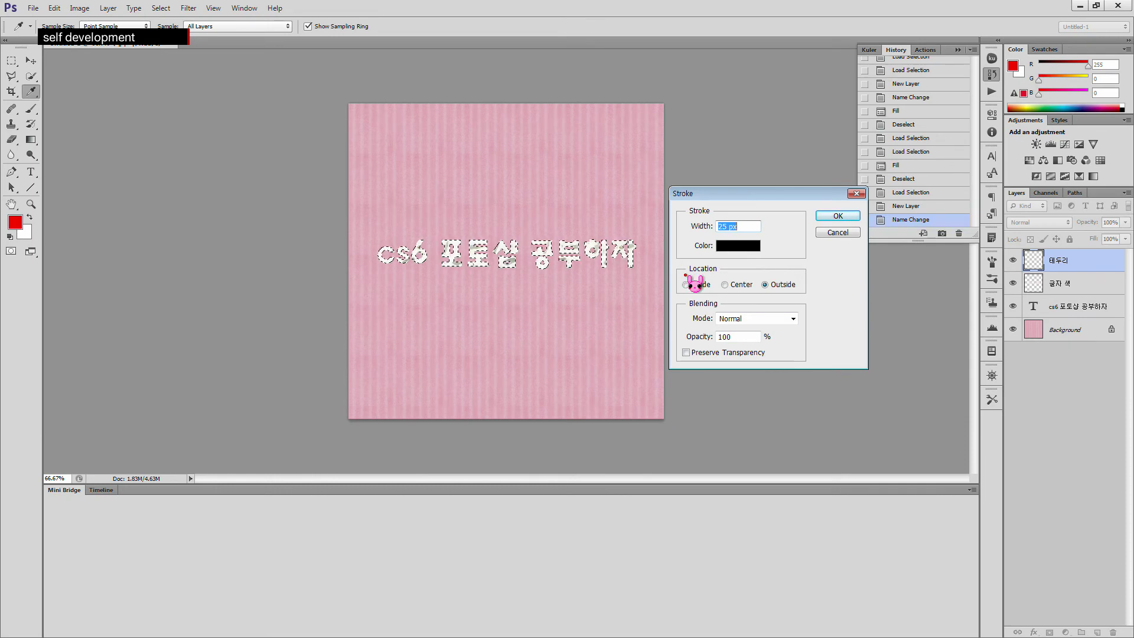
{"action": "left_click", "coordinate": [774, 285]}
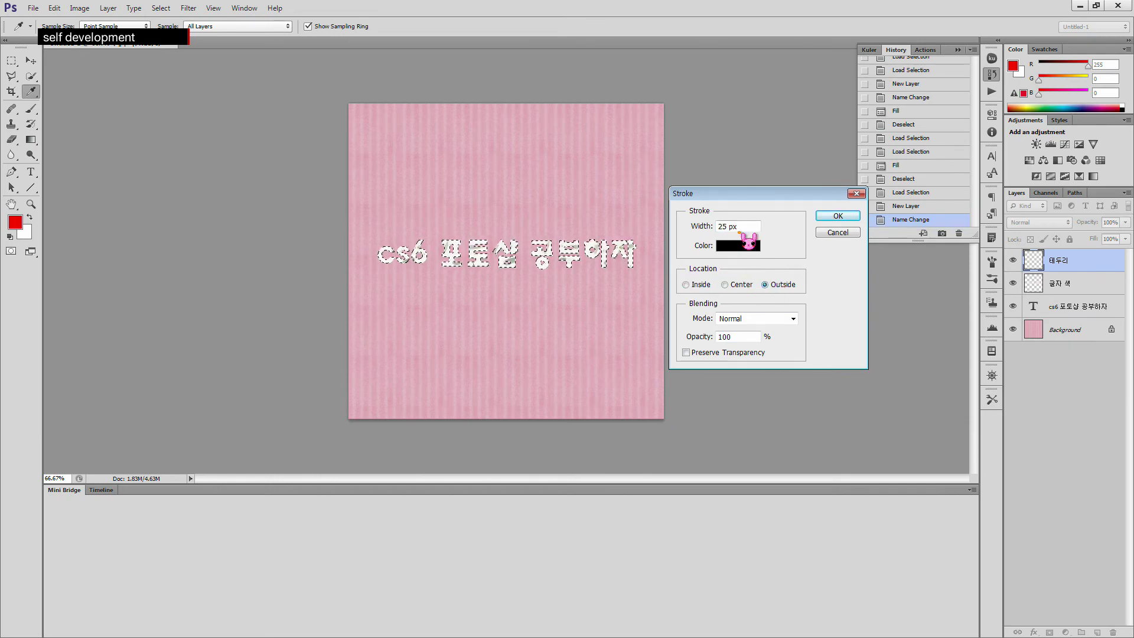
{"action": "double_click", "coordinate": [722, 227]}
{"action": "type", "text": "8"}
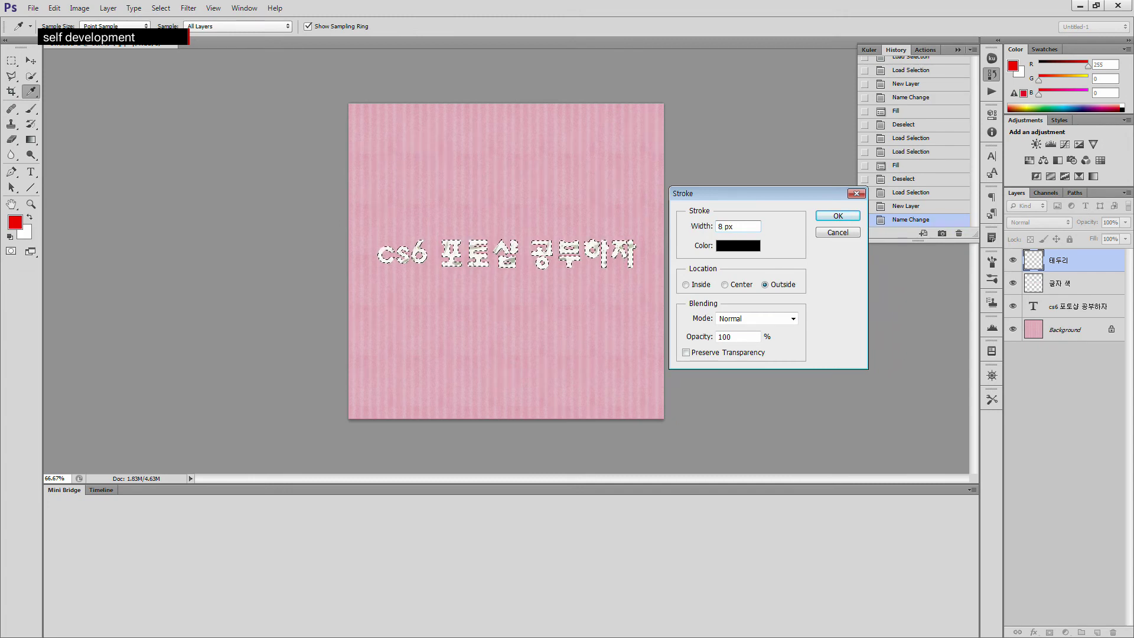
{"action": "left_click", "coordinate": [835, 216]}
Reset the foreground and background to the default black and white and deselect the lettering
{"action": "key", "text": "v"}
{"action": "key", "text": "d"}
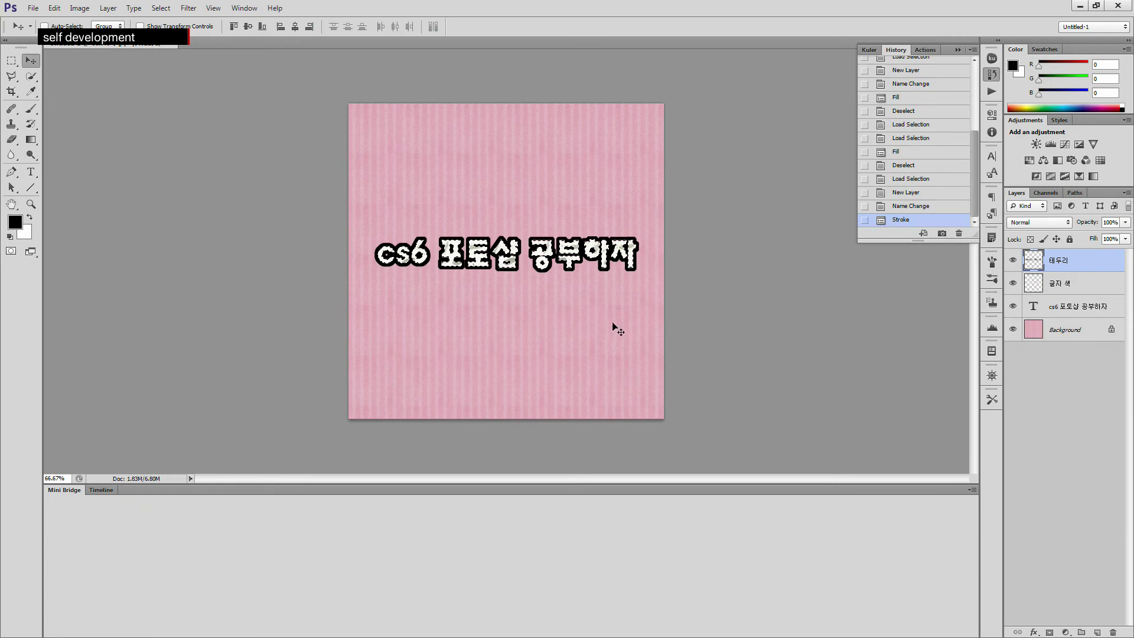
{"action": "key", "text": "ctrl+d"}
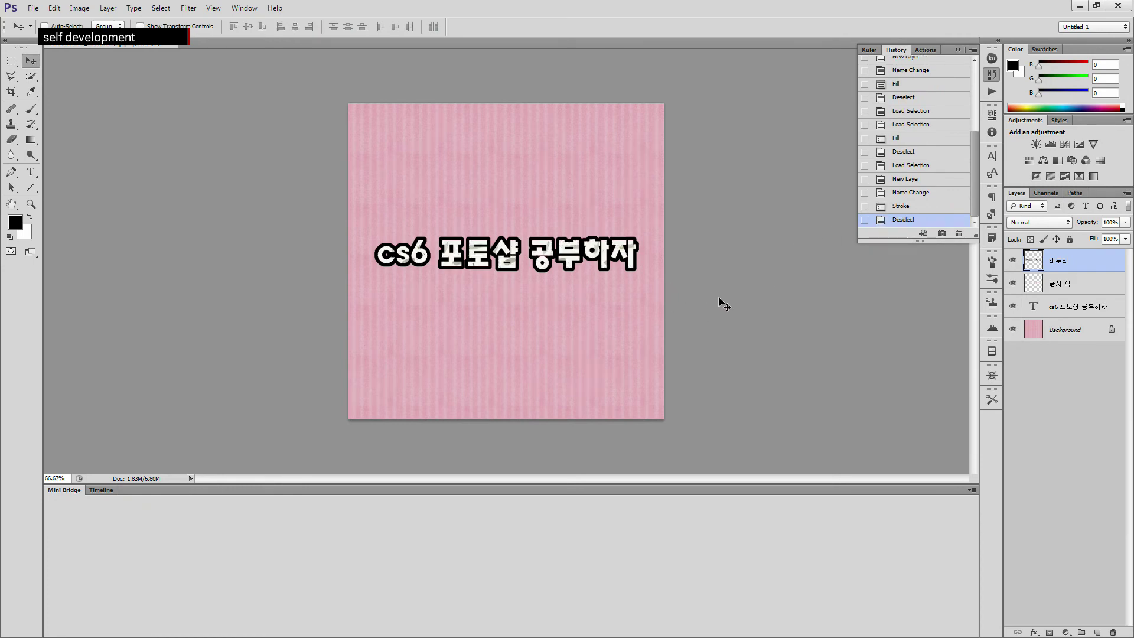
Toggle the visibility of the 테두리 and 글자 색 layers to compare them, leaving both hidden
{"action": "left_click", "coordinate": [1013, 261]}
{"action": "left_click", "coordinate": [1012, 266]}
{"action": "left_click", "coordinate": [1012, 265]}
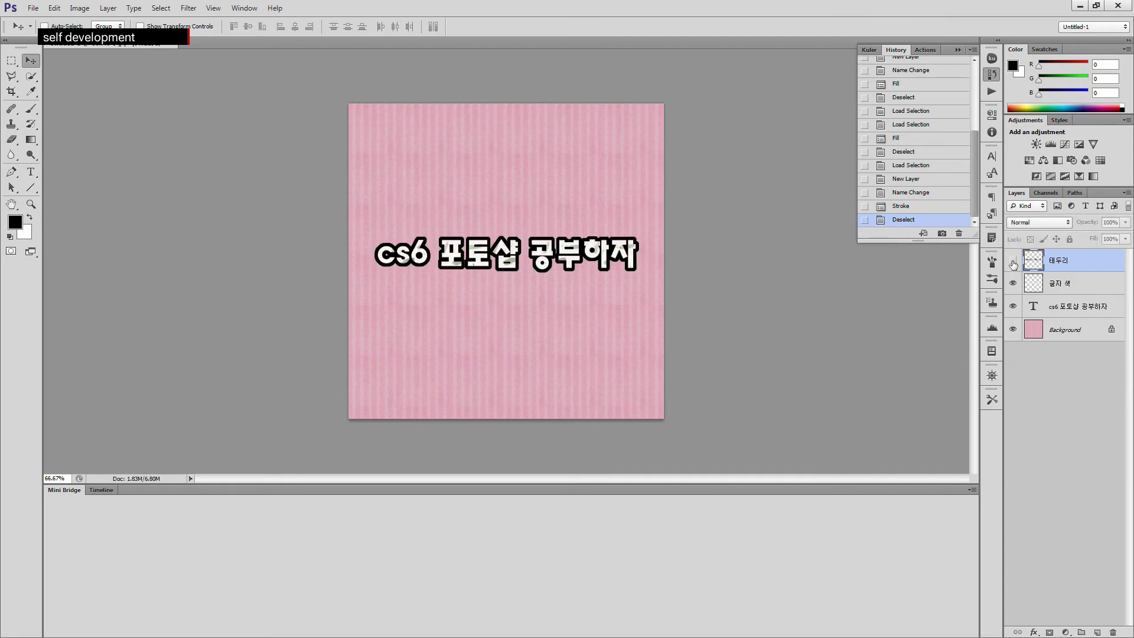
{"action": "left_click", "coordinate": [1011, 265]}
{"action": "left_click", "coordinate": [1013, 284]}
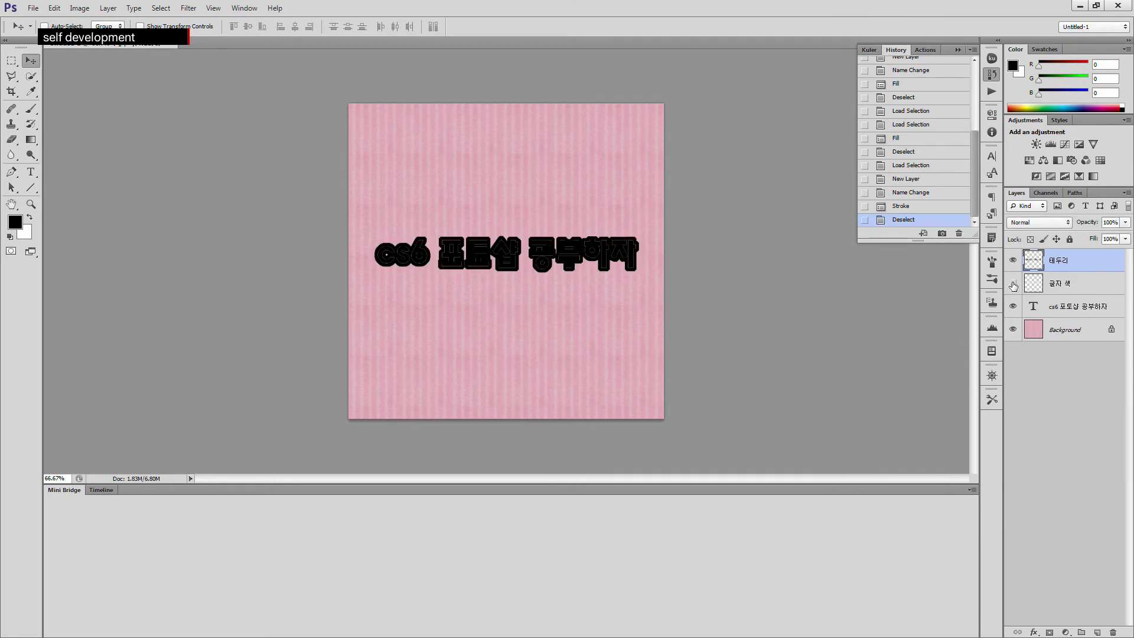
{"action": "left_click", "coordinate": [1013, 285]}
{"action": "left_click", "coordinate": [1014, 261]}
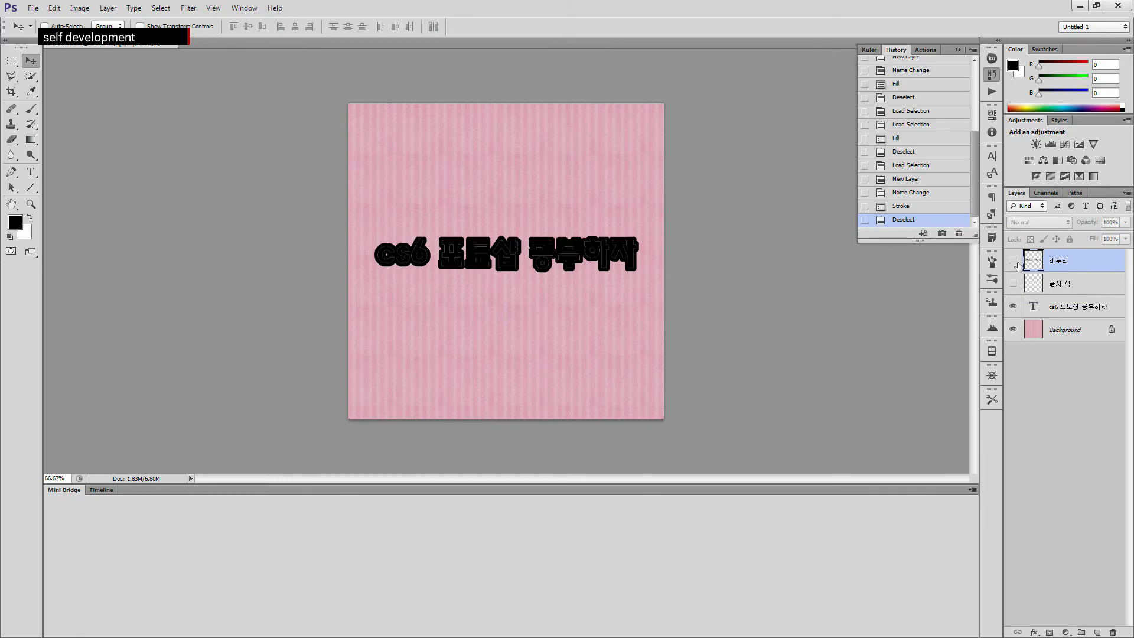
Recolour the whole text line on the type layer to white (ffffff) and show the 글자 색 and 테두리 layers again
{"action": "left_click", "coordinate": [1072, 312]}
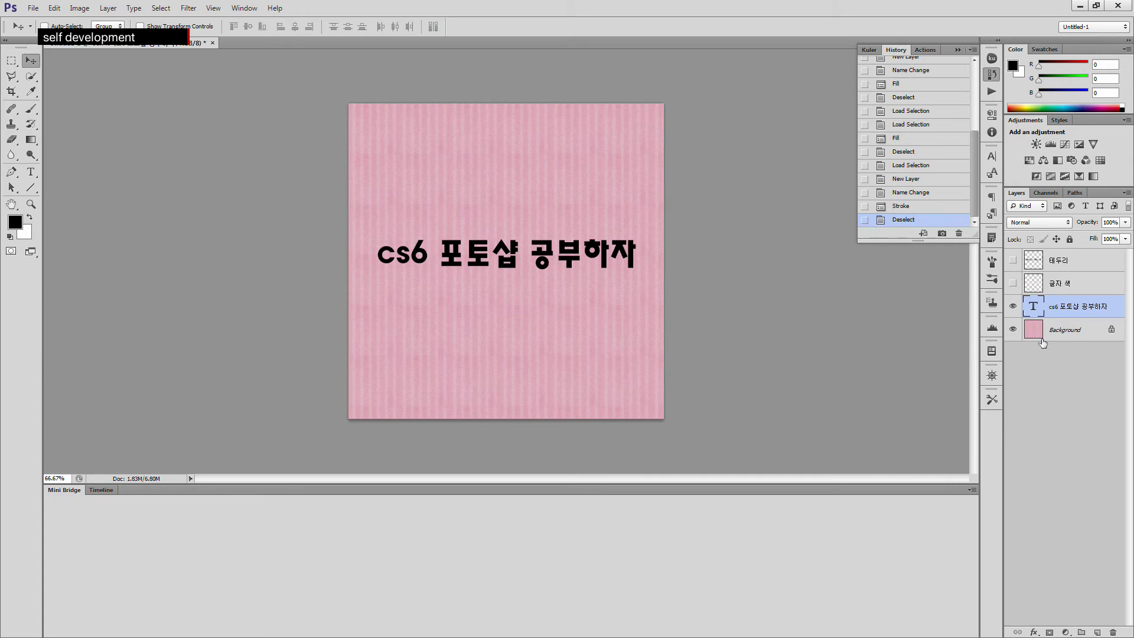
{"action": "left_click", "coordinate": [31, 171]}
{"action": "left_click", "coordinate": [543, 254]}
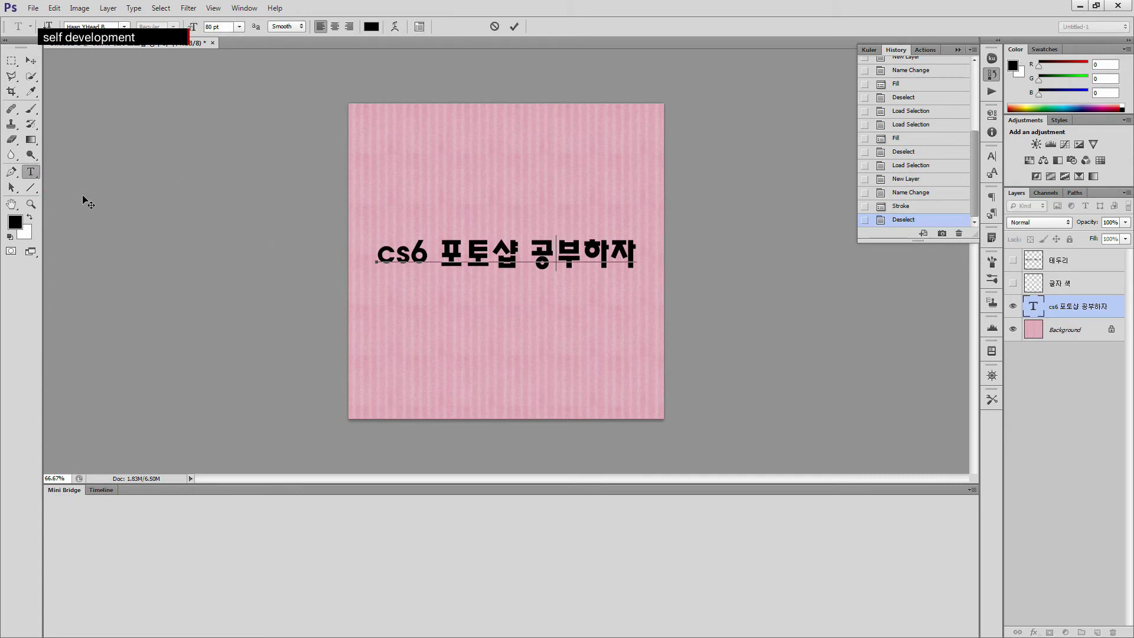
{"action": "key", "text": "ctrl+a"}
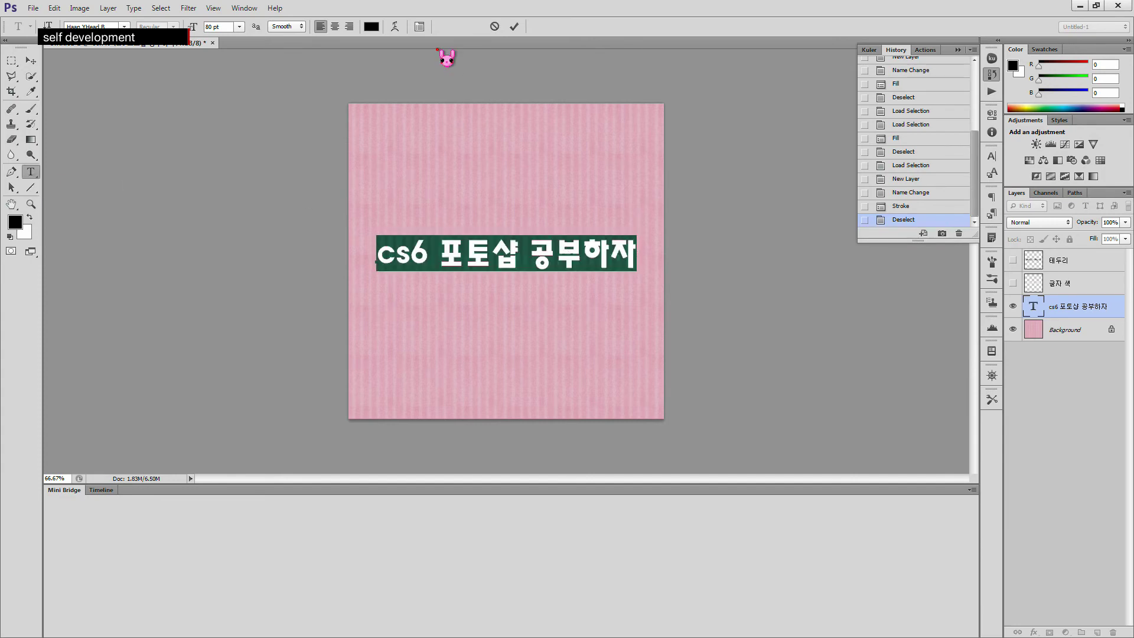
{"action": "left_click", "coordinate": [371, 26]}
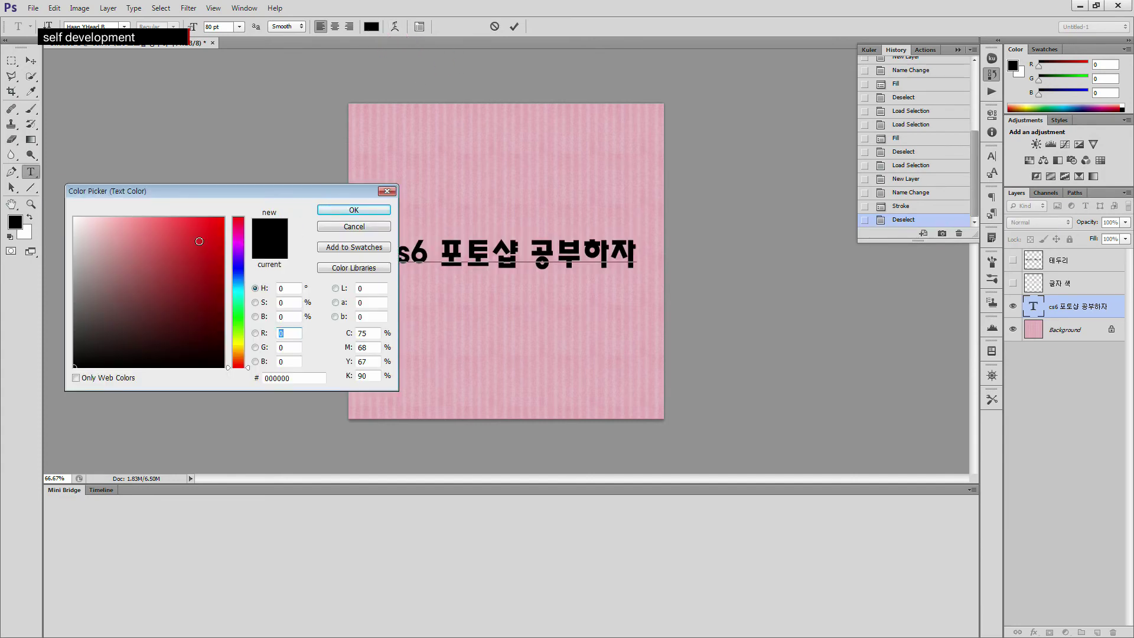
{"action": "left_click_drag", "start_coordinate": [199, 241], "coordinate": [35, 206]}
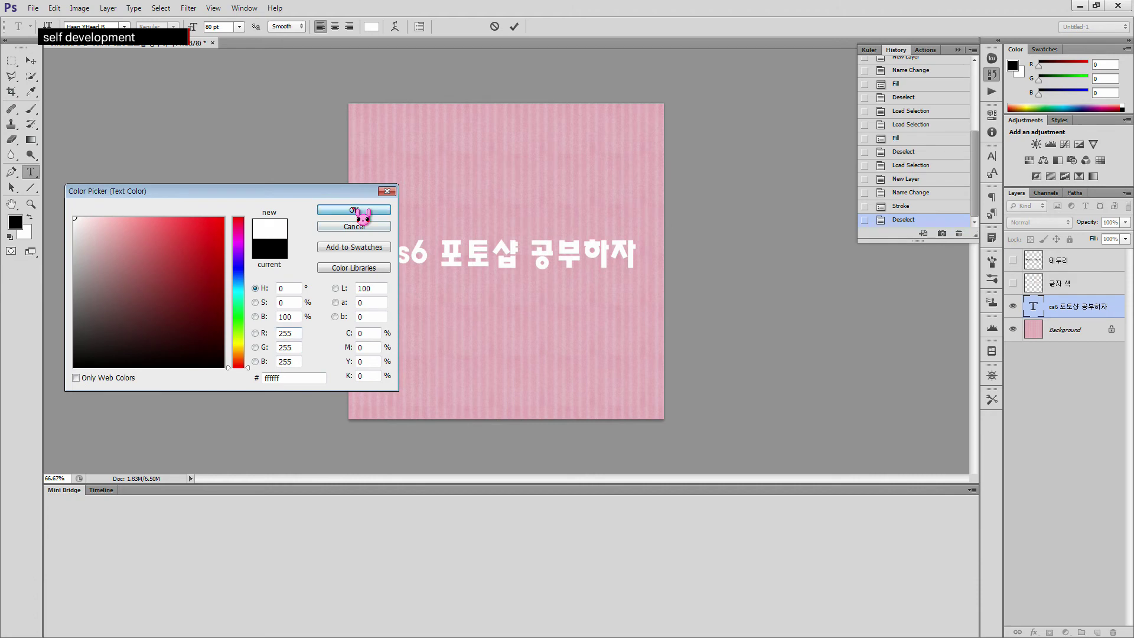
{"action": "left_click", "coordinate": [358, 209]}
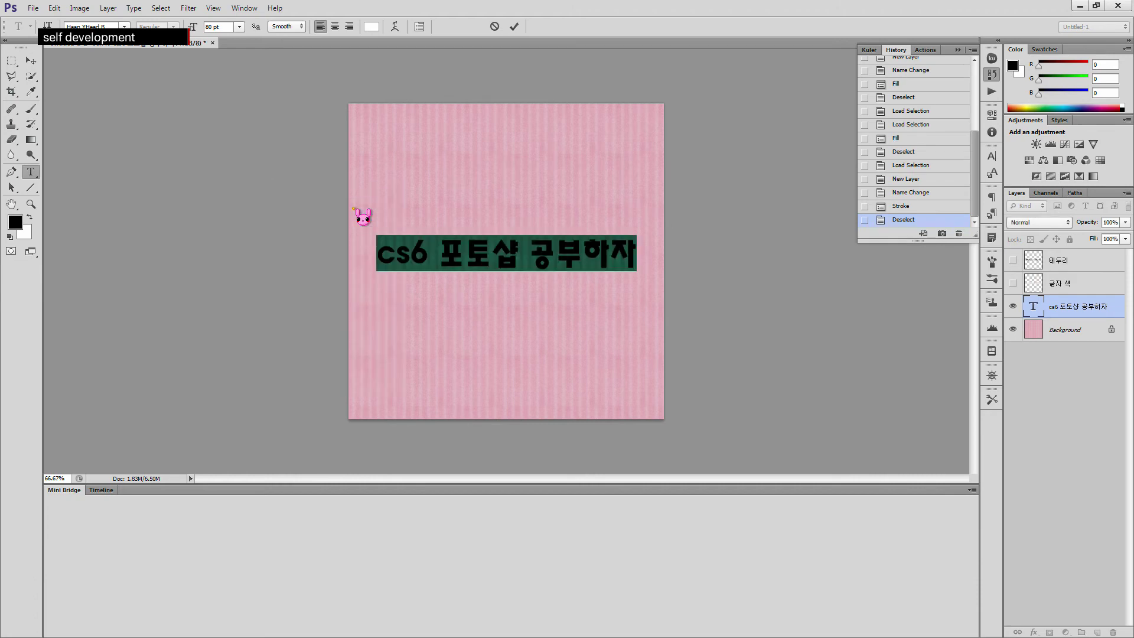
{"action": "left_click", "coordinate": [633, 331]}
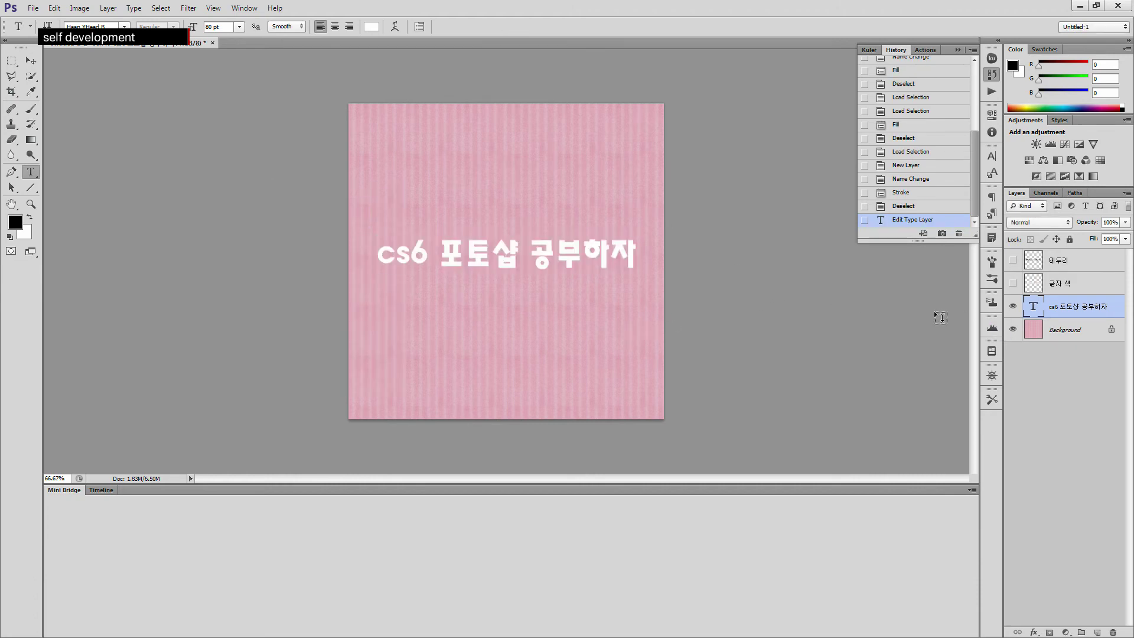
{"action": "left_click", "coordinate": [1012, 283]}
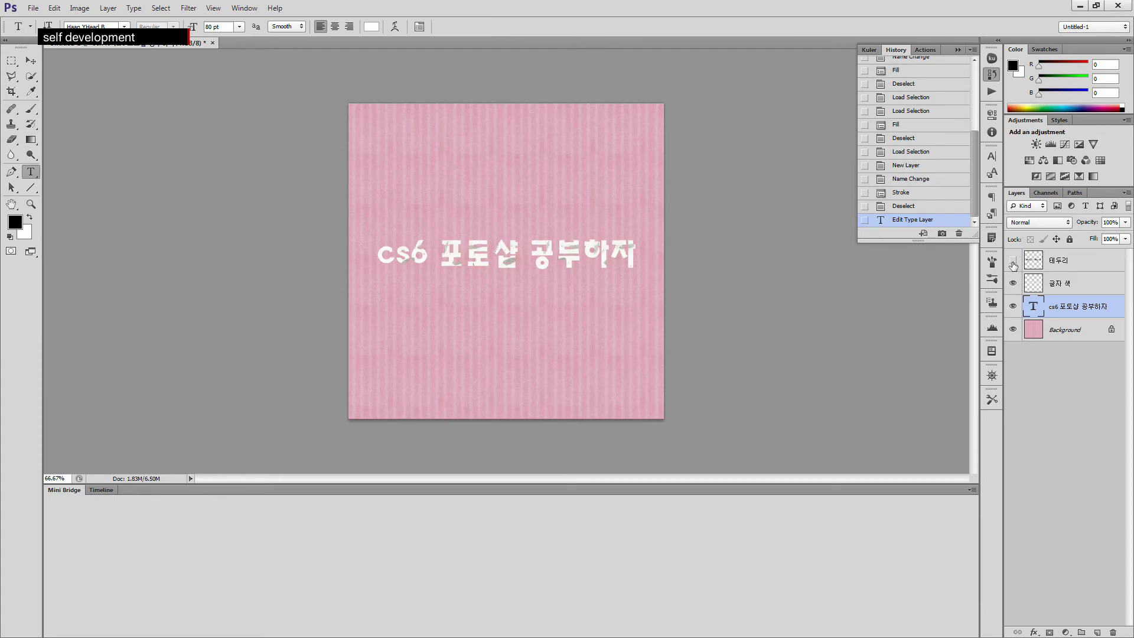
{"action": "left_click", "coordinate": [1013, 262]}
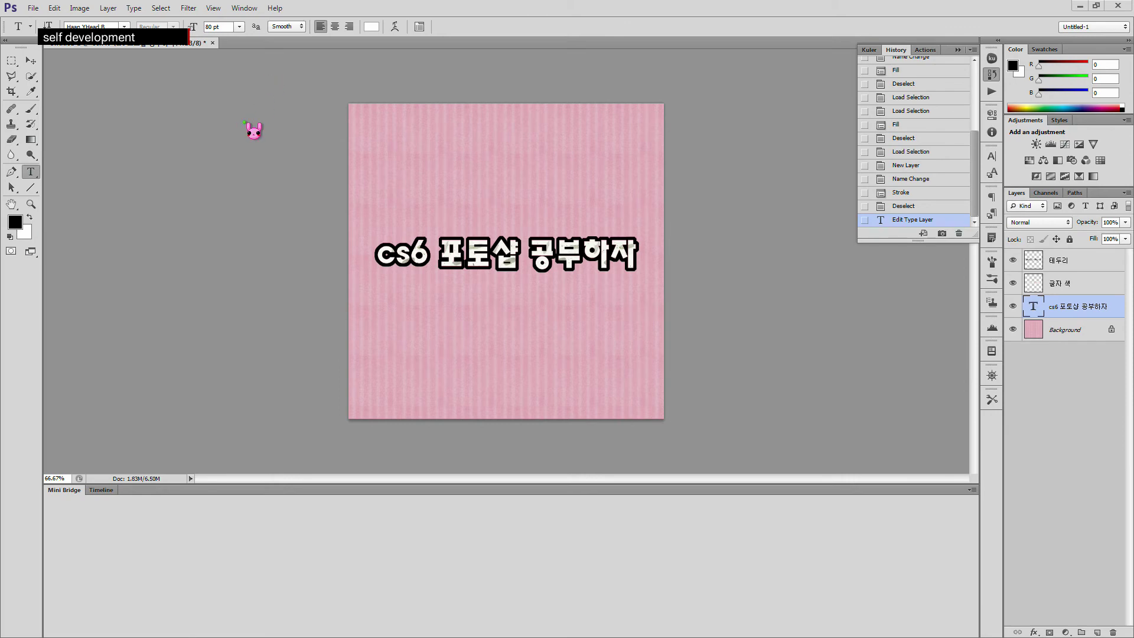
Close the Untitled-1 document without saving and open the image species-2808889_1280.jpg
{"action": "left_click", "coordinate": [213, 42]}
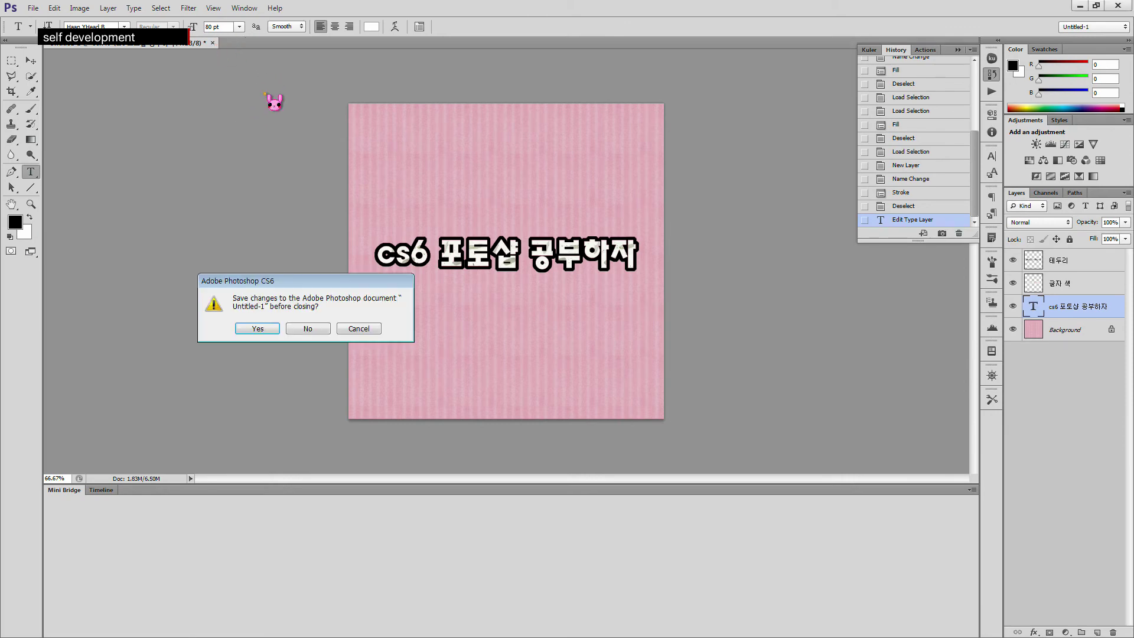
{"action": "left_click", "coordinate": [316, 329]}
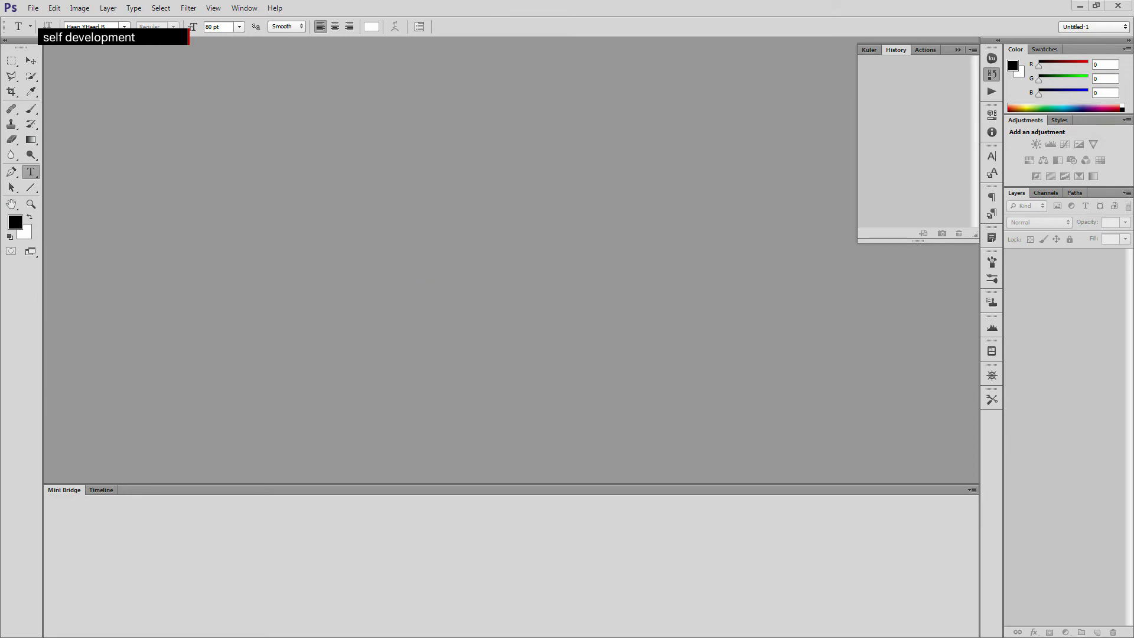
{"action": "left_click_drag", "start_coordinate": [519, 261], "coordinate": [508, 248]}
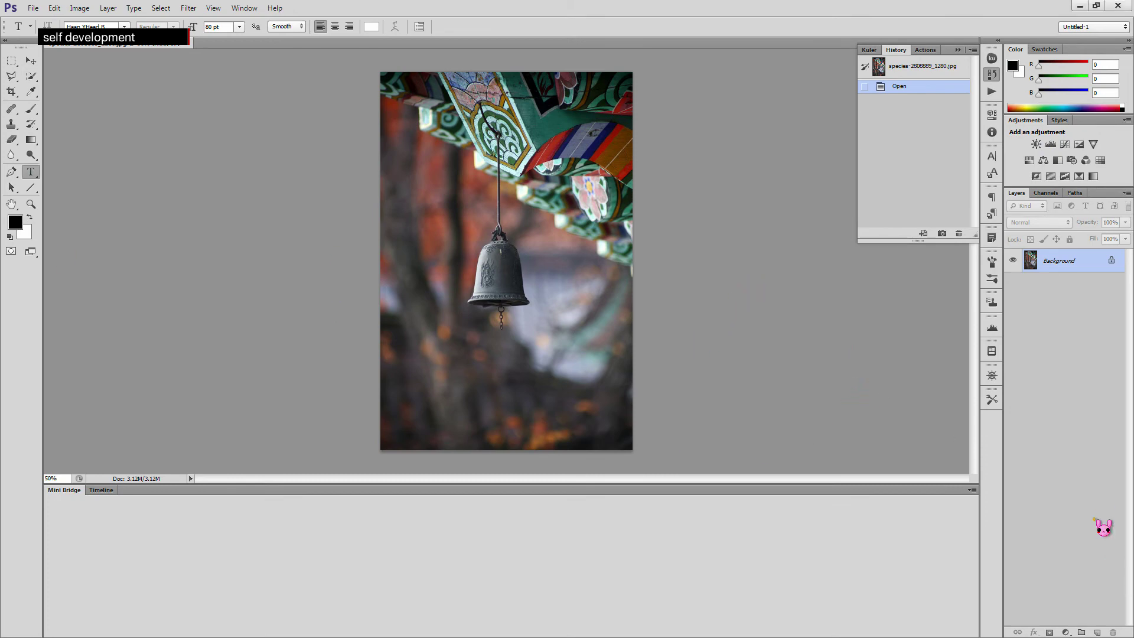
Add a new layer above the bell photo and fill it with the white background colour
{"action": "left_click", "coordinate": [1097, 633]}
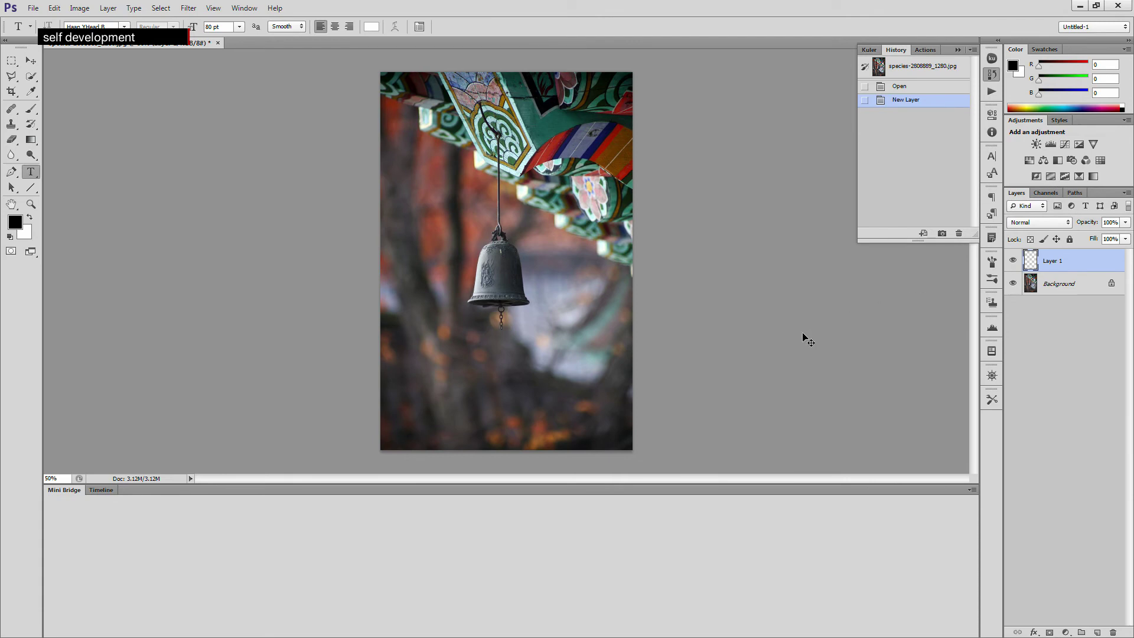
{"action": "key", "text": "ctrl+BackSpace"}
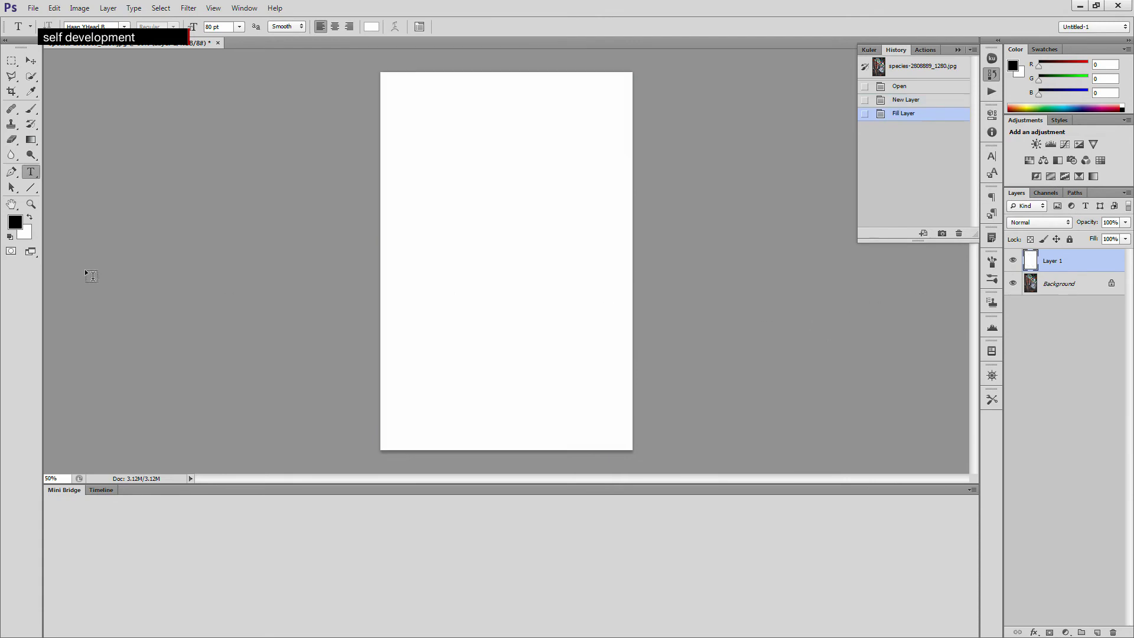
{"action": "left_click", "coordinate": [25, 231]}
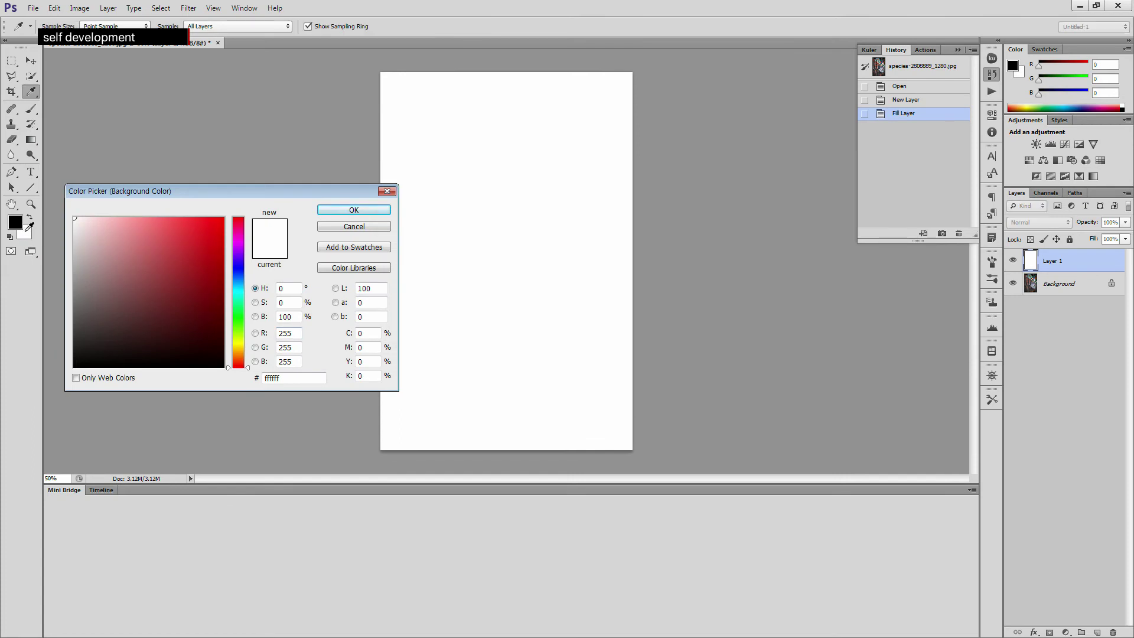
{"action": "left_click", "coordinate": [387, 191]}
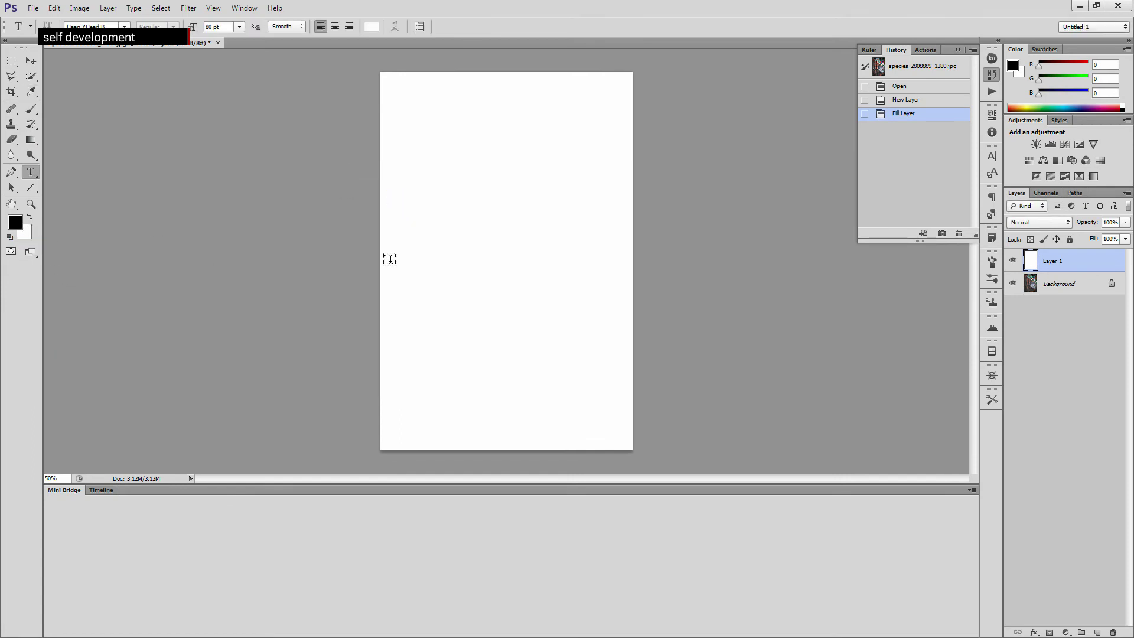
{"action": "left_click", "coordinate": [702, 268]}
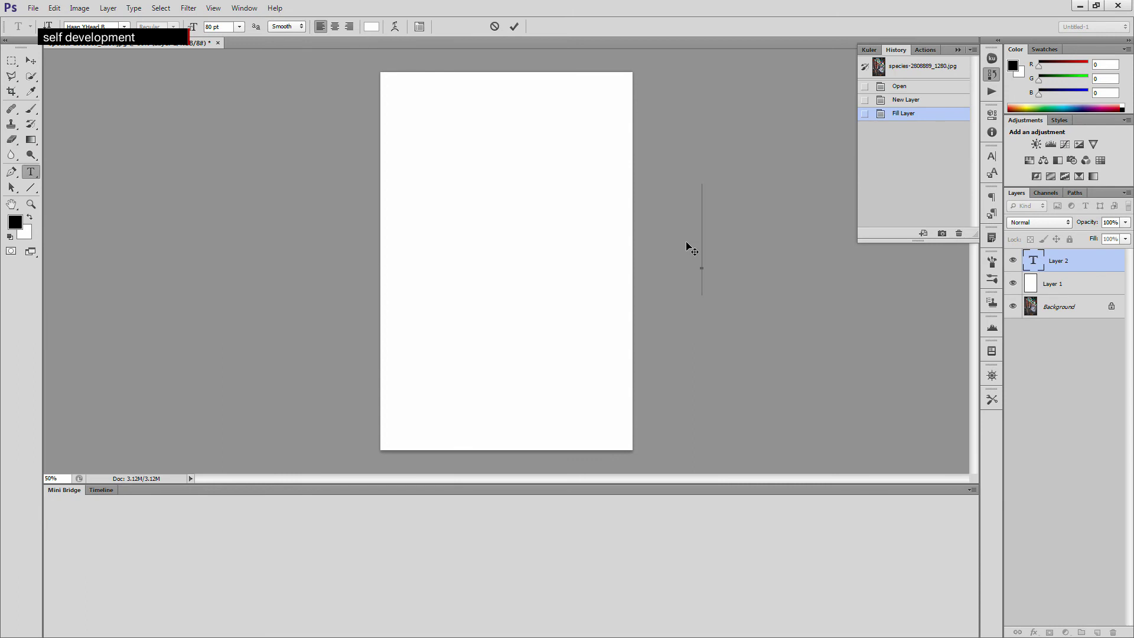
{"action": "key", "text": "Escape"}
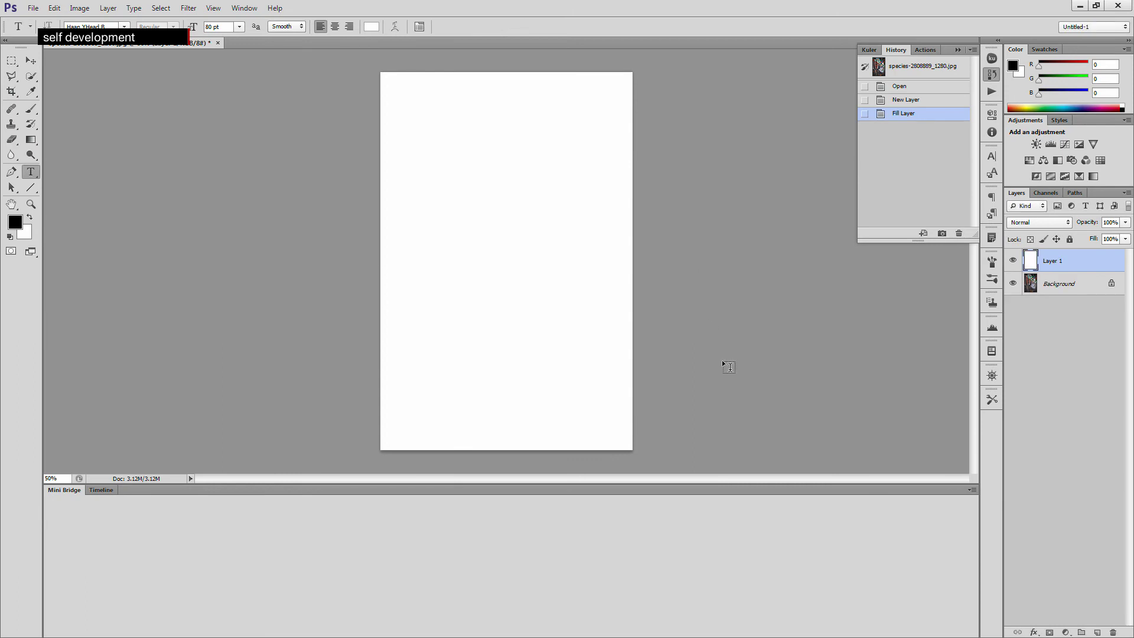
{"action": "left_click", "coordinate": [694, 276]}
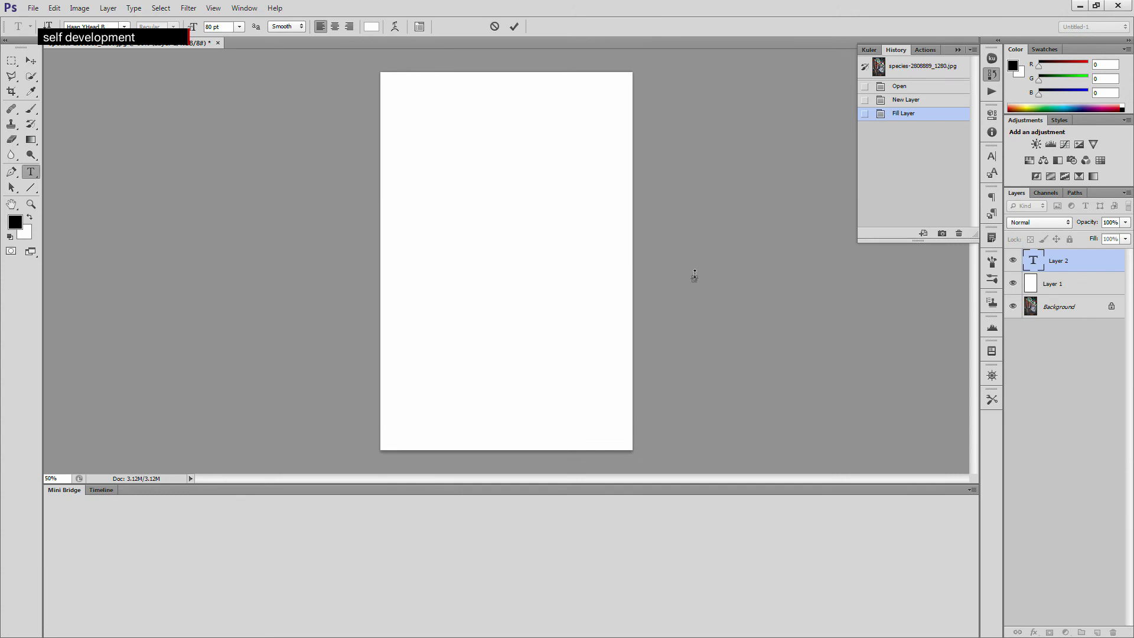
{"action": "key", "text": "Escape"}
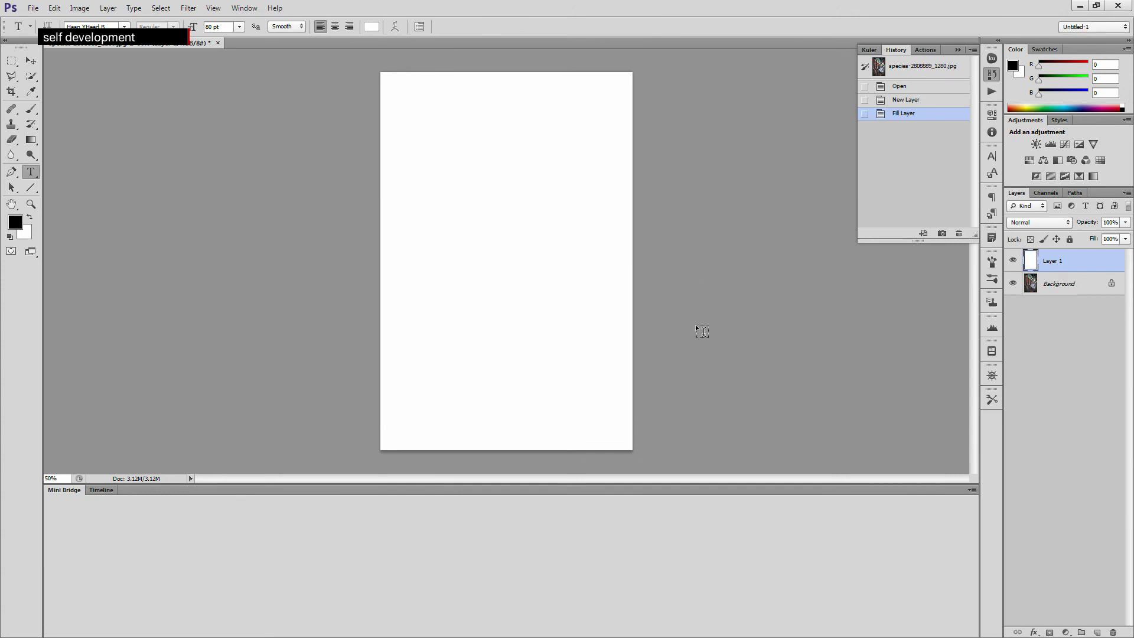
Fill Layer 1 with black, refill it with white, and set its opacity to 50%
{"action": "key", "text": "alt+BackSpace"}
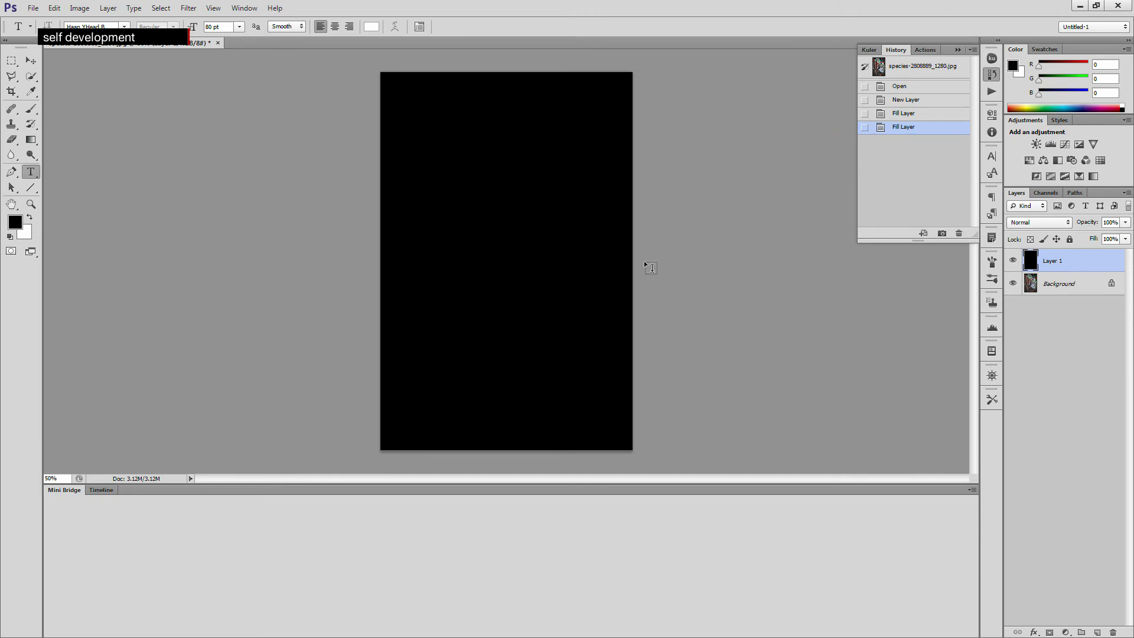
{"action": "key", "text": "ctrl+BackSpace"}
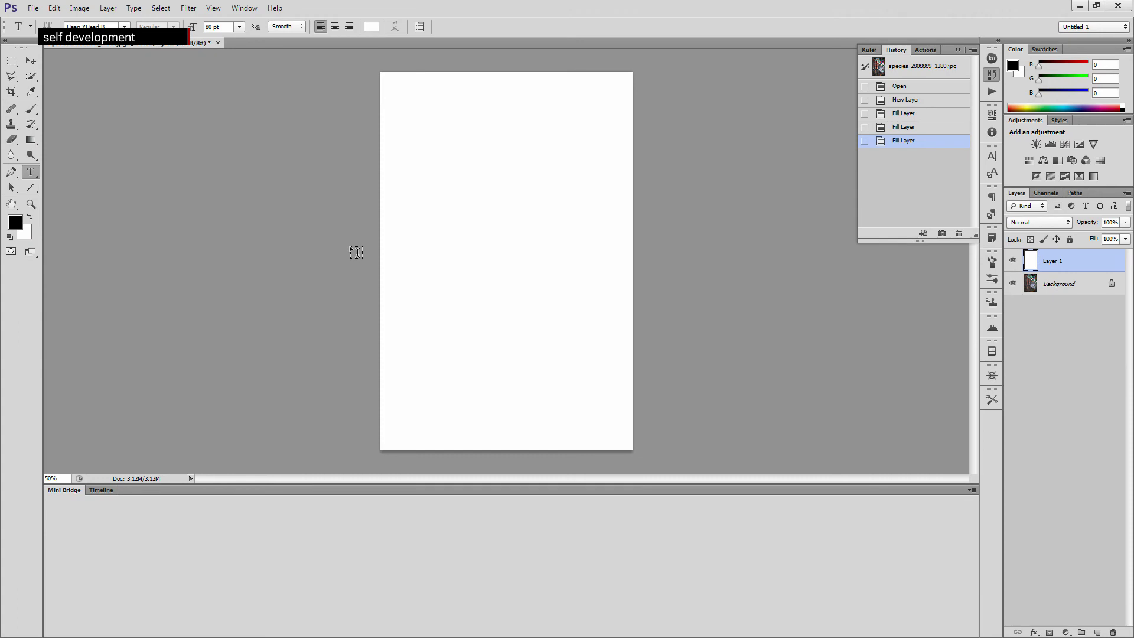
{"action": "left_click", "coordinate": [1110, 222]}
{"action": "type", "text": "50"}
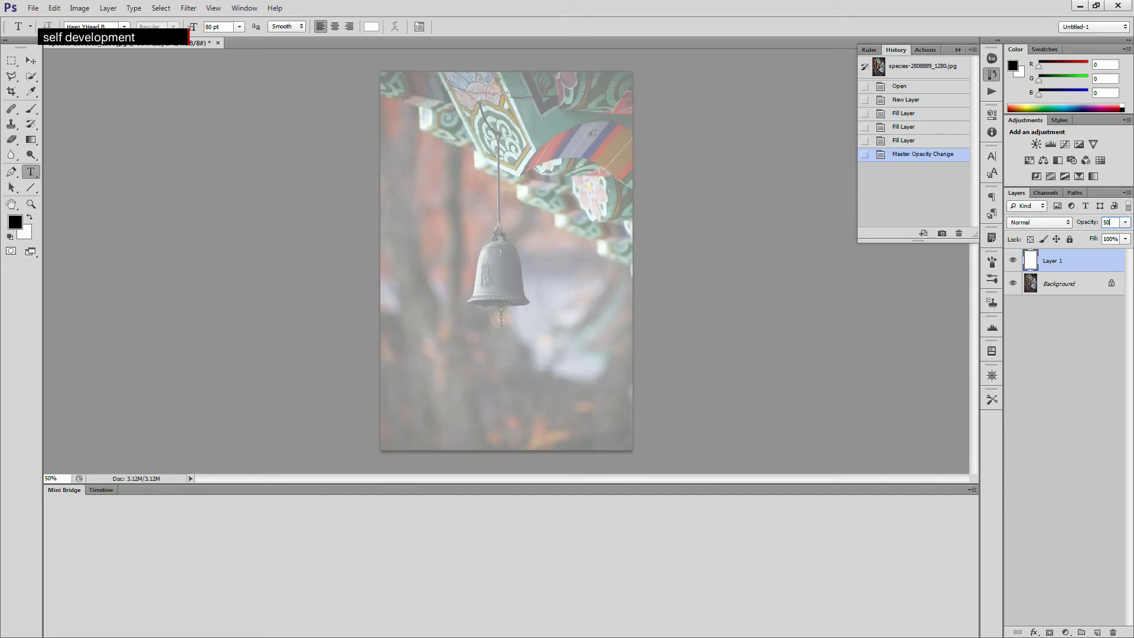
{"action": "left_click", "coordinate": [722, 267]}
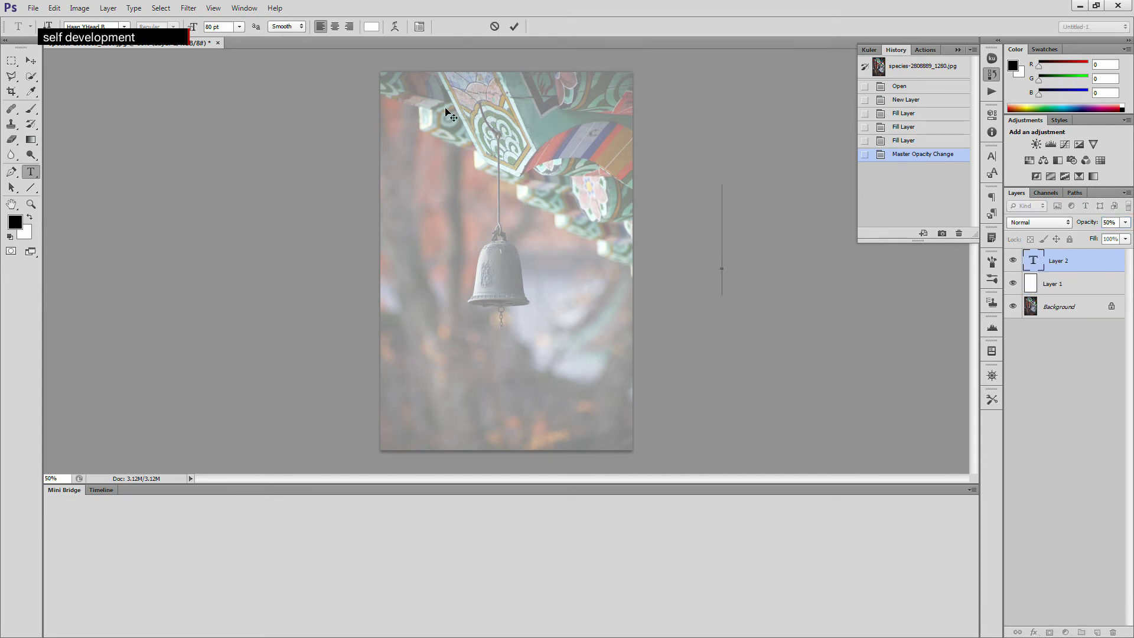
{"action": "left_click", "coordinate": [12, 61]}
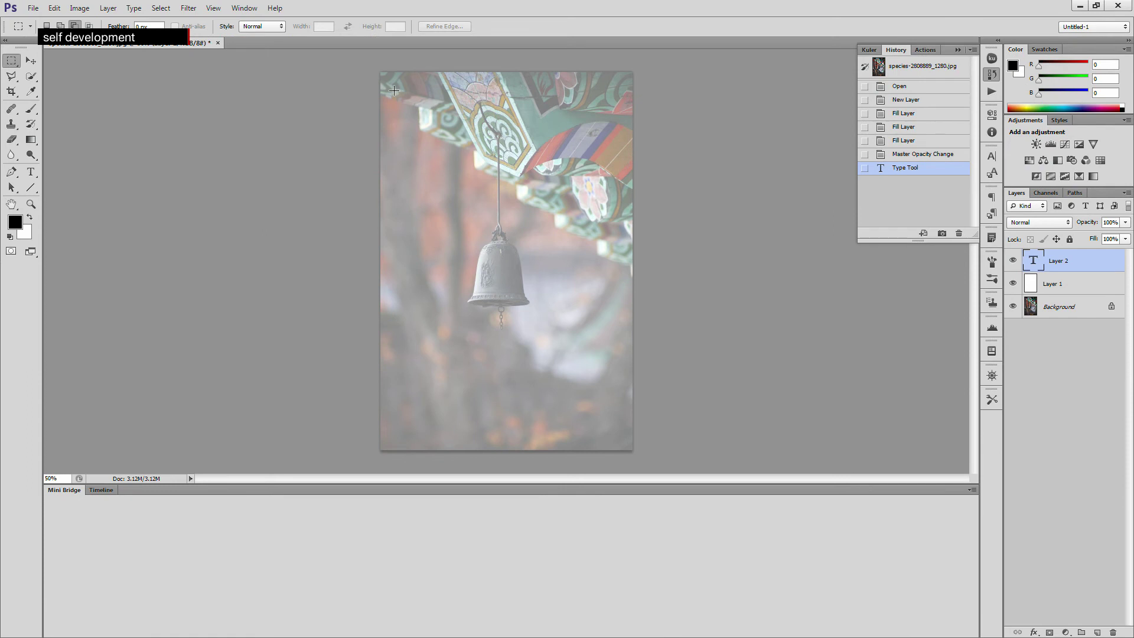
{"action": "left_click_drag", "start_coordinate": [397, 93], "coordinate": [612, 423]}
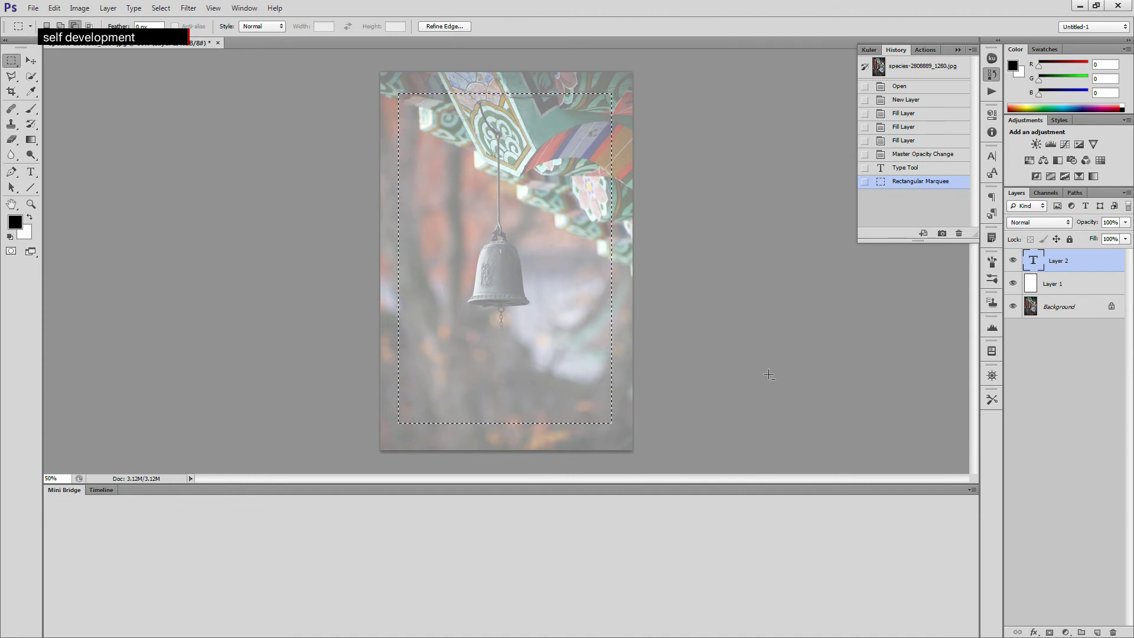
{"action": "left_click", "coordinate": [656, 318]}
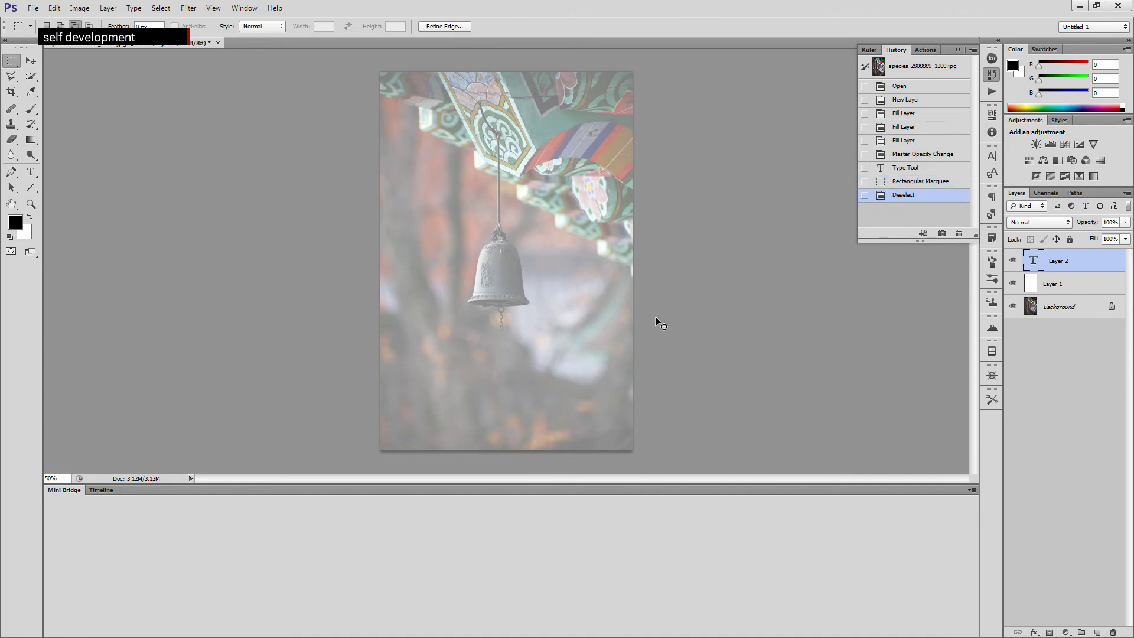
{"action": "left_click", "coordinate": [1055, 355]}
{"action": "left_click", "coordinate": [1054, 262]}
{"action": "key", "text": "Delete"}
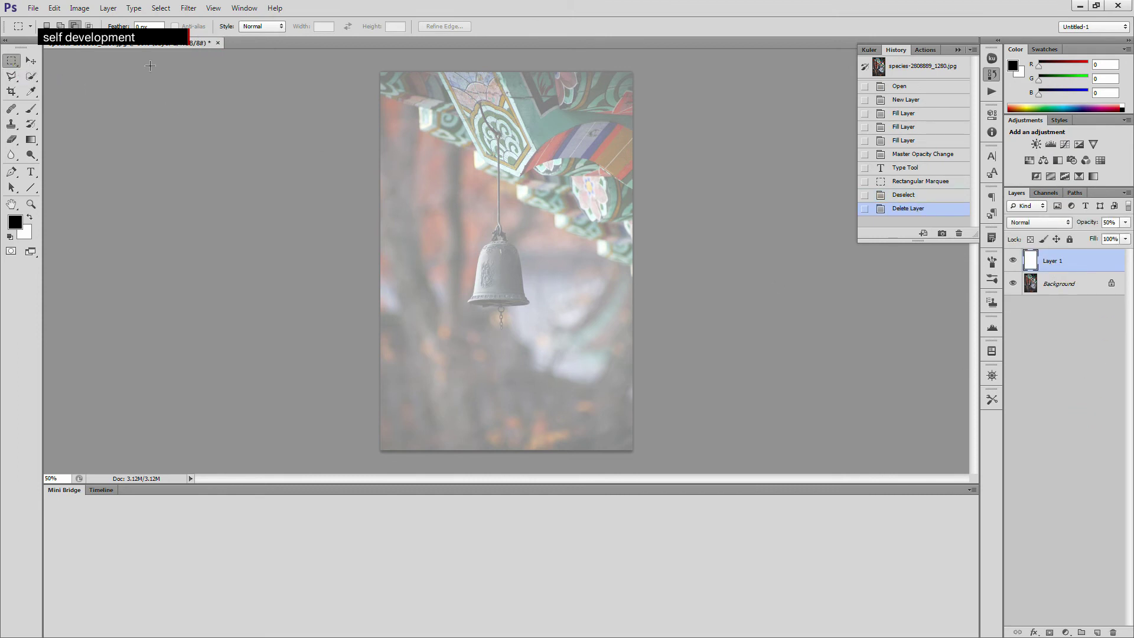
Clear a large centred rectangle out of Layer 1, leaving a translucent border around the photo, and deselect
{"action": "left_click_drag", "start_coordinate": [404, 99], "coordinate": [605, 415]}
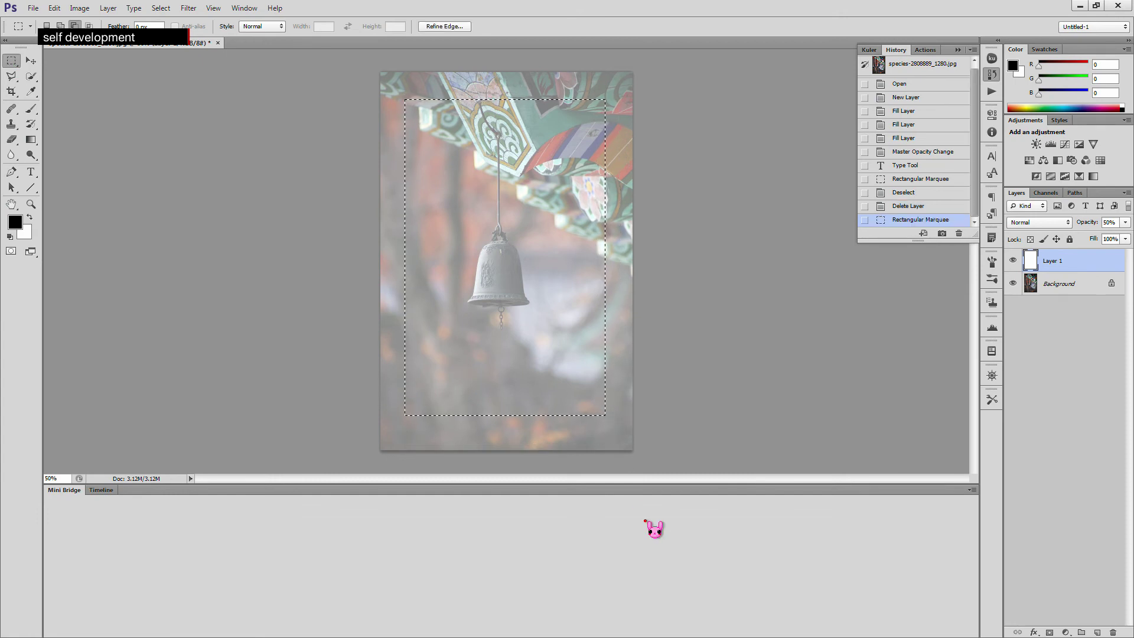
{"action": "left_click", "coordinate": [743, 385]}
{"action": "key", "text": "Delete"}
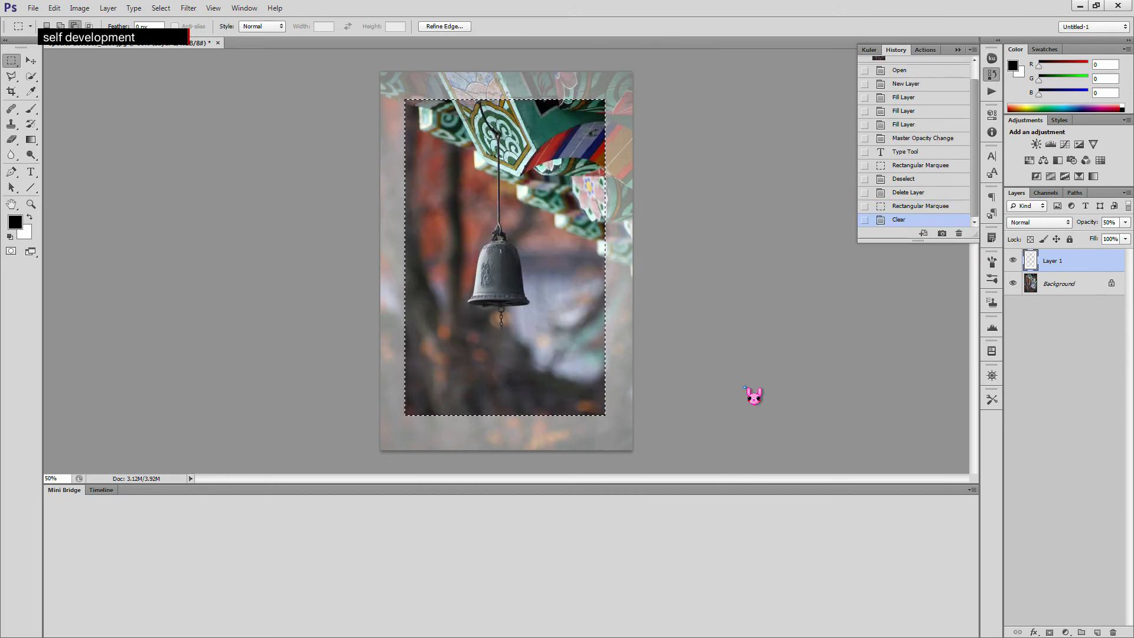
{"action": "key", "text": "ctrl+d"}
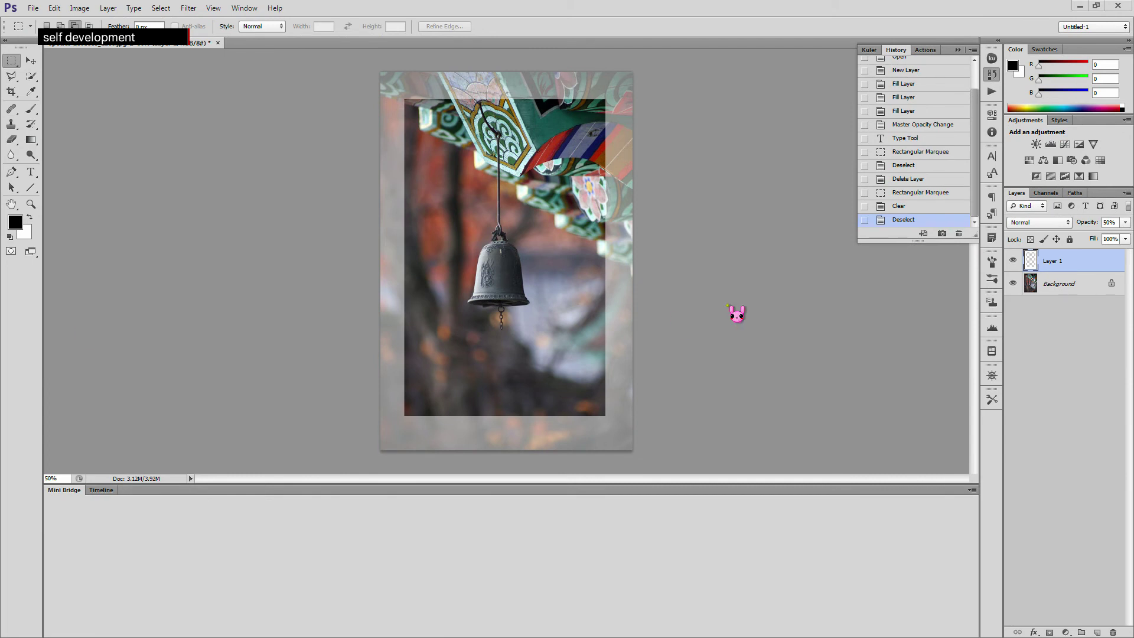
Add a new layer above Layer 1 and name it 테두리
{"action": "left_click", "coordinate": [1067, 442]}
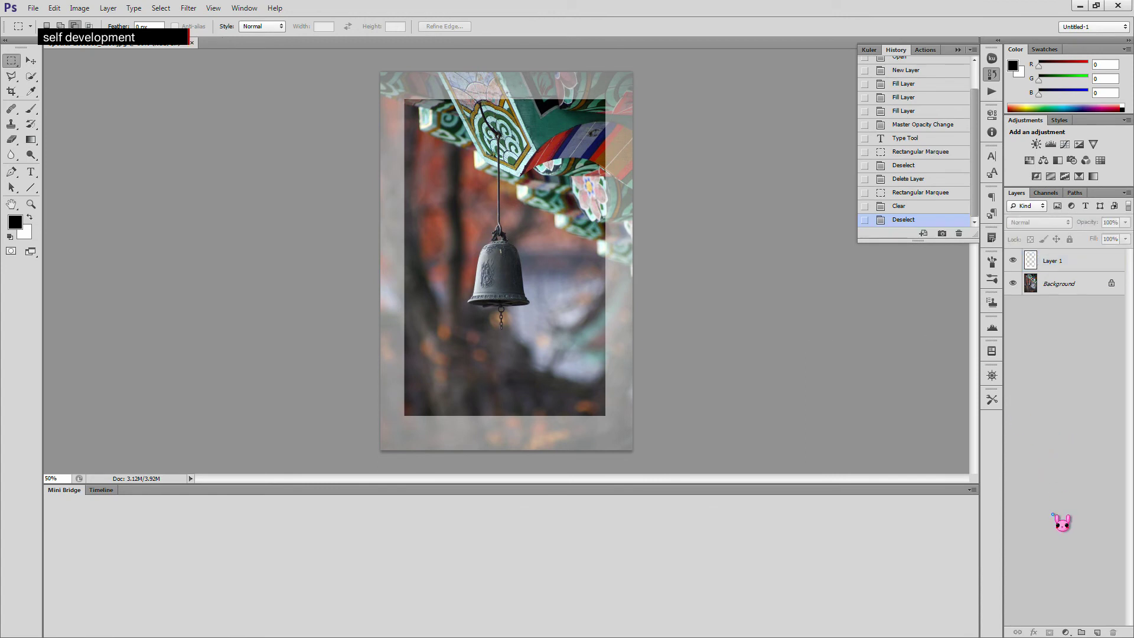
{"action": "left_click", "coordinate": [1098, 633]}
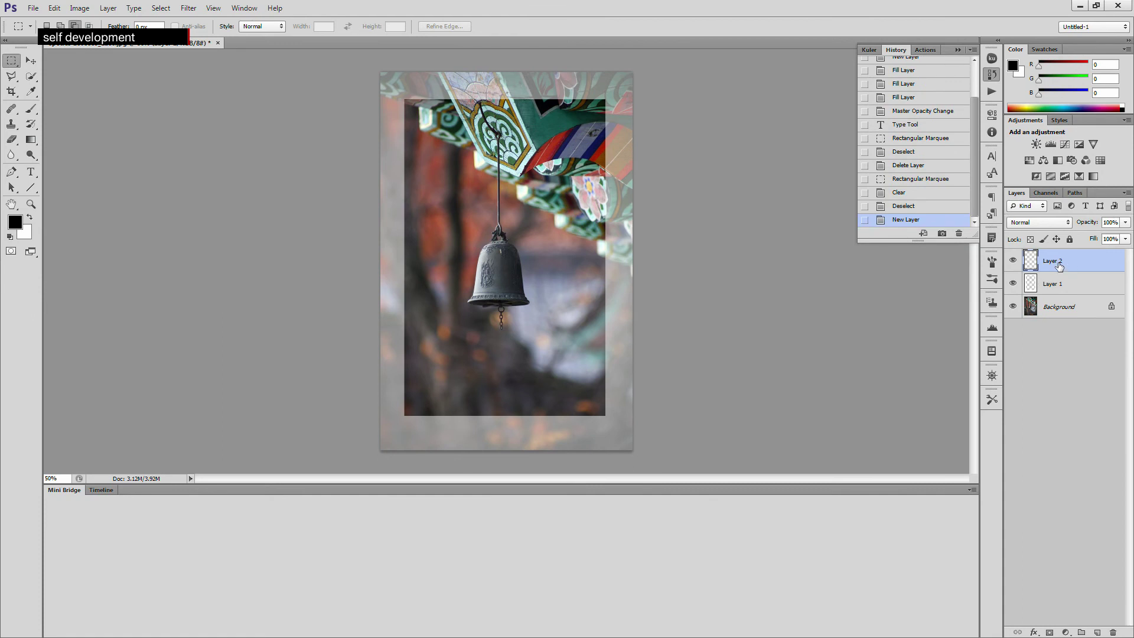
{"action": "double_click", "coordinate": [1070, 262]}
{"action": "left_click", "coordinate": [1013, 190]}
{"action": "double_click", "coordinate": [1054, 260]}
{"action": "type", "text": "테두리"}
{"action": "key", "text": "Return"}
Rename Layer 1, the translucent white layer, as 투명한 흰색
{"action": "left_click", "coordinate": [1055, 284]}
{"action": "double_click", "coordinate": [1054, 284]}
{"action": "type", "text": "투명ㅎ"}
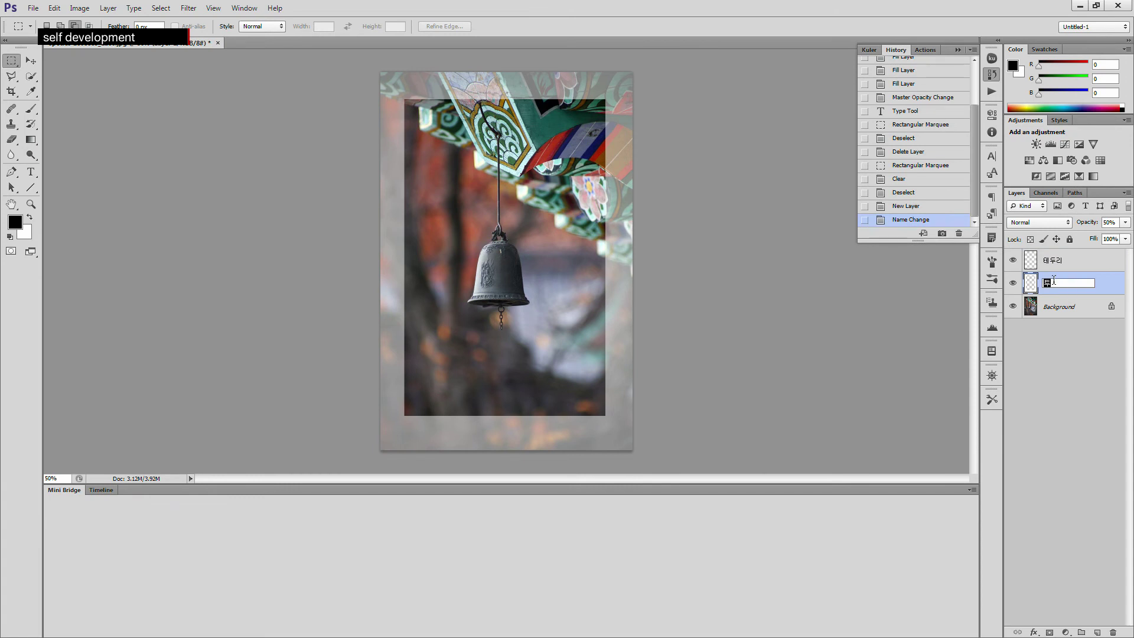
{"action": "type", "text": "ㅏㄴ"}
{"action": "type", "text": "색"}
{"action": "key", "text": "Return"}
On the 테두리 layer, make a rectangular selection of about 5.75 × 9.08 cm matching the cleared window
{"action": "left_click", "coordinate": [1049, 269]}
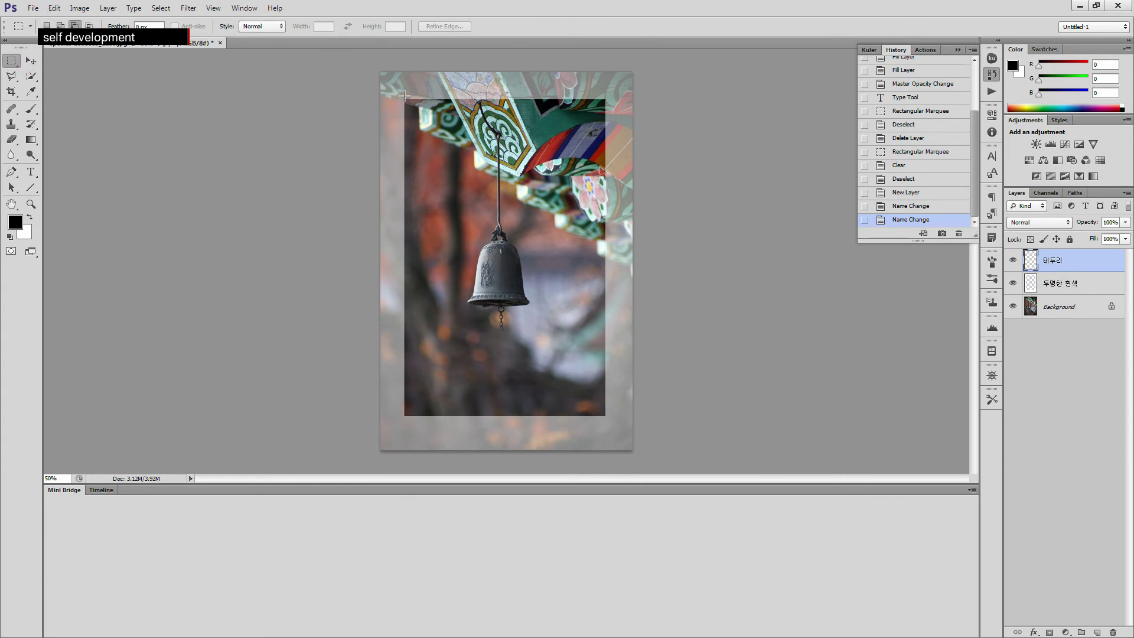
{"action": "left_click_drag", "start_coordinate": [406, 102], "coordinate": [604, 416]}
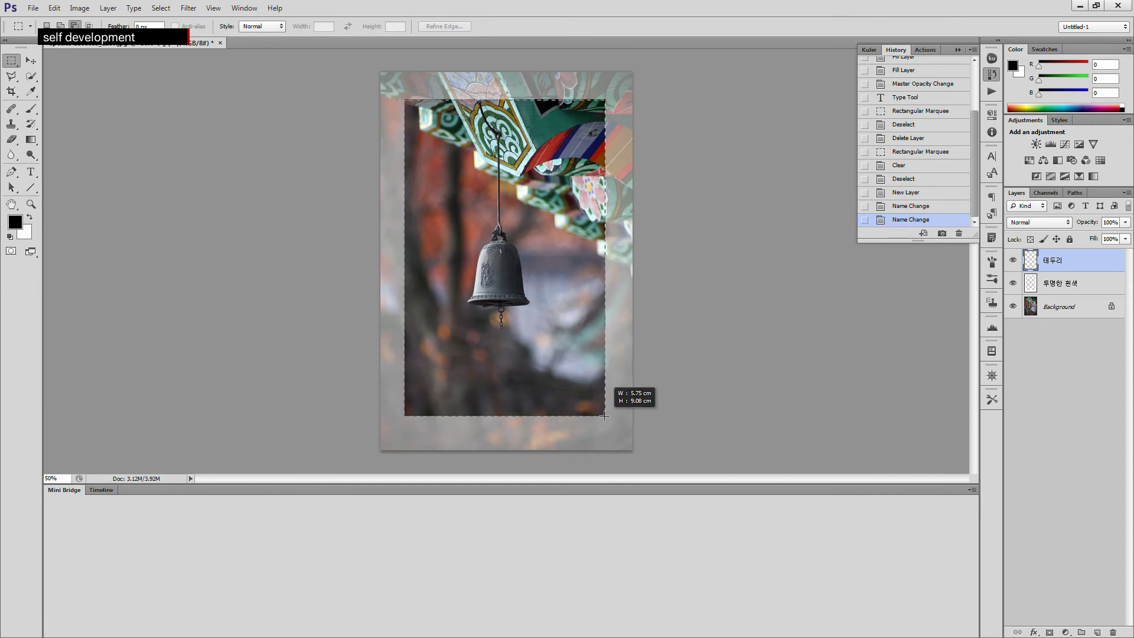
{"action": "left_click_drag", "start_coordinate": [604, 415], "coordinate": [604, 417]}
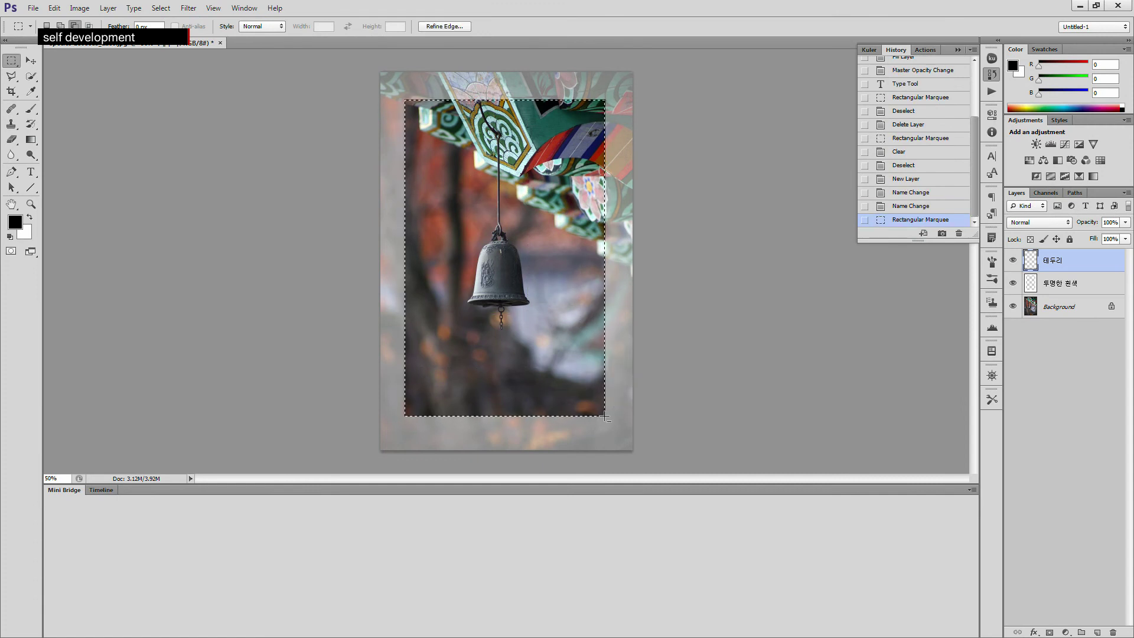
Start a Stroke on the selection and set its colour to the teal 336566 sampled from the painted eaves
{"action": "left_click", "coordinate": [54, 7]}
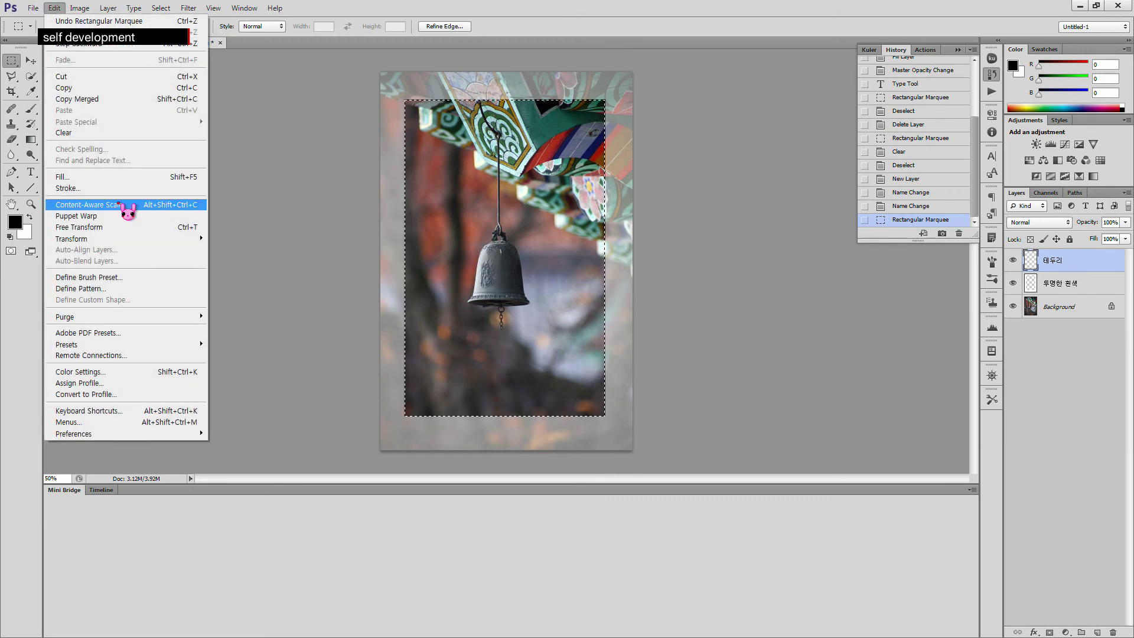
{"action": "left_click", "coordinate": [106, 192]}
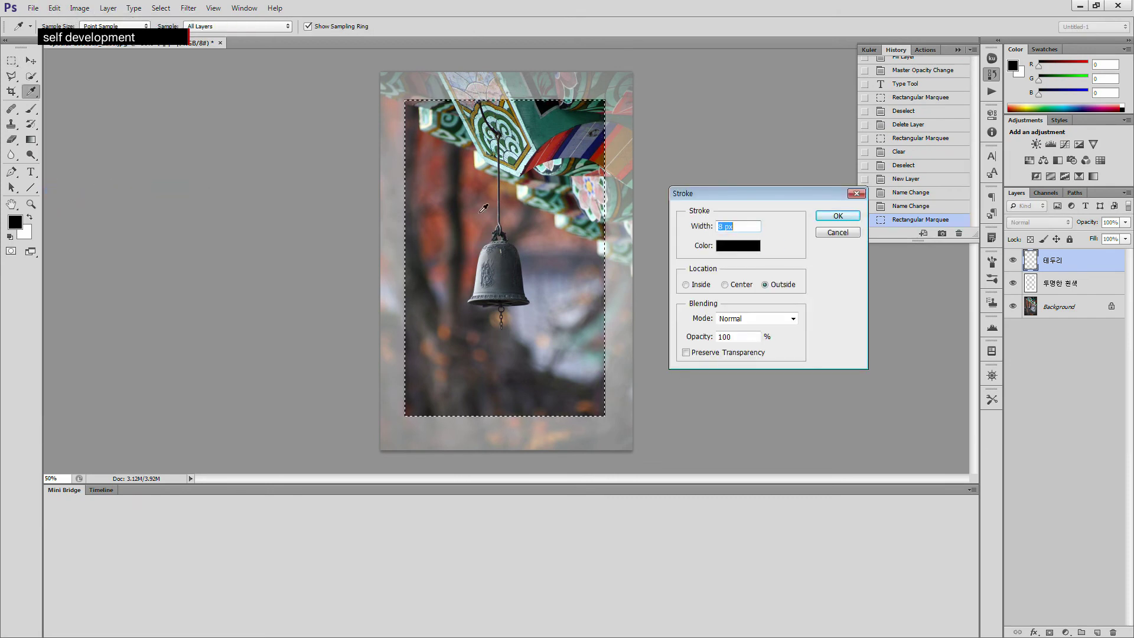
{"action": "left_click", "coordinate": [757, 249]}
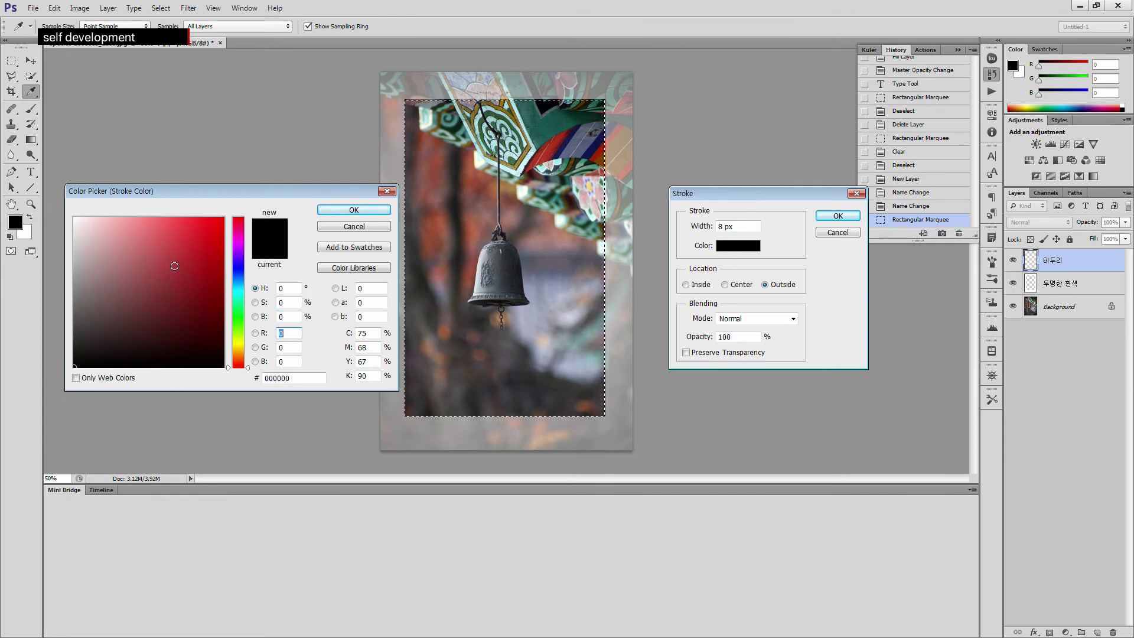
{"action": "left_click", "coordinate": [387, 191]}
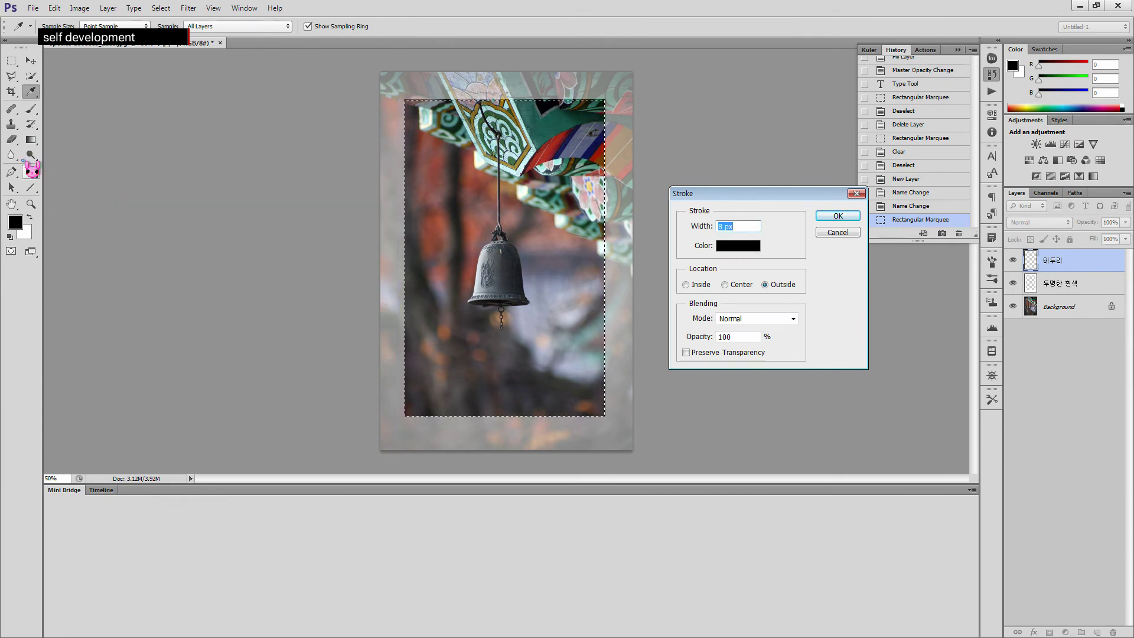
{"action": "left_click", "coordinate": [32, 91]}
{"action": "left_click", "coordinate": [537, 129]}
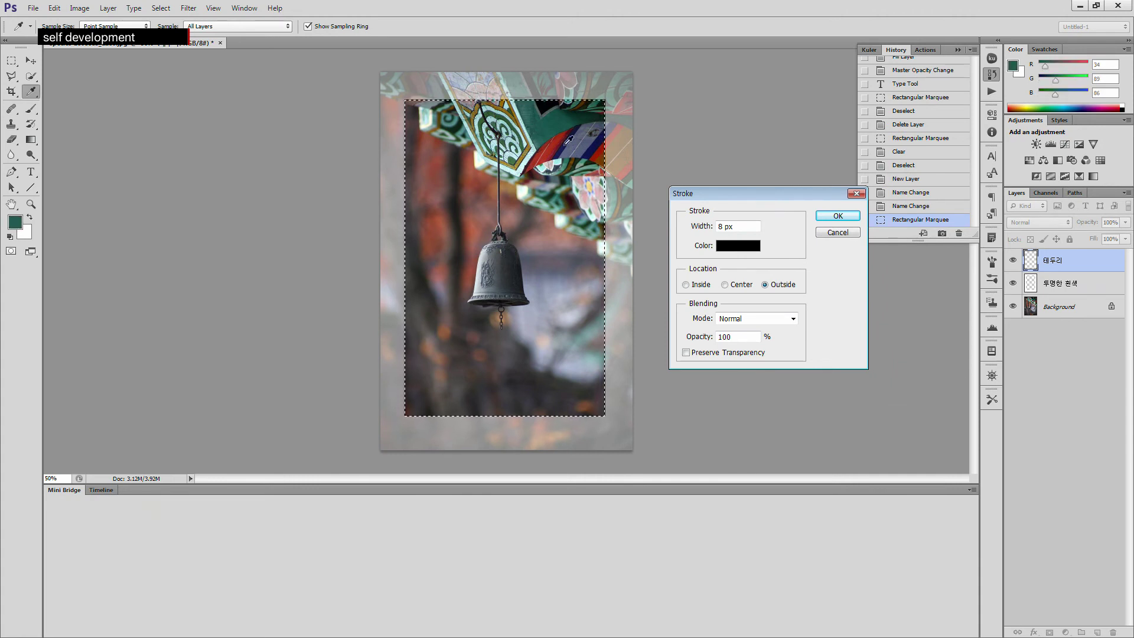
{"action": "left_click", "coordinate": [731, 247]}
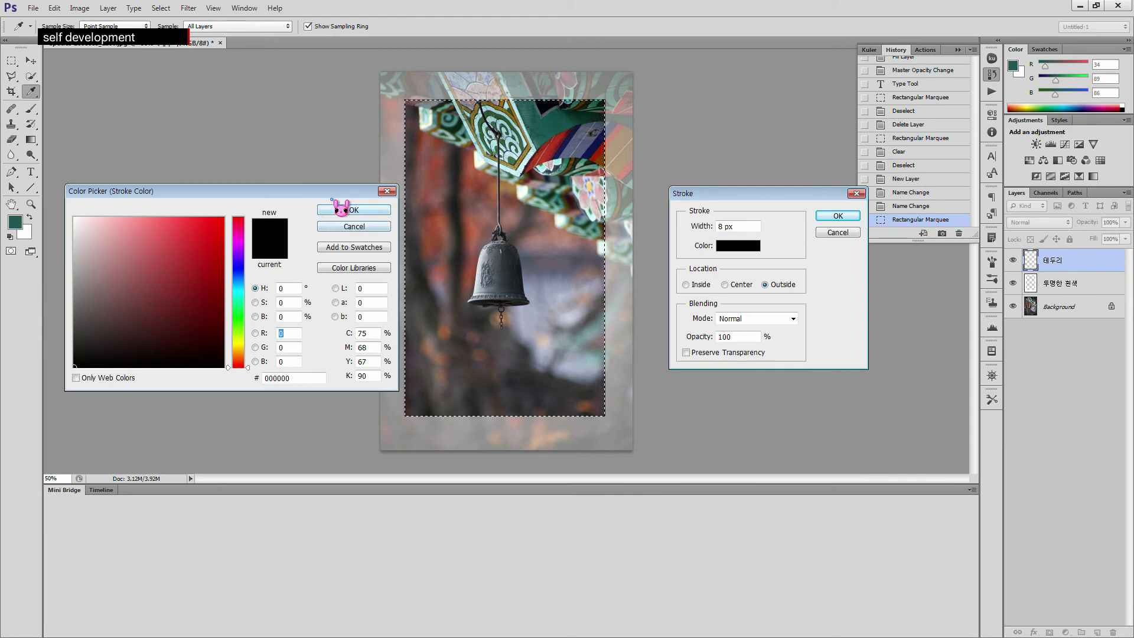
{"action": "left_click", "coordinate": [554, 123]}
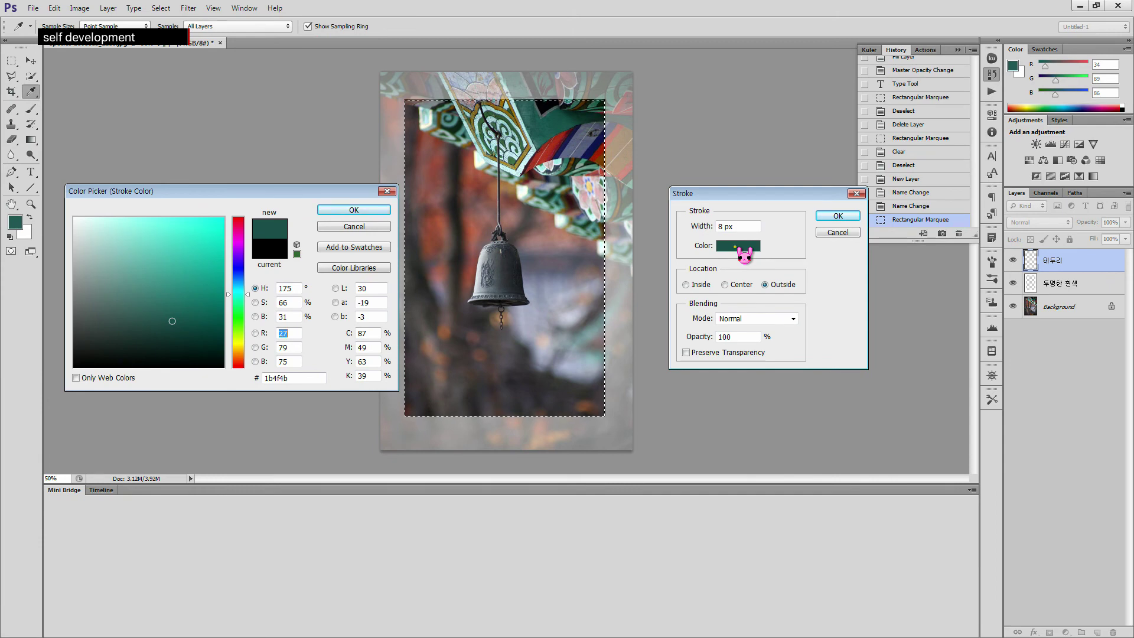
{"action": "left_click", "coordinate": [542, 129]}
{"action": "left_click", "coordinate": [536, 121]}
{"action": "left_click", "coordinate": [526, 110]}
{"action": "left_click", "coordinate": [527, 112]}
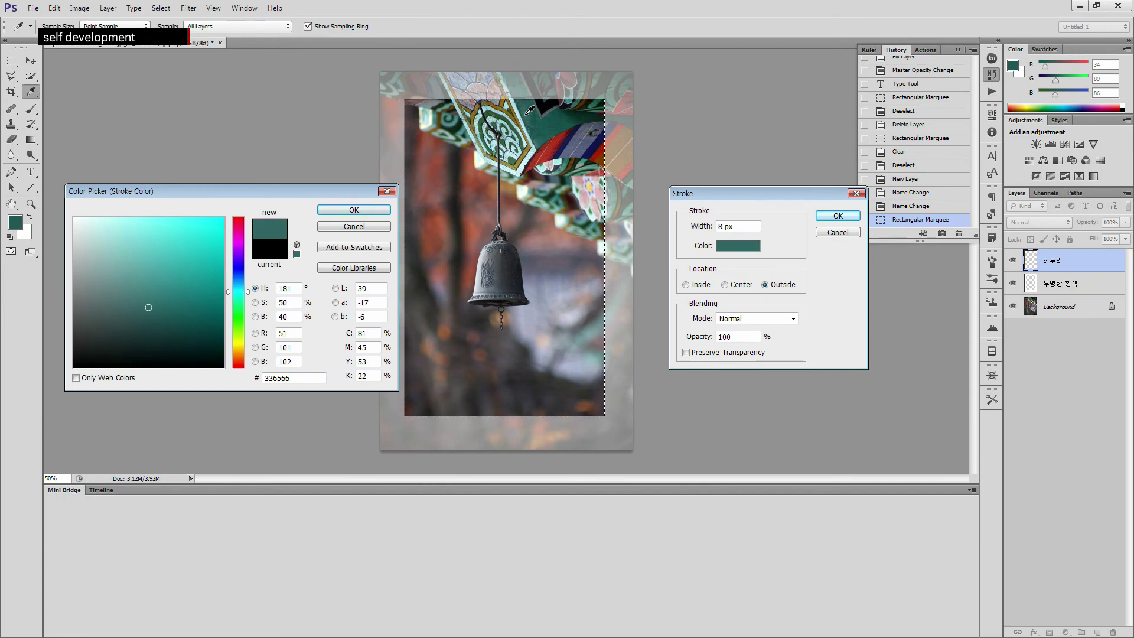
{"action": "left_click", "coordinate": [354, 210]}
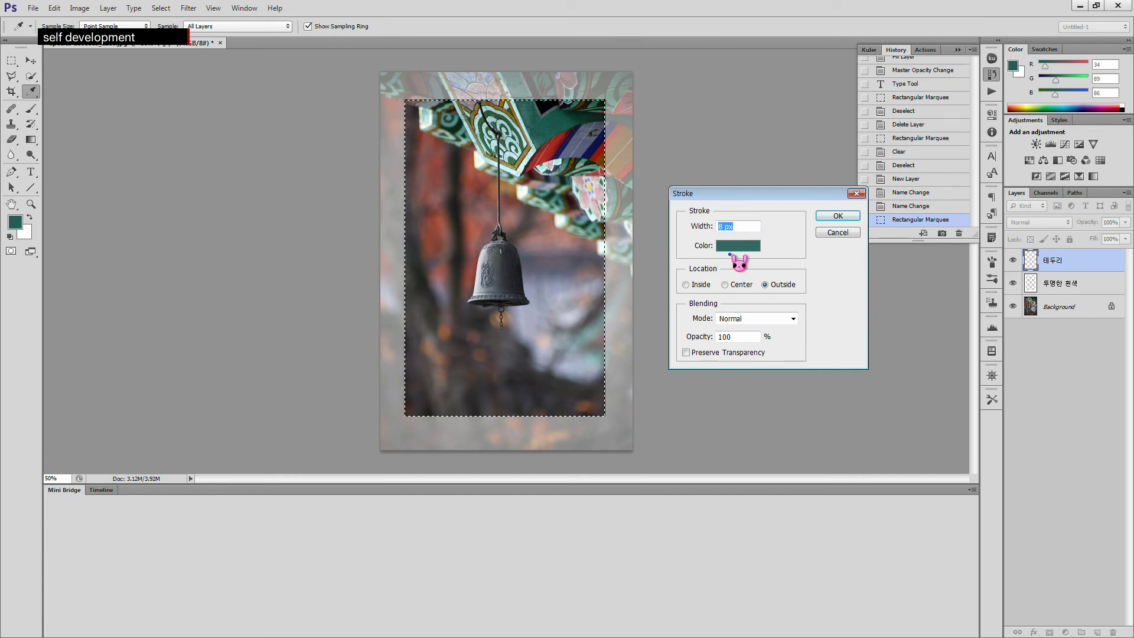
Set the stroke width to 15 px with Center location, apply it to the 테두리 layer, and deselect
{"action": "left_click", "coordinate": [746, 227]}
{"action": "left_click", "coordinate": [702, 229]}
{"action": "type", "text": "15"}
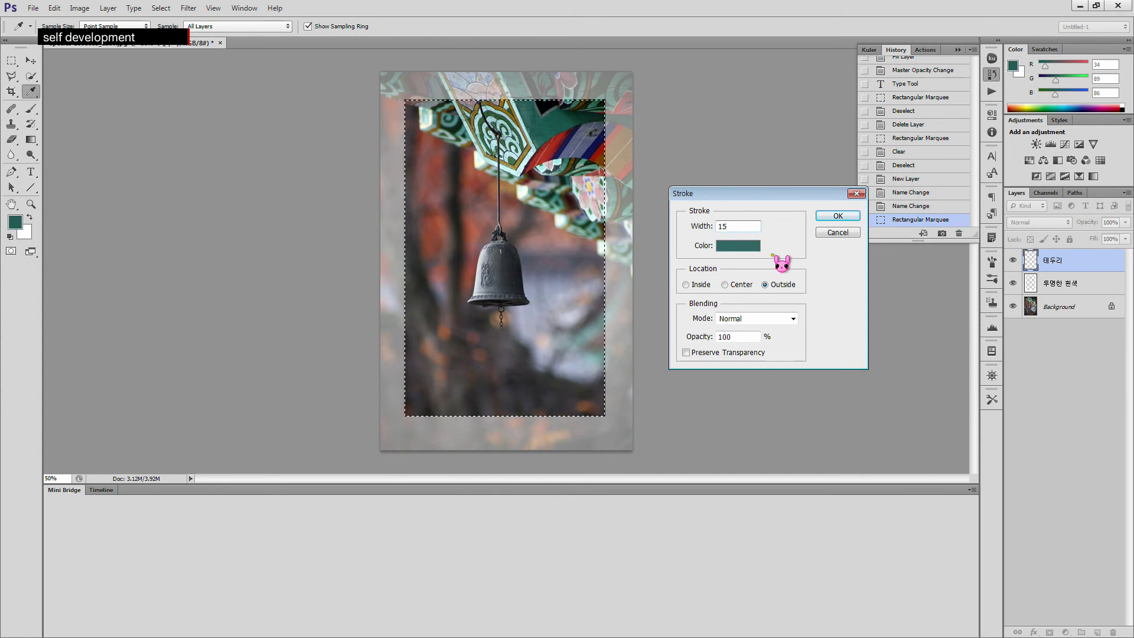
{"action": "left_click", "coordinate": [745, 286]}
{"action": "left_click", "coordinate": [827, 217]}
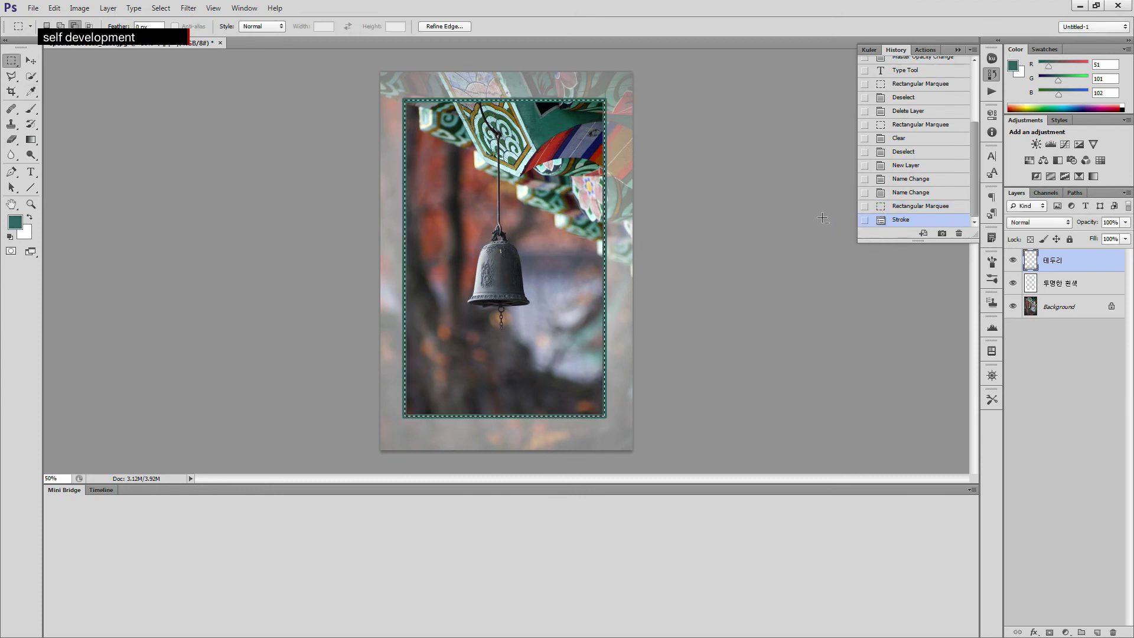
{"action": "left_click", "coordinate": [777, 252]}
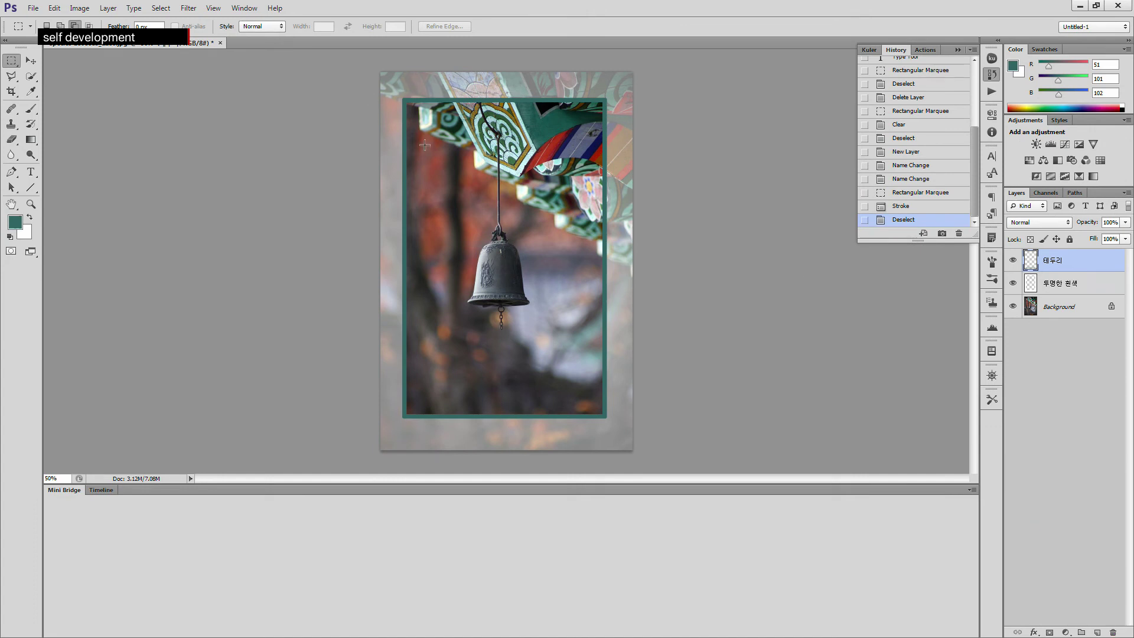
Add a new layer above 테두리 and name it 삼각형
{"action": "left_click", "coordinate": [1102, 451]}
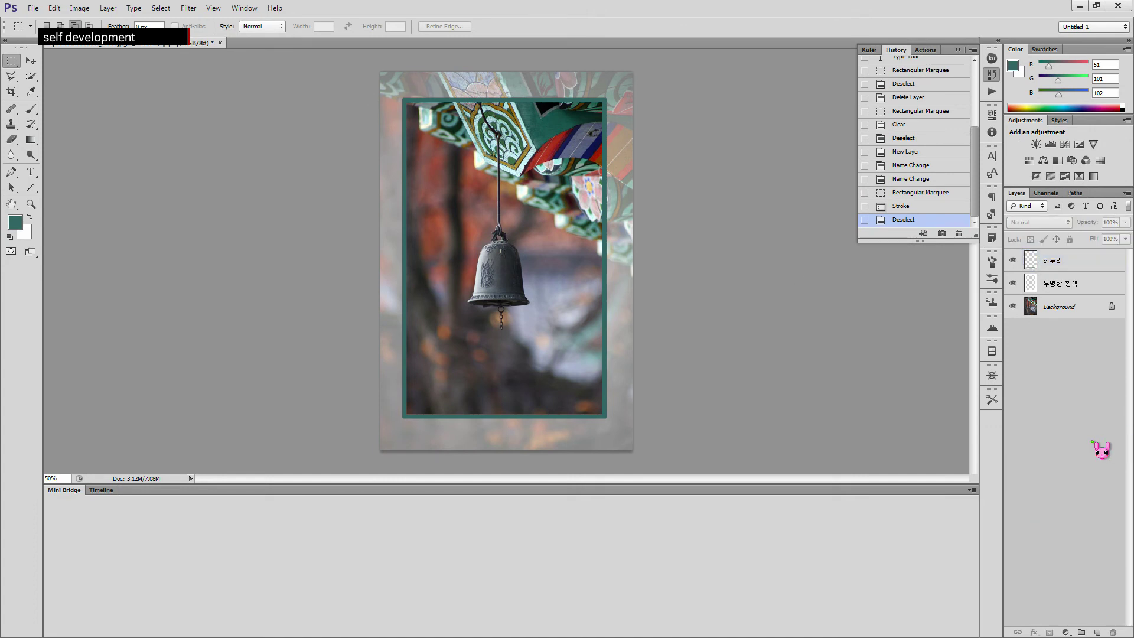
{"action": "left_click", "coordinate": [1097, 632]}
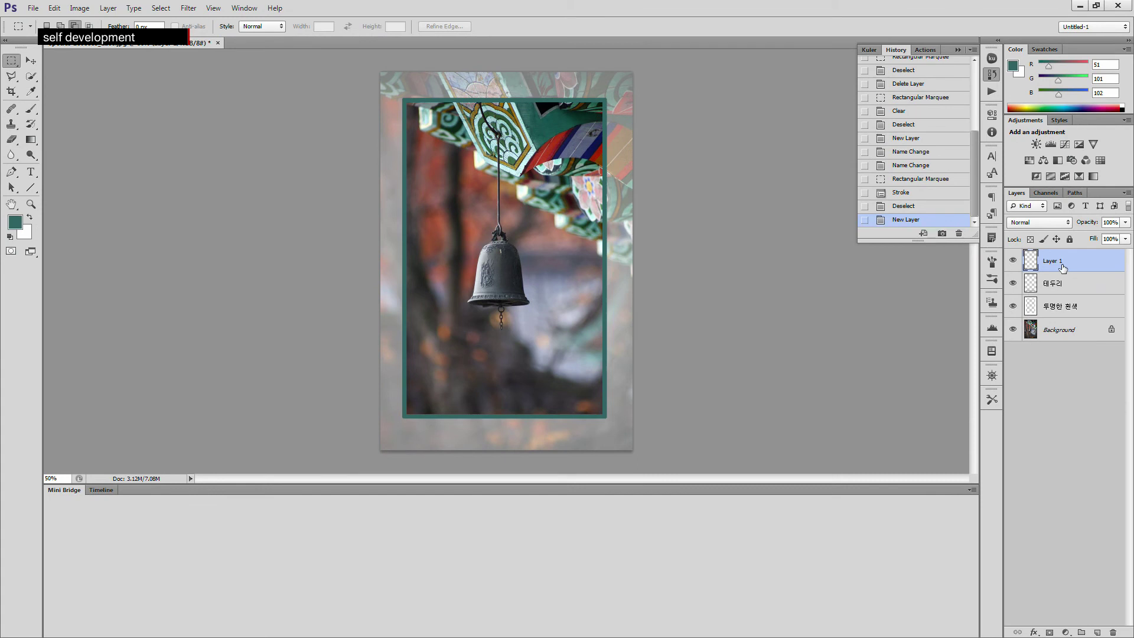
{"action": "double_click", "coordinate": [1063, 267]}
{"action": "type", "text": "삼각형"}
{"action": "key", "text": "Return"}
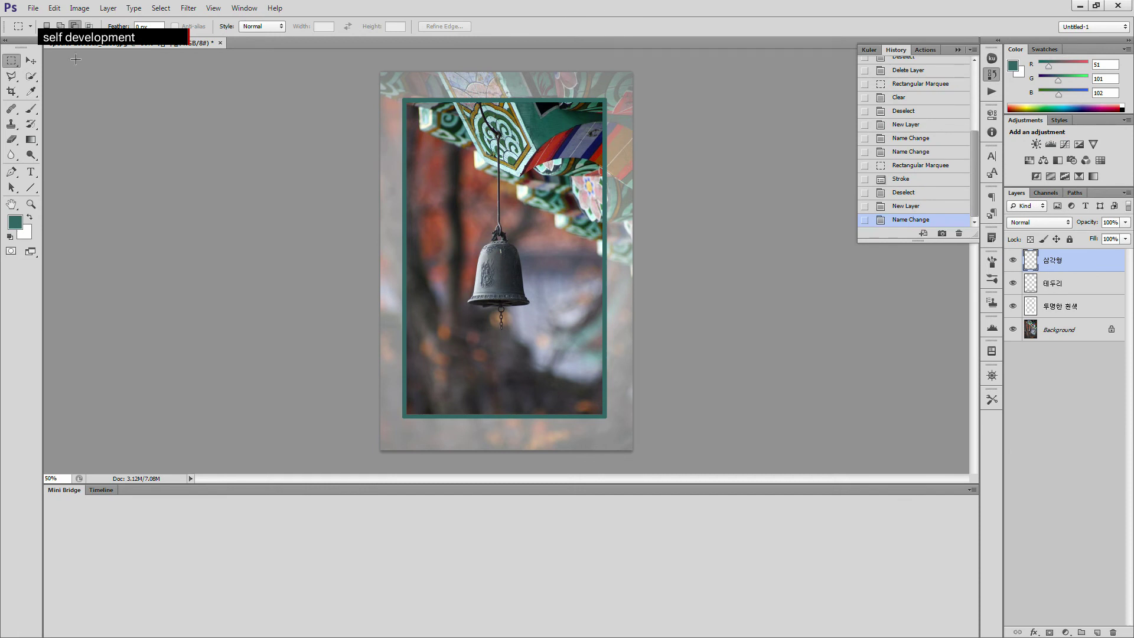
Make a square selection over the teal frame's upper-left corner on the 삼각형 layer
{"action": "left_click_drag", "start_coordinate": [388, 89], "coordinate": [448, 145]}
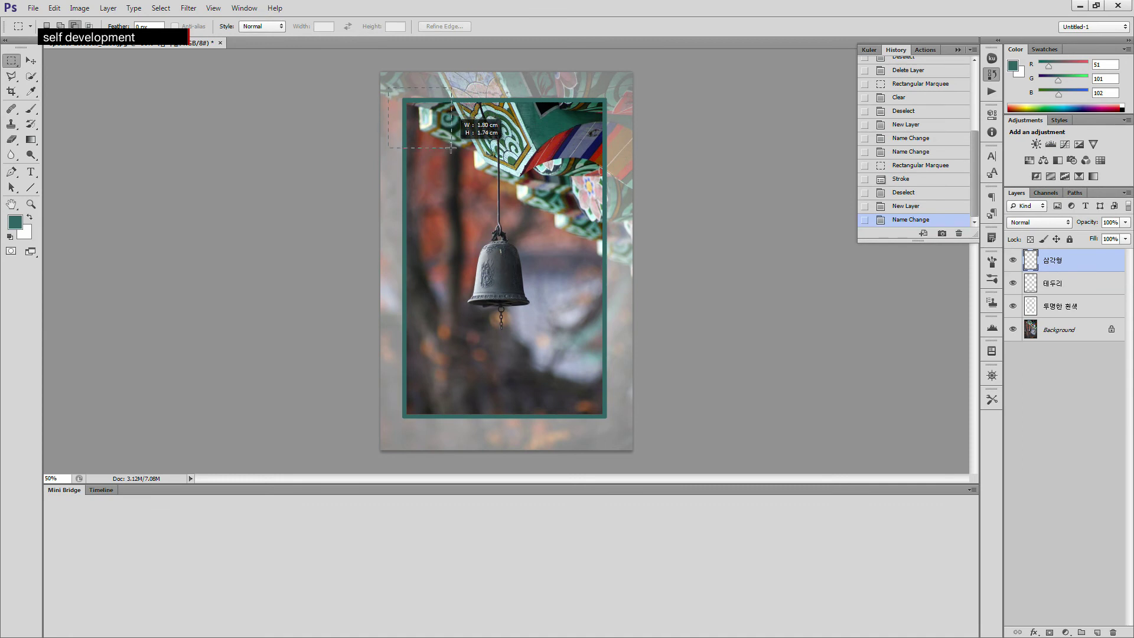
{"action": "left_click_drag", "start_coordinate": [455, 153], "coordinate": [452, 151]}
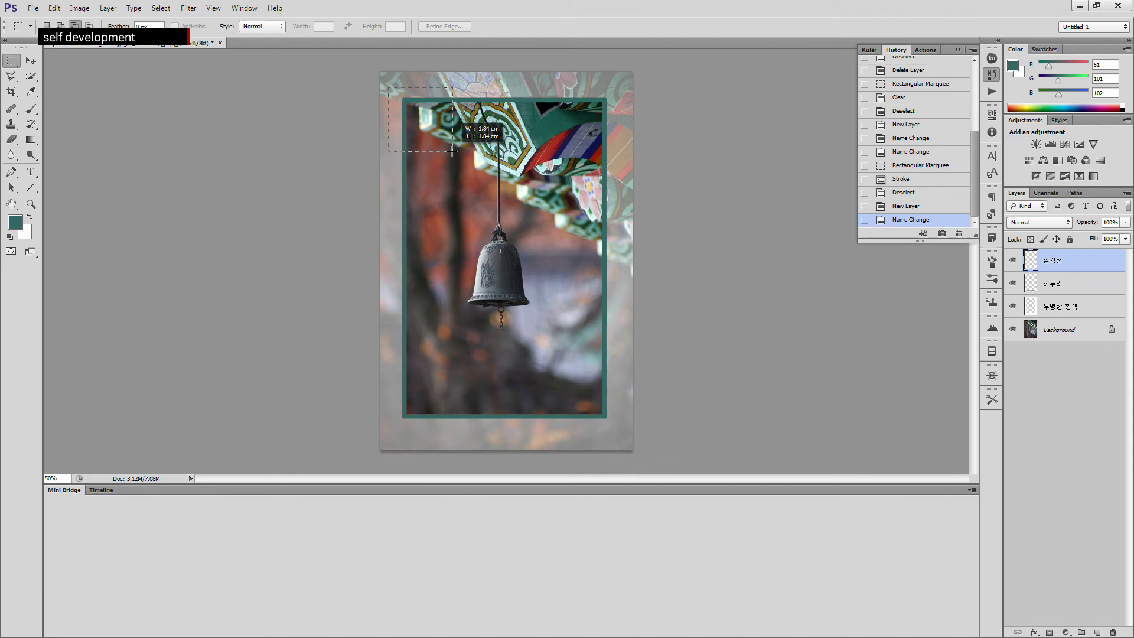
{"action": "left_click_drag", "start_coordinate": [459, 157], "coordinate": [460, 157]}
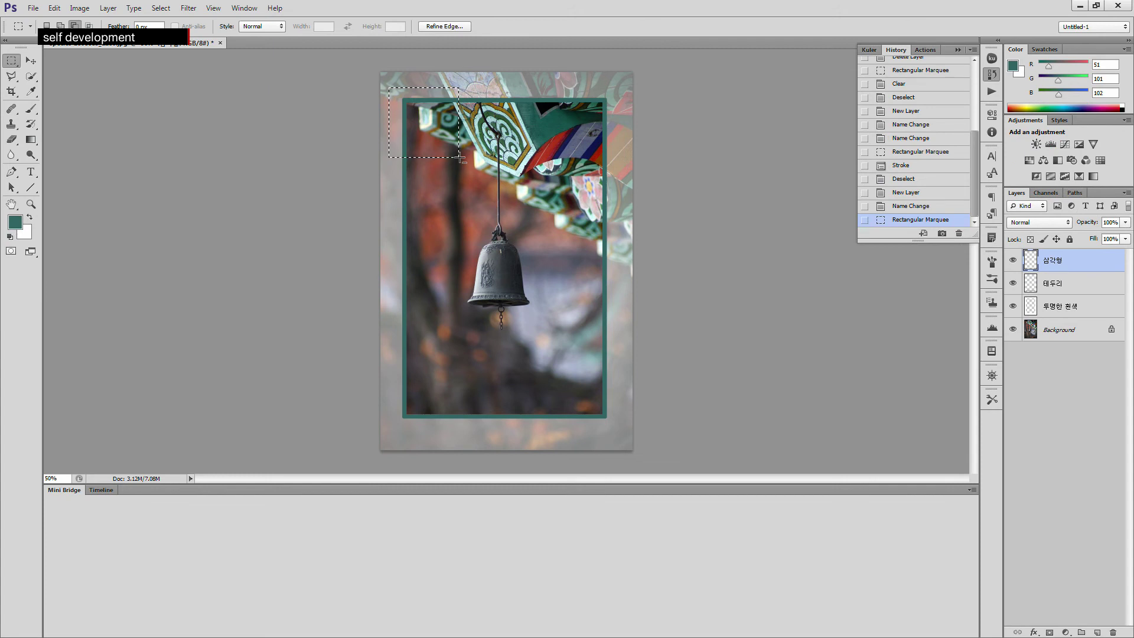
Nudge the square selection slightly right, fill it with the red ae3218 sampled from the painted eaves, and deselect
{"action": "key", "text": "Right"}
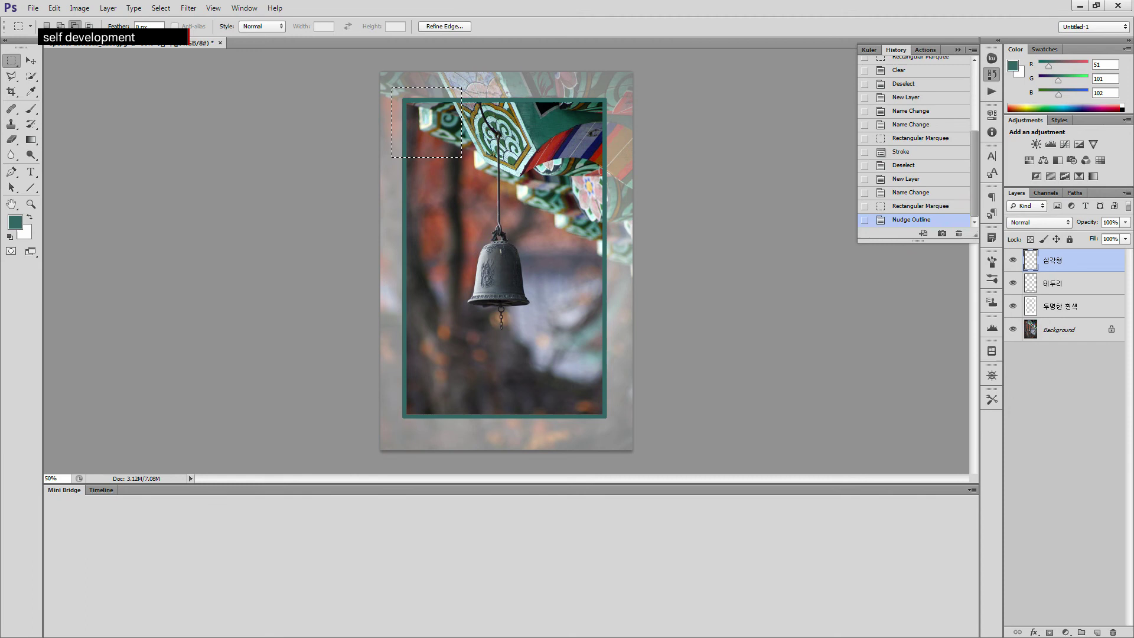
{"action": "left_click", "coordinate": [15, 222]}
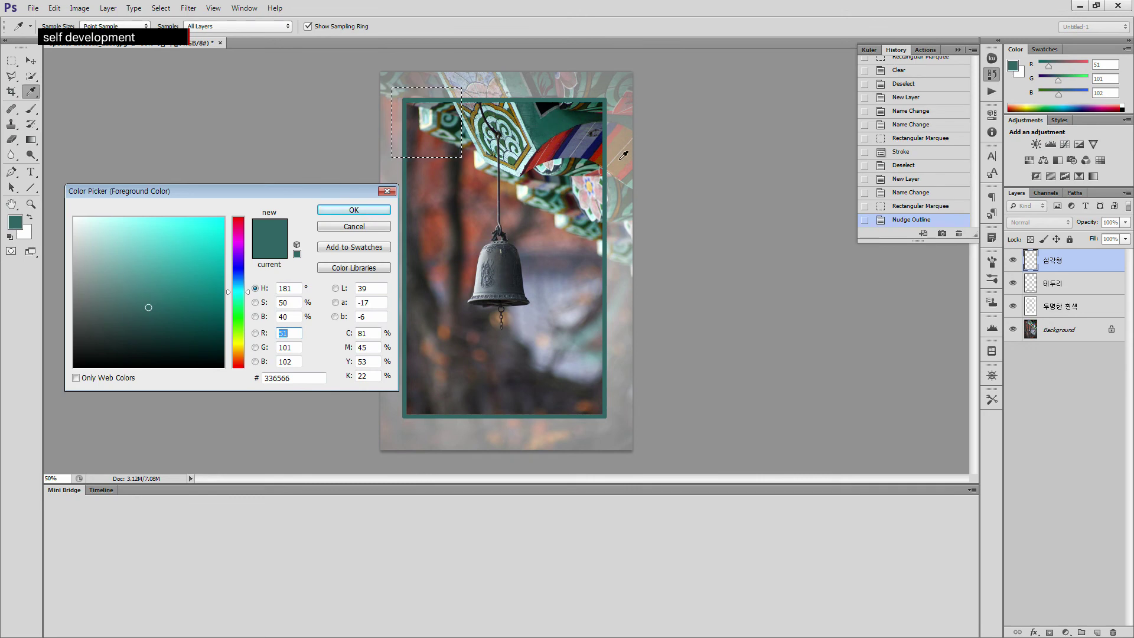
{"action": "left_click", "coordinate": [554, 149]}
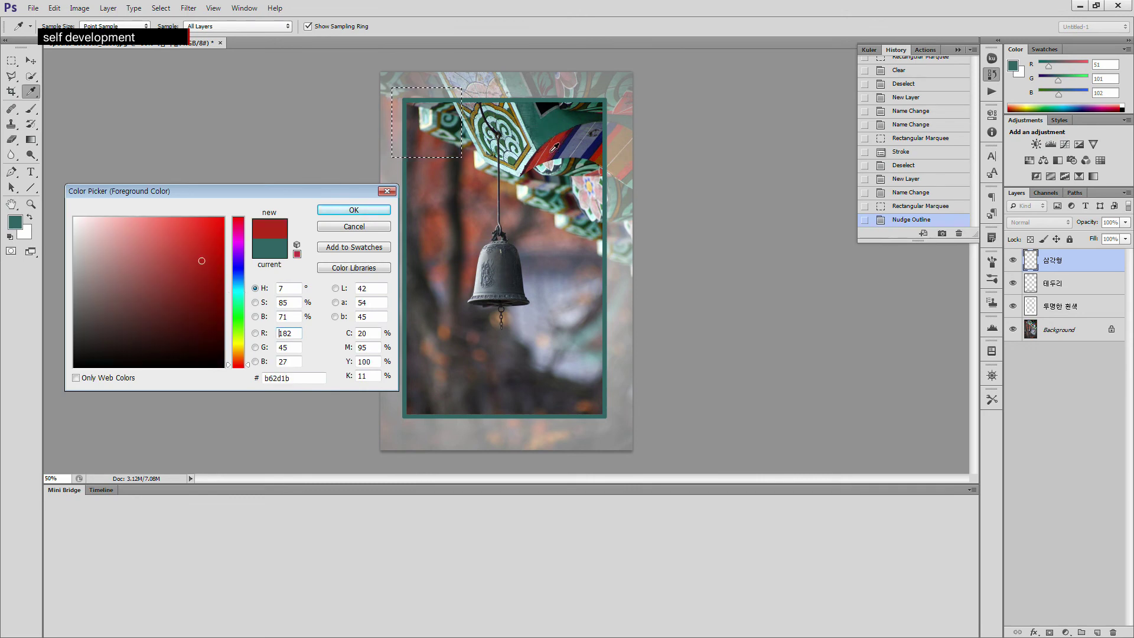
{"action": "left_click", "coordinate": [549, 151]}
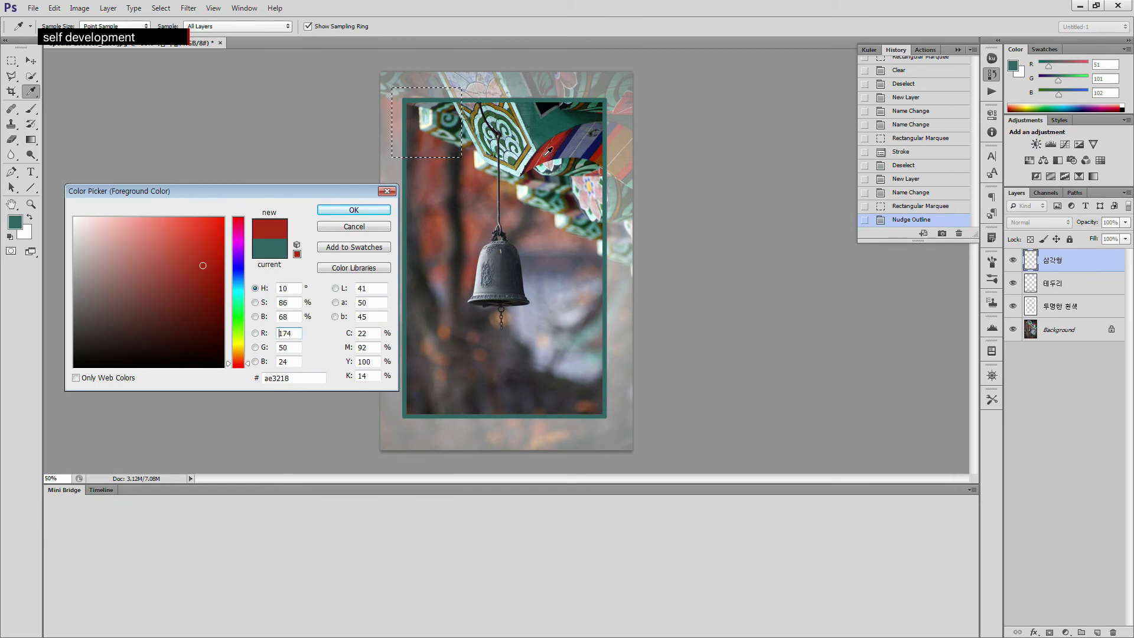
{"action": "left_click", "coordinate": [352, 213]}
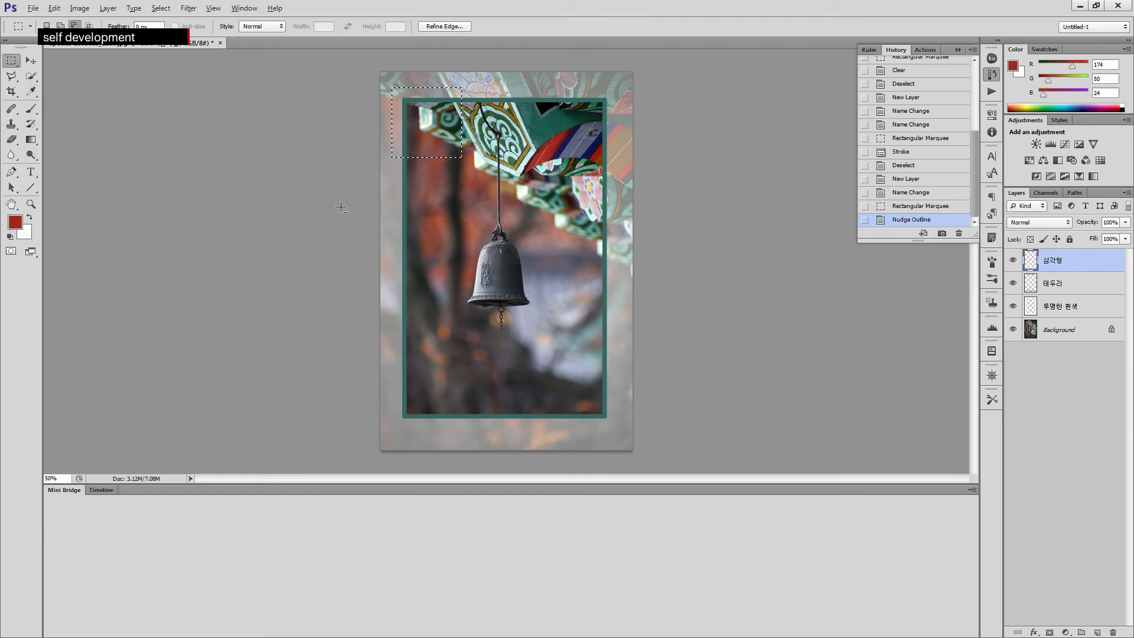
{"action": "key", "text": "alt+BackSpace"}
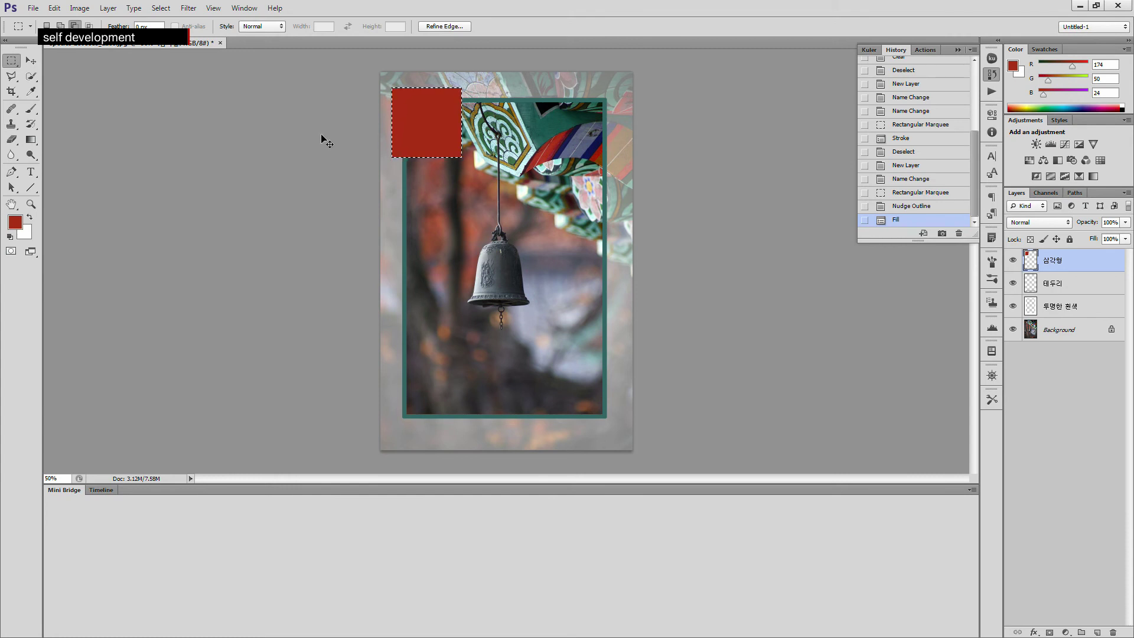
{"action": "key", "text": "ctrl+d"}
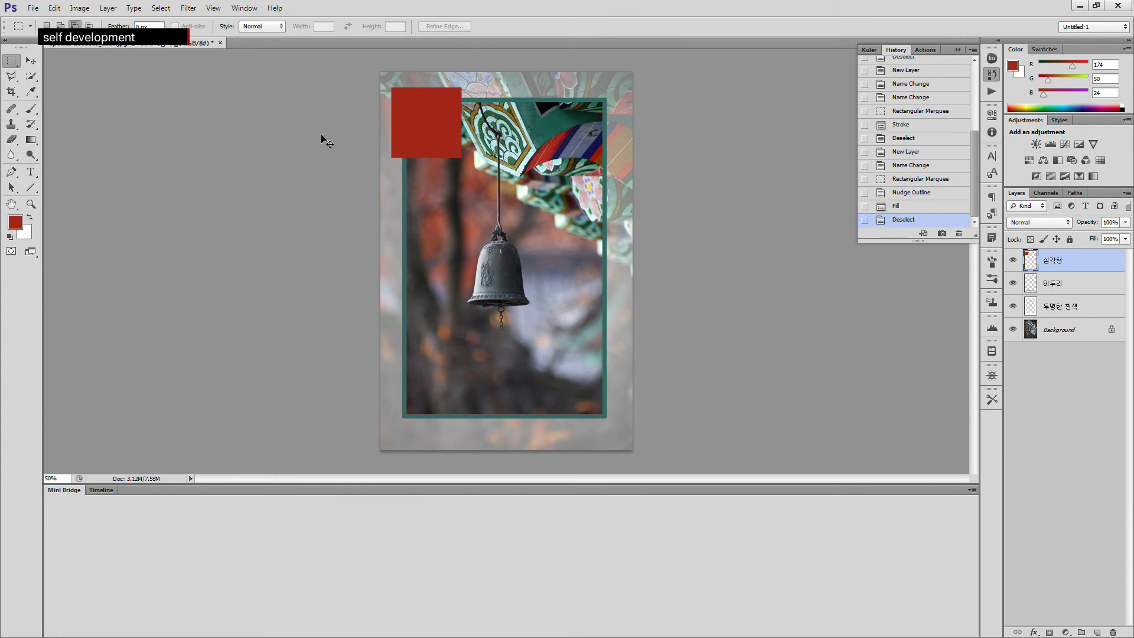
Cut the red square diagonally into an upper-left triangle by deleting its lower-right half with a Polygonal Lasso selection
{"action": "left_click", "coordinate": [11, 76]}
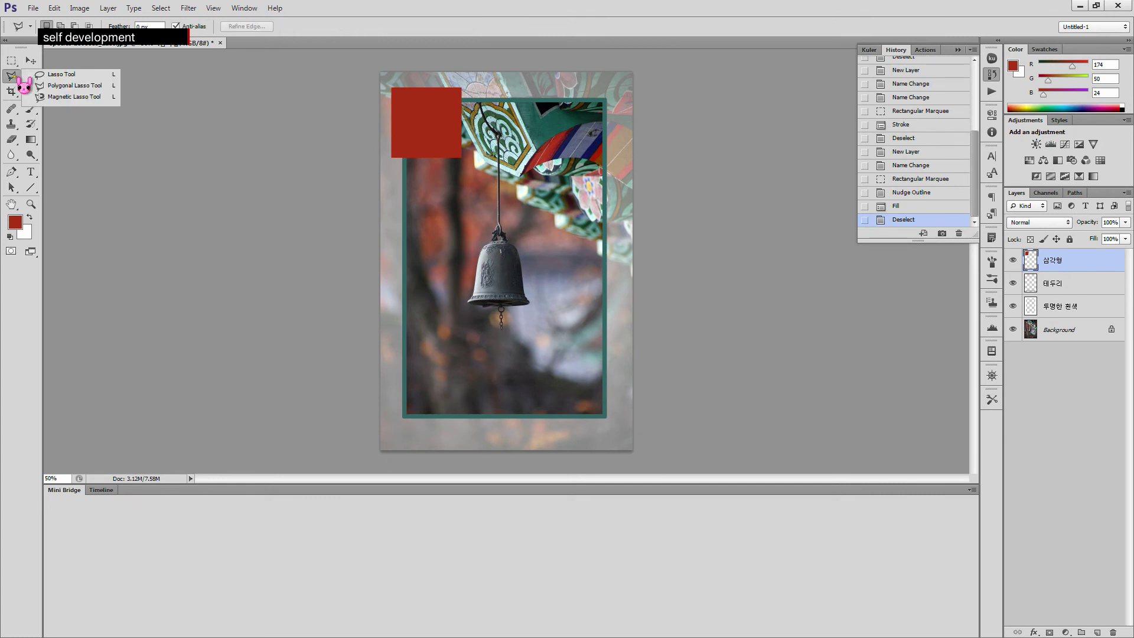
{"action": "left_click", "coordinate": [100, 85]}
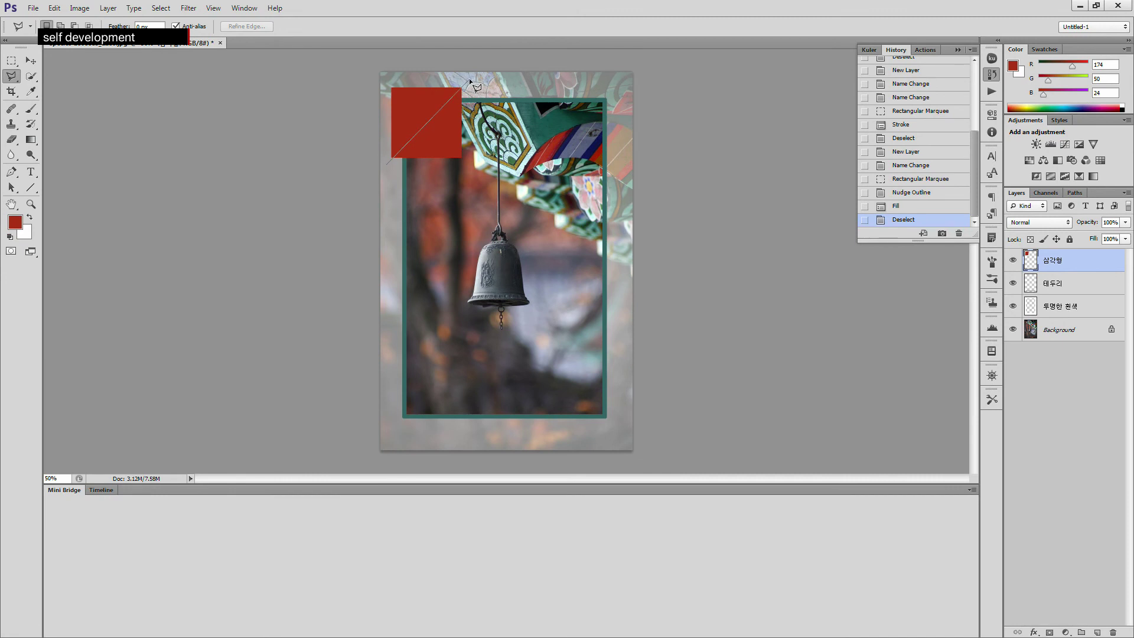
{"action": "key", "text": "Escape"}
{"action": "left_click", "coordinate": [388, 157]}
{"action": "key", "text": "Escape"}
{"action": "left_click", "coordinate": [483, 57]}
{"action": "left_click", "coordinate": [356, 189]}
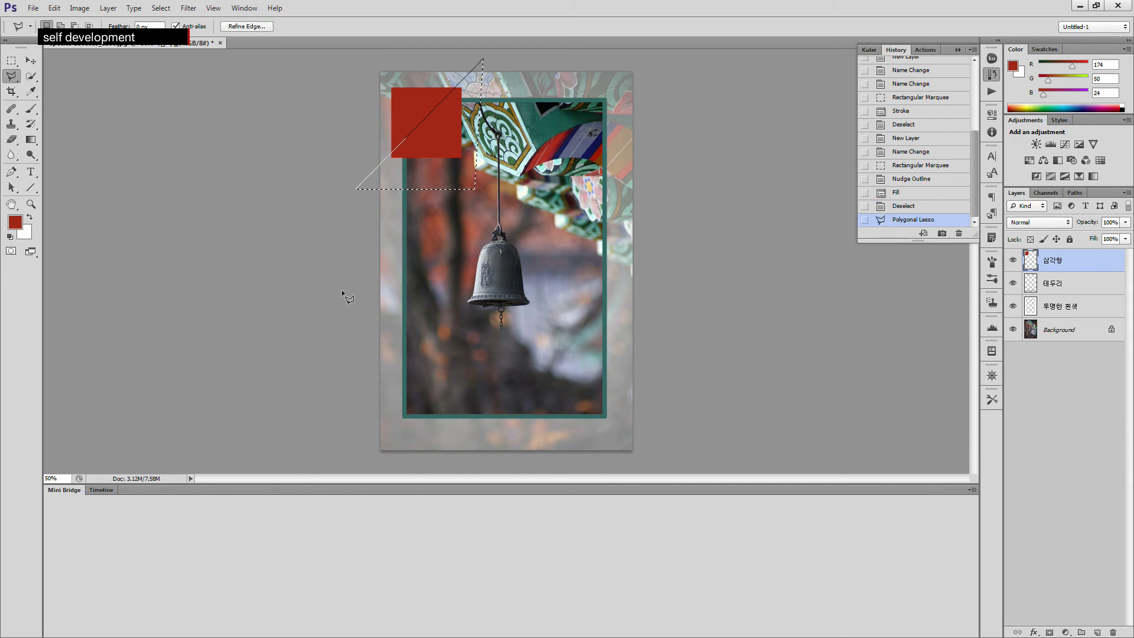
{"action": "key", "text": "Delete"}
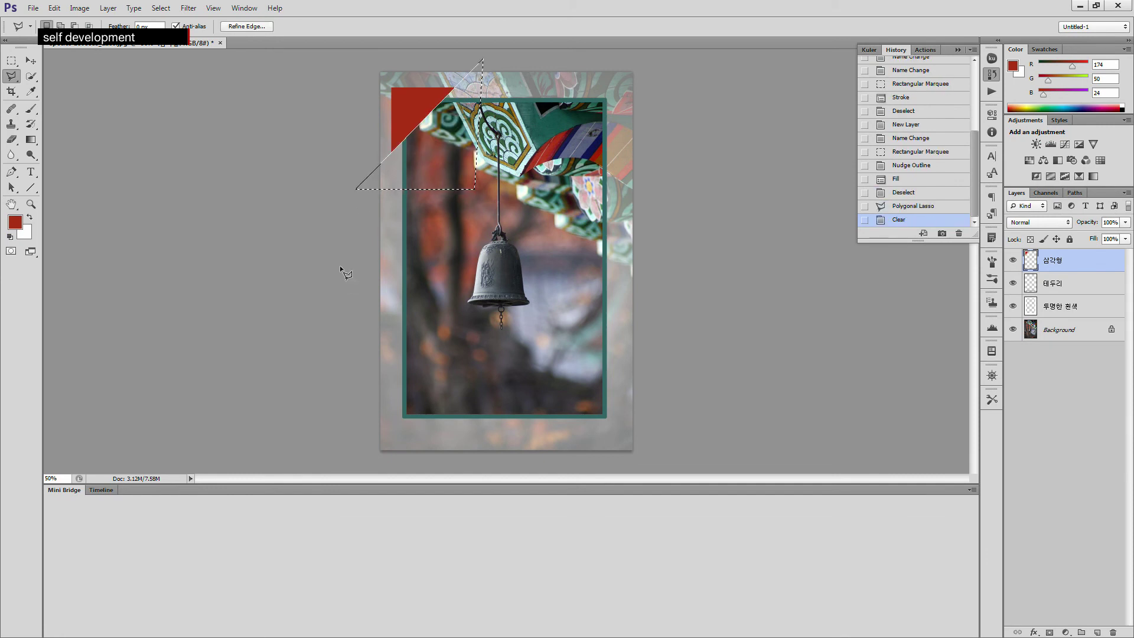
{"action": "key", "text": "ctrl+d"}
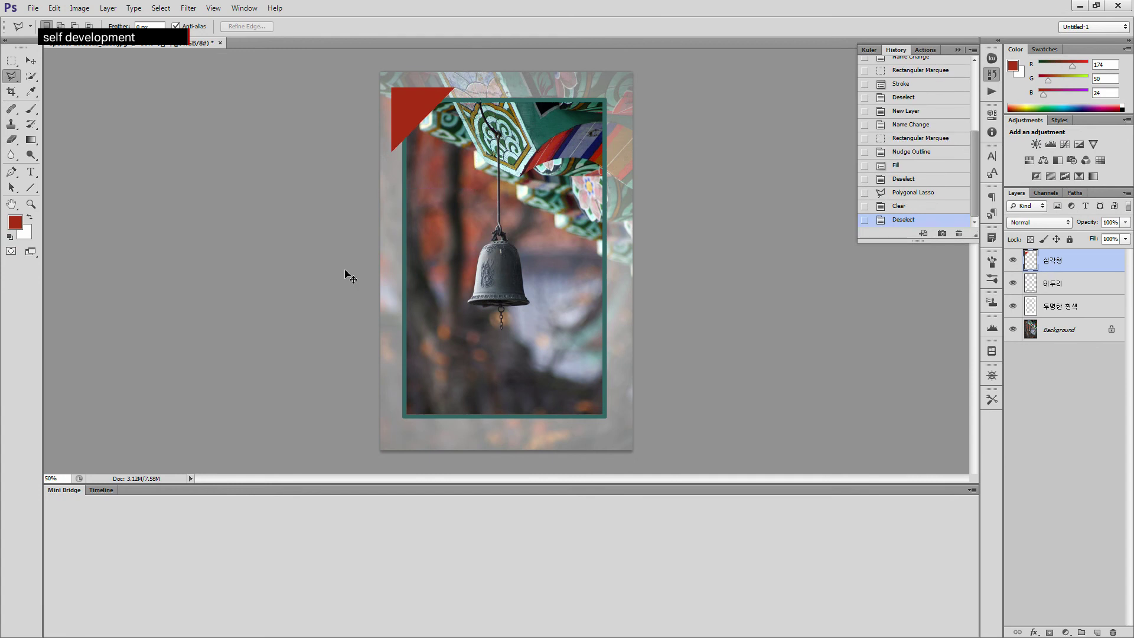
Move the red triangle a little down and right to line it up over the teal frame's upper-left corner
{"action": "left_click", "coordinate": [30, 60]}
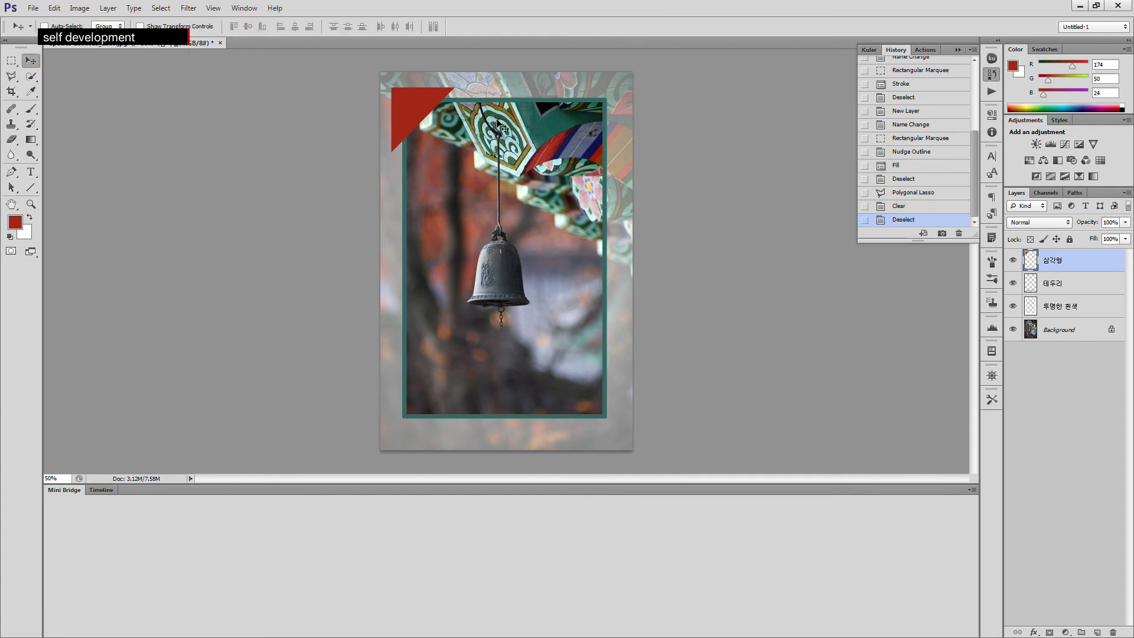
{"action": "key", "text": "Down"}
{"action": "key", "text": "Down"}
{"action": "key", "text": "Down"}
{"action": "key", "text": "Down"}
{"action": "key", "text": "Right"}
{"action": "key", "text": "Right"}
{"action": "key", "text": "Right"}
{"action": "key", "text": "Right"}
{"action": "key", "text": "Down"}
{"action": "key", "text": "Down"}
{"action": "key", "text": "Down"}
{"action": "key", "text": "Down"}
{"action": "key", "text": "Right"}
{"action": "key", "text": "Right"}
{"action": "key", "text": "Right"}
{"action": "key", "text": "Right"}
{"action": "key", "text": "Down"}
{"action": "key", "text": "Down"}
{"action": "key", "text": "Down"}
{"action": "key", "text": "Down"}
{"action": "key", "text": "Down"}
{"action": "key", "text": "Down"}
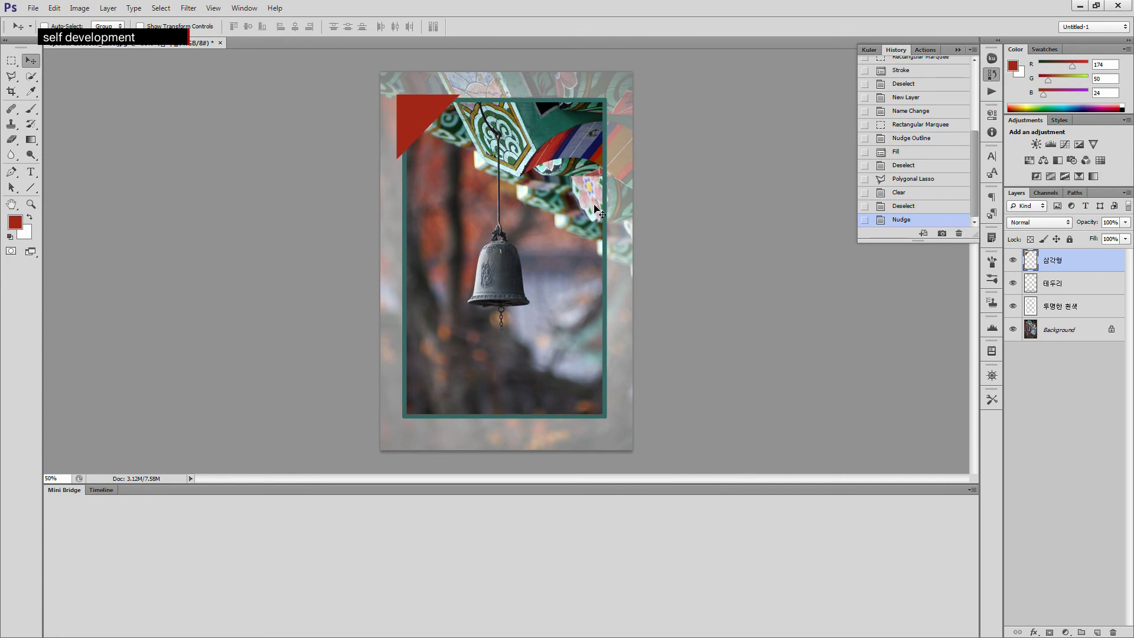
{"action": "key", "text": "Up"}
{"action": "key", "text": "Up"}
{"action": "key", "text": "Up"}
{"action": "key", "text": "Right"}
{"action": "key", "text": "Right"}
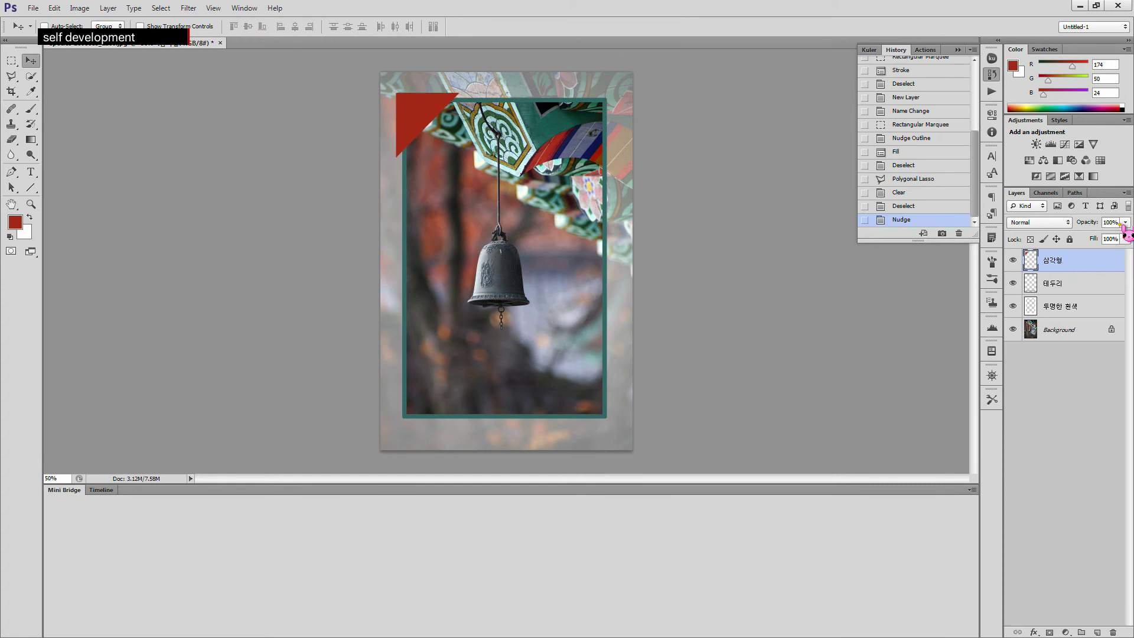
Set the opacity of the 삼각형 layer to 80%
{"action": "left_click", "coordinate": [1087, 223]}
{"action": "type", "text": "50"}
{"action": "key", "text": "Return"}
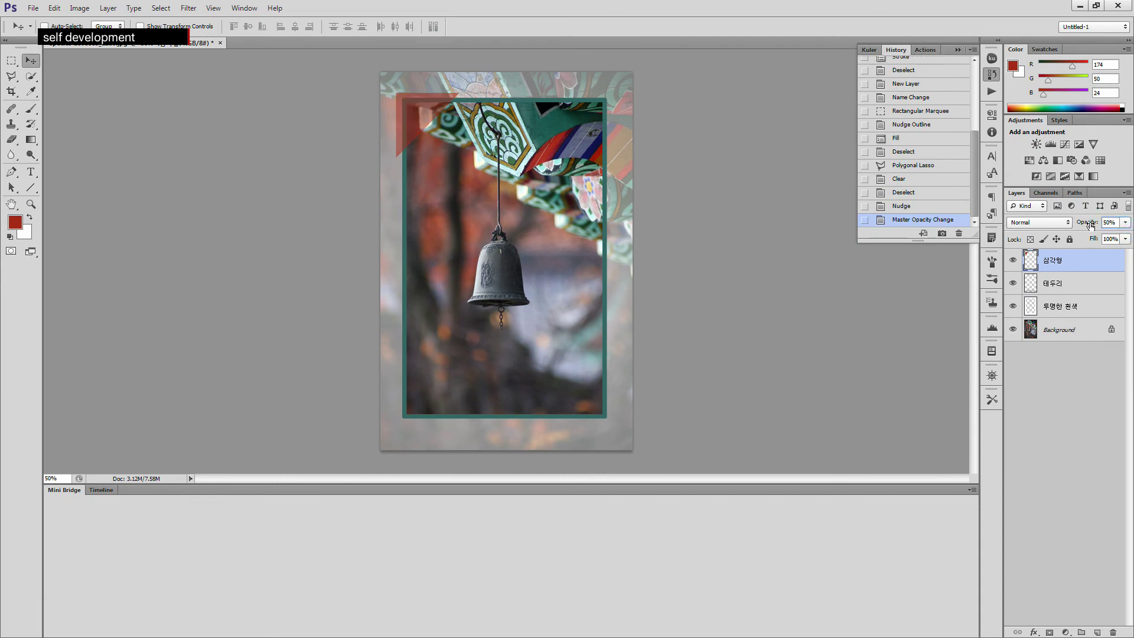
{"action": "type", "text": "0"}
{"action": "type", "text": "0"}
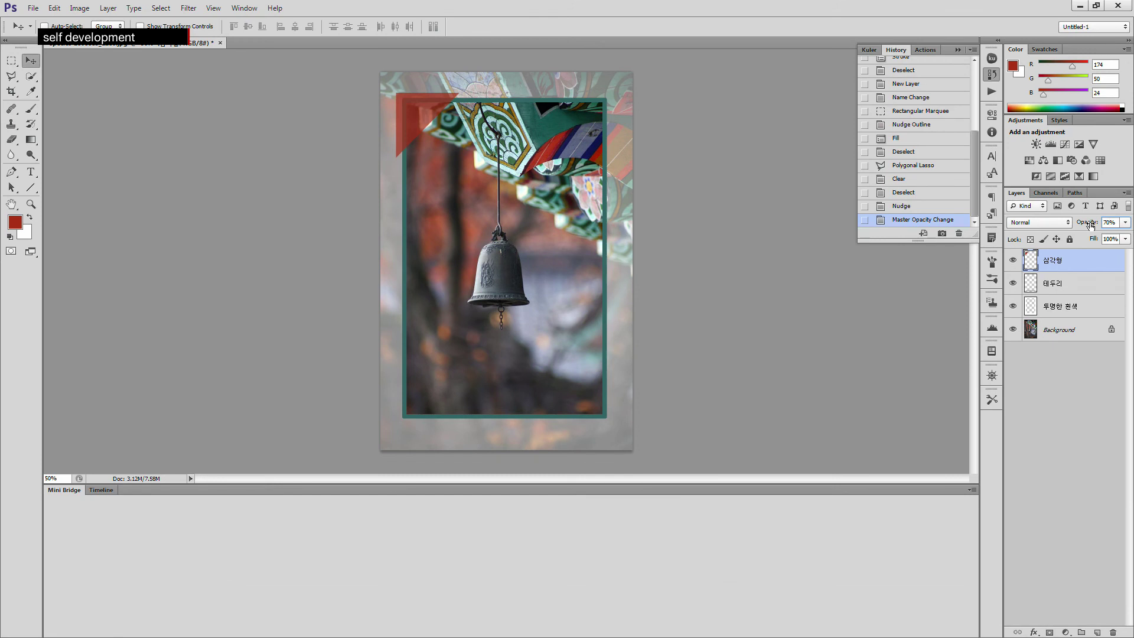
{"action": "type", "text": "80"}
Add the red text 아름다운 사찰 at 20 pt above the frame's upper-right part and adjust its position slightly
{"action": "left_click", "coordinate": [32, 172]}
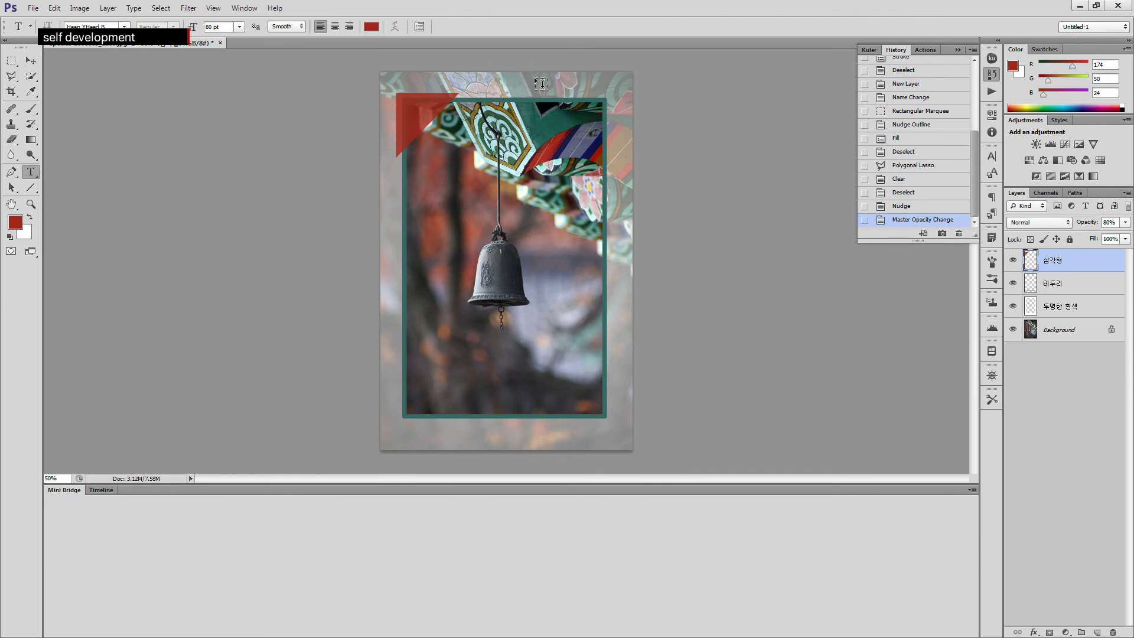
{"action": "left_click", "coordinate": [498, 79]}
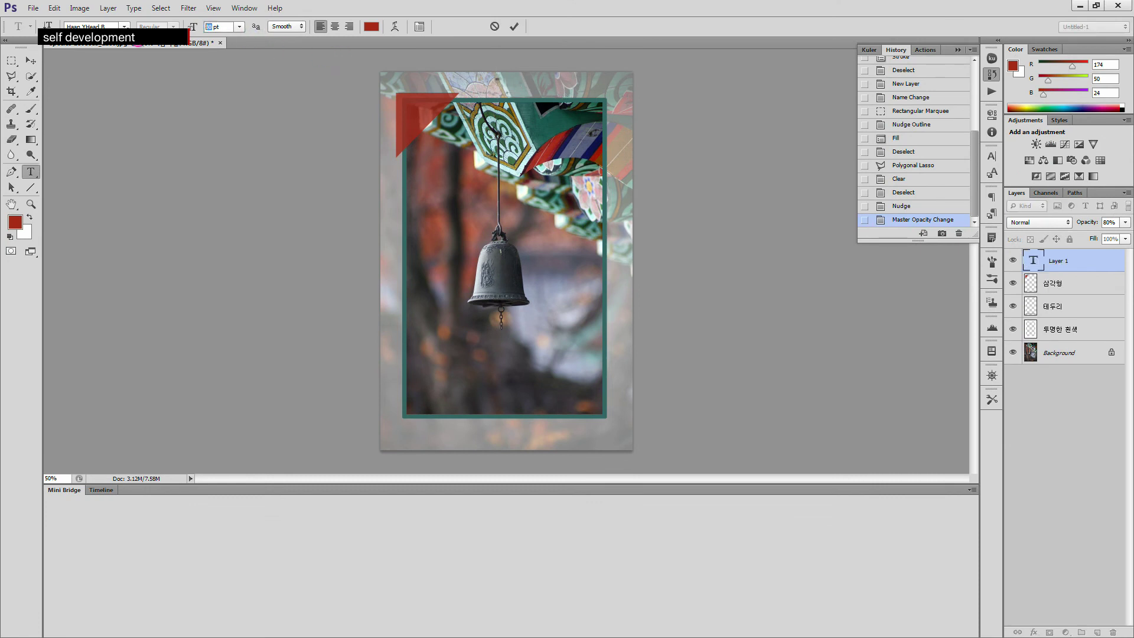
{"action": "type", "text": "20"}
{"action": "type", "text": "아름다운 서울"}
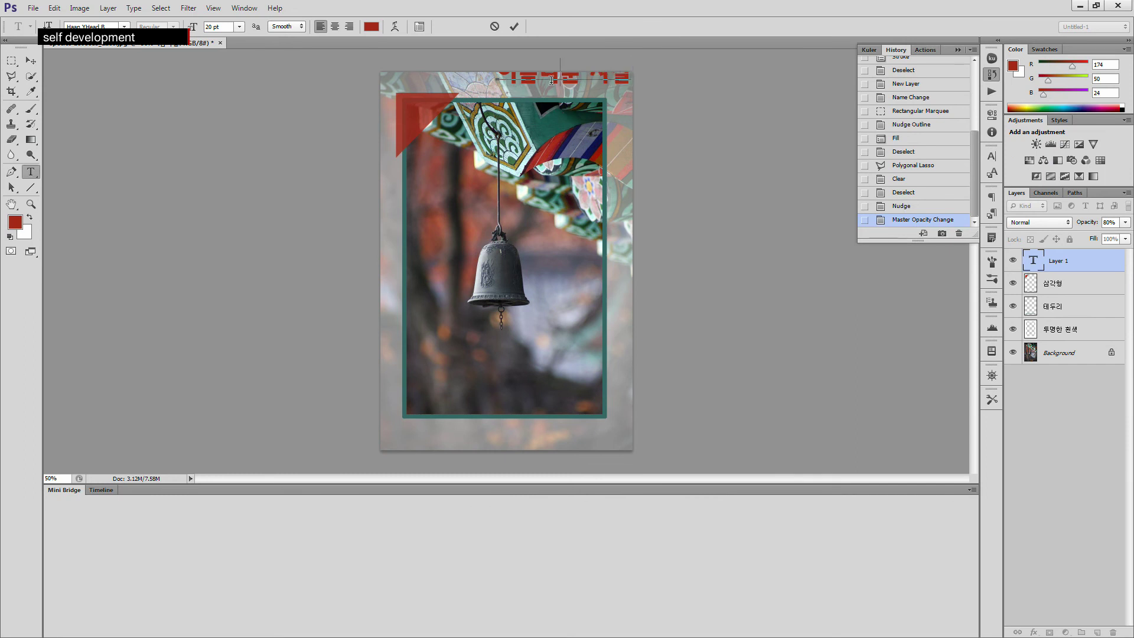
{"action": "left_click", "coordinate": [31, 60]}
{"action": "left_click_drag", "start_coordinate": [538, 88], "coordinate": [545, 88]}
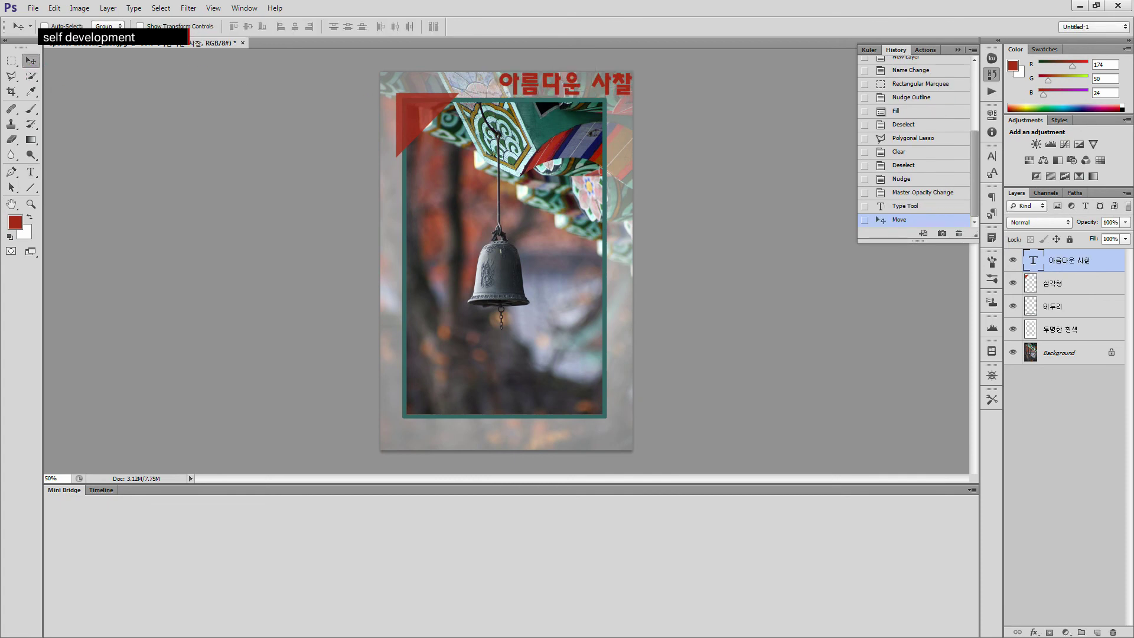
Select the whole 아름다운 사찰 title and change its font to Haan Cooljazz L
{"action": "left_click", "coordinate": [31, 171]}
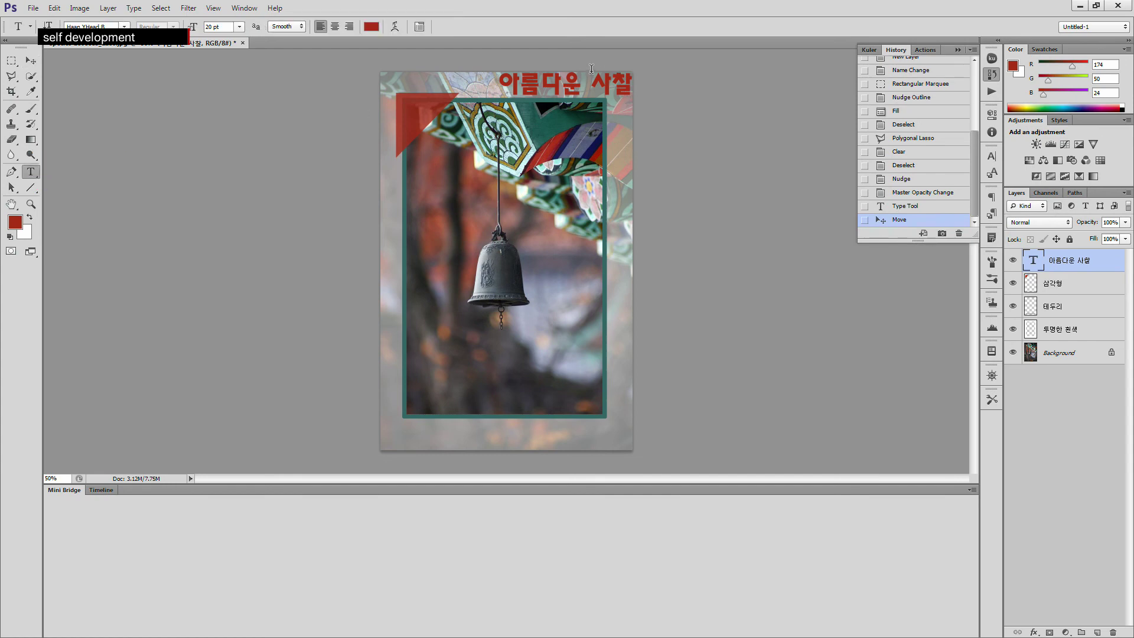
{"action": "left_click", "coordinate": [574, 82]}
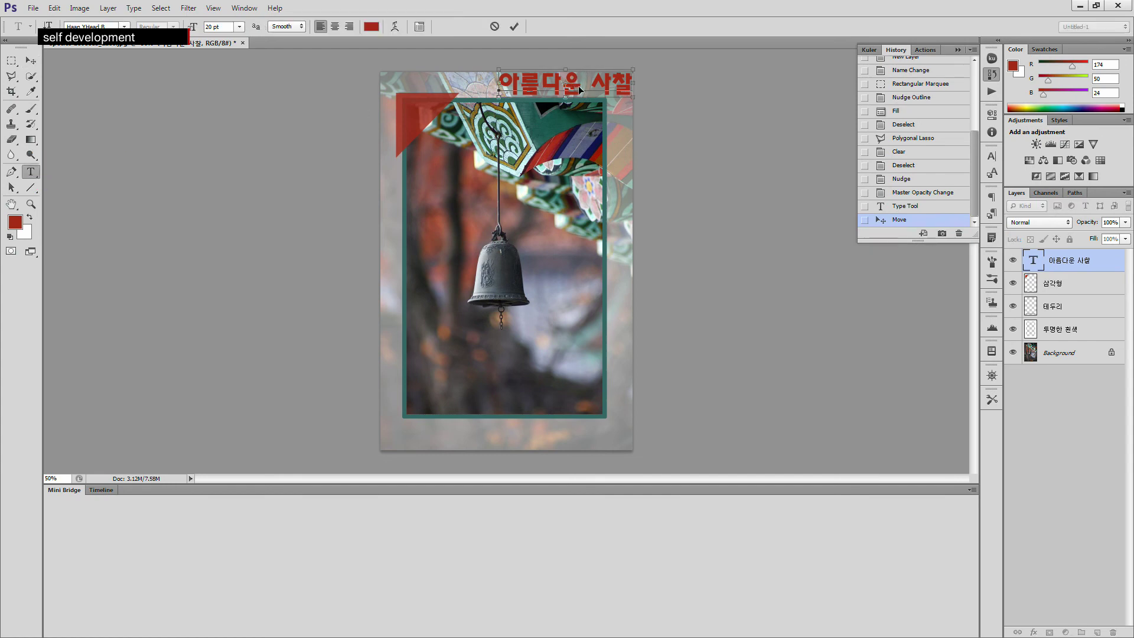
{"action": "key", "text": "ctrl+a"}
{"action": "left_click", "coordinate": [124, 27]}
{"action": "scroll", "coordinate": [191, 127], "scroll_direction": "up", "scroll_amount": 1}
{"action": "scroll", "coordinate": [195, 133], "scroll_direction": "up", "scroll_amount": 5}
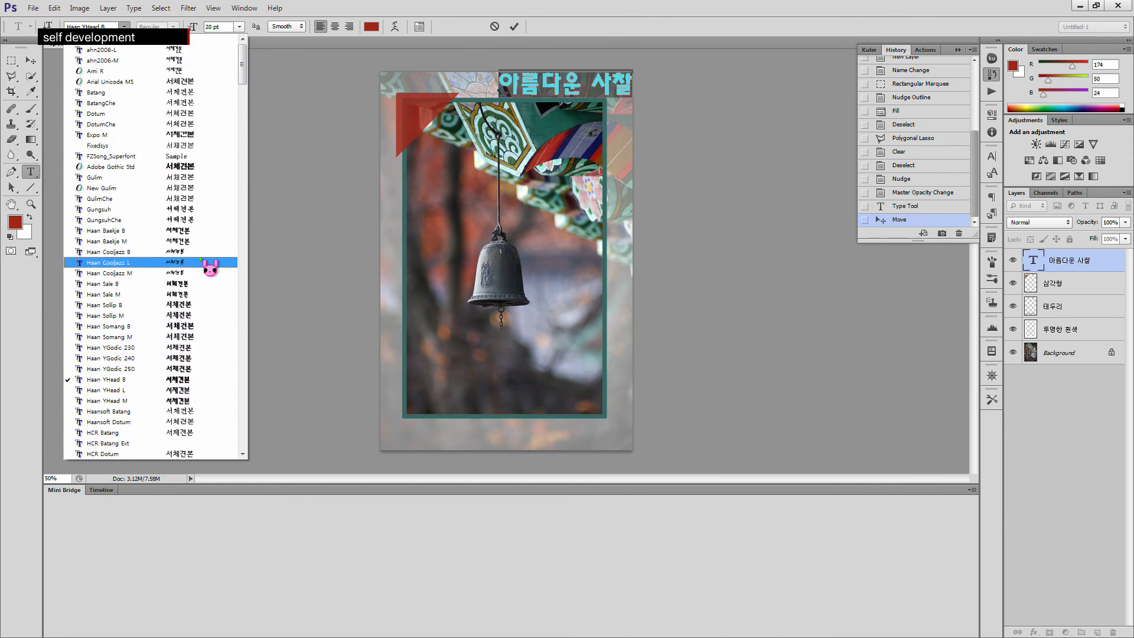
{"action": "left_click", "coordinate": [207, 261]}
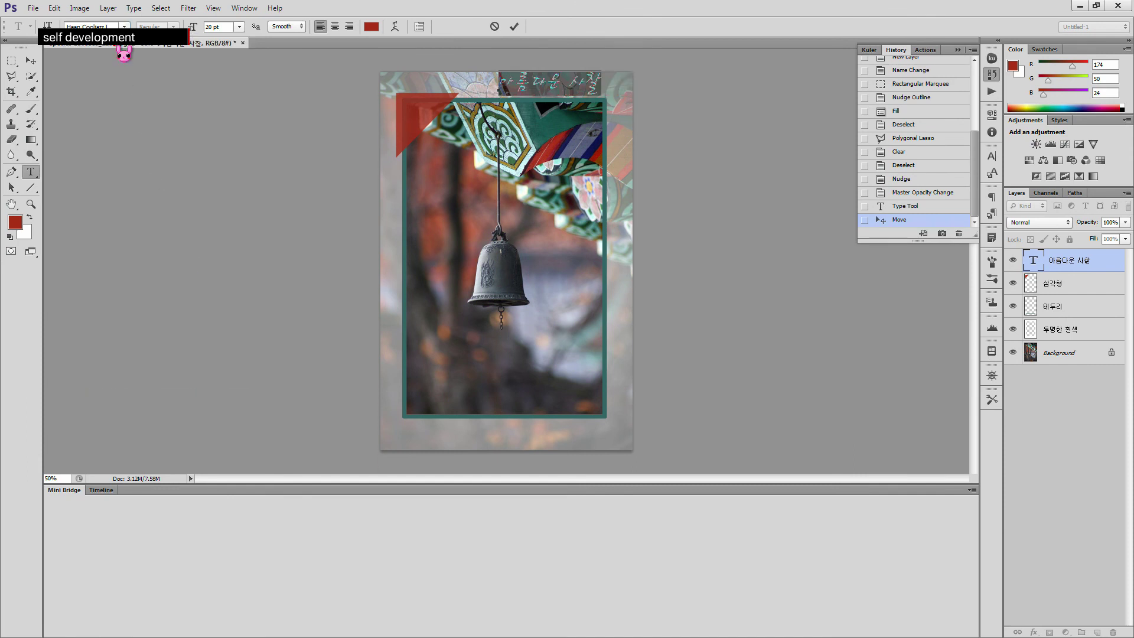
Try the fonts preceding Haan Cooljazz L on the title one after another, as far as Adobe Gothic Std
{"action": "left_click", "coordinate": [111, 27]}
{"action": "key", "text": "Up"}
{"action": "key", "text": "Up"}
{"action": "key", "text": "Up"}
{"action": "key", "text": "Up"}
{"action": "key", "text": "Up"}
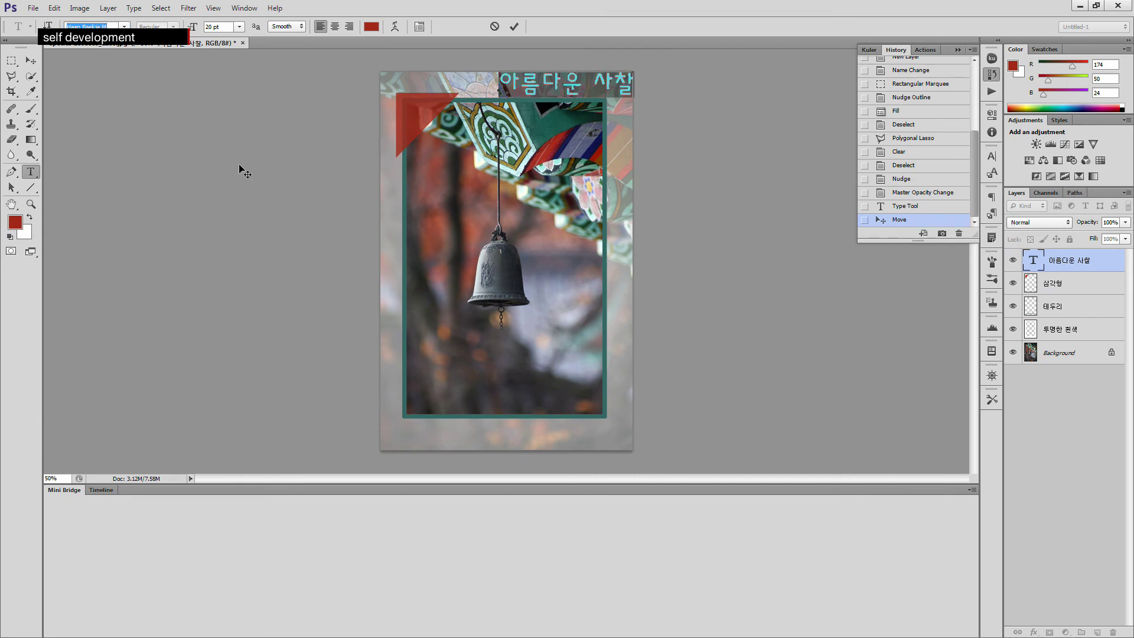
{"action": "key", "text": "Up"}
{"action": "key", "text": "Up"}
{"action": "key", "text": "Up"}
{"action": "key", "text": "Up"}
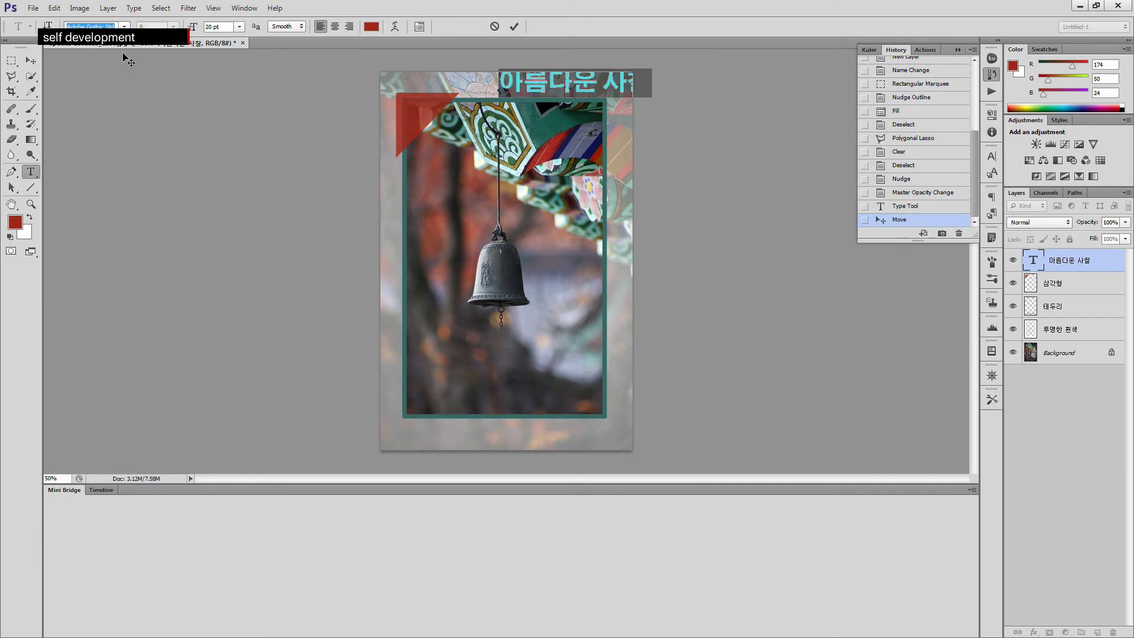
Set the title's font to HYsanB and its size to 12 pt
{"action": "left_click", "coordinate": [124, 27]}
{"action": "scroll", "coordinate": [195, 116], "scroll_direction": "up", "scroll_amount": 4}
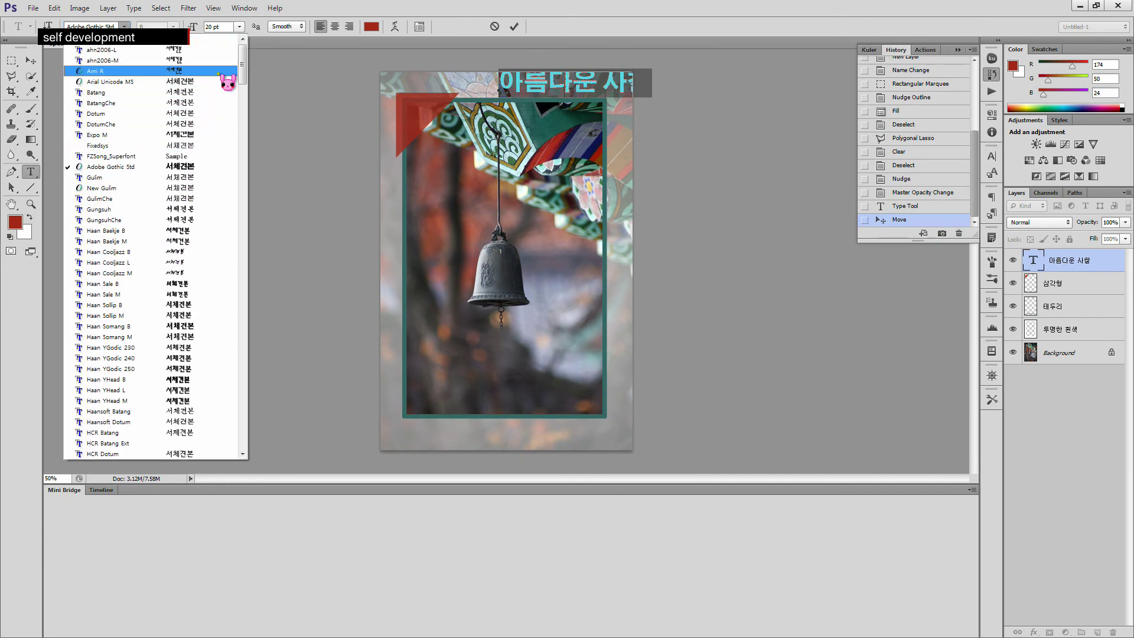
{"action": "scroll", "coordinate": [200, 263], "scroll_direction": "down", "scroll_amount": 1}
{"action": "scroll", "coordinate": [201, 263], "scroll_direction": "down", "scroll_amount": 5}
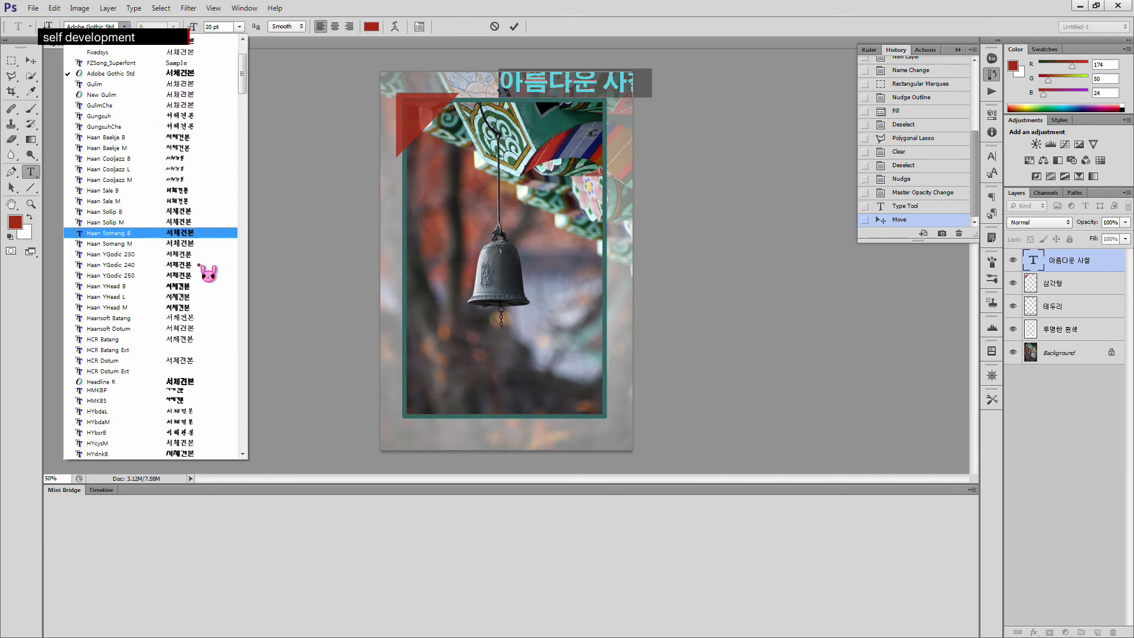
{"action": "scroll", "coordinate": [211, 349], "scroll_direction": "down", "scroll_amount": 5}
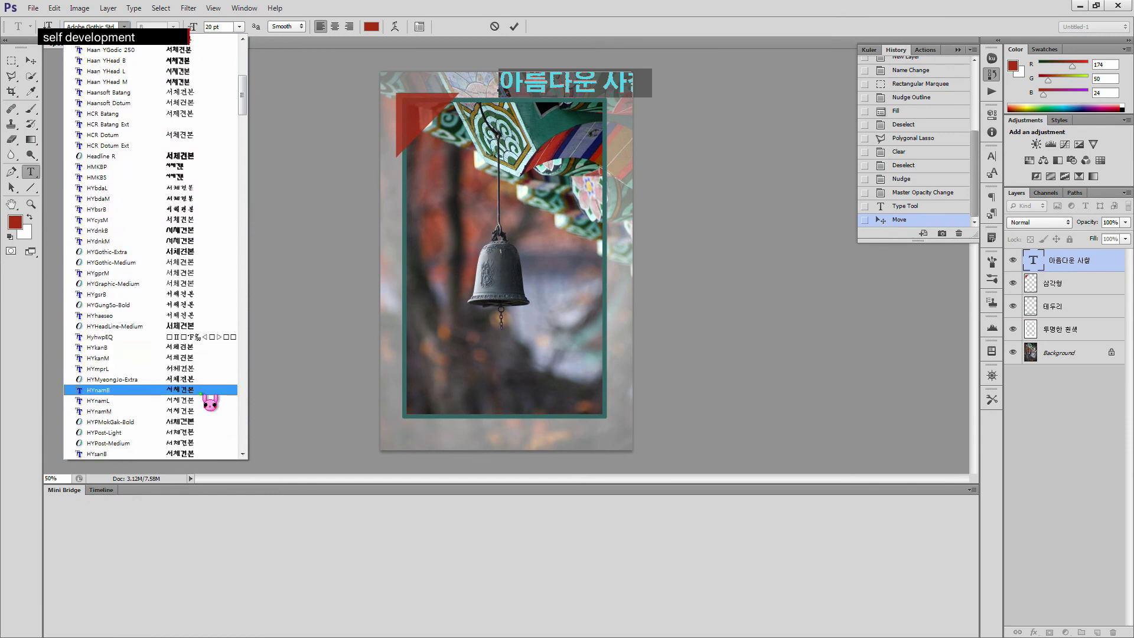
{"action": "scroll", "coordinate": [207, 396], "scroll_direction": "down", "scroll_amount": 1}
{"action": "left_click", "coordinate": [180, 263]}
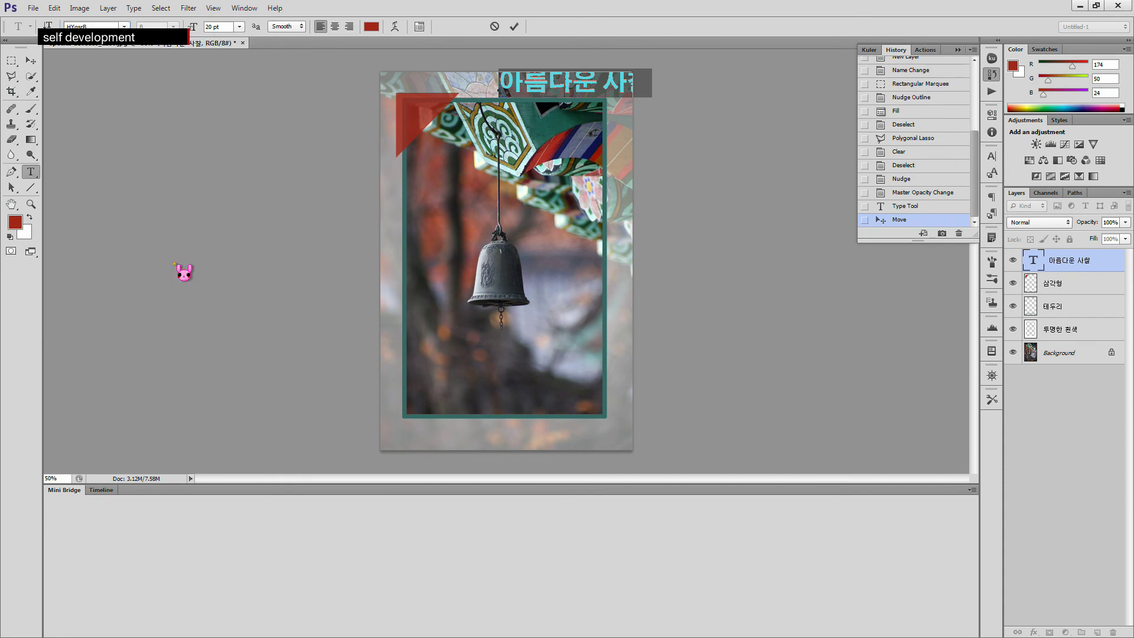
{"action": "left_click_drag", "start_coordinate": [223, 27], "coordinate": [182, 27]}
{"action": "type", "text": "15"}
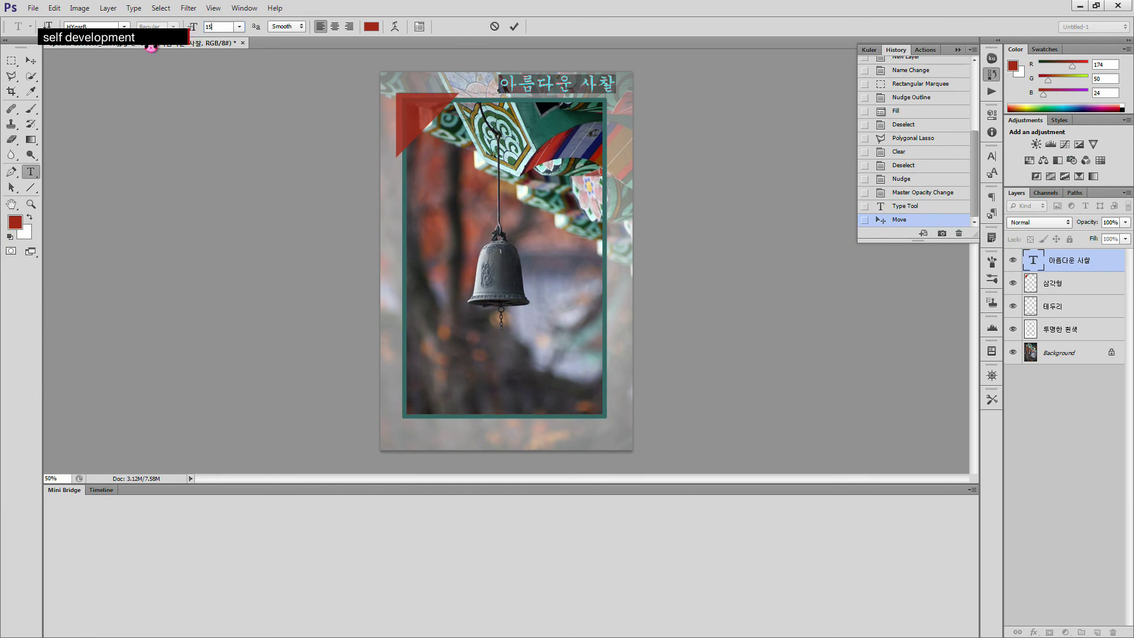
Try the font MGungHeulim on the 아름다운 사찰 title and view it without the text highlight
{"action": "left_click", "coordinate": [124, 27]}
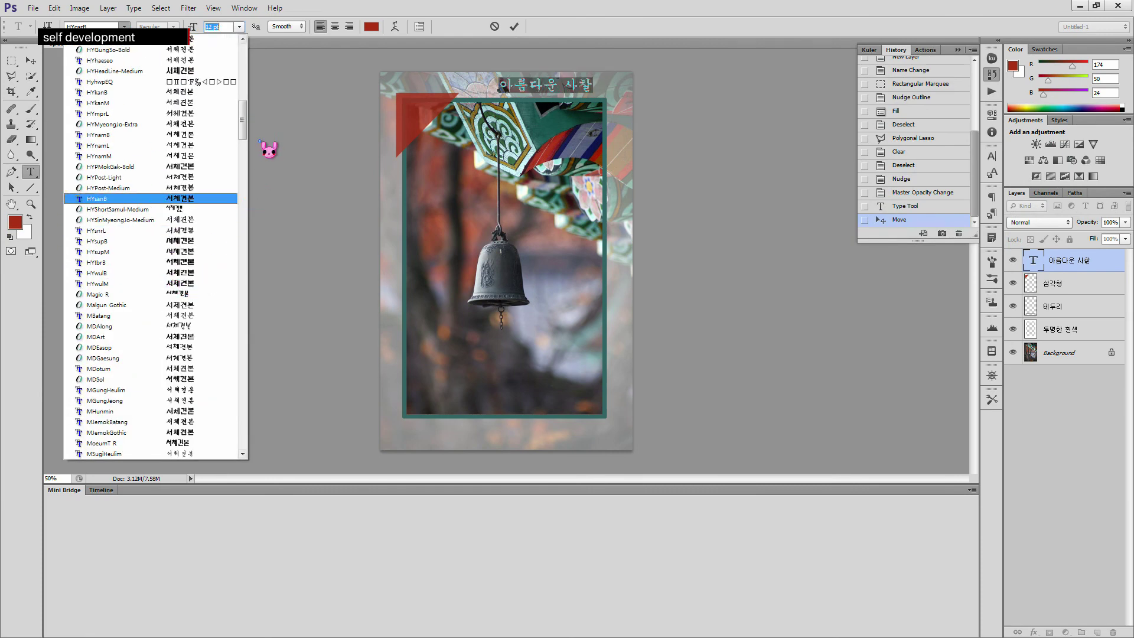
{"action": "left_click_drag", "start_coordinate": [244, 122], "coordinate": [265, 158]}
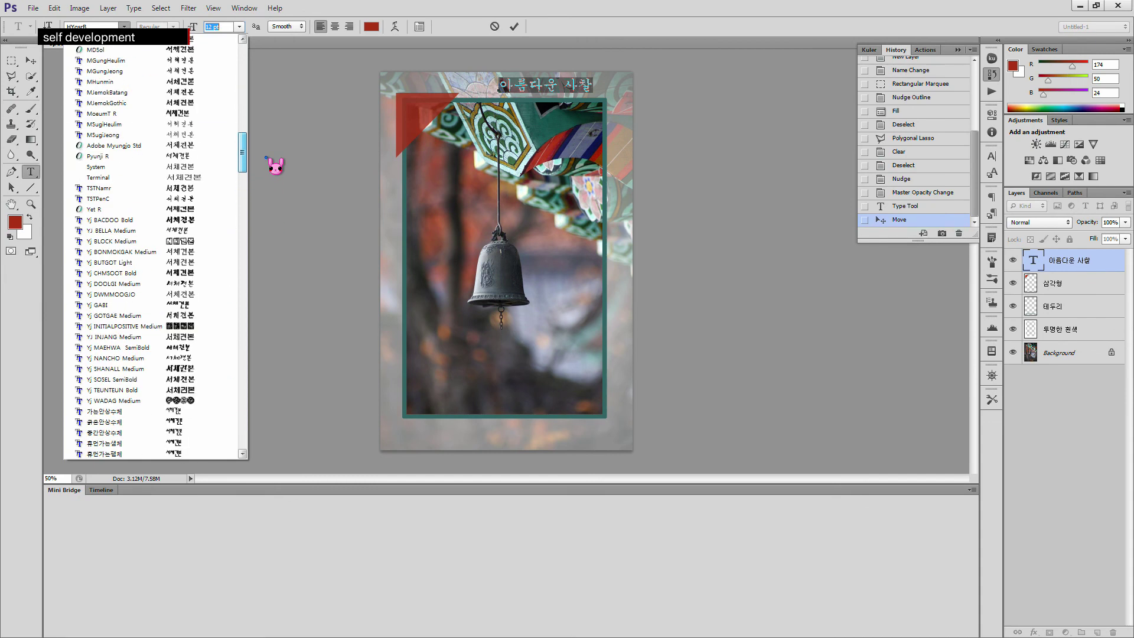
{"action": "left_click_drag", "start_coordinate": [267, 157], "coordinate": [268, 144]}
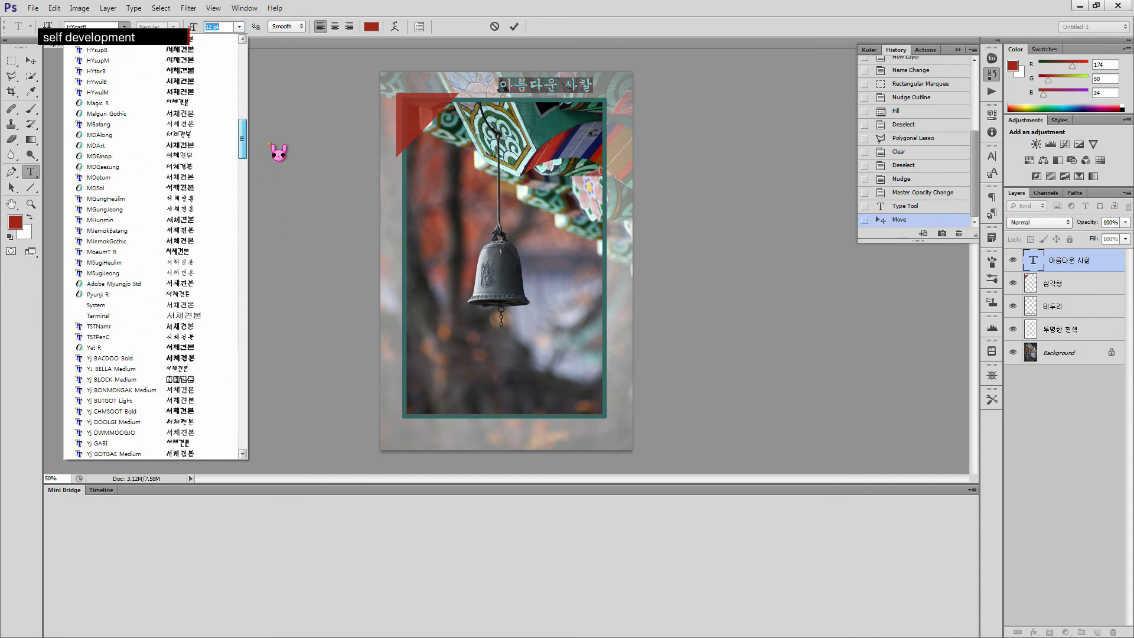
{"action": "left_click", "coordinate": [207, 199]}
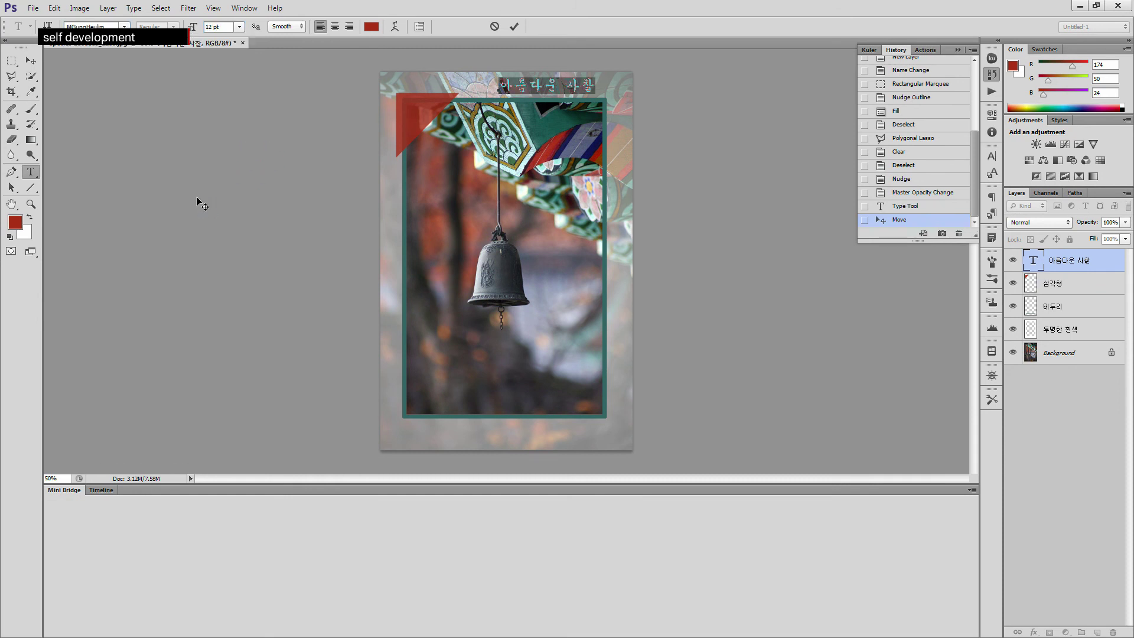
{"action": "left_click", "coordinate": [547, 89]}
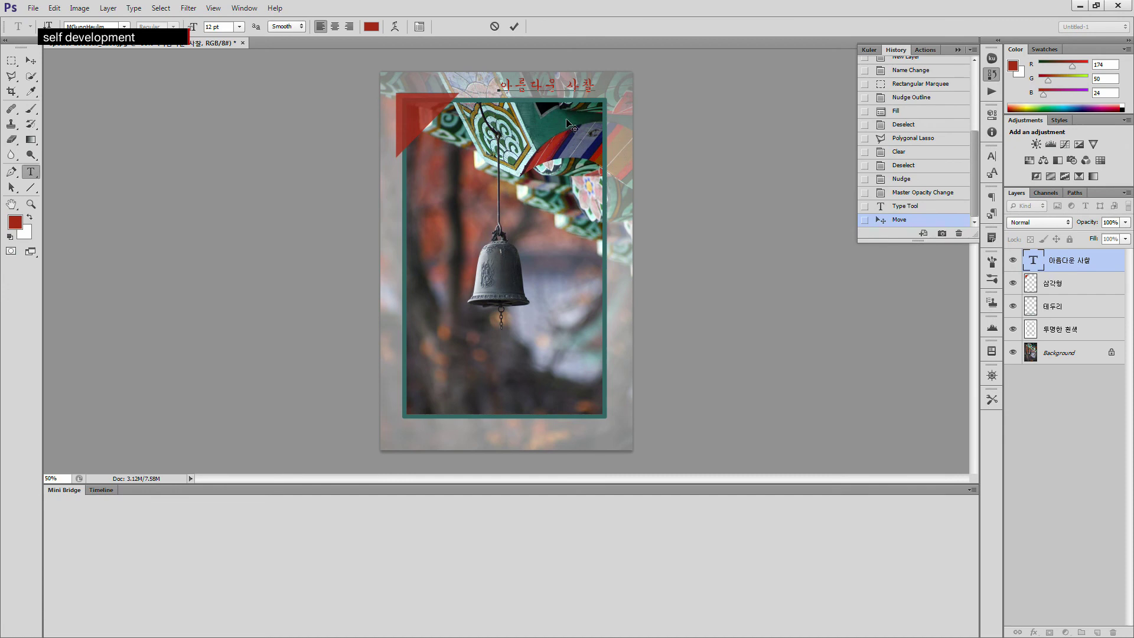
Reselect the whole title, try the font Pyunji R and view it without the text highlight
{"action": "key", "text": "ctrl+a"}
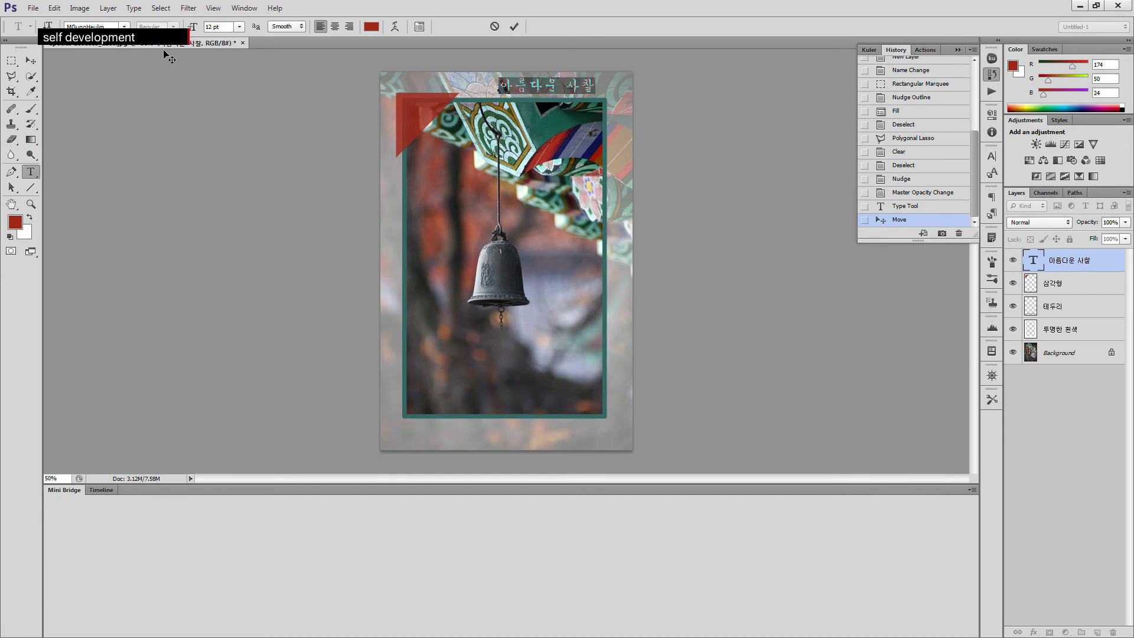
{"action": "left_click", "coordinate": [124, 26]}
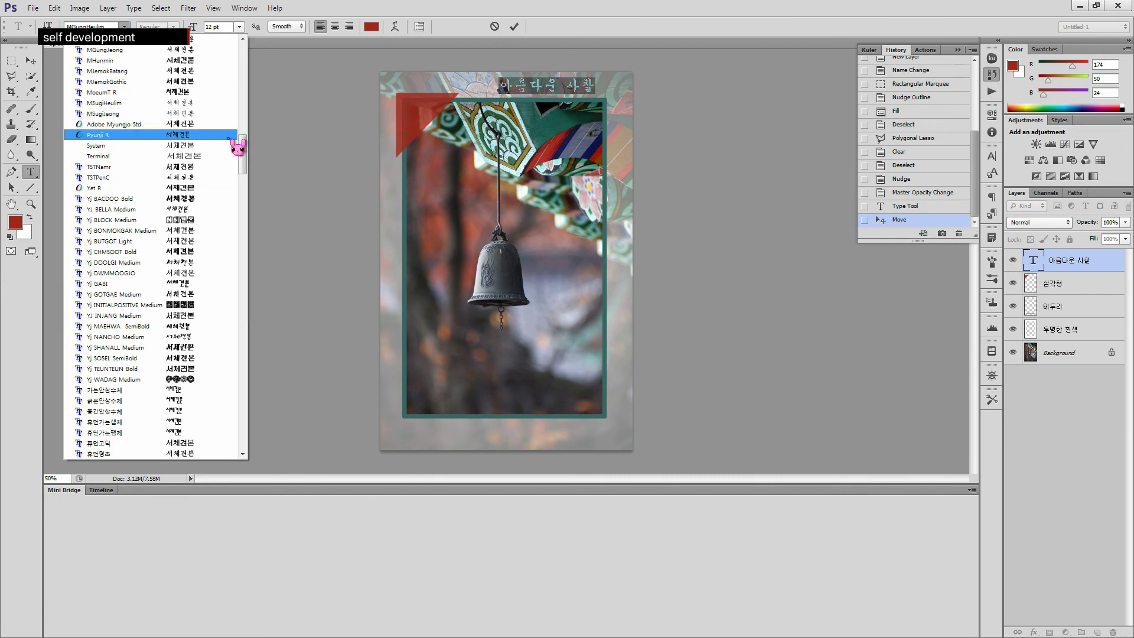
{"action": "left_click", "coordinate": [222, 136]}
{"action": "left_click", "coordinate": [554, 83]}
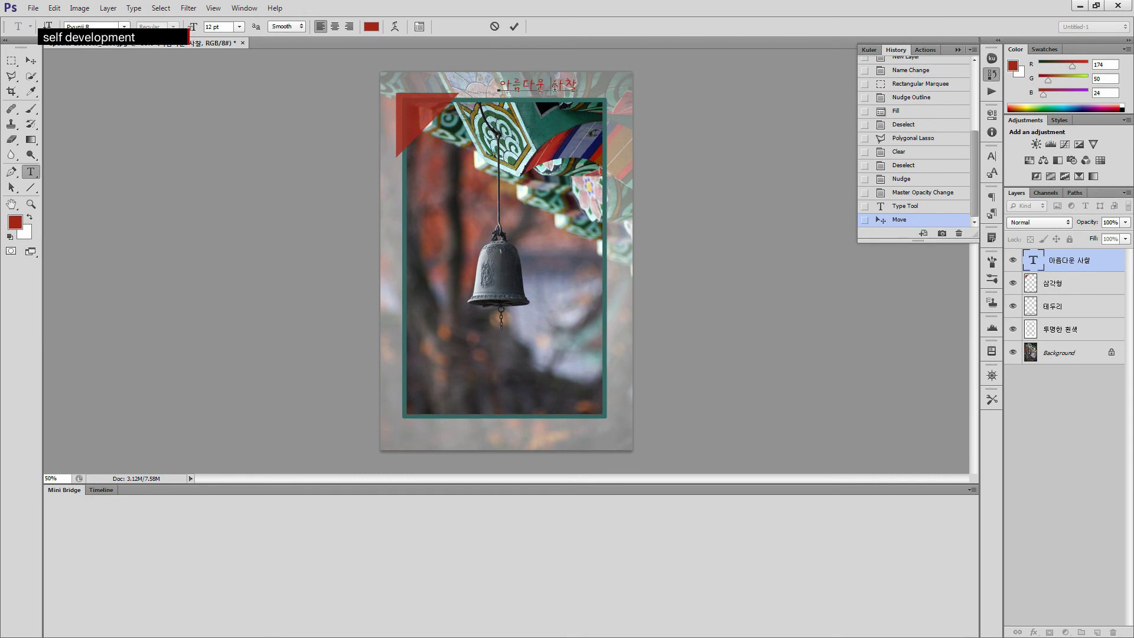
Select the whole title and try neighbouring fonts one after another, as far as Adobe Myungjo Std
{"action": "key", "text": "ctrl"}
{"action": "key", "text": "ctrl+a"}
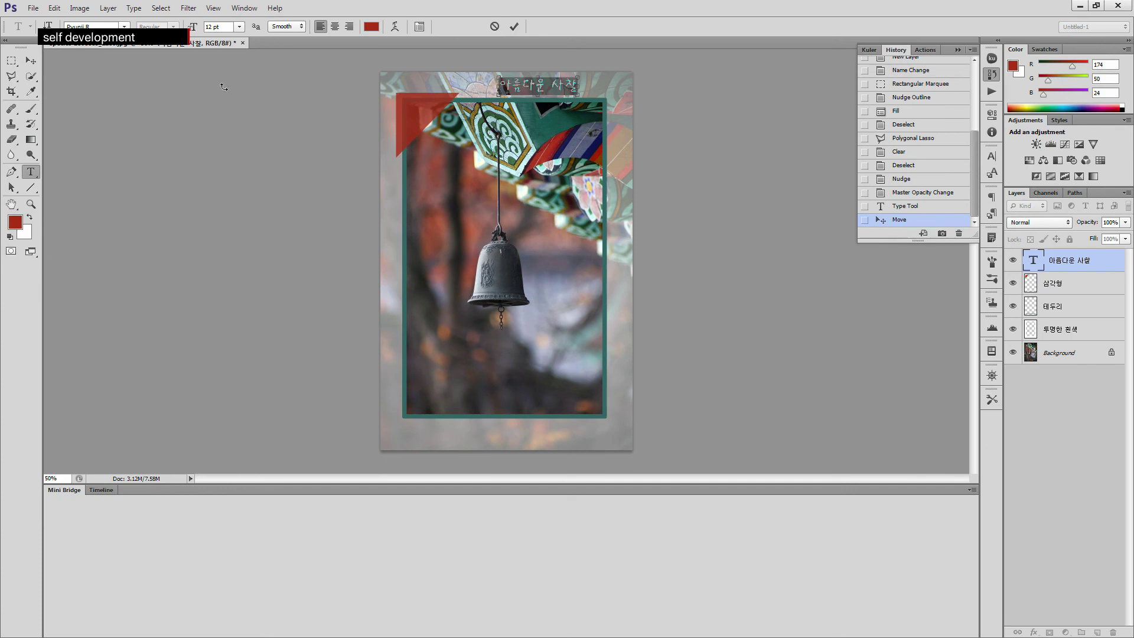
{"action": "left_click", "coordinate": [124, 27]}
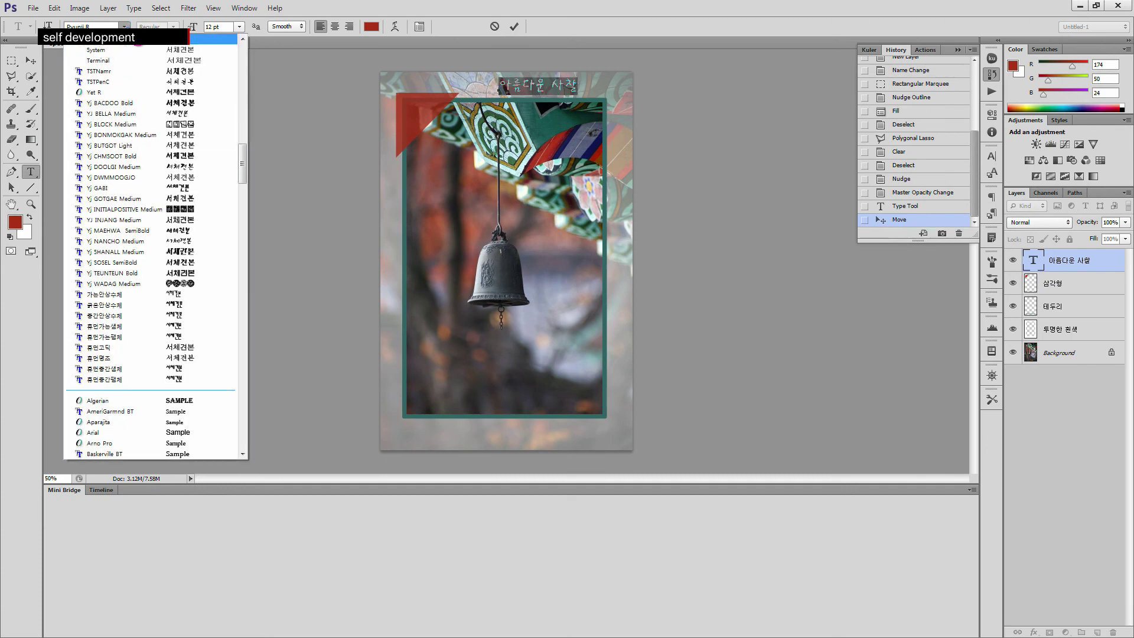
{"action": "left_click", "coordinate": [139, 39]}
{"action": "left_click", "coordinate": [105, 25]}
{"action": "key", "text": "Down"}
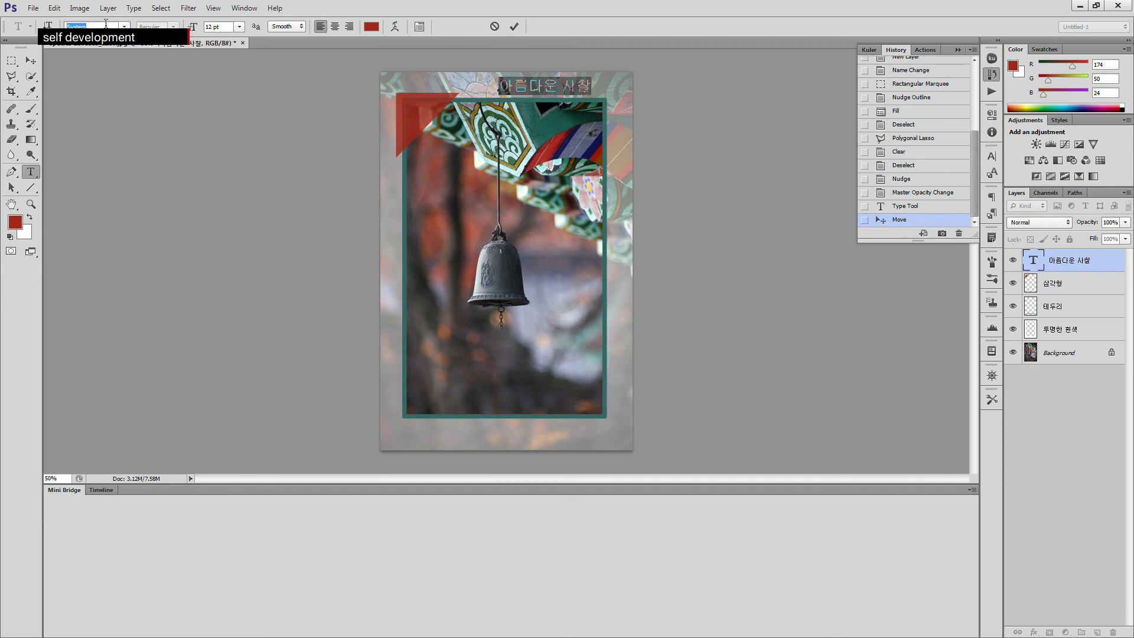
{"action": "key", "text": "Down"}
{"action": "key", "text": "Down"}
{"action": "key", "text": "Down"}
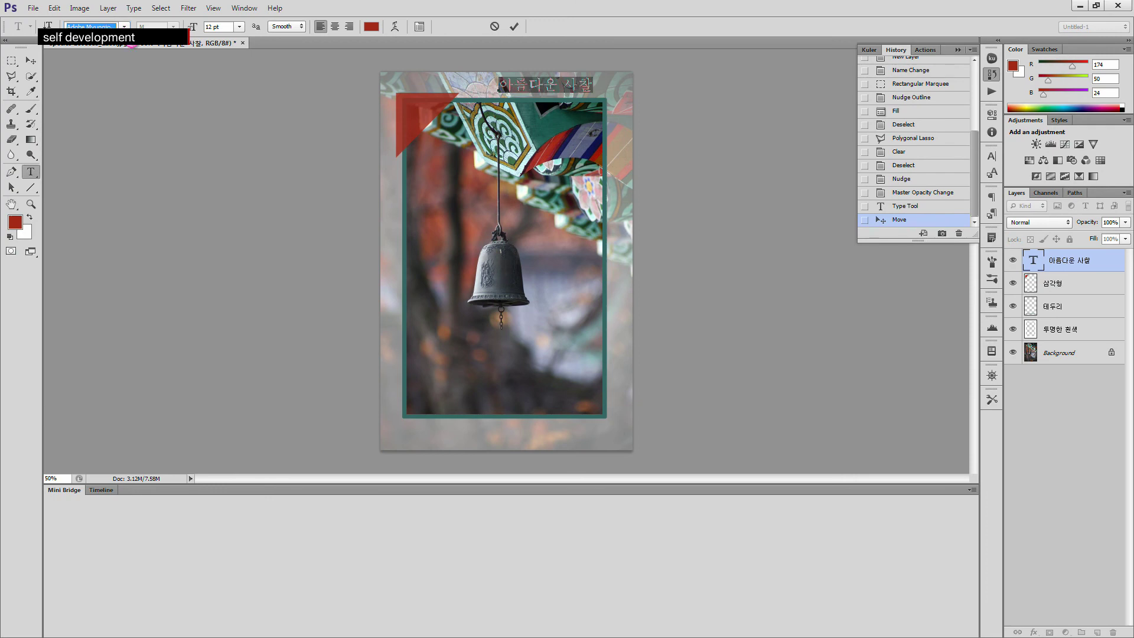
Try the font ahn2006-L from the start of the font list on the selected title
{"action": "left_click", "coordinate": [124, 26]}
{"action": "left_click_drag", "start_coordinate": [253, 168], "coordinate": [265, 60]}
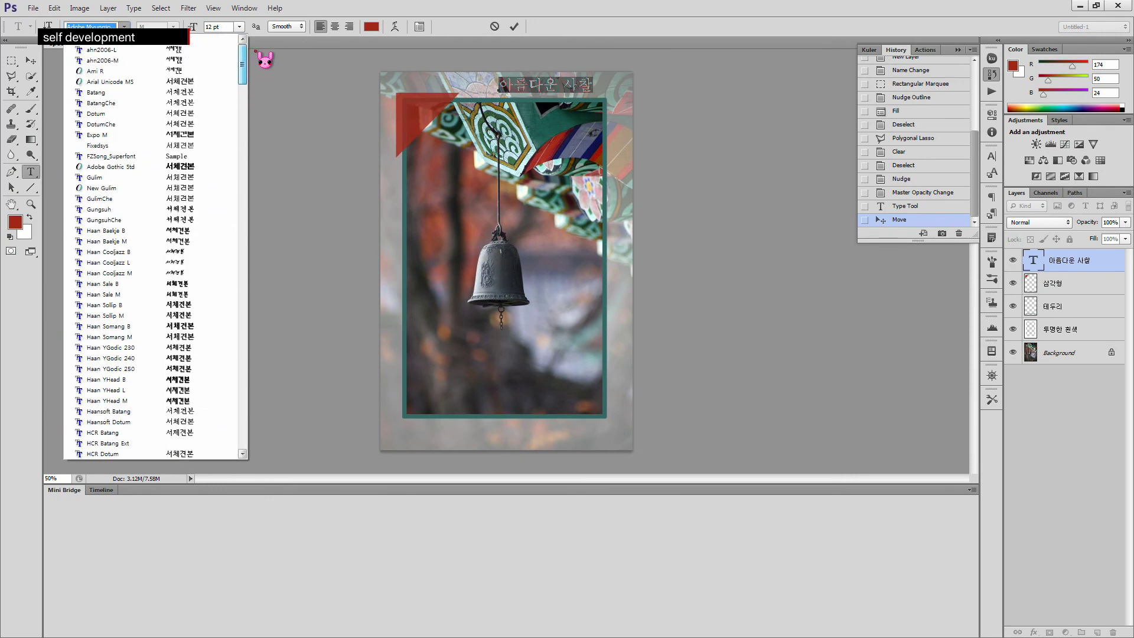
{"action": "left_click", "coordinate": [183, 52]}
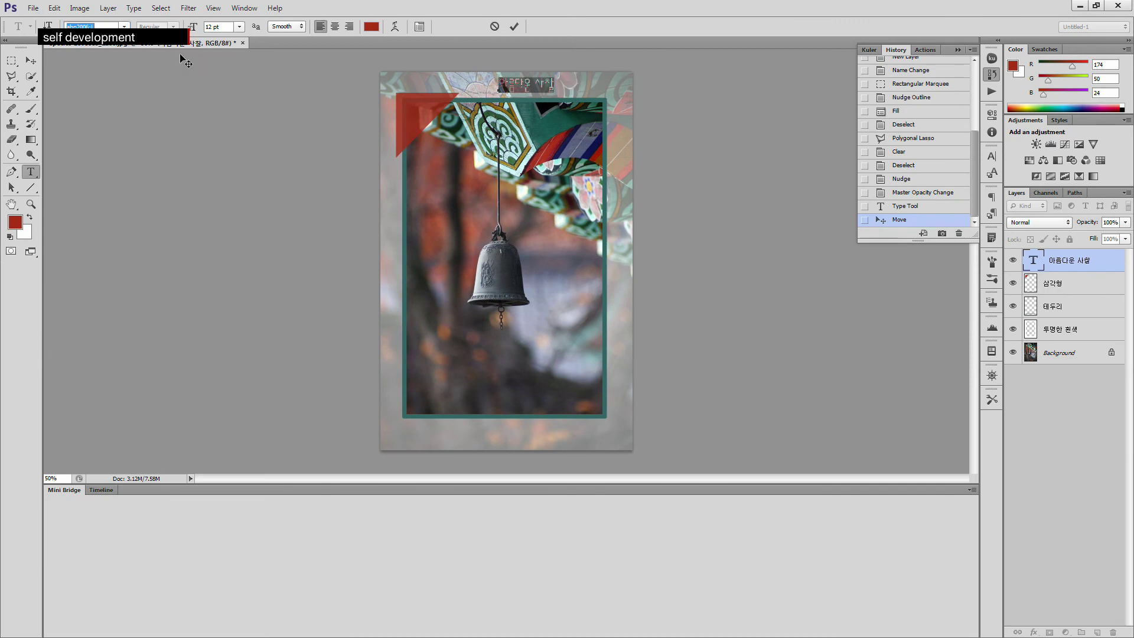
Try the Haan Sale fonts on the title and view Haan Sale M without the text highlight
{"action": "left_click", "coordinate": [124, 26]}
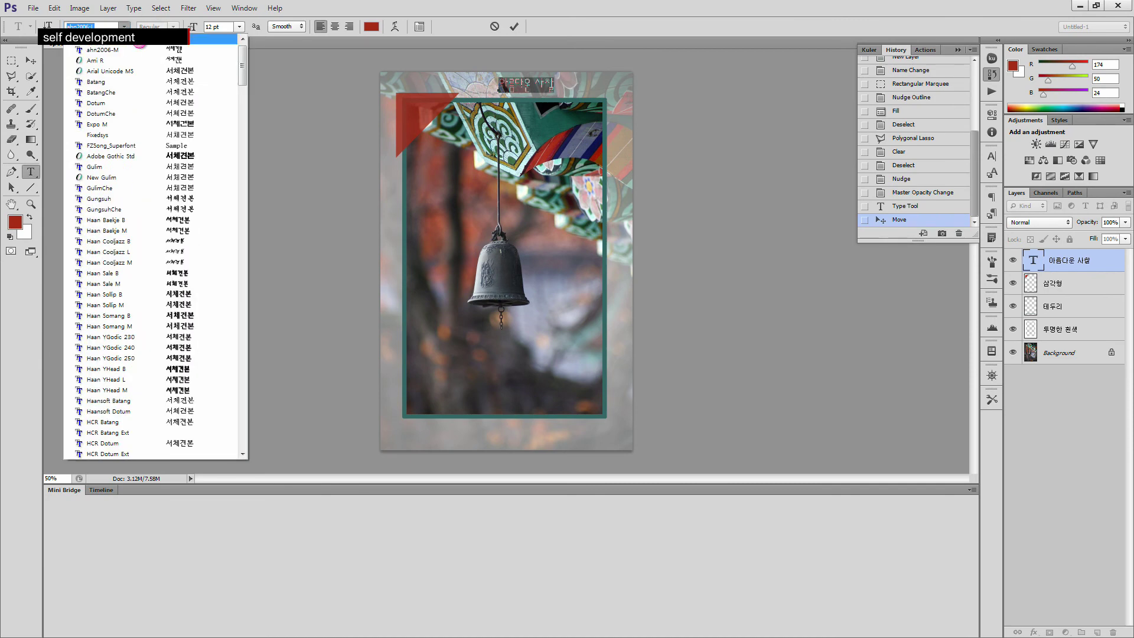
{"action": "left_click", "coordinate": [224, 274]}
{"action": "key", "text": "Down"}
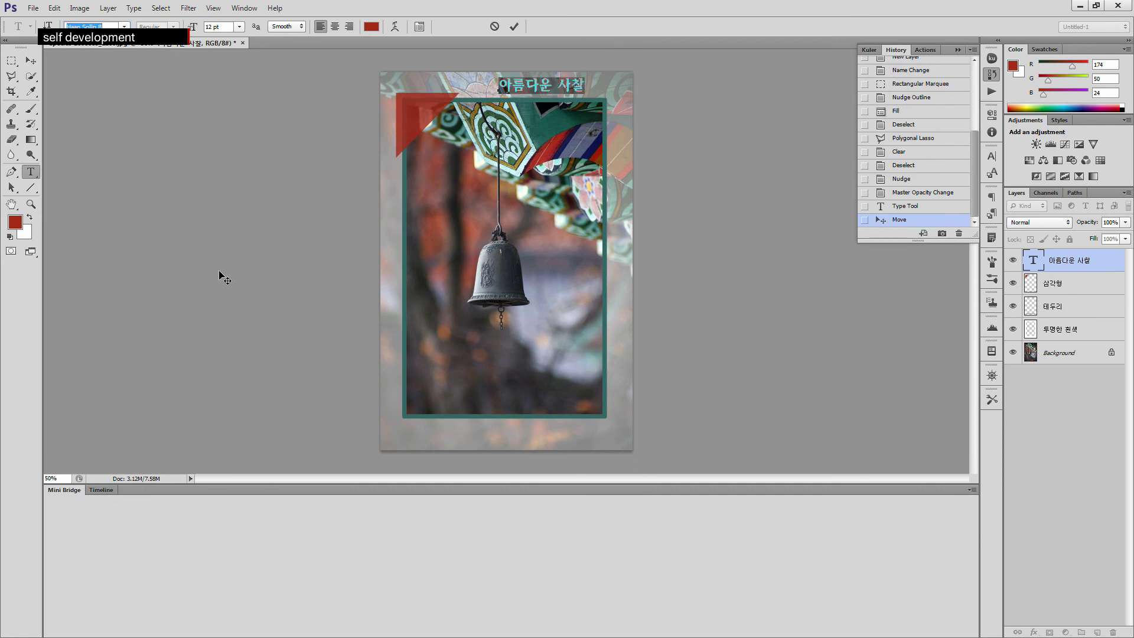
{"action": "left_click", "coordinate": [554, 93]}
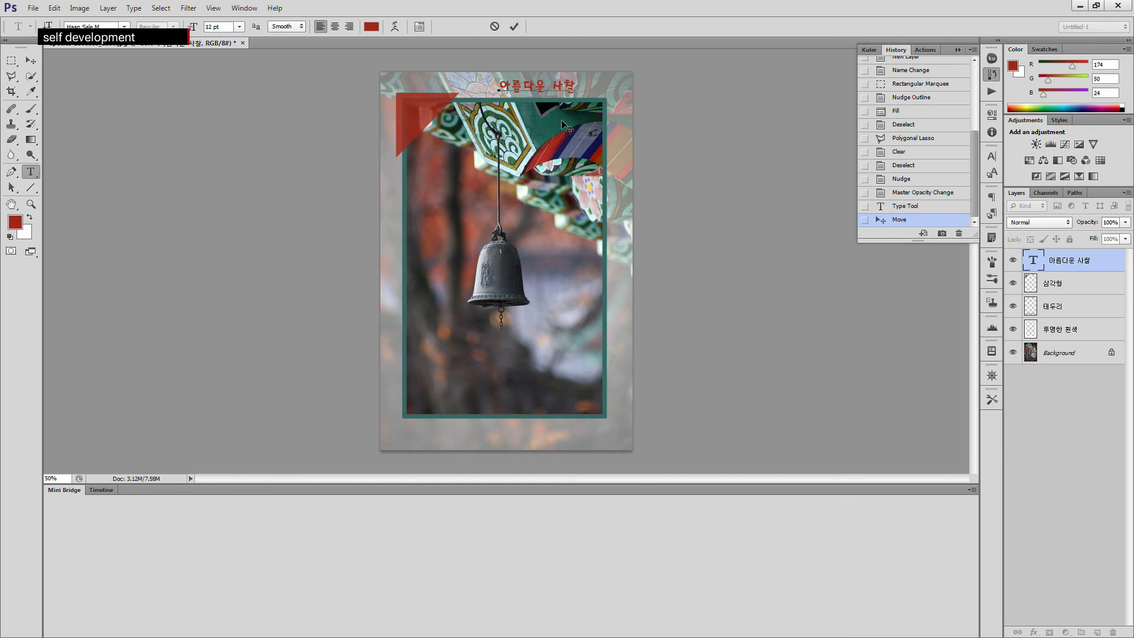
Reselect the whole title and try the font HYPMokGak-Bold on it
{"action": "triple_click", "coordinate": [557, 81]}
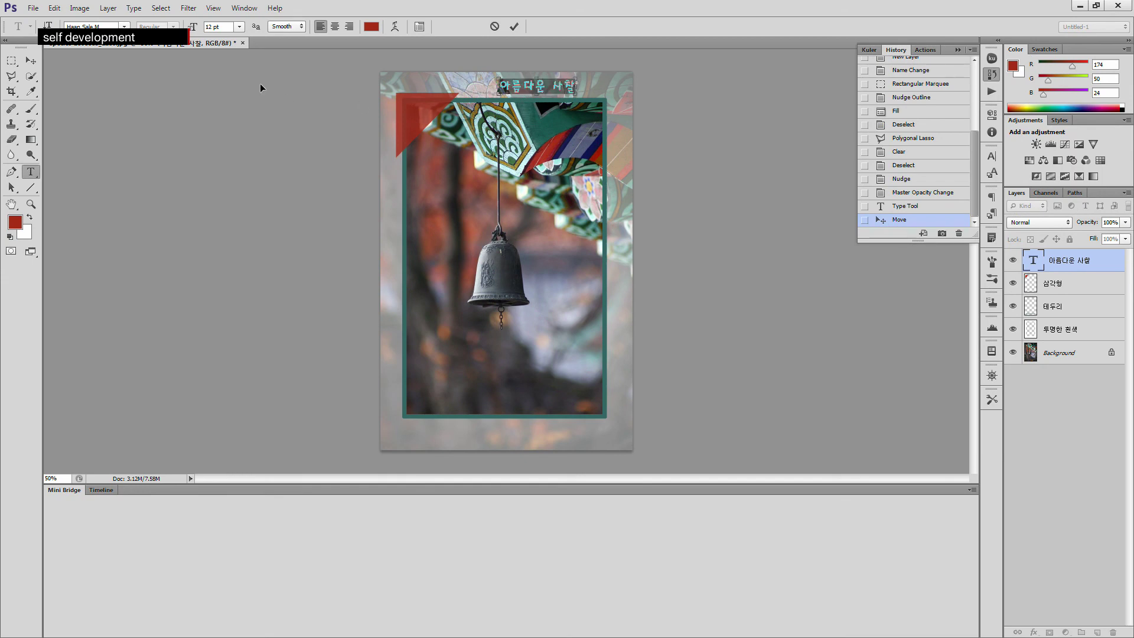
{"action": "left_click", "coordinate": [124, 26]}
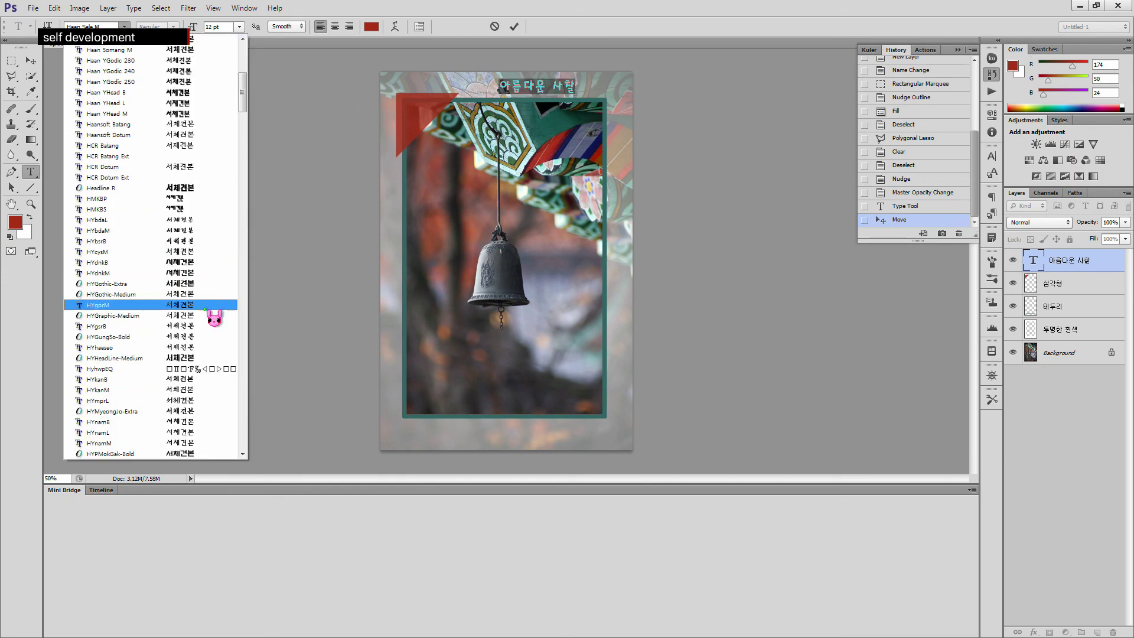
{"action": "scroll", "coordinate": [214, 316], "scroll_direction": "down", "scroll_amount": 3}
{"action": "left_click", "coordinate": [213, 391]}
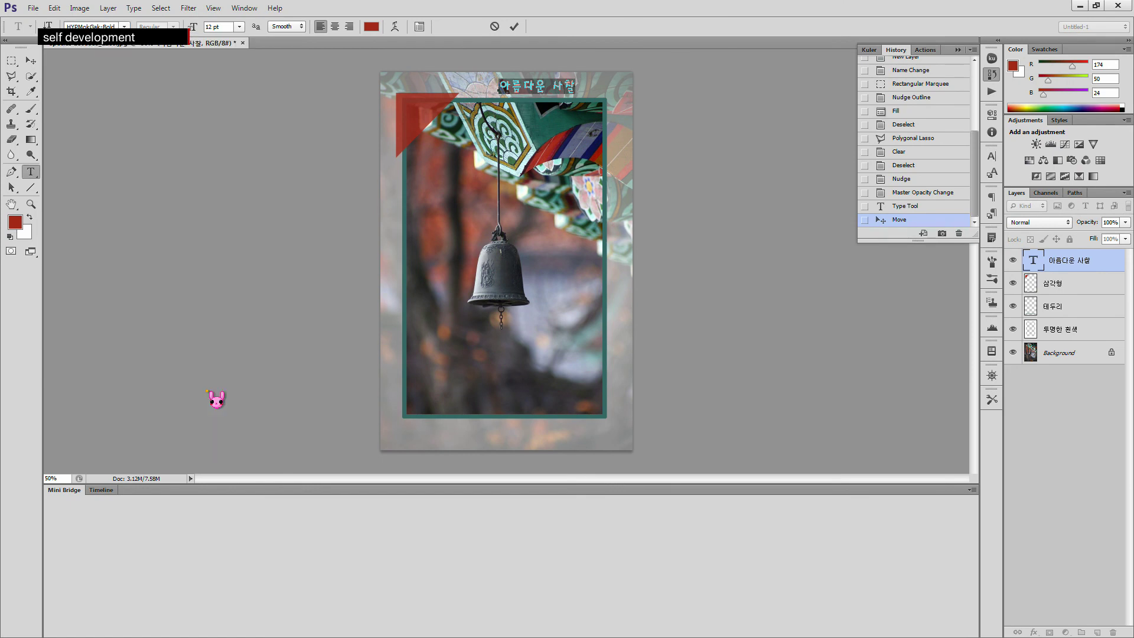
Try the font YJ DOOLGI Medium on the title and view it without the text highlight
{"action": "left_click", "coordinate": [124, 26]}
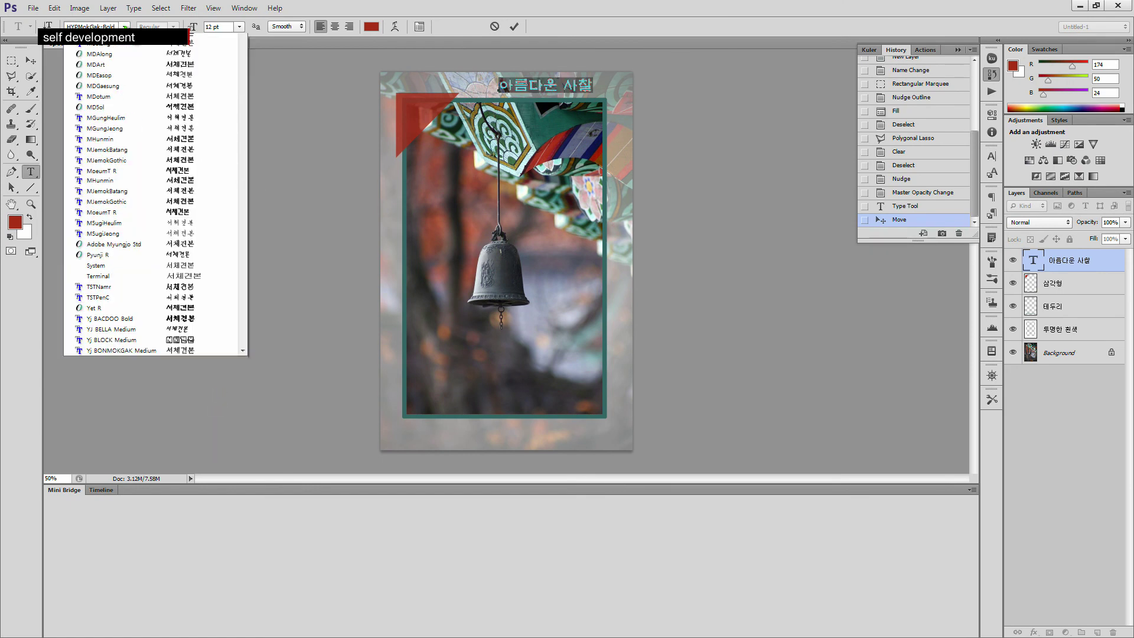
{"action": "scroll", "coordinate": [210, 413], "scroll_direction": "down", "scroll_amount": 2}
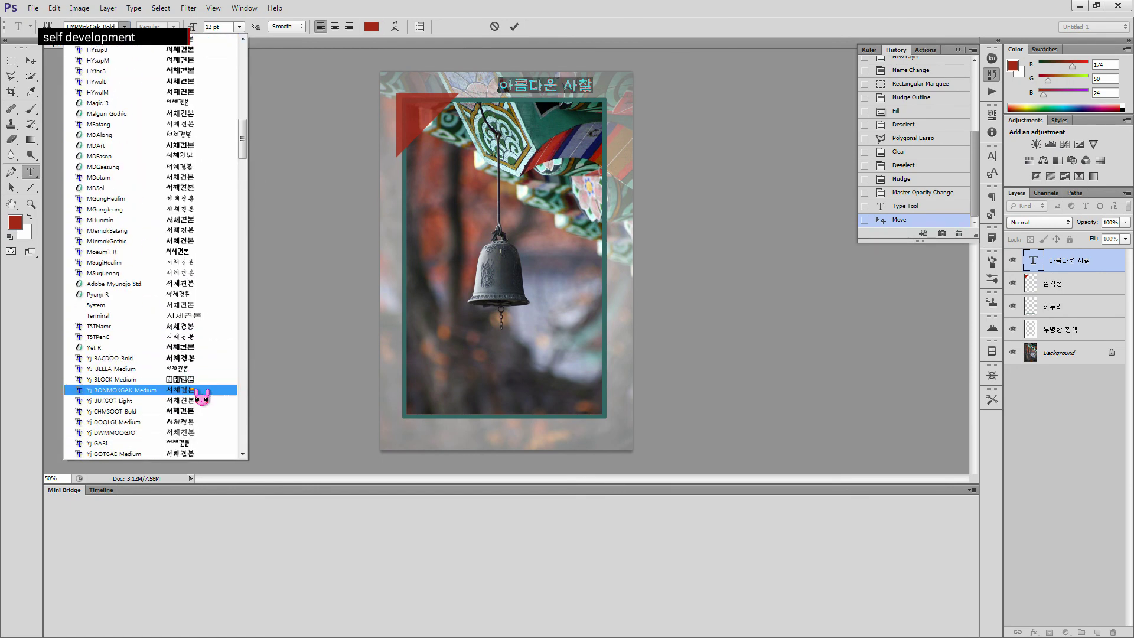
{"action": "left_click", "coordinate": [210, 422]}
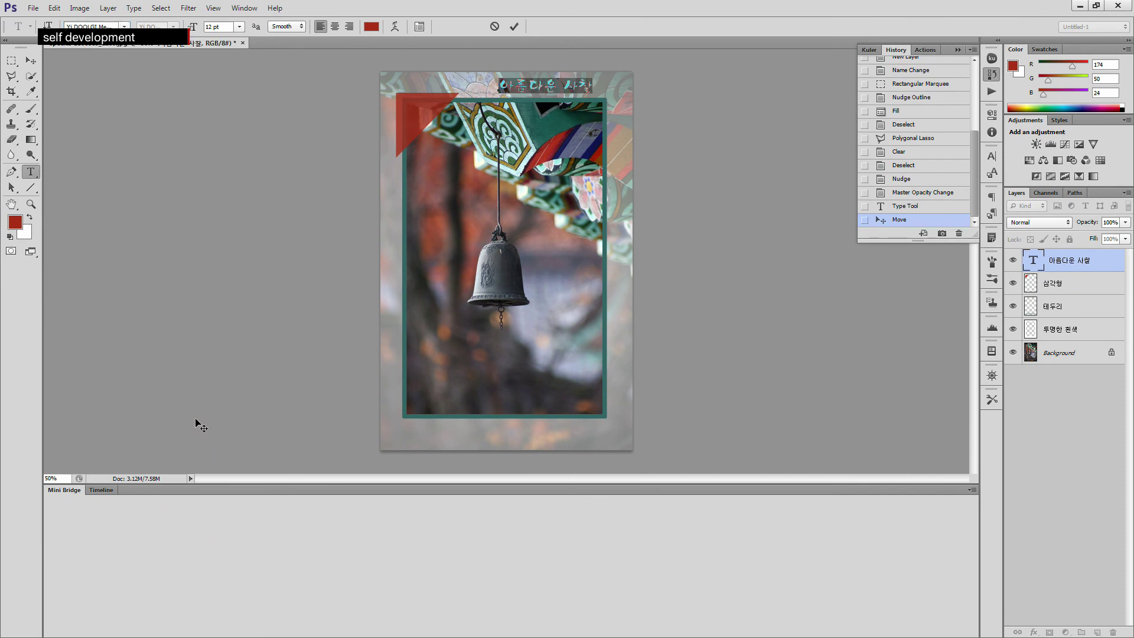
{"action": "left_click", "coordinate": [199, 409]}
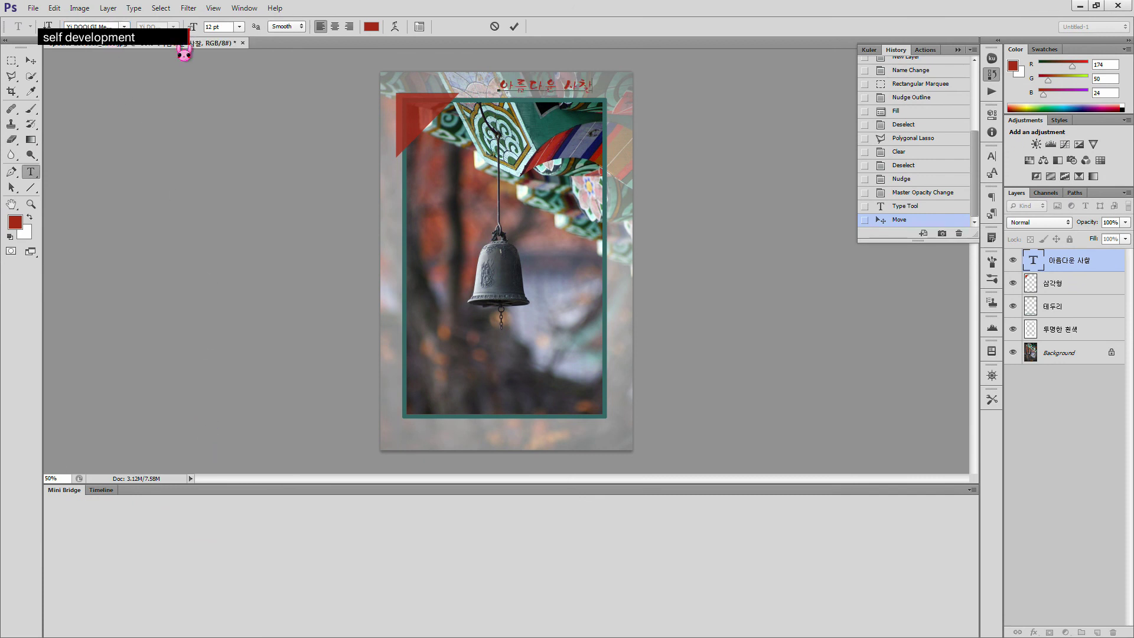
Select the whole title and try the fonts following YJ DOOLGI Medium one after another, as far as the 휴먼 fonts
{"action": "key", "text": "ctrl+a"}
{"action": "left_click", "coordinate": [124, 27]}
{"action": "left_click", "coordinate": [124, 27]}
{"action": "left_click", "coordinate": [94, 25]}
{"action": "key", "text": "Down"}
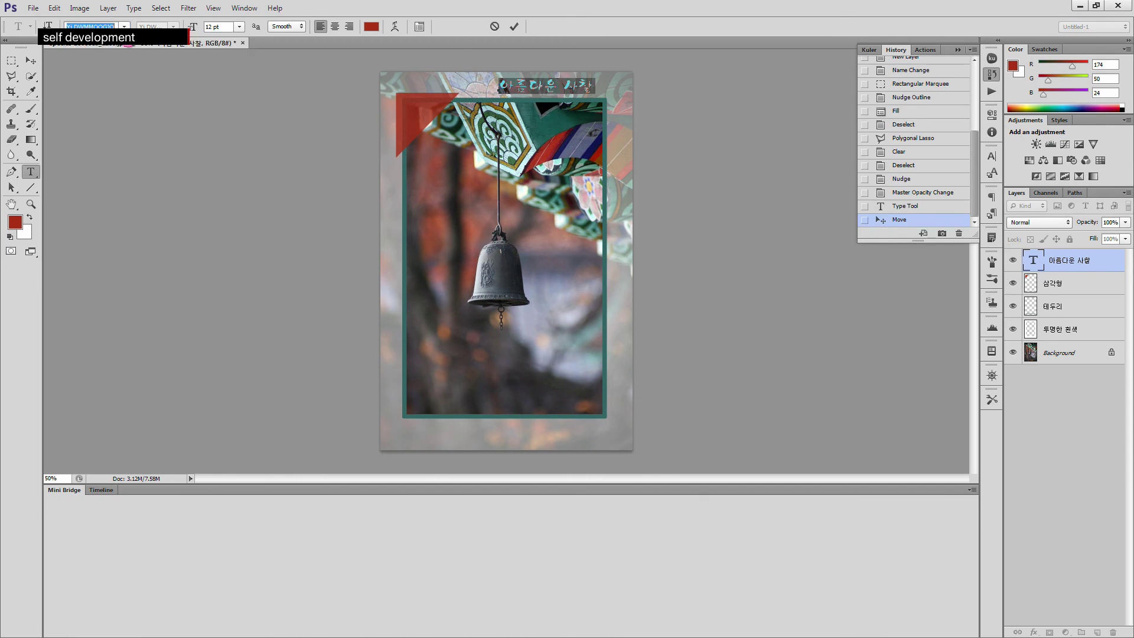
{"action": "key", "text": "Down"}
{"action": "key", "text": "Down"}
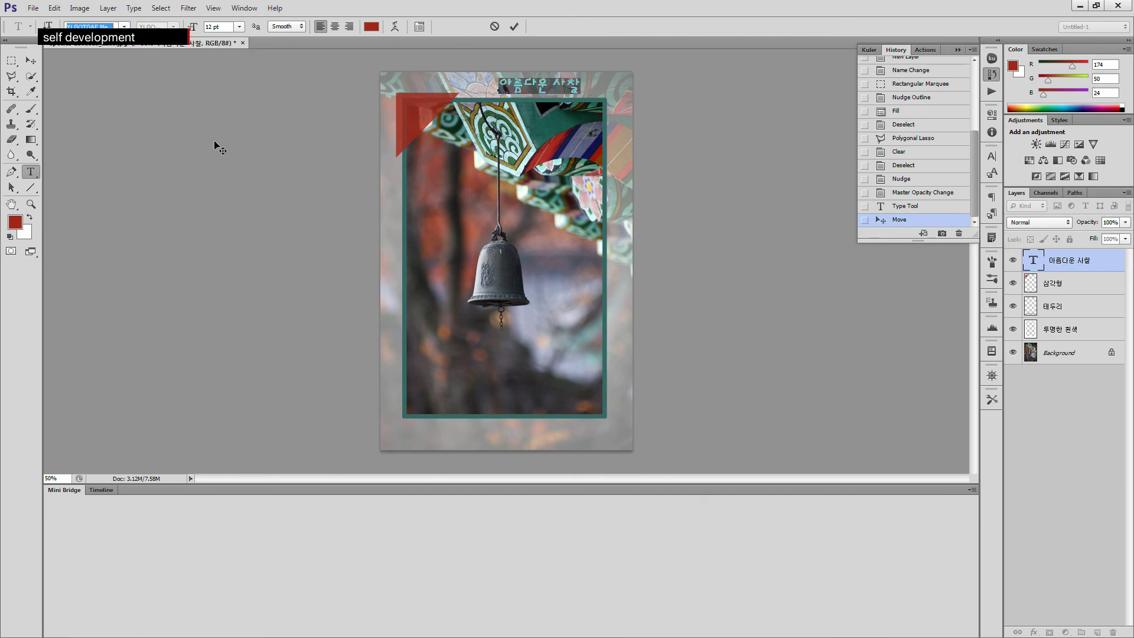
{"action": "key", "text": "Down"}
{"action": "key", "text": "Down"}
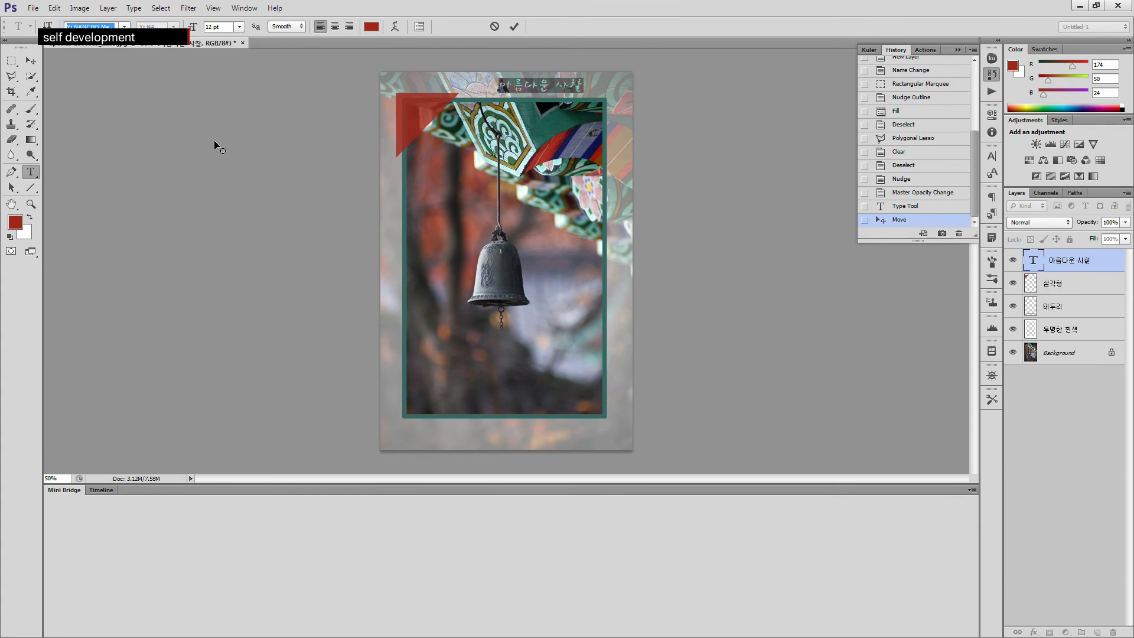
{"action": "key", "text": "Down"}
{"action": "key", "text": "Down"}
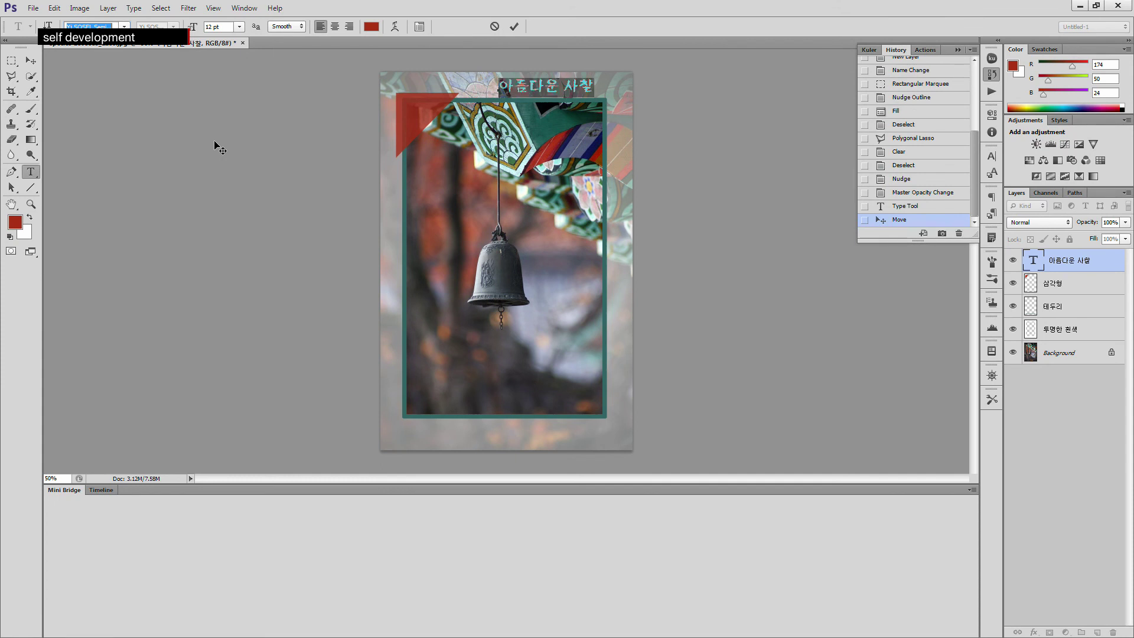
{"action": "key", "text": "Down"}
{"action": "key", "text": "Down"}
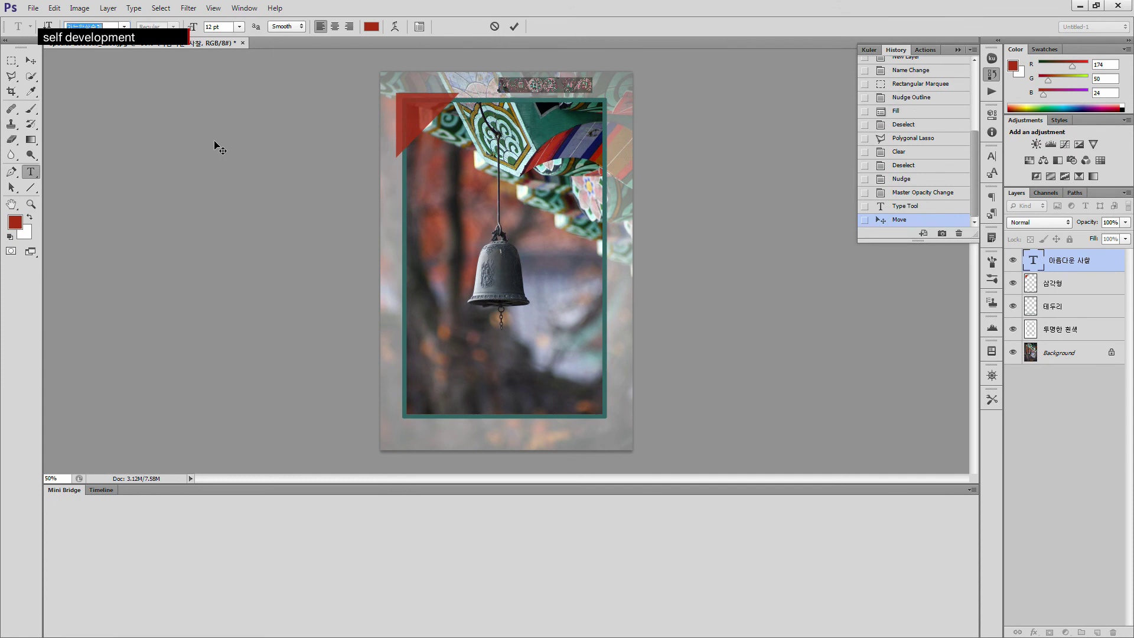
{"action": "key", "text": "Down"}
{"action": "key", "text": "Down"}
{"action": "key", "text": "Down"}
Set the title's font to BatangChe, comparing it with the neighbouring fonts near the start of the font list
{"action": "left_click", "coordinate": [124, 27]}
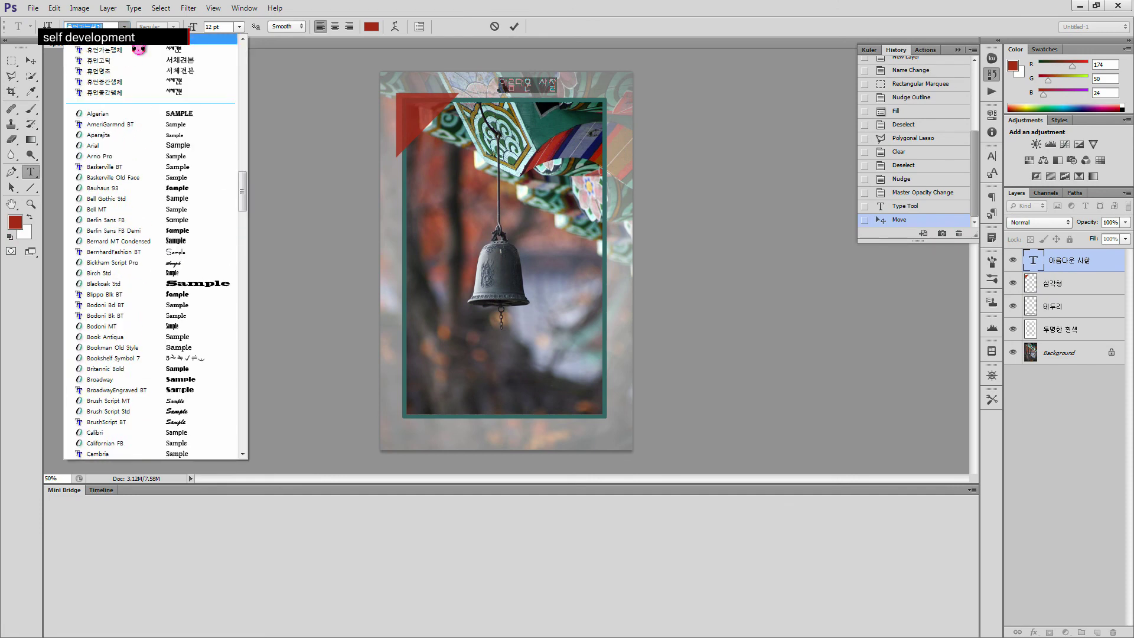
{"action": "scroll", "coordinate": [234, 254], "scroll_direction": "down", "scroll_amount": 5}
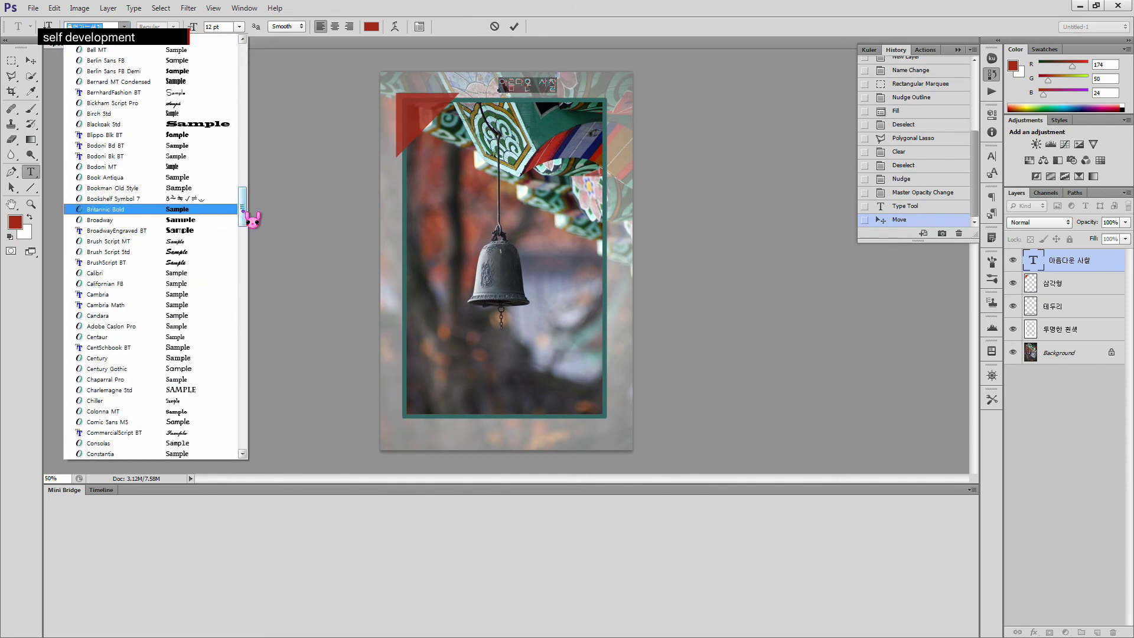
{"action": "left_click_drag", "start_coordinate": [247, 217], "coordinate": [223, 94]}
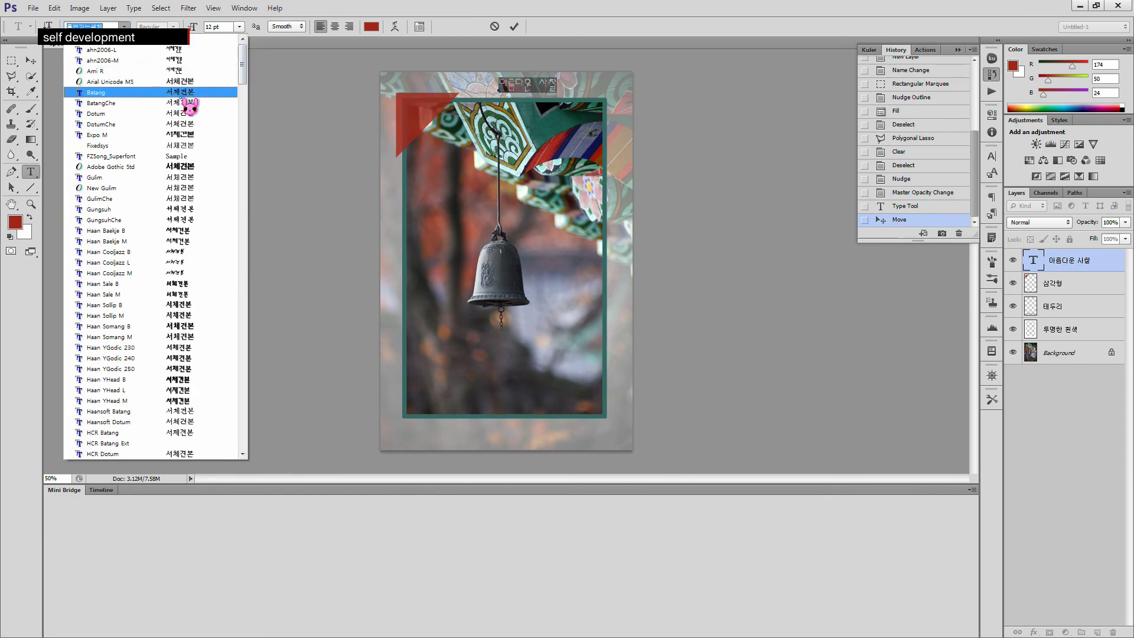
{"action": "left_click", "coordinate": [189, 103]}
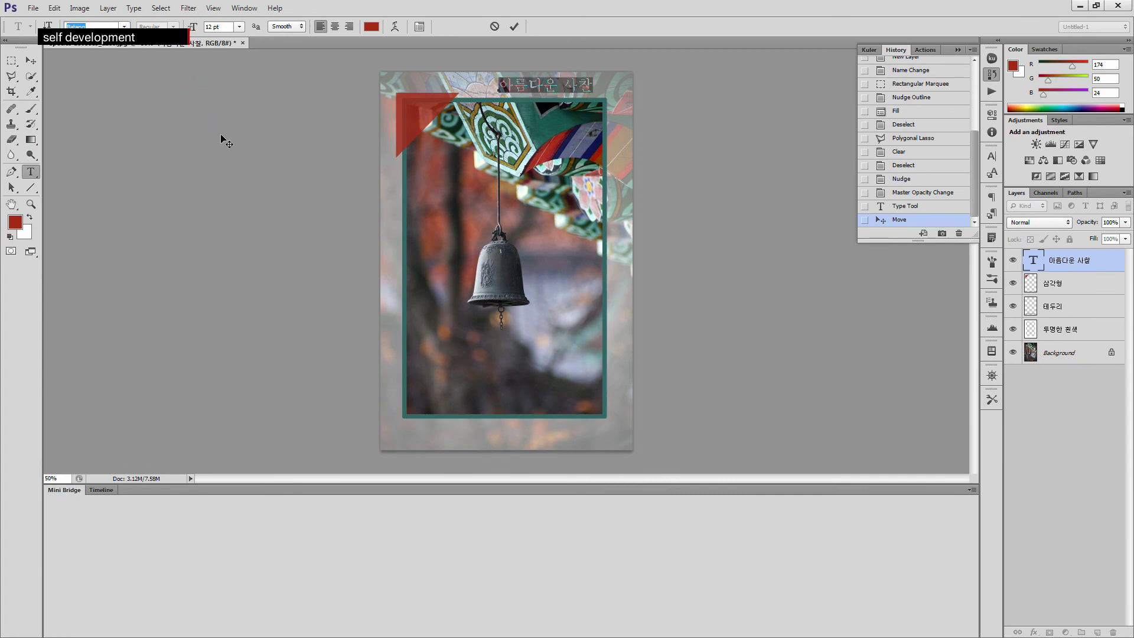
{"action": "key", "text": "Up"}
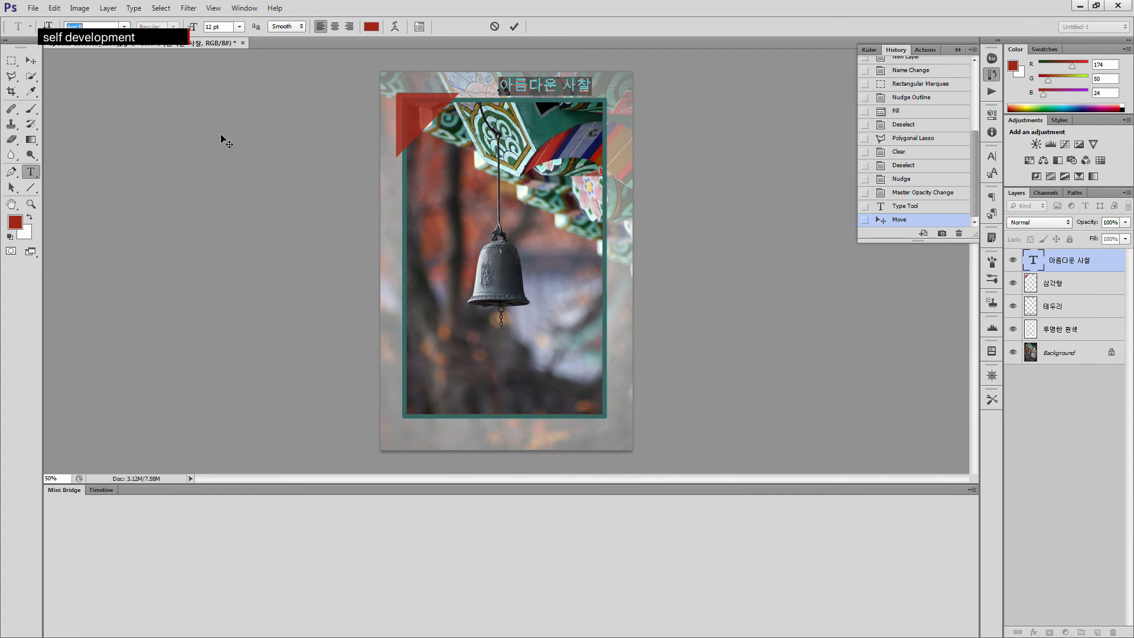
{"action": "key", "text": "Down"}
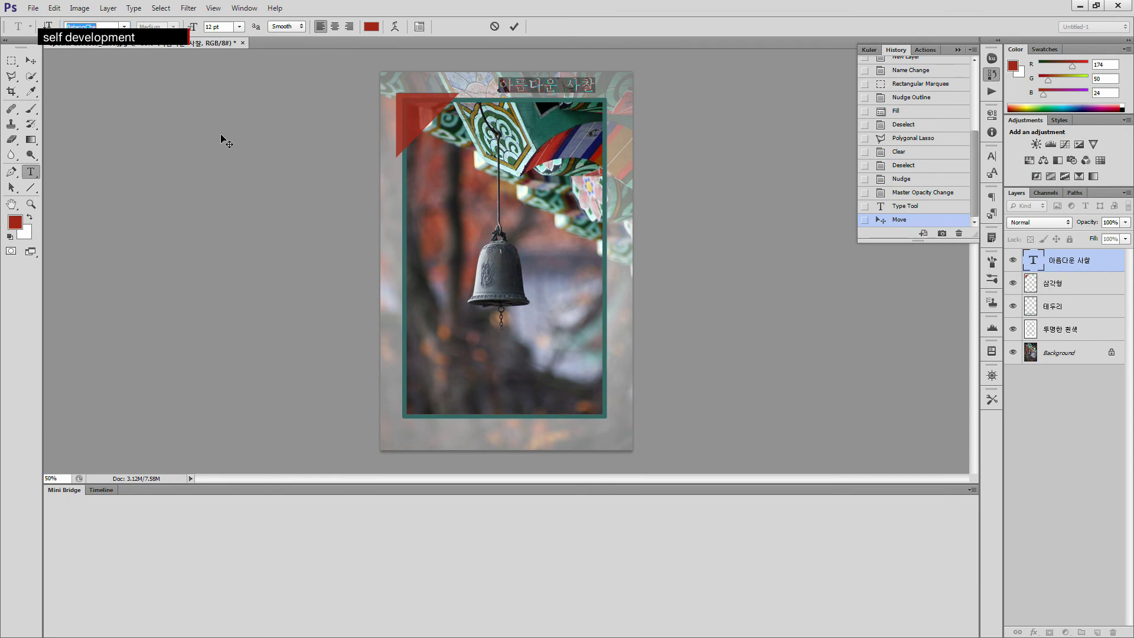
Try the fonts that follow BatangChe in the font list on the title, one after another
{"action": "key", "text": "Down"}
{"action": "key", "text": "Down"}
{"action": "key", "text": "Down"}
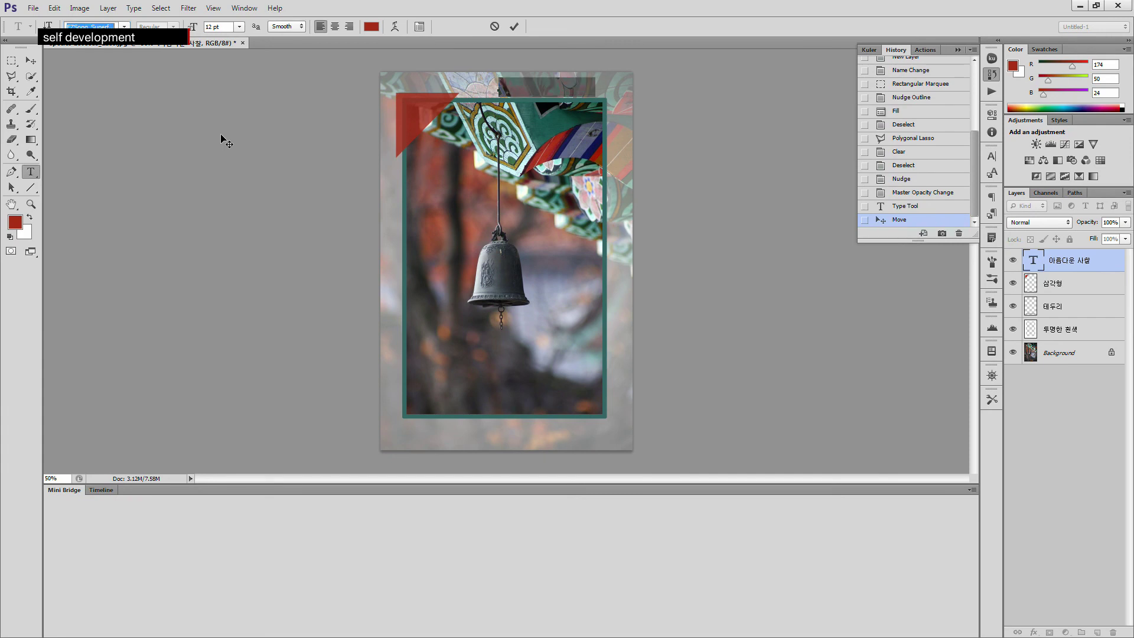
{"action": "key", "text": "Down"}
{"action": "key", "text": "Down"}
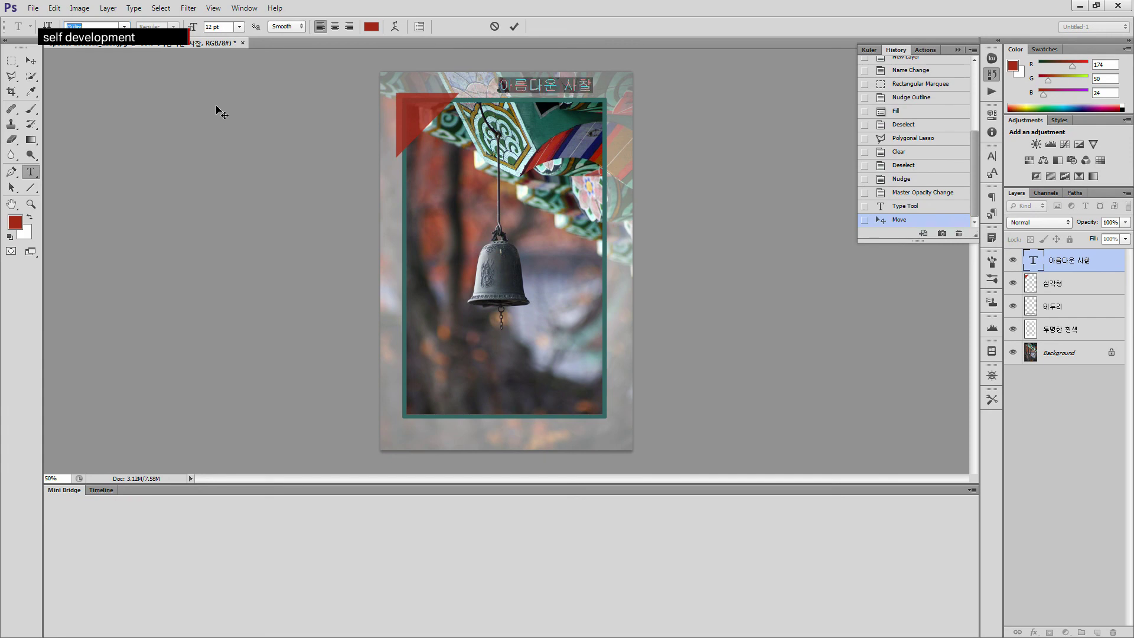
Browse the font list past the Korean fonts and try Berlin Sans FB Demi on the title
{"action": "left_click", "coordinate": [124, 28]}
{"action": "scroll", "coordinate": [221, 242], "scroll_direction": "down", "scroll_amount": 2}
{"action": "scroll", "coordinate": [221, 242], "scroll_direction": "down", "scroll_amount": 6}
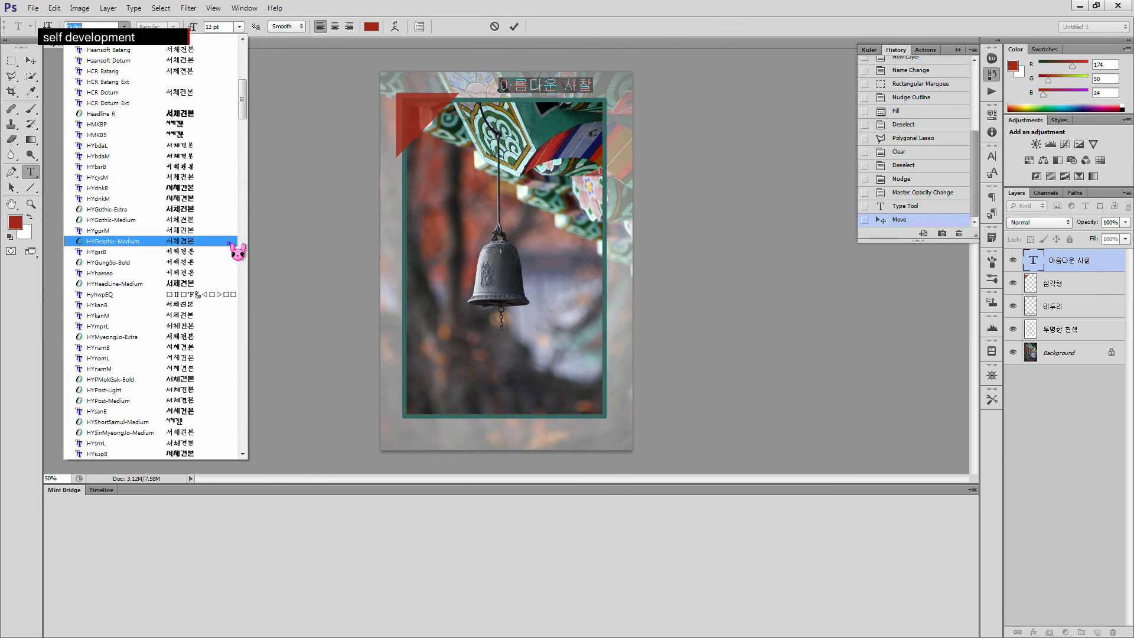
{"action": "scroll", "coordinate": [212, 348], "scroll_direction": "down", "scroll_amount": 5}
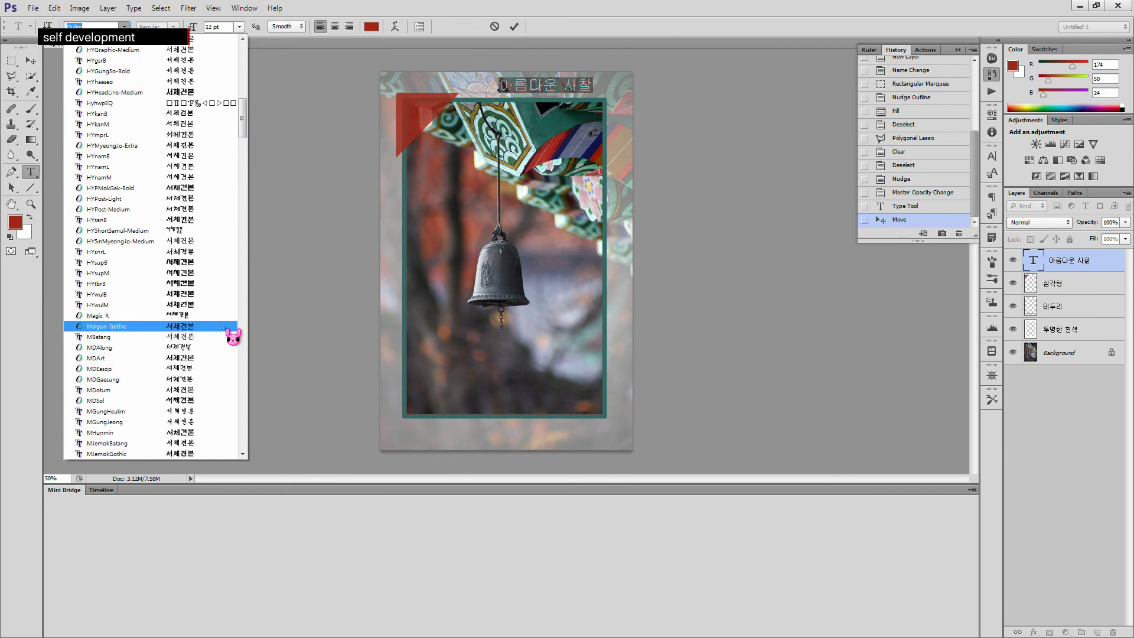
{"action": "left_click_drag", "start_coordinate": [256, 131], "coordinate": [269, 219]}
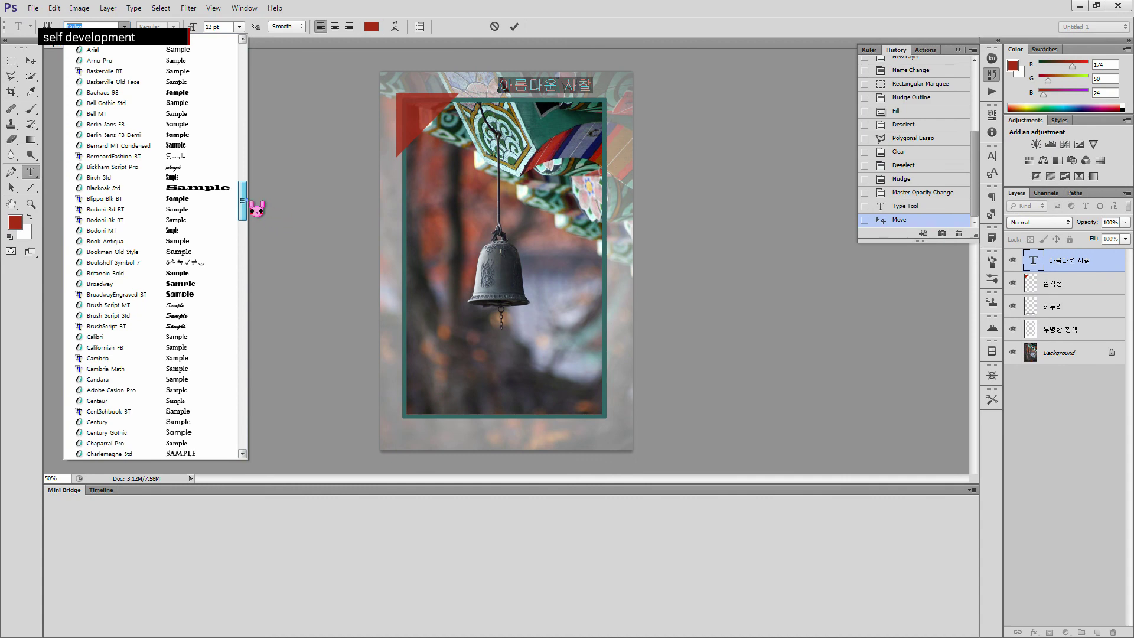
{"action": "left_click", "coordinate": [185, 136]}
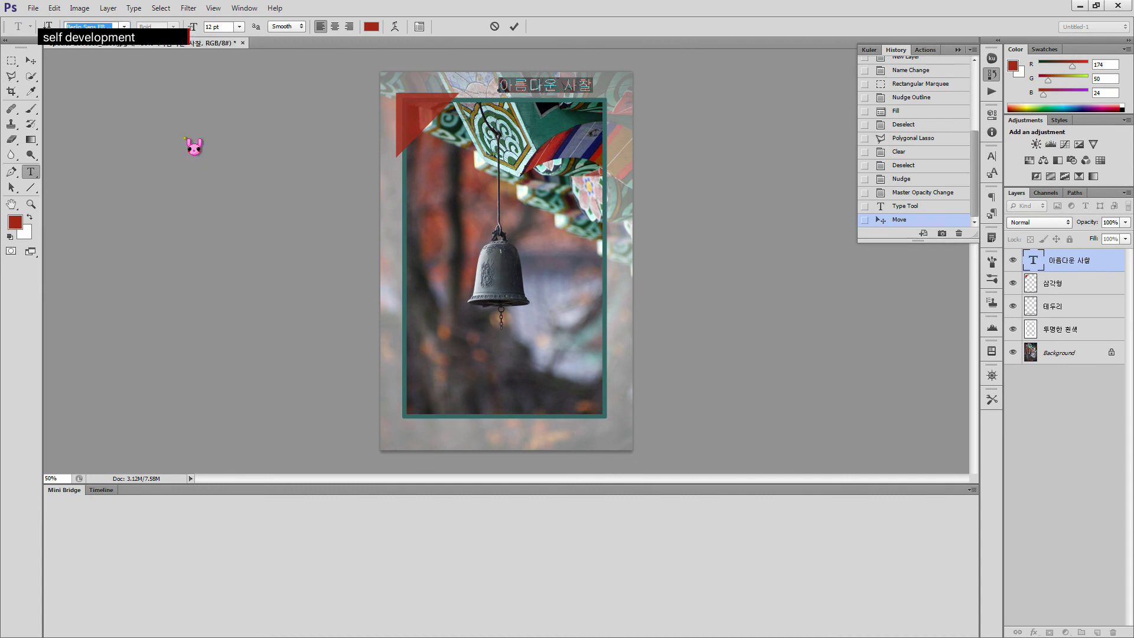
{"action": "key", "text": "BackSpace"}
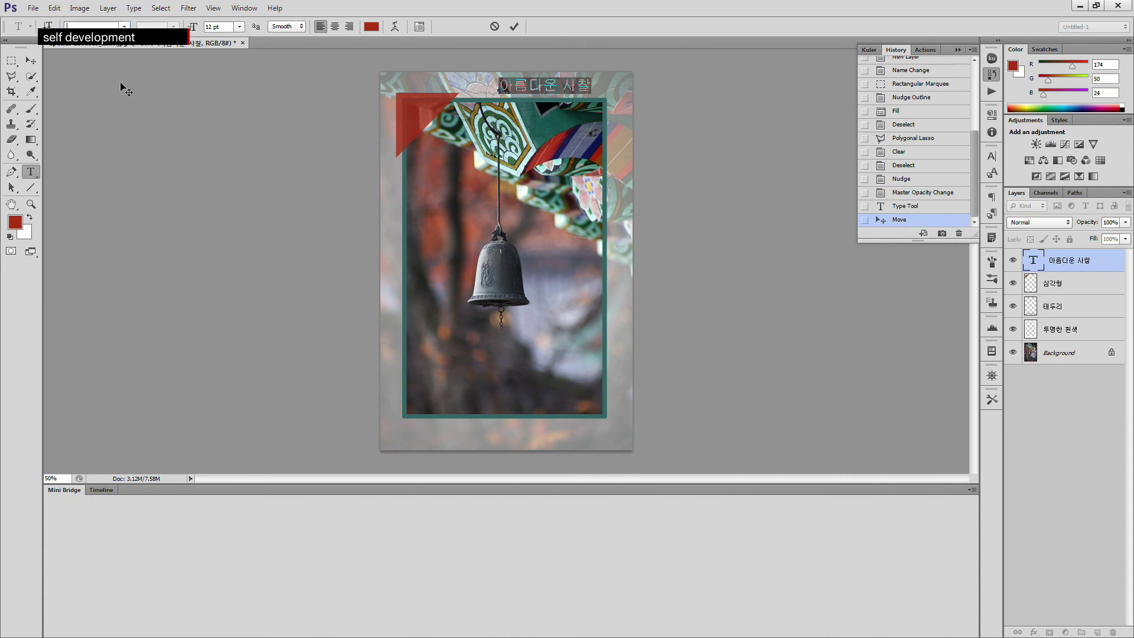
Set the title's font to HYMyeongJo-Extra and view it without the text highlight
{"action": "left_click", "coordinate": [125, 27]}
{"action": "left_click", "coordinate": [202, 138]}
{"action": "left_click", "coordinate": [125, 27]}
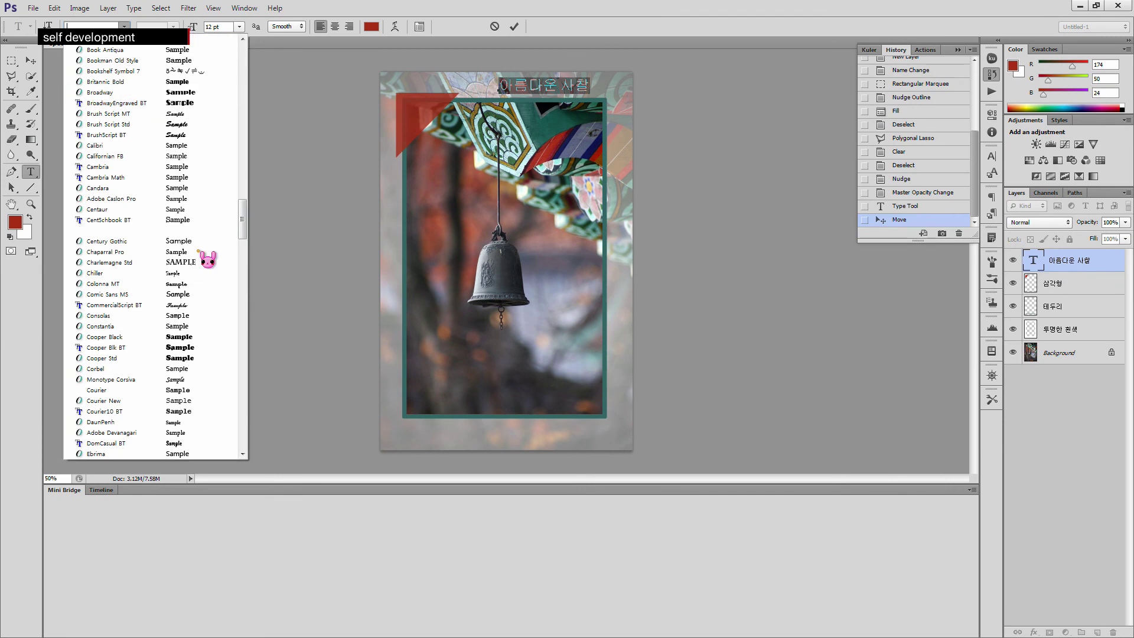
{"action": "left_click_drag", "start_coordinate": [243, 221], "coordinate": [256, 119]}
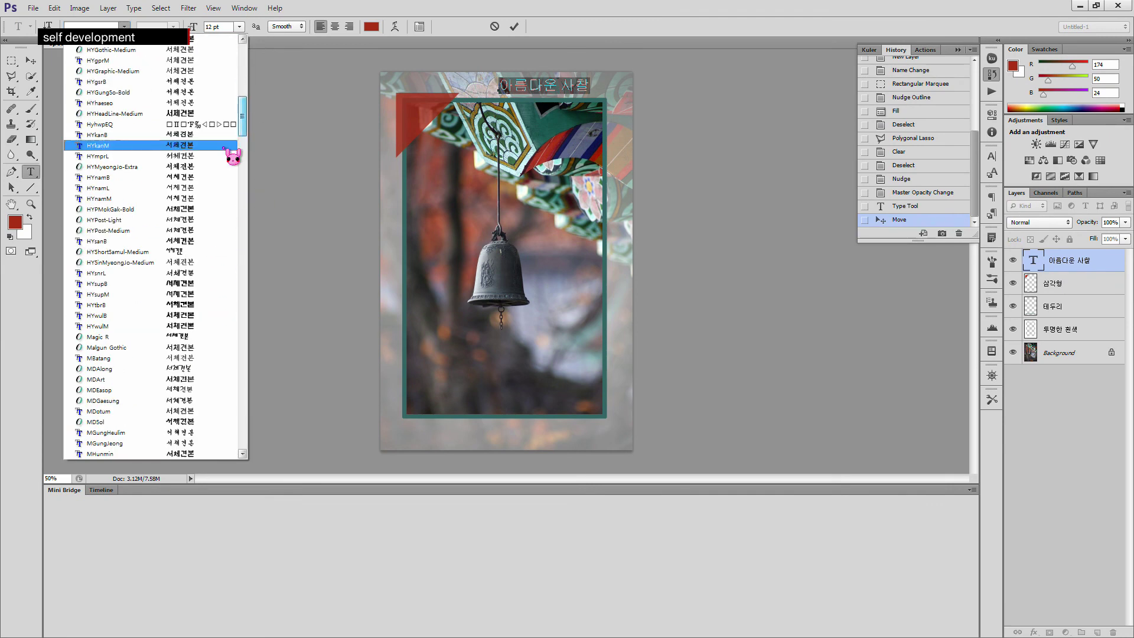
{"action": "left_click", "coordinate": [204, 168]}
{"action": "left_click", "coordinate": [590, 90]}
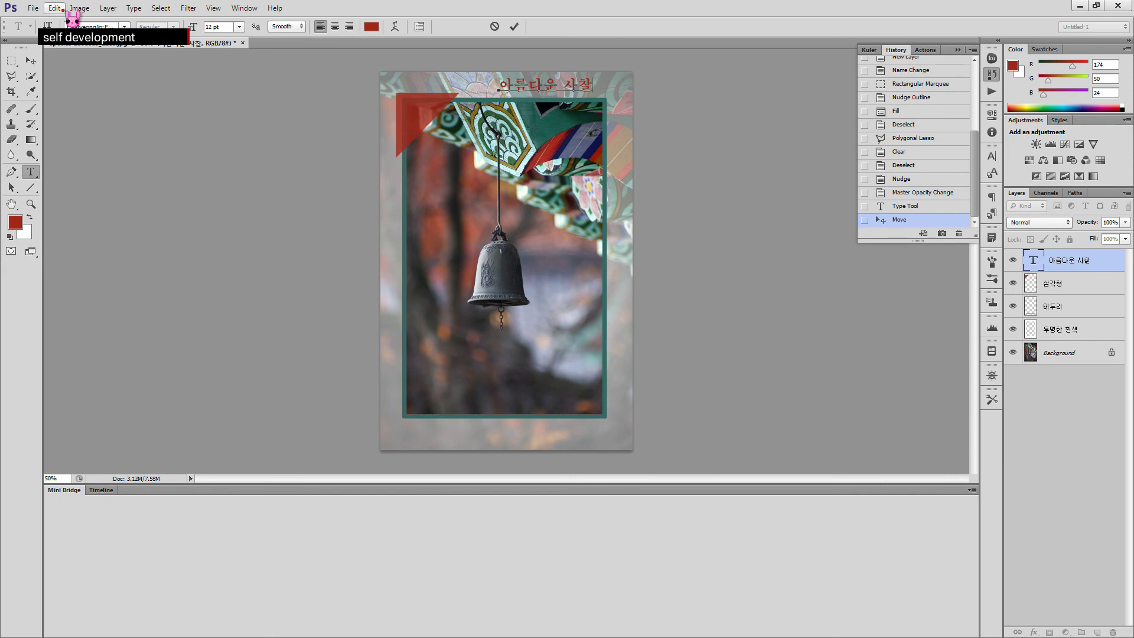
Recolour the whole title black (000000) and move it a little to the right along the photo's upper border
{"action": "triple_click", "coordinate": [516, 83]}
{"action": "left_click", "coordinate": [372, 26]}
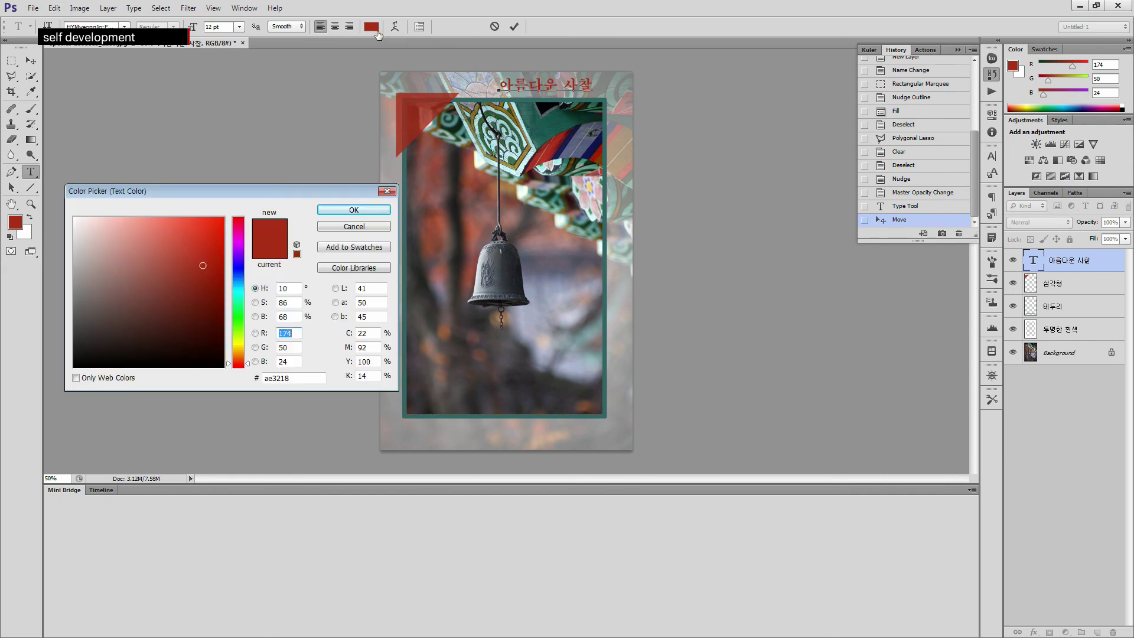
{"action": "mouse_move", "coordinate": [121, 326]}
{"action": "left_mouse_down"}
{"action": "mouse_move", "coordinate": [94, 371]}
{"action": "mouse_move", "coordinate": [9, 408]}
{"action": "left_mouse_up"}
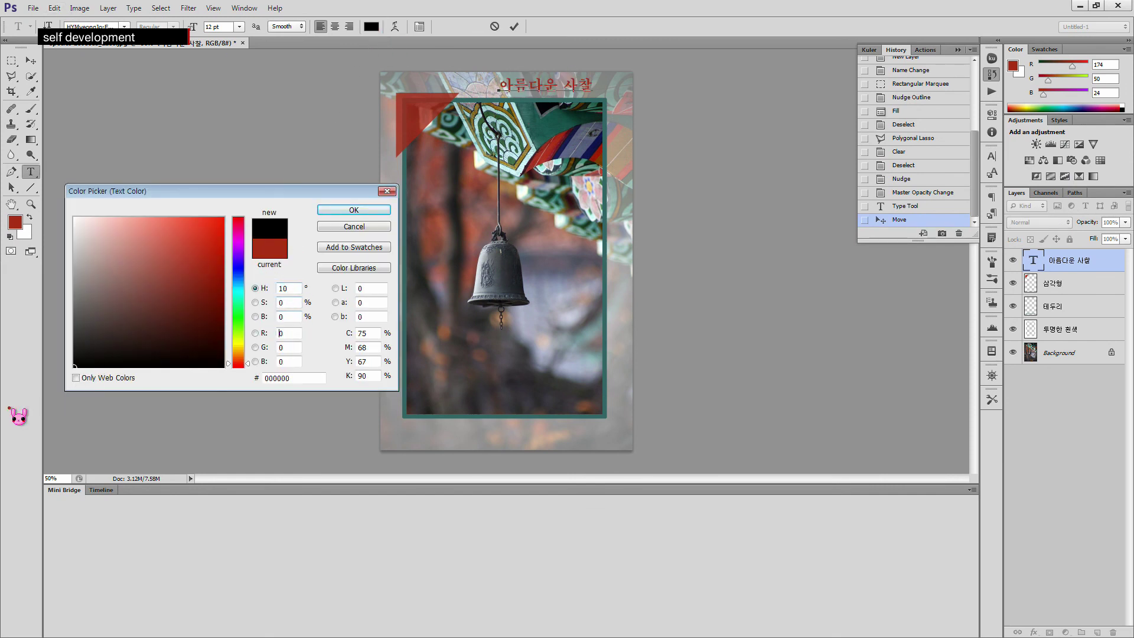
{"action": "left_click", "coordinate": [350, 212]}
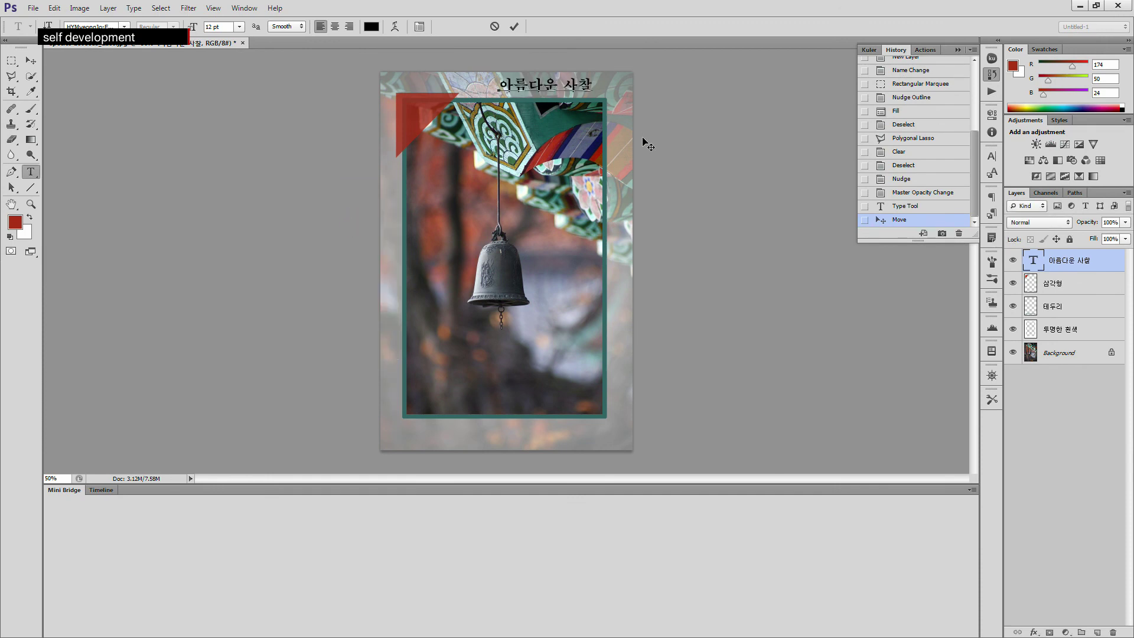
{"action": "left_click", "coordinate": [31, 61]}
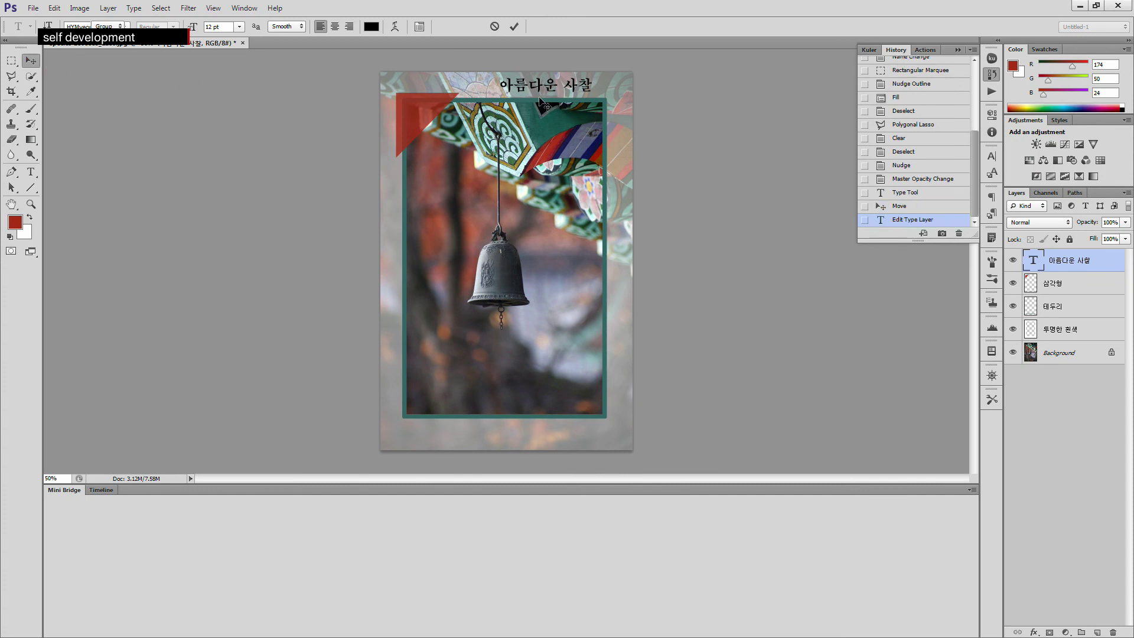
{"action": "left_click_drag", "start_coordinate": [555, 86], "coordinate": [575, 89]}
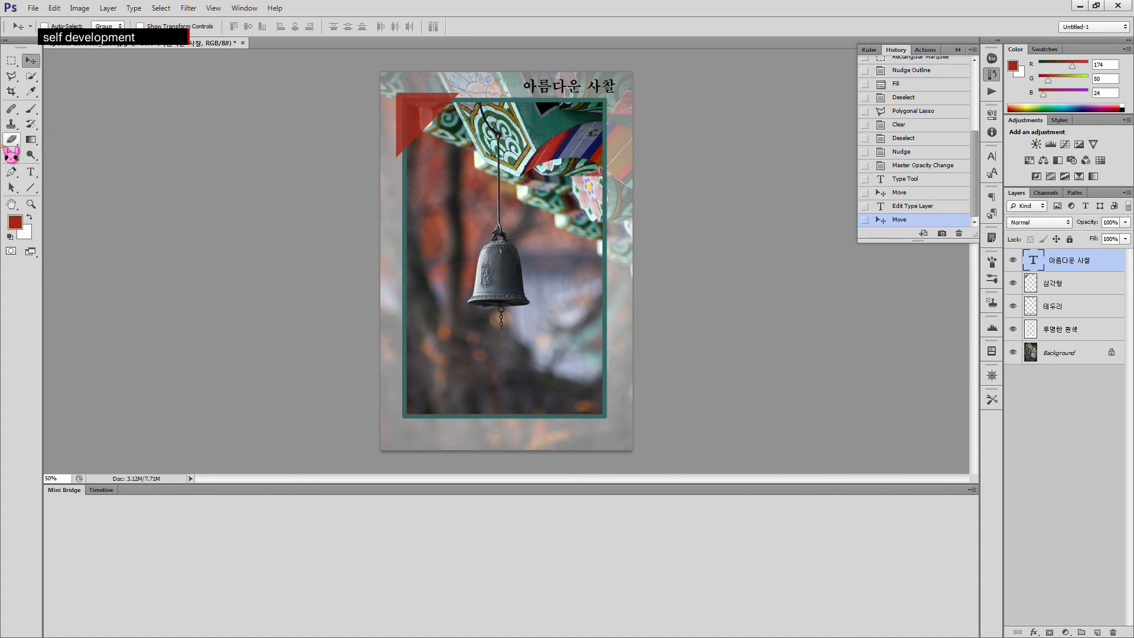
Colour only the word 아름다운 in the title bright blue (001eff)
{"action": "left_click", "coordinate": [30, 172]}
{"action": "left_click", "coordinate": [577, 87]}
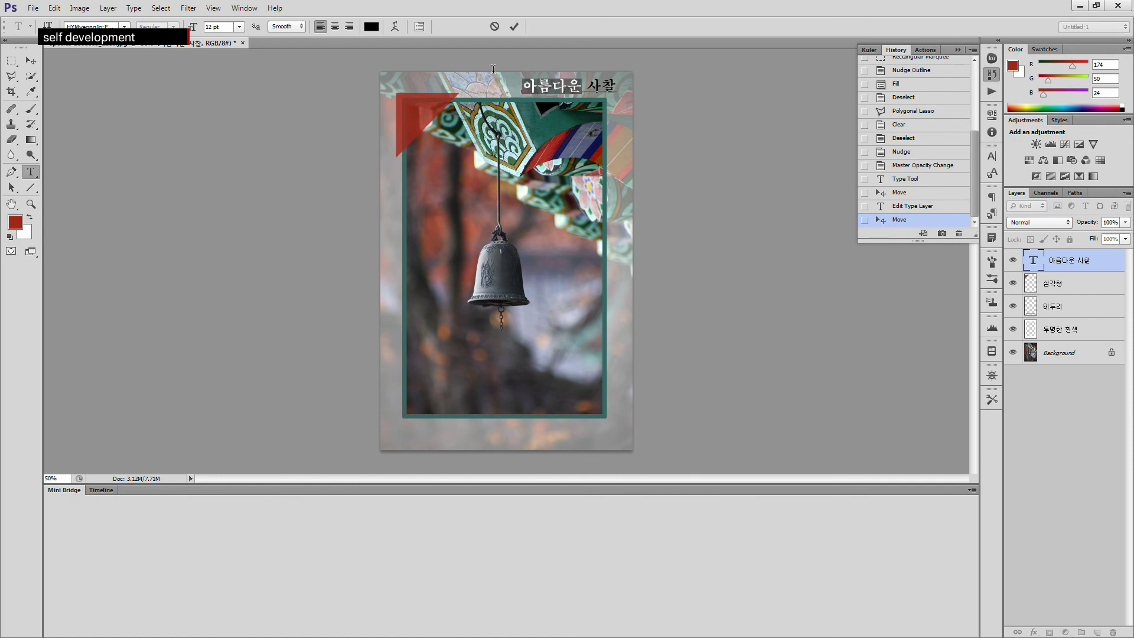
{"action": "left_click", "coordinate": [371, 26]}
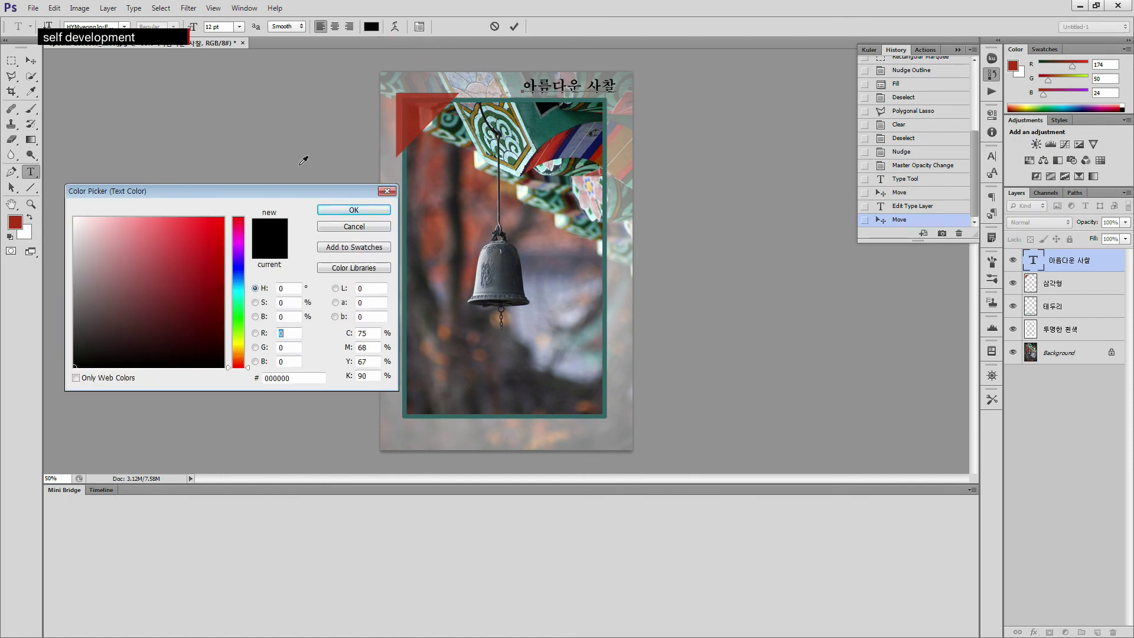
{"action": "left_click", "coordinate": [240, 270]}
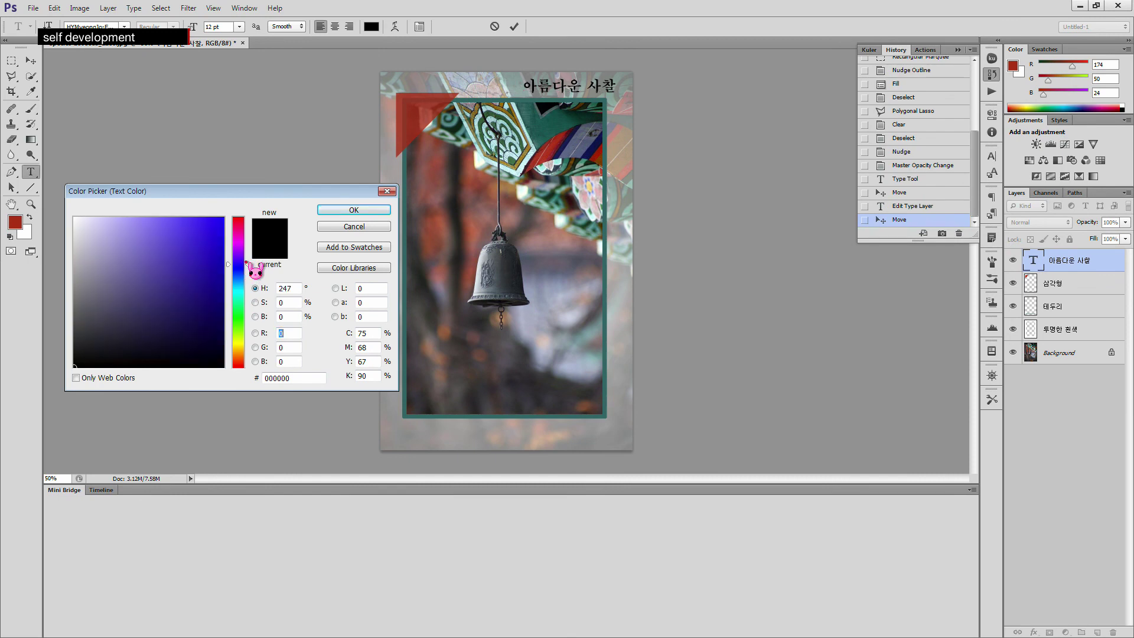
{"action": "left_click", "coordinate": [223, 218]}
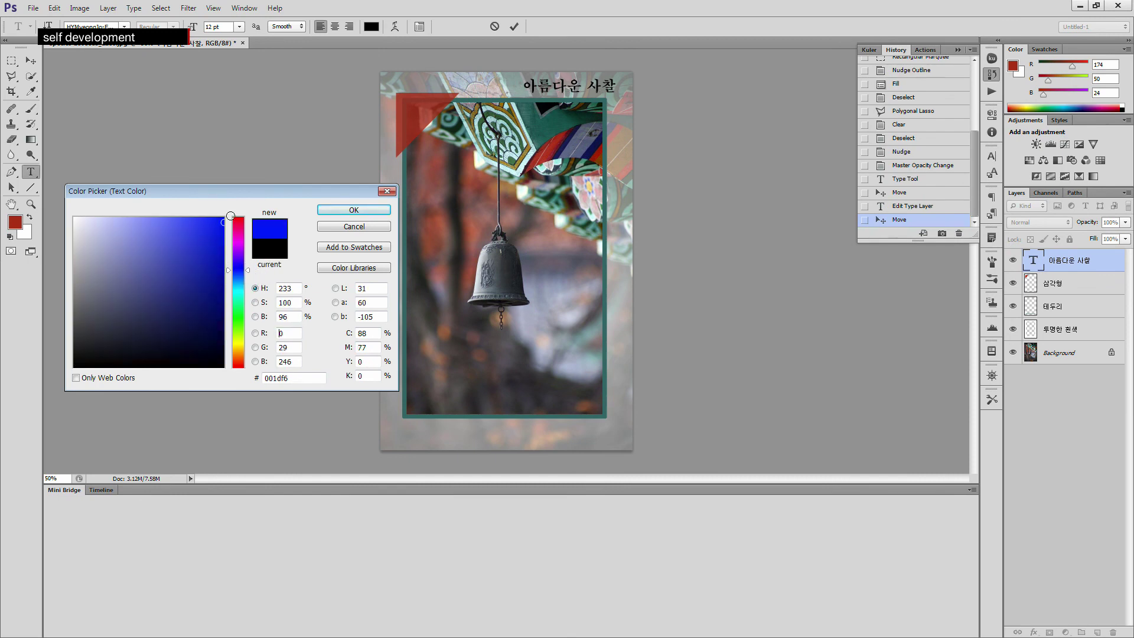
{"action": "left_click", "coordinate": [353, 211]}
Select the word 사찰 and try yellow (ffd800) and magenta (ff00f6) as its text colour
{"action": "left_click_drag", "start_coordinate": [587, 86], "coordinate": [617, 87]}
{"action": "left_click", "coordinate": [372, 28]}
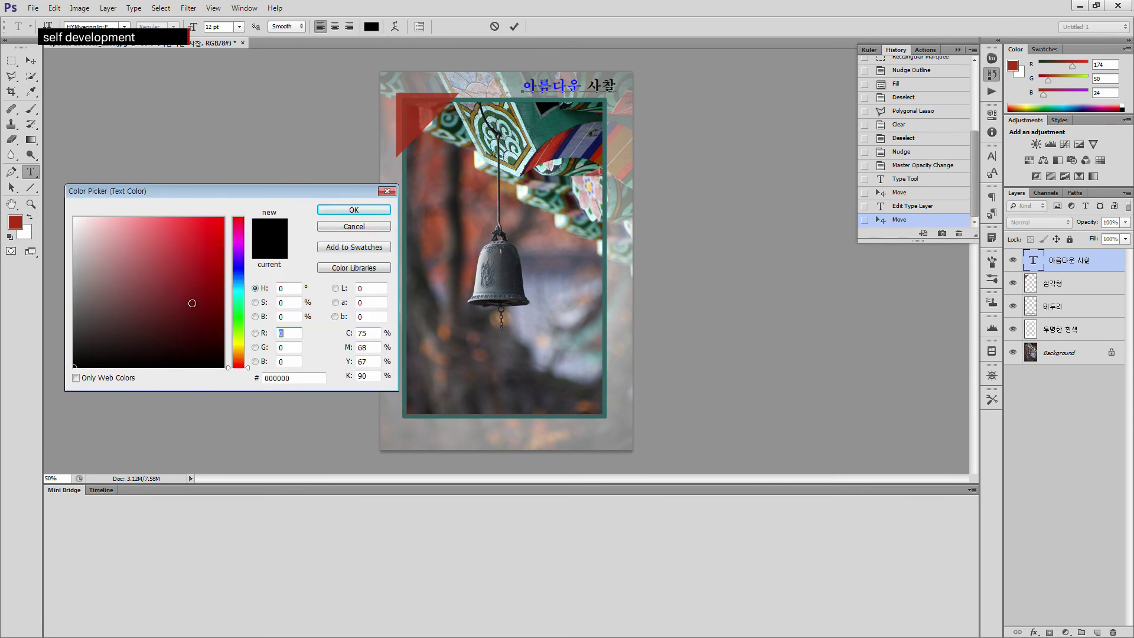
{"action": "left_click_drag", "start_coordinate": [238, 318], "coordinate": [245, 370]}
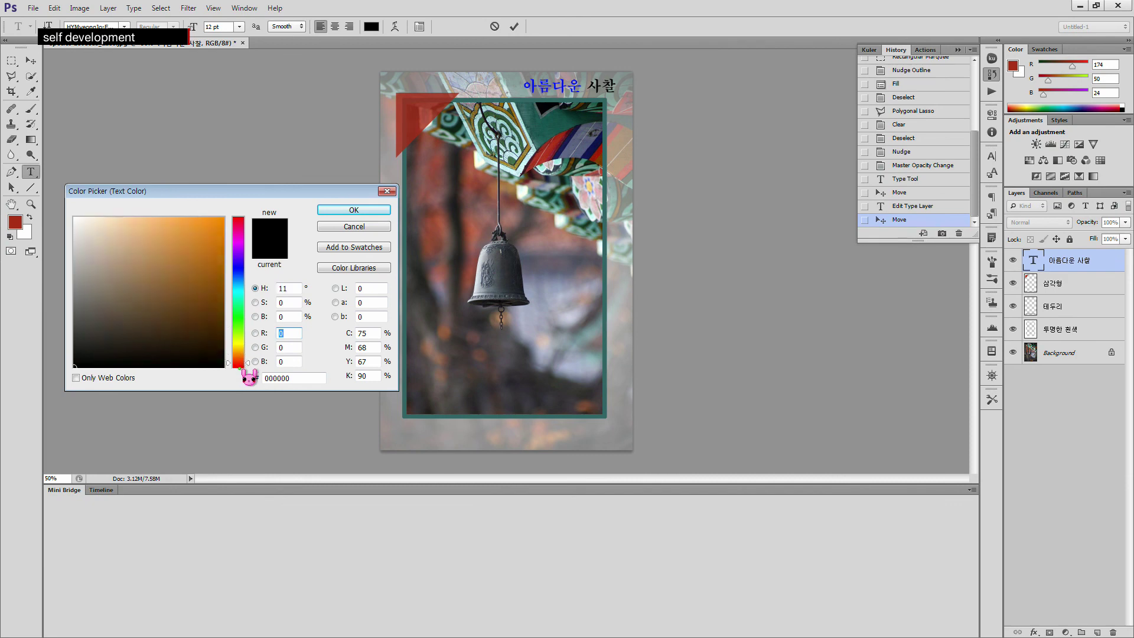
{"action": "type", "text": "255"}
{"action": "left_click_drag", "start_coordinate": [238, 274], "coordinate": [239, 347]}
{"action": "left_click", "coordinate": [241, 236]}
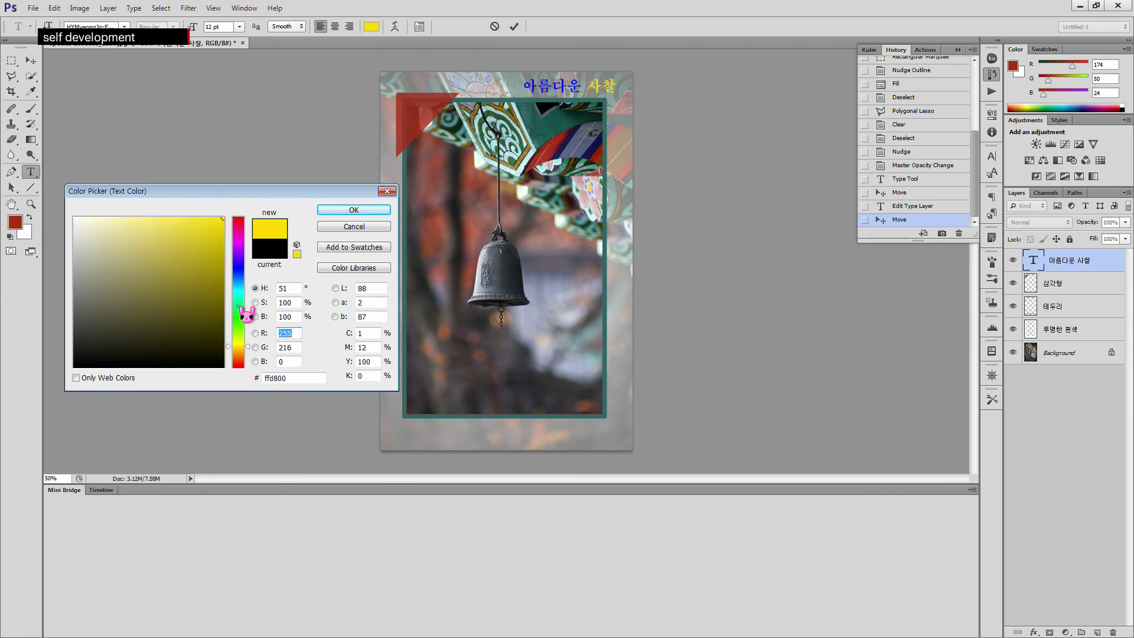
{"action": "left_click", "coordinate": [239, 241]}
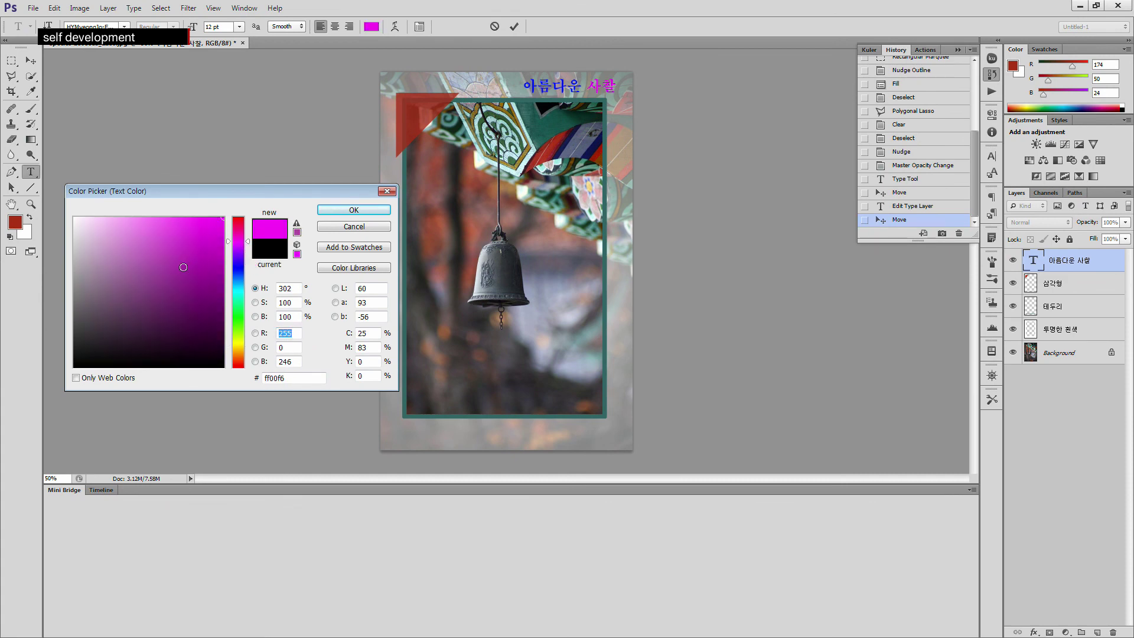
{"action": "left_click_drag", "start_coordinate": [183, 267], "coordinate": [65, 384]}
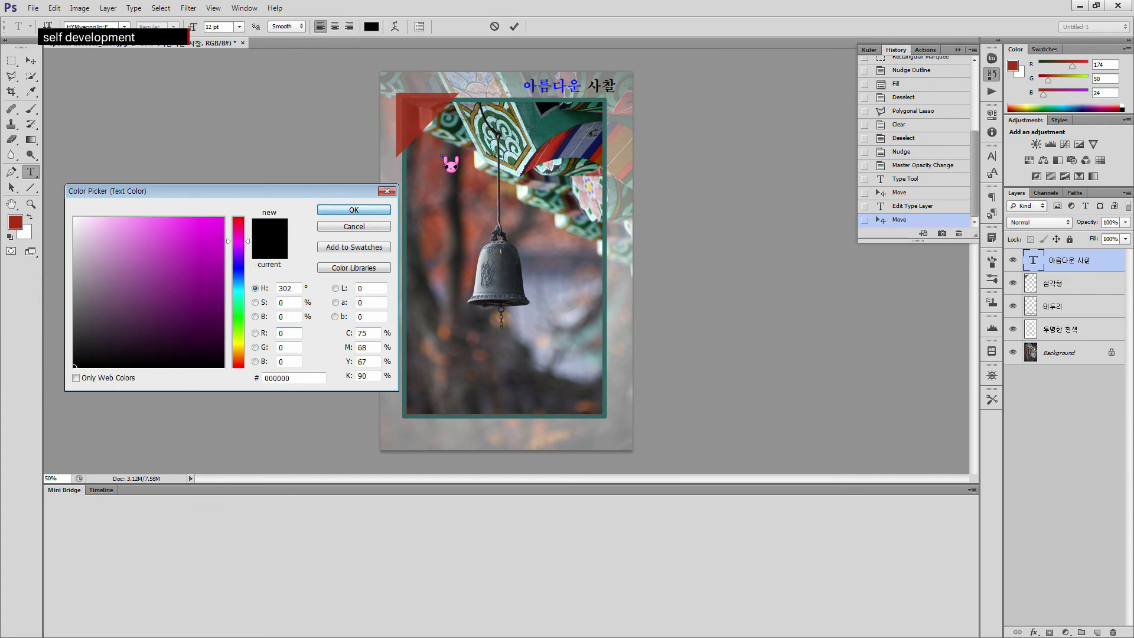
{"action": "left_click", "coordinate": [387, 192]}
Select the entire title, set its text colour to black and clear the text highlight
{"action": "left_click", "coordinate": [583, 86]}
{"action": "key", "text": "ctrl+a"}
{"action": "left_click", "coordinate": [372, 27]}
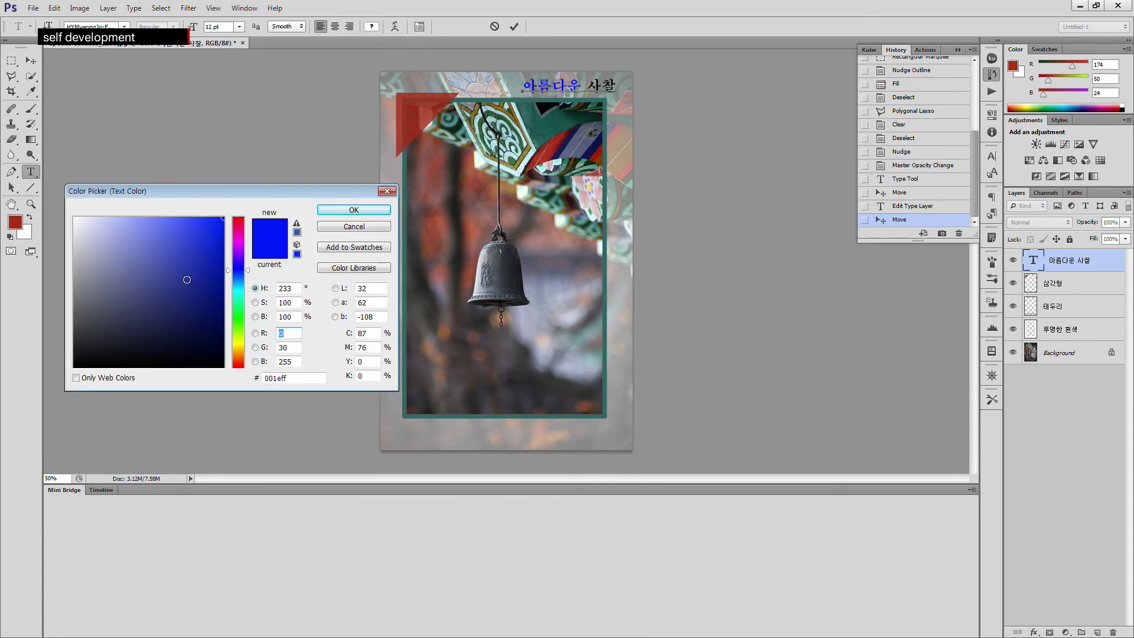
{"action": "left_click_drag", "start_coordinate": [186, 278], "coordinate": [70, 371]}
{"action": "left_click", "coordinate": [353, 211]}
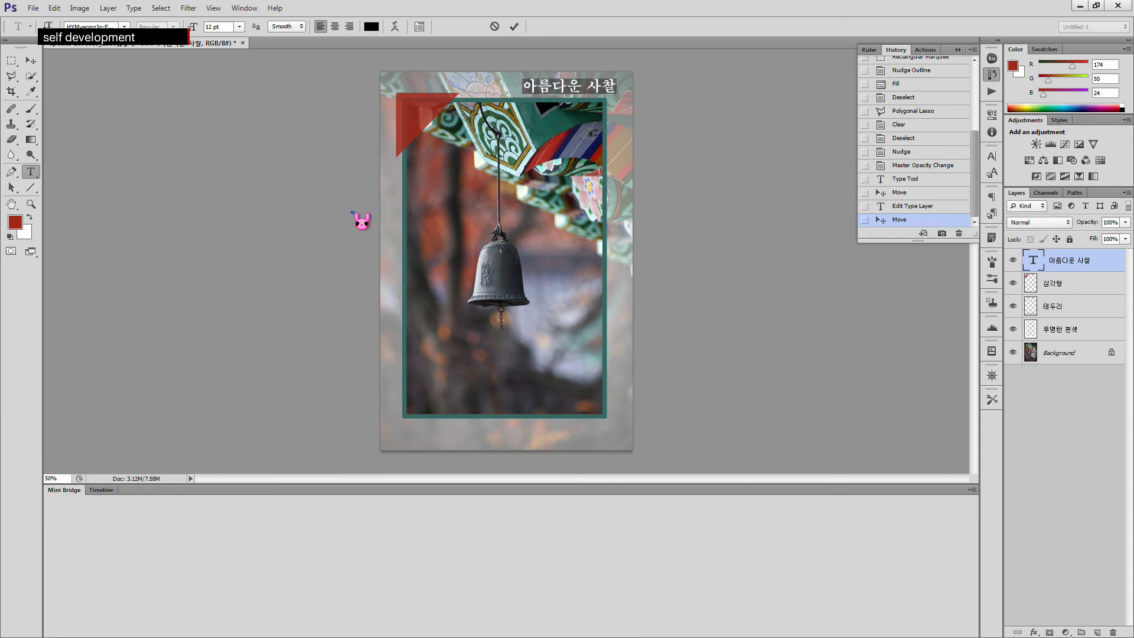
{"action": "left_click", "coordinate": [558, 86]}
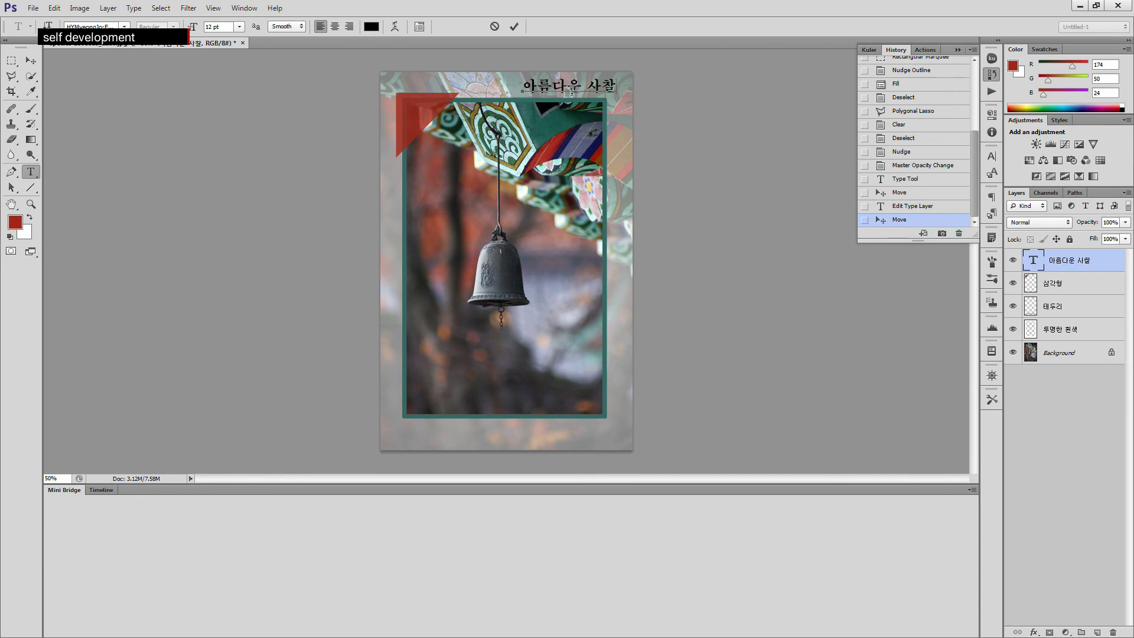
Nudge the title slightly further right and up within the photo's upper border
{"action": "left_click", "coordinate": [30, 61]}
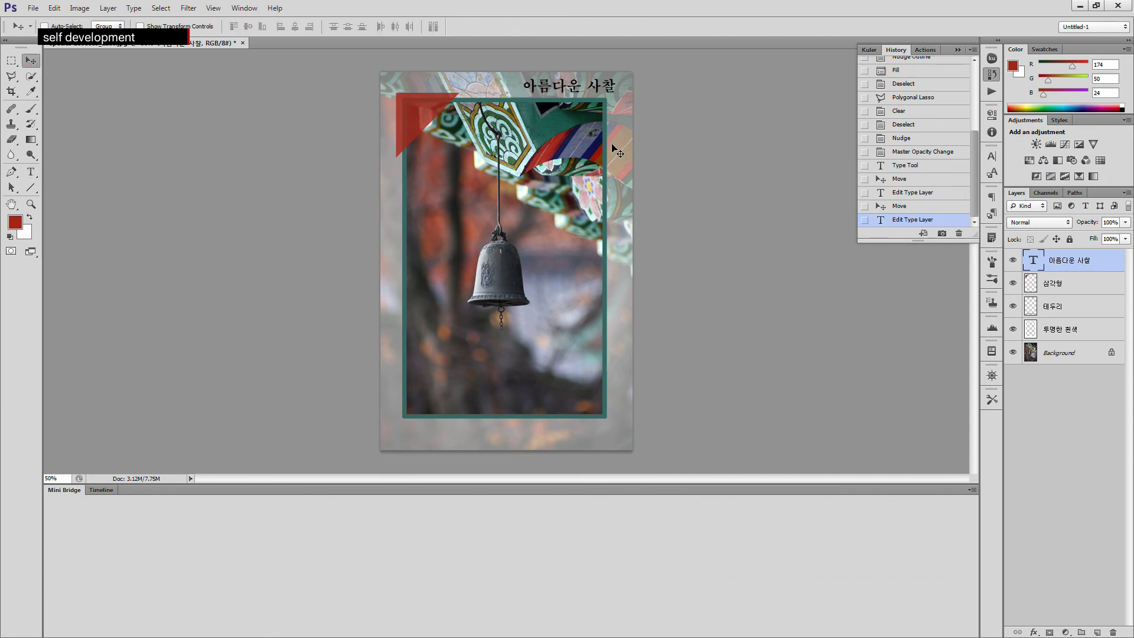
{"action": "key", "text": "Right"}
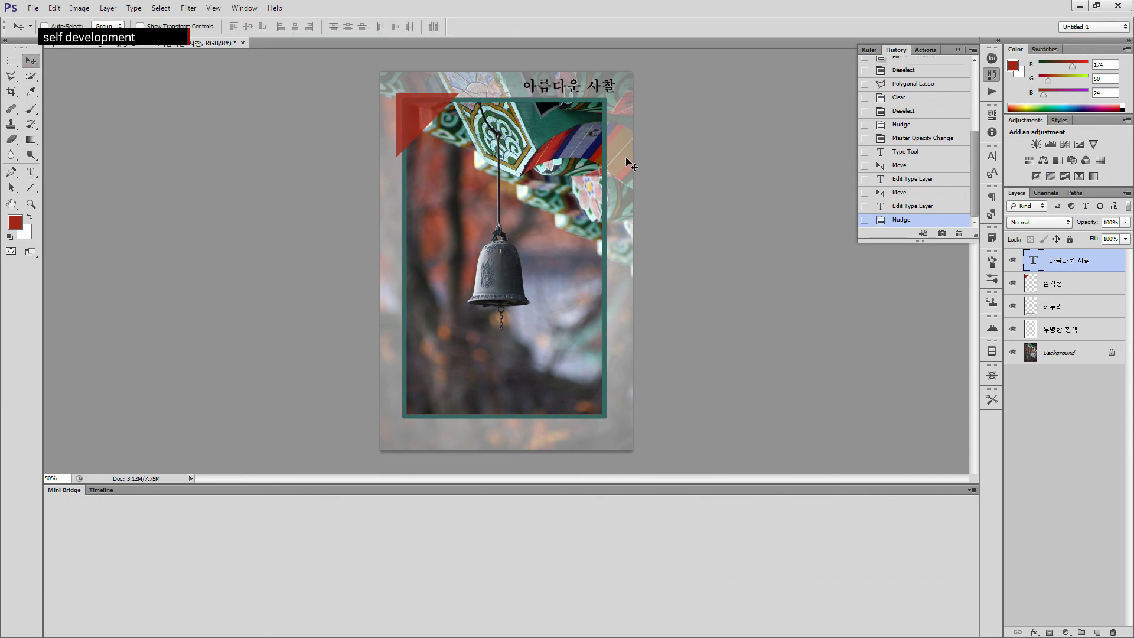
{"action": "key", "text": "Right"}
{"action": "key", "text": "Right"}
{"action": "key", "text": "Right"}
{"action": "key", "text": "Right"}
{"action": "key", "text": "Right"}
{"action": "key", "text": "Right"}
{"action": "key", "text": "Right"}
{"action": "key", "text": "Right"}
{"action": "key", "text": "Right"}
{"action": "key", "text": "Right"}
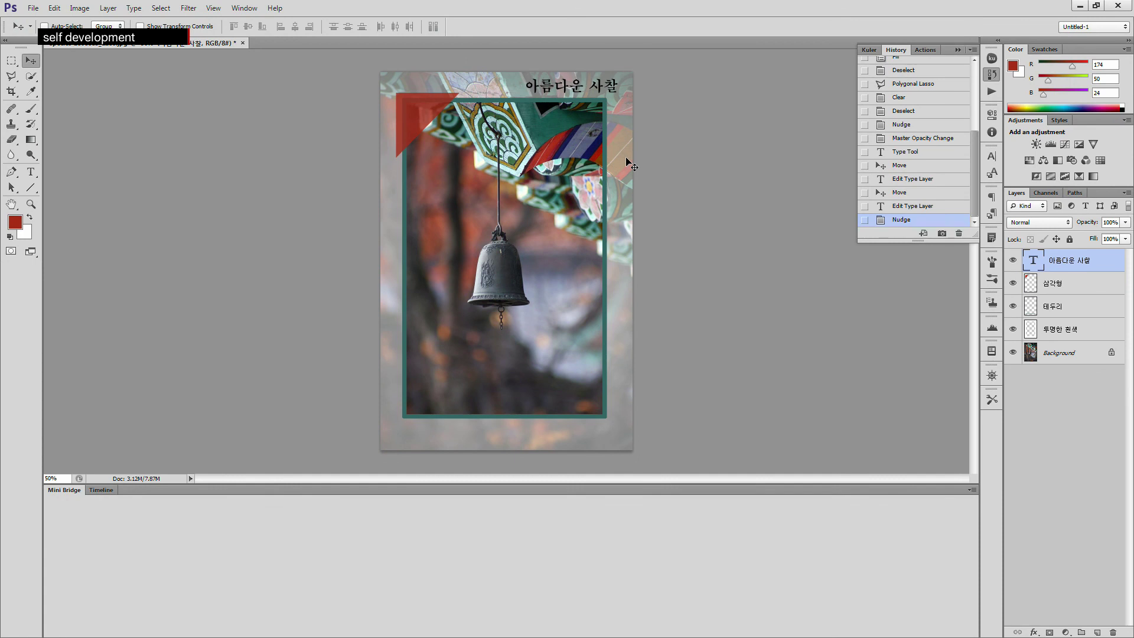
{"action": "key", "text": "Up"}
{"action": "key", "text": "Up"}
{"action": "key", "text": "Up"}
{"action": "key", "text": "Up"}
{"action": "key", "text": "Right"}
{"action": "key", "text": "Right"}
{"action": "key", "text": "Right"}
{"action": "key", "text": "Right"}
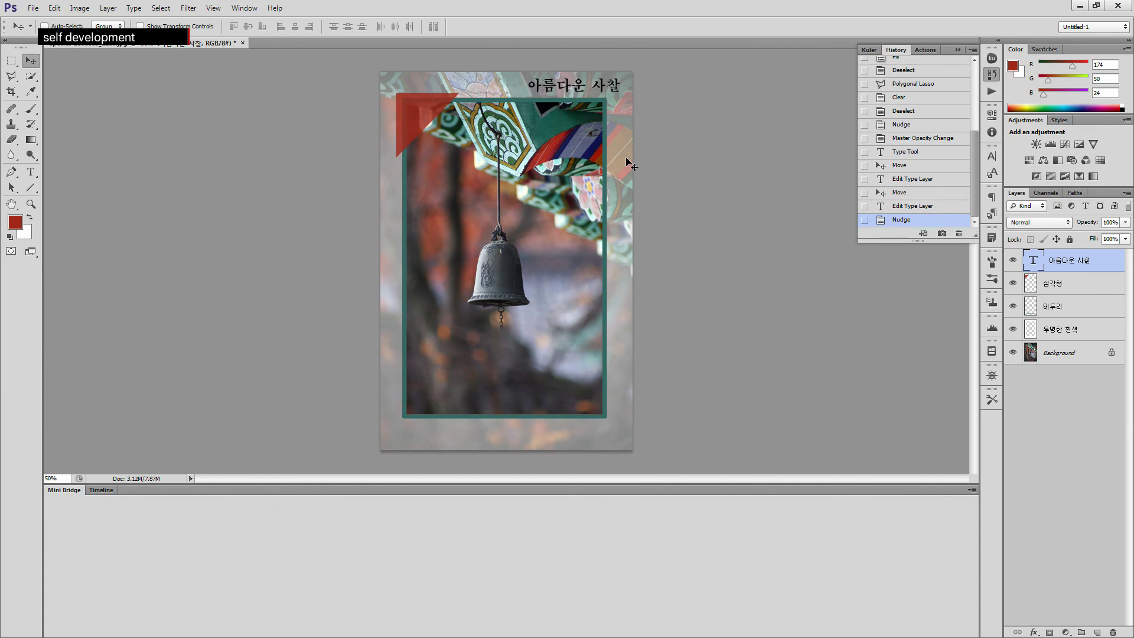
{"action": "key", "text": "Left"}
{"action": "key", "text": "Left"}
Add a new empty layer above the 아름다운 사찰 text layer, keeping its default name
{"action": "left_click", "coordinate": [12, 61]}
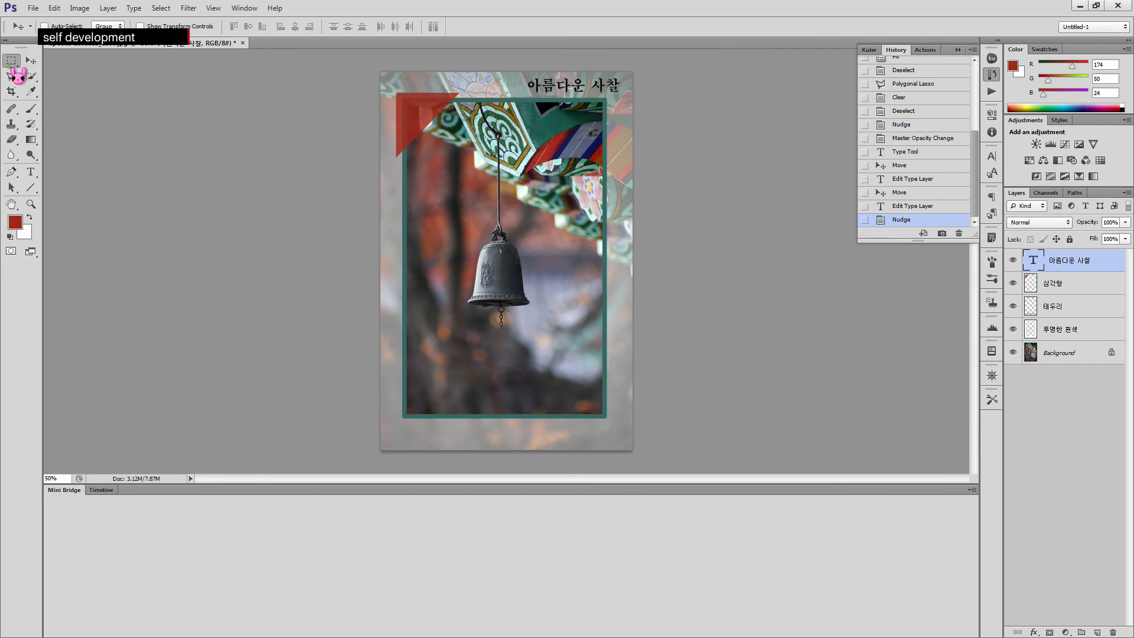
{"action": "left_click", "coordinate": [1083, 435]}
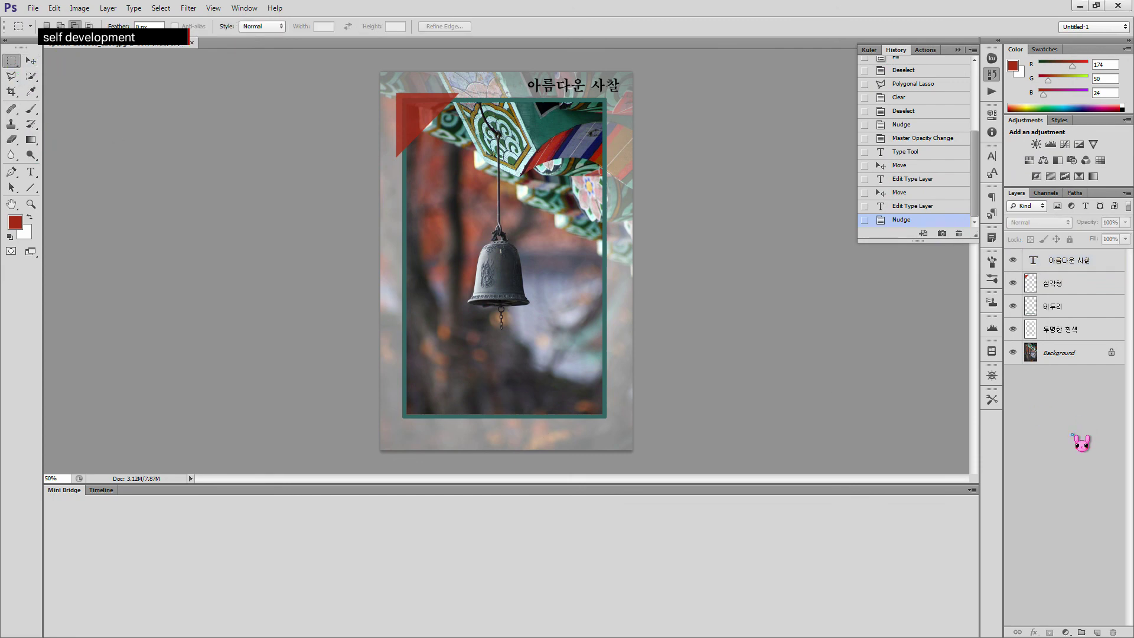
{"action": "left_click", "coordinate": [1097, 632]}
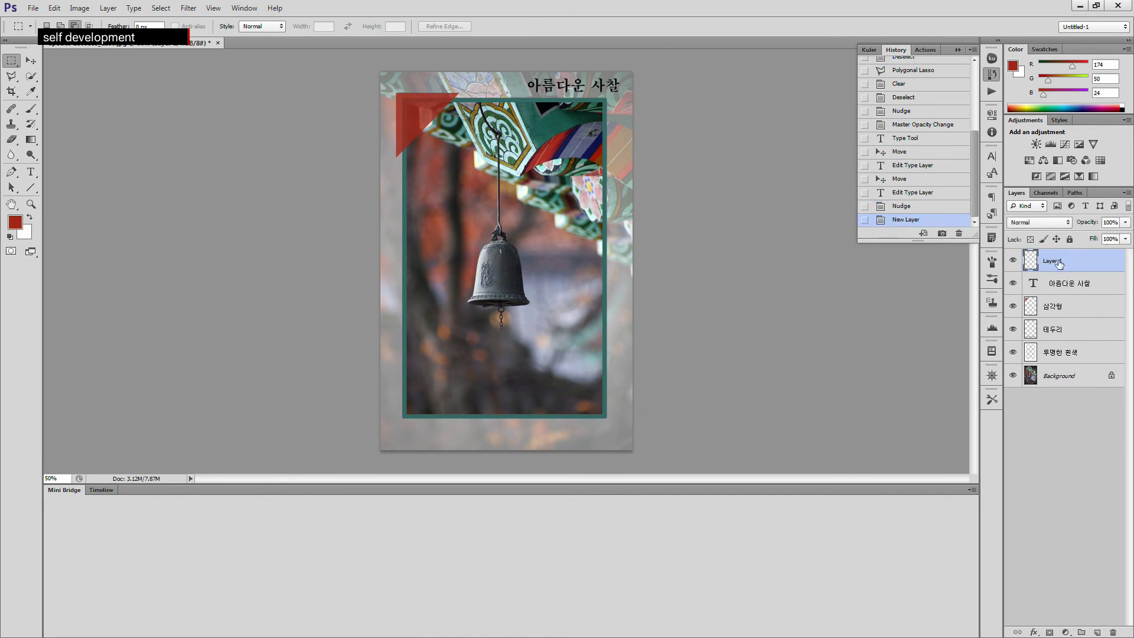
{"action": "double_click", "coordinate": [1060, 262]}
{"action": "type", "text": "ㅅ"}
{"action": "key", "text": "Escape"}
Select a rectangle about 5.58 × 1.71 cm inside the lower part of the teal frame and nudge the outline slightly down
{"action": "left_click_drag", "start_coordinate": [407, 355], "coordinate": [597, 408]}
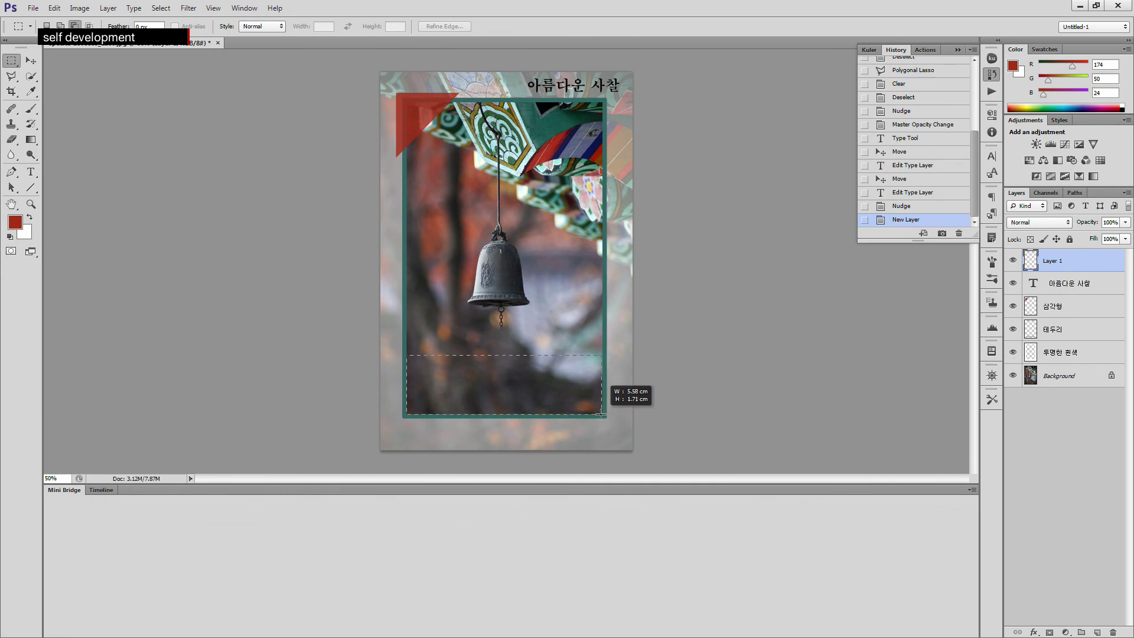
{"action": "left_click_drag", "start_coordinate": [602, 414], "coordinate": [603, 414]}
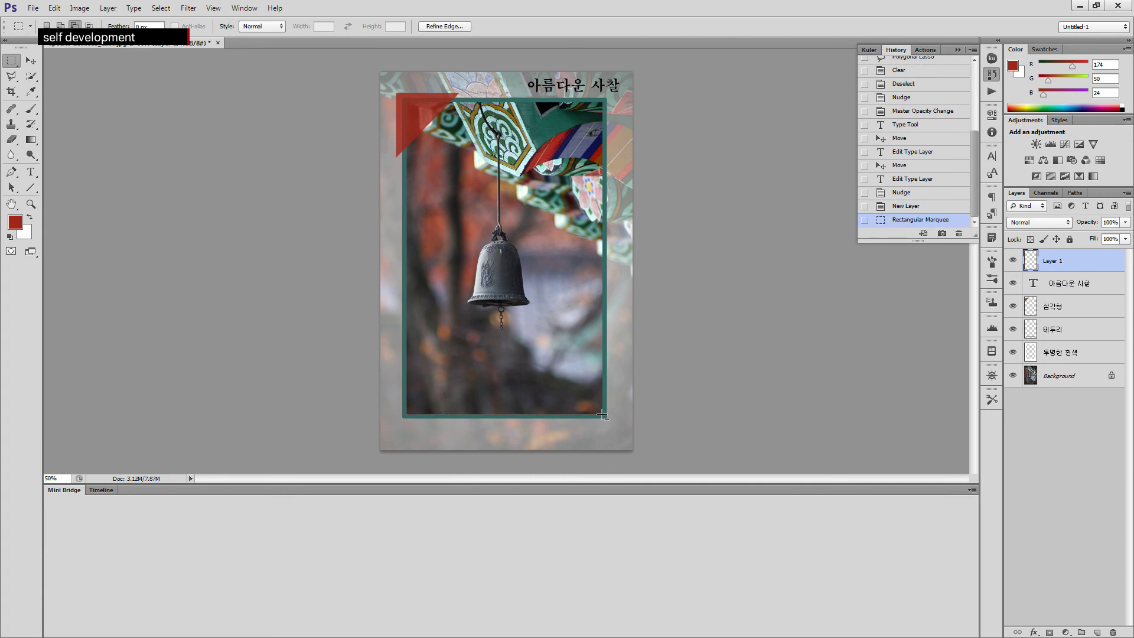
{"action": "key", "text": "Down"}
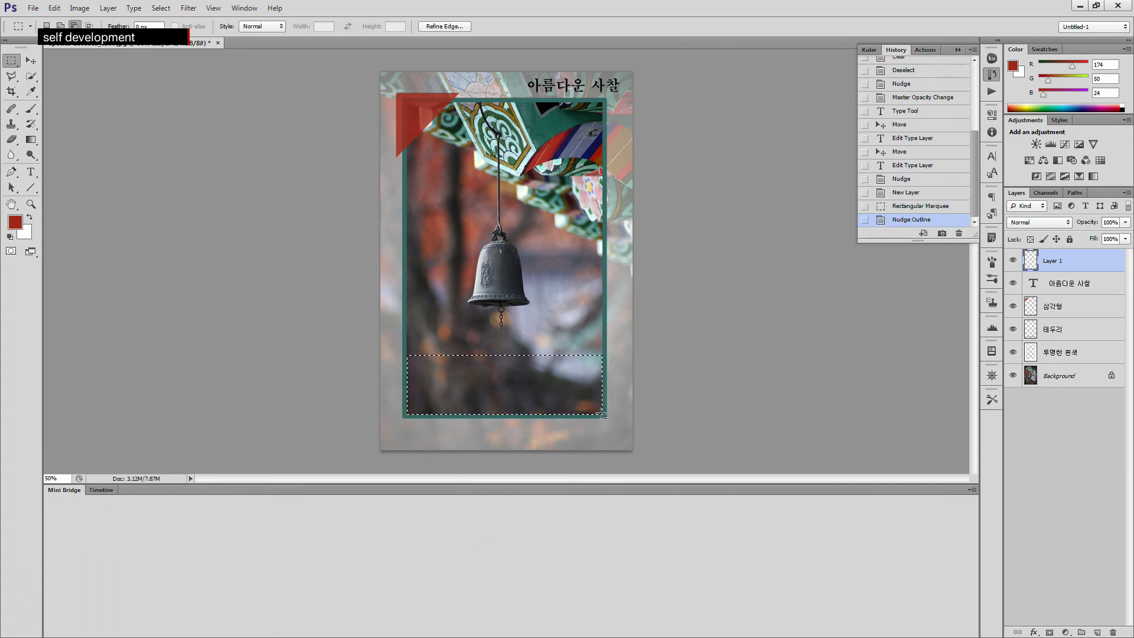
Fill the selection with an ochre sampled from the photo (a88e31) and set the layer's opacity to 50%
{"action": "left_click", "coordinate": [14, 221]}
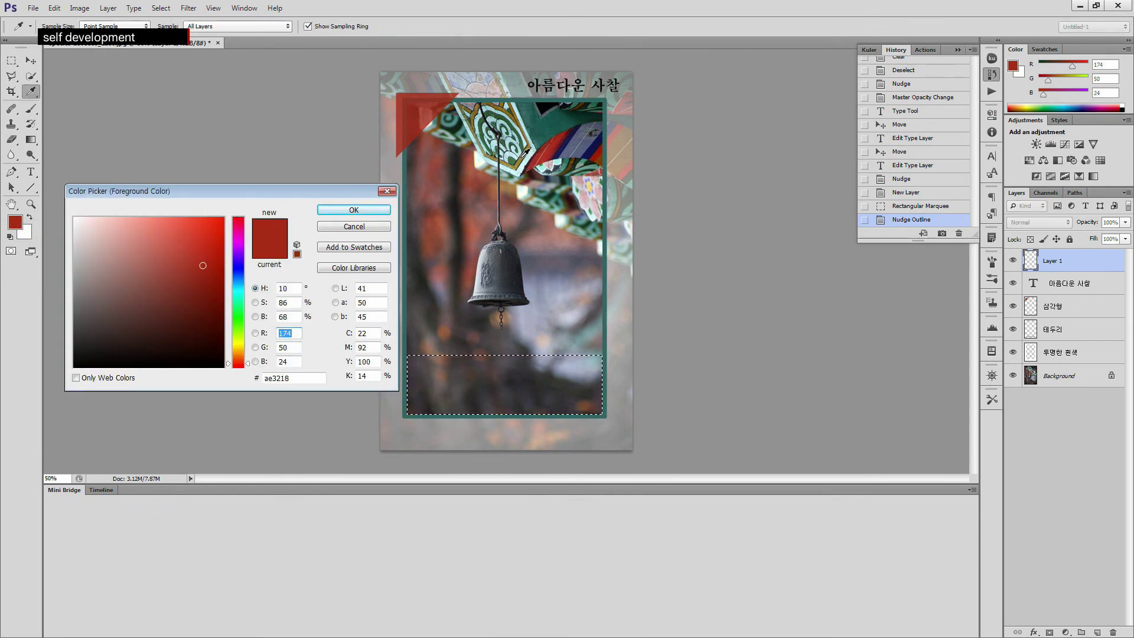
{"action": "left_click", "coordinate": [525, 153]}
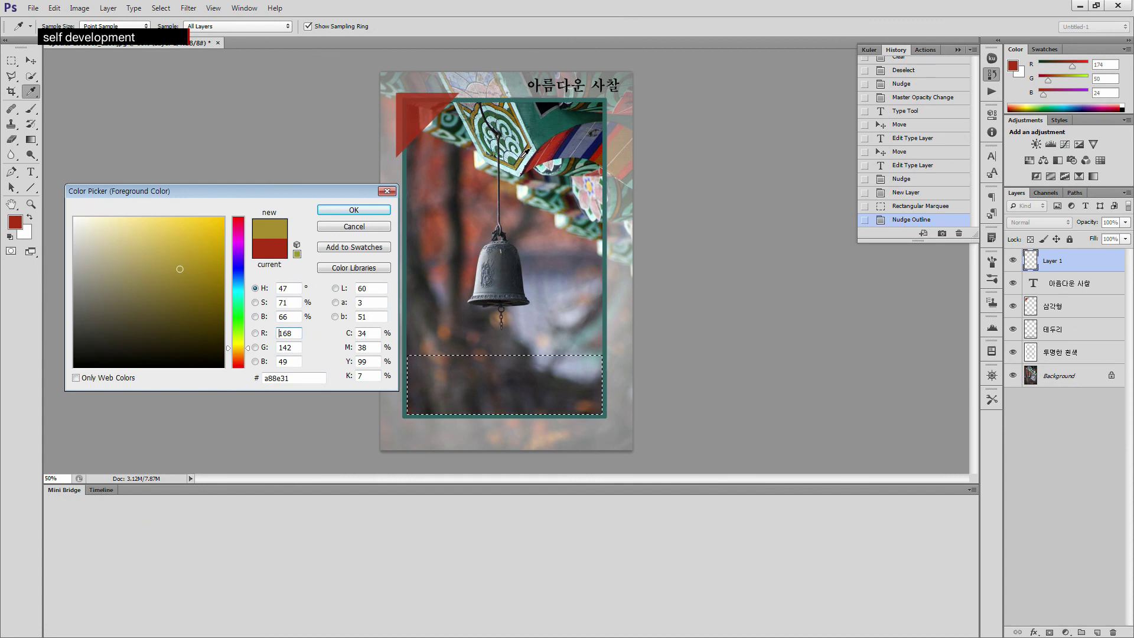
{"action": "left_click", "coordinate": [345, 210]}
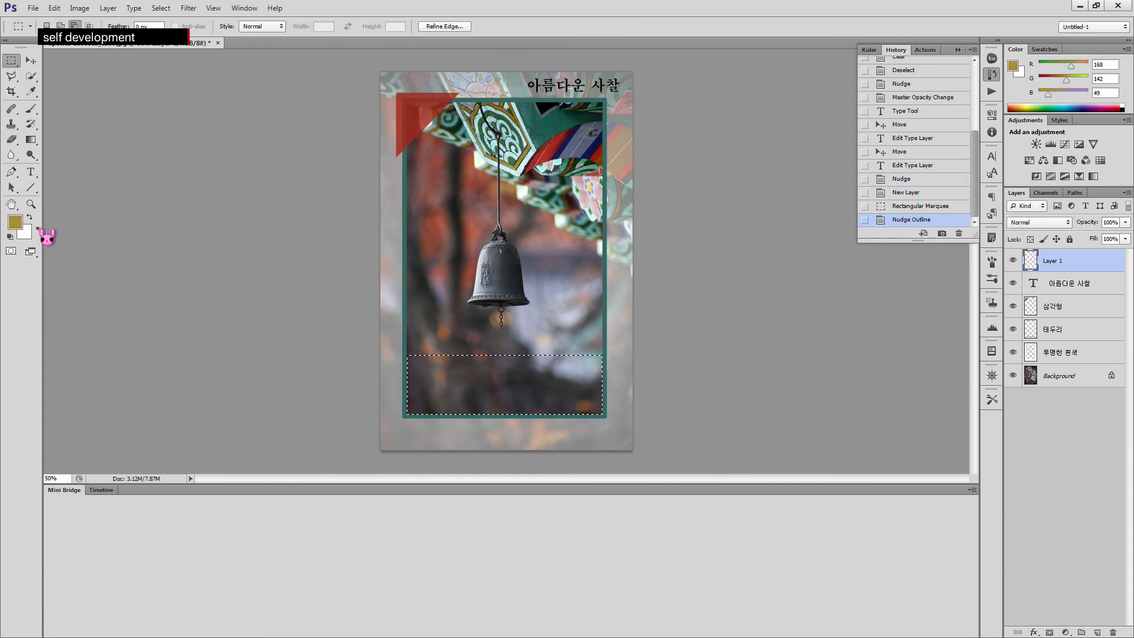
{"action": "key", "text": "alt+BackSpace"}
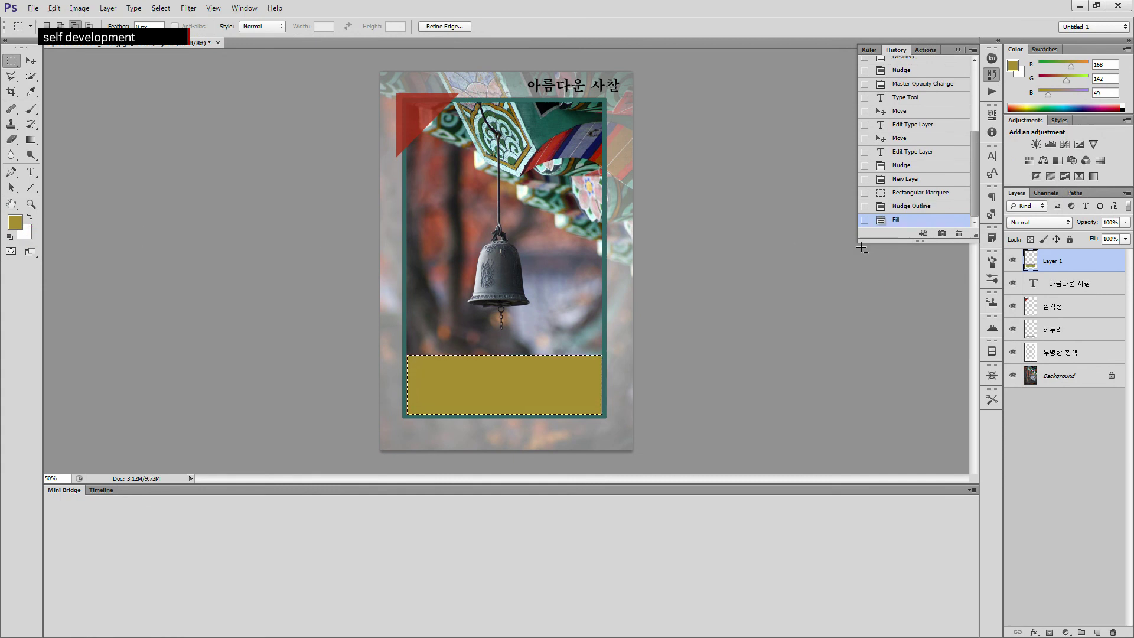
{"action": "left_click", "coordinate": [1116, 222]}
{"action": "type", "text": "50"}
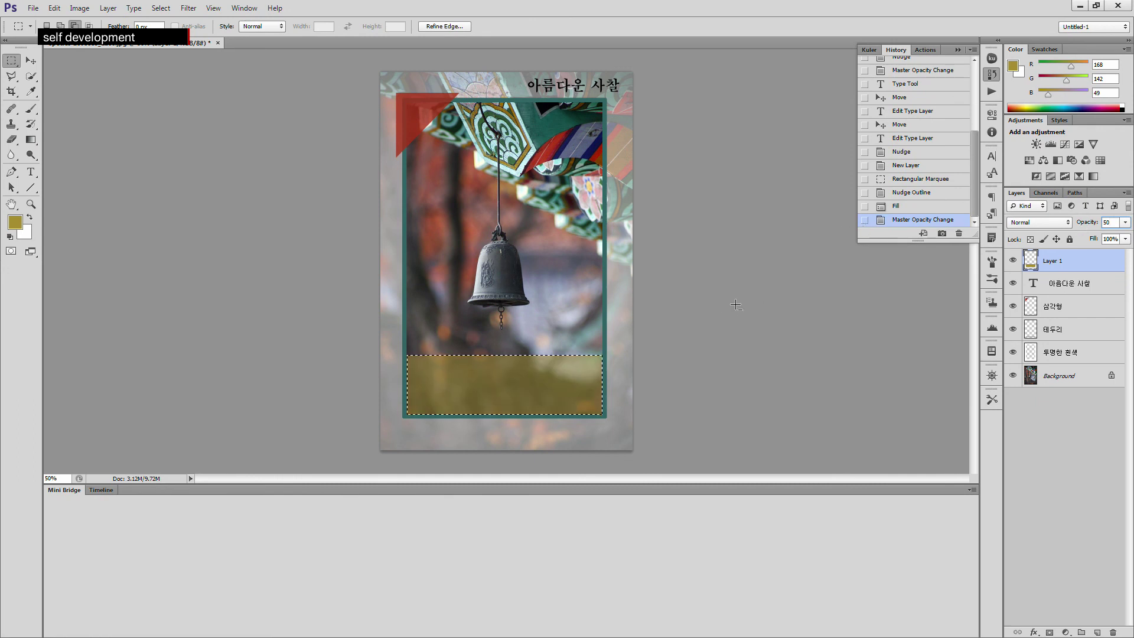
Try refilling the selected rectangle with a dark teal sampled from the painted eaves (306462)
{"action": "left_click", "coordinate": [16, 222]}
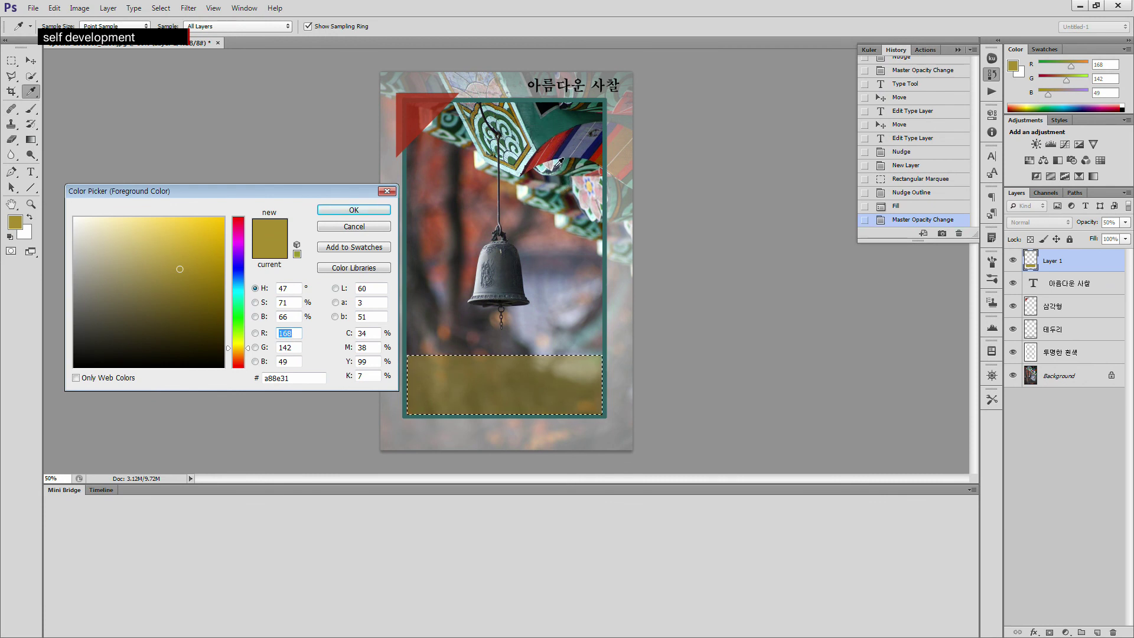
{"action": "left_click", "coordinate": [547, 126]}
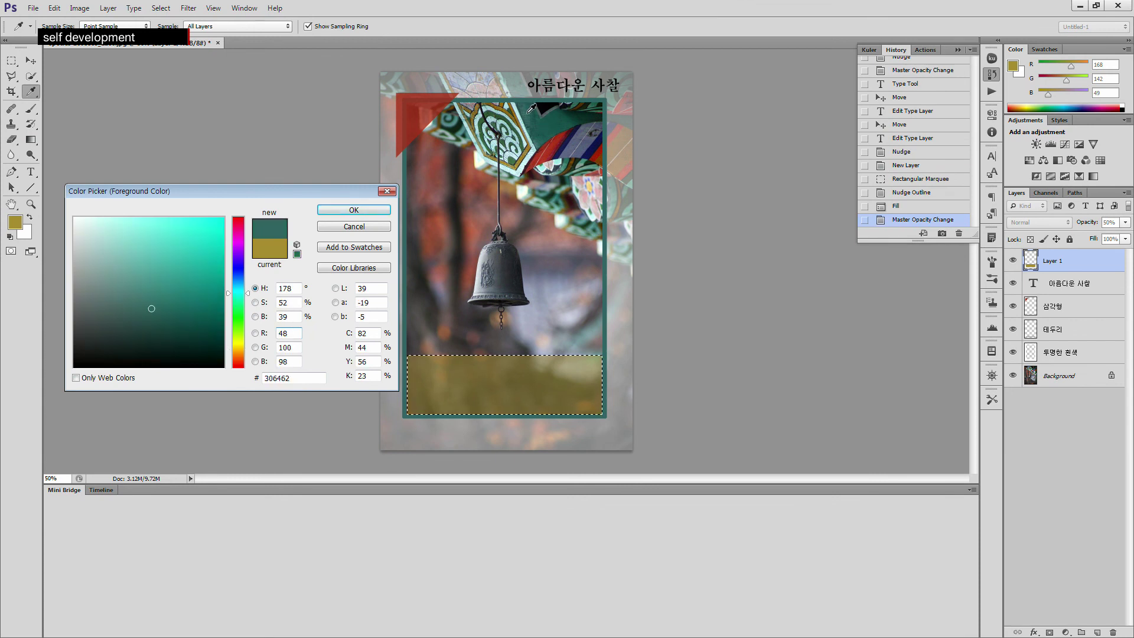
{"action": "left_click", "coordinate": [354, 210]}
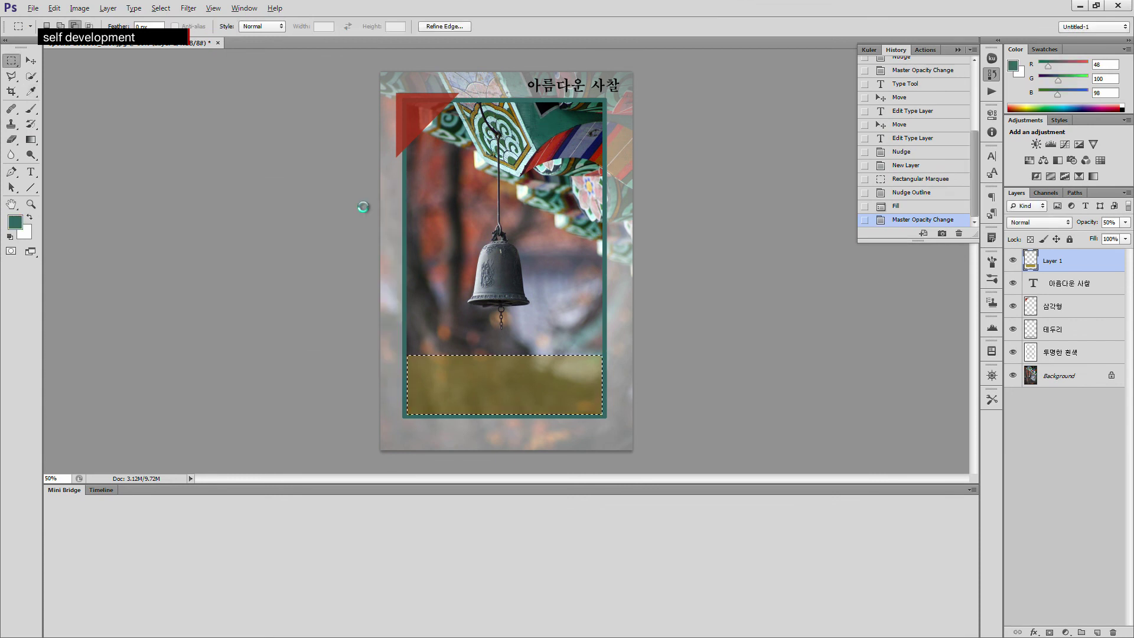
{"action": "key", "text": "alt+BackSpace"}
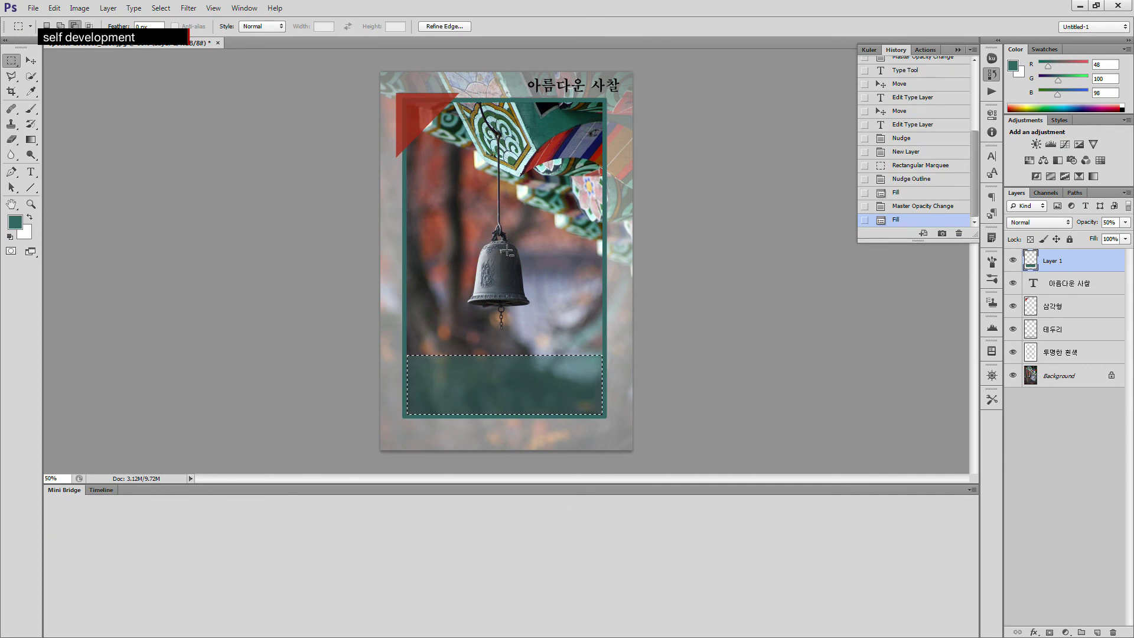
Refill the rectangle with a pale blue-grey sampled from the photo (c6d3d9) and deselect it
{"action": "left_click", "coordinate": [15, 221]}
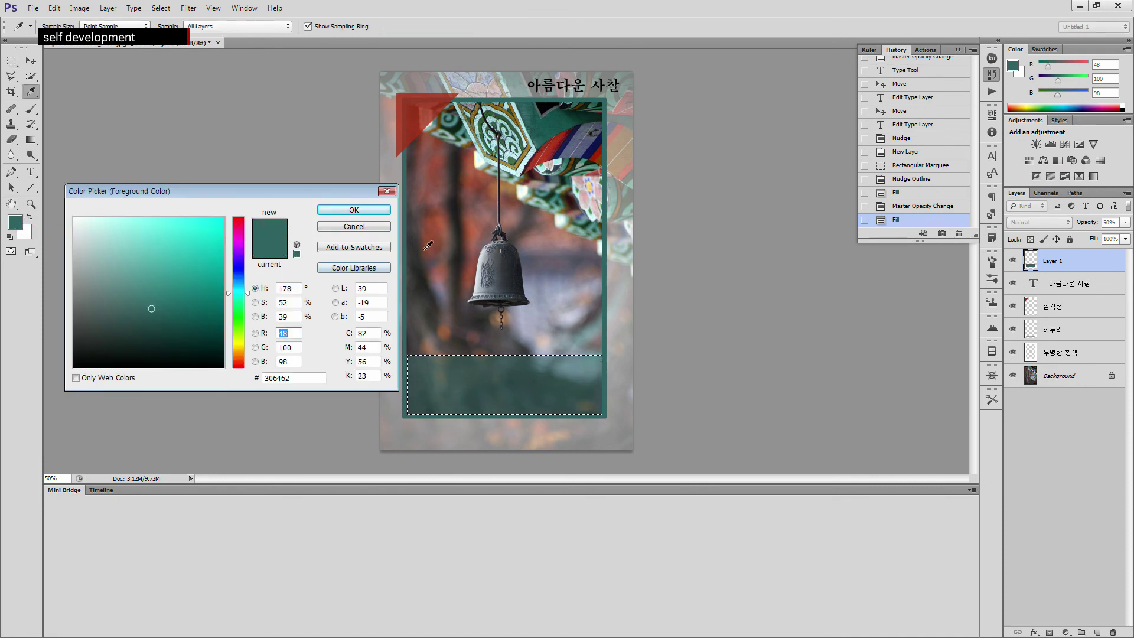
{"action": "left_click", "coordinate": [481, 277]}
{"action": "key", "text": "alt"}
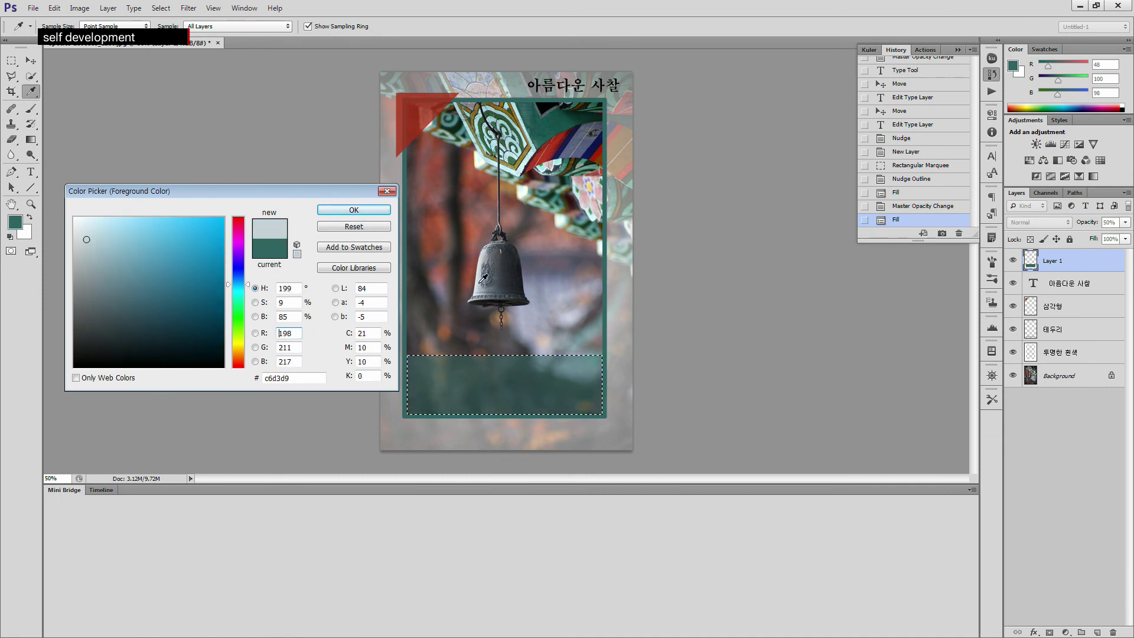
{"action": "left_click", "coordinate": [354, 210]}
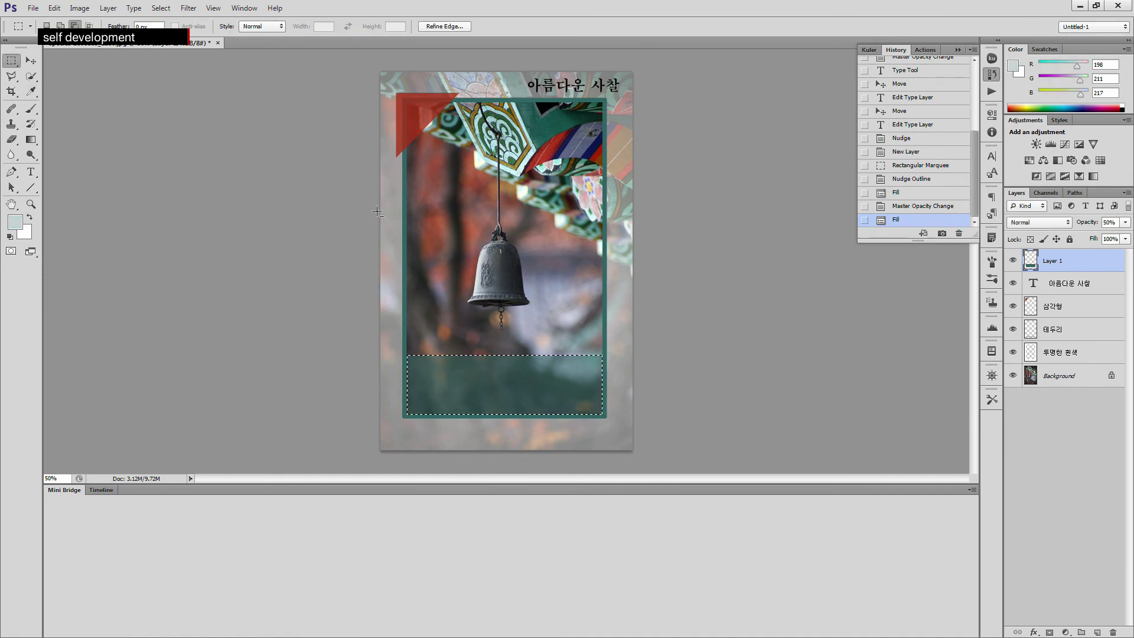
{"action": "key", "text": "alt+BackSpace"}
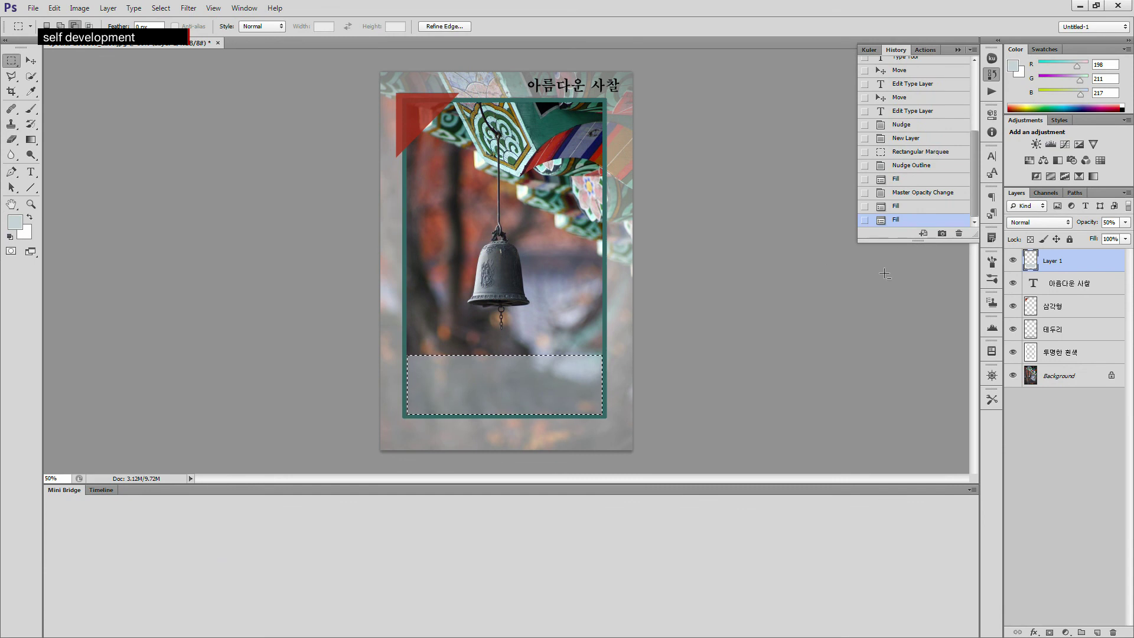
{"action": "key", "text": "ctrl+d"}
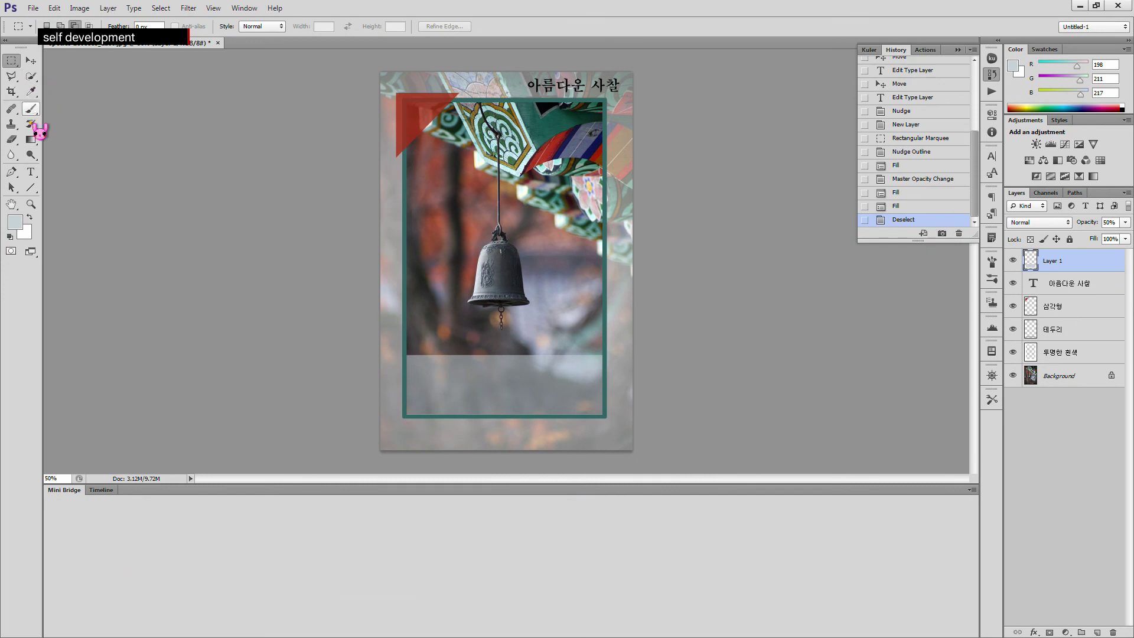
Add the text 포토샵을 공부합시다. on the pale rectangle inside the frame
{"action": "left_click", "coordinate": [31, 171]}
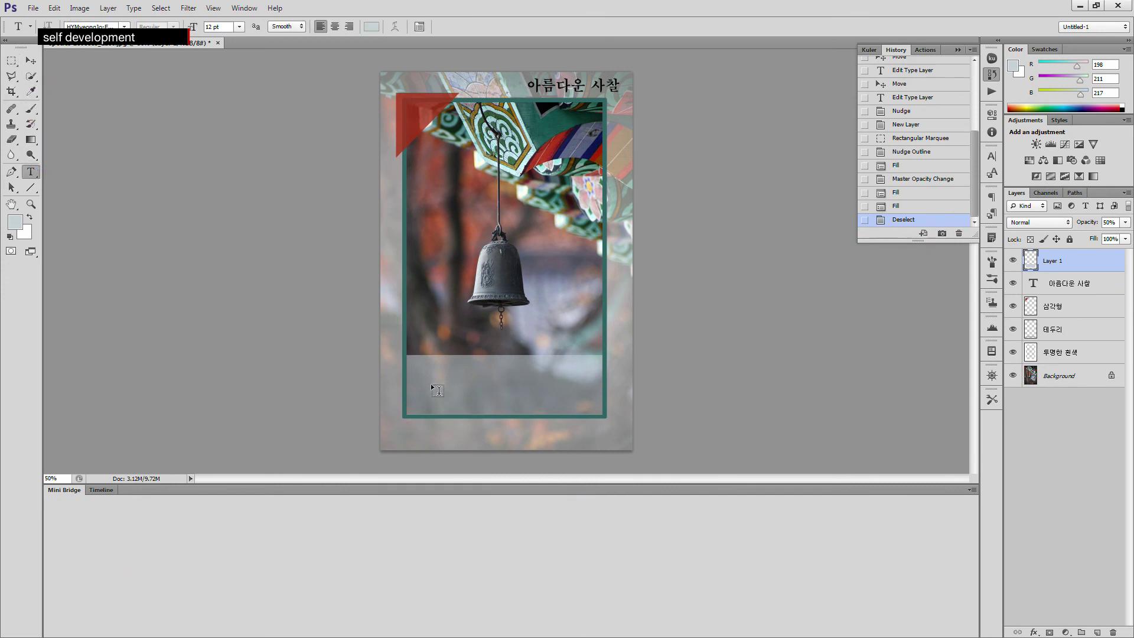
{"action": "left_click", "coordinate": [426, 378]}
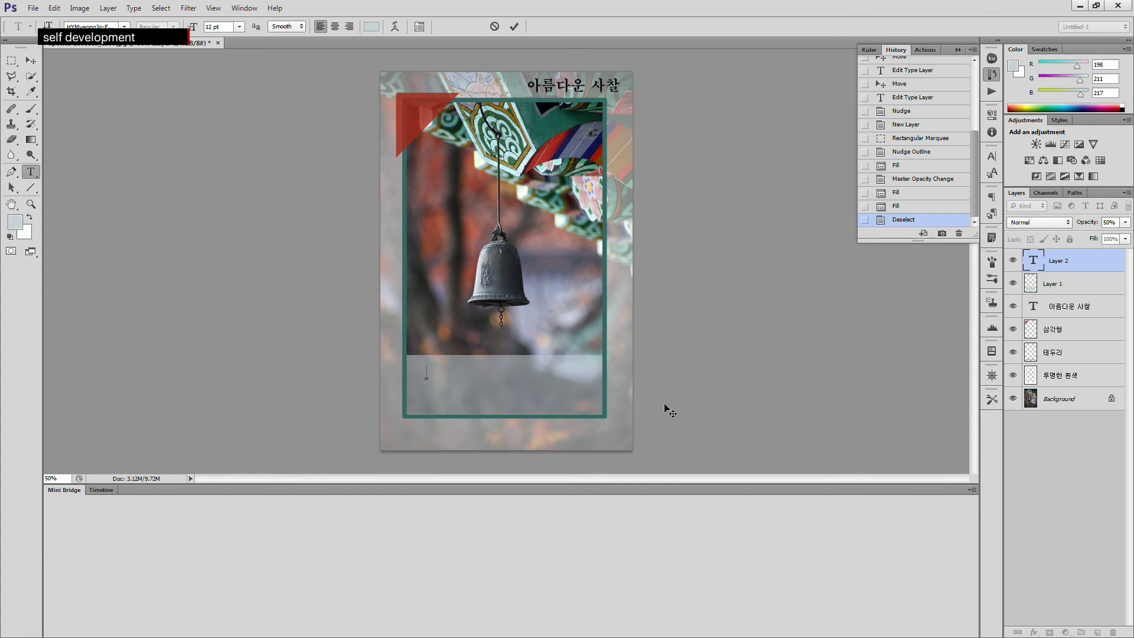
{"action": "type", "text": "포토샤으ㄹ 공"}
{"action": "type", "text": "부합시다."}
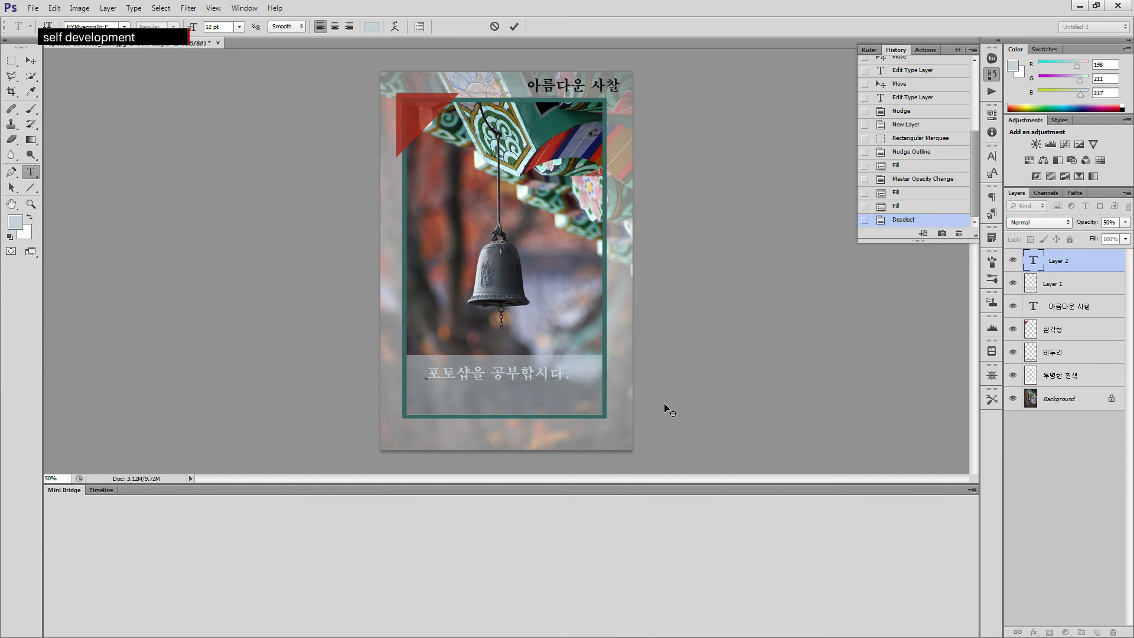
Select the whole 포토샵을 공부합시다. line and set its font size to 15 pt after trying 20 pt
{"action": "key", "text": "ctrl+a"}
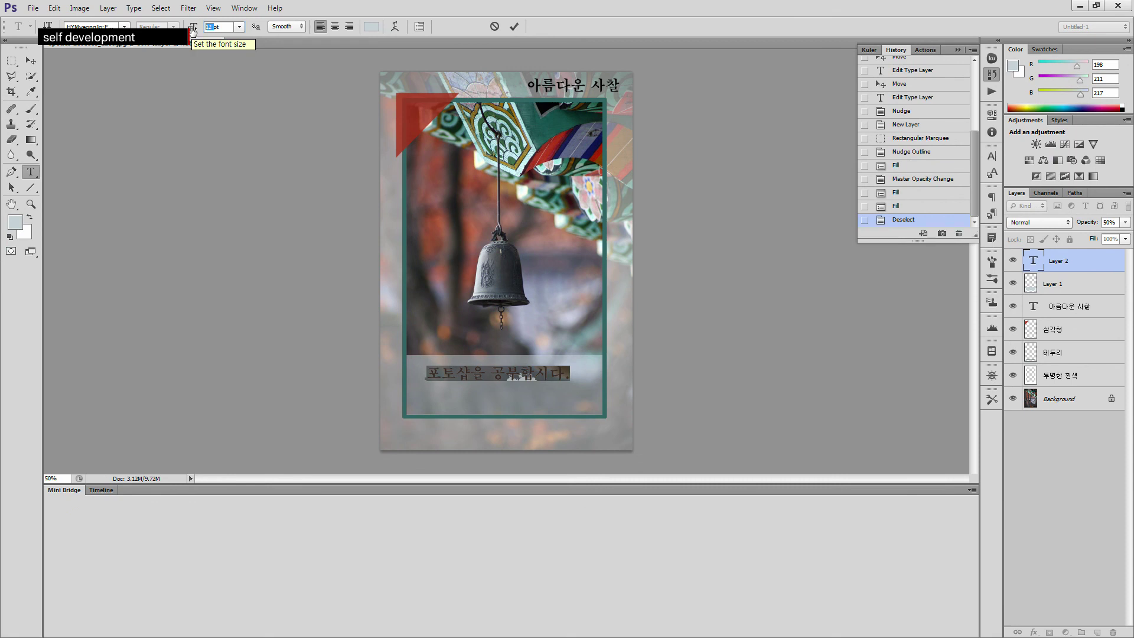
{"action": "type", "text": "20"}
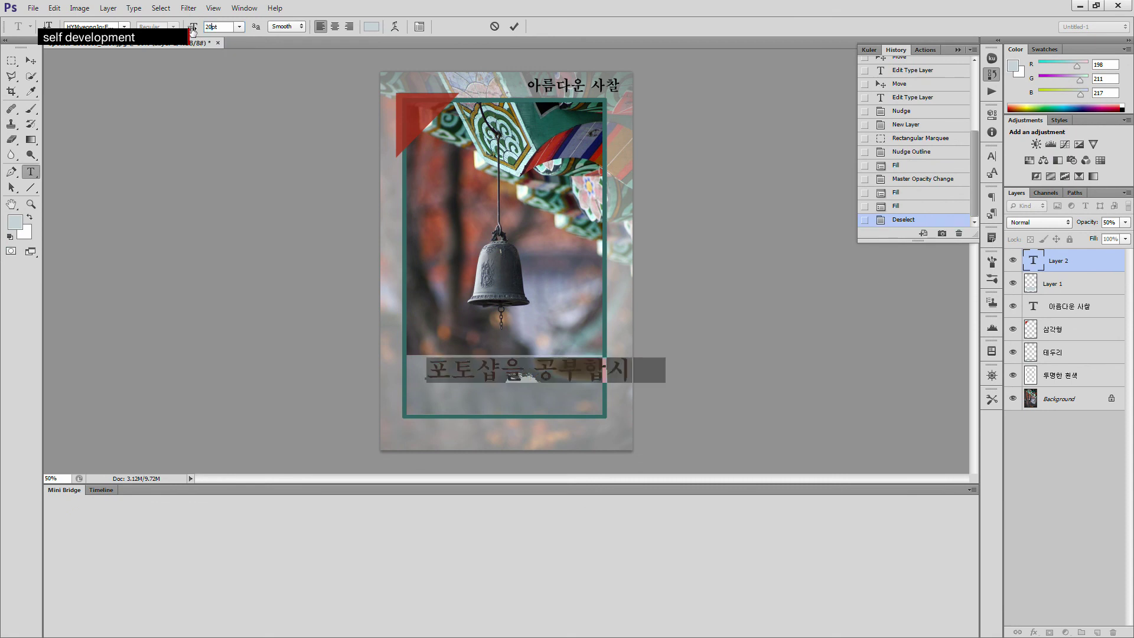
{"action": "key", "text": "BackSpace"}
{"action": "key", "text": "BackSpace"}
{"action": "type", "text": "15"}
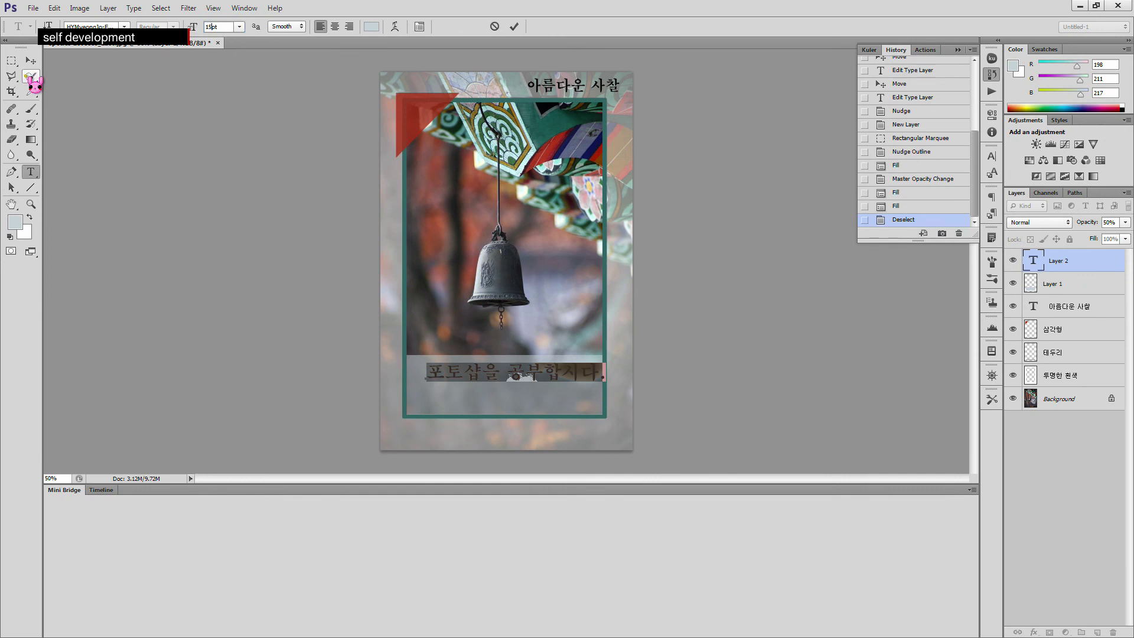
Move the 포토샵을 공부합시다. text slightly down and left so it sits centred in the pale rectangle
{"action": "left_click", "coordinate": [31, 60]}
{"action": "left_click_drag", "start_coordinate": [524, 377], "coordinate": [519, 389]}
{"action": "key", "text": "Left"}
{"action": "key", "text": "Left"}
{"action": "key", "text": "Left"}
{"action": "key", "text": "Left"}
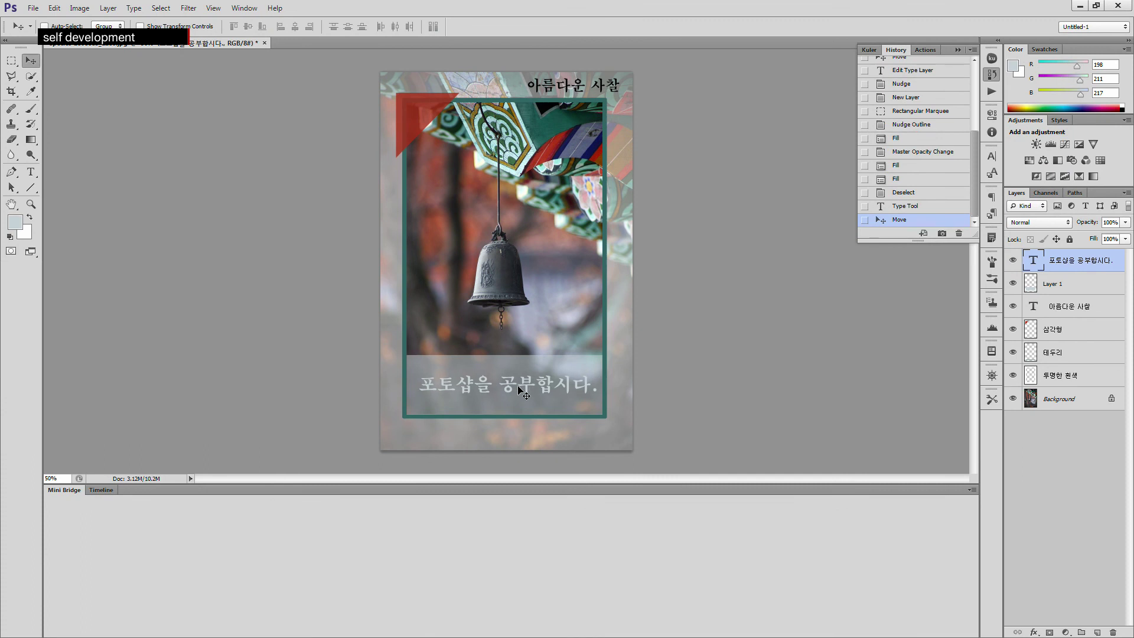
Select the whole 포토샵을 공부합시다. line and set its text colour to bright green (3ef535)
{"action": "left_click", "coordinate": [31, 172]}
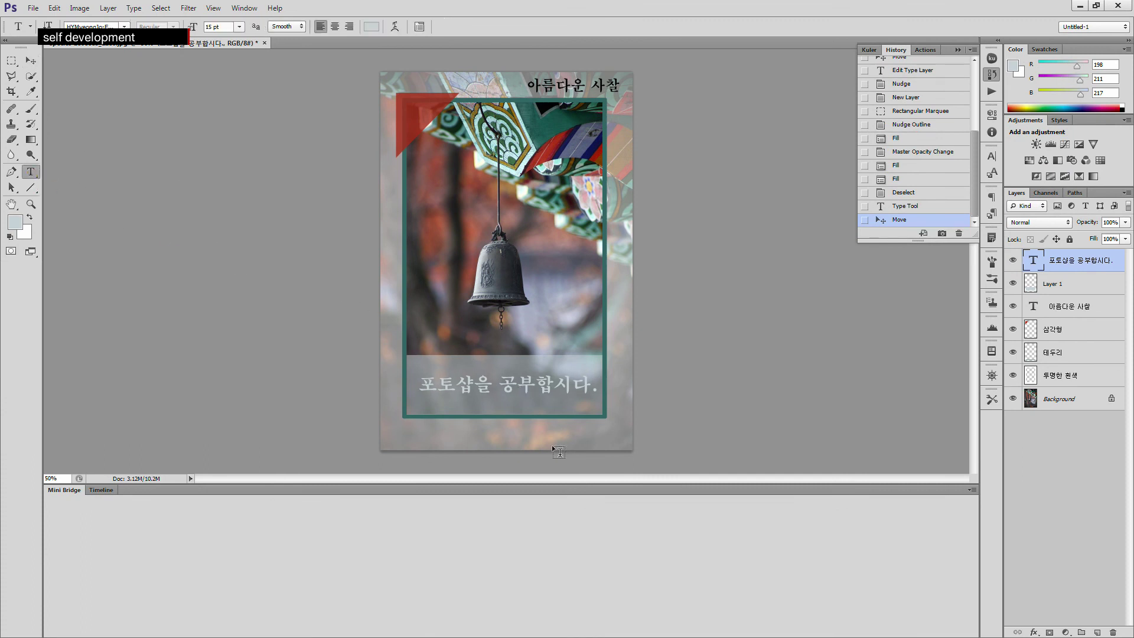
{"action": "left_click", "coordinate": [529, 386]}
{"action": "key", "text": "ctrl+a"}
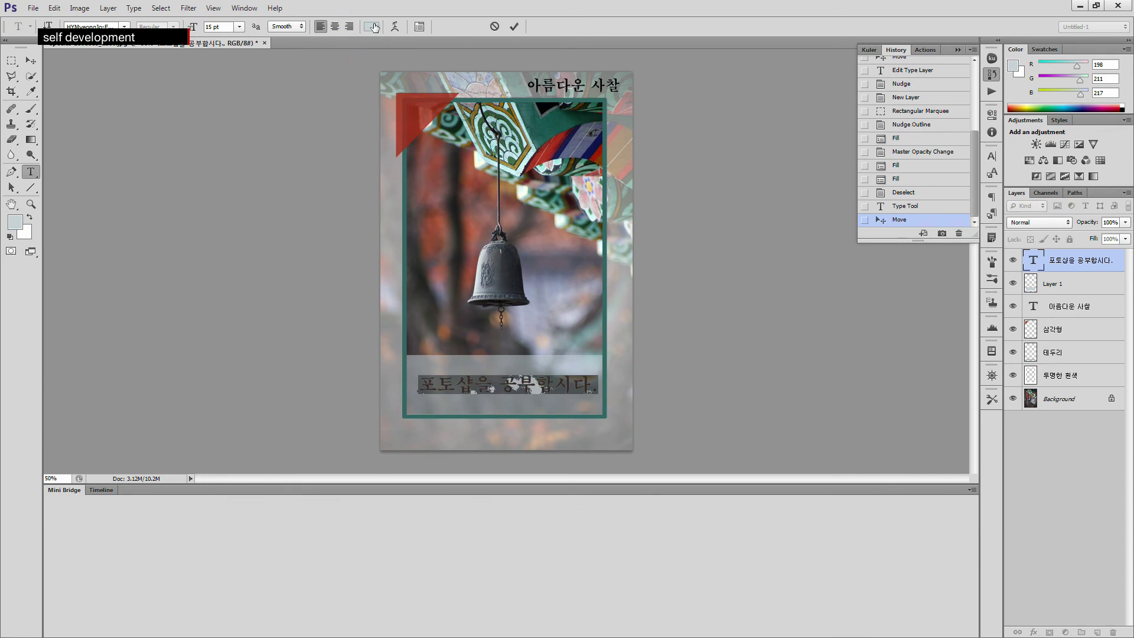
{"action": "left_click", "coordinate": [371, 27]}
{"action": "left_click_drag", "start_coordinate": [194, 256], "coordinate": [225, 216]}
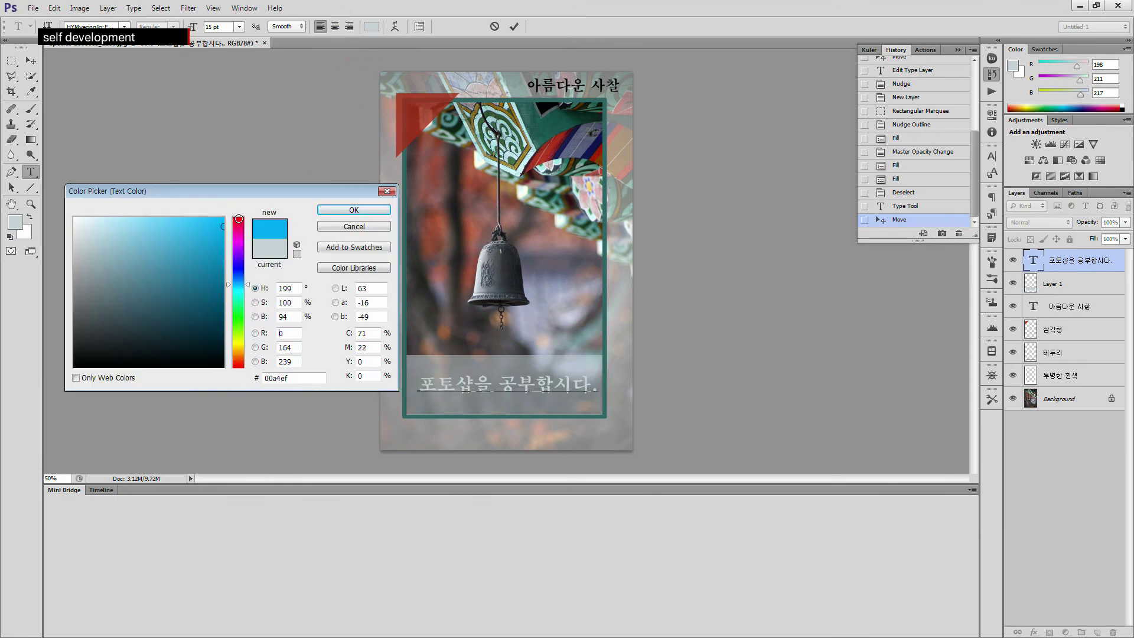
{"action": "left_click_drag", "start_coordinate": [248, 272], "coordinate": [243, 306]}
{"action": "left_click", "coordinate": [153, 256]}
{"action": "mouse_move", "coordinate": [153, 256]}
{"action": "left_mouse_down"}
{"action": "mouse_move", "coordinate": [209, 237]}
{"action": "mouse_move", "coordinate": [183, 220]}
{"action": "mouse_move", "coordinate": [221, 219]}
{"action": "left_mouse_up"}
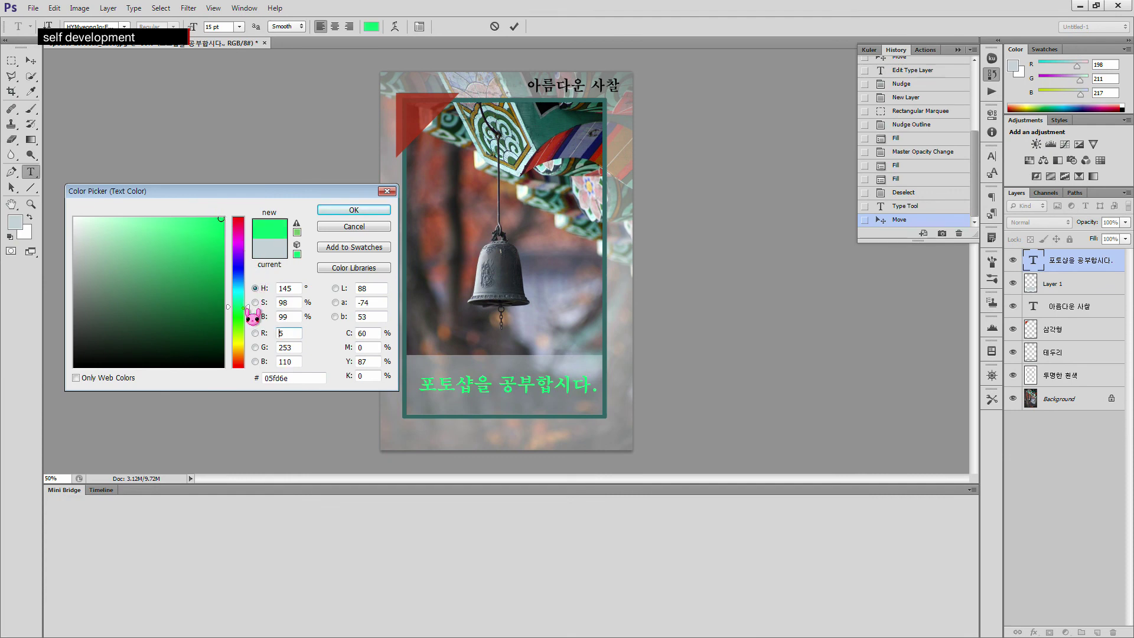
{"action": "left_click_drag", "start_coordinate": [249, 312], "coordinate": [249, 319]}
{"action": "left_click", "coordinate": [199, 226]}
{"action": "mouse_move", "coordinate": [217, 239]}
{"action": "left_mouse_down"}
{"action": "mouse_move", "coordinate": [220, 217]}
{"action": "mouse_move", "coordinate": [122, 227]}
{"action": "mouse_move", "coordinate": [202, 226]}
{"action": "mouse_move", "coordinate": [192, 223]}
{"action": "left_mouse_up"}
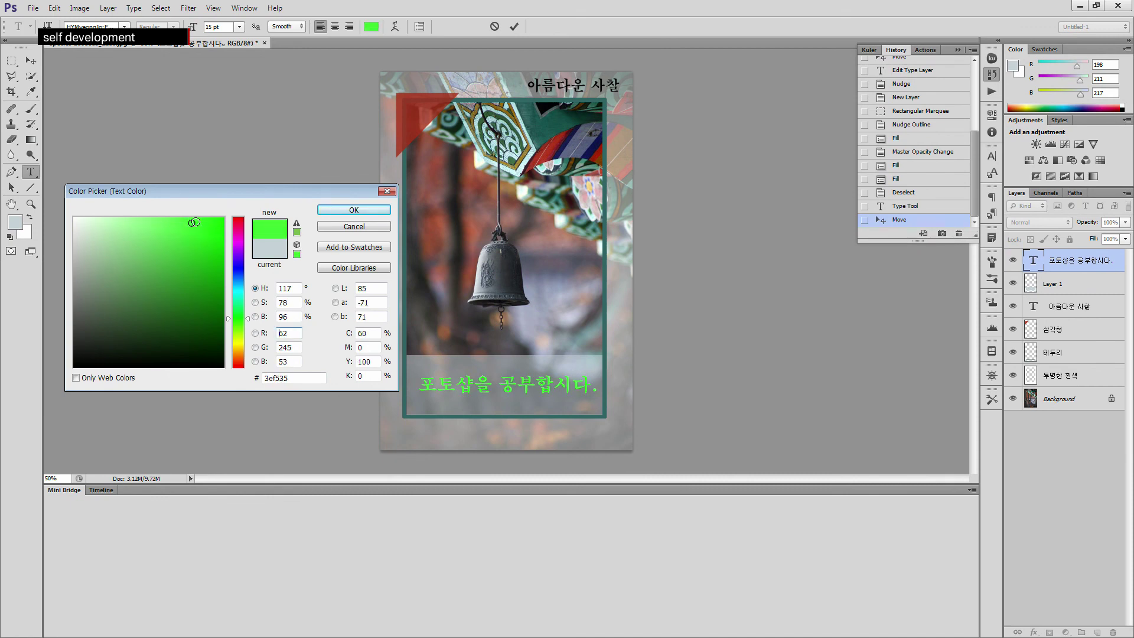
{"action": "left_click", "coordinate": [354, 209]}
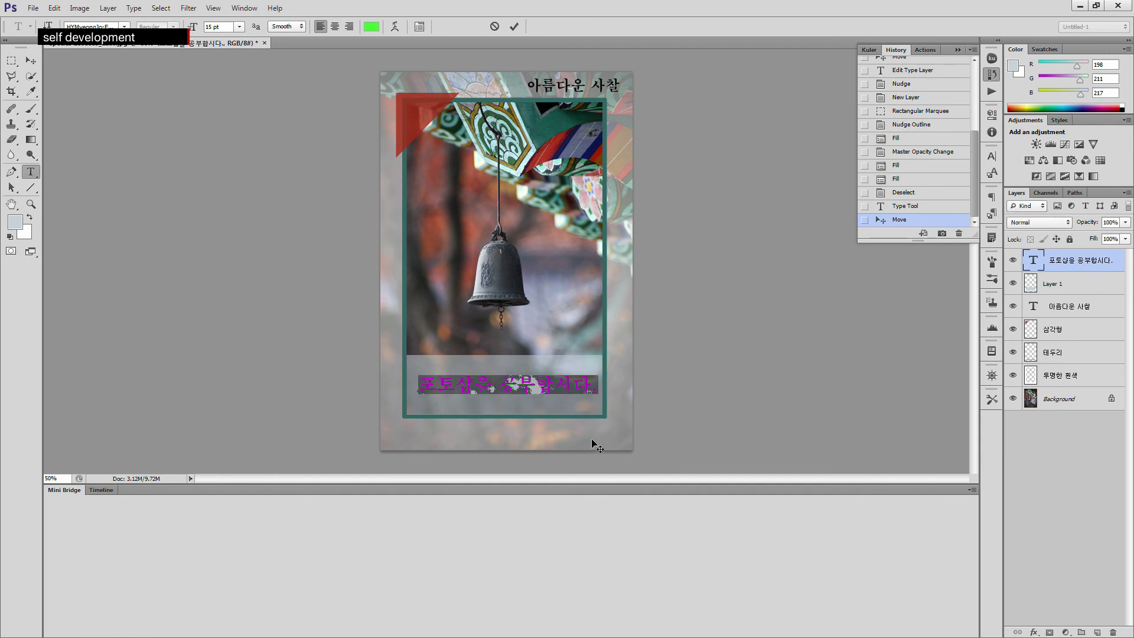
{"action": "key", "text": "ctrl+Return"}
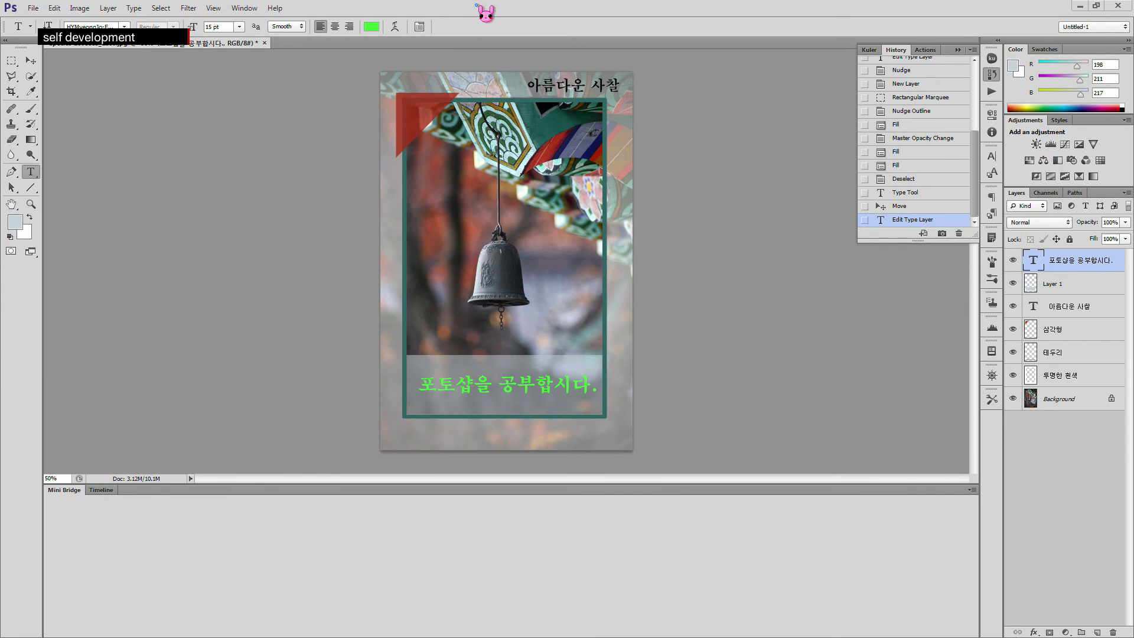
Save a copy of the image to the desktop (바탕 화면) in JPEG format under the name 아름다운 사찰.jpg
{"action": "left_click", "coordinate": [37, 8]}
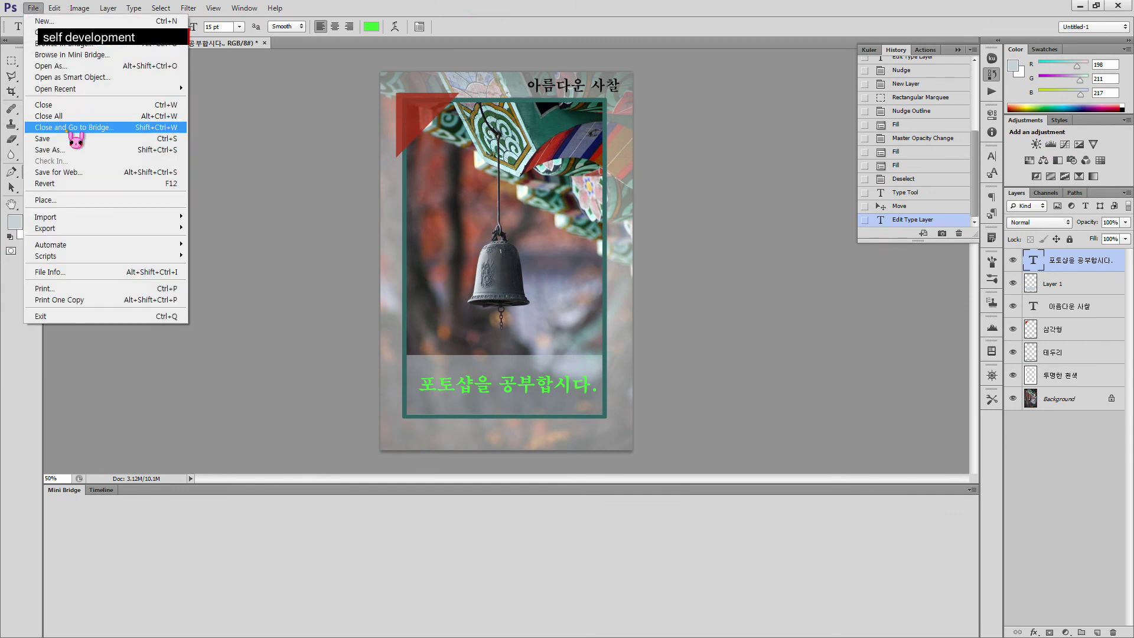
{"action": "left_click", "coordinate": [76, 149]}
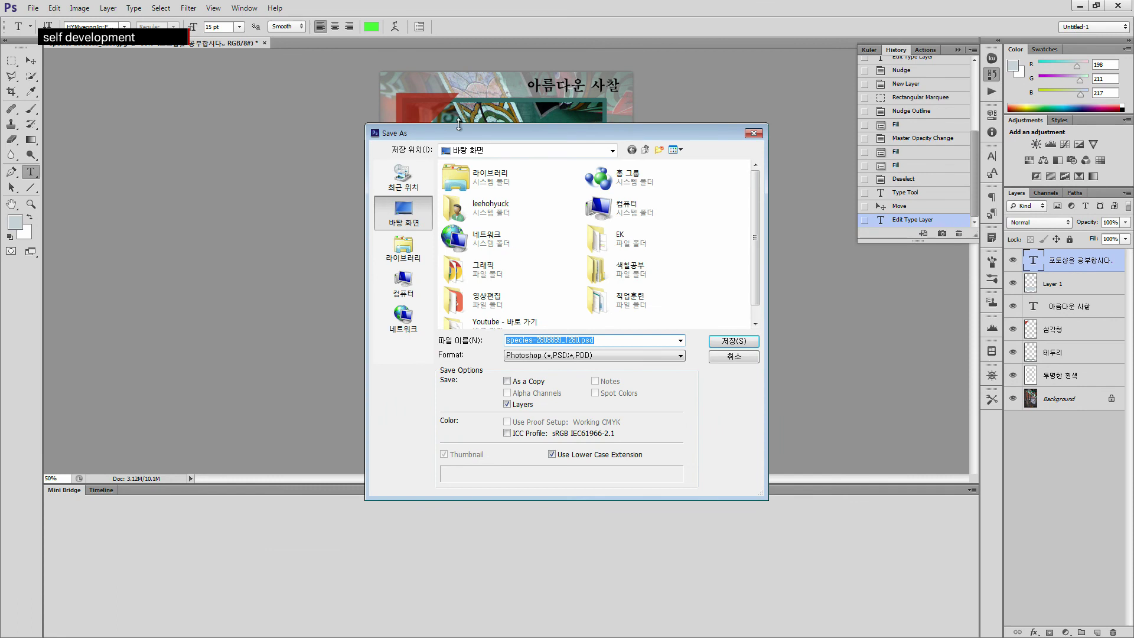
{"action": "left_click_drag", "start_coordinate": [467, 134], "coordinate": [213, 124]}
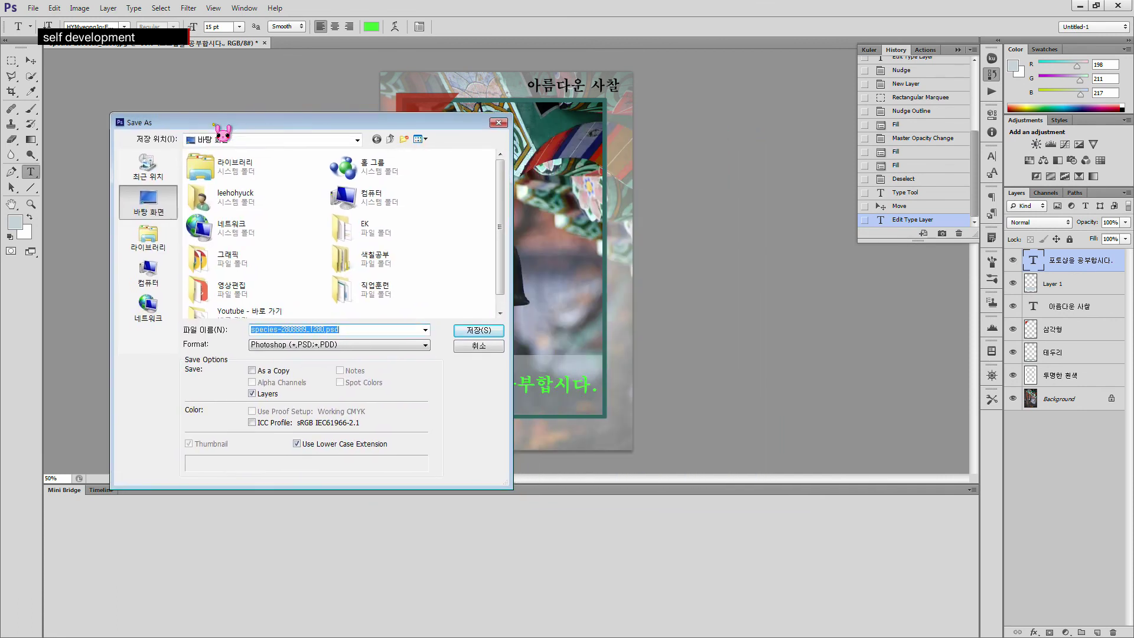
{"action": "left_click", "coordinate": [350, 330]}
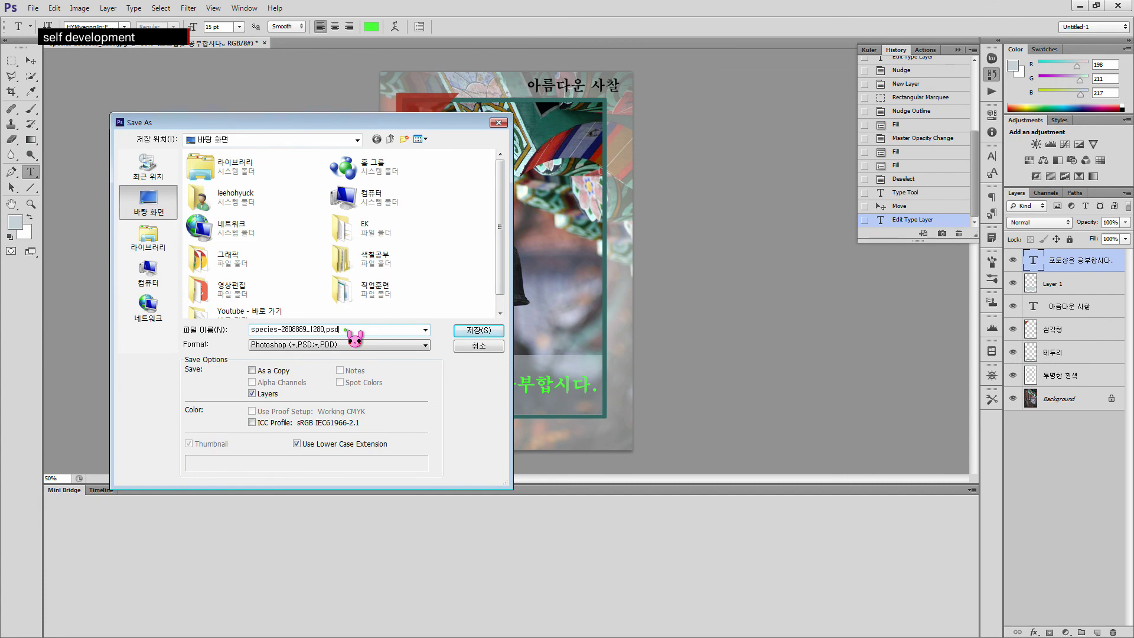
{"action": "left_click_drag", "start_coordinate": [354, 329], "coordinate": [243, 328]}
{"action": "left_click", "coordinate": [278, 345]}
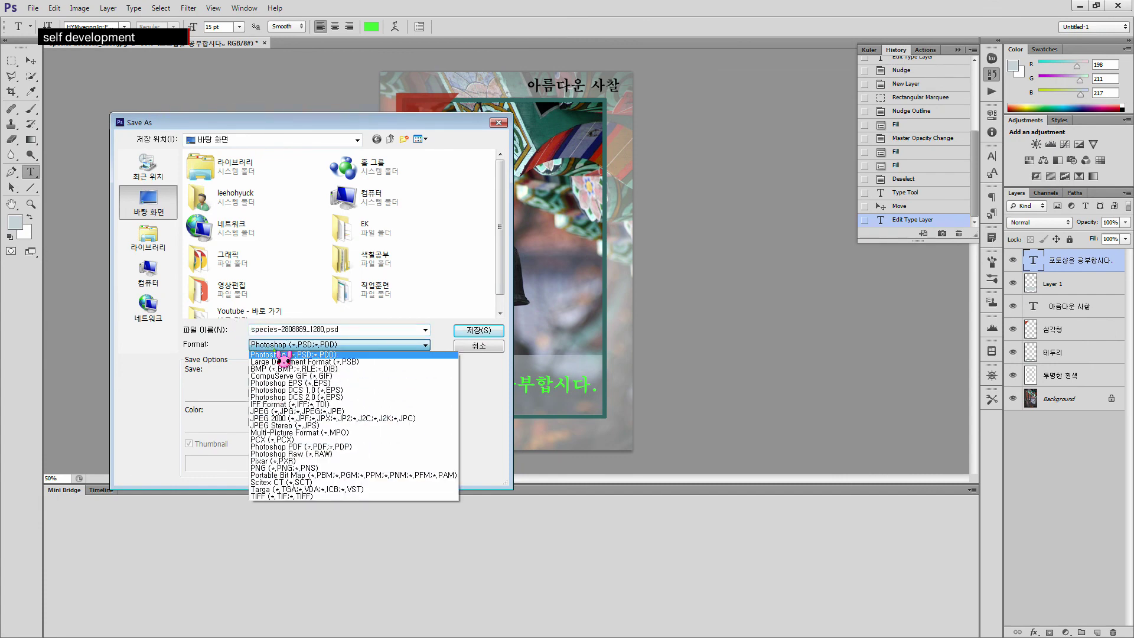
{"action": "left_click", "coordinate": [308, 413]}
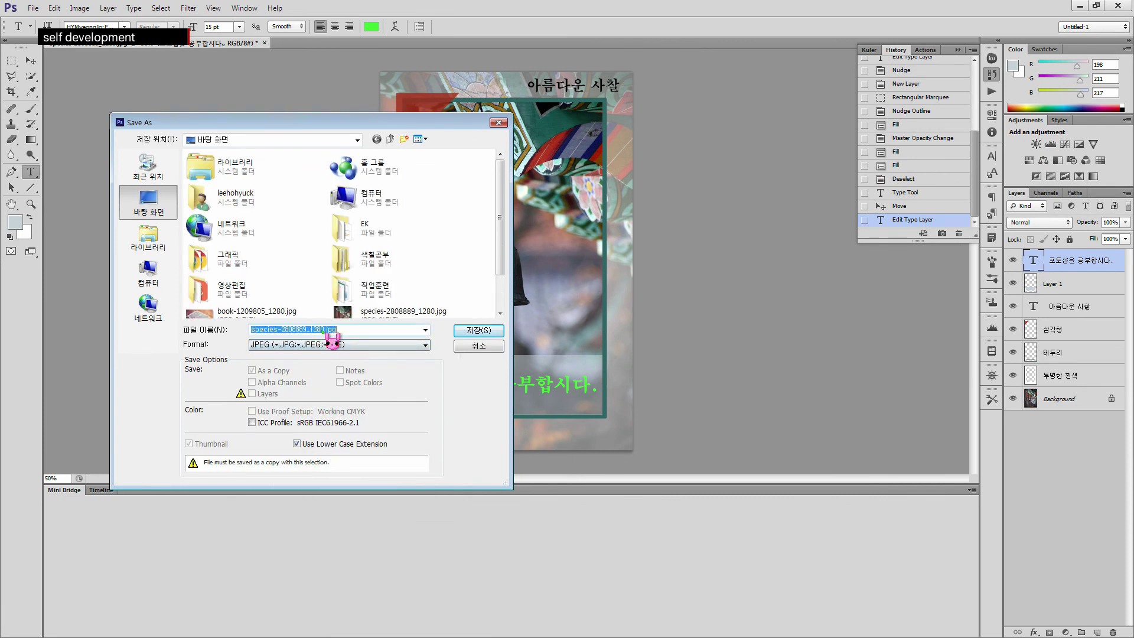
{"action": "left_click_drag", "start_coordinate": [324, 329], "coordinate": [231, 329]}
{"action": "type", "text": "ㅇㅣ름"}
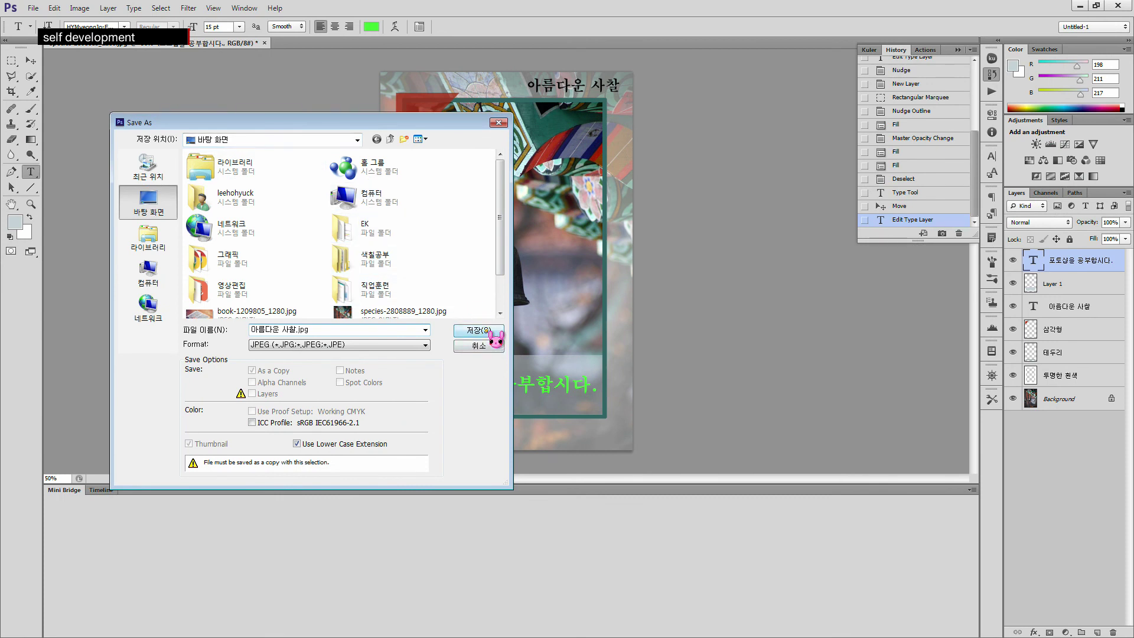
{"action": "left_click", "coordinate": [491, 332]}
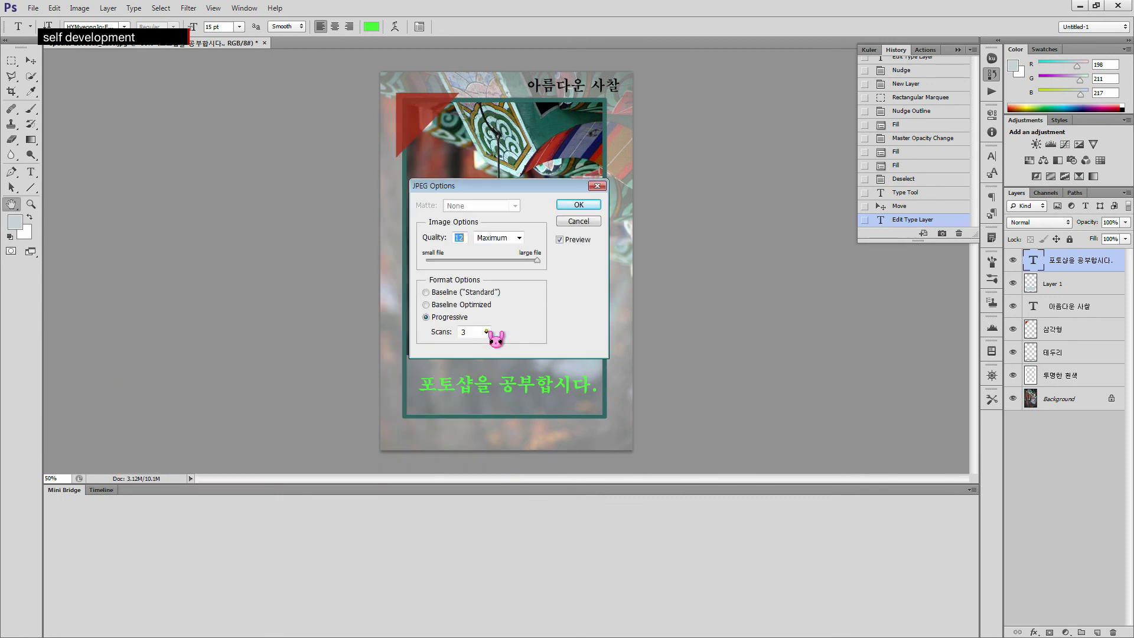
Finish the JPEG export at Maximum quality (12) with the Progressive format option and 3 scans
{"action": "left_click_drag", "start_coordinate": [496, 195], "coordinate": [303, 224]}
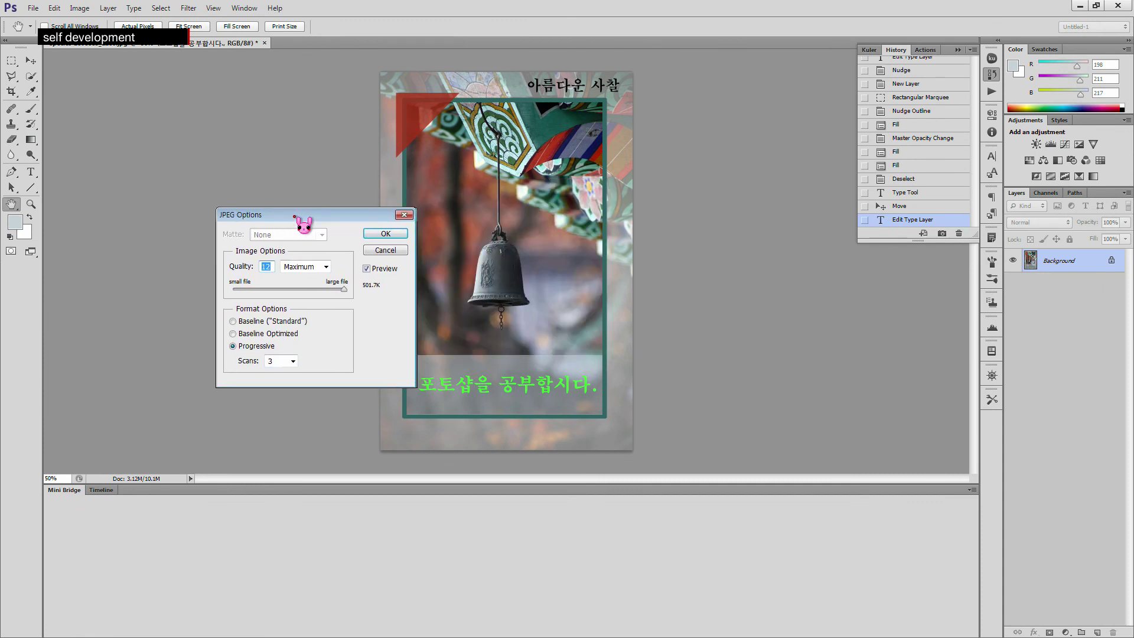
{"action": "mouse_move", "coordinate": [348, 290]}
{"action": "left_mouse_down"}
{"action": "mouse_move", "coordinate": [251, 289]}
{"action": "mouse_move", "coordinate": [358, 293]}
{"action": "left_mouse_up"}
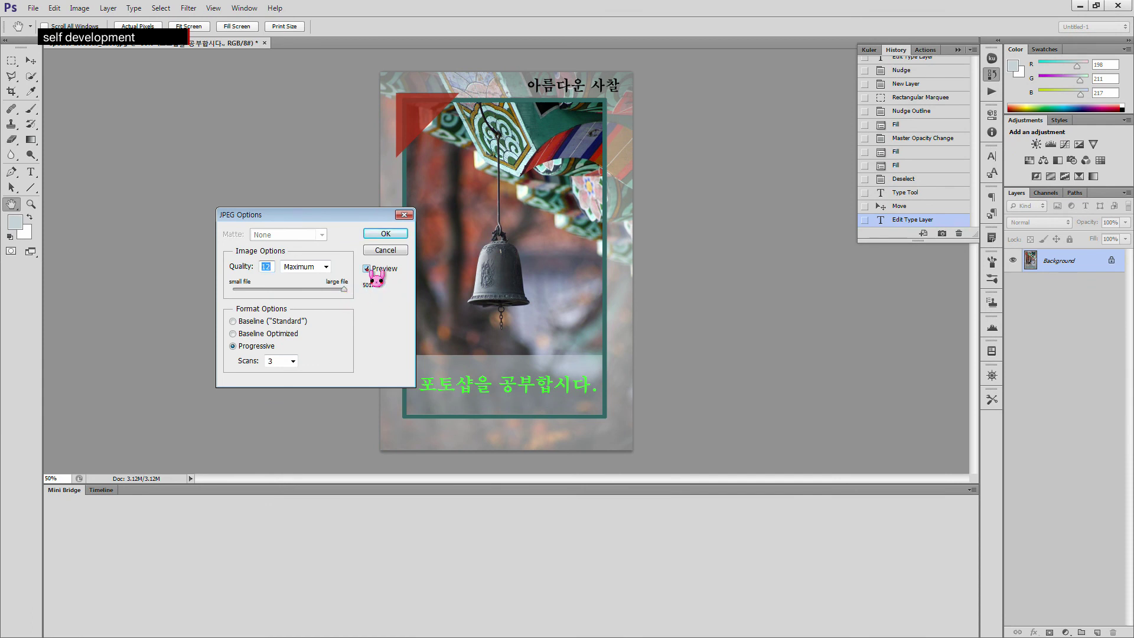
{"action": "left_click", "coordinate": [387, 235]}
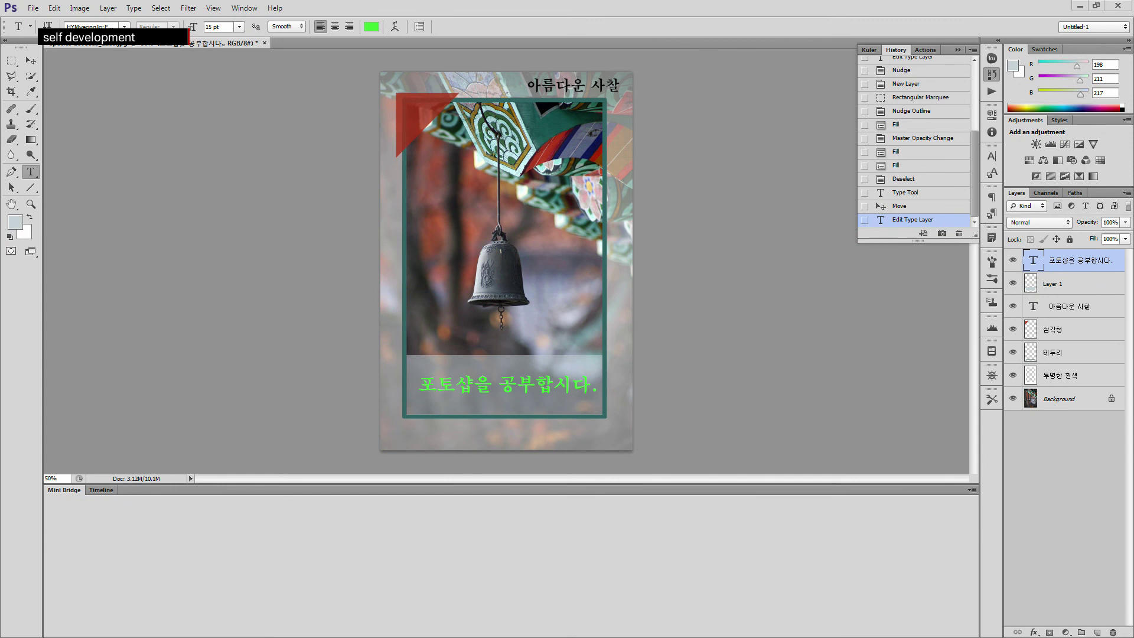
View the exported 아름다운 사찰.jpg in Windows Photo Viewer, with its window moved and enlarged for a bigger image
{"action": "left_click_drag", "start_coordinate": [247, 93], "coordinate": [307, 77]}
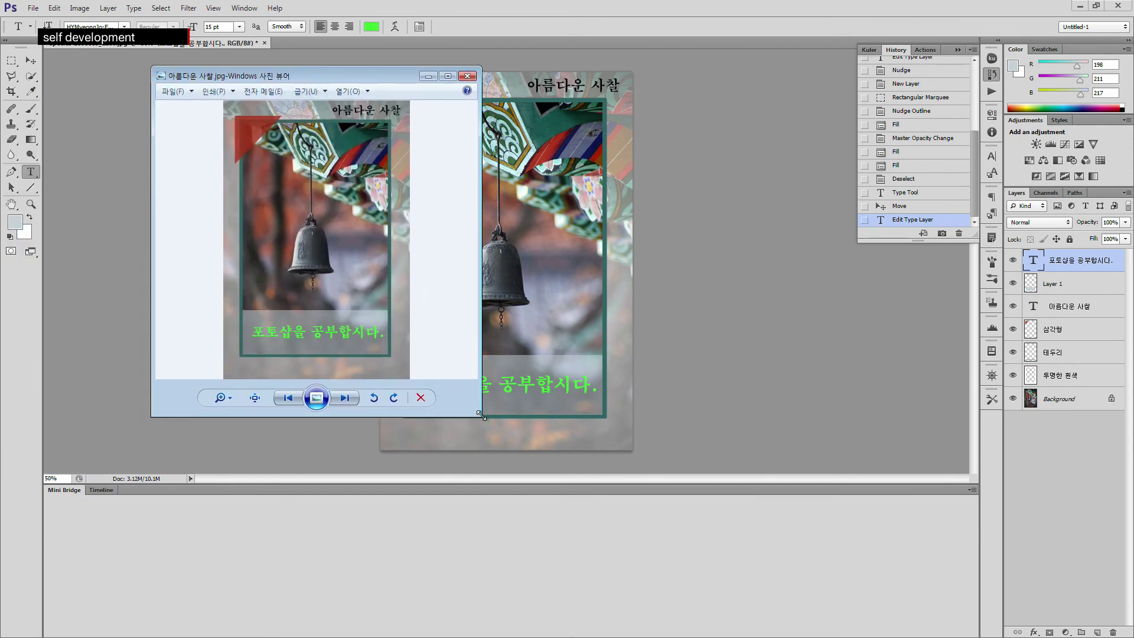
{"action": "left_click_drag", "start_coordinate": [482, 417], "coordinate": [588, 530]}
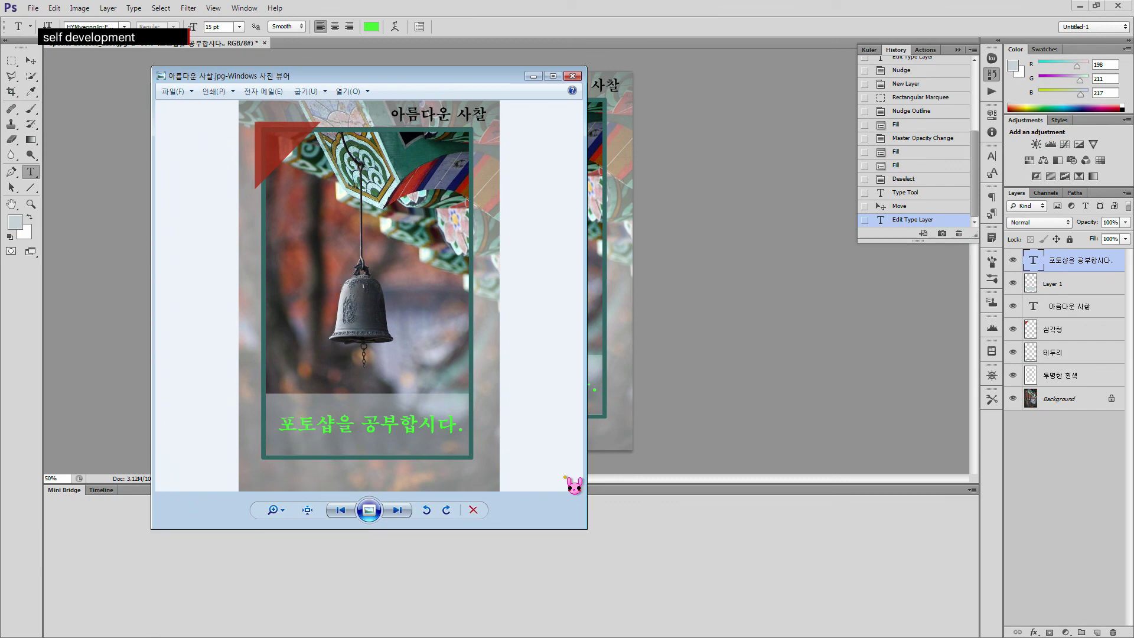